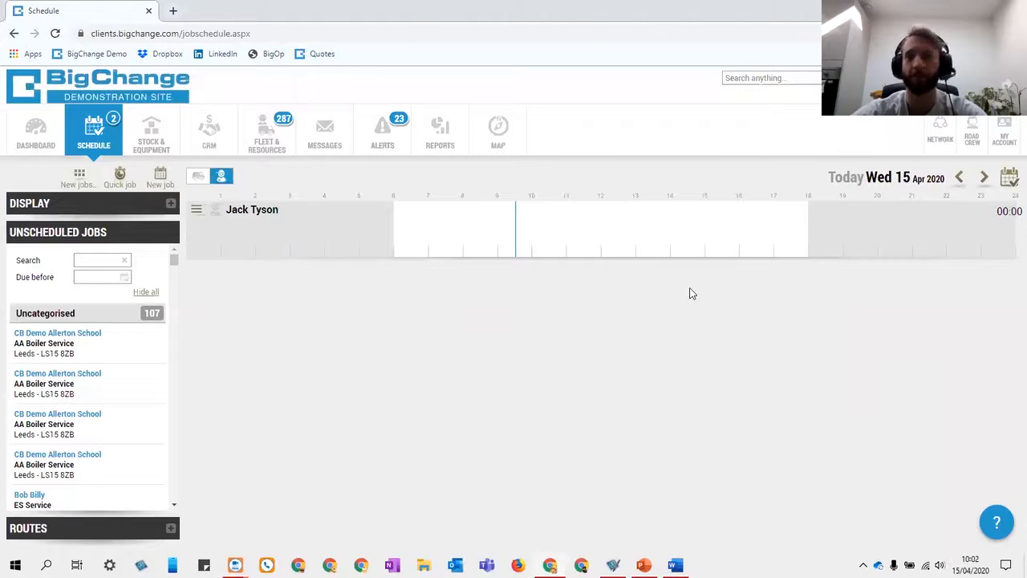
- Open the job types list in the schedule section of the account administration
left_click(1003, 135)
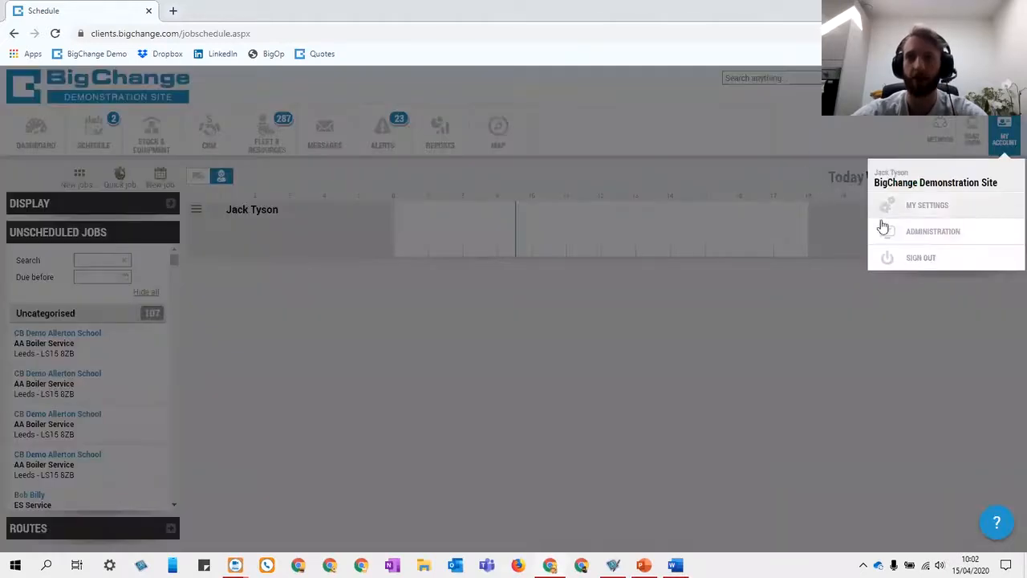
left_click(919, 232)
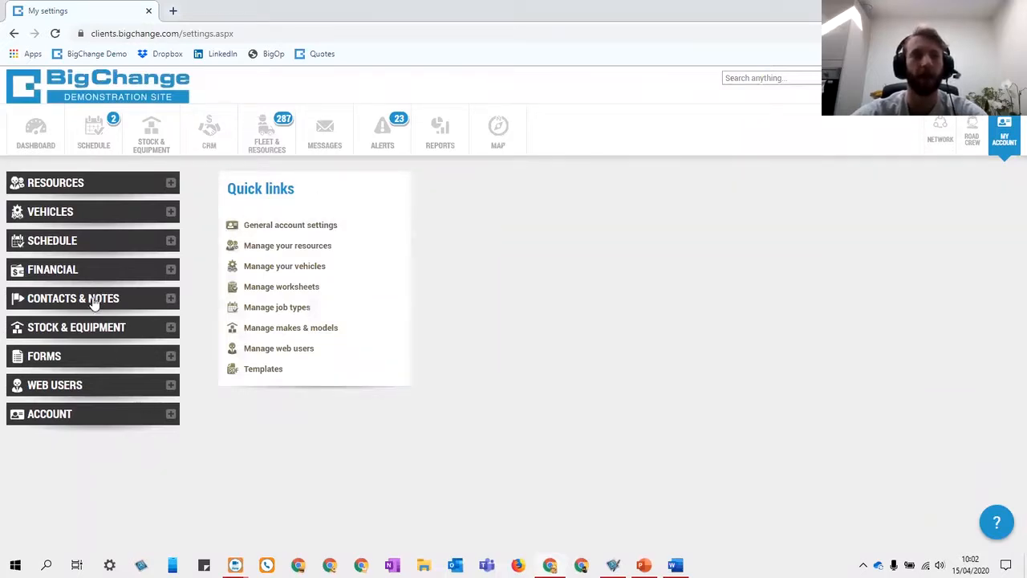
left_click(52, 243)
left_click(61, 266)
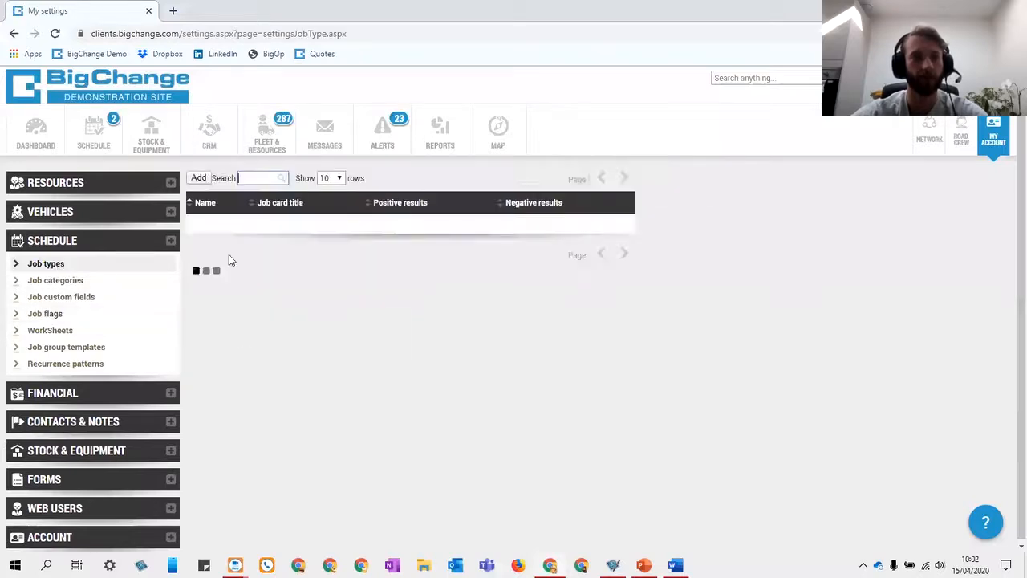
- Search the job types for "session" and open Rates Live Session for editing
left_click(252, 178)
type("ses")
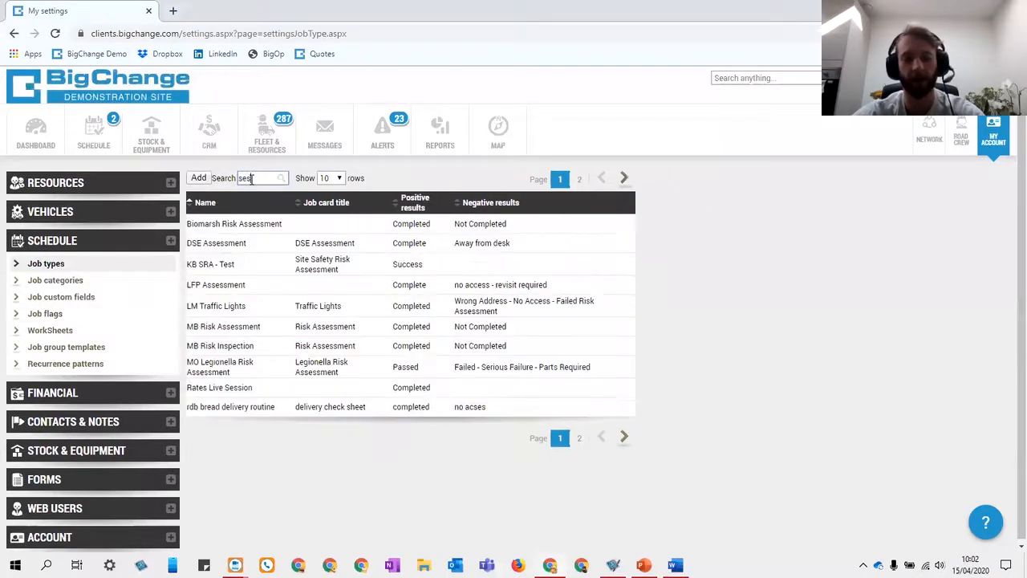
type("s")
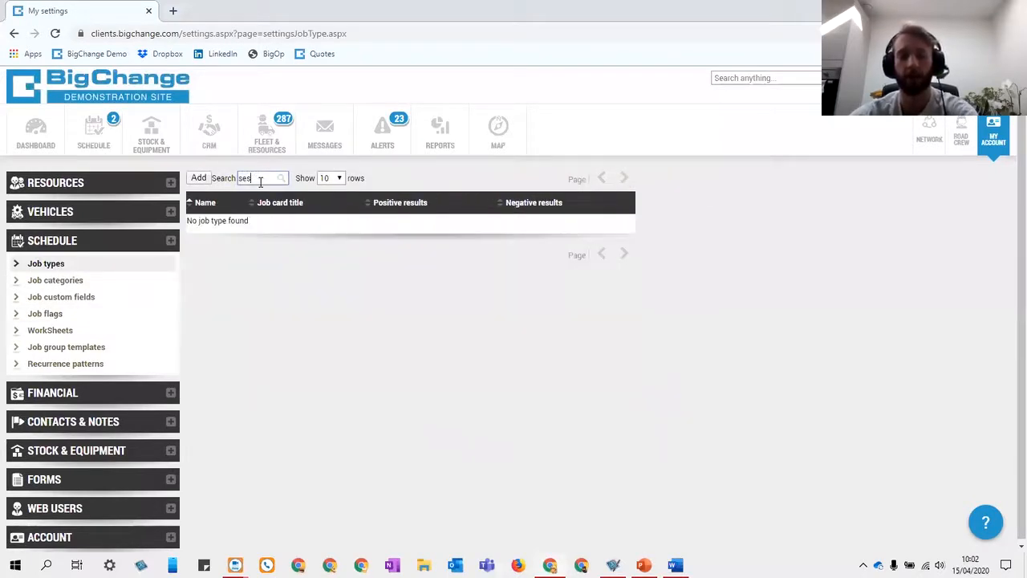
type("ion")
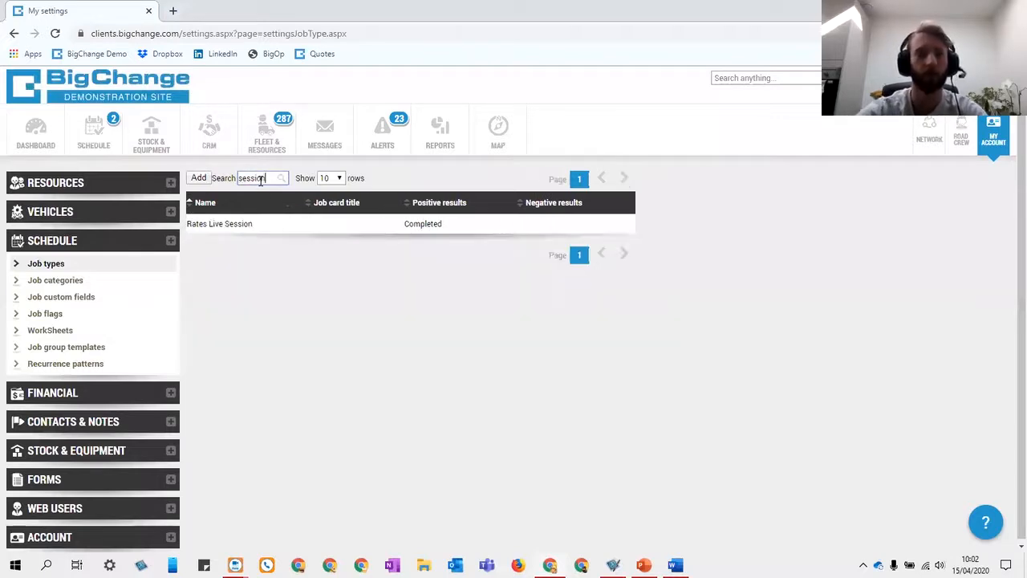
left_click(262, 223)
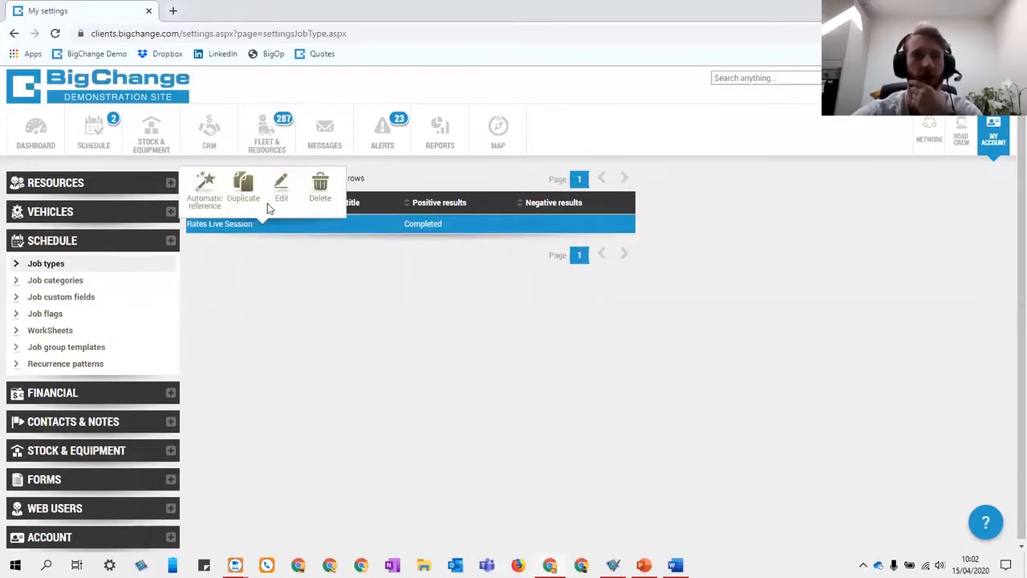
left_click(280, 190)
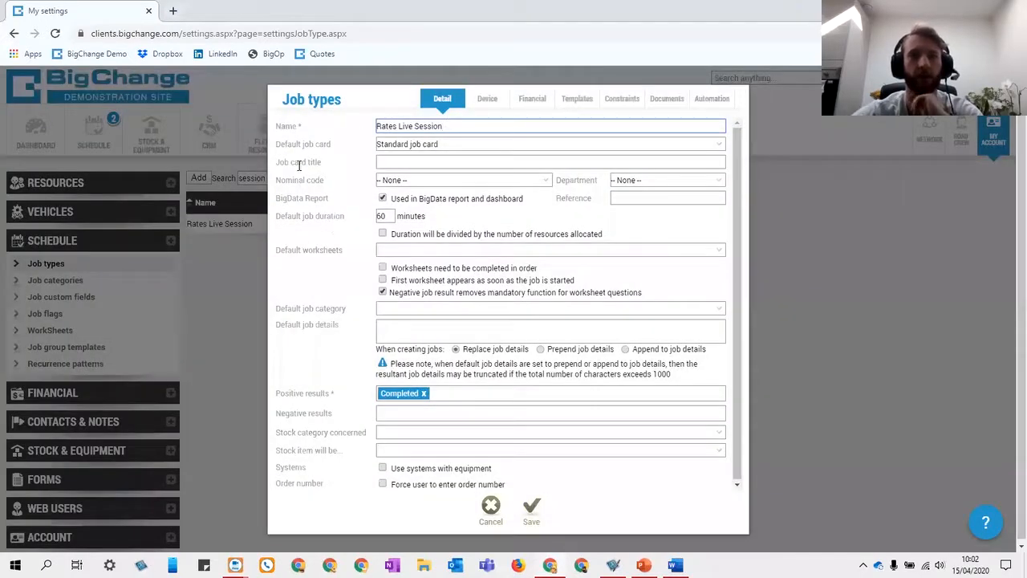
left_click(248, 273)
left_click(270, 223)
left_click(281, 193)
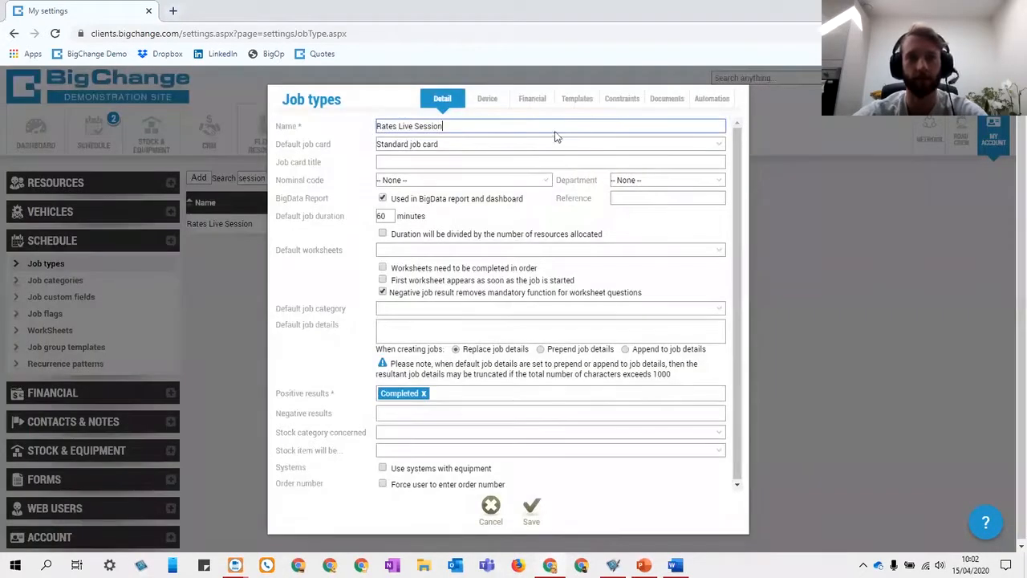
- Add a financial rate to the job type with a period covering Monday to Friday
left_click(534, 102)
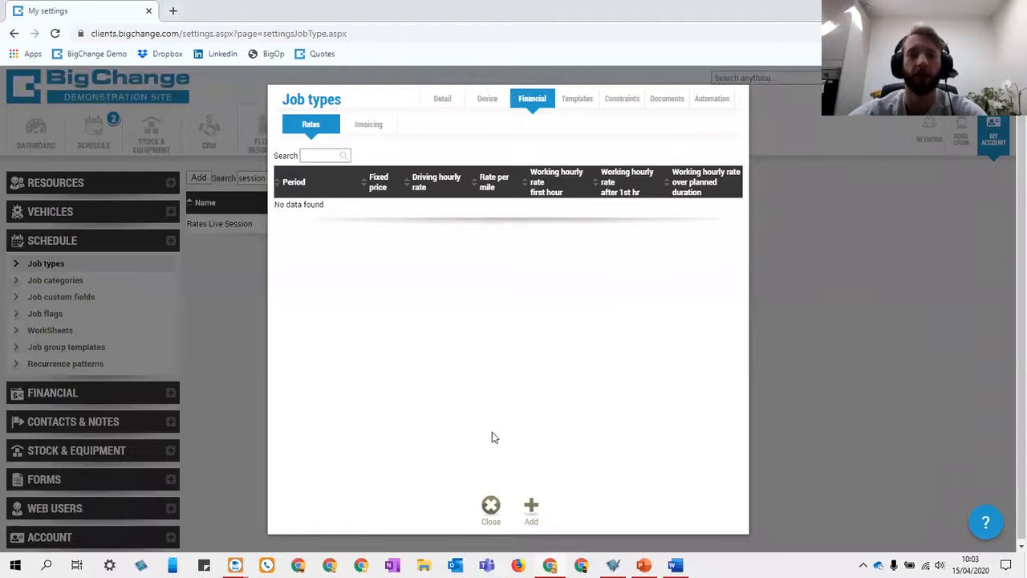
left_click(532, 505)
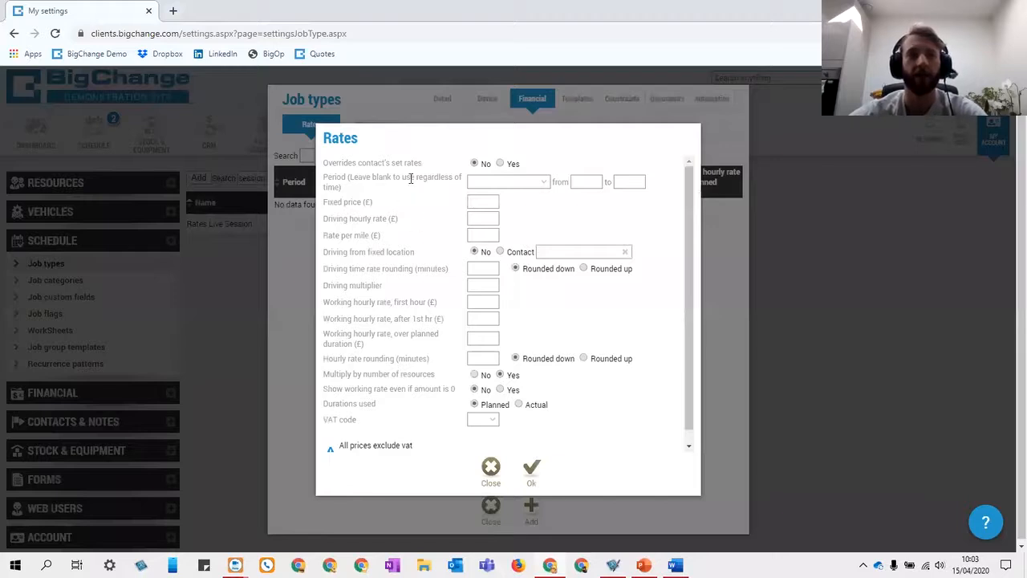
left_click(541, 186)
left_click(474, 195)
left_click(473, 209)
left_click(474, 222)
left_click(473, 236)
left_click(473, 249)
left_click(580, 229)
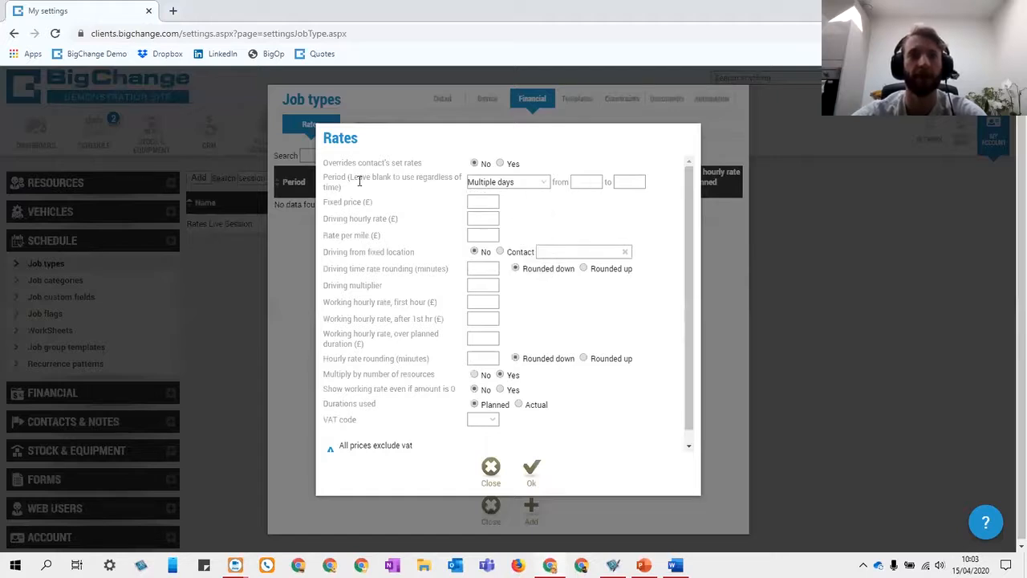
left_click(541, 183)
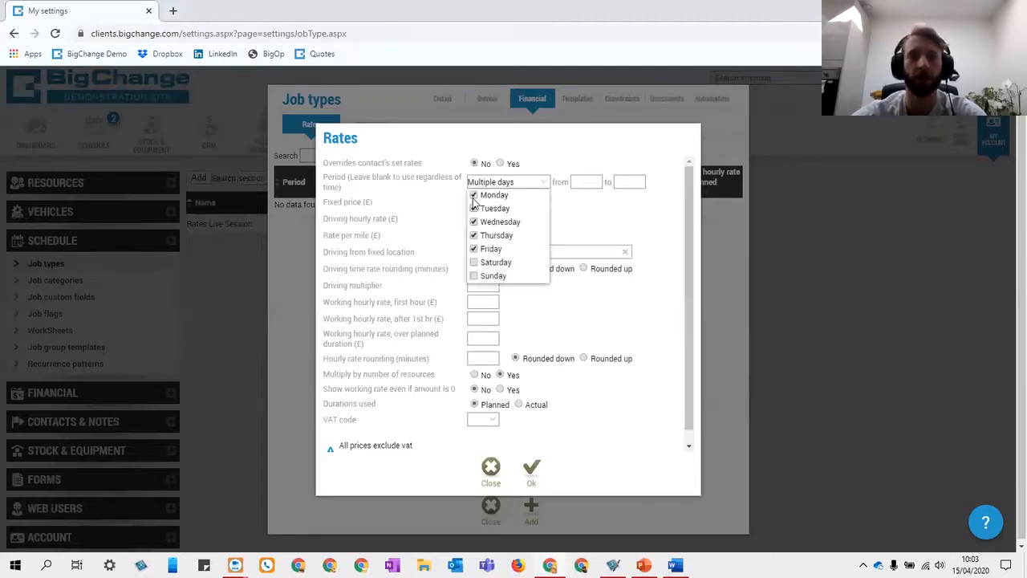
left_click(595, 212)
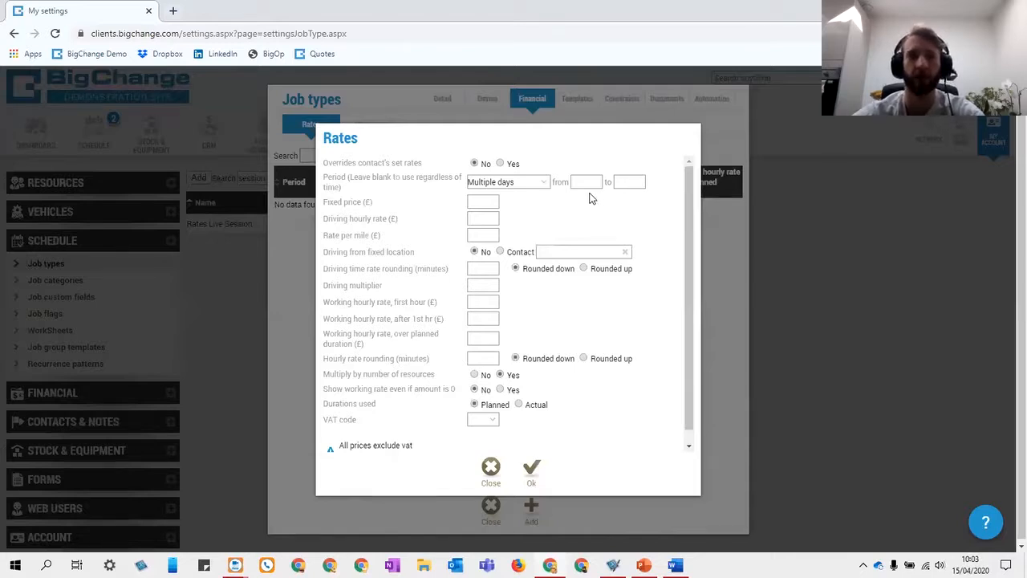
left_click(509, 183)
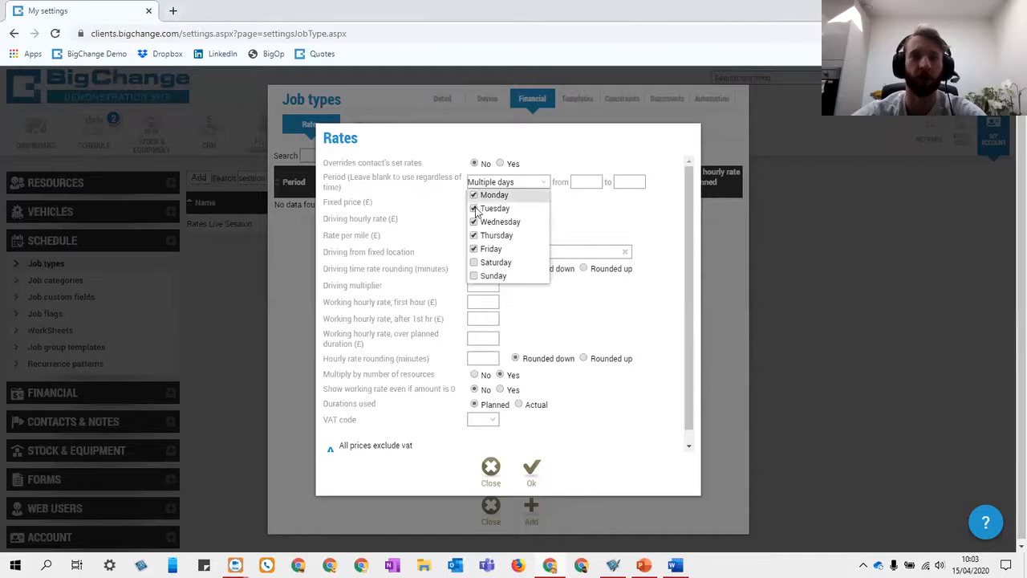
left_click(595, 181)
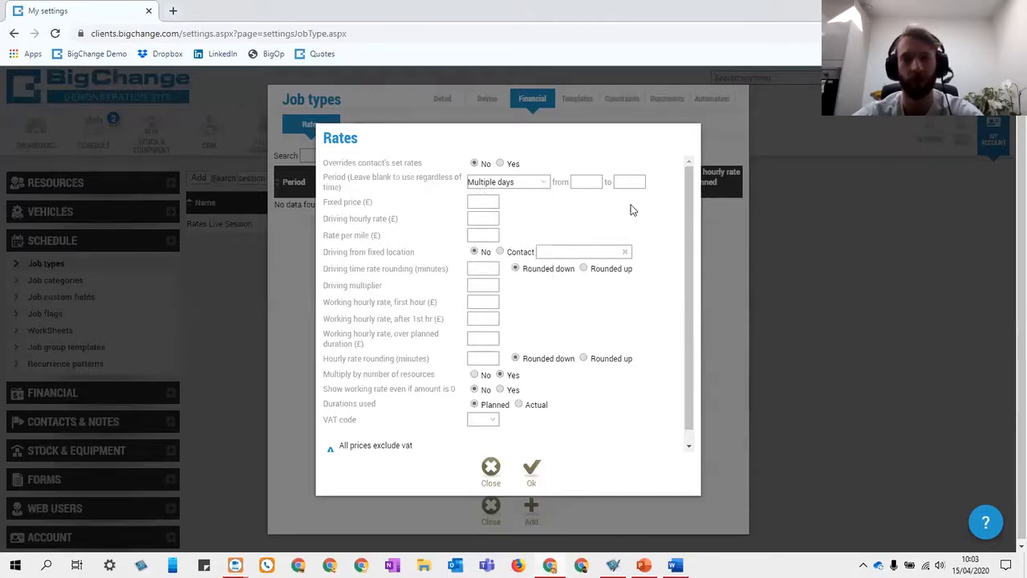
- Set the rate's period hours from 08:00 to 18:00
left_click(592, 182)
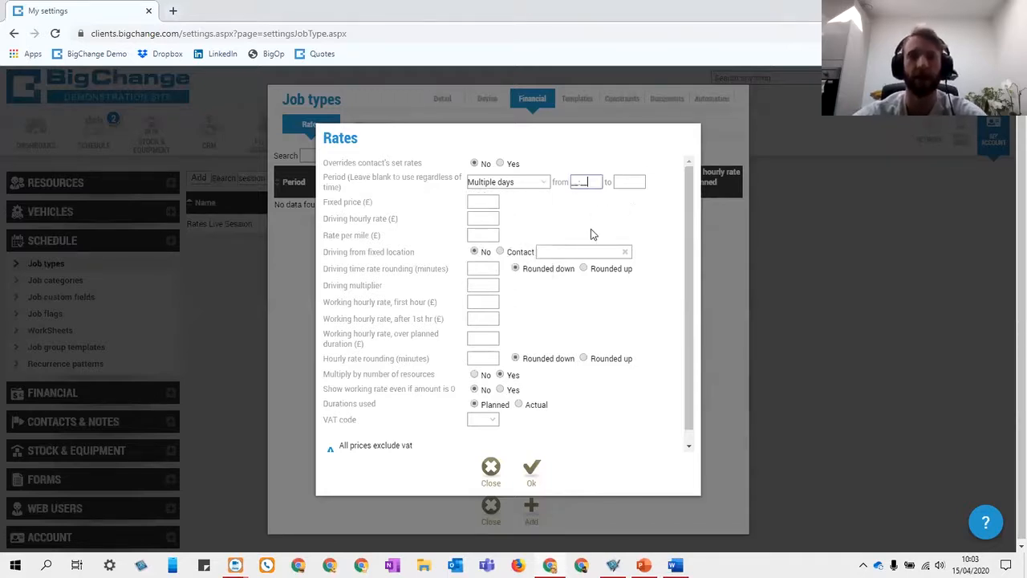
left_click_drag(586, 181, 566, 181)
type("0800")
left_click(633, 184)
type("1800")
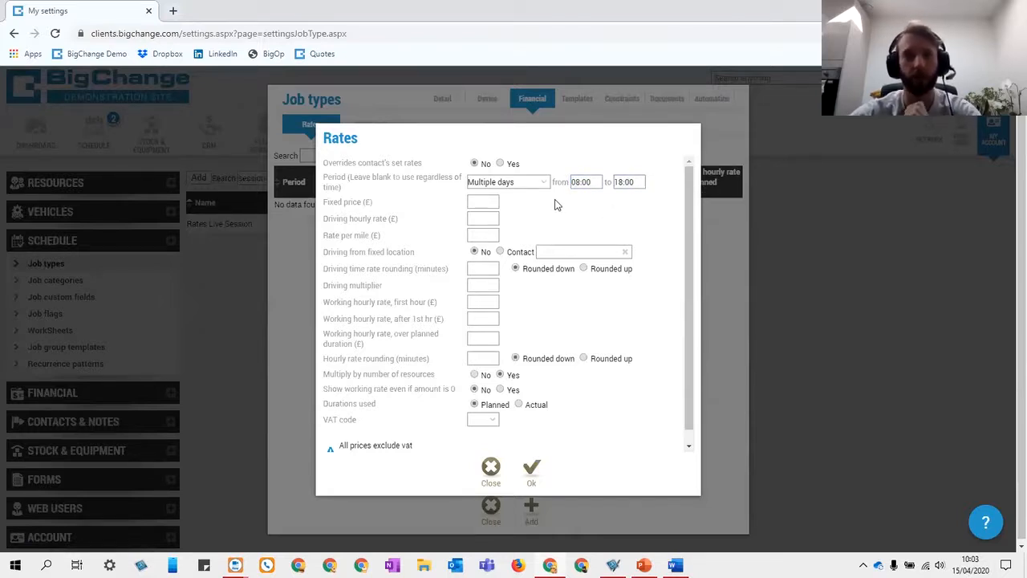
- Set driving from a fixed location to the contact BigChange Limited
left_click(482, 201)
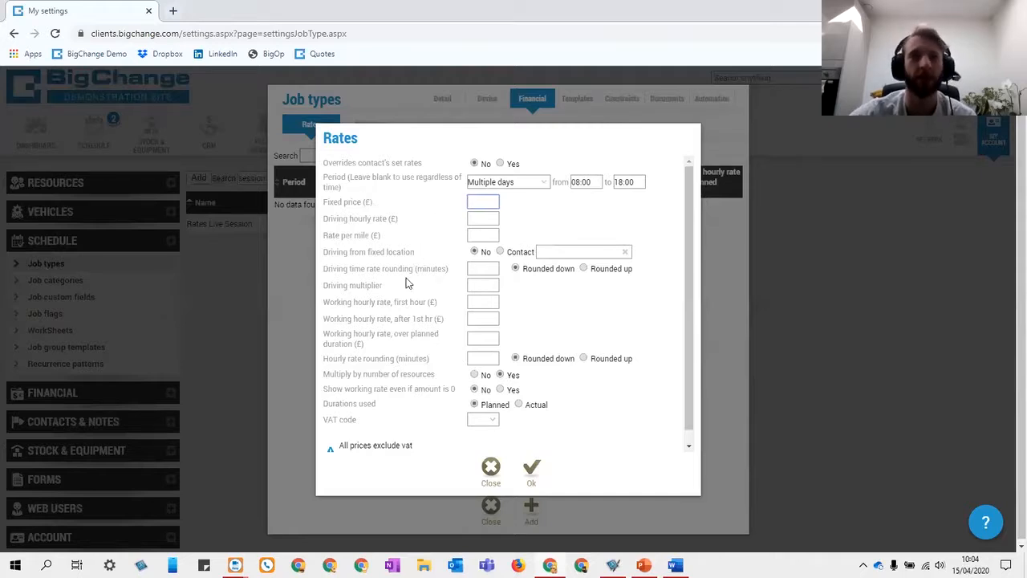
left_click(471, 218)
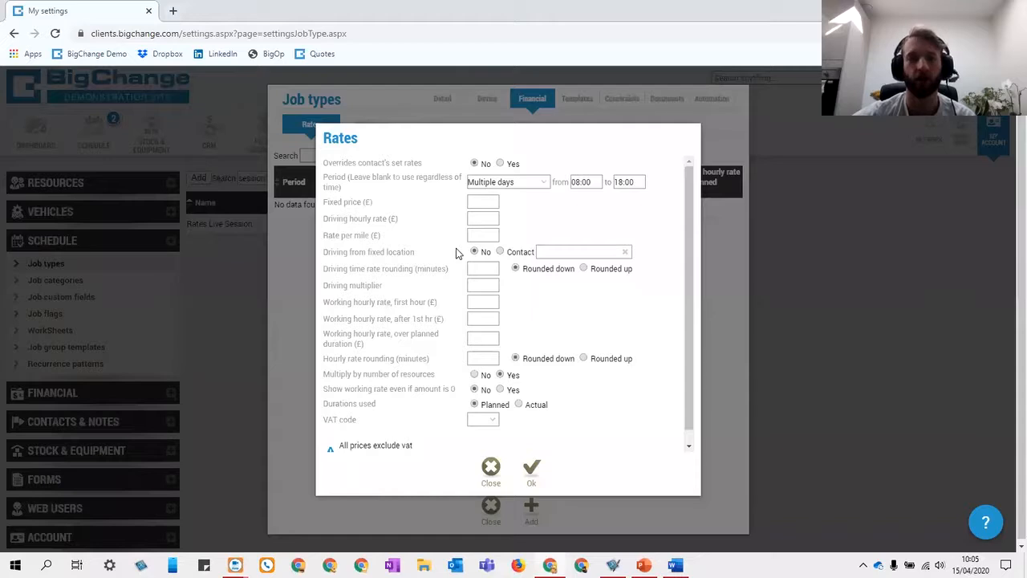
left_click(501, 252)
left_click(552, 254)
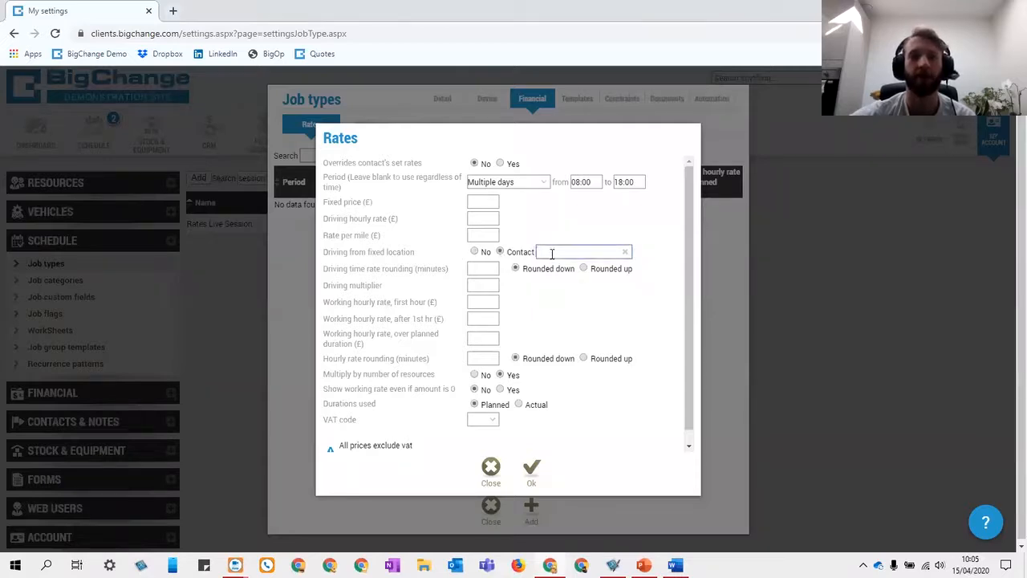
type("bigchange")
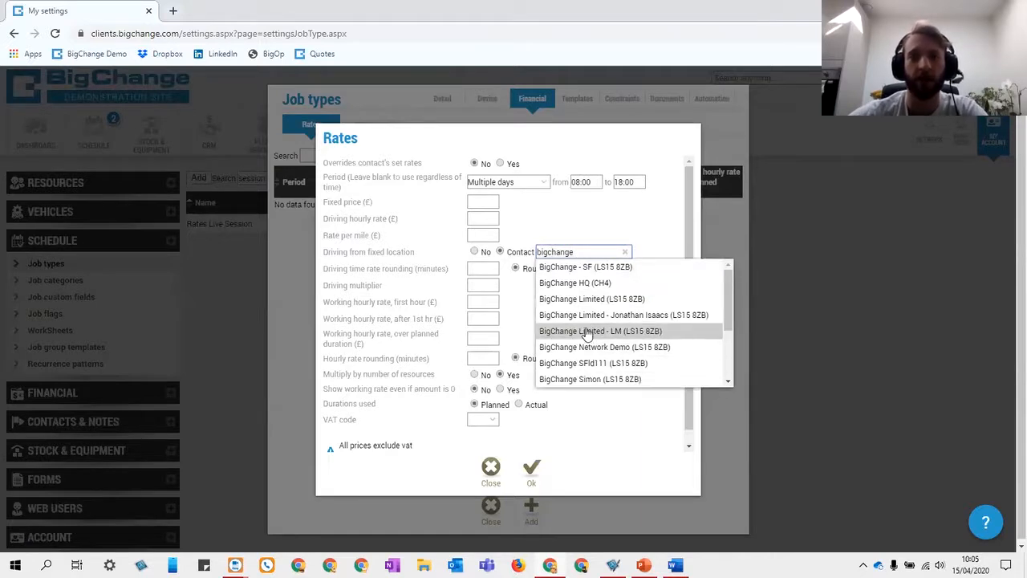
left_click(587, 298)
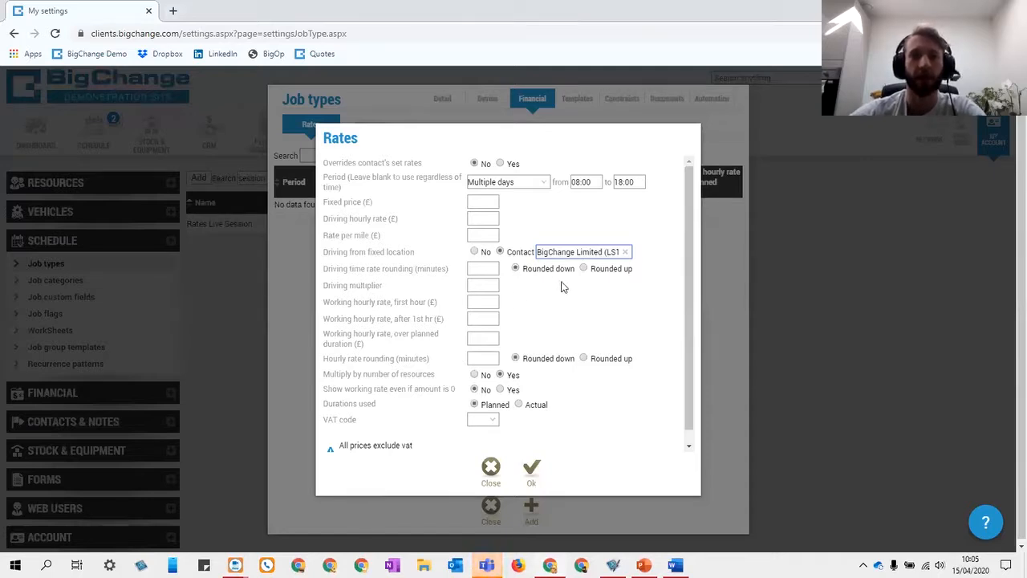
- Set the driving time rate rounding to 15 minutes, rounded down
left_click(482, 270)
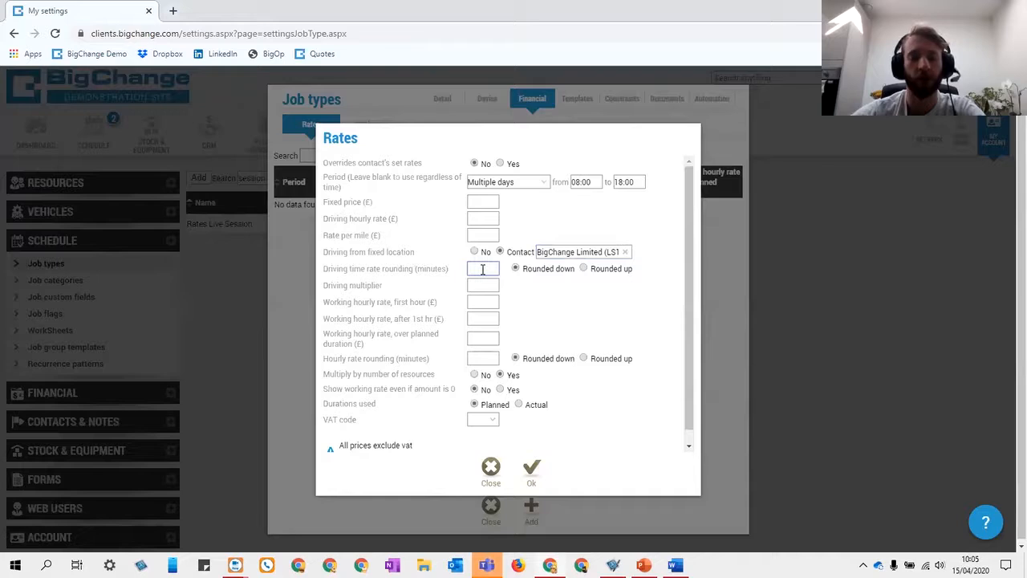
left_click(514, 287)
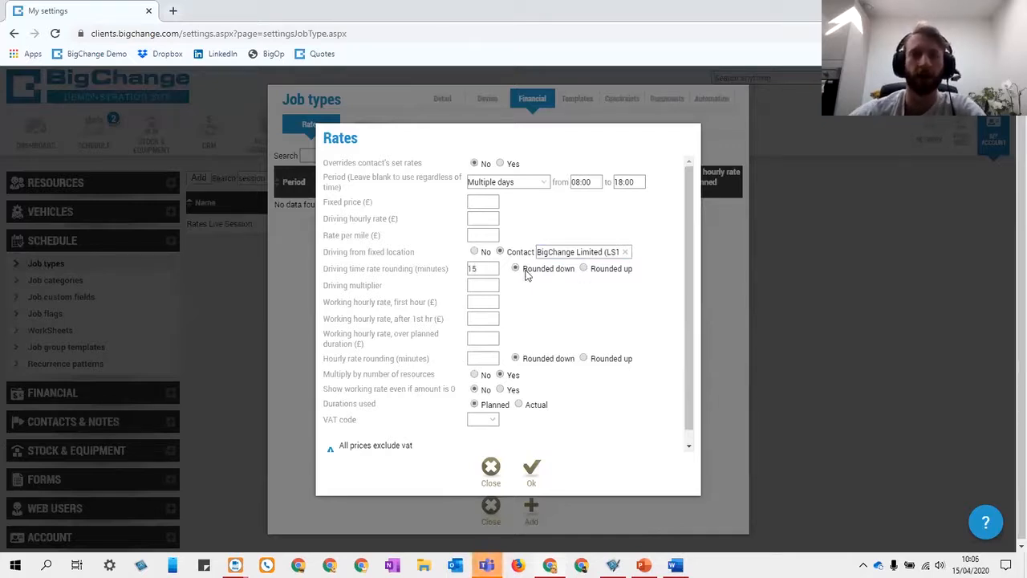
left_click(583, 268)
left_click(515, 269)
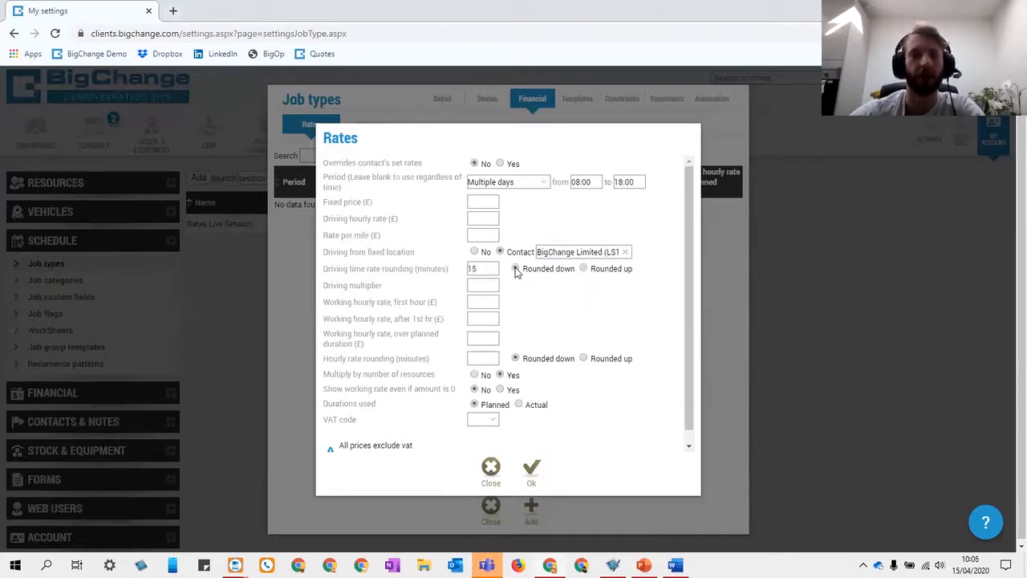
- Clear the driving time rate rounding, and reset driving from fixed location to No with an empty contact
left_click(494, 269)
double_click(491, 268)
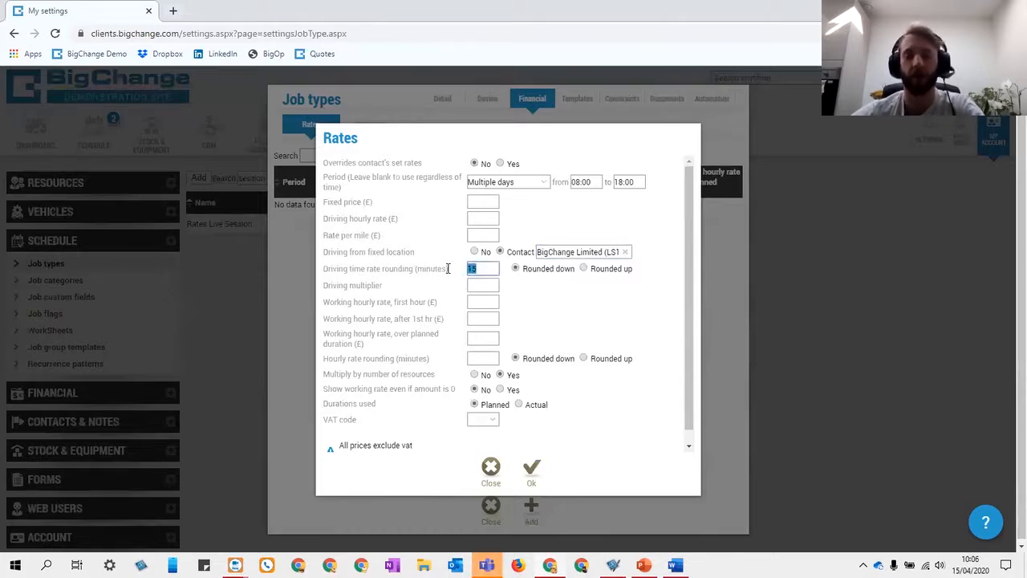
key("BackSpace")
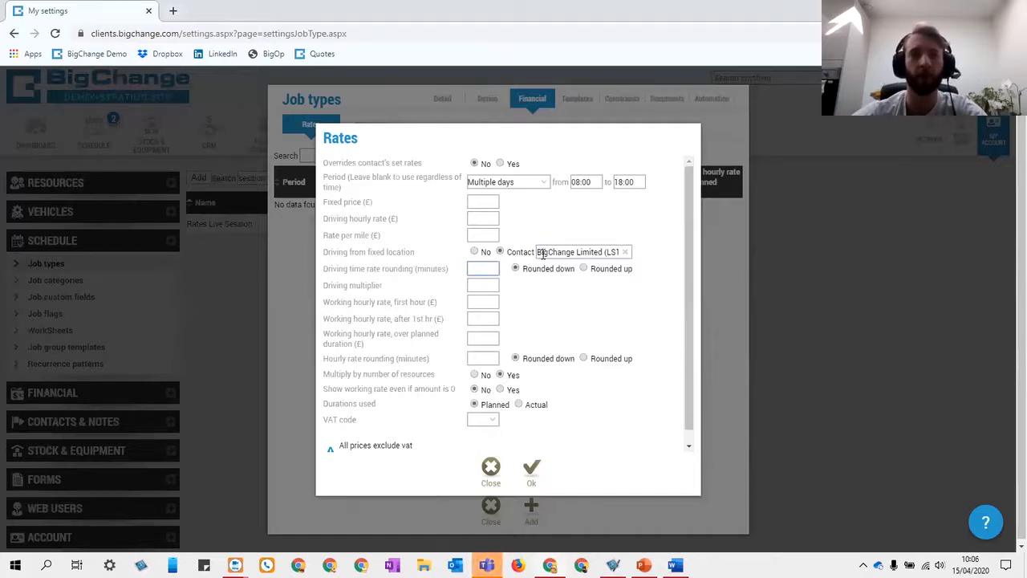
left_click(474, 251)
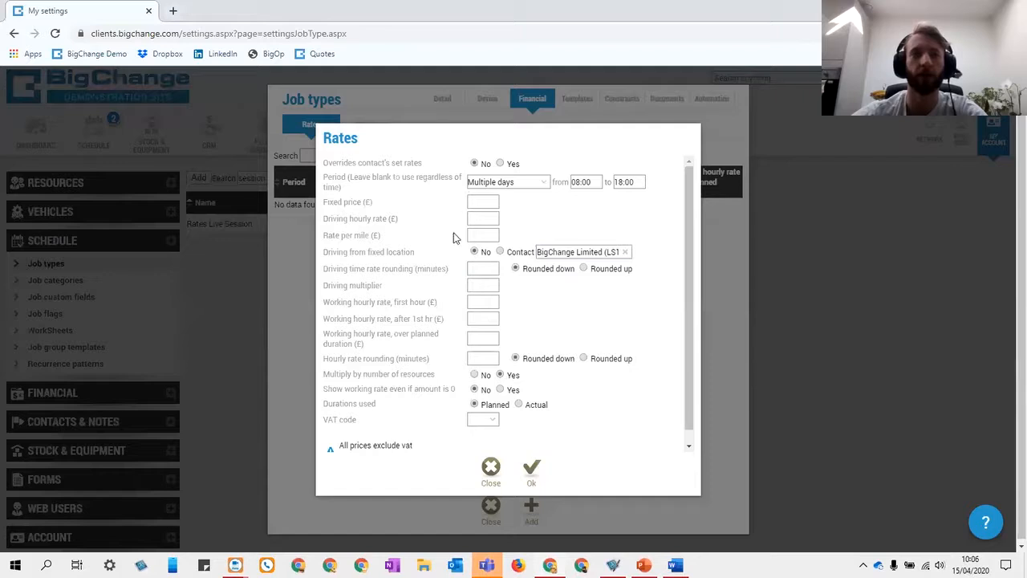
left_click(625, 253)
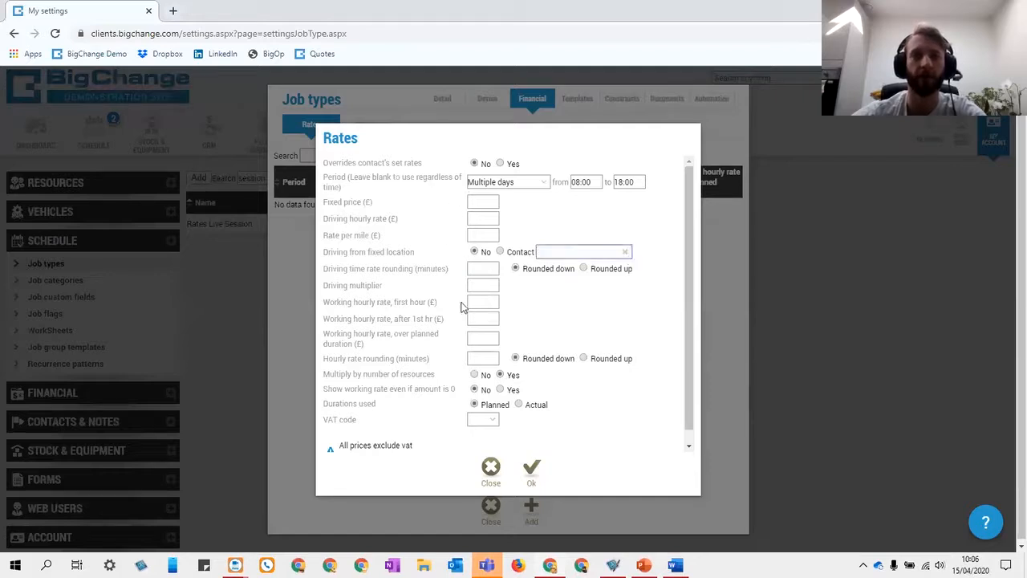
- Try a driving multiplier of 2 with driving from a contact's fixed location, and revert both settings
left_click(490, 285)
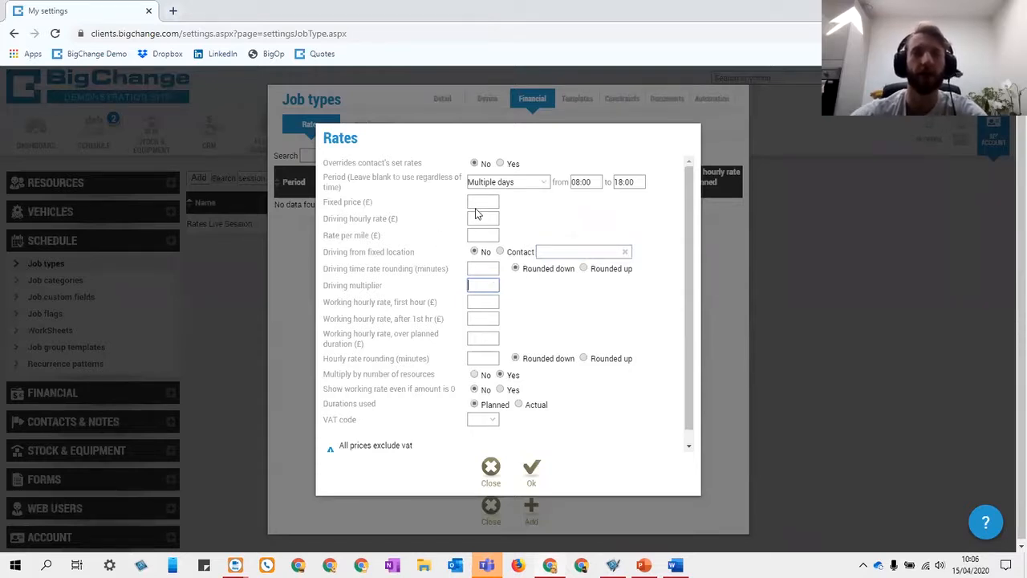
left_click(510, 255)
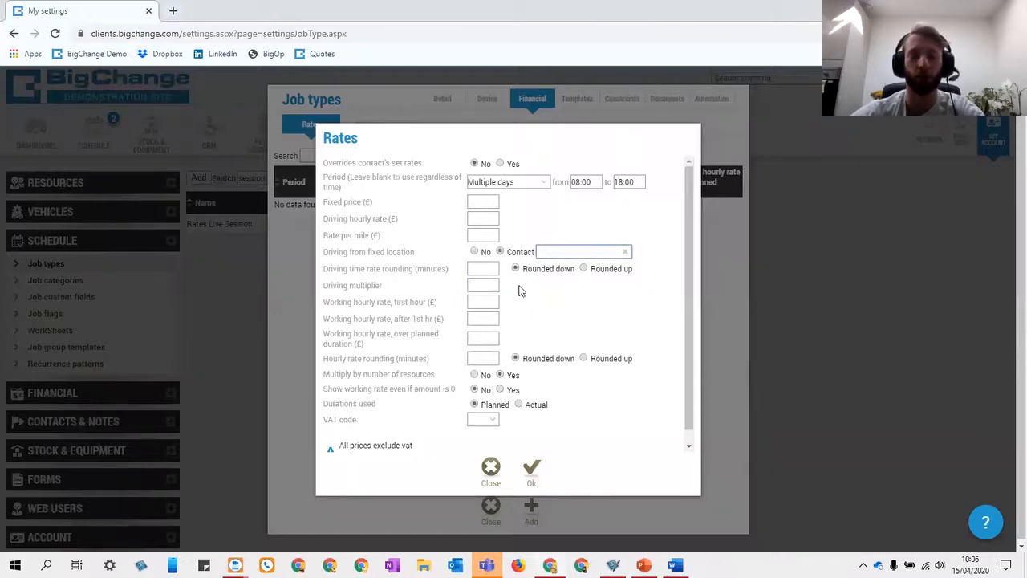
left_click(487, 285)
type("2")
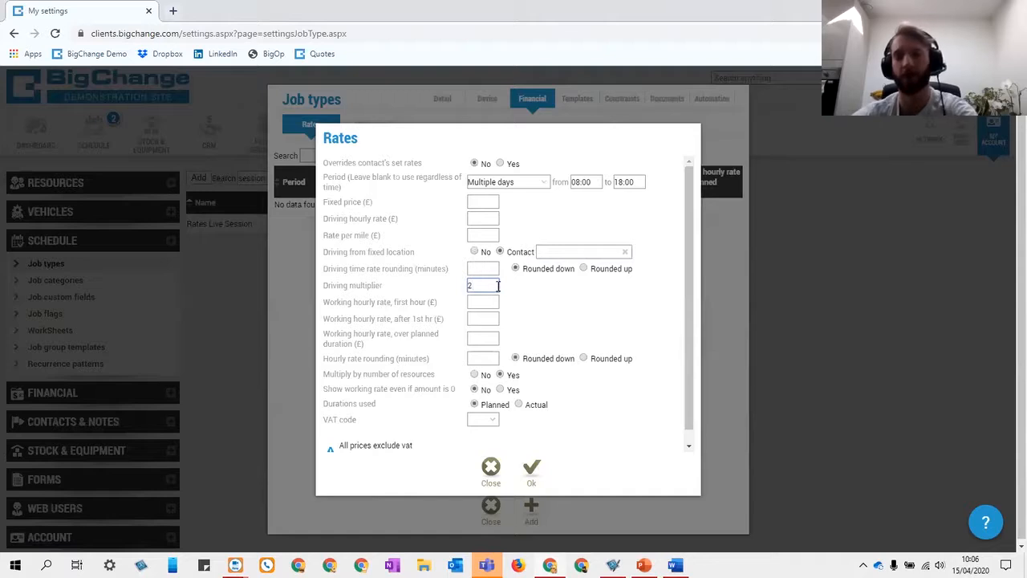
left_click(474, 251)
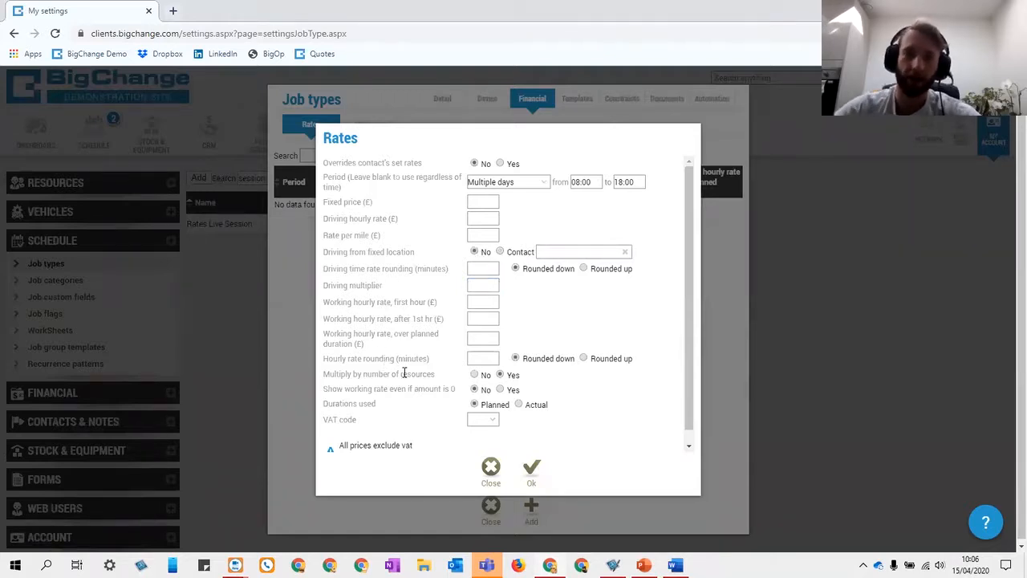
- Set the working hourly rates for the first hour, after the first hour and over planned duration to £40 each
left_click(481, 302)
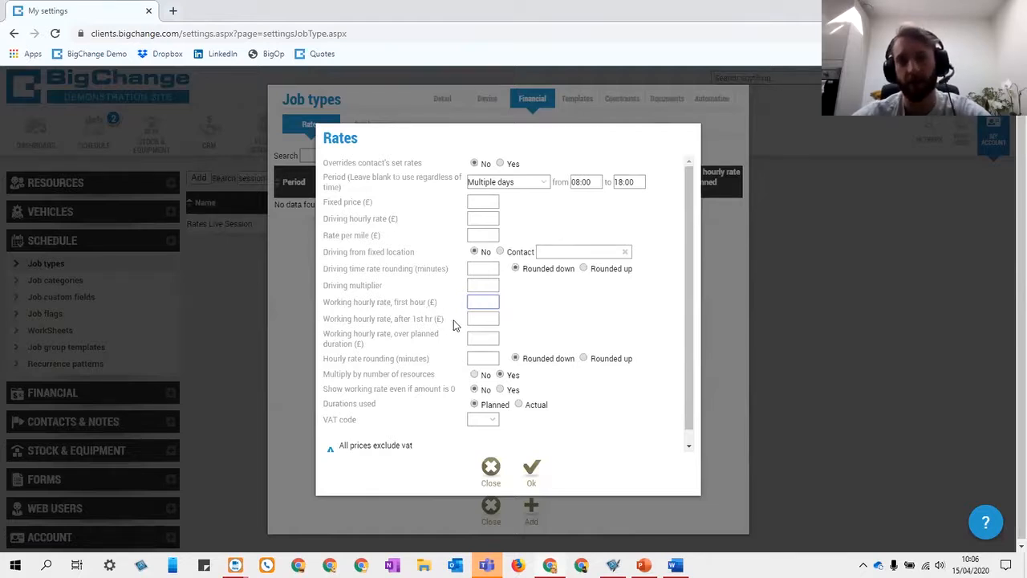
left_click(364, 346)
left_click(472, 301)
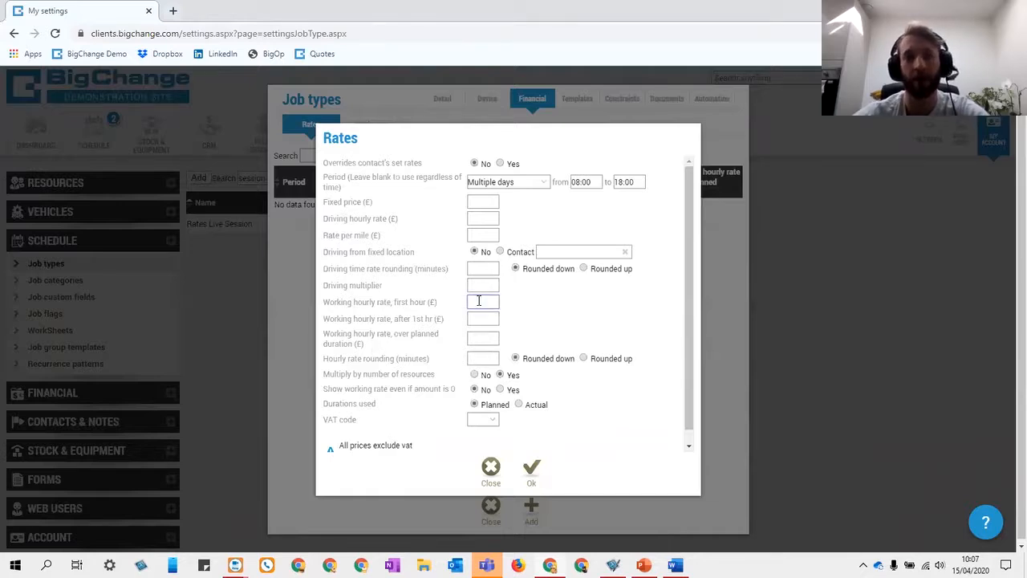
type("40")
left_click(487, 314)
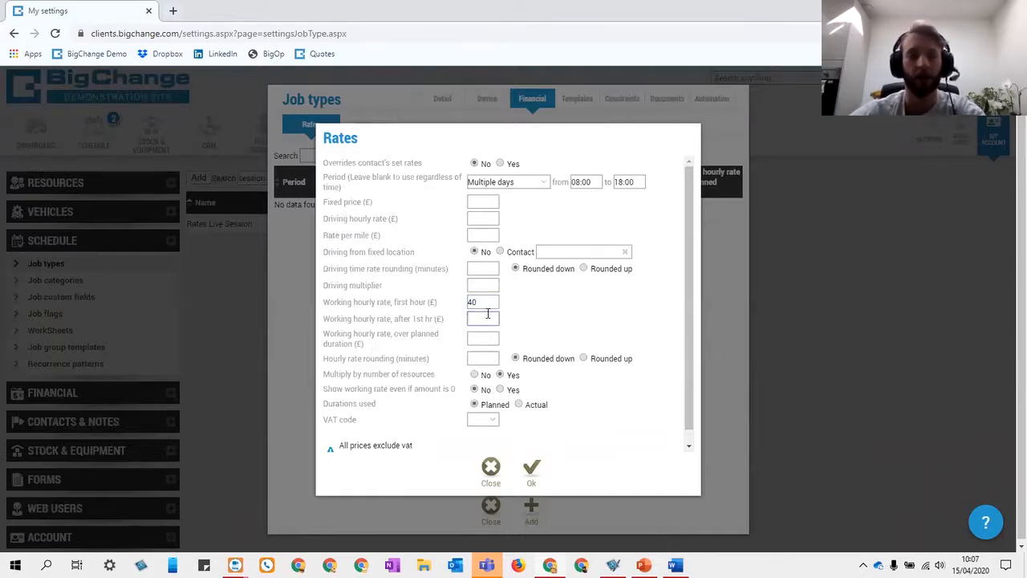
left_click(487, 337)
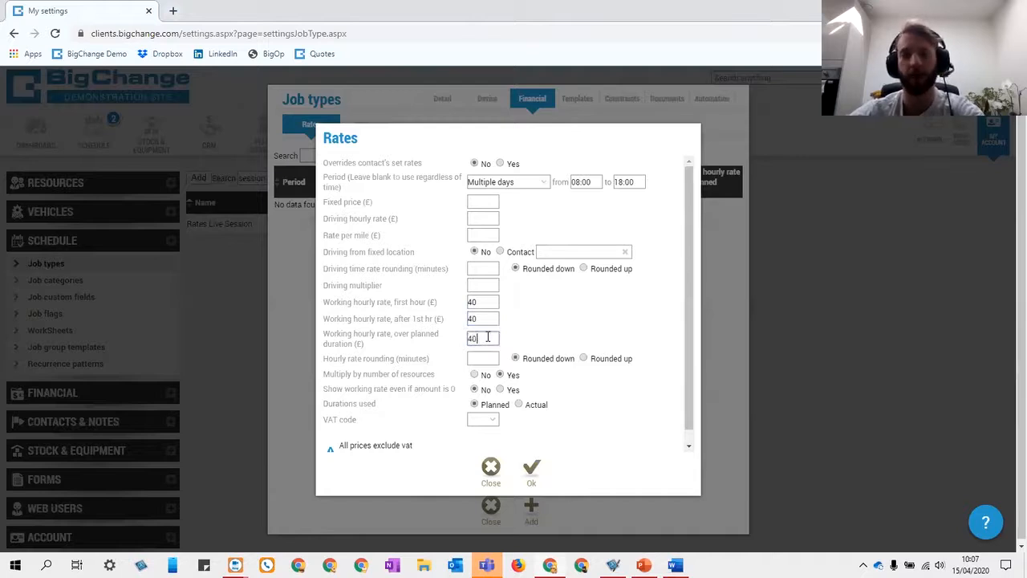
left_click(518, 331)
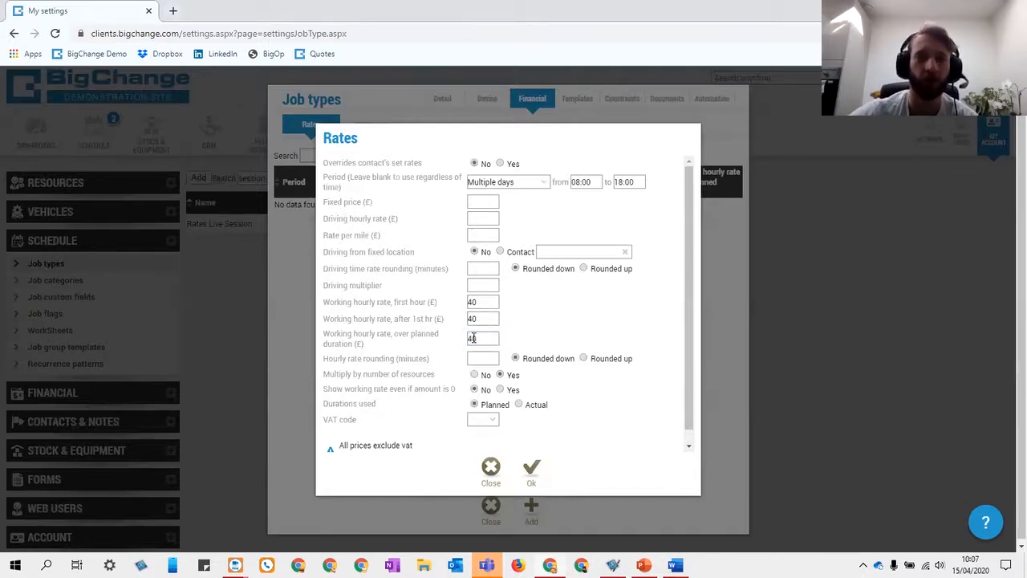
left_click(486, 318)
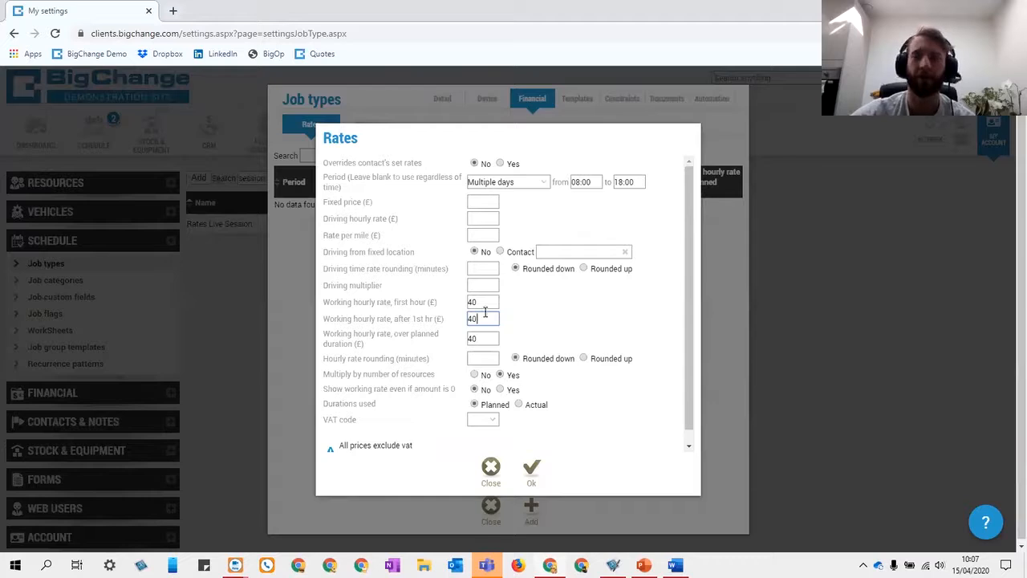
left_click_drag(483, 316, 463, 321)
left_click(522, 310)
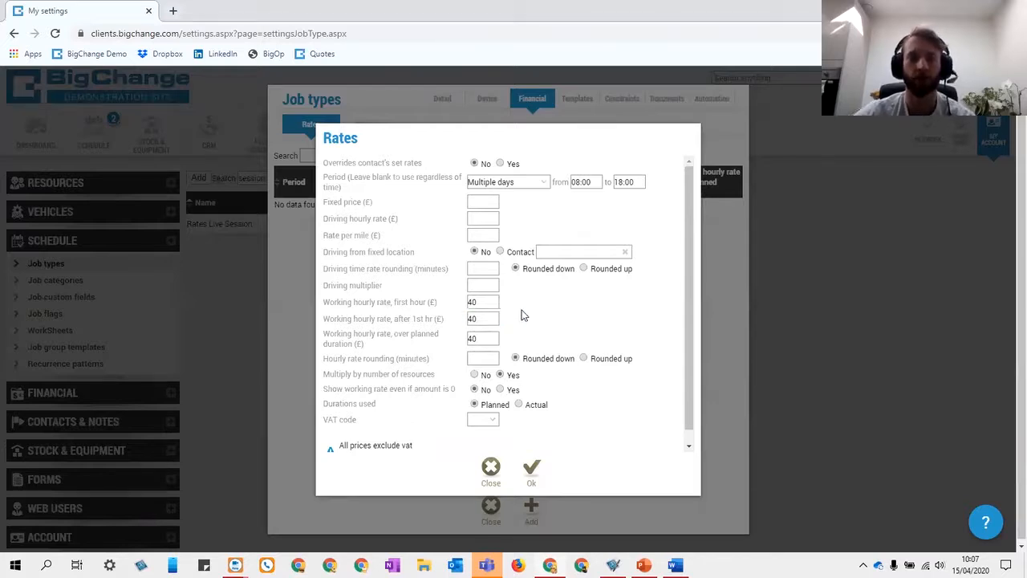
left_click_drag(496, 319, 428, 320)
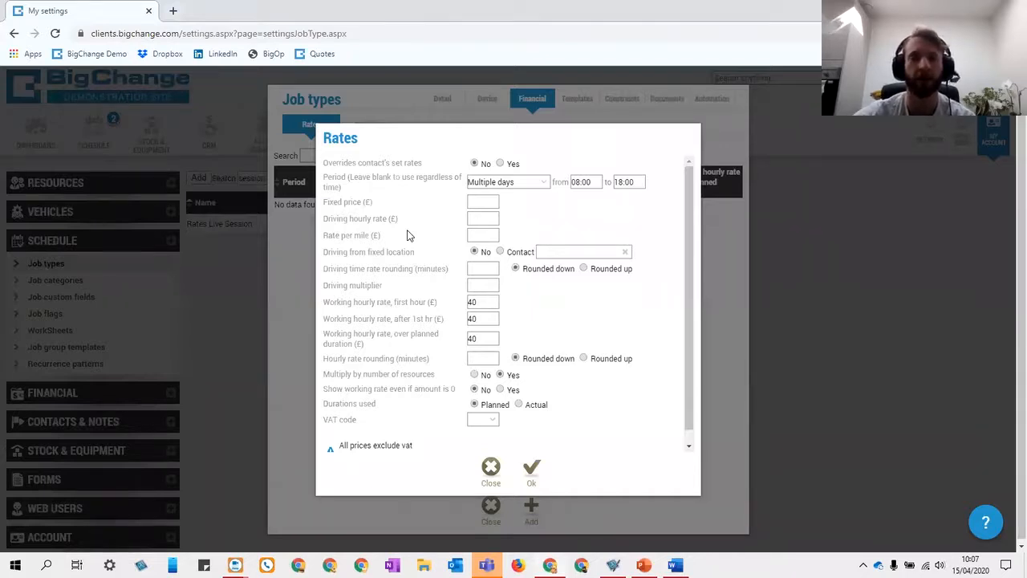
left_click_drag(490, 336, 458, 337)
left_click(518, 333)
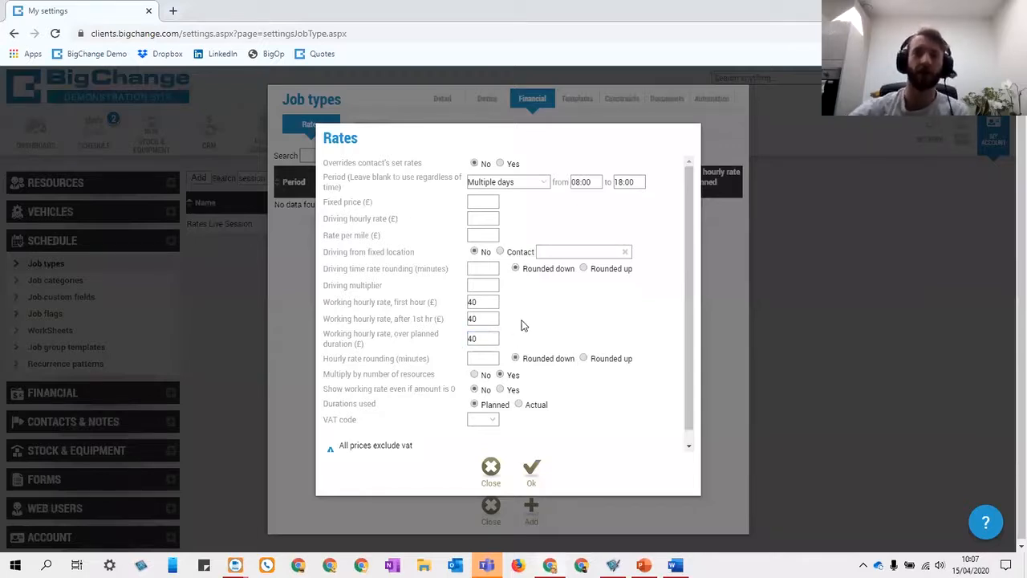
left_click_drag(488, 337, 465, 337)
left_click(532, 328)
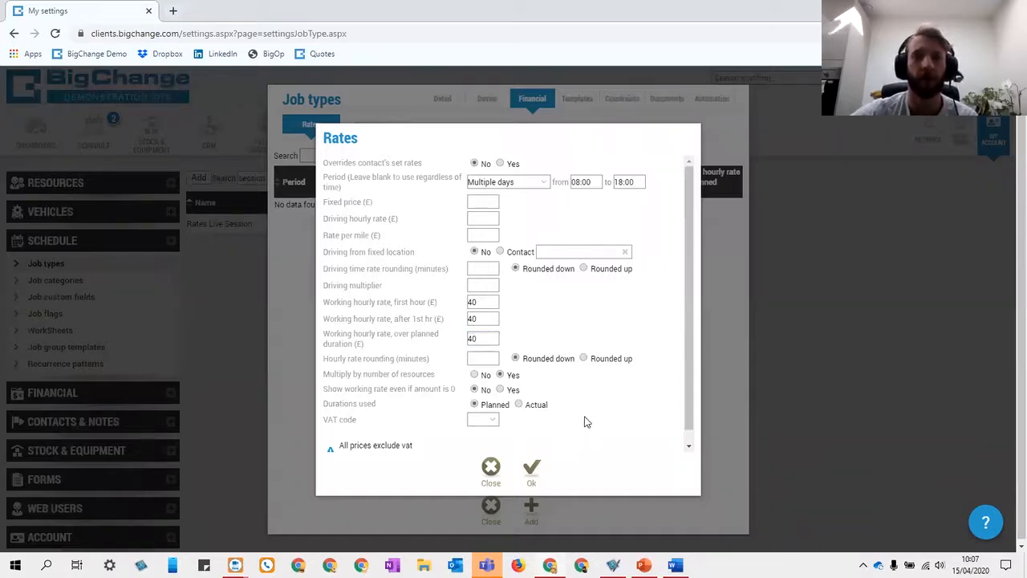
- Set the hourly rate rounding to 15 minutes, rounded up
left_click(583, 357)
left_click(478, 359)
type("15")
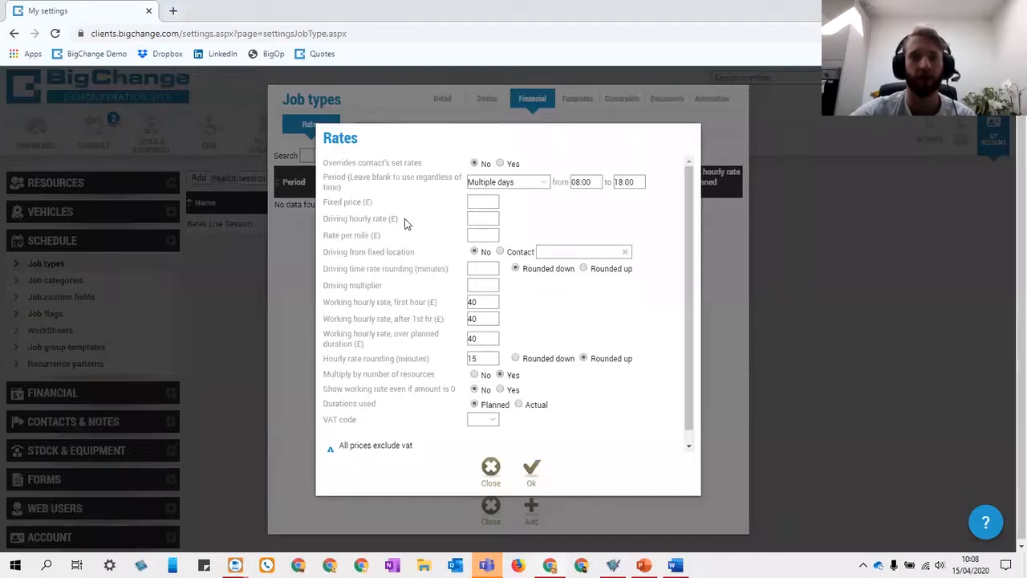
left_click_drag(328, 389, 366, 388)
left_click(367, 388)
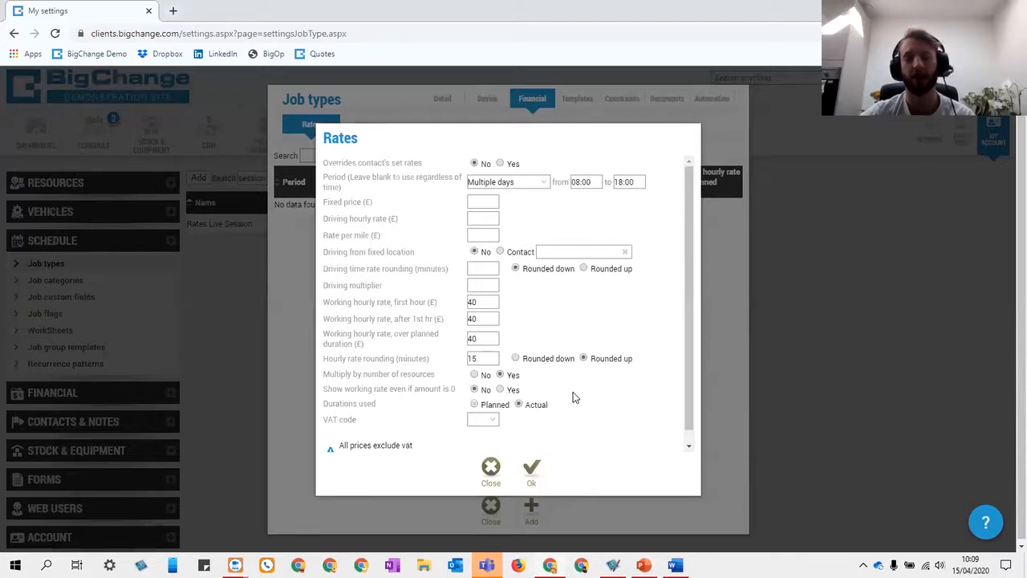
- Set the durations used to Planned and the VAT code to T1
left_click(480, 404)
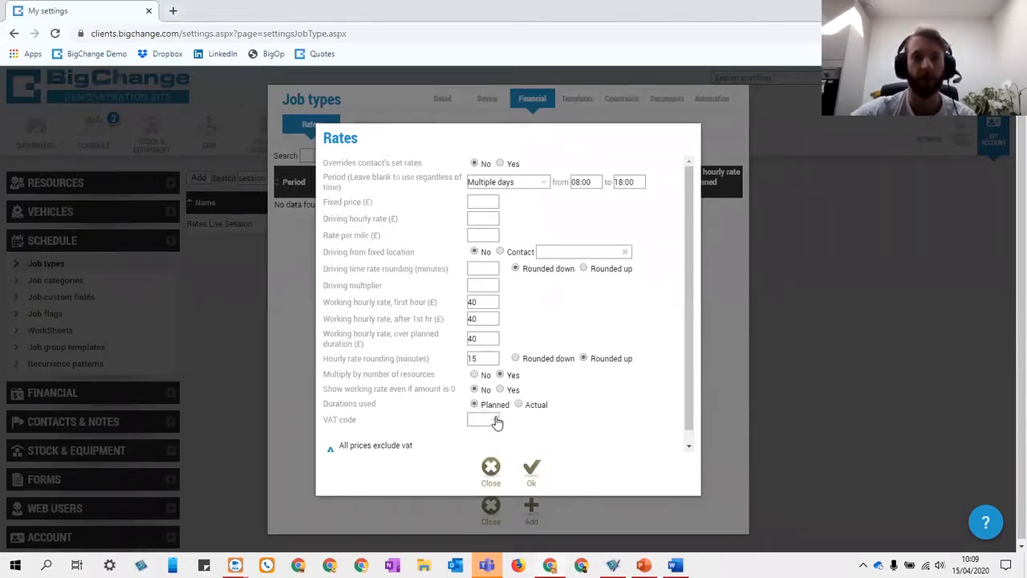
left_click(495, 420)
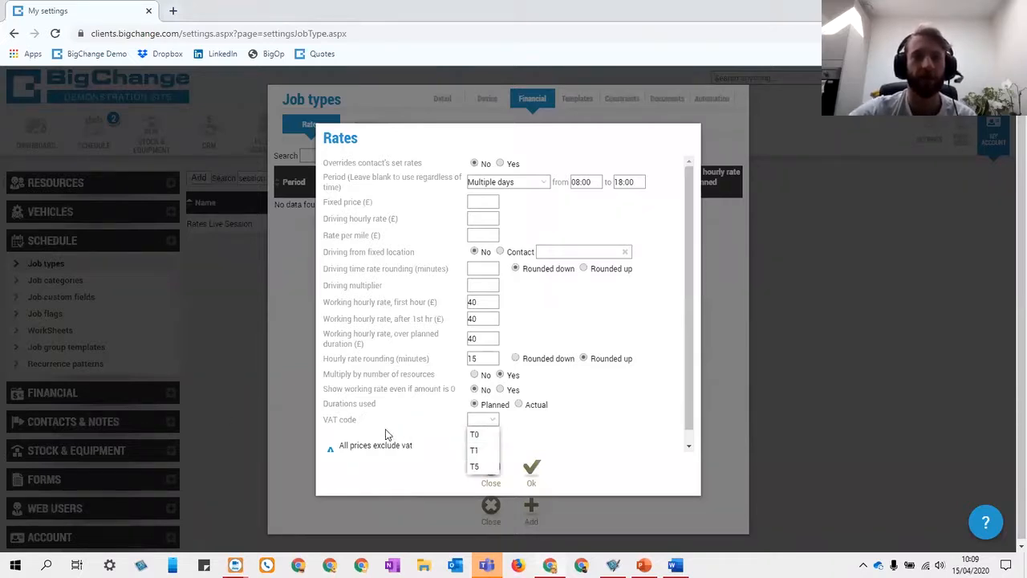
left_click(478, 450)
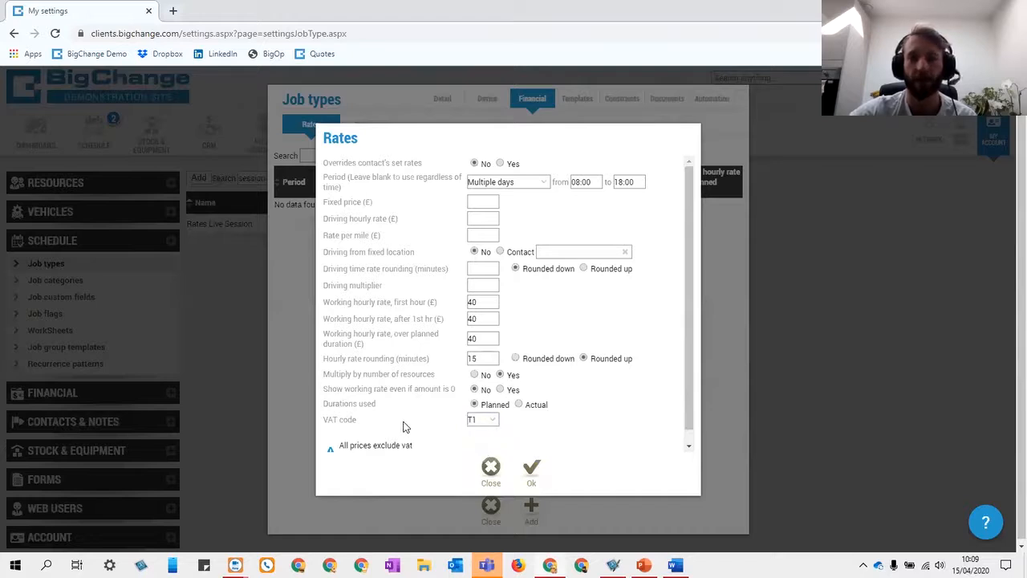
left_click(494, 423)
left_click(448, 425)
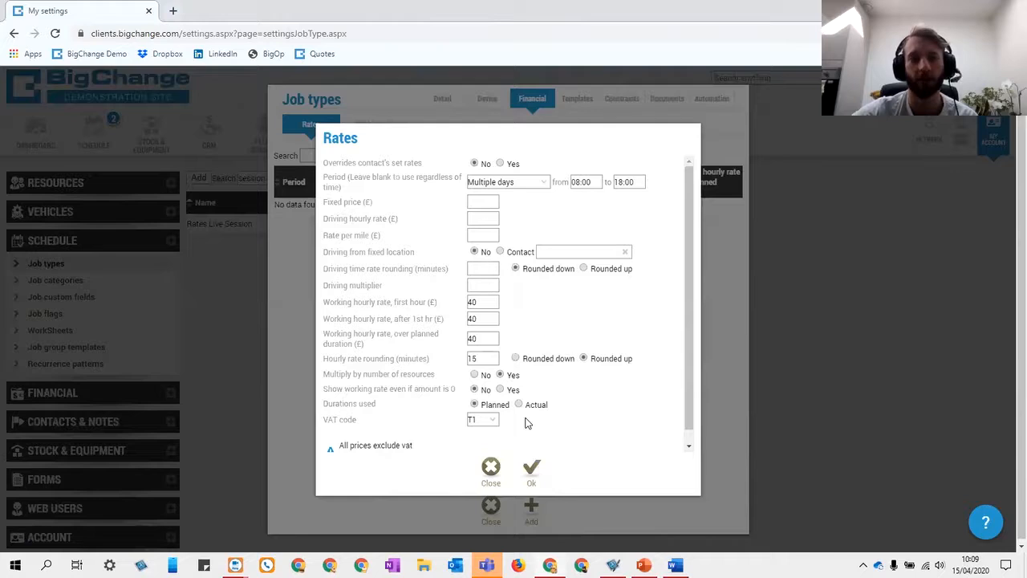
- Confirm the new weekday rate and save the Rates Live Session job type
left_click(546, 183)
left_click(575, 206)
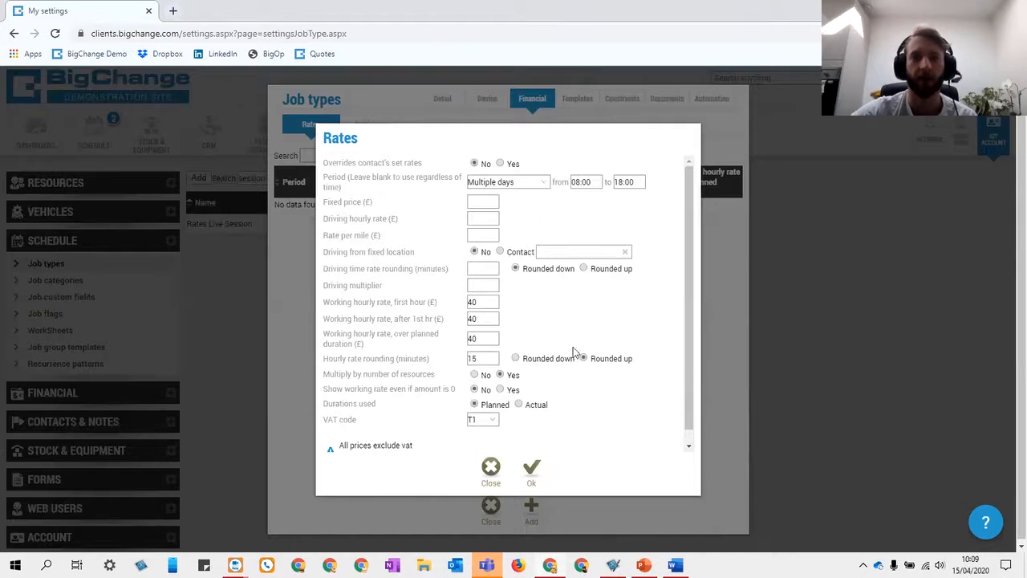
left_click(532, 470)
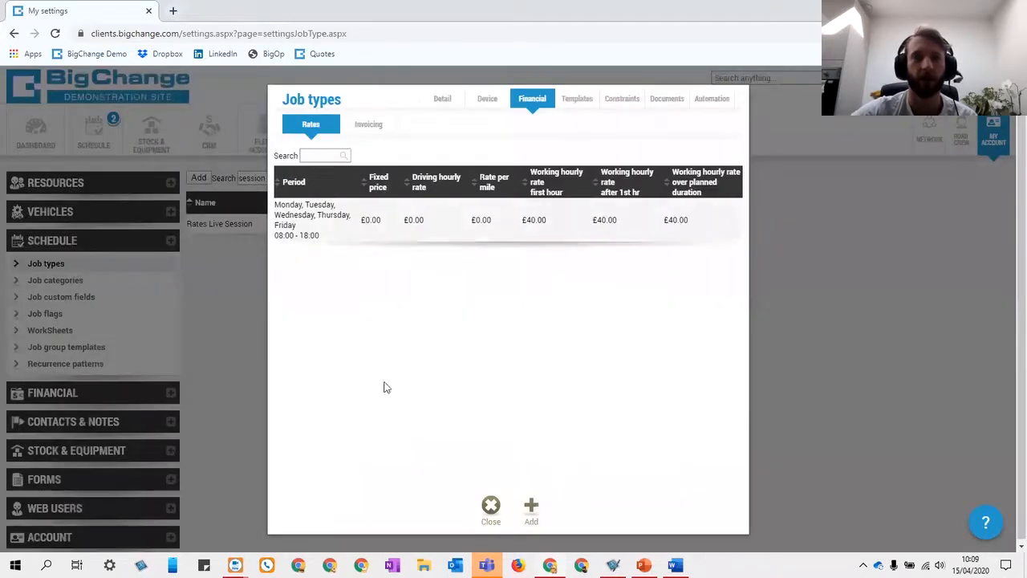
left_click(446, 103)
left_click(532, 507)
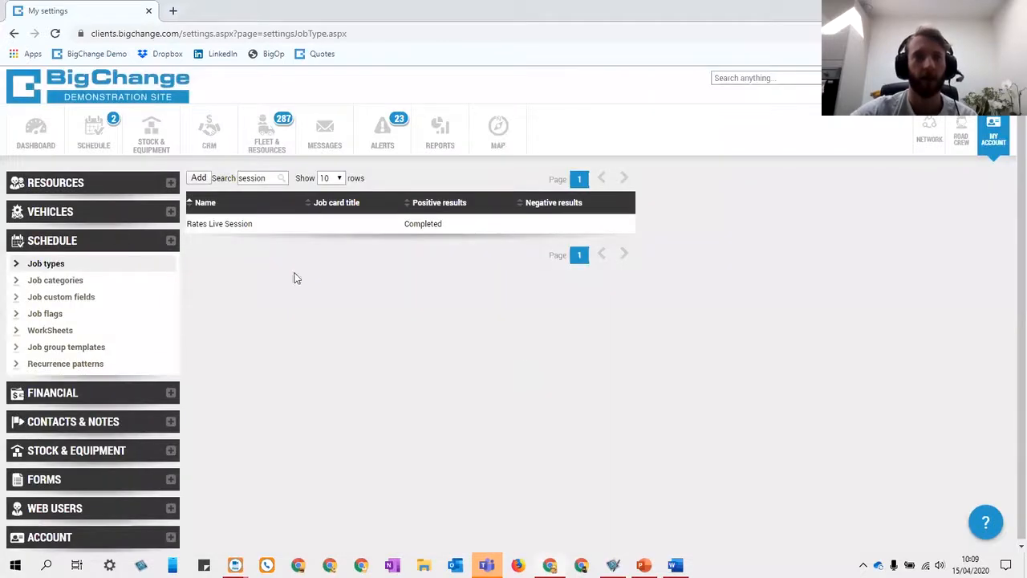
- Start a new job in the schedule for Rates Session Contact with the job type Rates Live Session
left_click(106, 145)
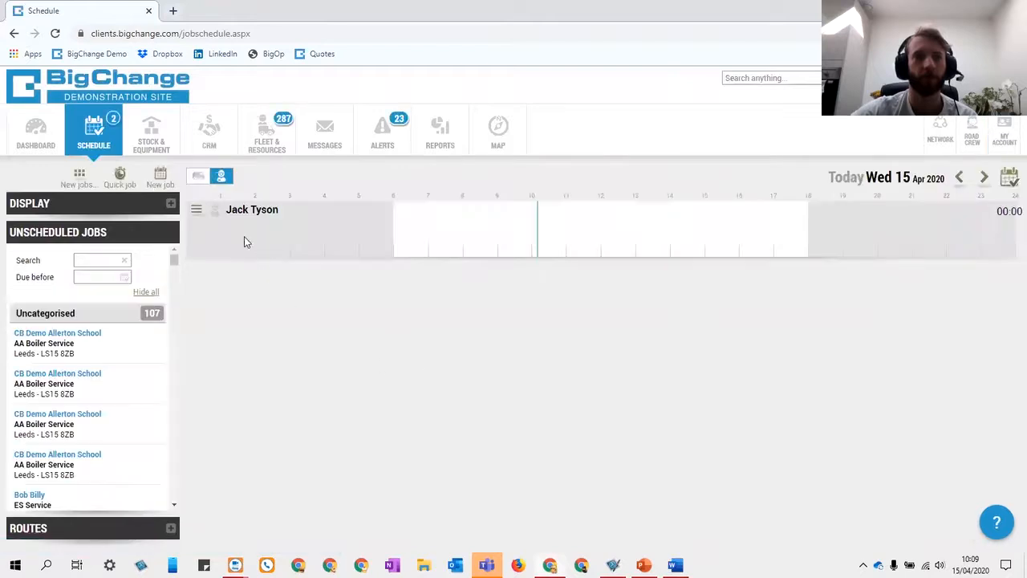
left_click(159, 180)
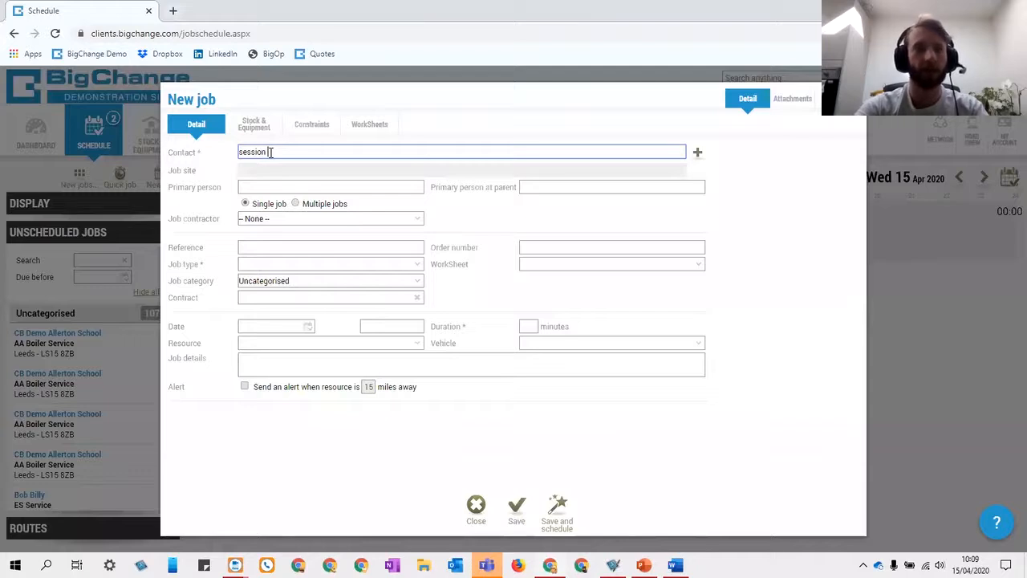
type("session")
left_click(287, 165)
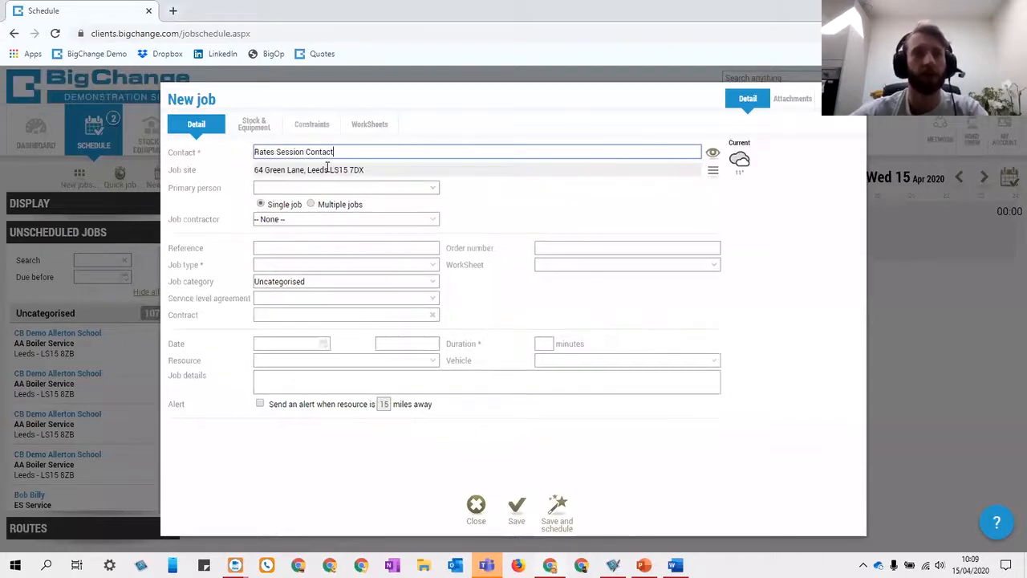
left_click(289, 265)
type("sessio")
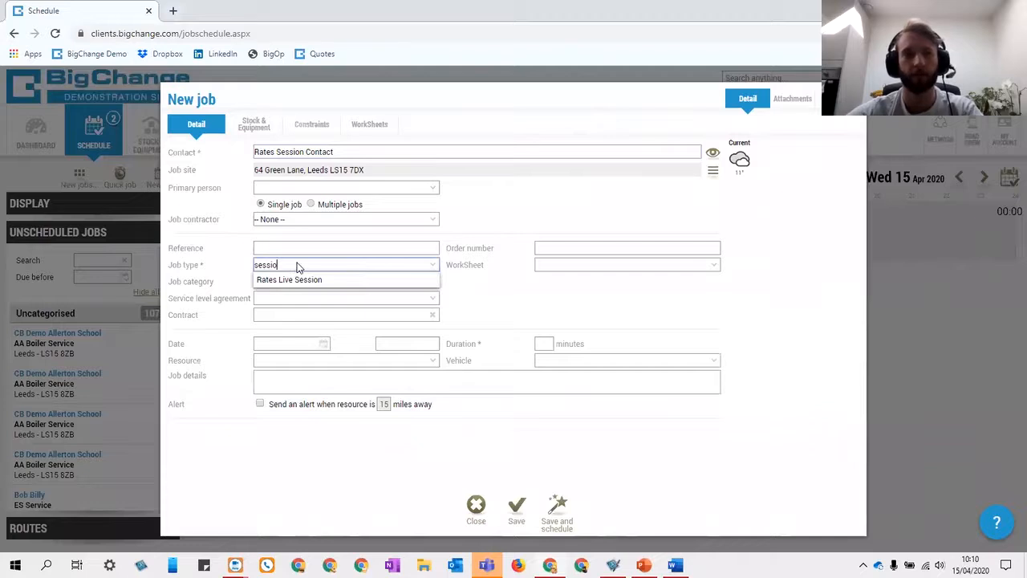
left_click(297, 279)
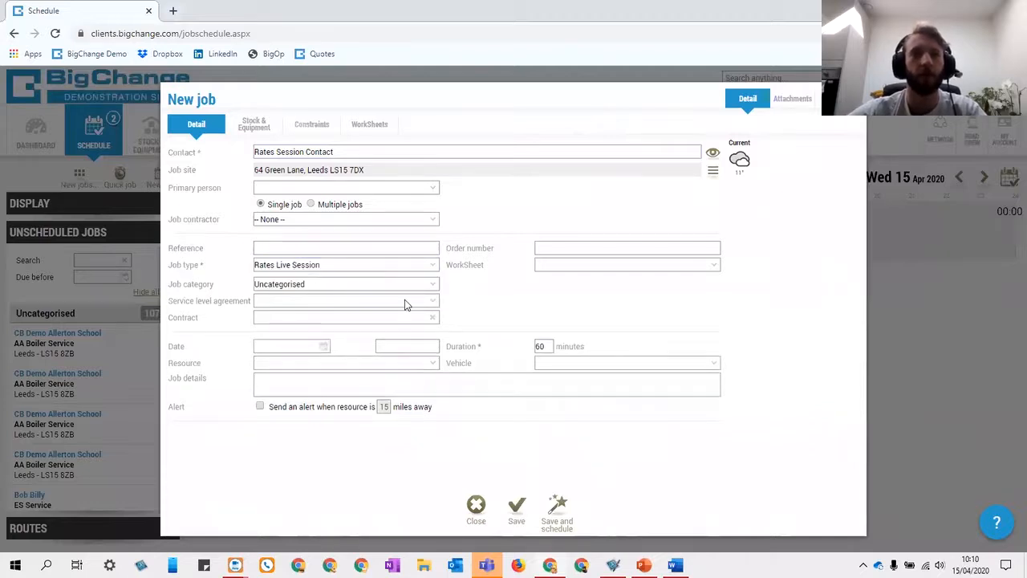
- Set the job's date to 15/04/2020 and its start time to 10:30
left_click(294, 346)
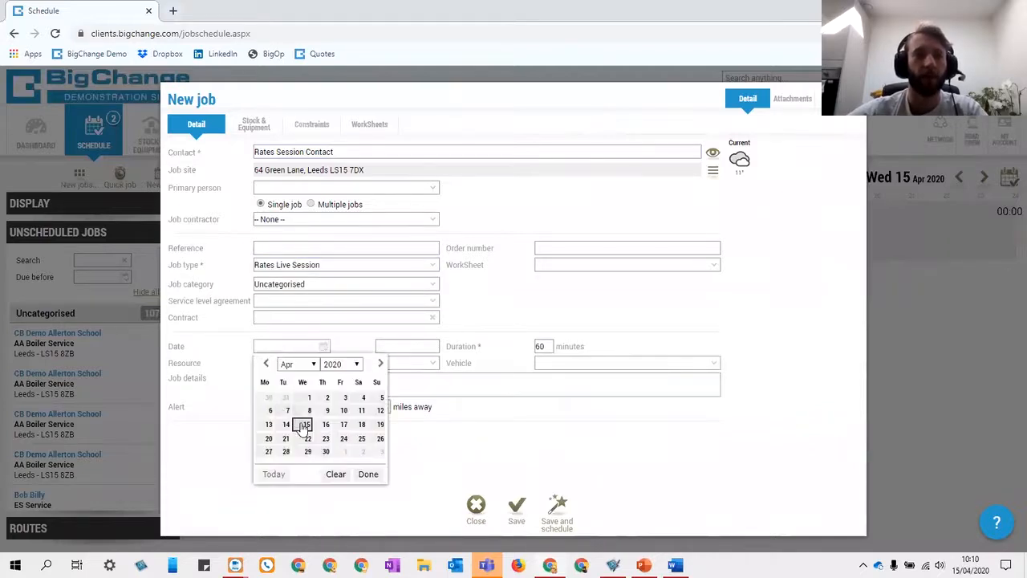
left_click(300, 424)
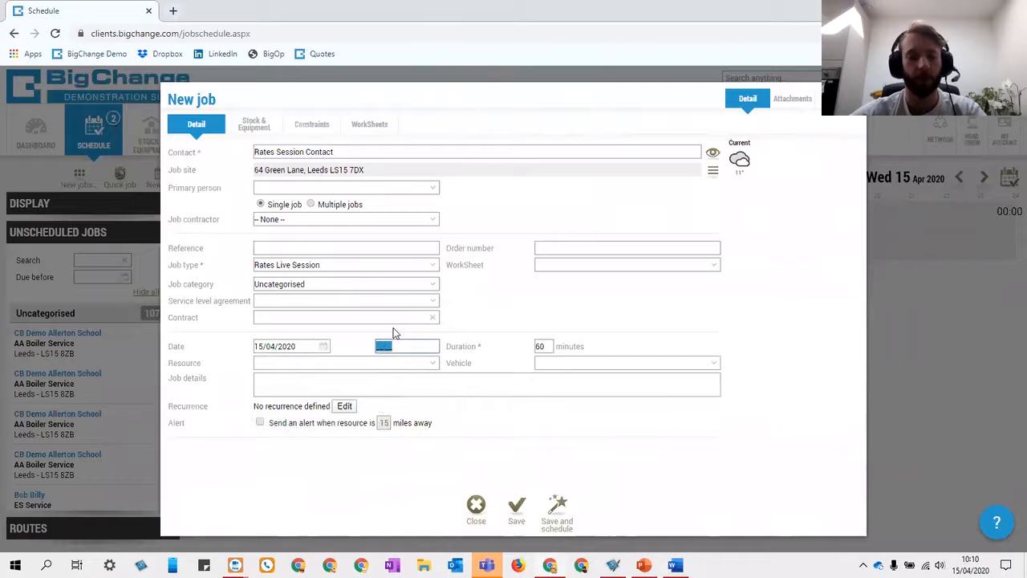
type("10:3")
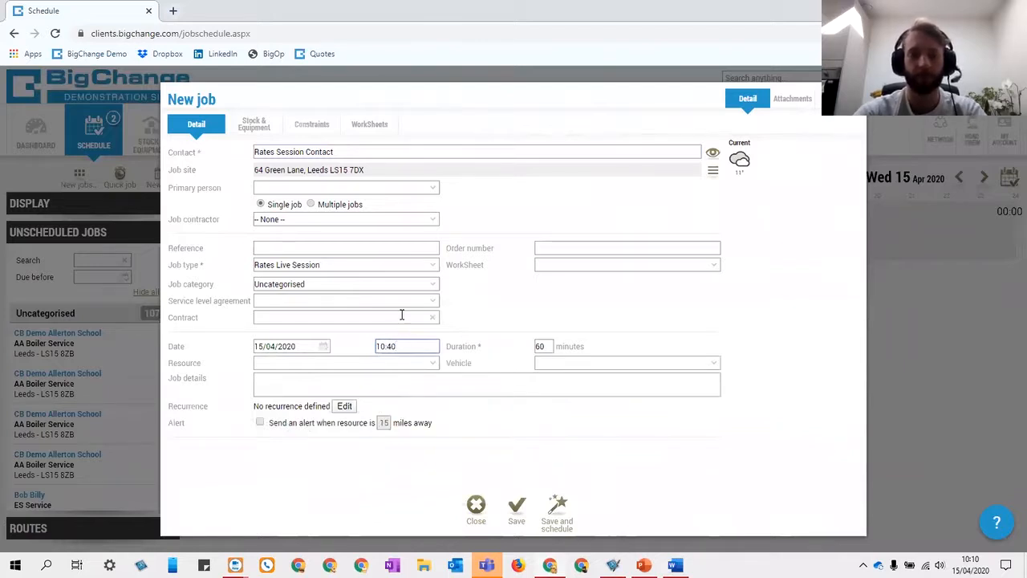
type("0")
- Assign the job to the resource shown in the schedule and save it
left_click(360, 365)
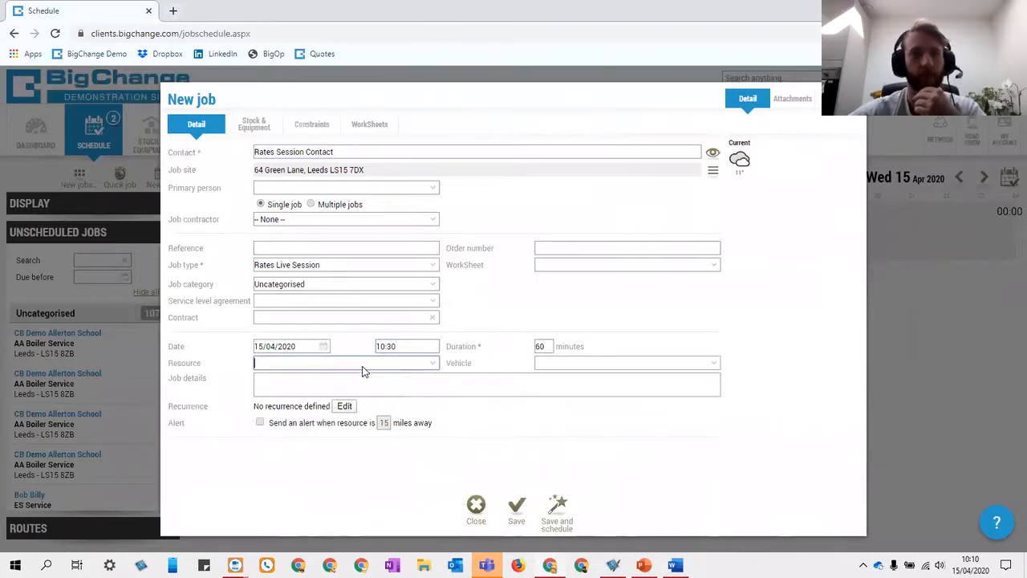
type("ty")
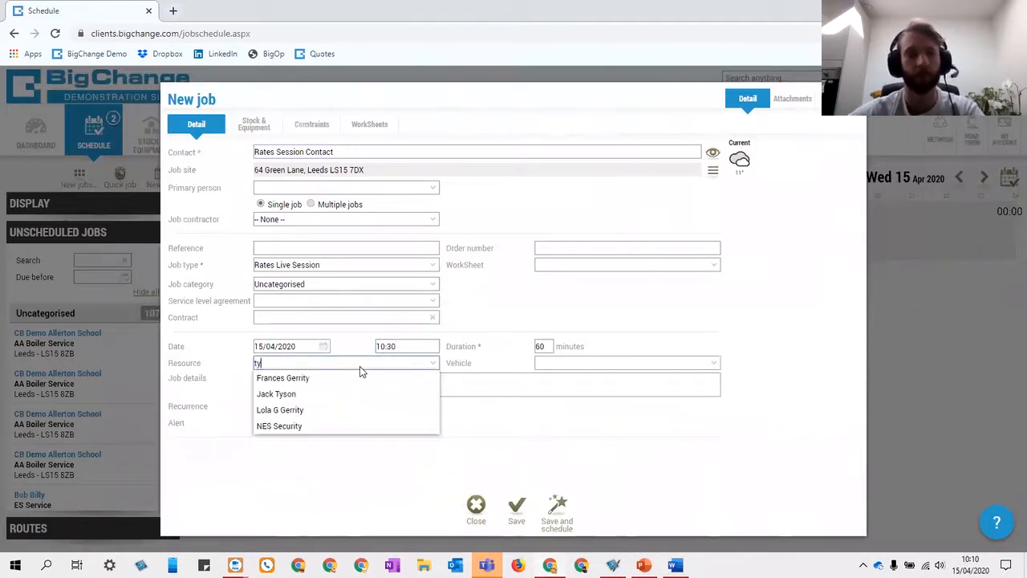
left_click(326, 392)
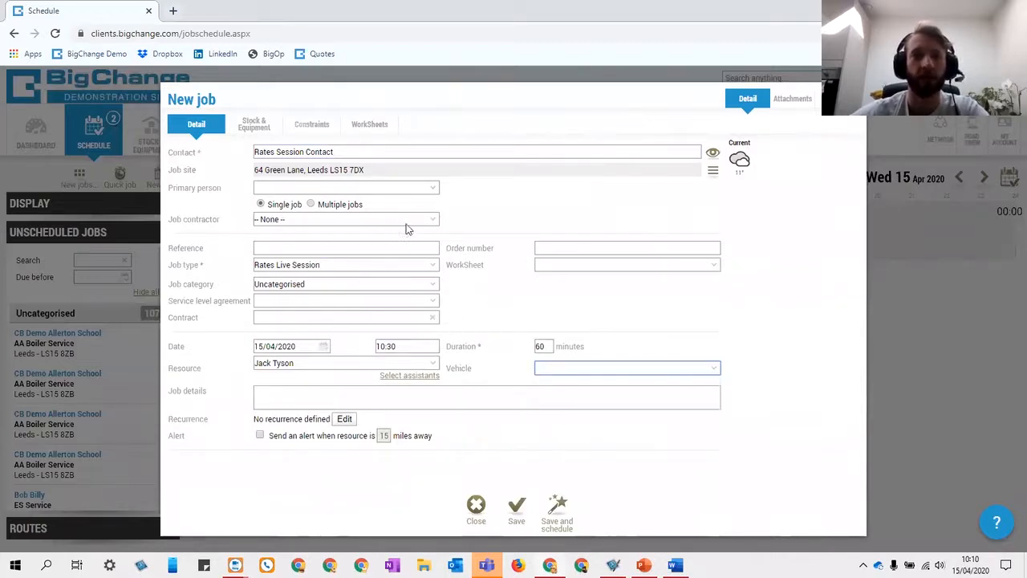
left_click(556, 471)
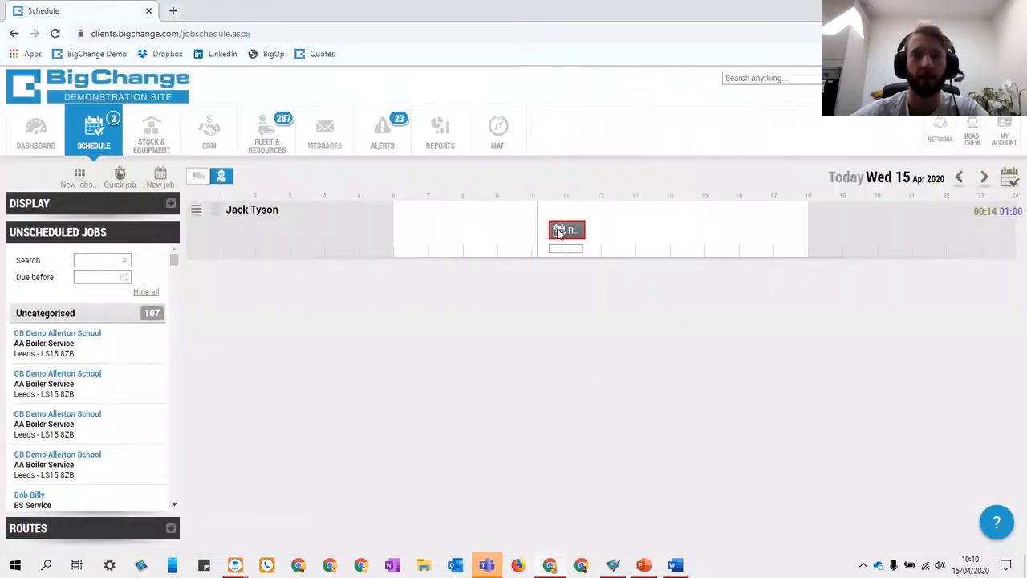
- Open the scheduled job at 10:30 and check the selling price in its financial lines against the job details
left_click(568, 233)
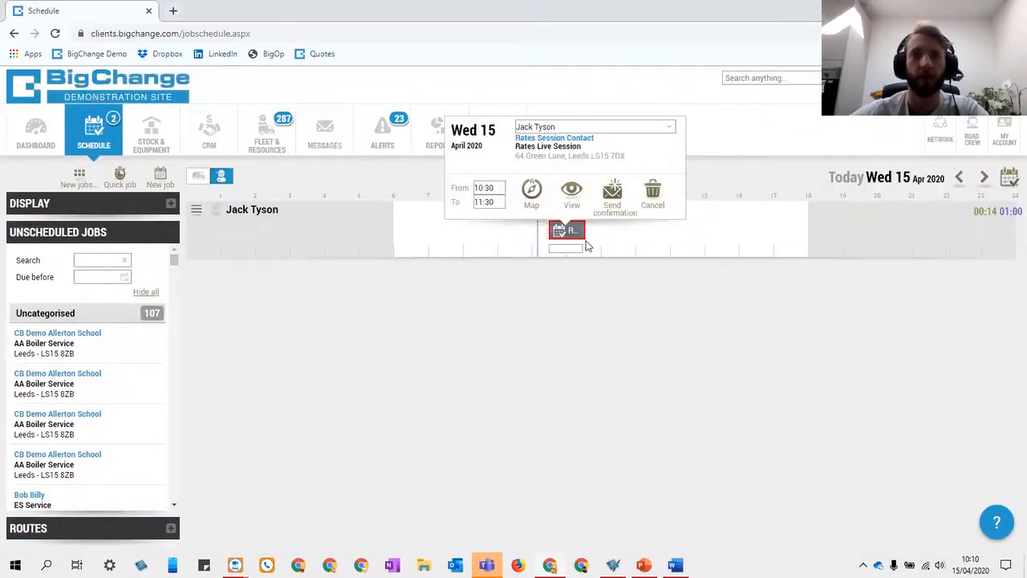
left_click(573, 198)
left_click(753, 105)
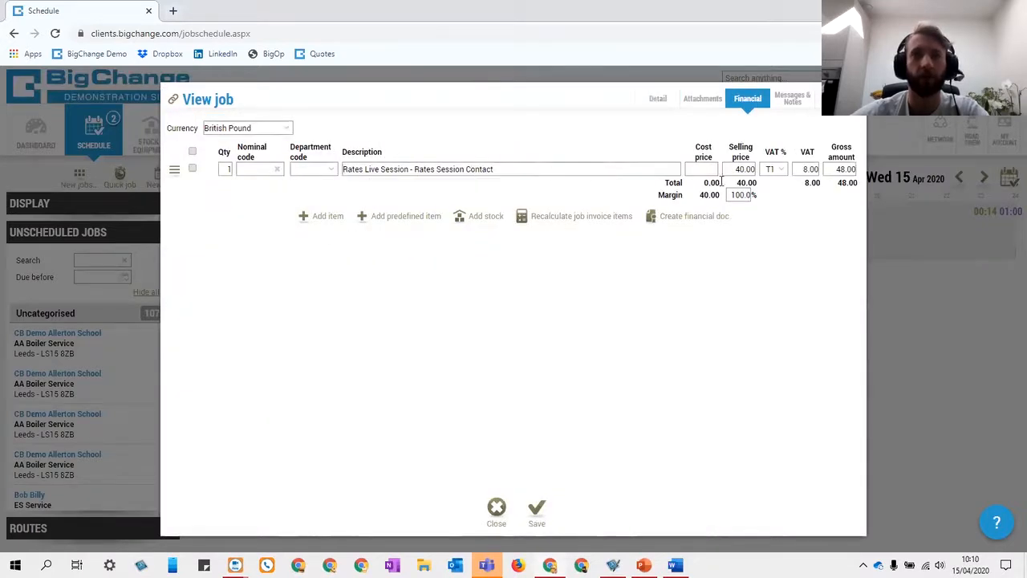
left_click_drag(733, 174, 757, 179)
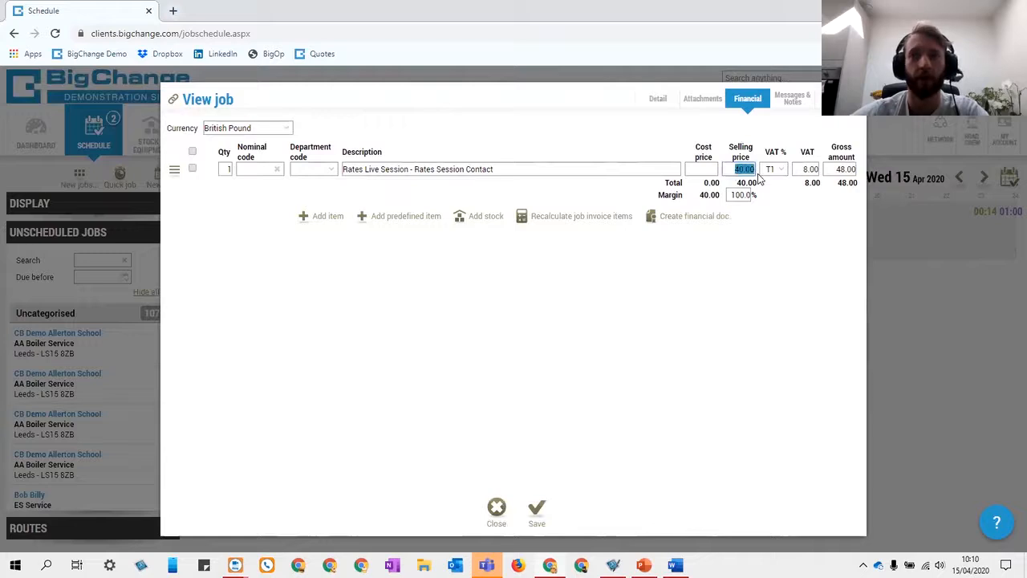
left_click(660, 103)
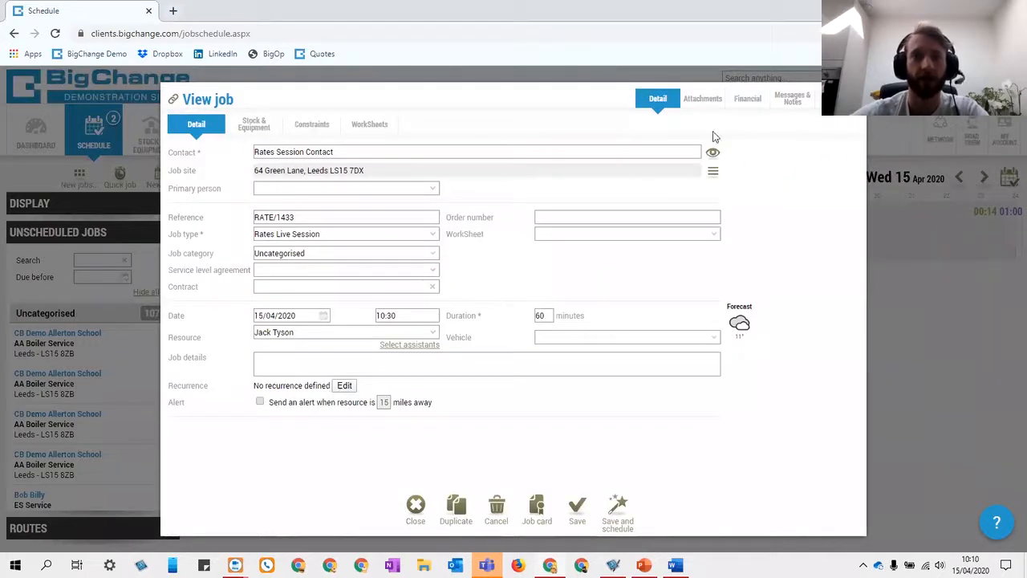
- Set the duration of the 10:30 job to 61 minutes and save the job back to the schedule
left_click(745, 104)
left_click(661, 109)
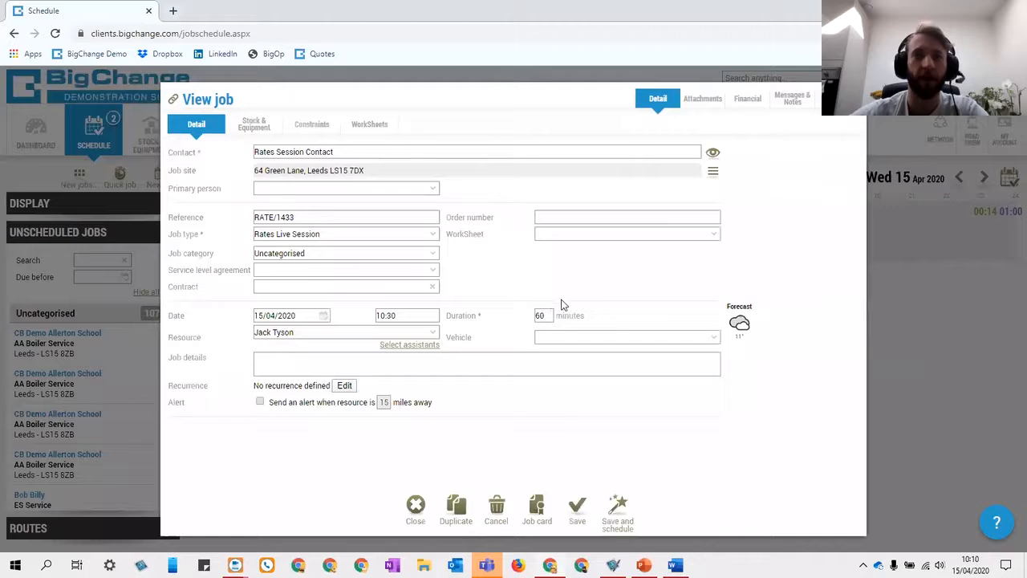
left_click(551, 316)
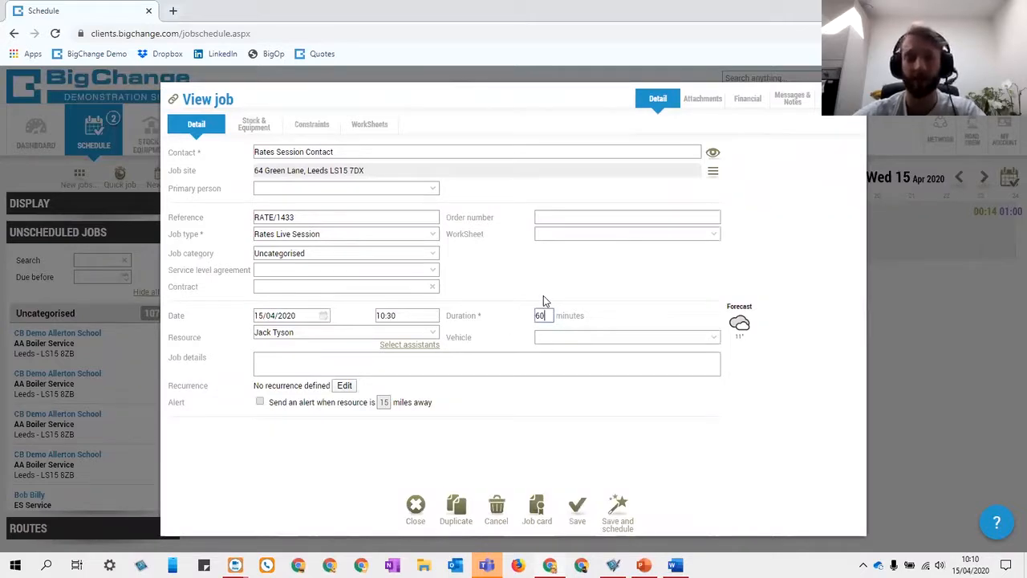
key("BackSpace")
type("1")
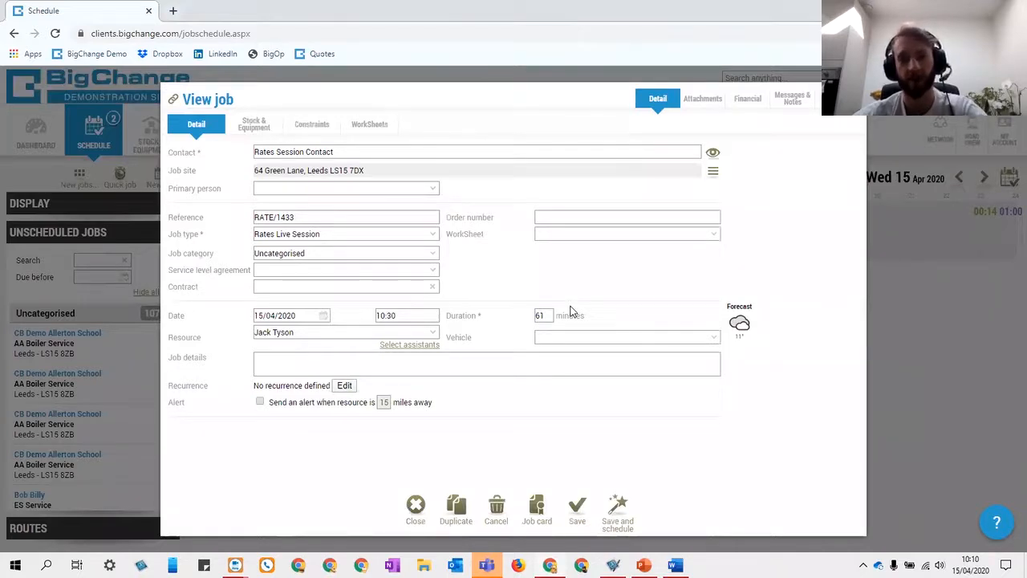
left_click(622, 501)
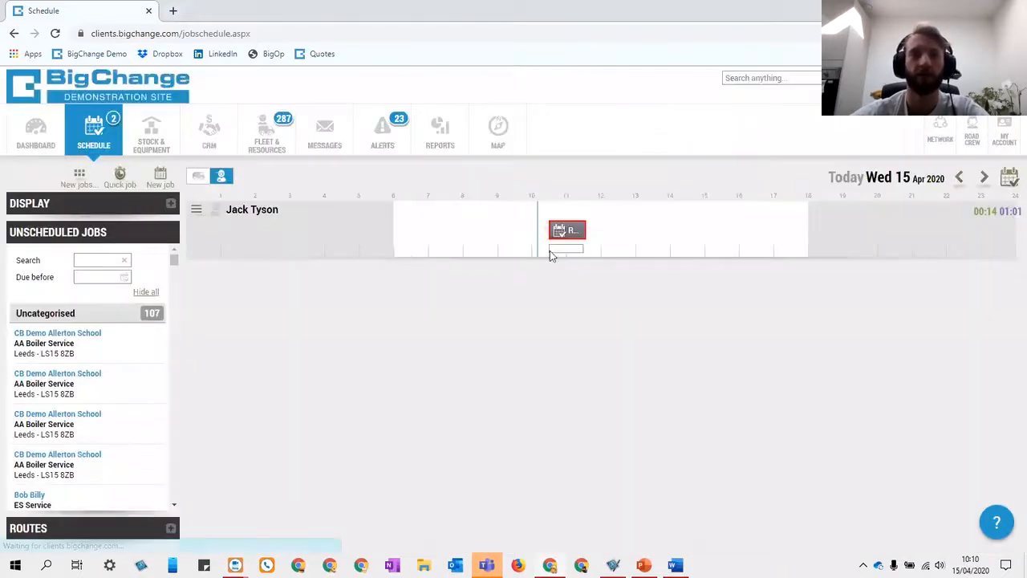
- Reopen the 10:30 job, recalculate its job invoice items and check the selling price of the financial line
left_click(573, 203)
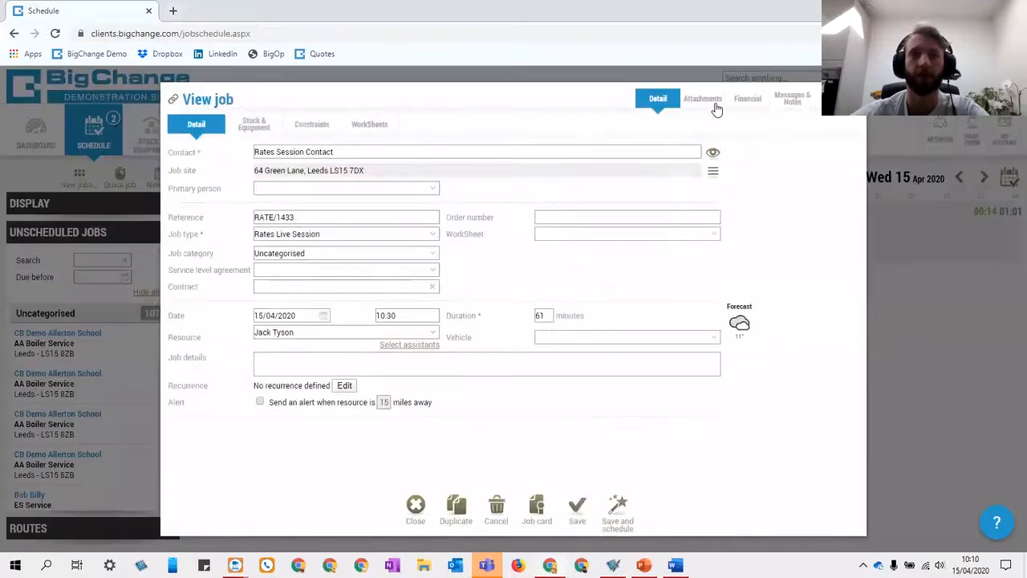
left_click(738, 102)
left_click(569, 216)
left_click(584, 328)
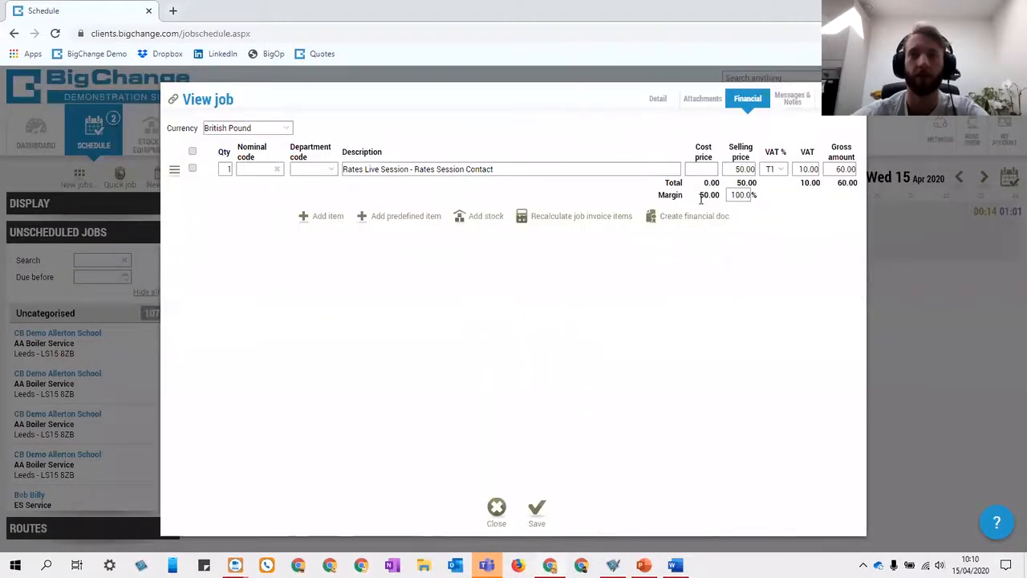
left_click_drag(736, 170, 752, 170)
left_click(746, 248)
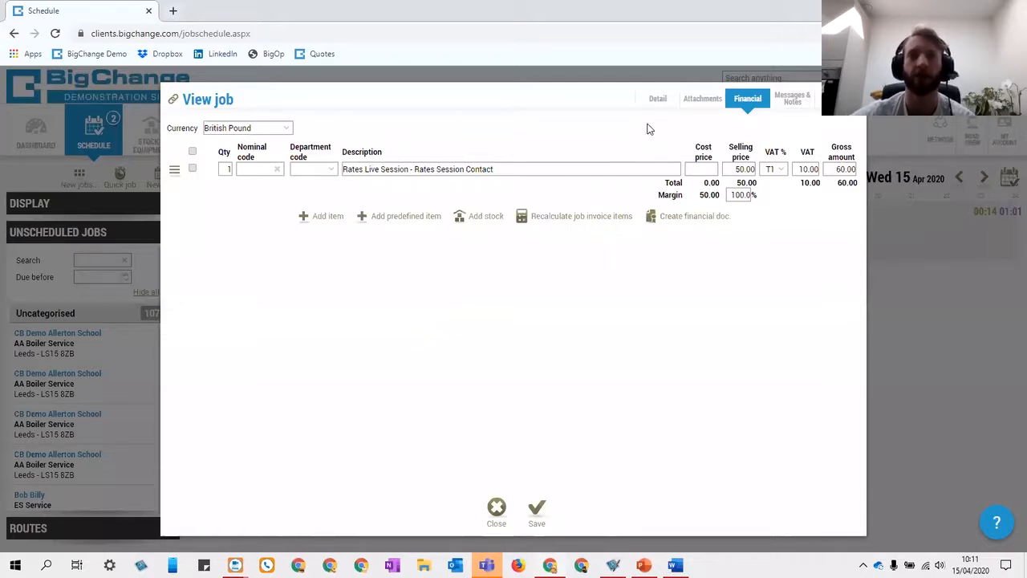
- Review the job's duration in its details, then return to its financial lines
left_click(657, 99)
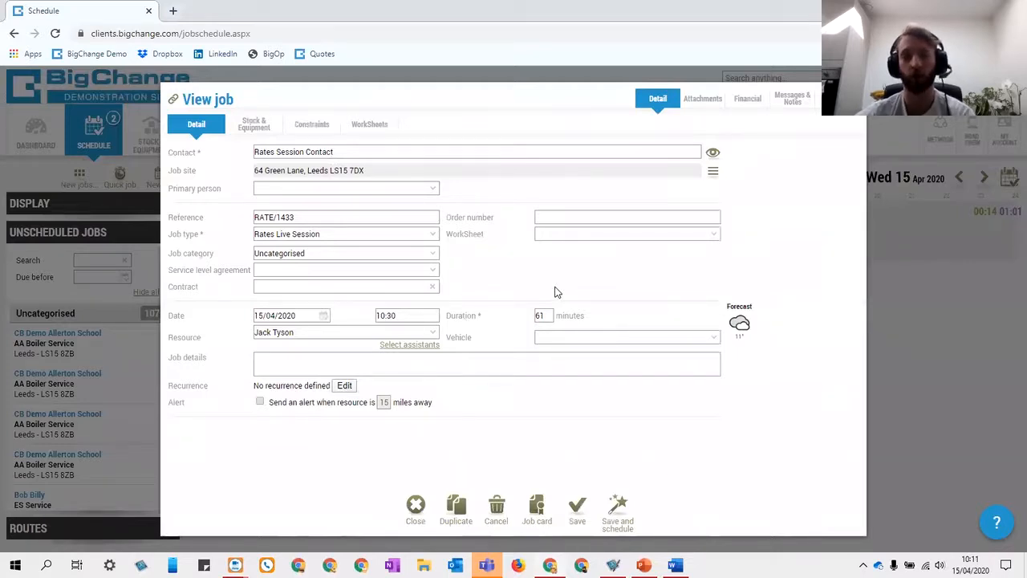
left_click(720, 106)
left_click(748, 105)
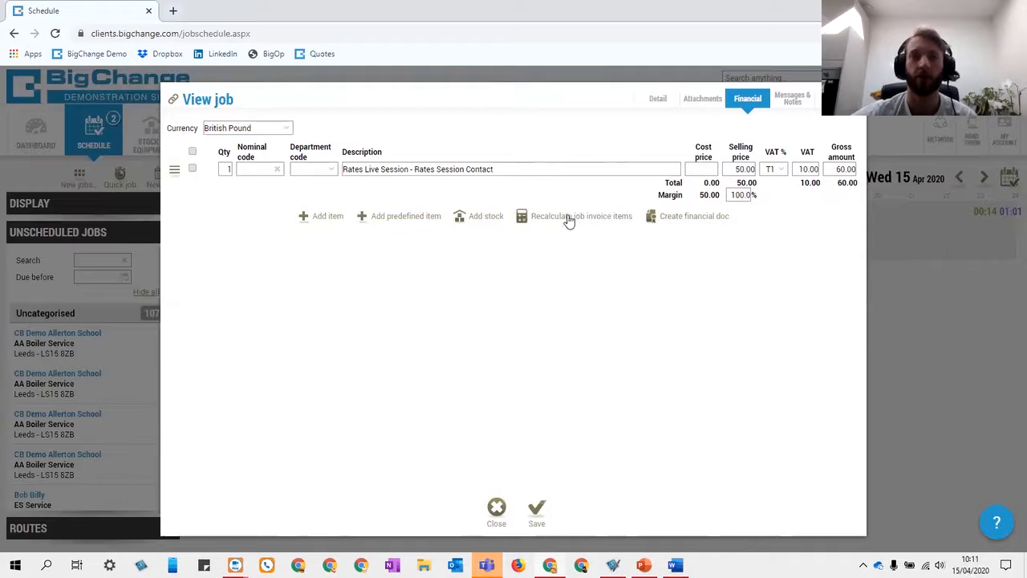
- Override the line's selling price with 30.00, then recalculate the job invoice items to reapply the rate
left_click(736, 170)
type("3")
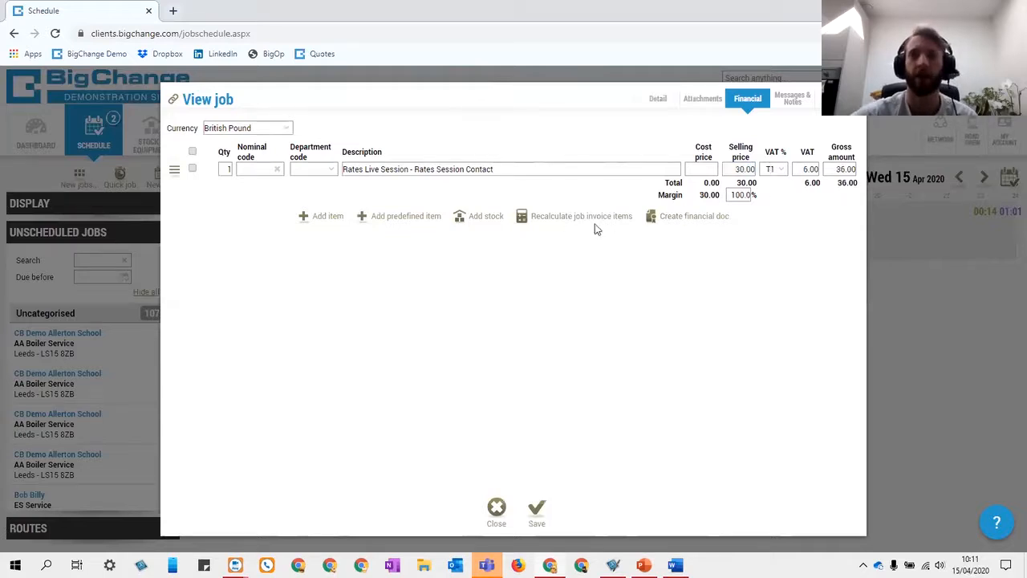
left_click(580, 223)
left_click(584, 329)
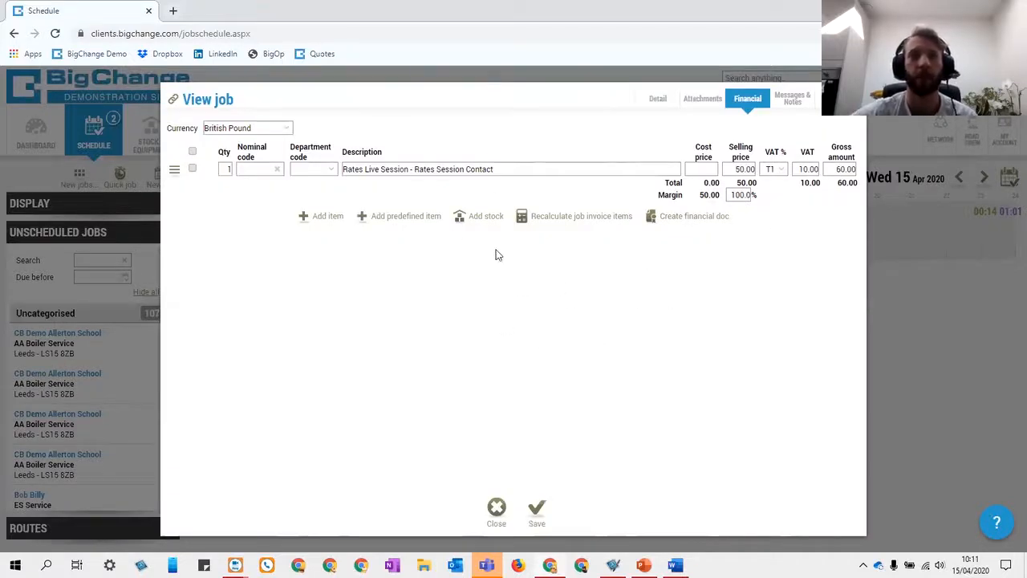
- Decline closing the job without saving, return to its details and save it
left_click(911, 290)
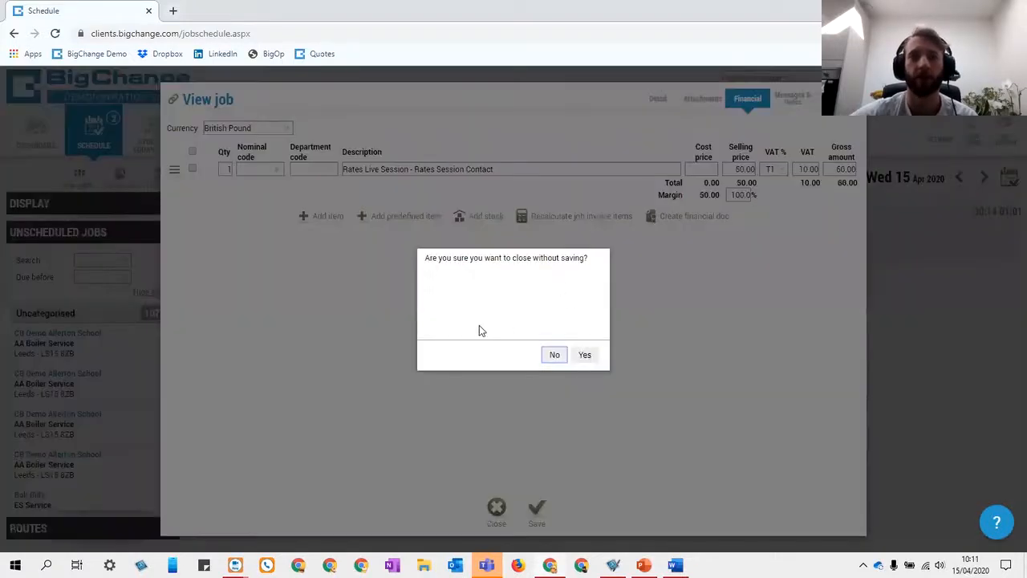
left_click(555, 356)
left_click(657, 99)
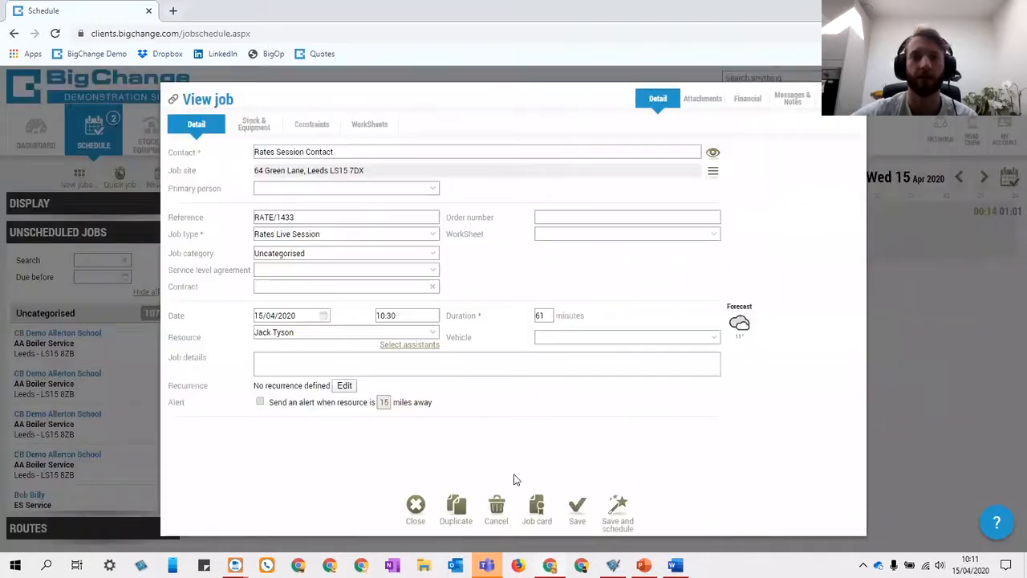
left_click(574, 510)
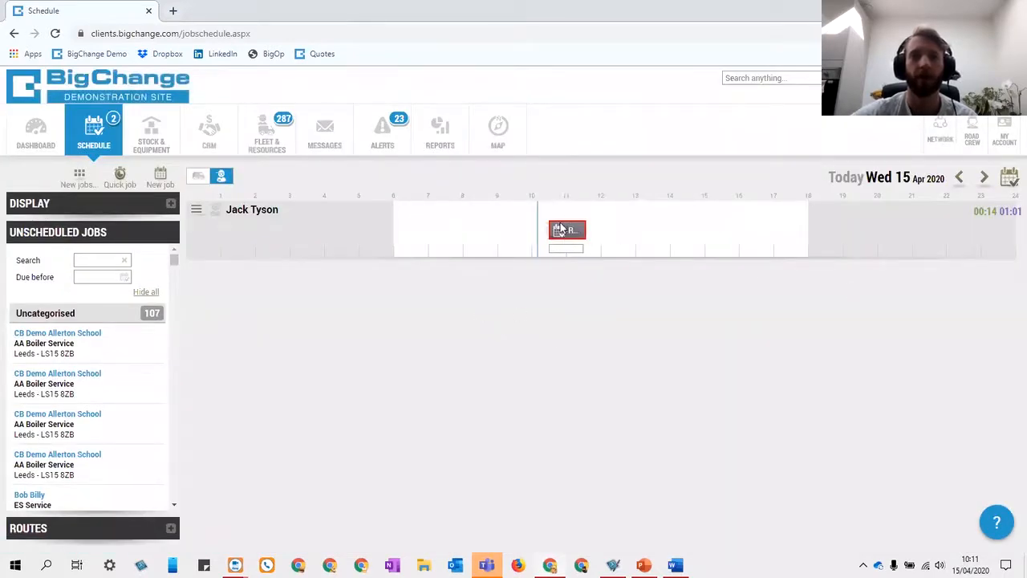
- Open the job types in the administration settings and search them for "session"
left_click(1003, 135)
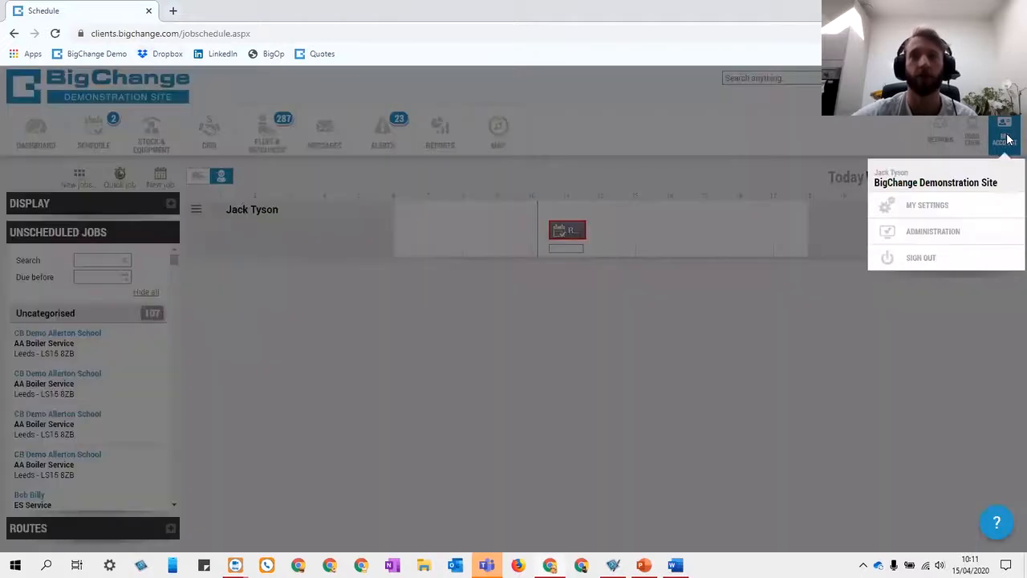
left_click(921, 233)
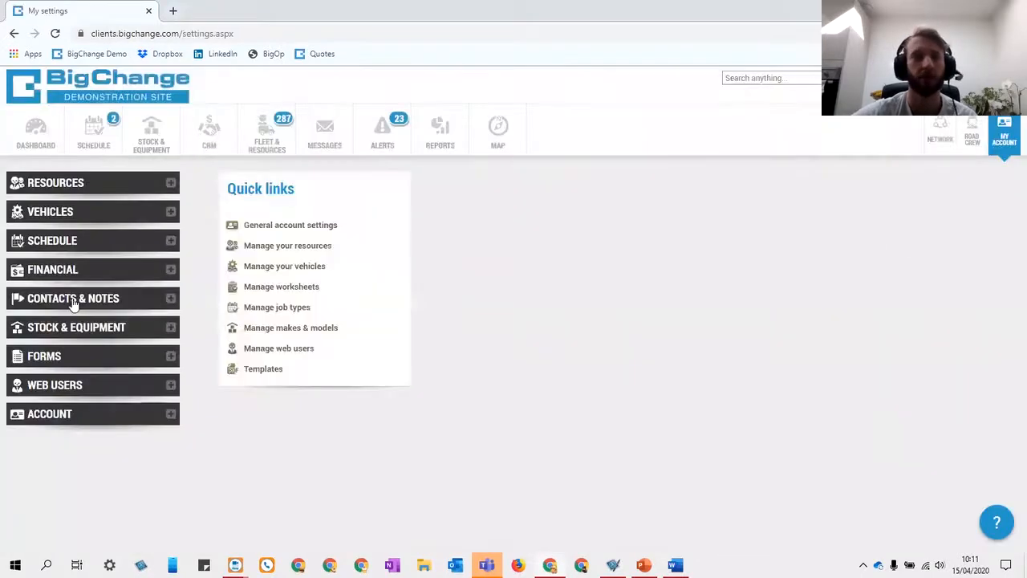
left_click(70, 243)
left_click(49, 263)
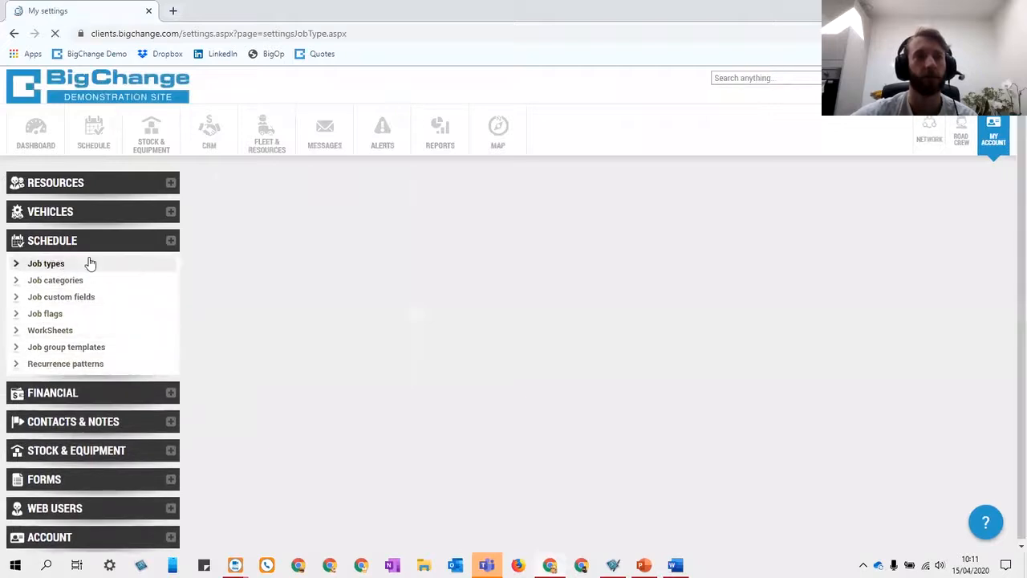
type("session")
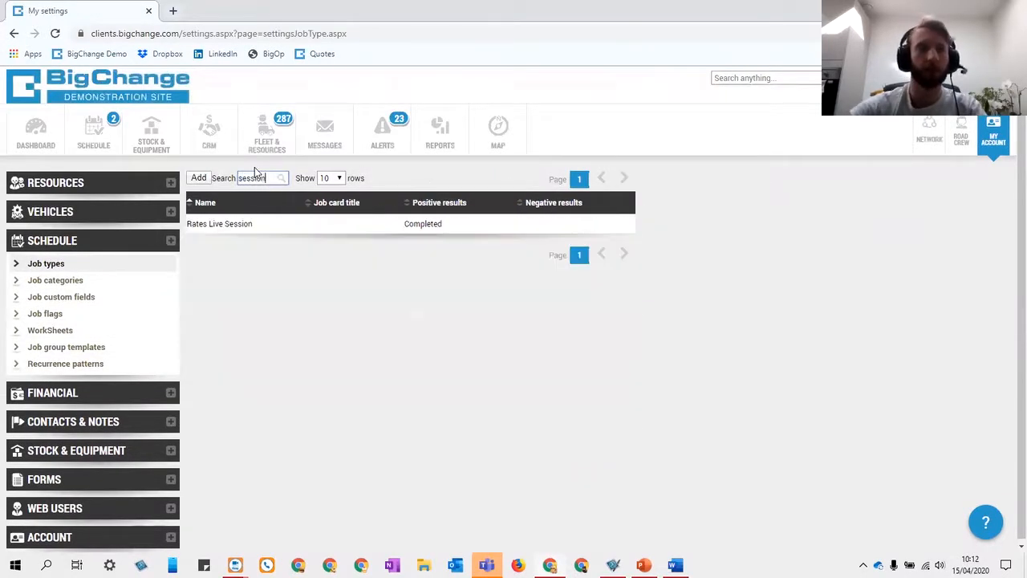
left_click_drag(268, 178, 211, 177)
left_click(281, 291)
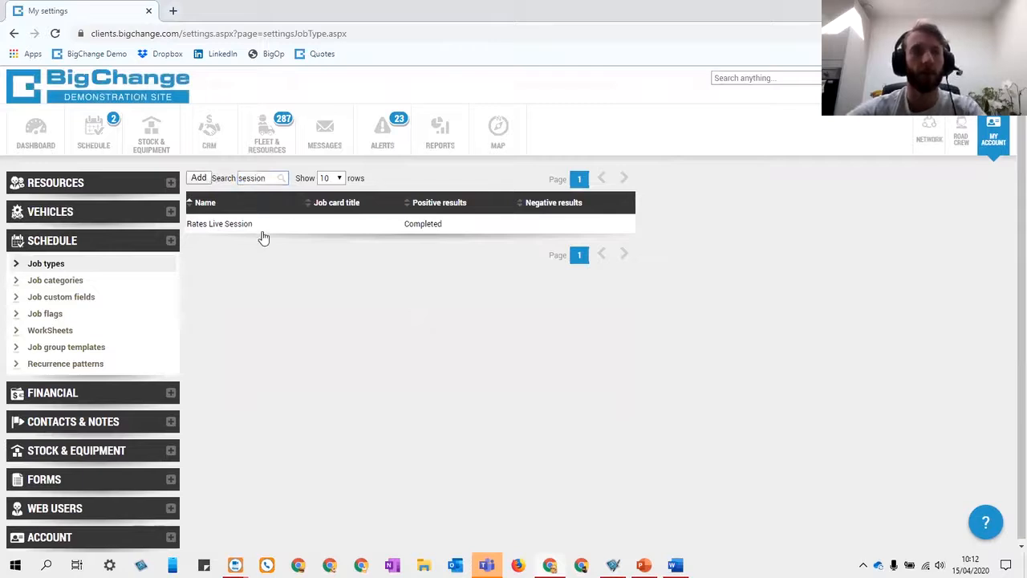
- Edit the weekday 08:00 to 18:00 rate of the Rates Live Session job type and set its fixed price to £50
left_click(261, 225)
left_click(280, 202)
left_click(528, 100)
left_click(356, 233)
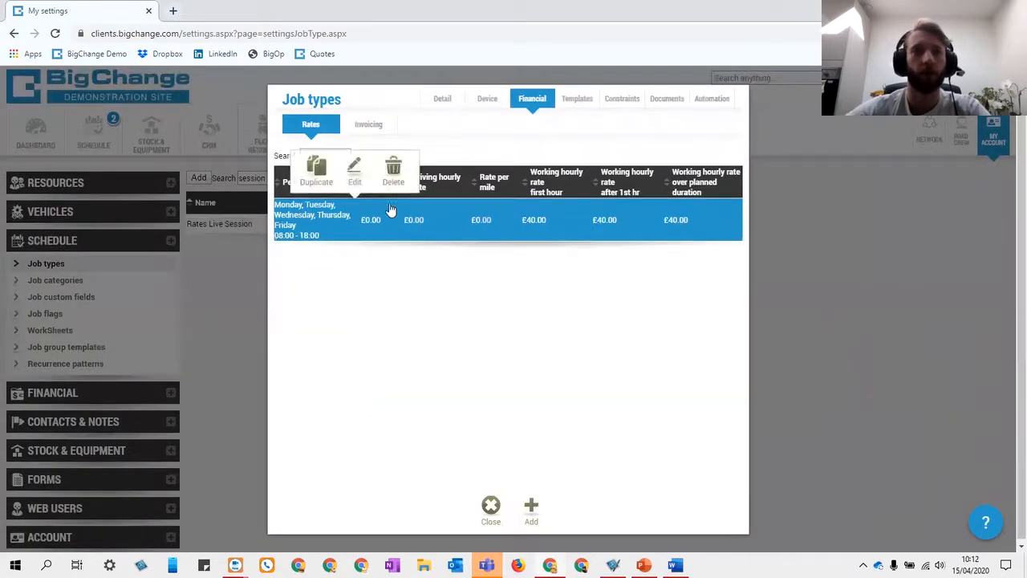
left_click(355, 177)
left_click(495, 203)
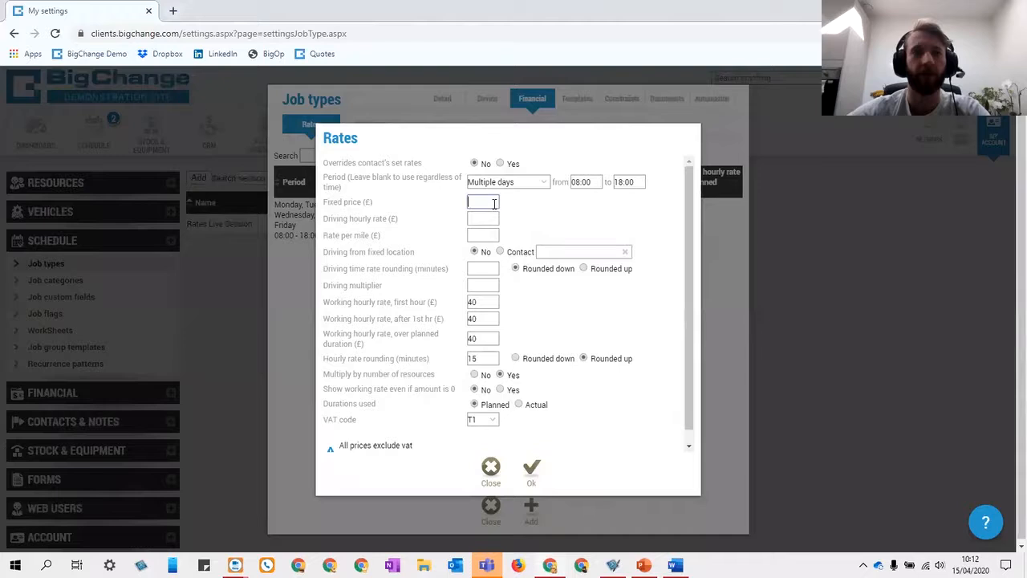
type("50")
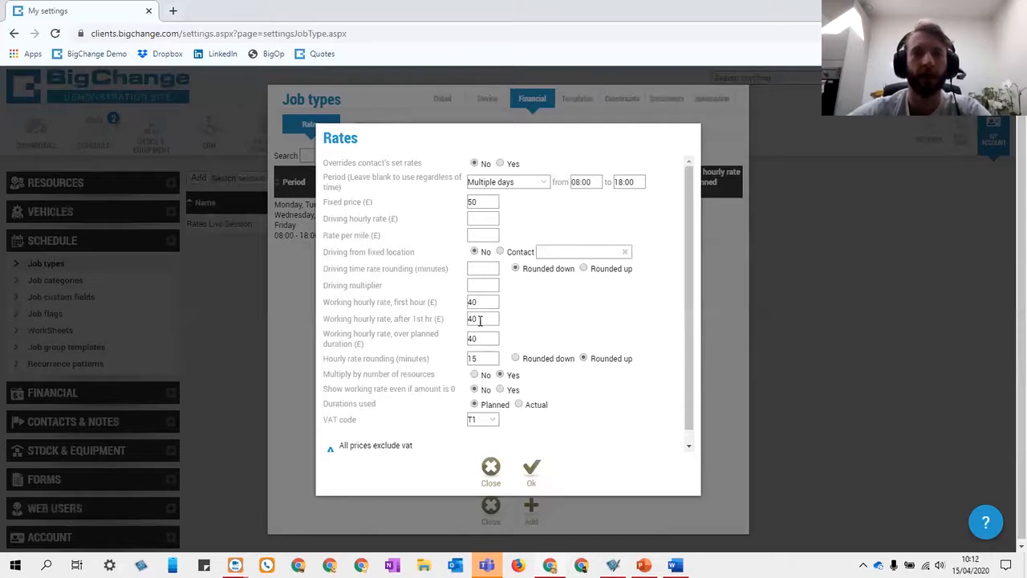
- Set the working hourly rate after the first hour to £80 and review it against the first-hour rate and fixed price
left_click_drag(479, 320, 470, 320)
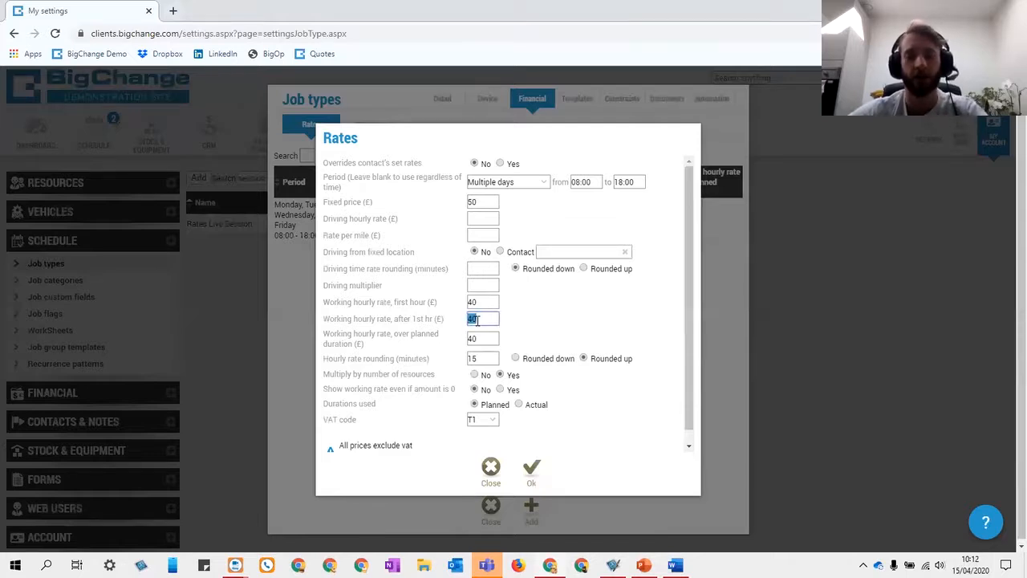
type("80")
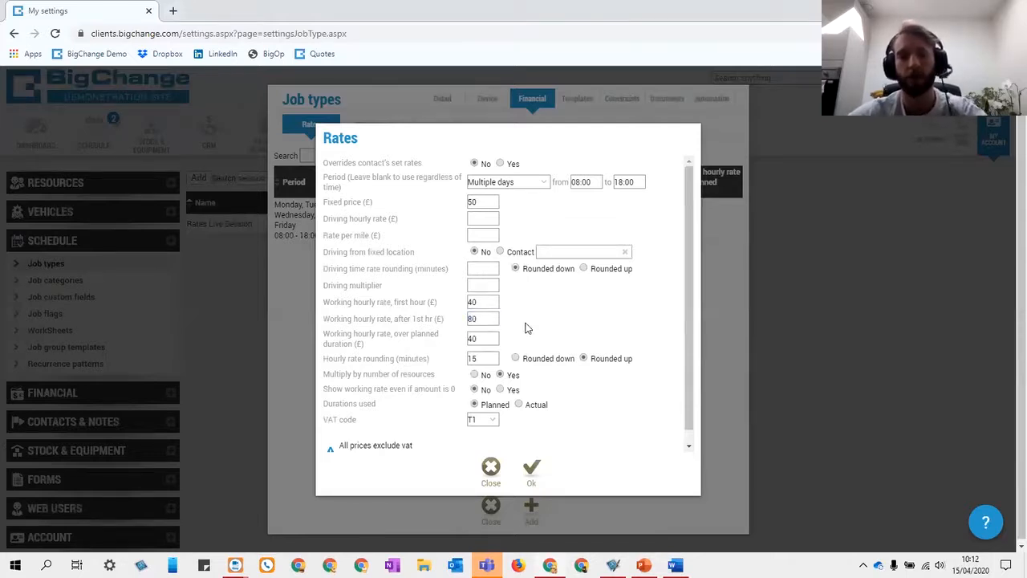
left_click(487, 315)
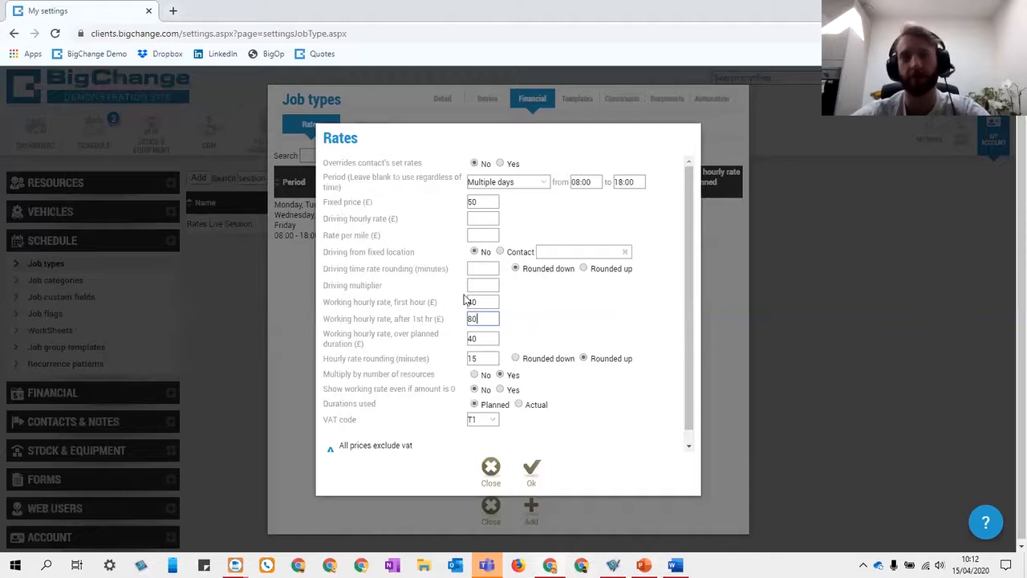
left_click_drag(489, 301, 456, 303)
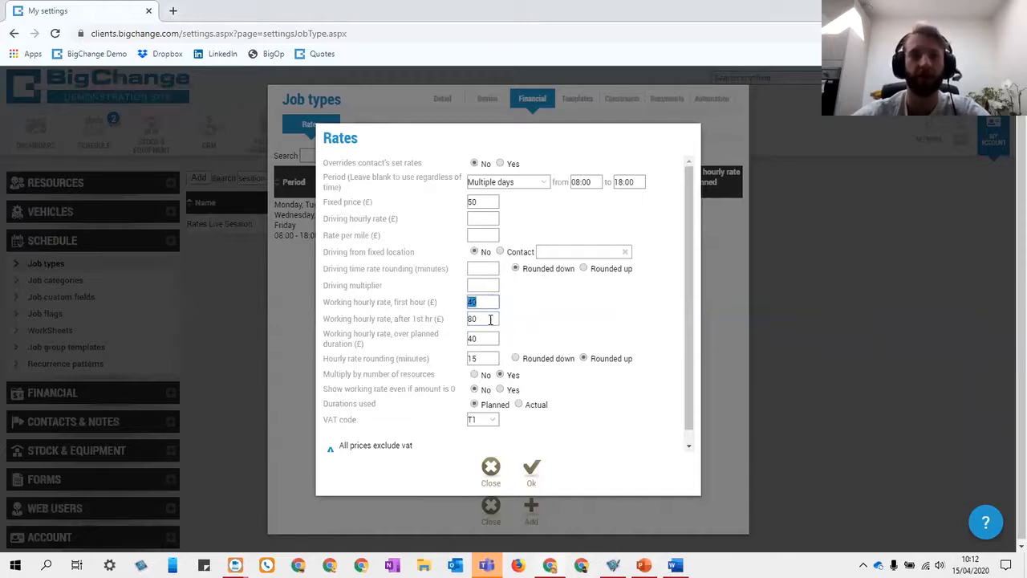
left_click(489, 202)
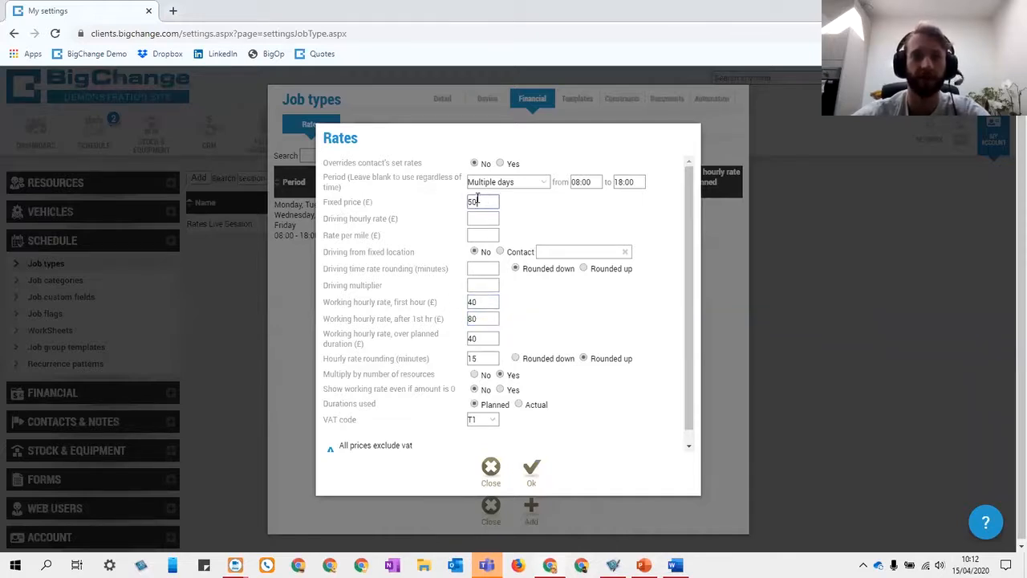
left_click_drag(491, 203, 468, 200)
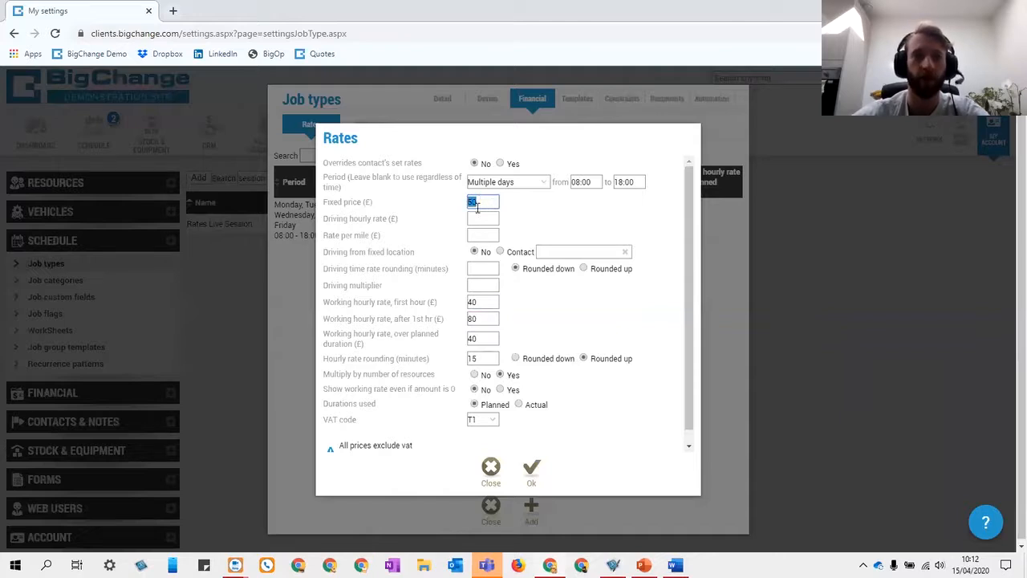
- Confirm the edited rate and save the Rates Live Session job type
left_click(530, 467)
left_click(442, 111)
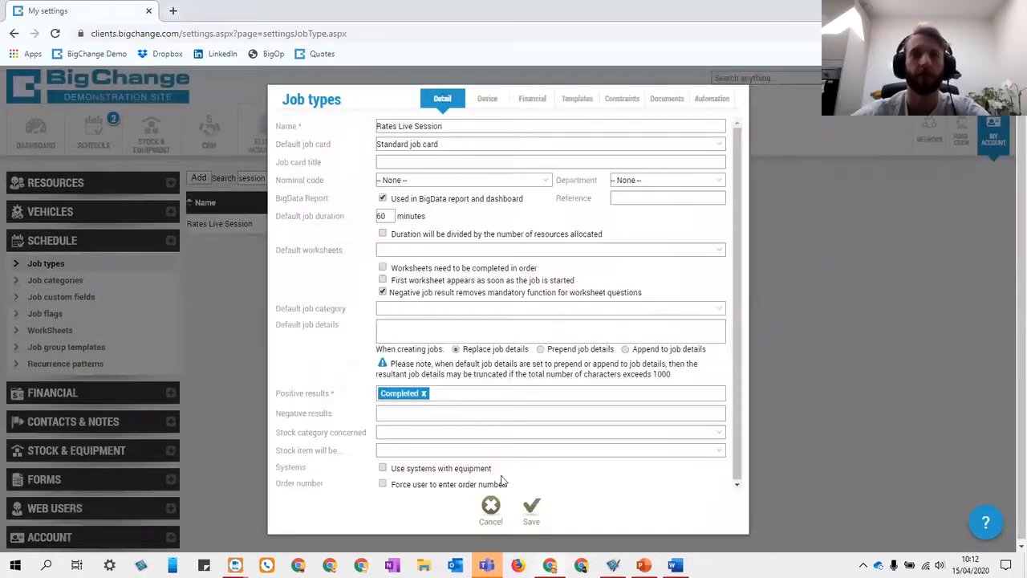
left_click(531, 507)
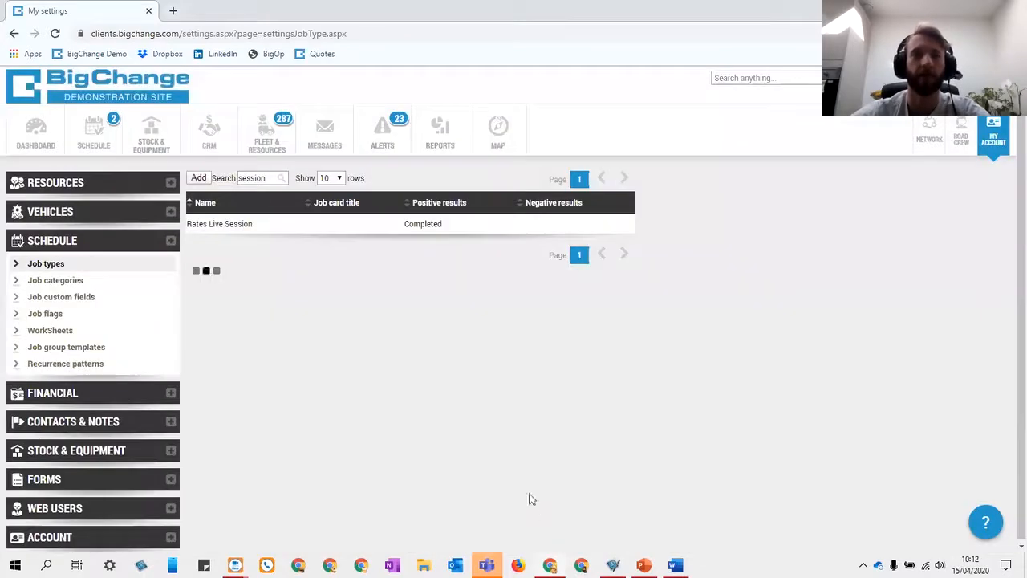
- Open the 10:30 job from the schedule, recalculate its job invoice items and check the line's selling price
left_click(109, 142)
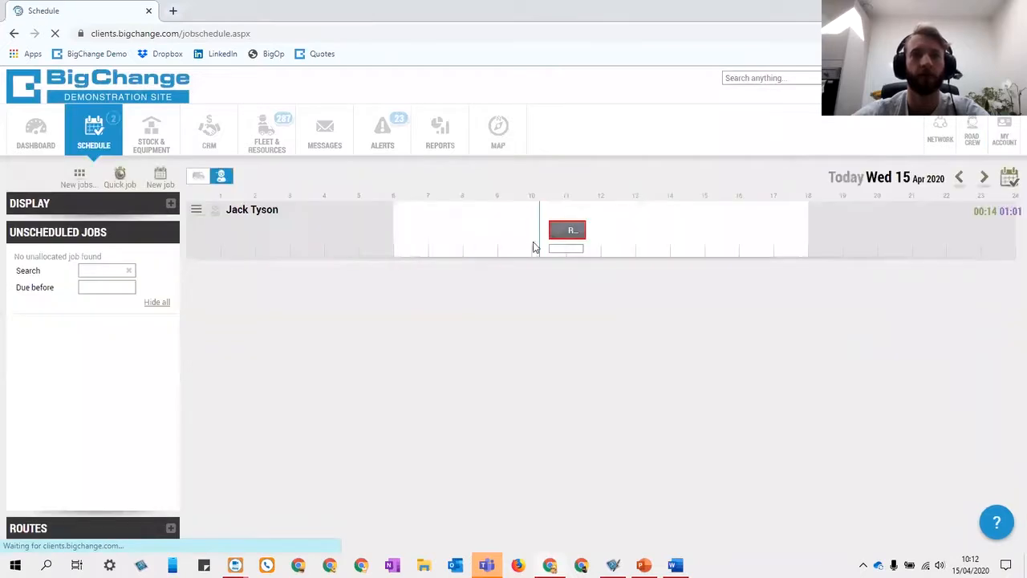
left_click(566, 233)
left_click(581, 198)
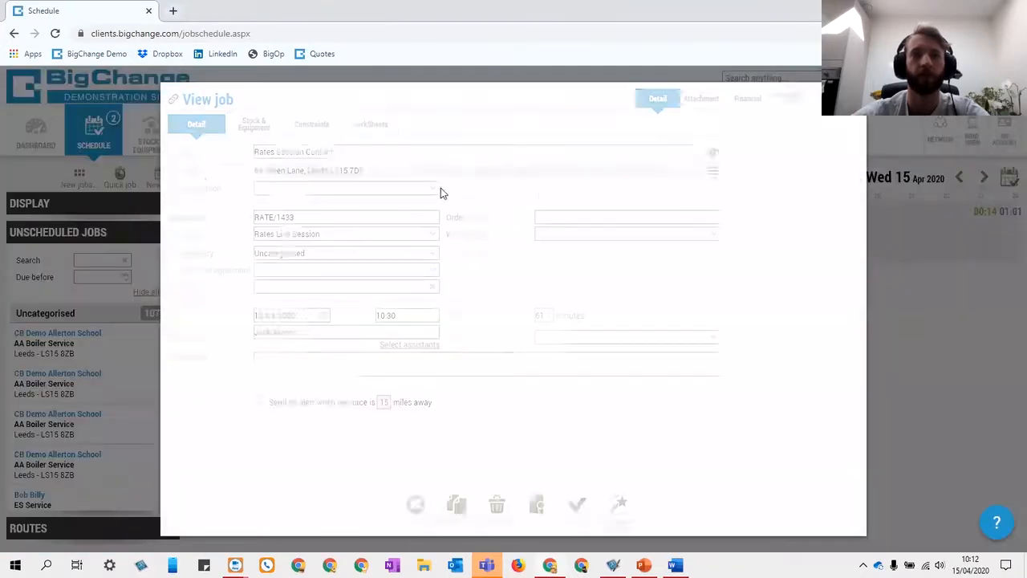
left_click(738, 101)
left_click(565, 223)
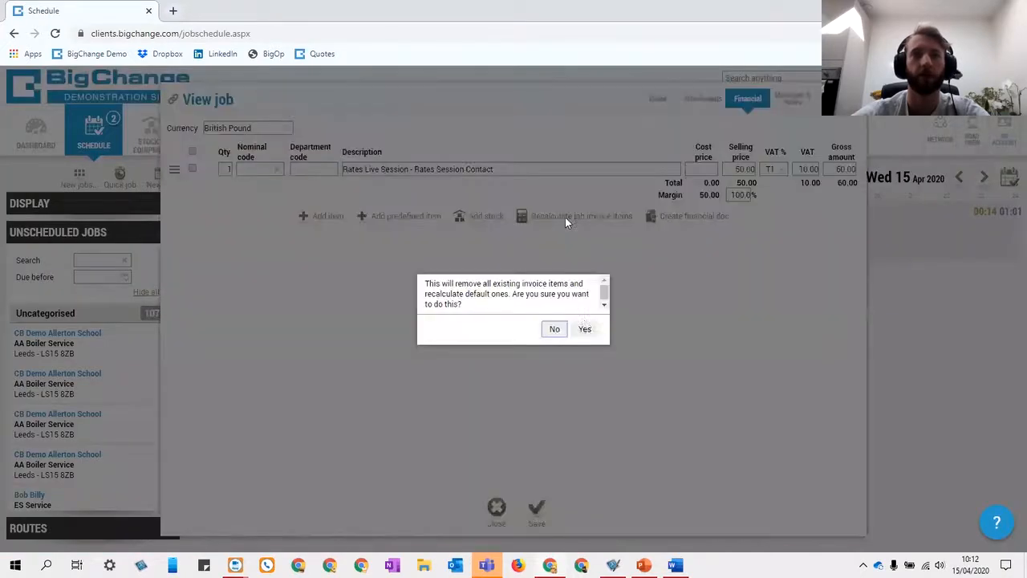
left_click(586, 332)
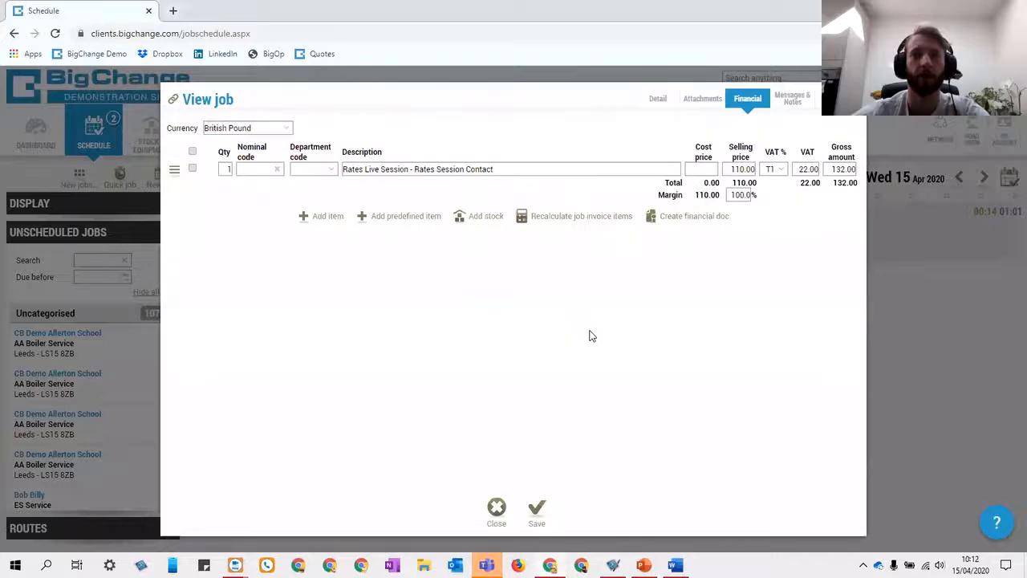
left_click(731, 169)
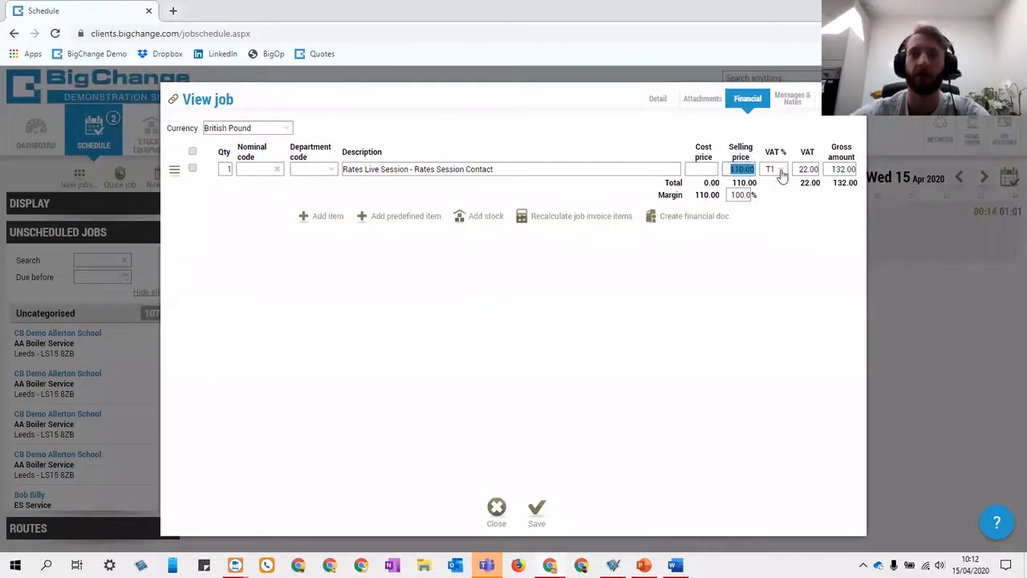
- Close the job's financial details without saving the recalculated invoice items
left_click(697, 277)
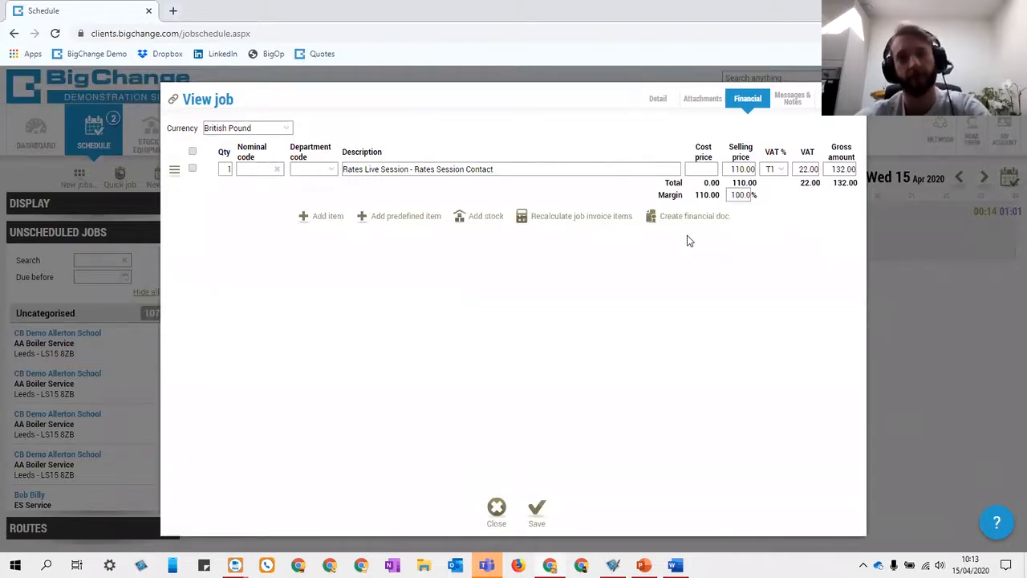
left_click(938, 286)
left_click(587, 356)
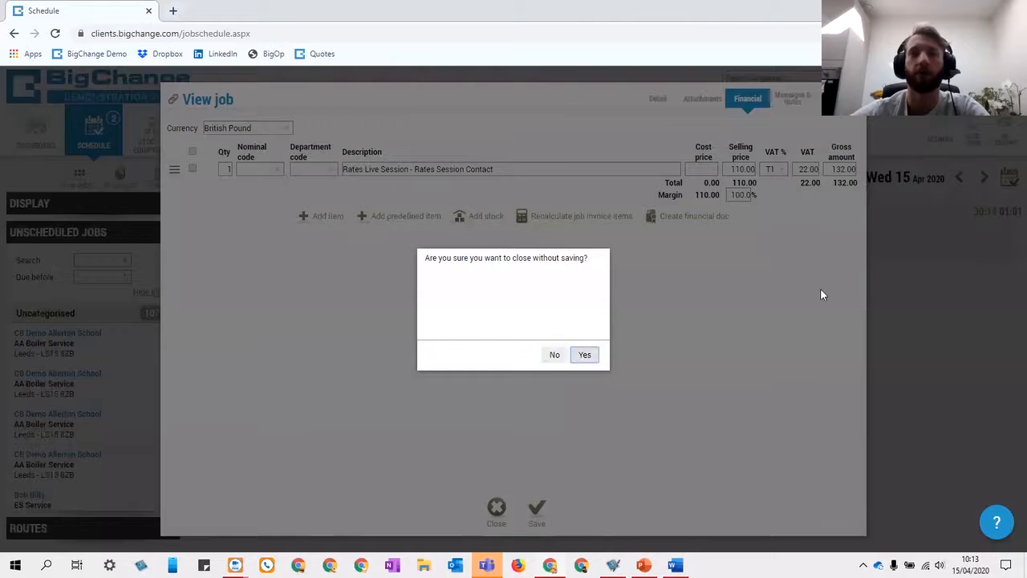
- Open the list of job types in the schedule section of the administration settings
left_click(1003, 132)
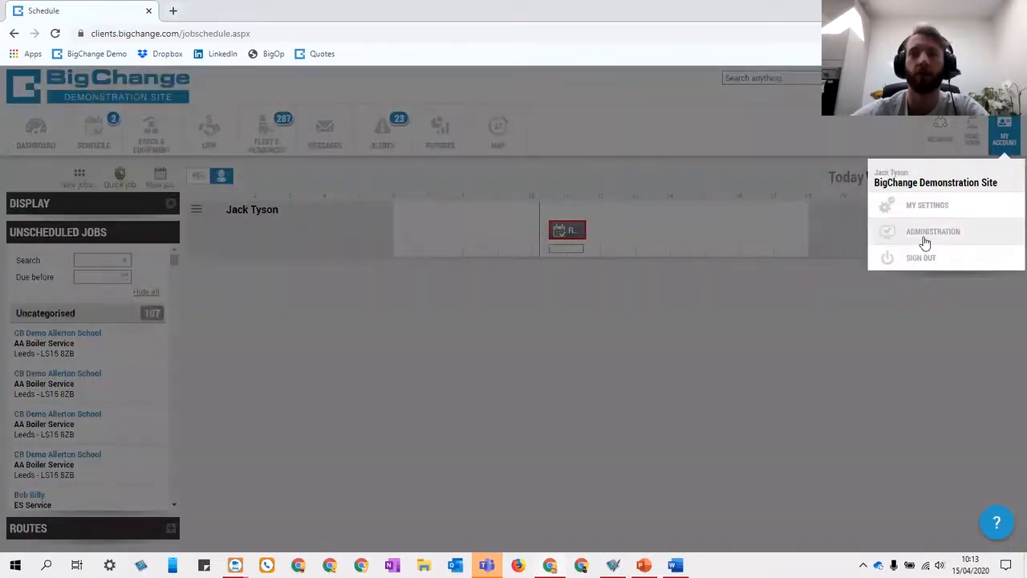
left_click(925, 232)
left_click(70, 219)
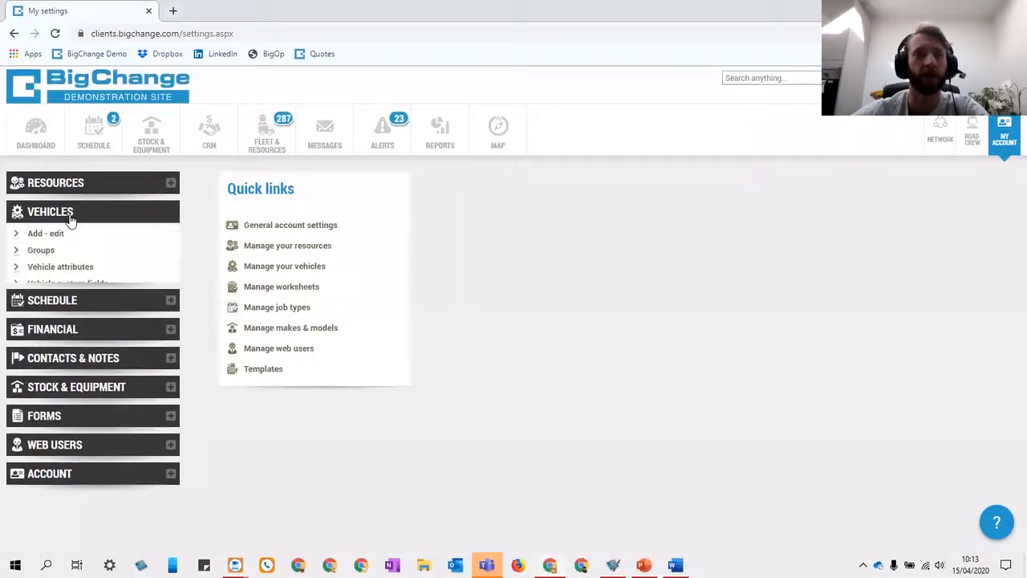
left_click(75, 353)
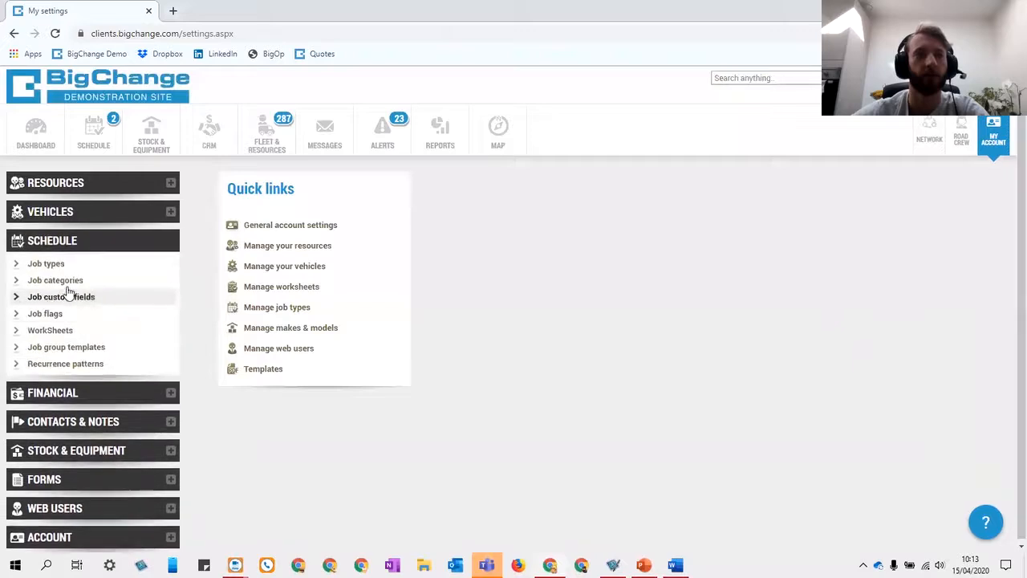
left_click(66, 270)
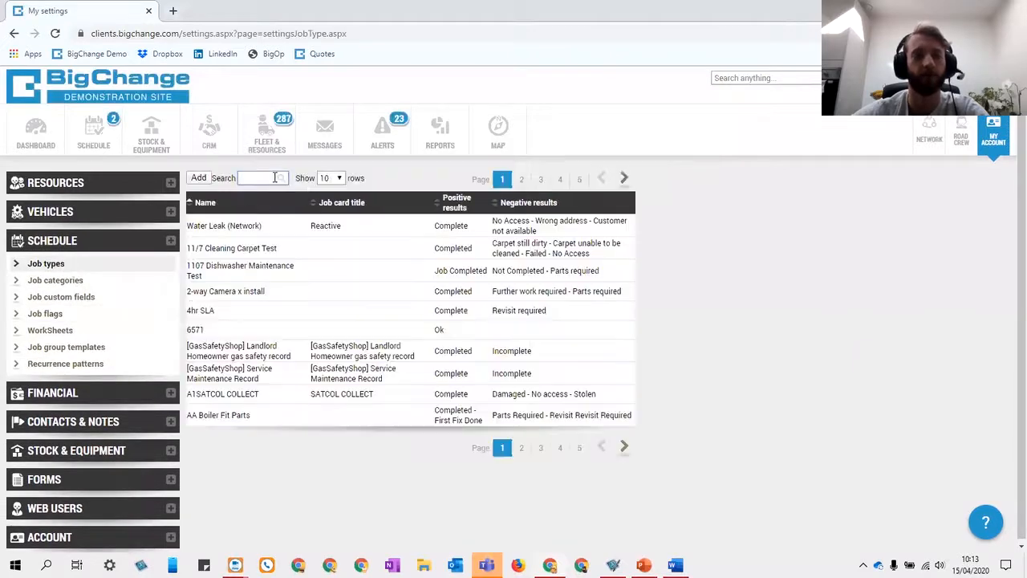
- Search the job types for "session" and open Rates Live Session for editing
left_click(273, 178)
type("session")
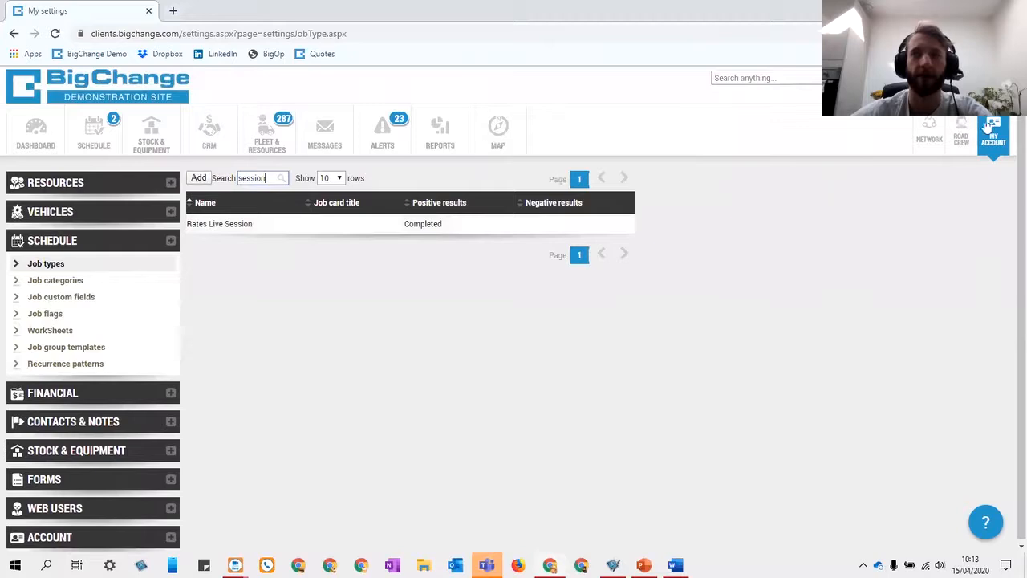
left_click(230, 230)
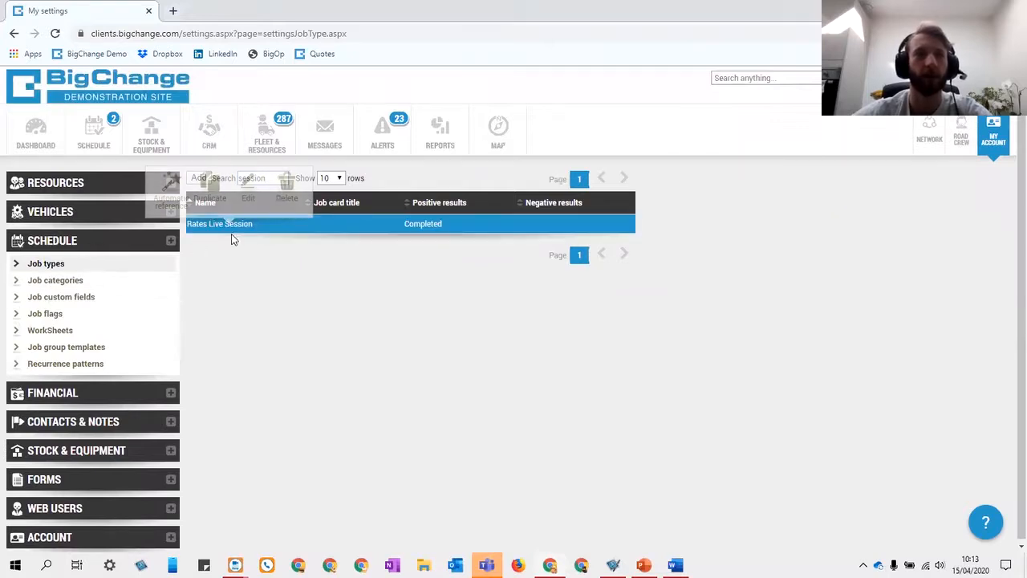
left_click(254, 197)
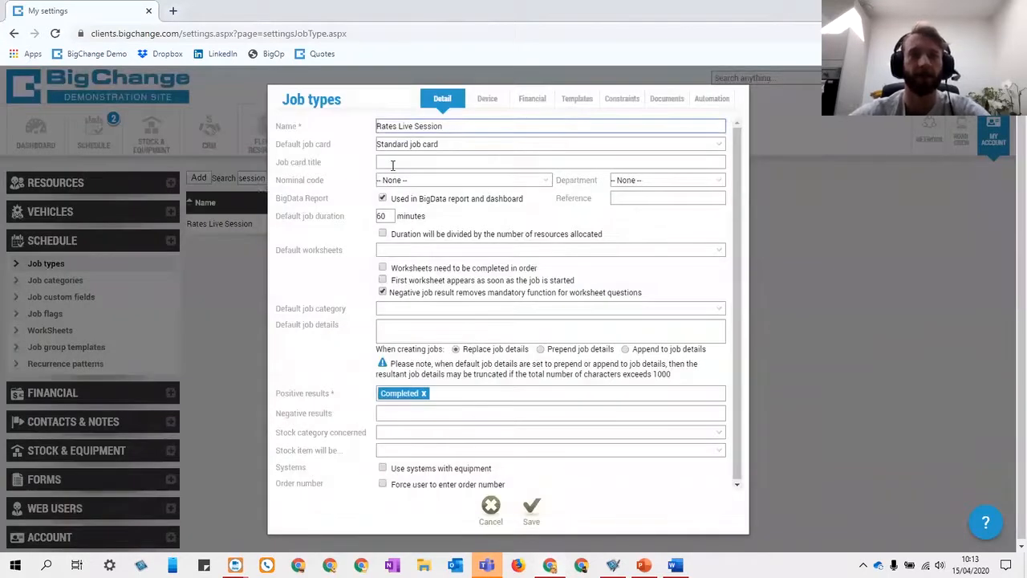
- Edit the job type's weekday 08:00 to 18:00 rate, setting the driving hourly rate to £10 and the rate per mile to £2
left_click(535, 104)
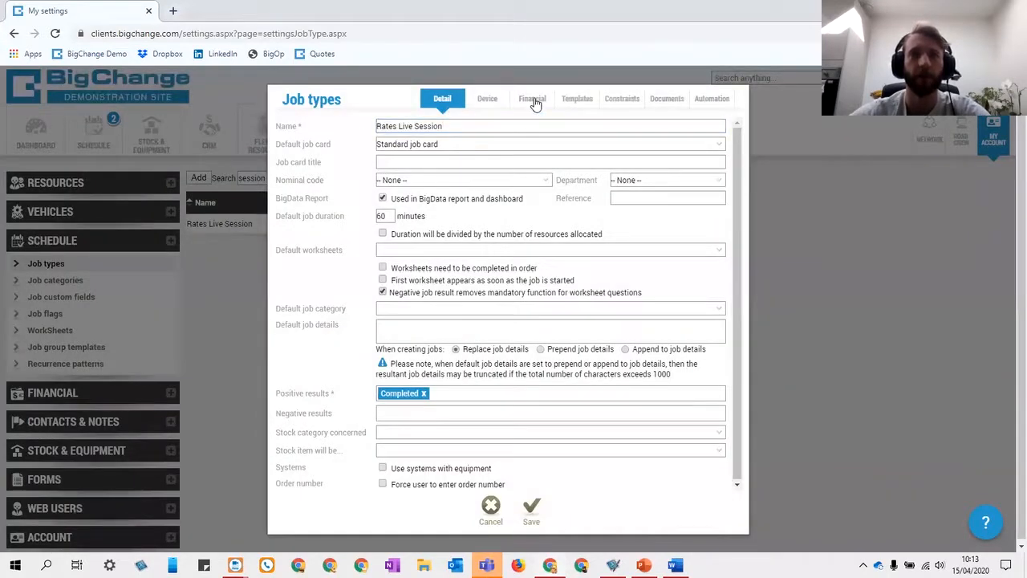
left_click(426, 223)
left_click(417, 188)
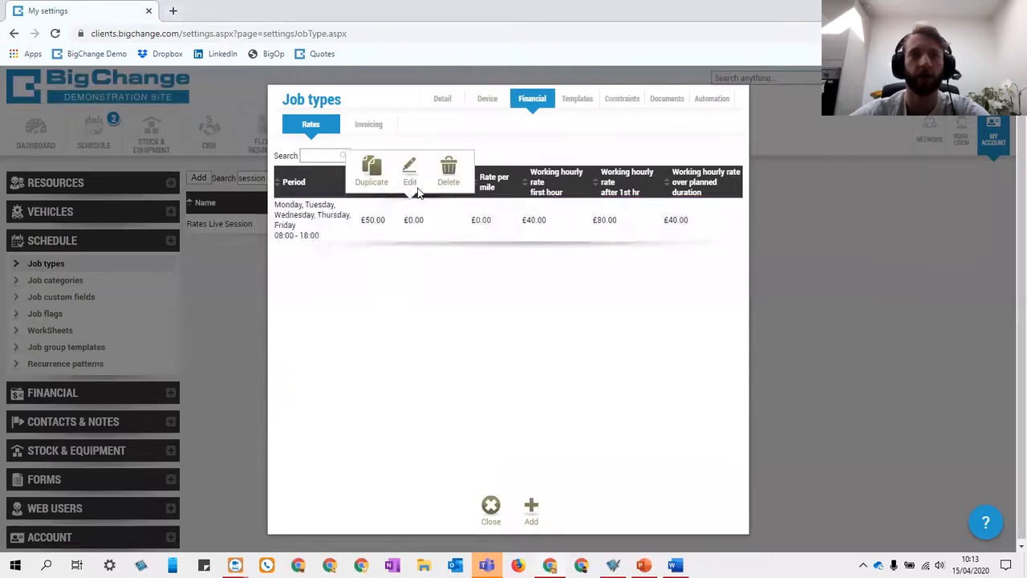
left_click(481, 219)
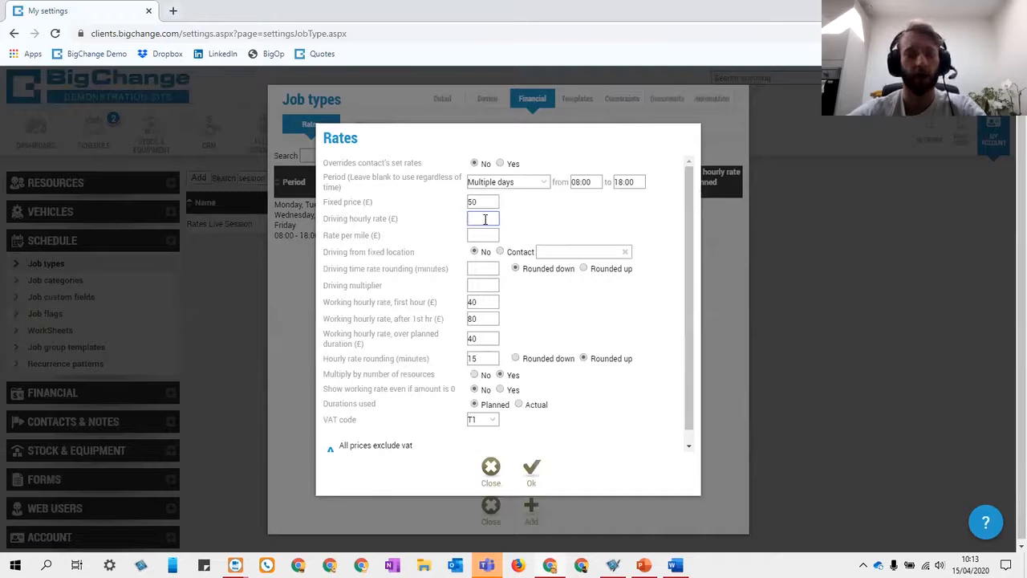
type("10")
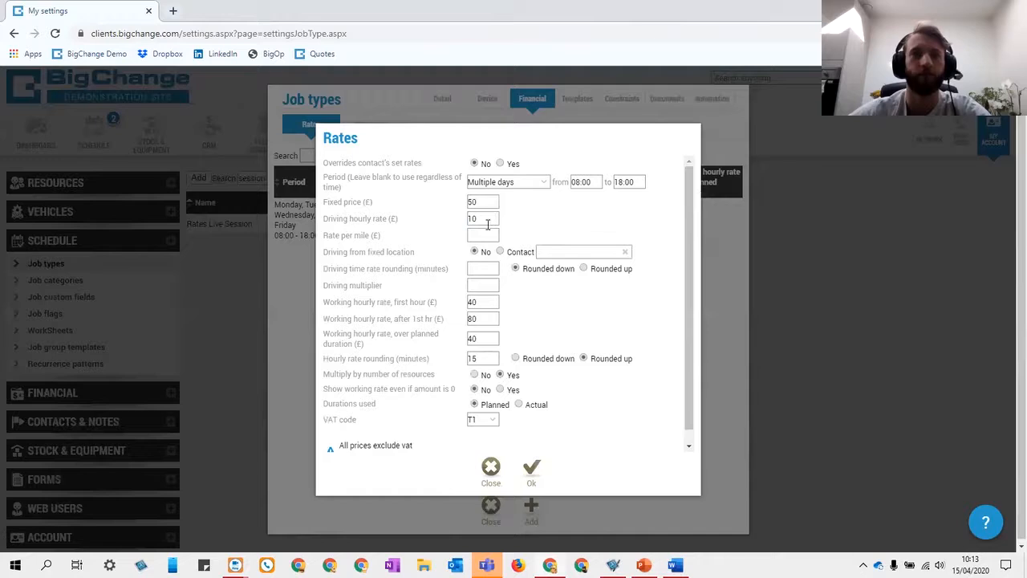
left_click(491, 236)
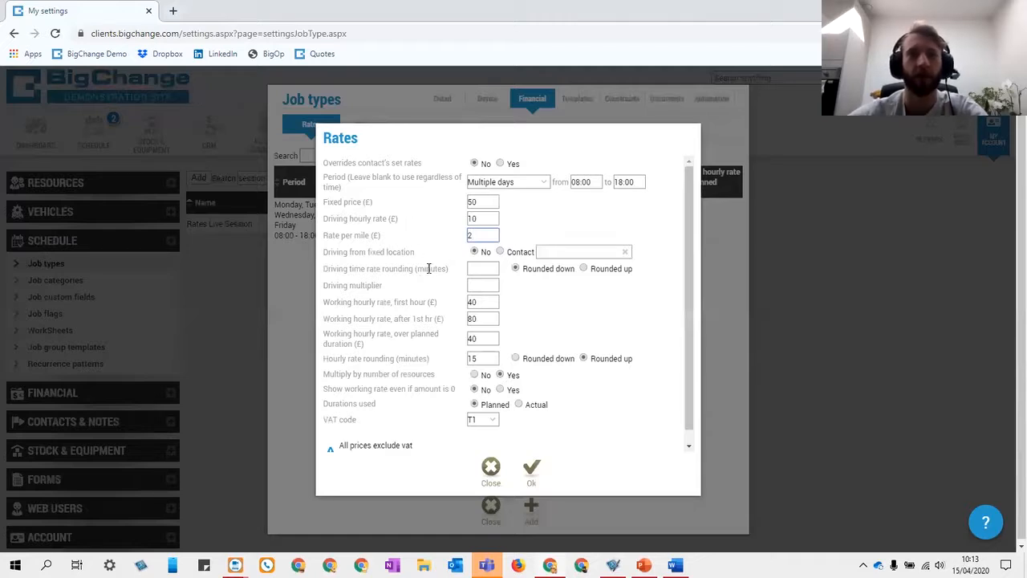
- Calculate driving from a fixed location using the contact BigChange Limited, and confirm the rate
left_click(576, 254)
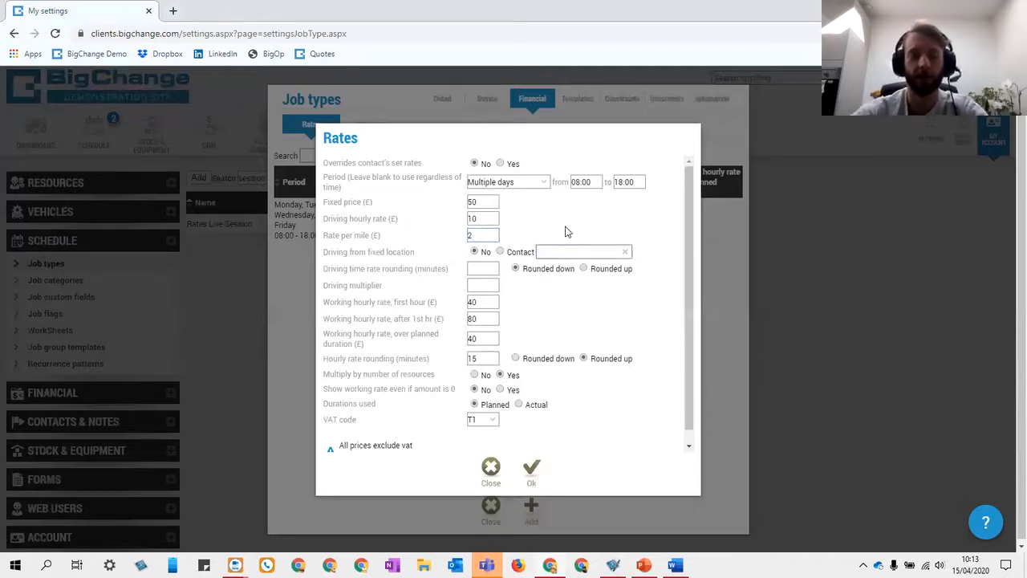
left_click(499, 252)
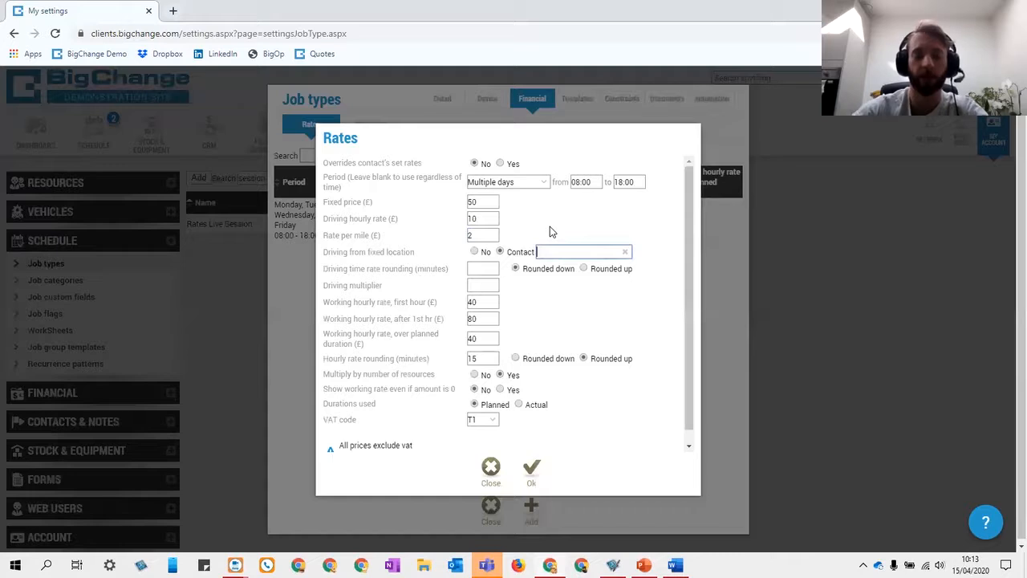
type("bigchan")
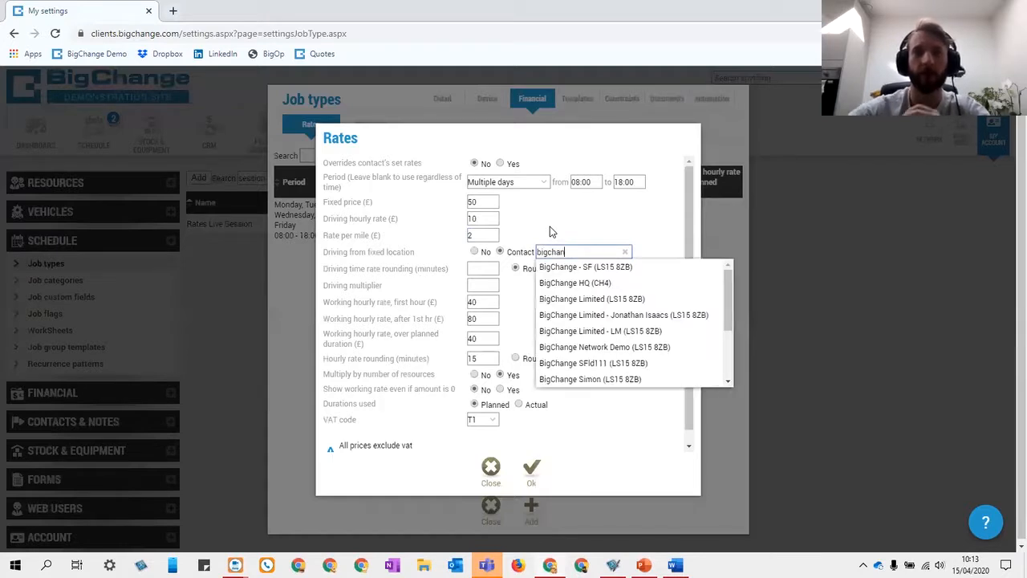
left_click(609, 297)
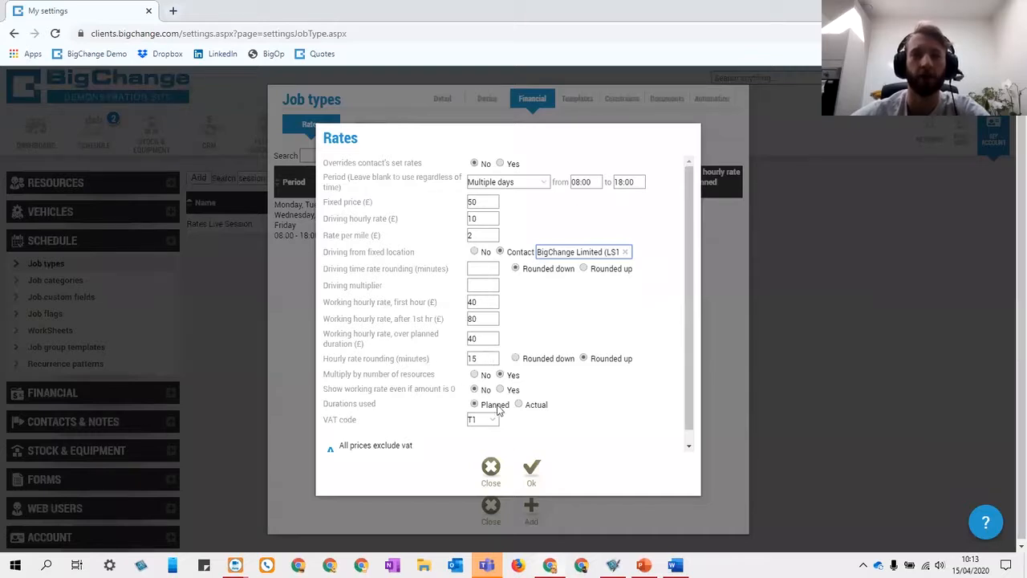
left_click(531, 471)
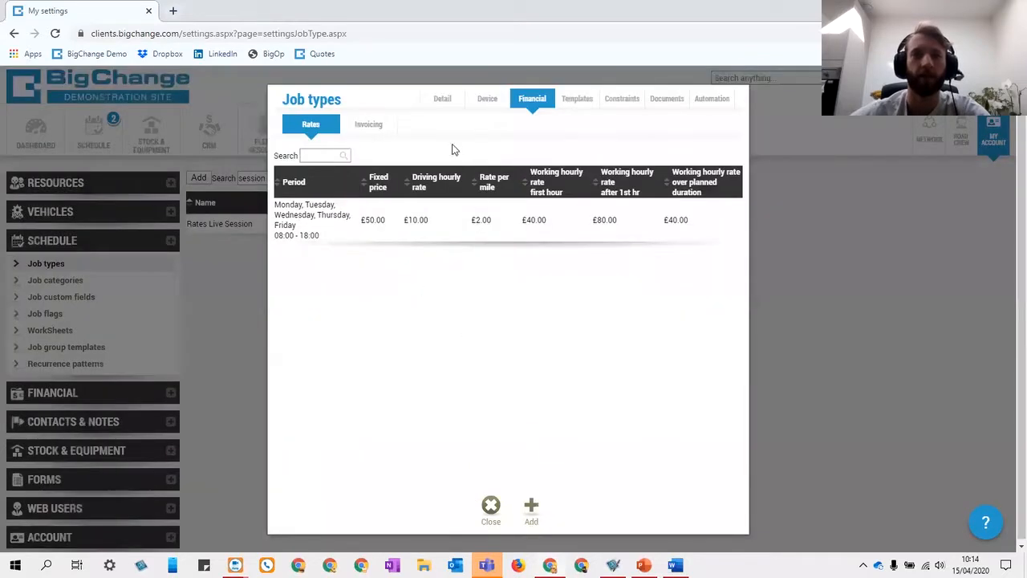
- Review the job type's general details and rates, and save the Rates Live Session job type
left_click(450, 105)
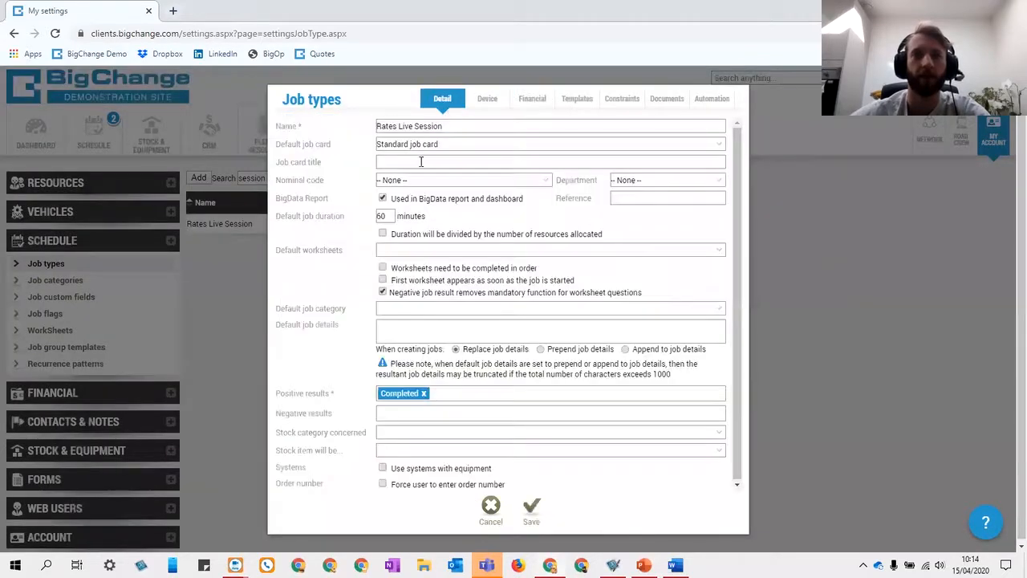
left_click(531, 111)
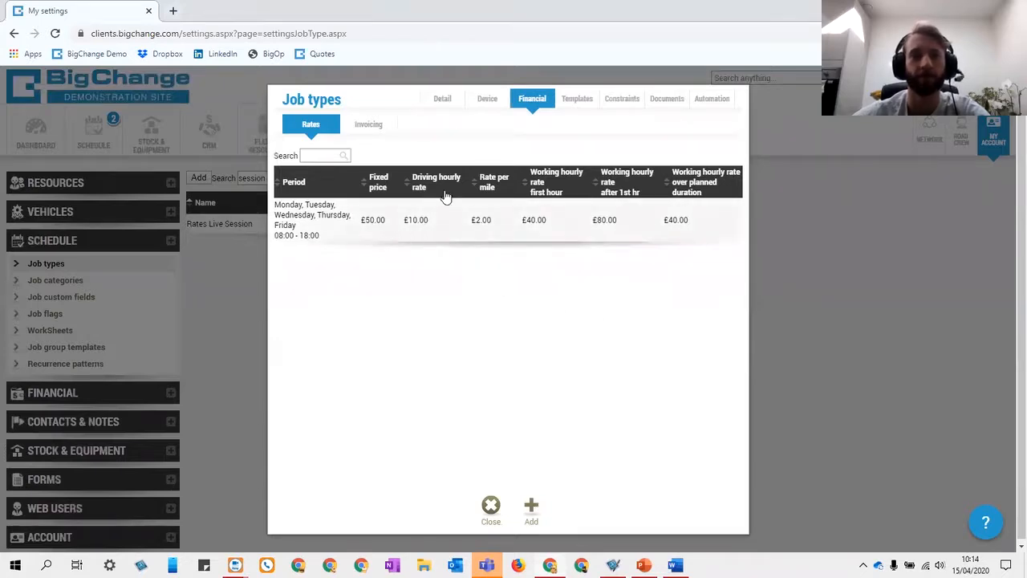
left_click(449, 112)
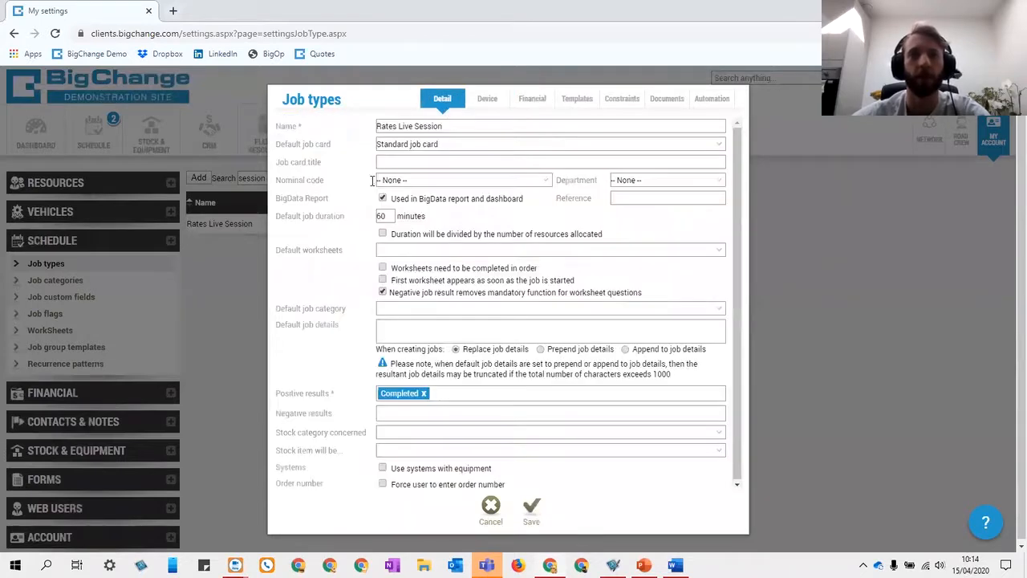
left_click(531, 507)
- Open the 10:30 job from the schedule and recalculate its job invoice items
left_click(98, 143)
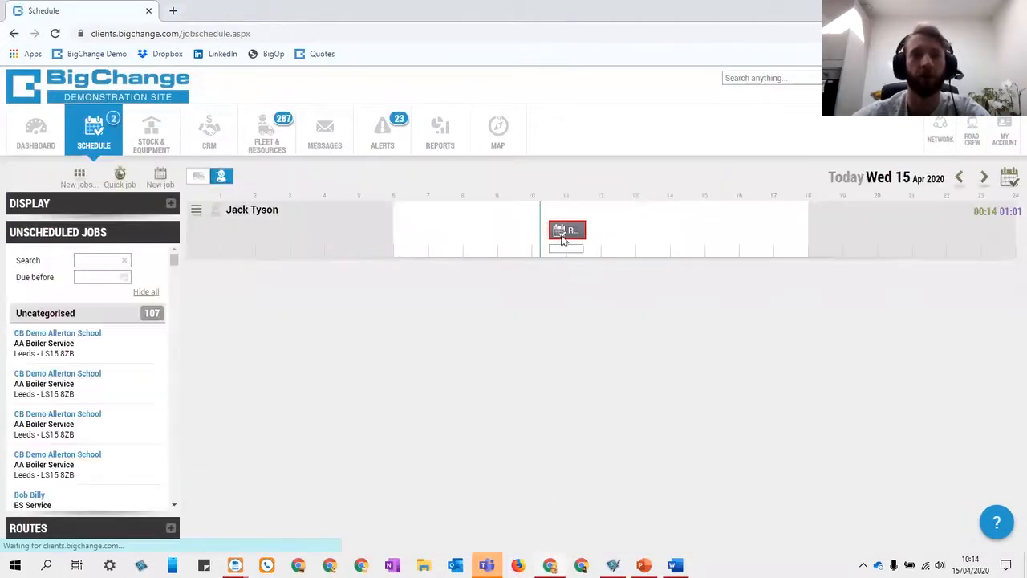
mouse_move(565, 233)
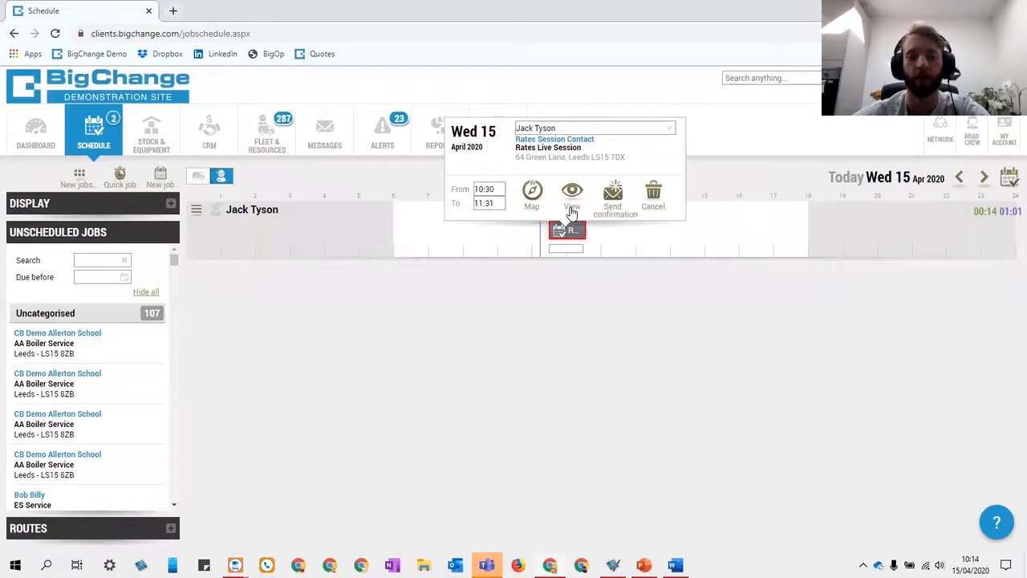
left_click(572, 210)
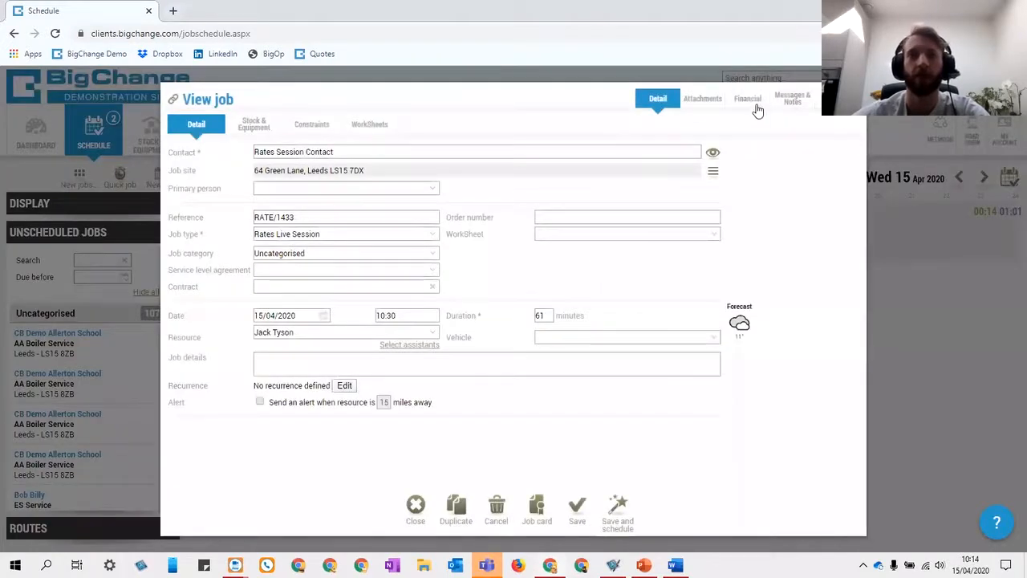
left_click(755, 108)
left_click(548, 222)
left_click(583, 328)
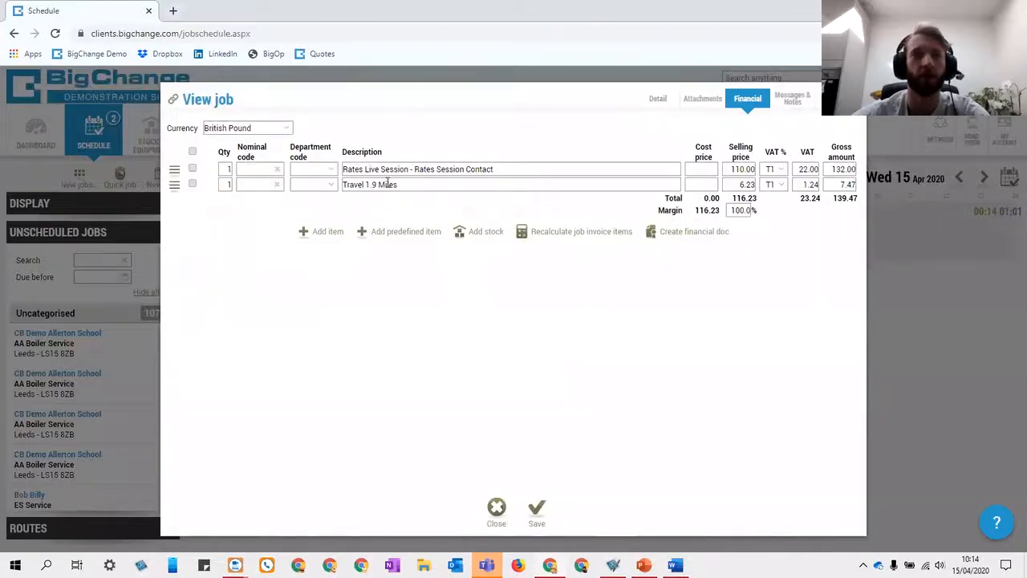
- Examine the travel line's description and selling price alongside the Rates Live Session invoice line
left_click(406, 185)
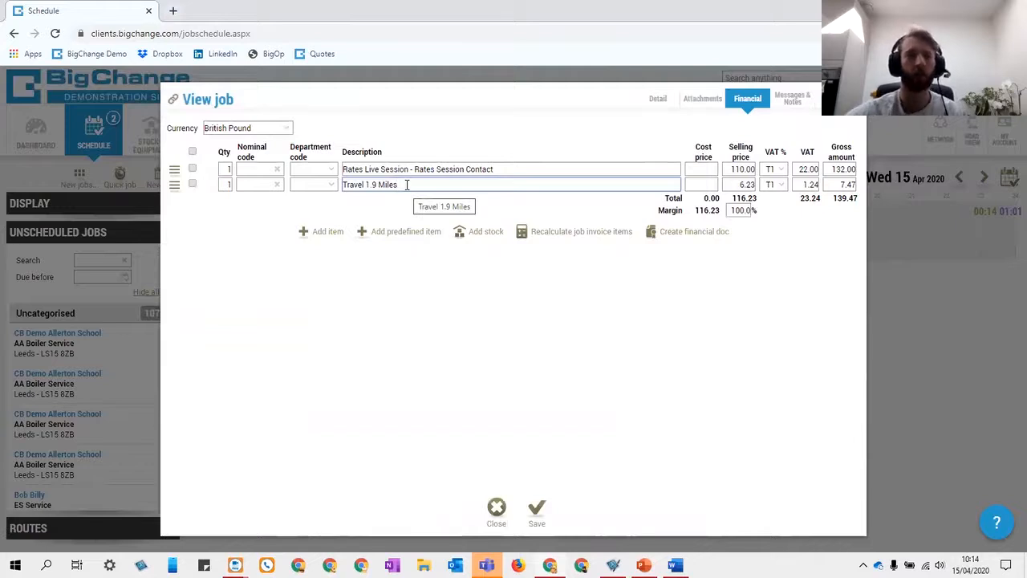
left_click(741, 184)
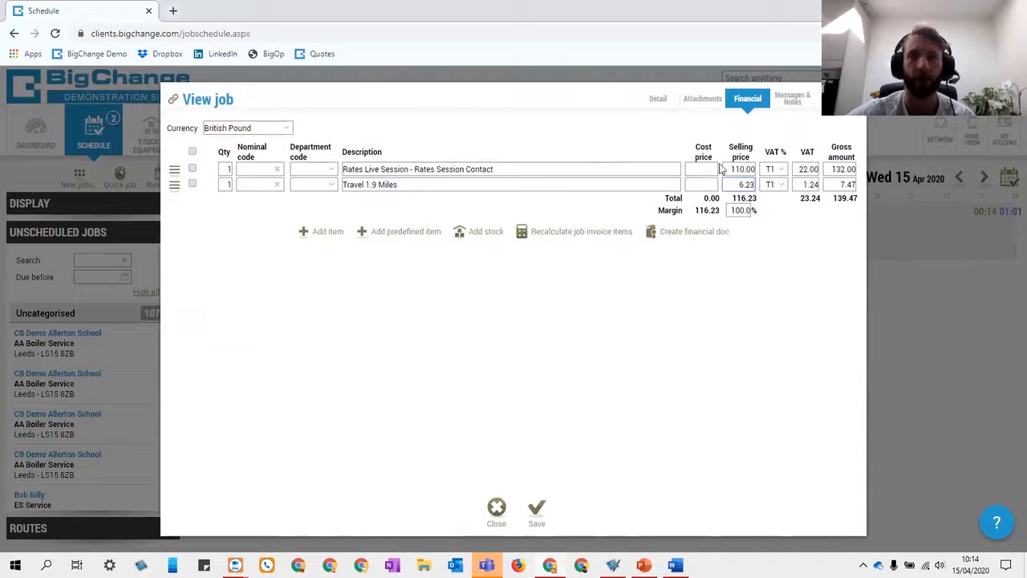
left_click(433, 167)
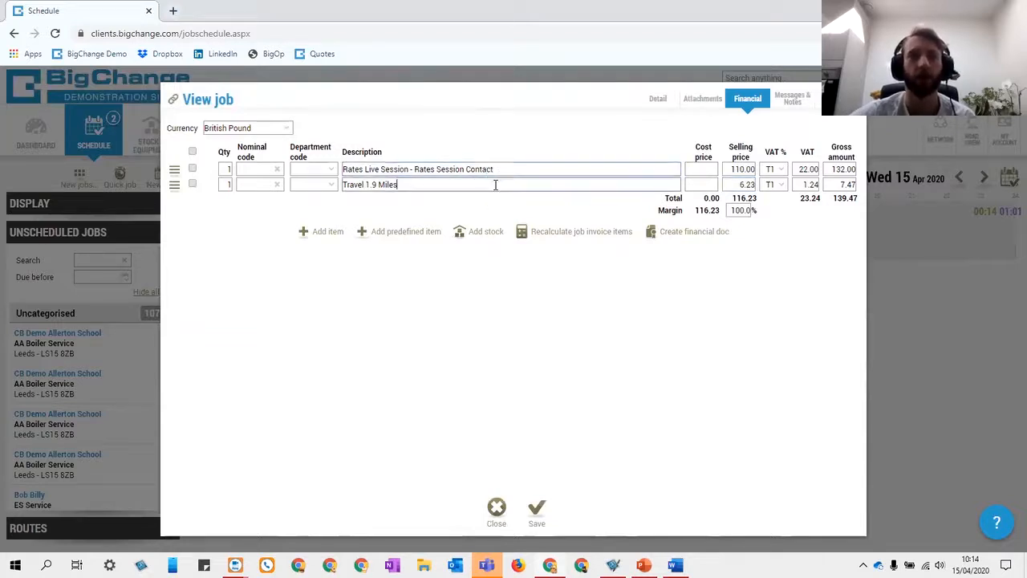
left_click_drag(403, 184, 350, 185)
left_click(396, 199)
left_click(373, 196)
left_click(361, 197)
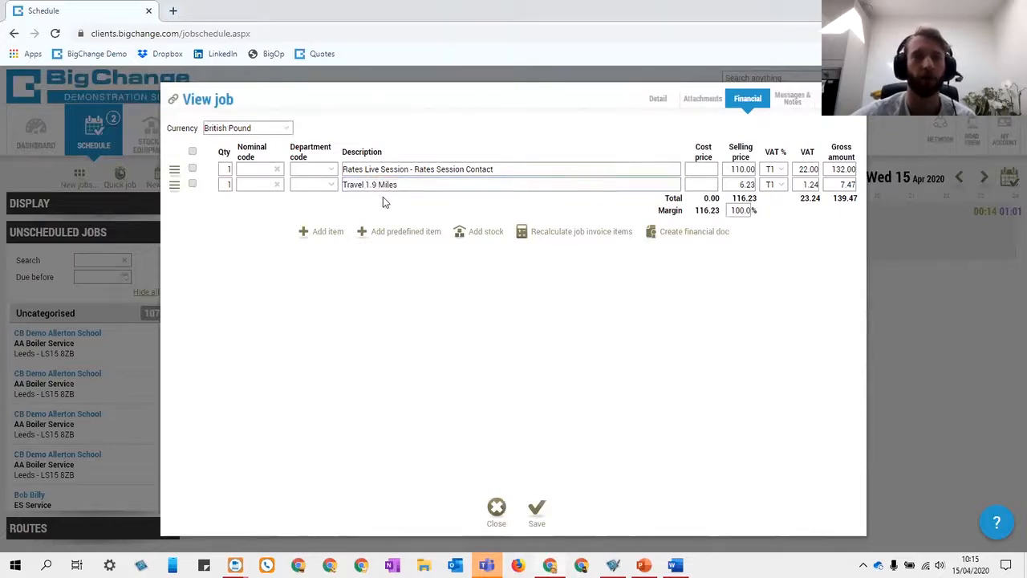
left_click(407, 184)
type("hhkj")
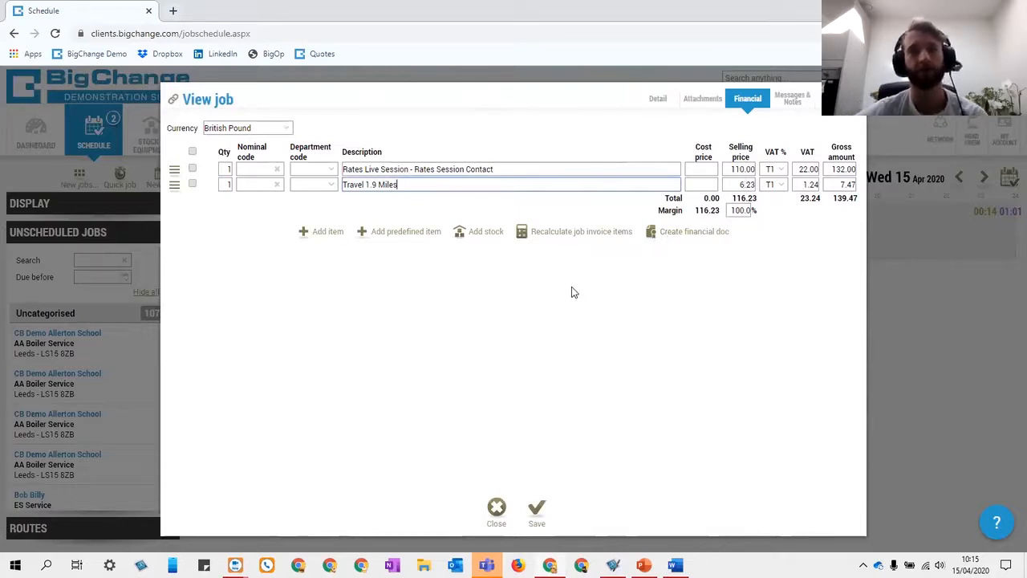
- Check the description of the Rates Live Session invoice line and save the job
left_click(511, 169)
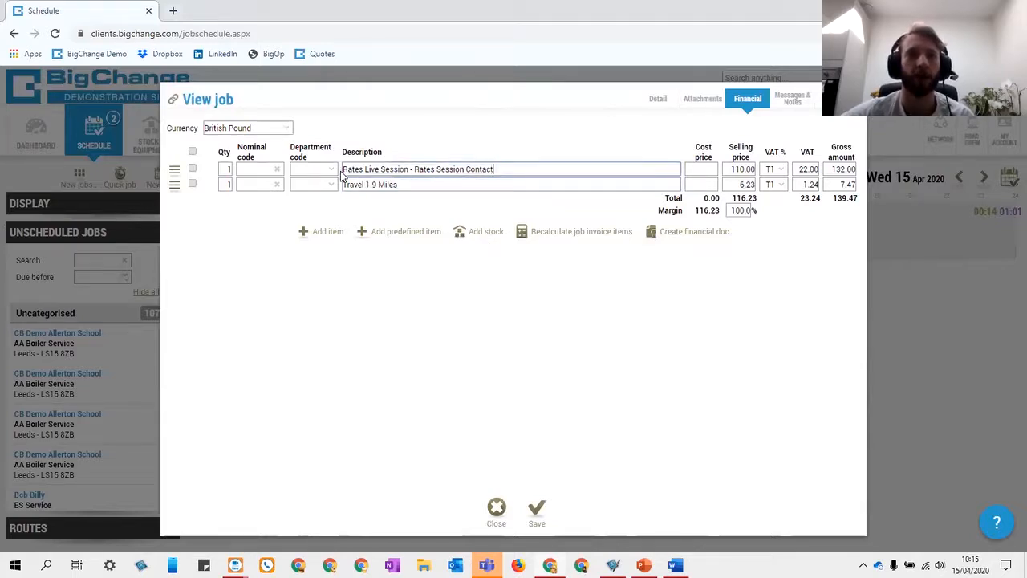
left_click_drag(343, 169, 395, 168)
left_click(415, 171)
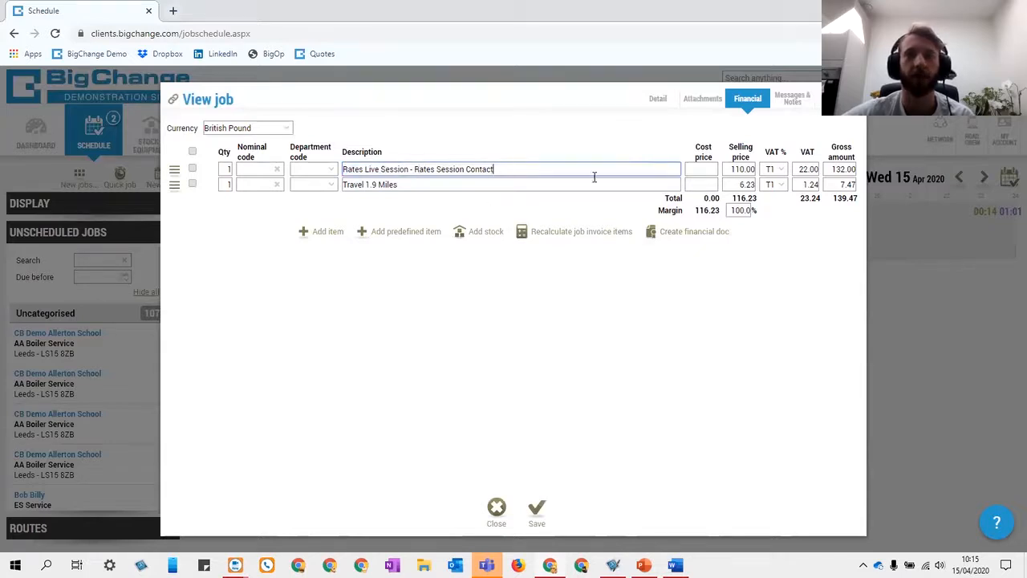
left_click(542, 511)
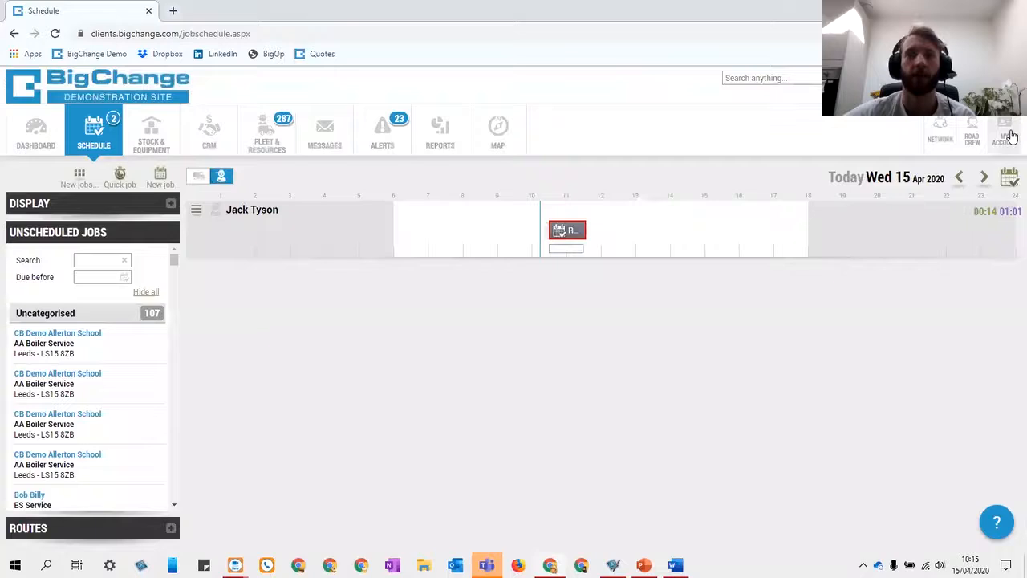
- Find the Rates Live Session job type in the administration settings by searching for "session", and open it for editing
left_click(1011, 136)
left_click(923, 231)
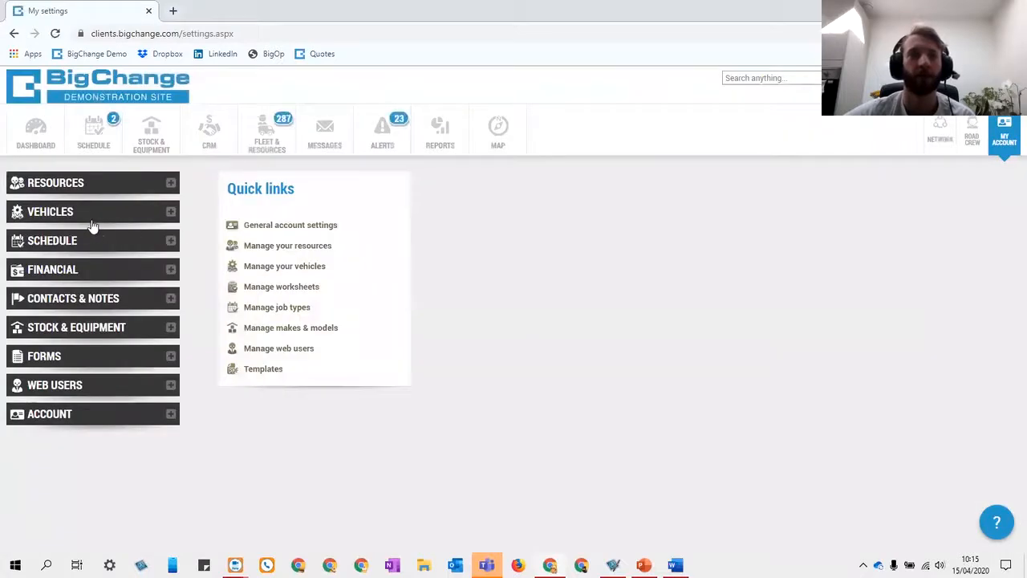
left_click(65, 241)
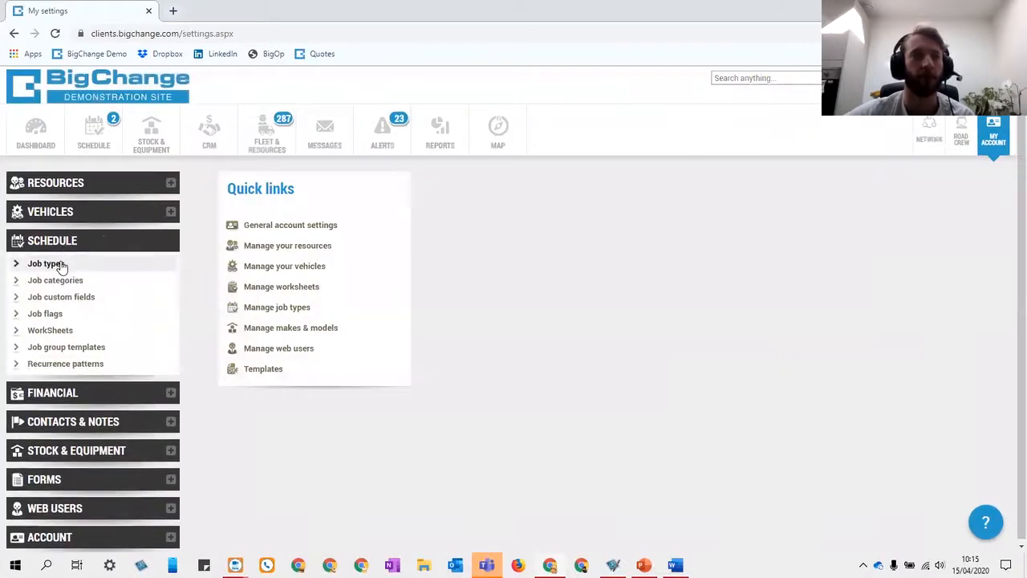
left_click(61, 265)
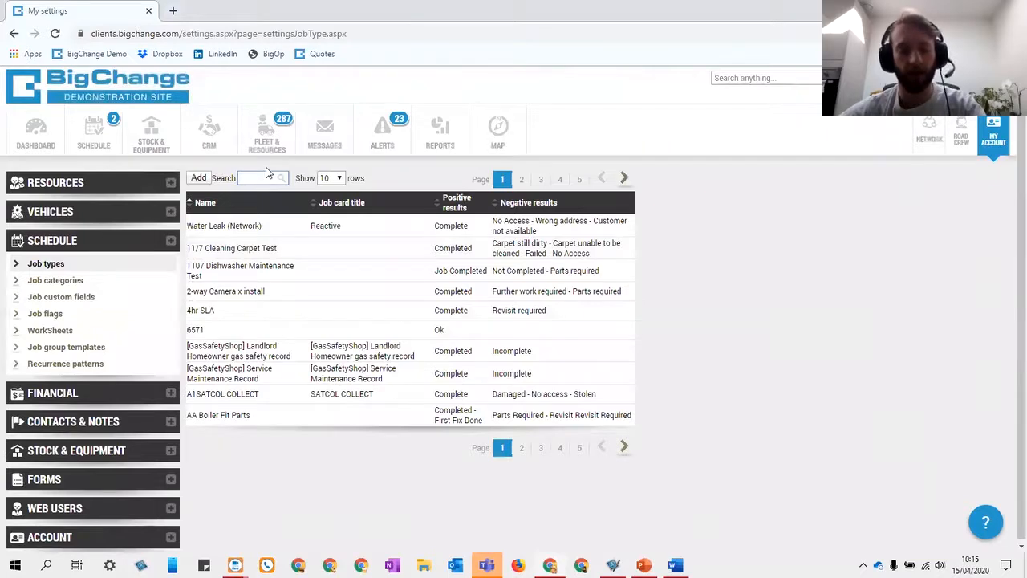
left_click(267, 177)
type("session")
left_click(268, 223)
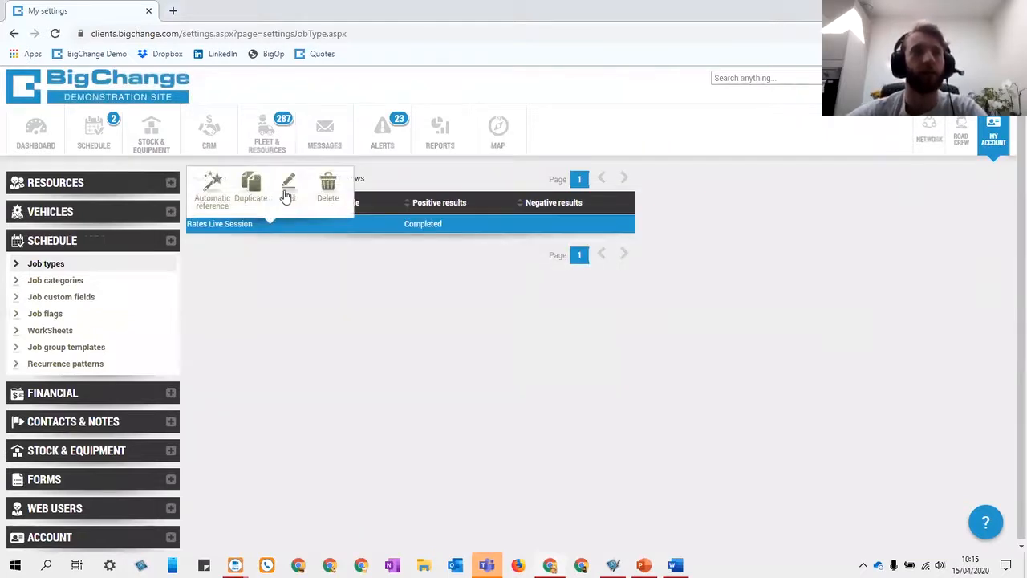
left_click(287, 193)
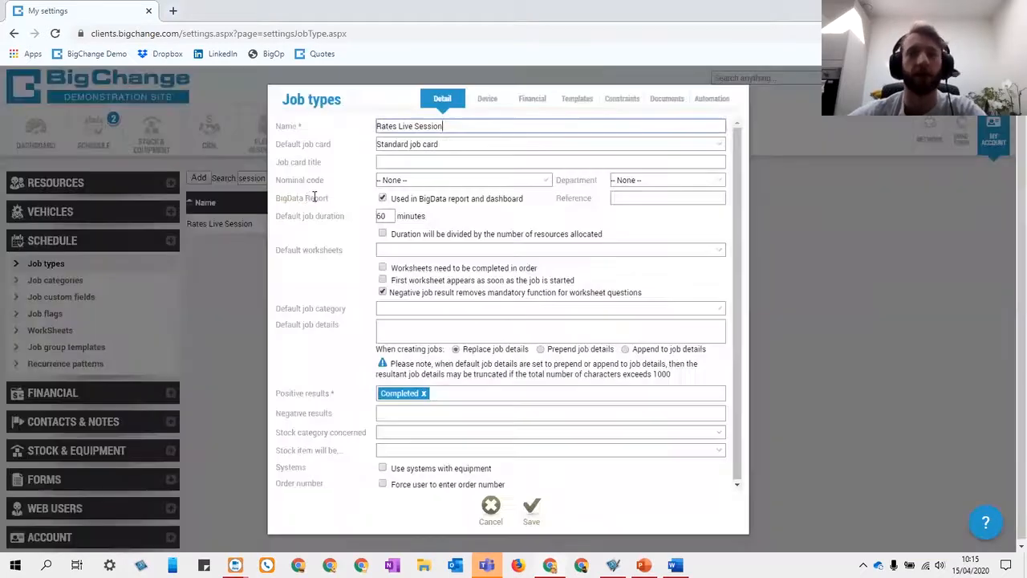
- Add the Job reference and Planned job duration keywords, separated by hyphens, to the financial description template and save the job type
left_click(521, 103)
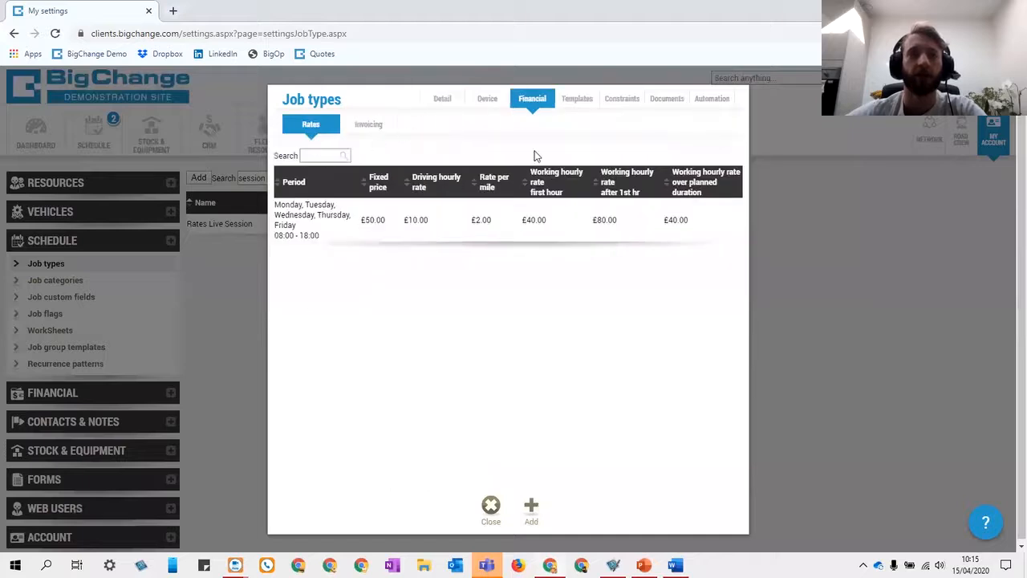
left_click(587, 101)
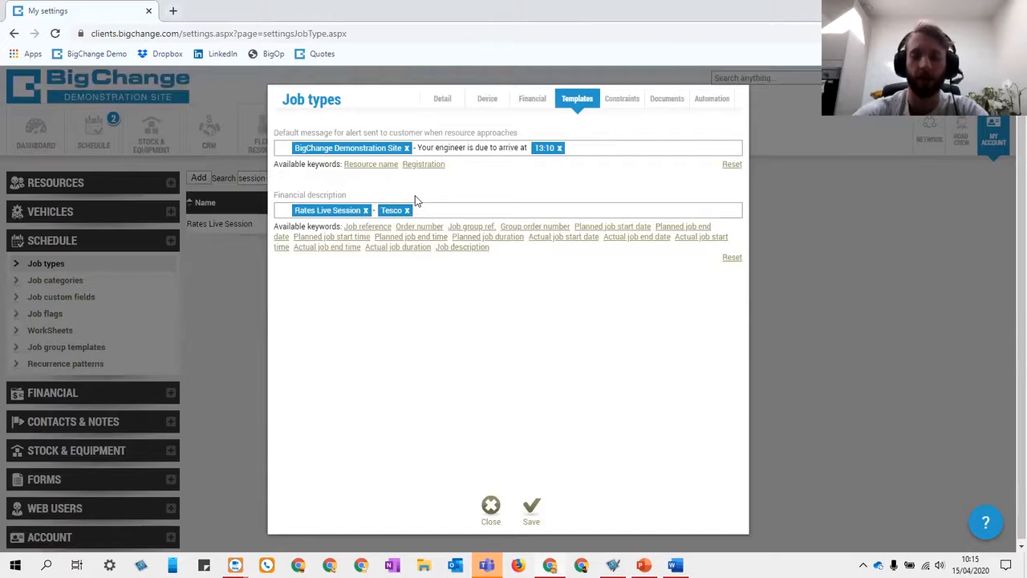
left_click(367, 226)
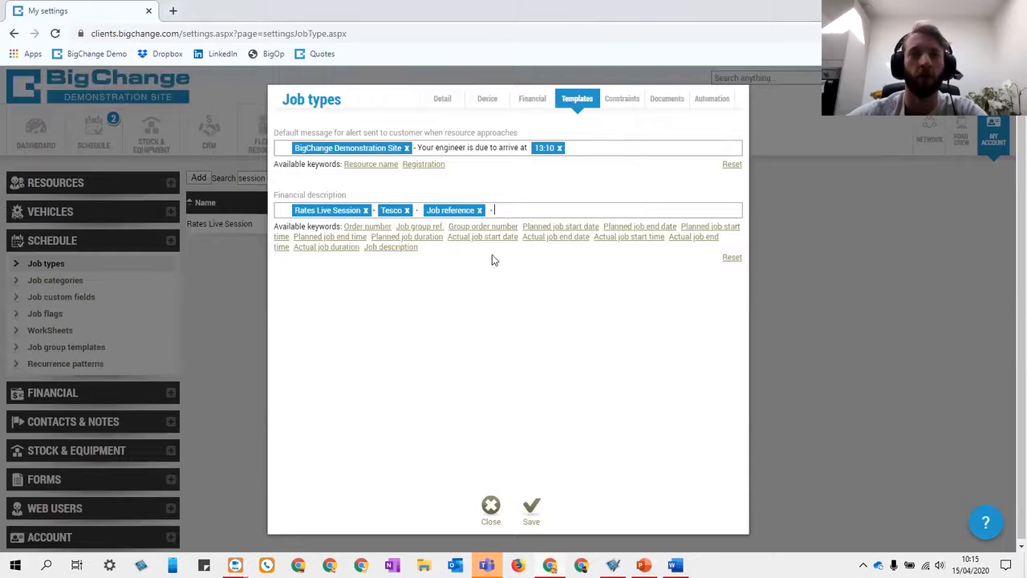
left_click(429, 239)
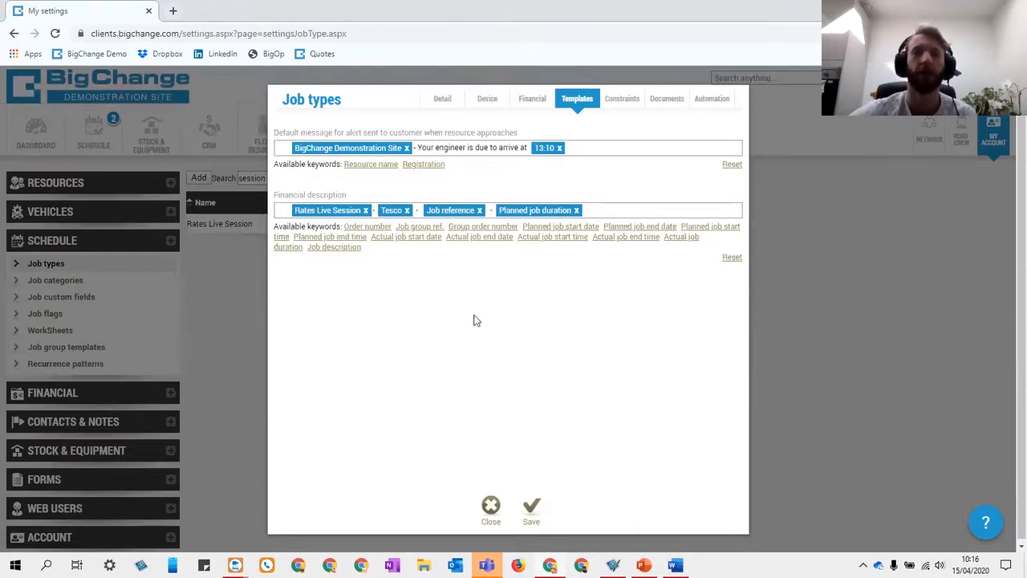
key("Escape")
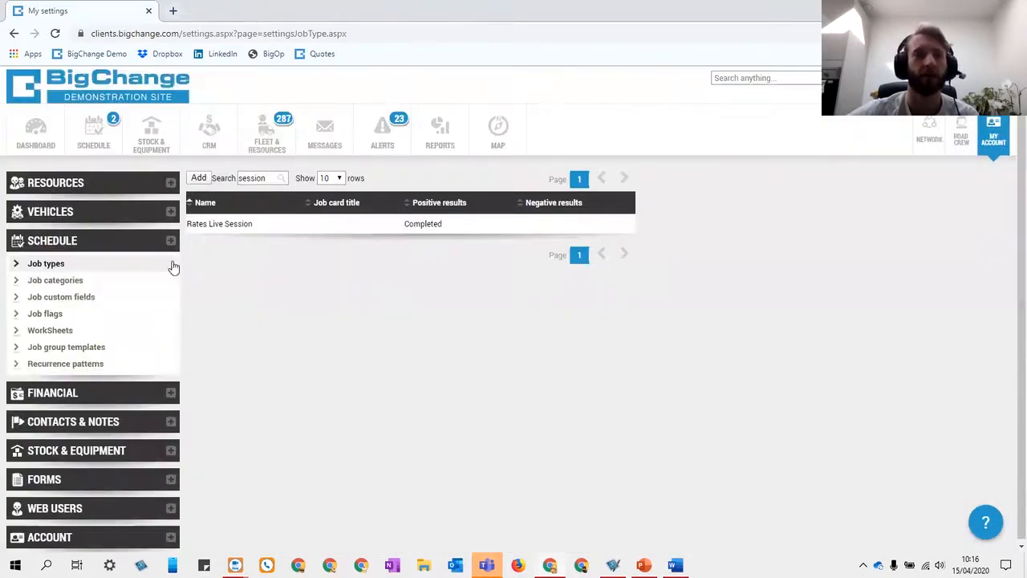
- Open the 10:30 job from the schedule and recalculate its invoice items with the extended financial description
left_click(93, 131)
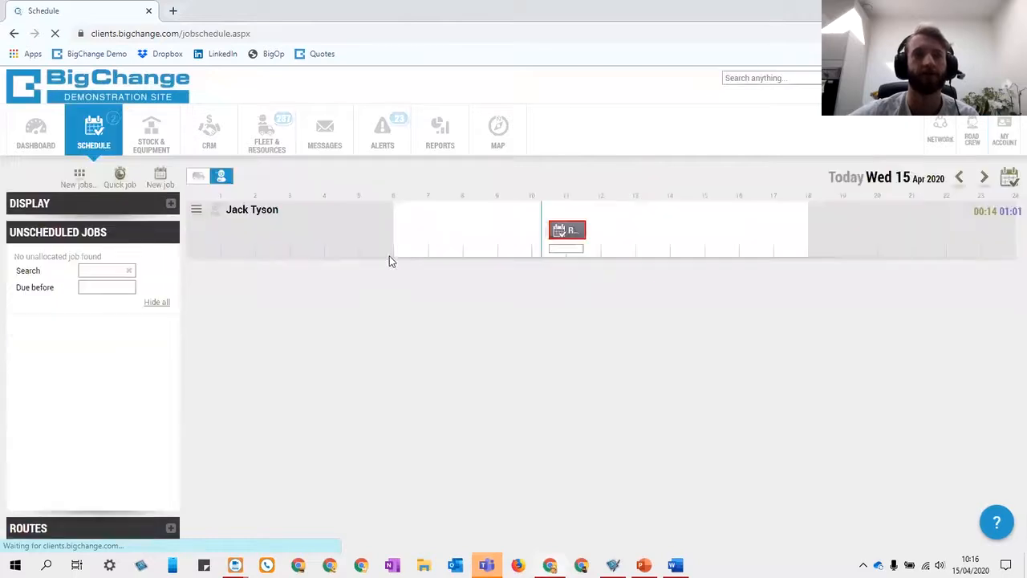
left_click(570, 231)
left_click(573, 192)
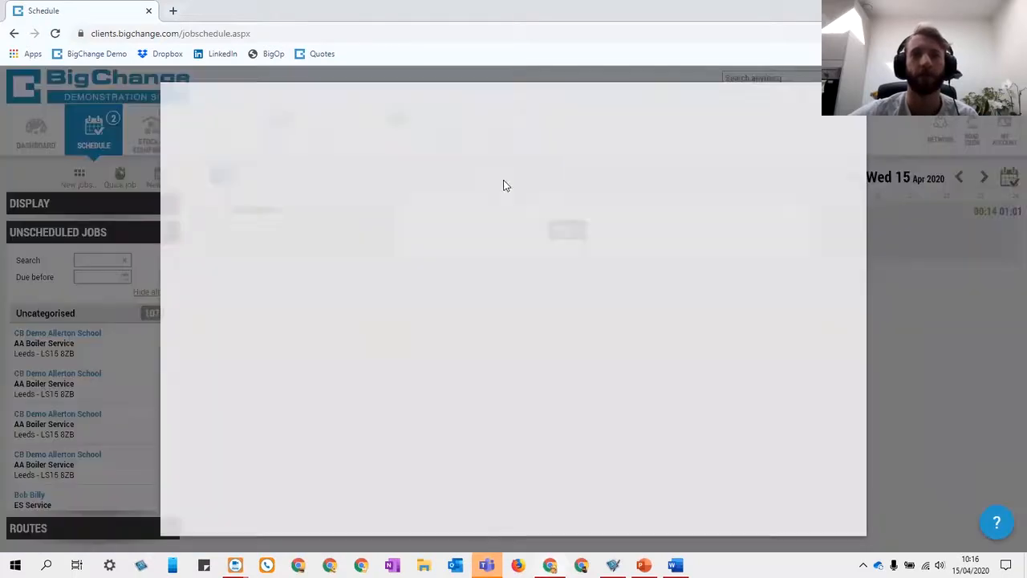
left_click(748, 98)
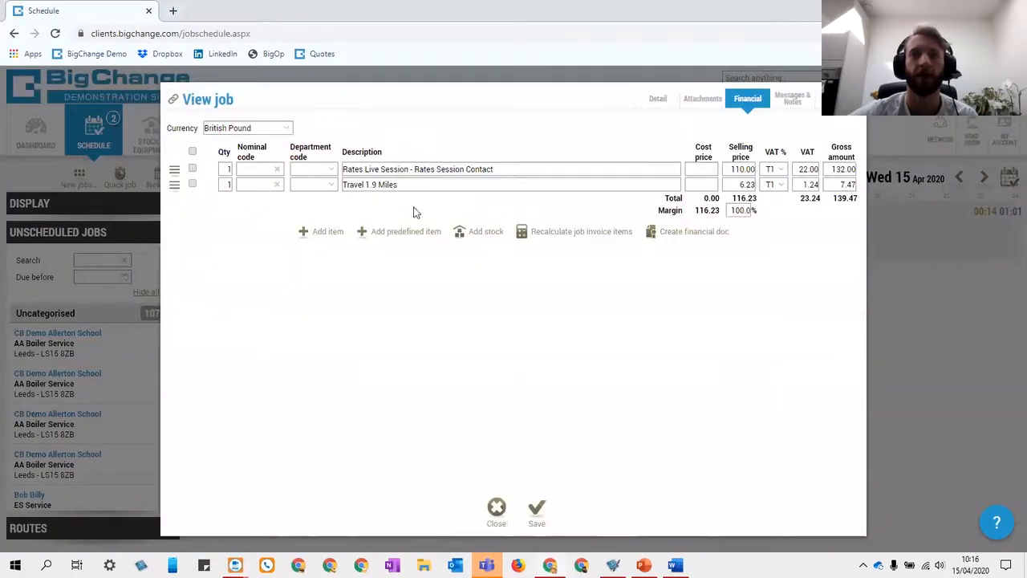
left_click(551, 233)
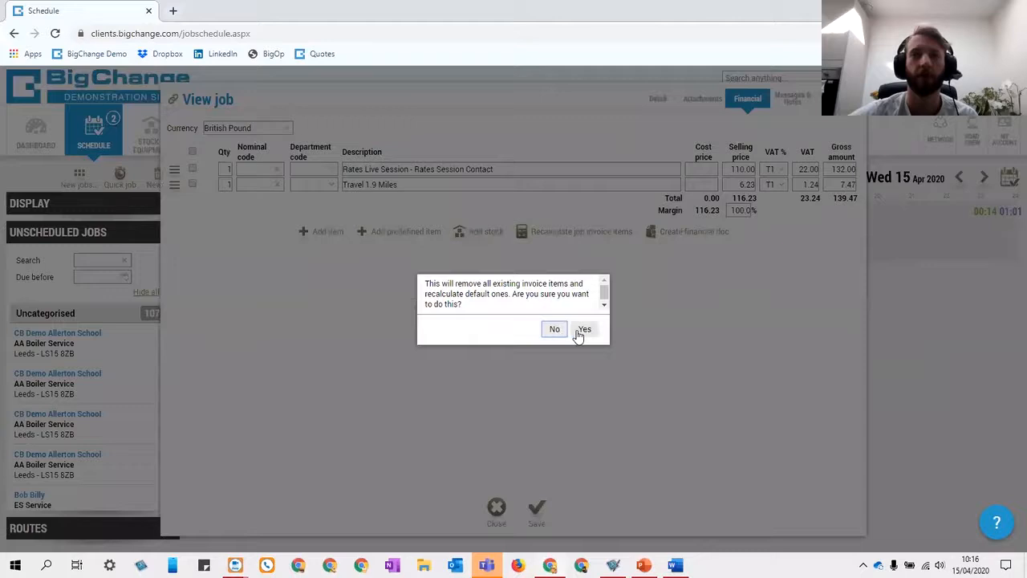
left_click(582, 332)
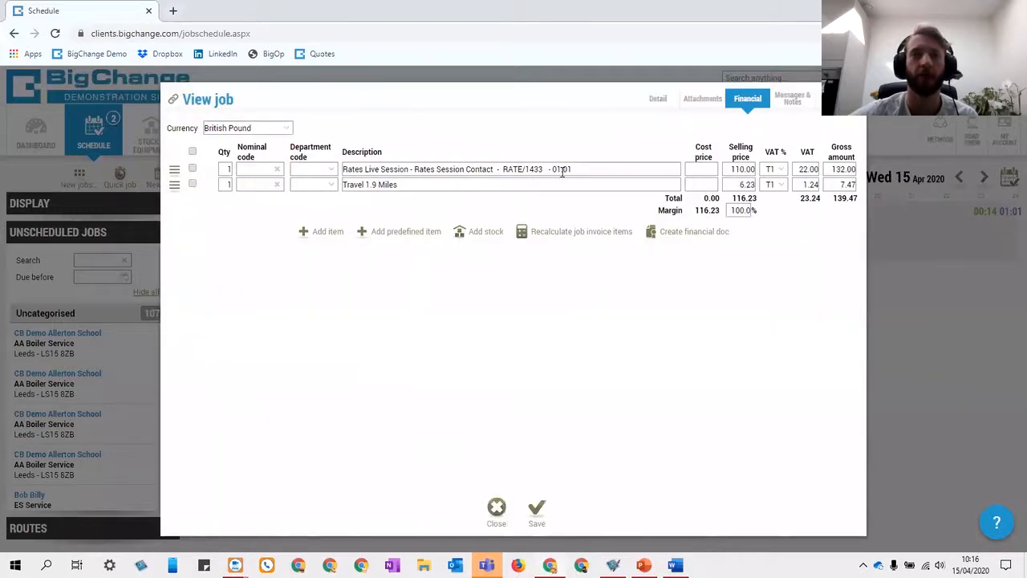
- Compare the reference and duration in the invoice line's description with the job details, and close the job without saving
left_click_drag(573, 169, 555, 169)
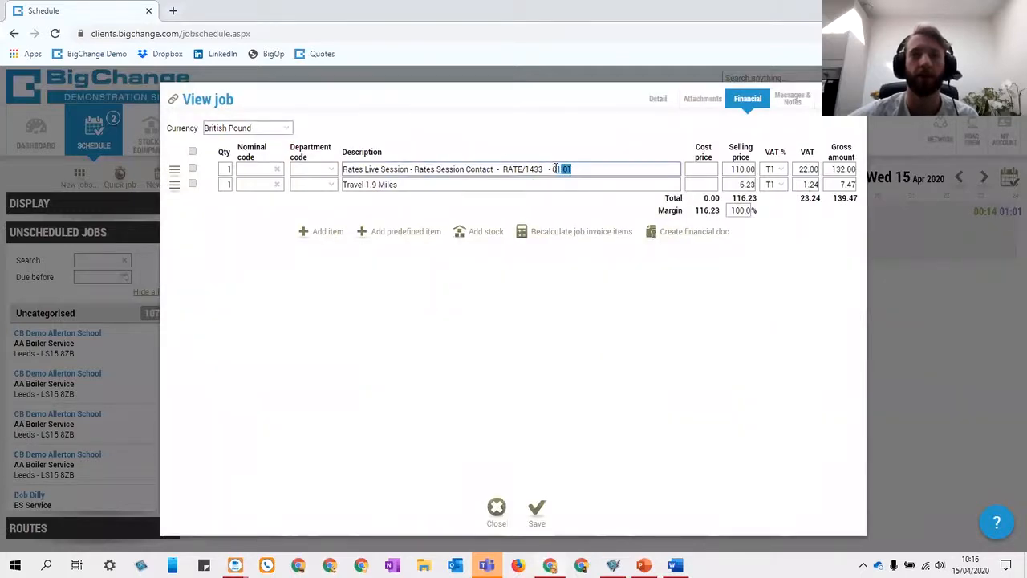
left_click(574, 170)
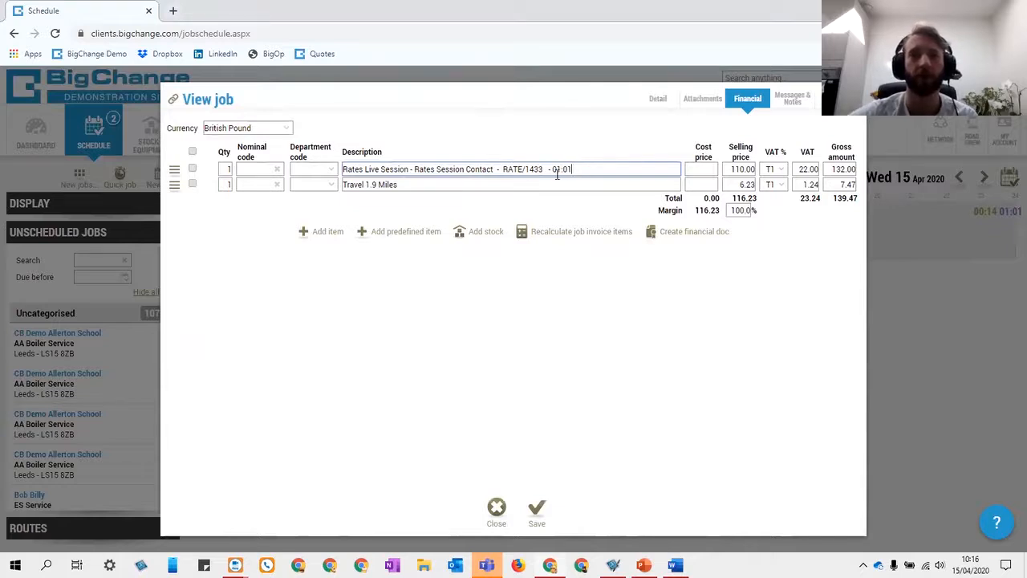
left_click(656, 102)
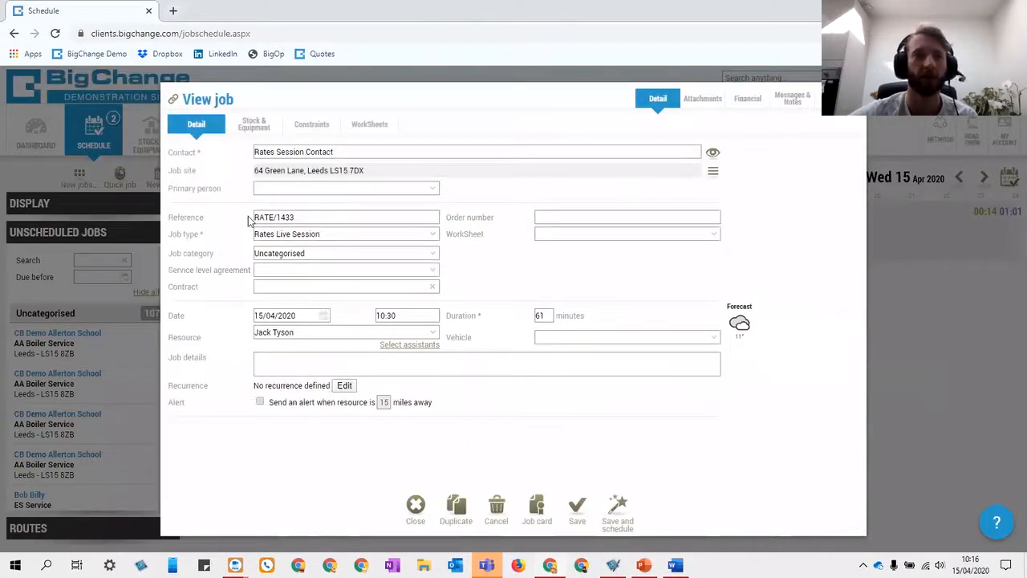
left_click(730, 102)
left_click(574, 170)
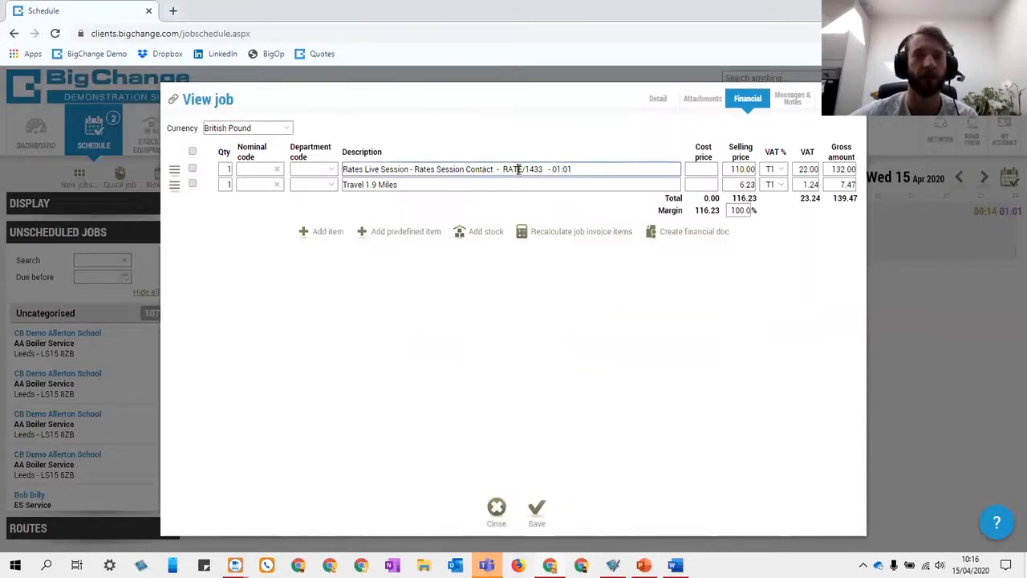
left_click(496, 509)
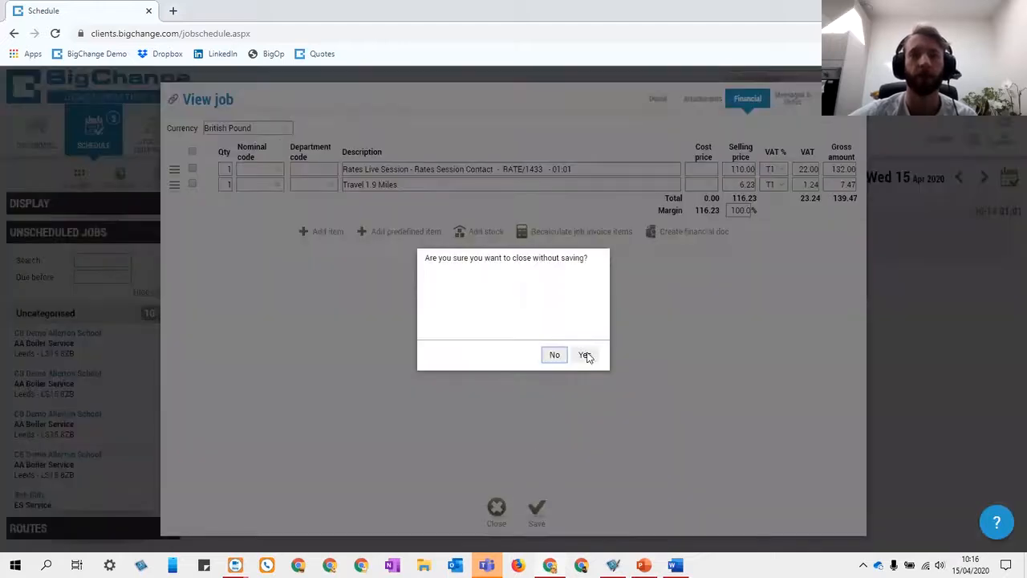
left_click(585, 355)
- Return to the job type settings, search for "session" and open Rates Live Session for editing
left_click(1007, 137)
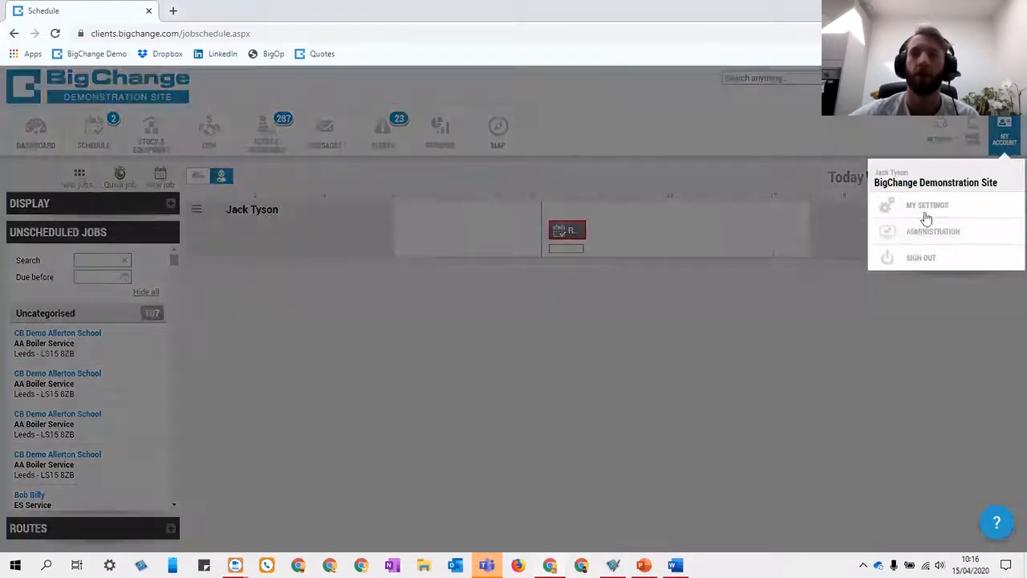
left_click(920, 234)
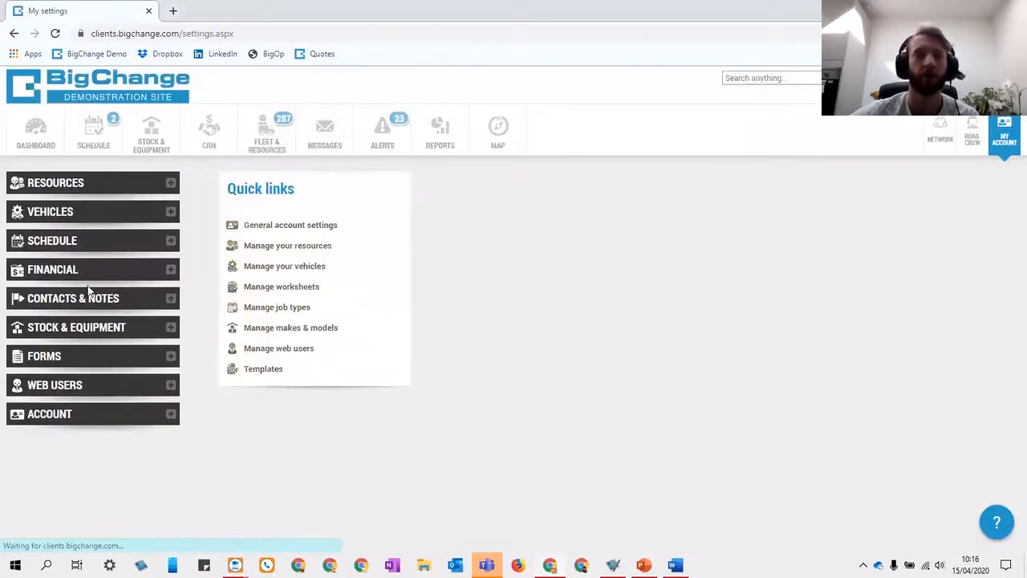
left_click(64, 241)
left_click(69, 266)
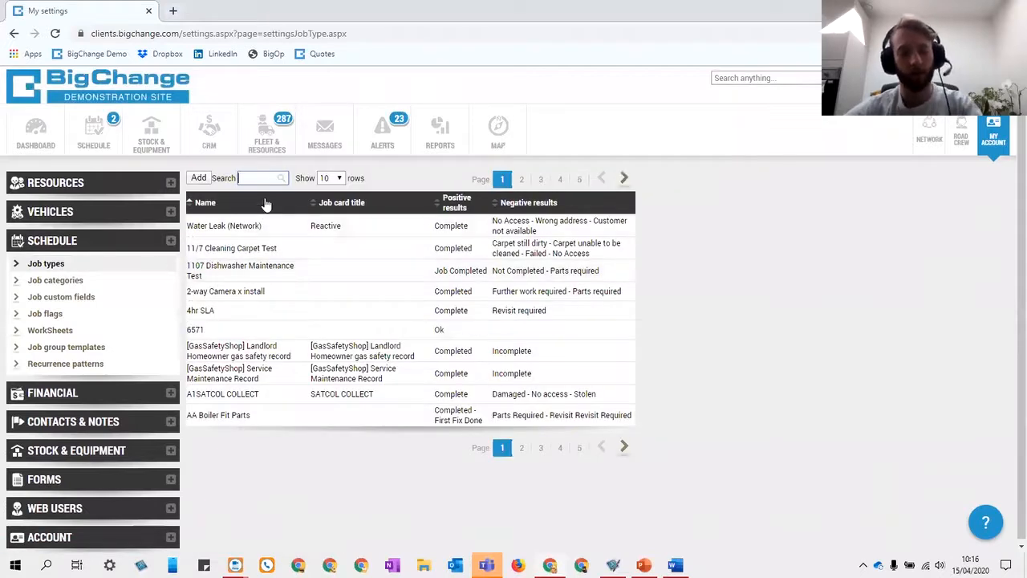
type("session")
left_click(289, 224)
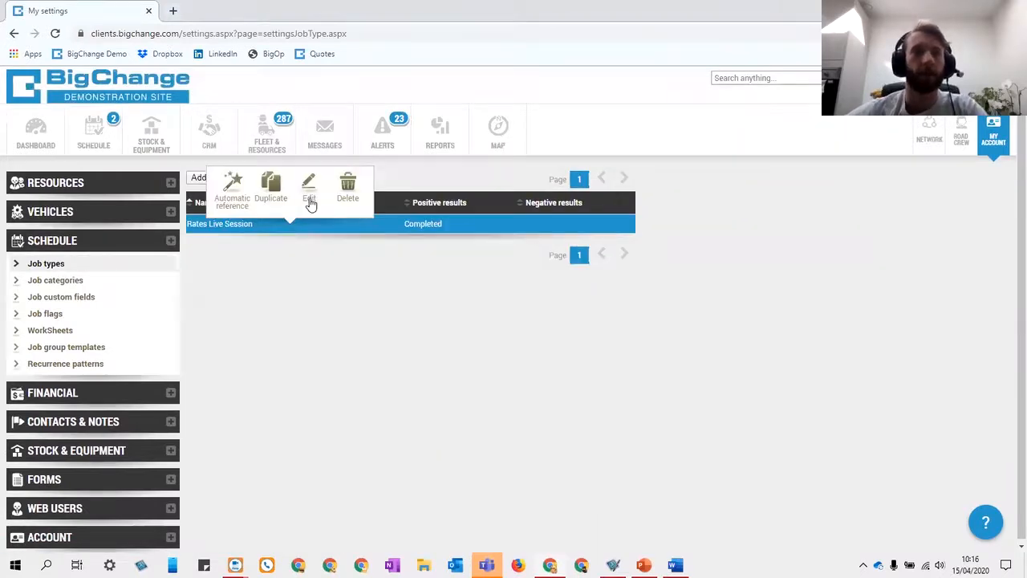
left_click(310, 200)
- Set the durations used by the weekday 08:00 - 18:00 rate to Actual and save the job type
left_click(533, 100)
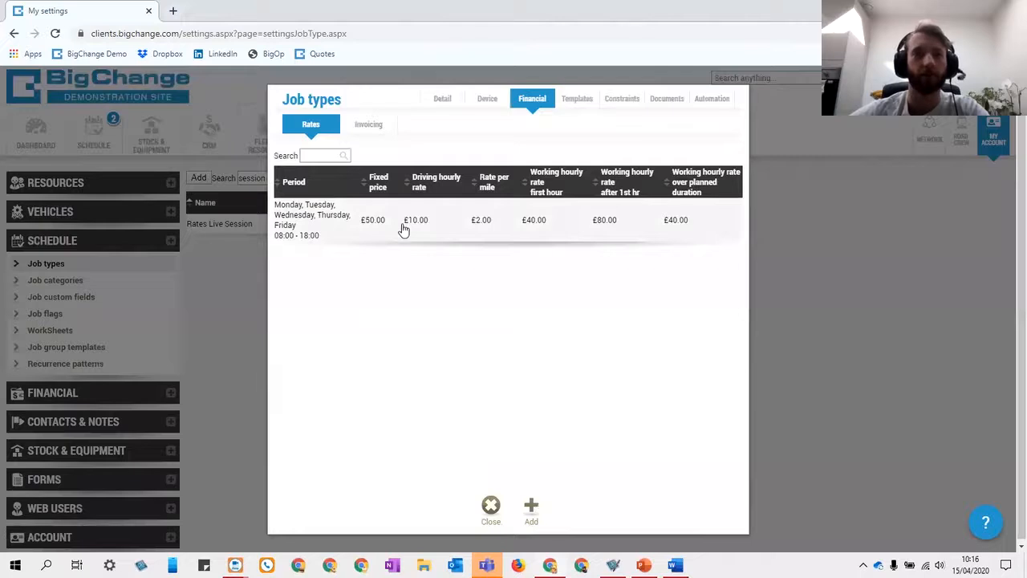
left_click(404, 229)
left_click(401, 176)
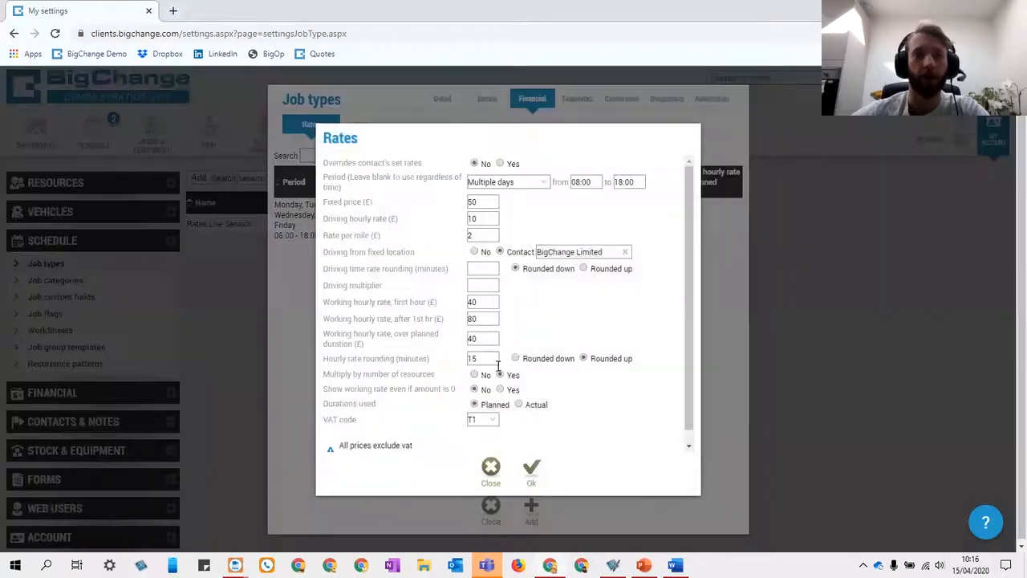
left_click(519, 405)
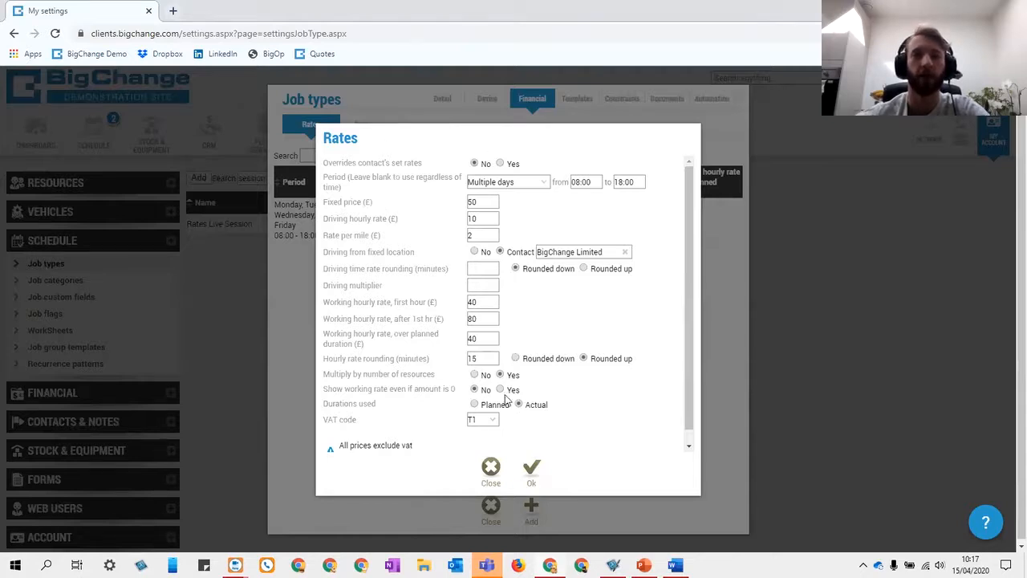
left_click(532, 469)
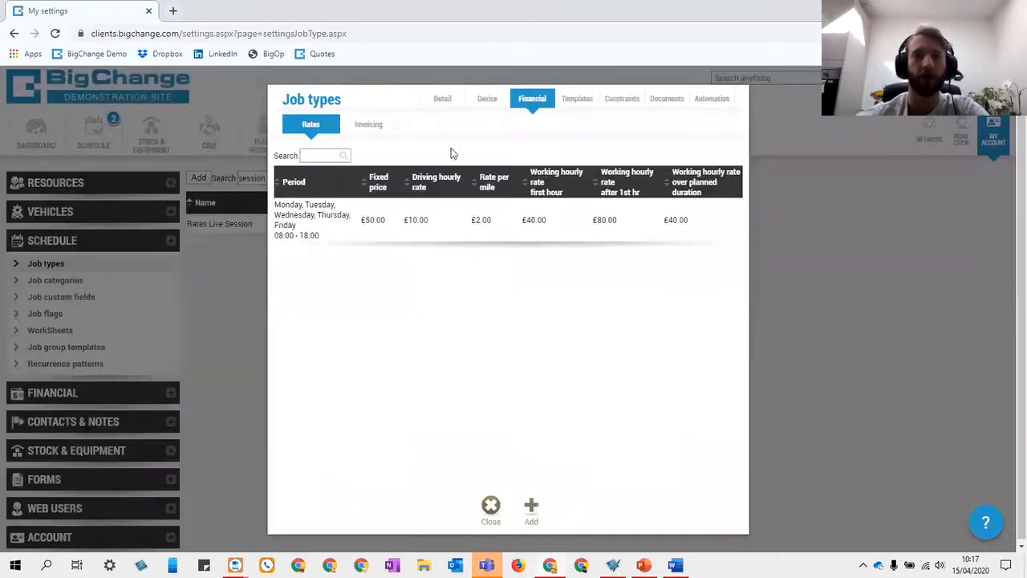
left_click(445, 100)
left_click(532, 509)
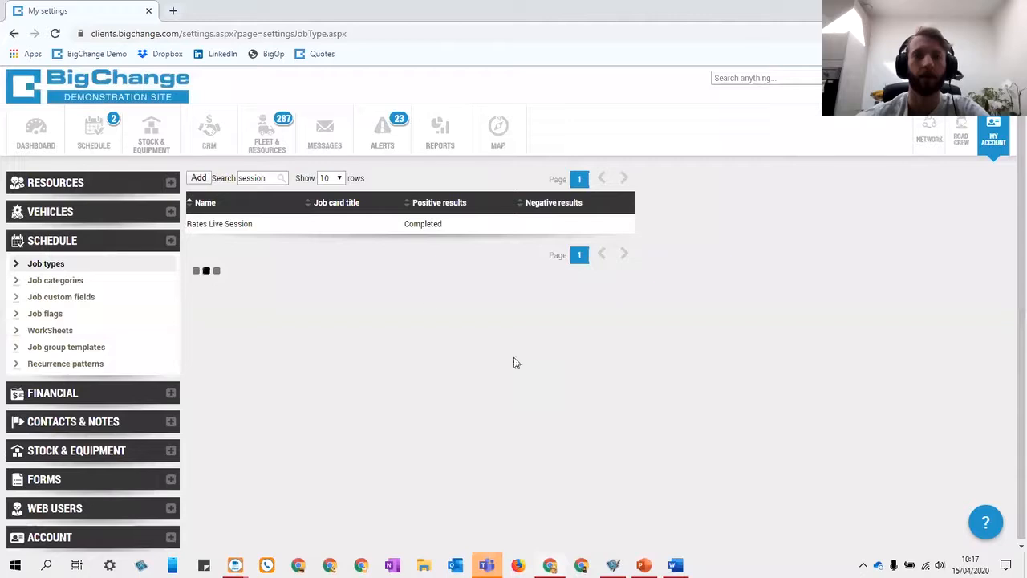
- Open the 10:30 job's activity history and check the date and time of its Scheduled activity without changing it
left_click(108, 149)
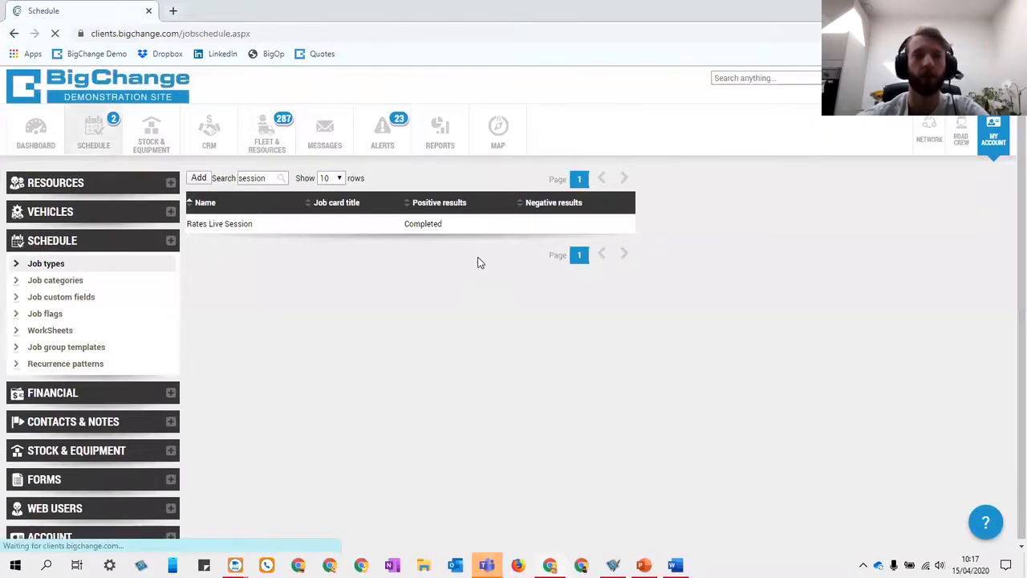
left_click(568, 235)
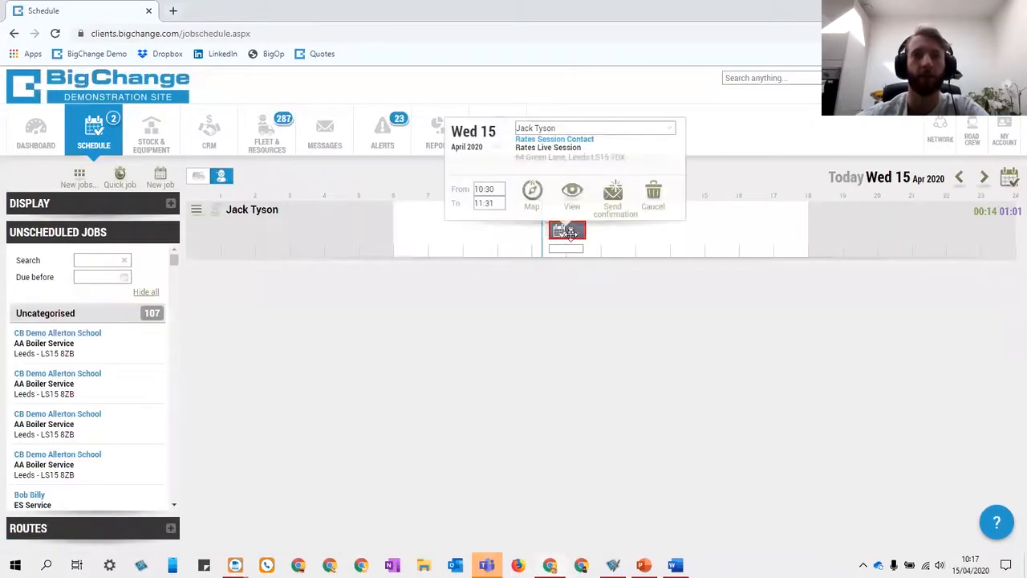
left_click(573, 209)
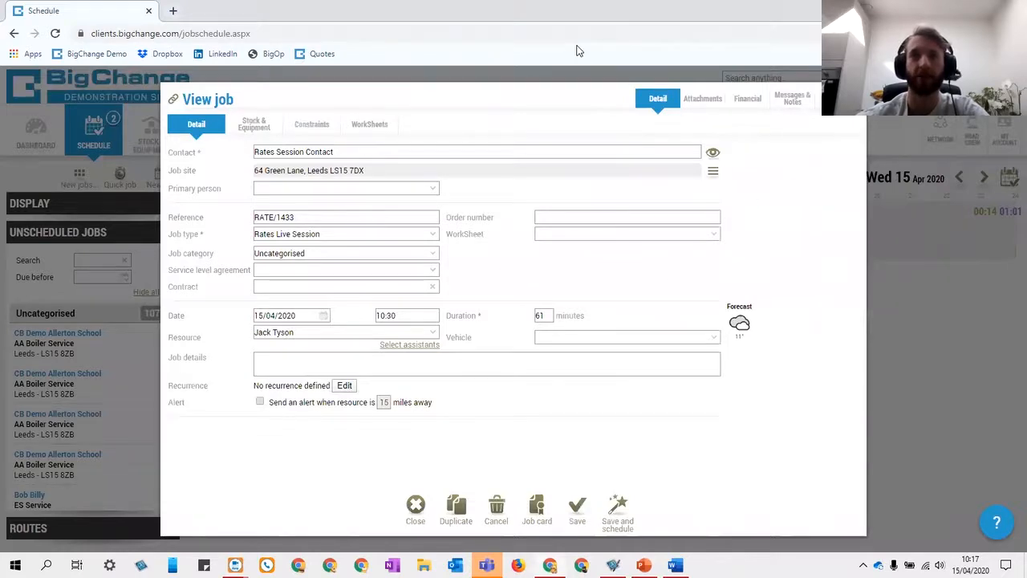
left_click(837, 99)
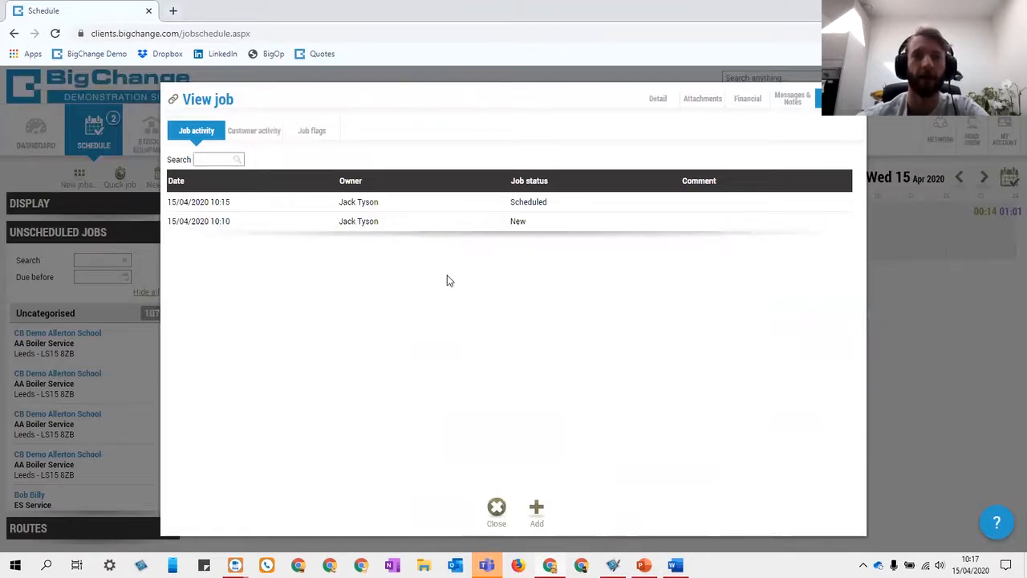
double_click(376, 208)
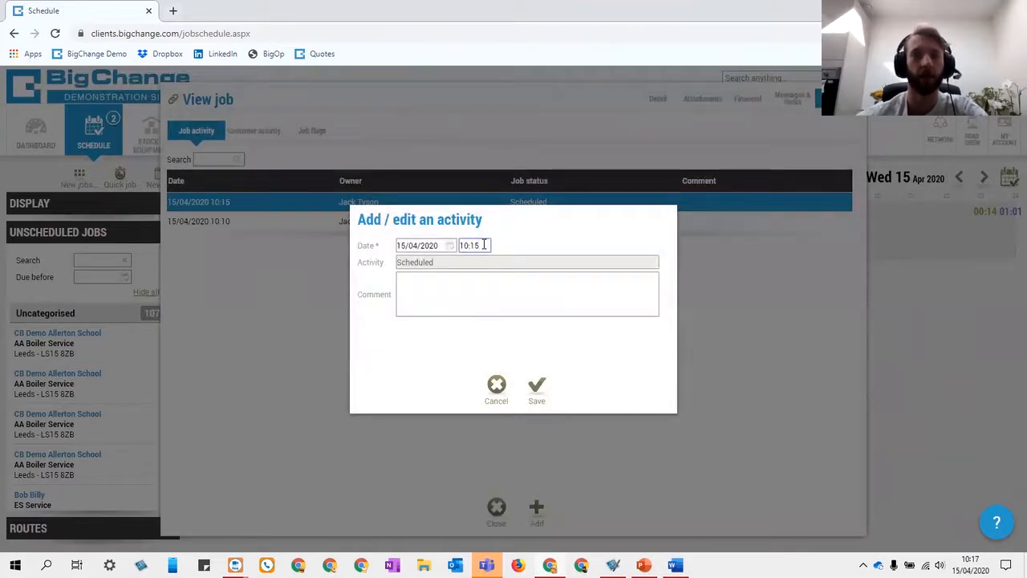
left_click(324, 261)
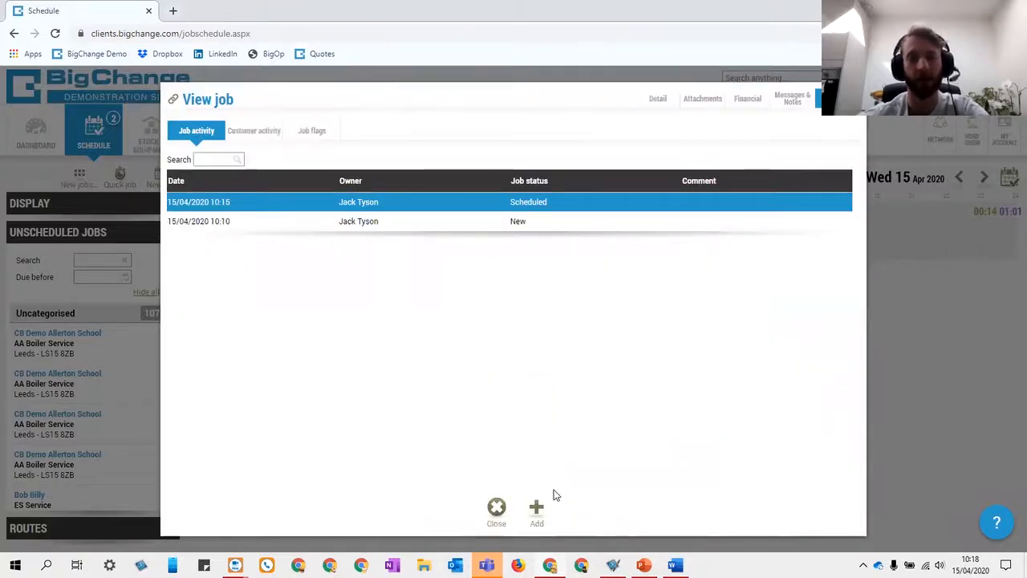
- Add a Started activity dated 15/04/2020 at 10:30 to the job, then save the job from its details
left_click(545, 508)
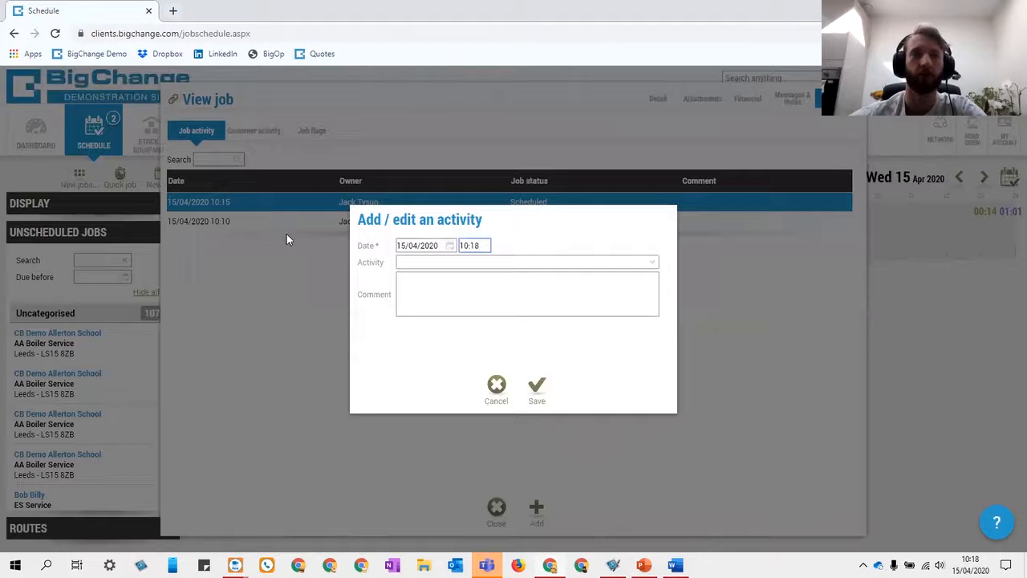
double_click(484, 244)
type("10:30")
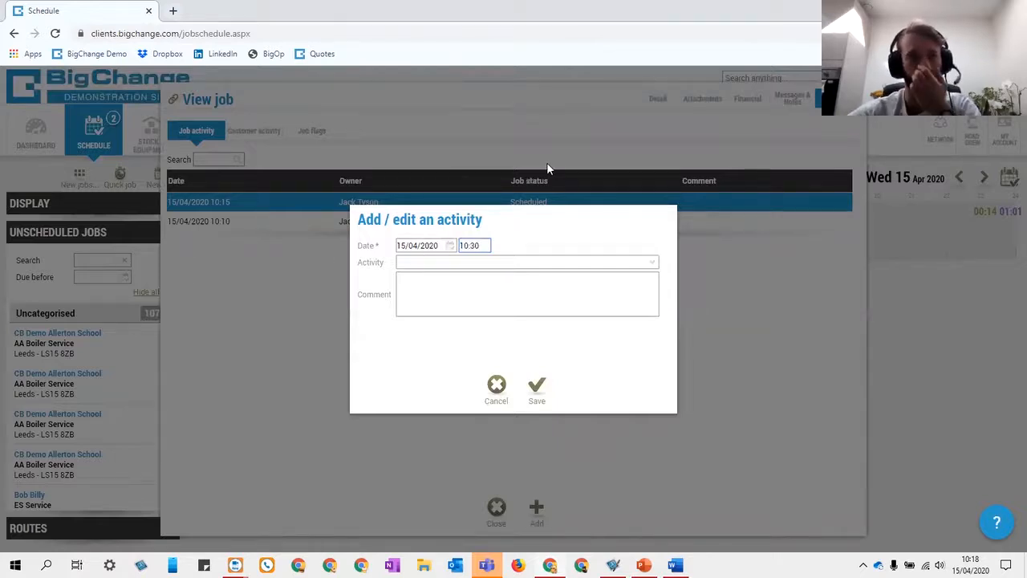
left_click(647, 261)
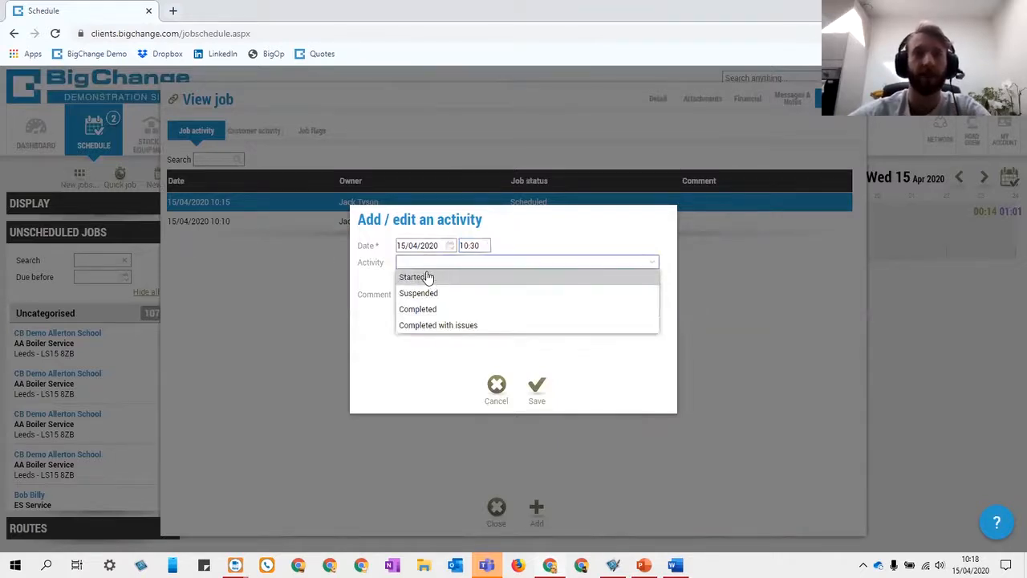
left_click(426, 275)
left_click(550, 396)
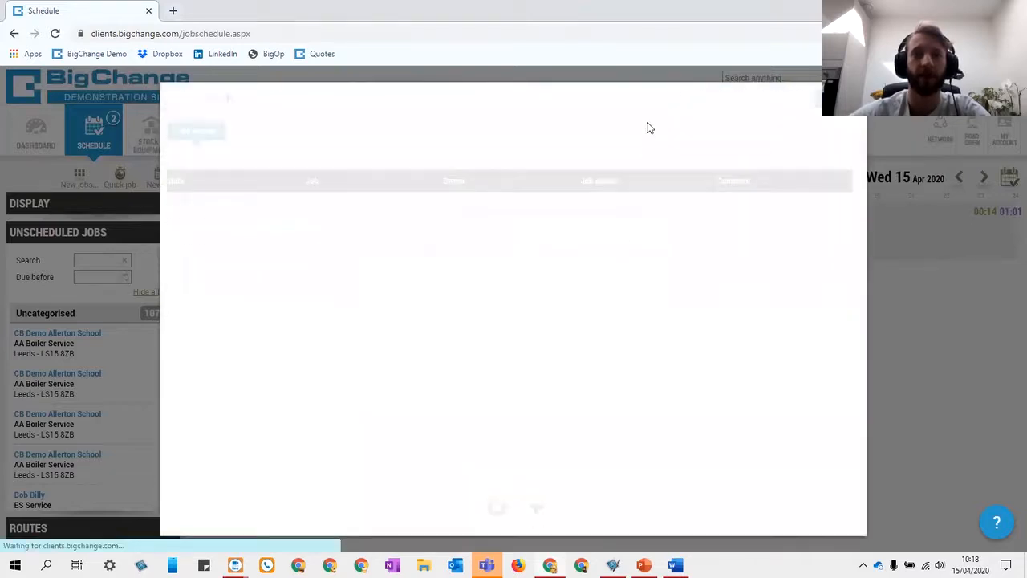
left_click(658, 103)
left_click(572, 507)
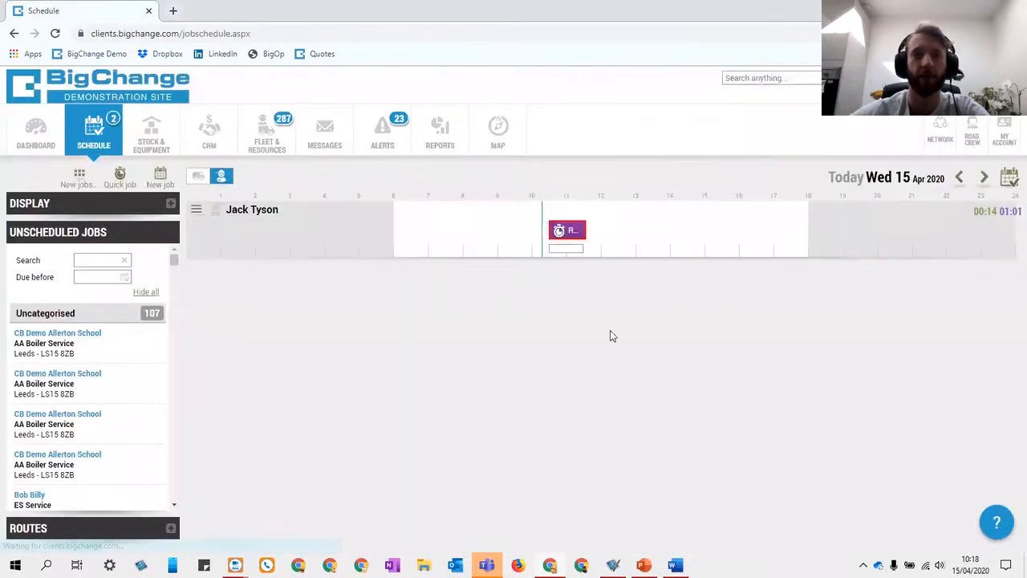
- Reopen the job's activity history and prepare a new Completed activity with the time 11:10
left_click(575, 233)
left_click(590, 204)
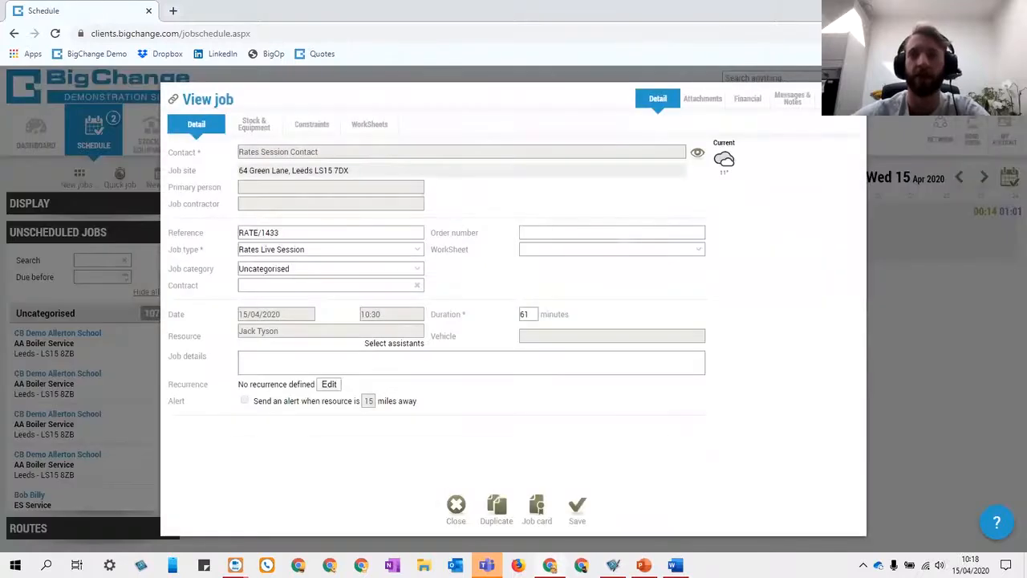
left_click(836, 99)
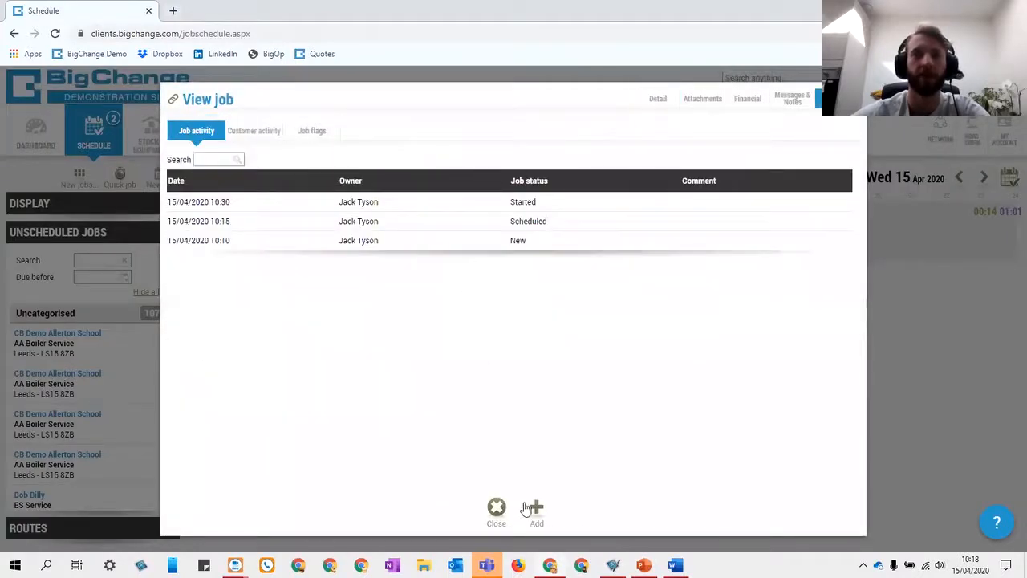
left_click(537, 507)
left_click(431, 249)
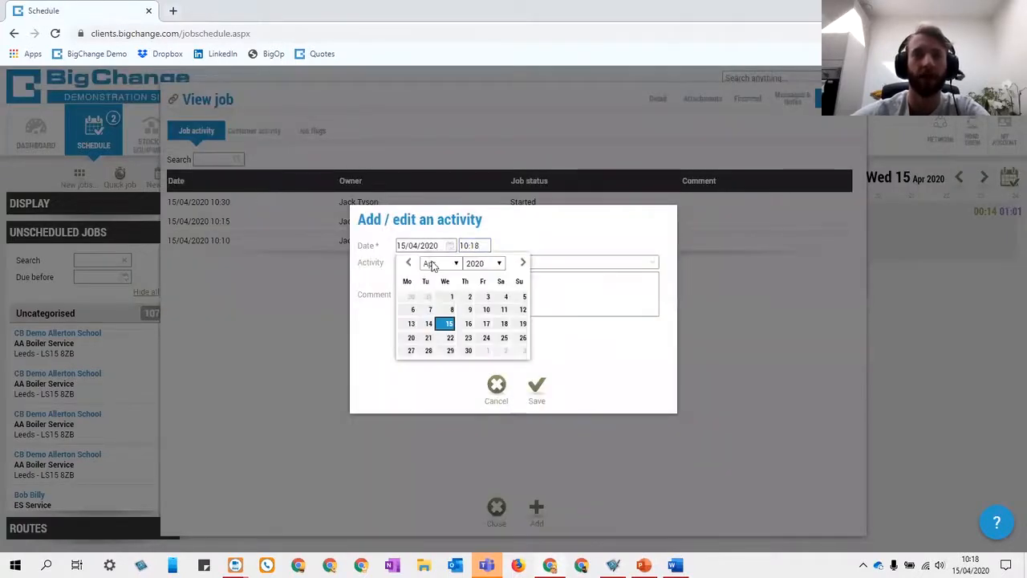
left_click(373, 294)
left_click(439, 263)
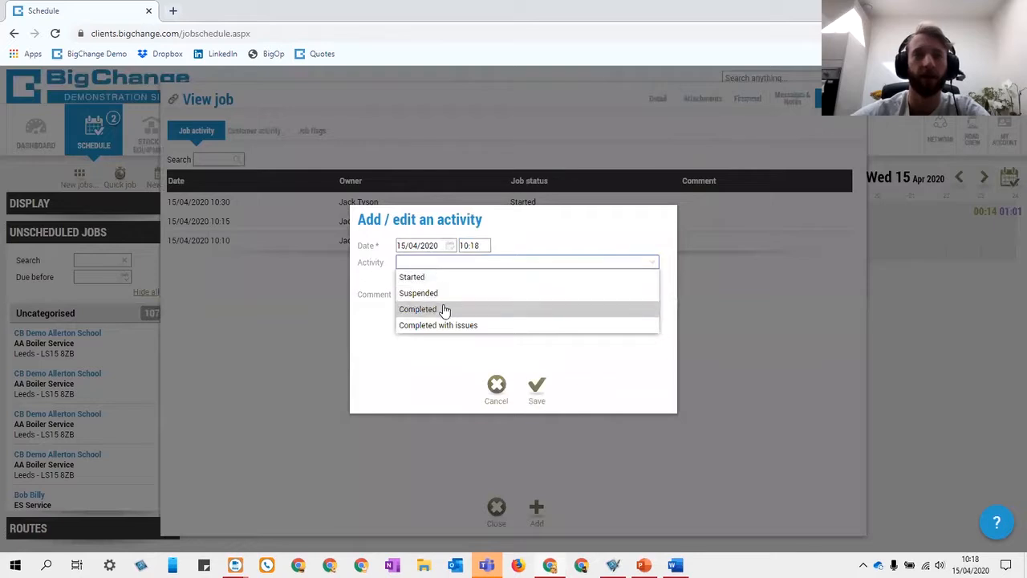
left_click(442, 308)
left_click_drag(485, 244, 459, 239)
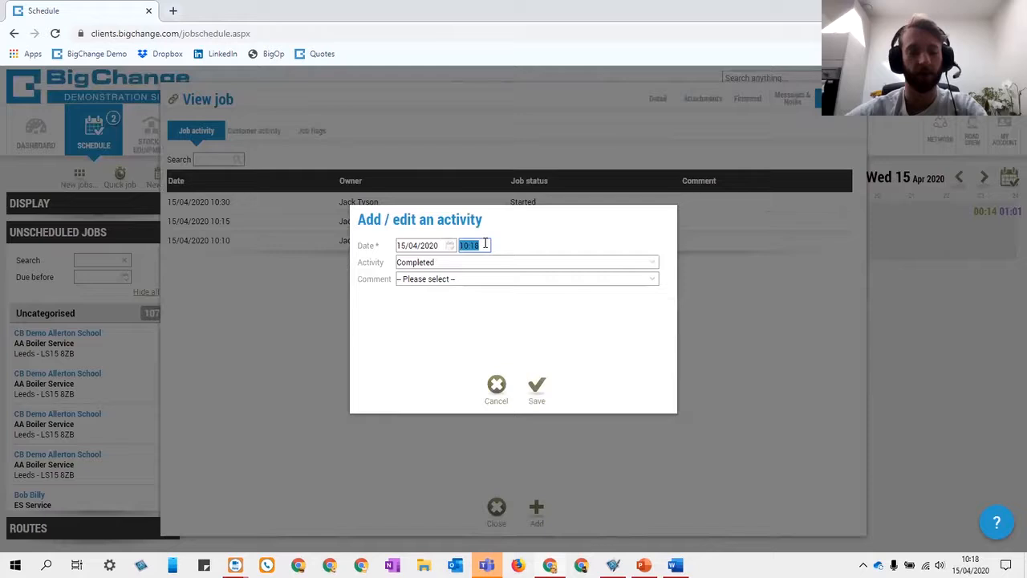
type("11:10")
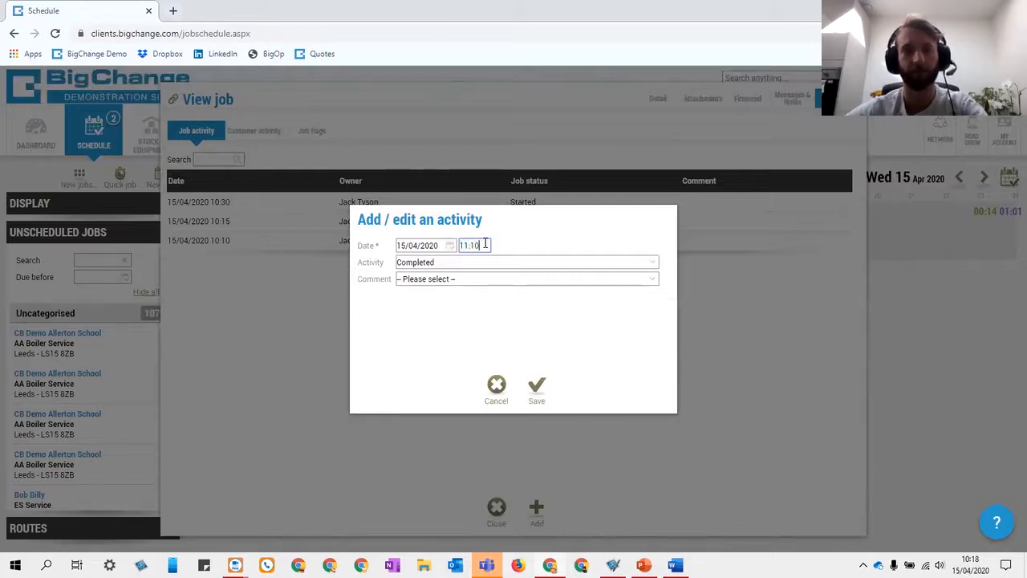
- Set the new activity's comment to Completed, save the activity and save the job
left_click(449, 287)
left_click(431, 307)
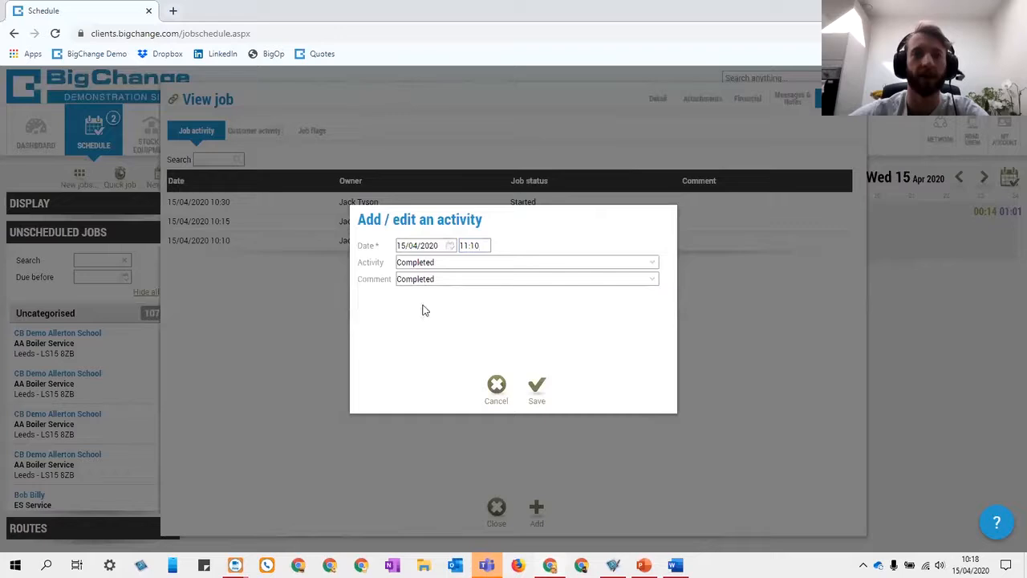
left_click(427, 284)
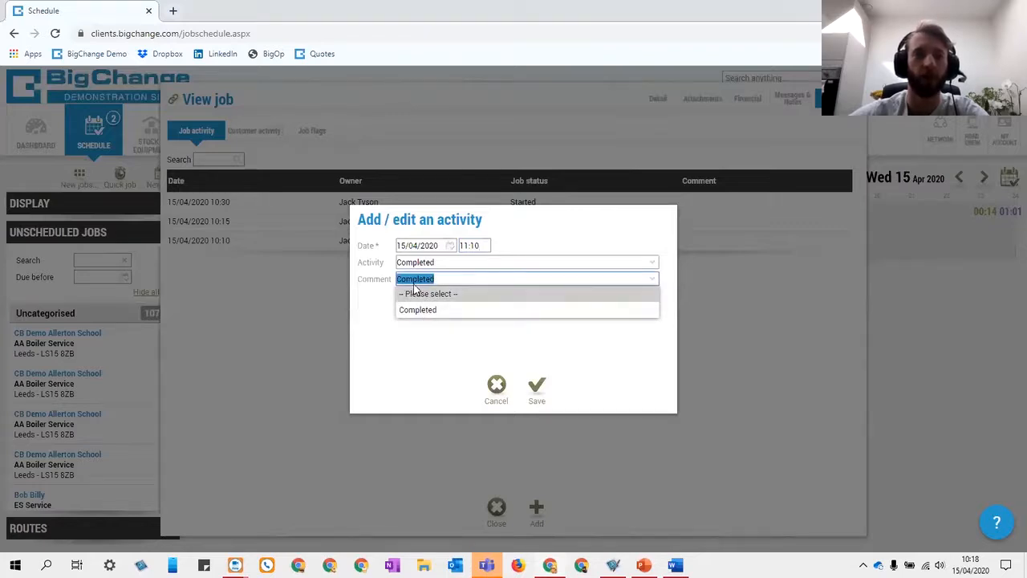
left_click(387, 295)
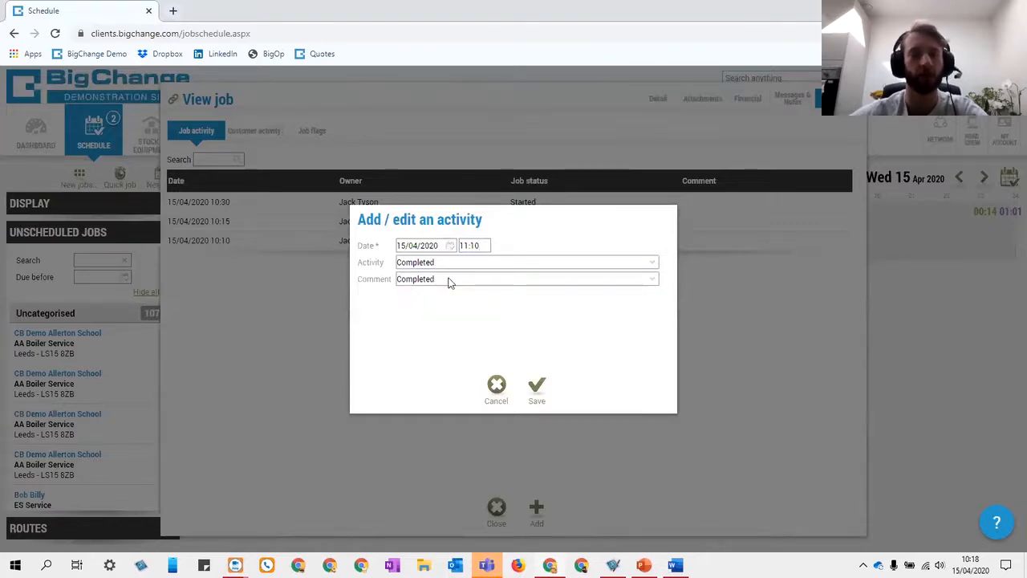
left_click(551, 389)
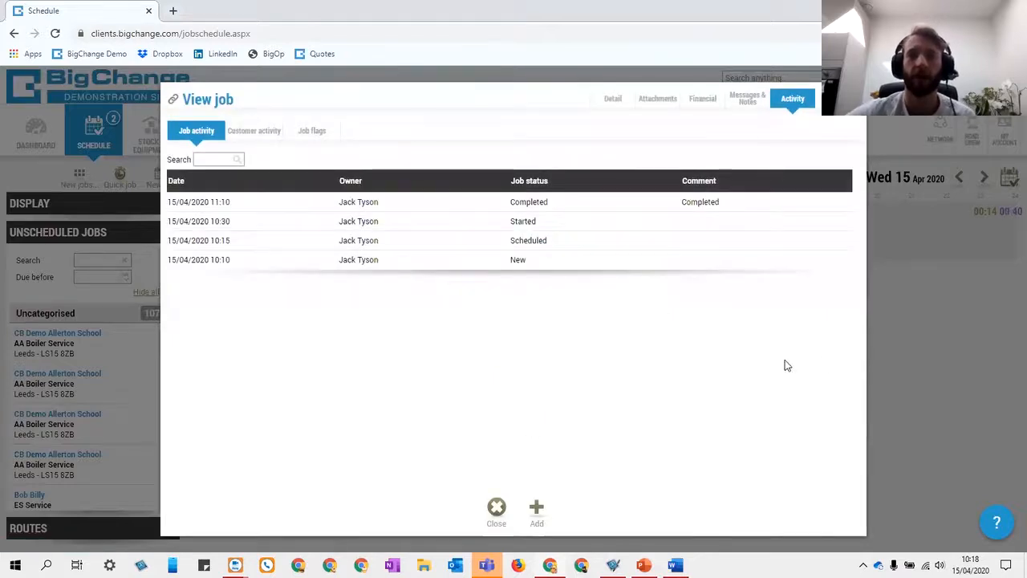
left_click(612, 99)
left_click(577, 509)
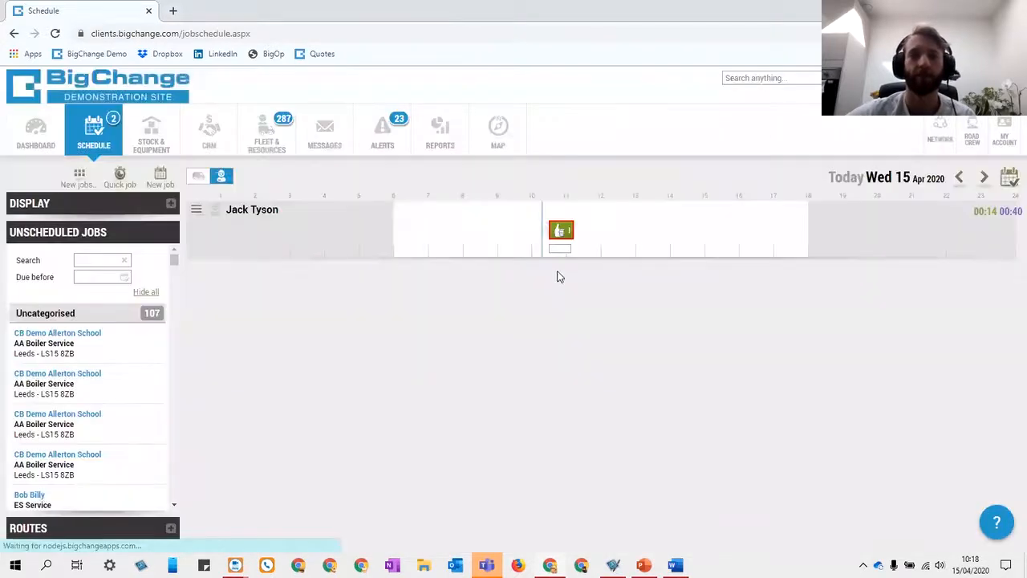
- Open the completed job's financial lines and check the selling price of the Rates Live Session line
mouse_move(562, 232)
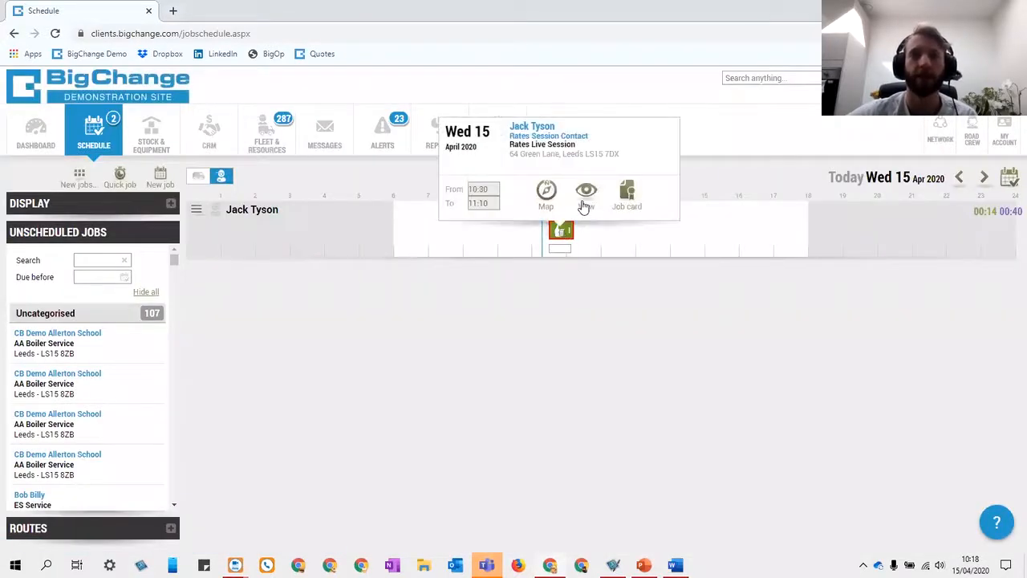
left_click(584, 205)
left_click(704, 100)
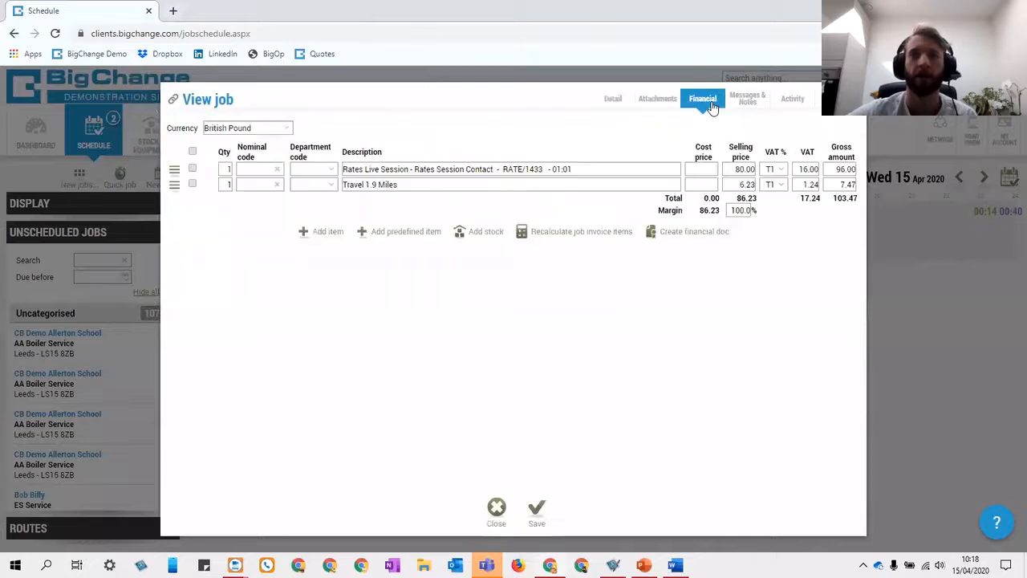
left_click_drag(732, 170, 768, 175)
left_click(770, 150)
left_click(768, 137)
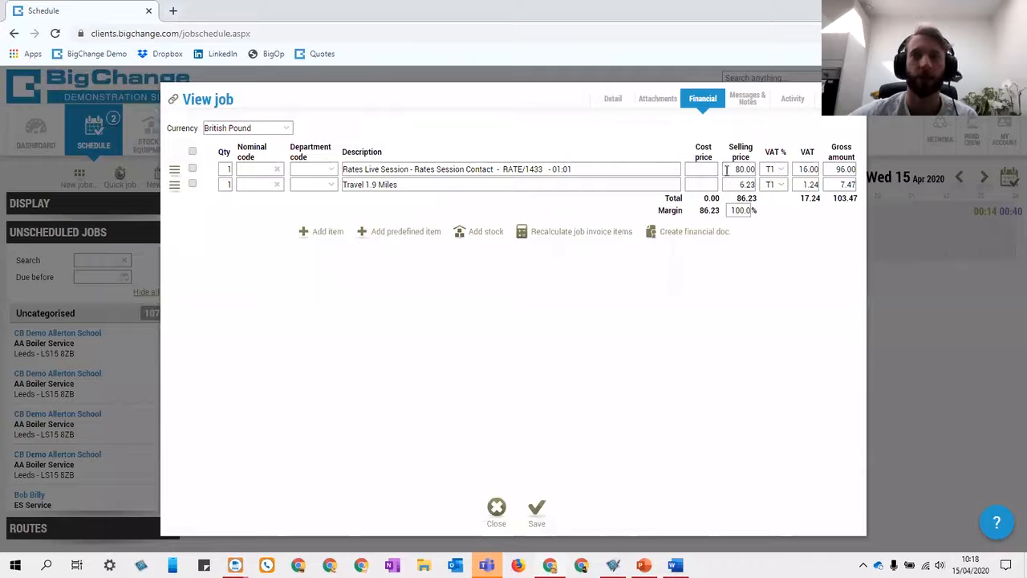
left_click_drag(727, 171, 771, 170)
left_click(838, 99)
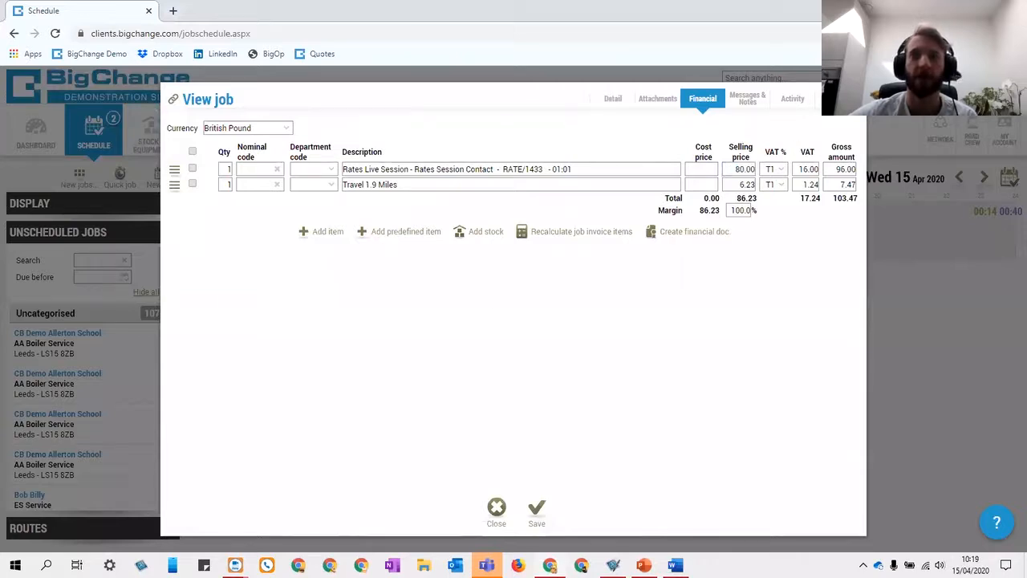
- Compare the job's recorded activity times with the session line's selling price and the travel line's description
left_click(792, 107)
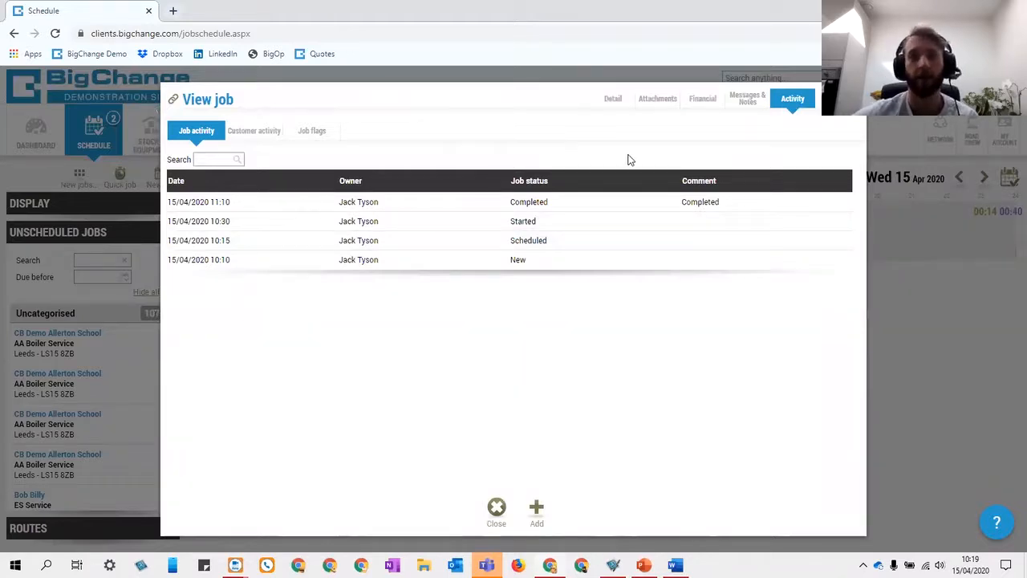
left_click(614, 104)
left_click(794, 104)
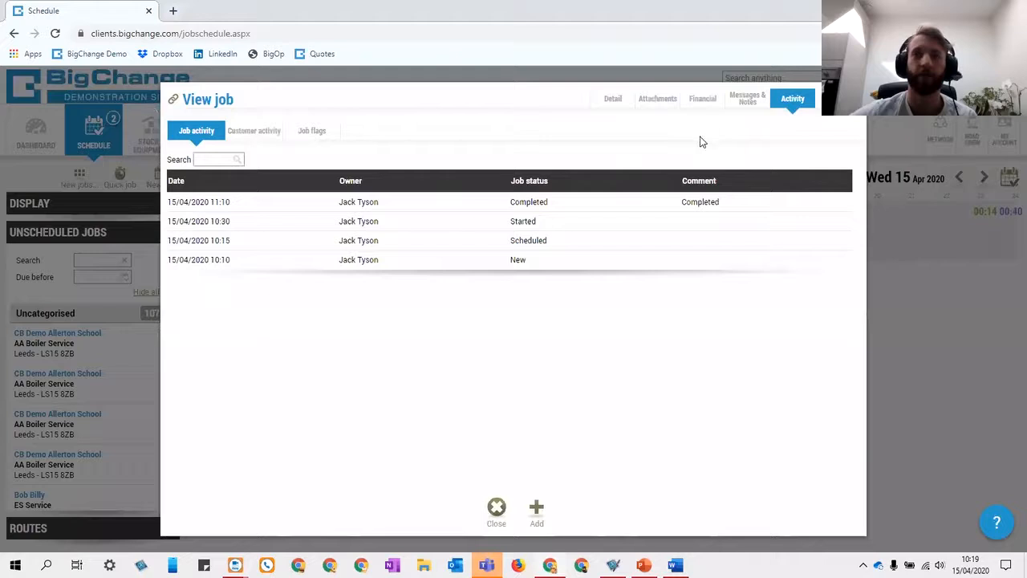
left_click(705, 103)
double_click(732, 170)
left_click(762, 141)
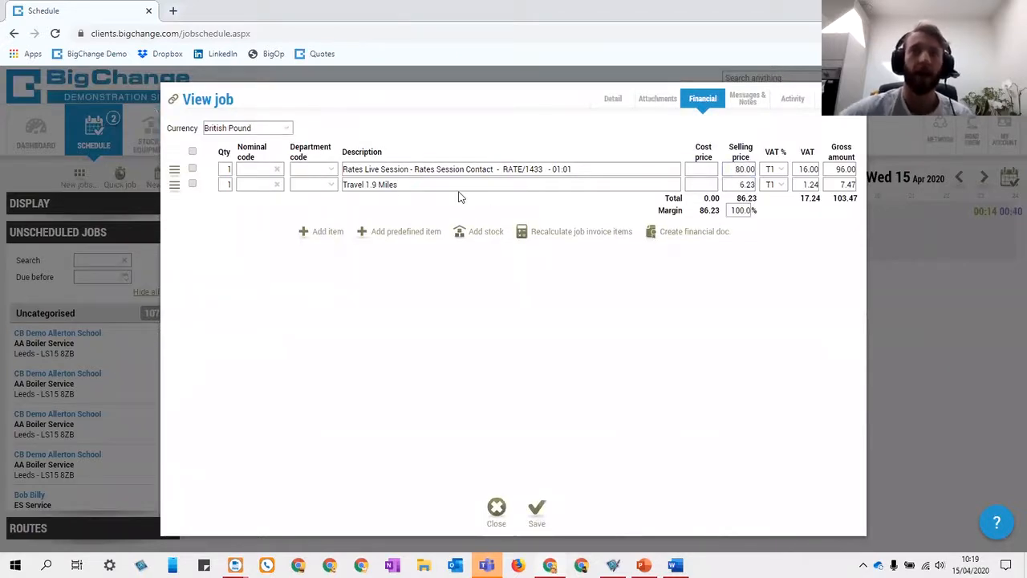
left_click(405, 185)
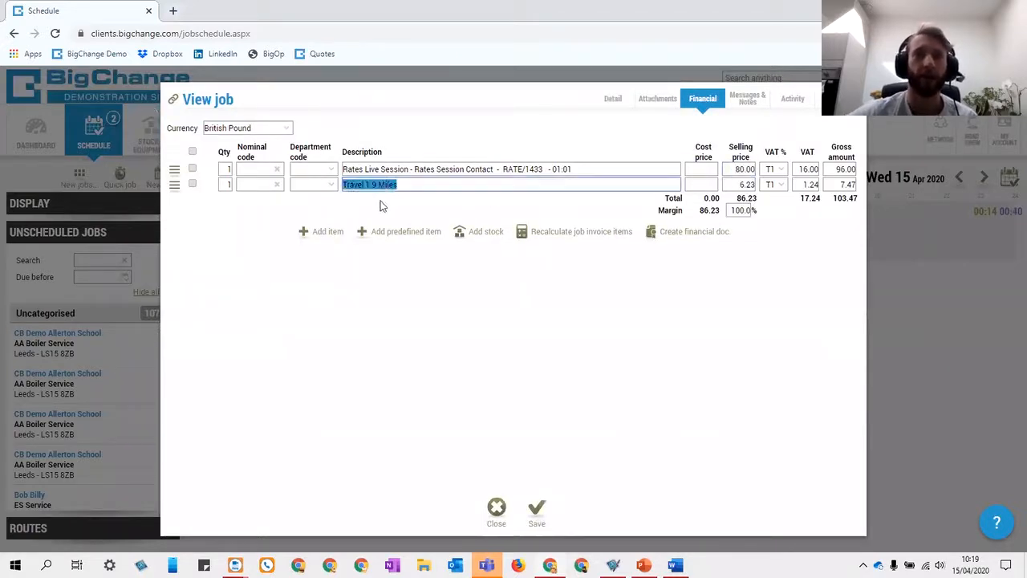
left_click(656, 213)
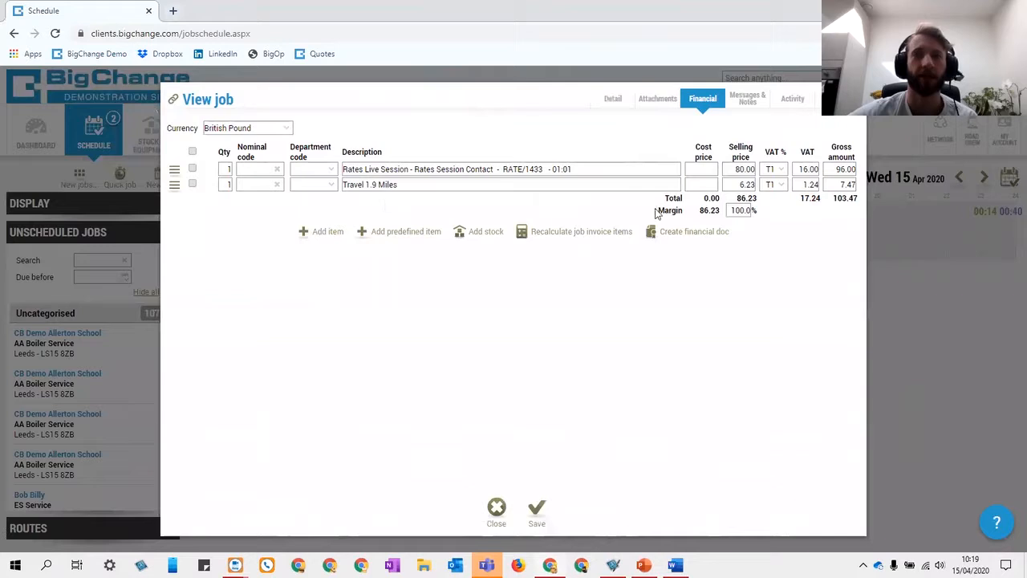
- Check the activity history against the travel line again and view the statuses available for a new activity without adding one
left_click(792, 102)
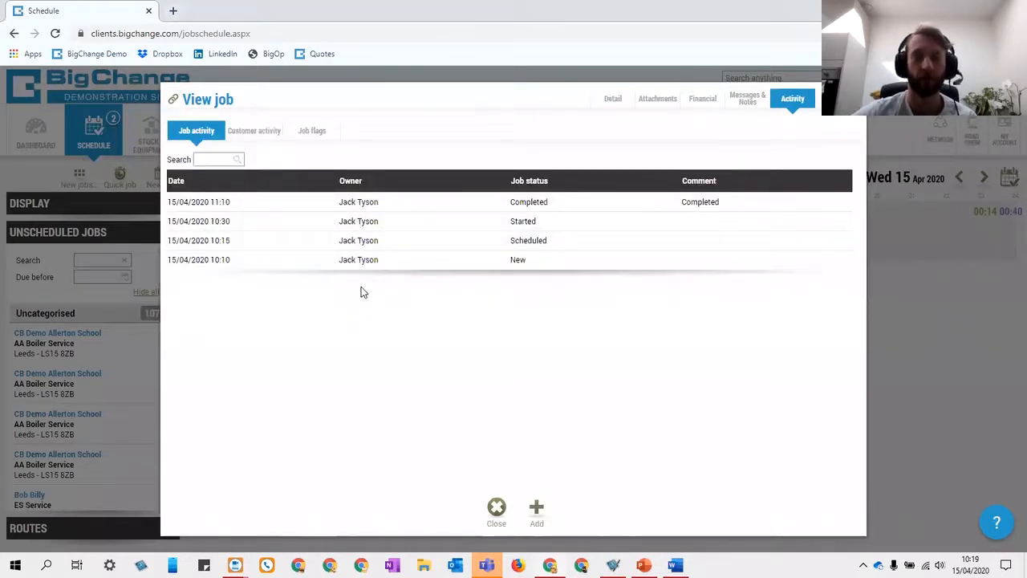
left_click(694, 109)
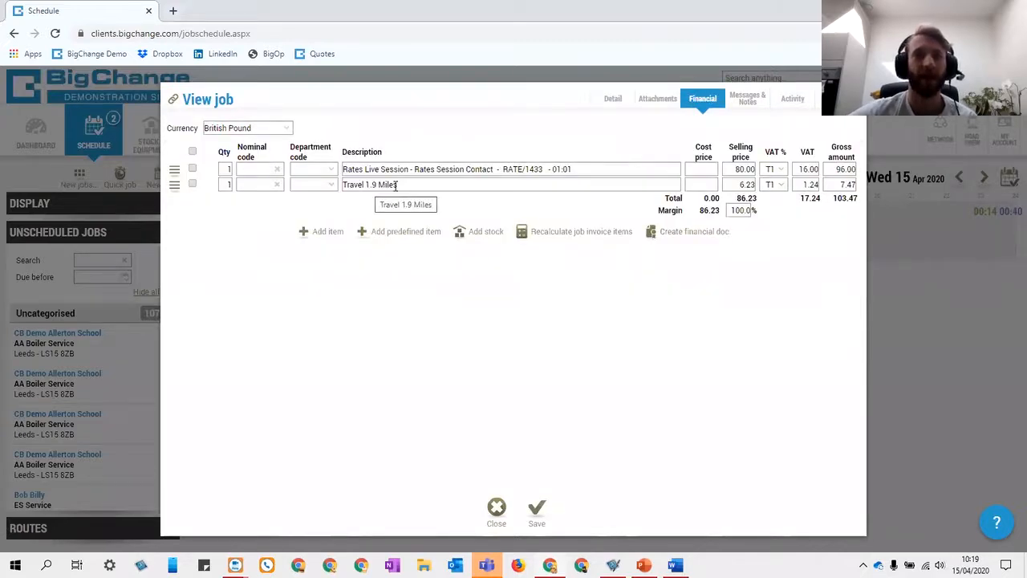
left_click(796, 101)
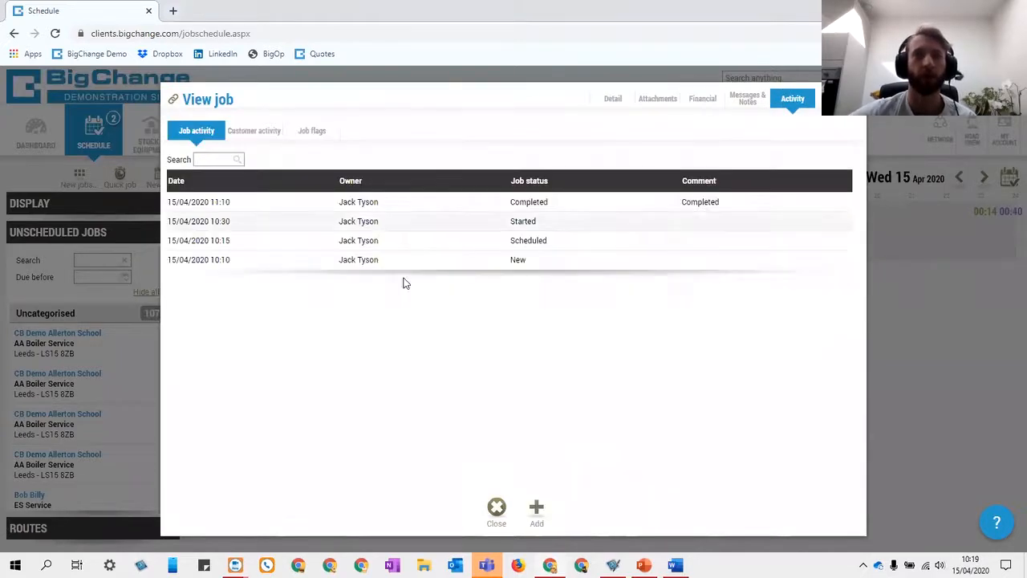
left_click(535, 509)
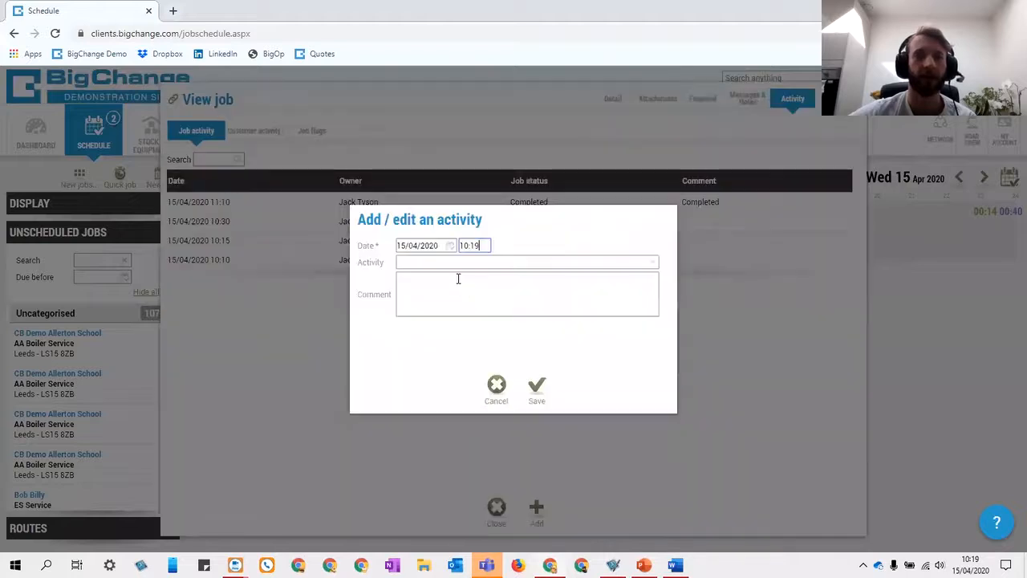
left_click(459, 262)
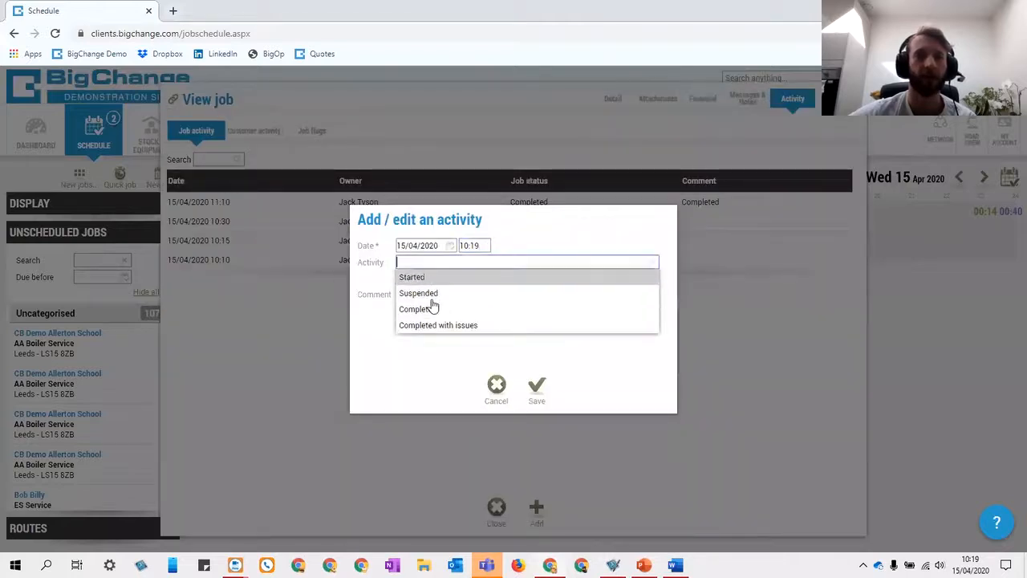
left_click(326, 321)
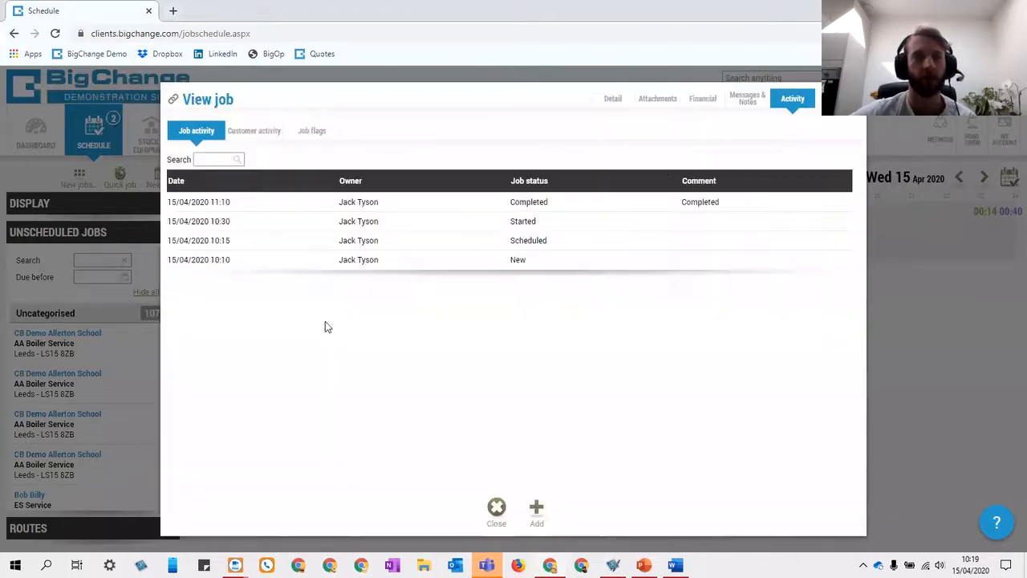
- Review the job's financial lines and planned duration, and save the job
left_click(706, 101)
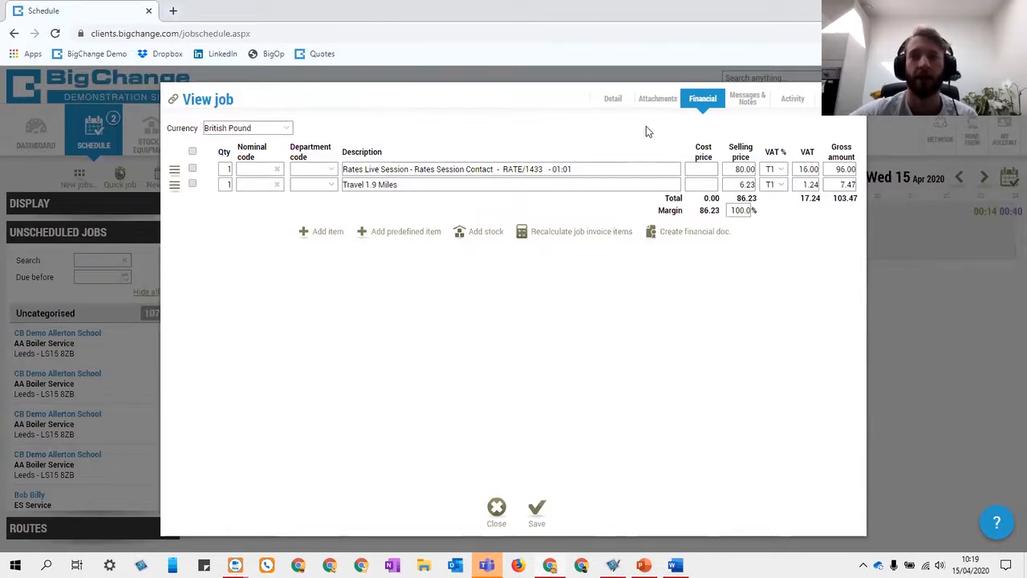
left_click(616, 106)
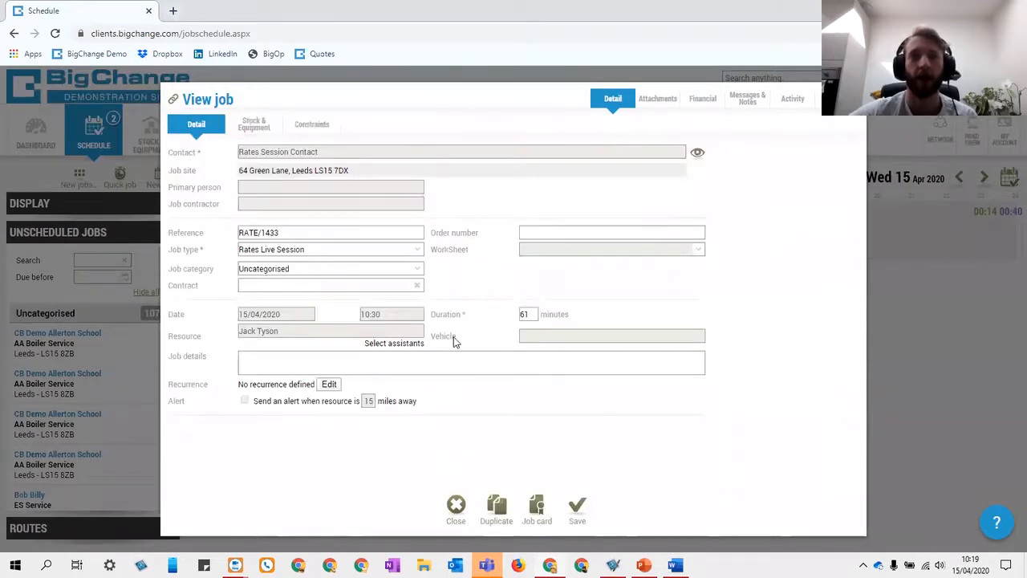
left_click(584, 519)
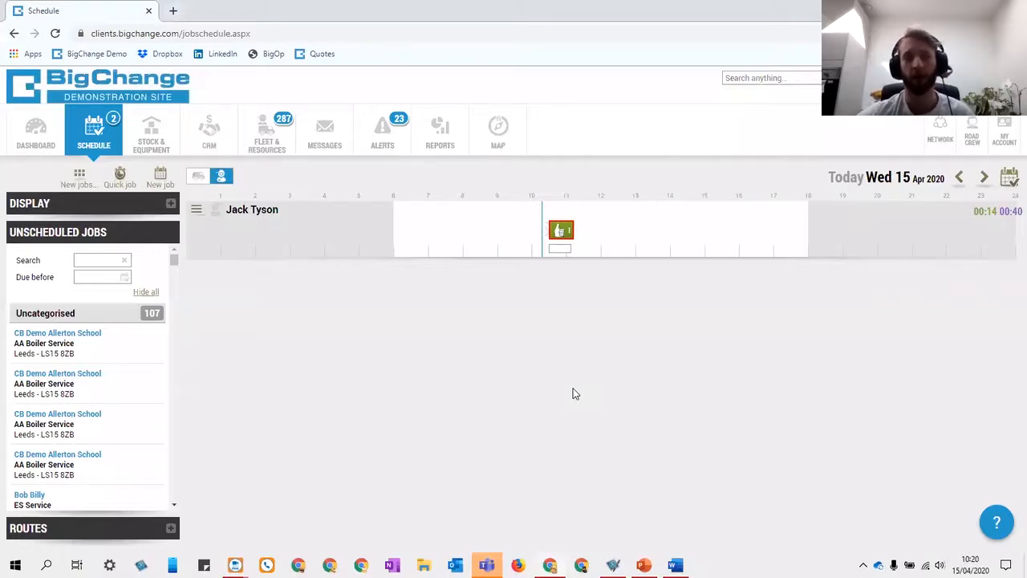
- Search the CRM contacts for "session", open Rates Session Contact for editing and show its financial rates
left_click(218, 147)
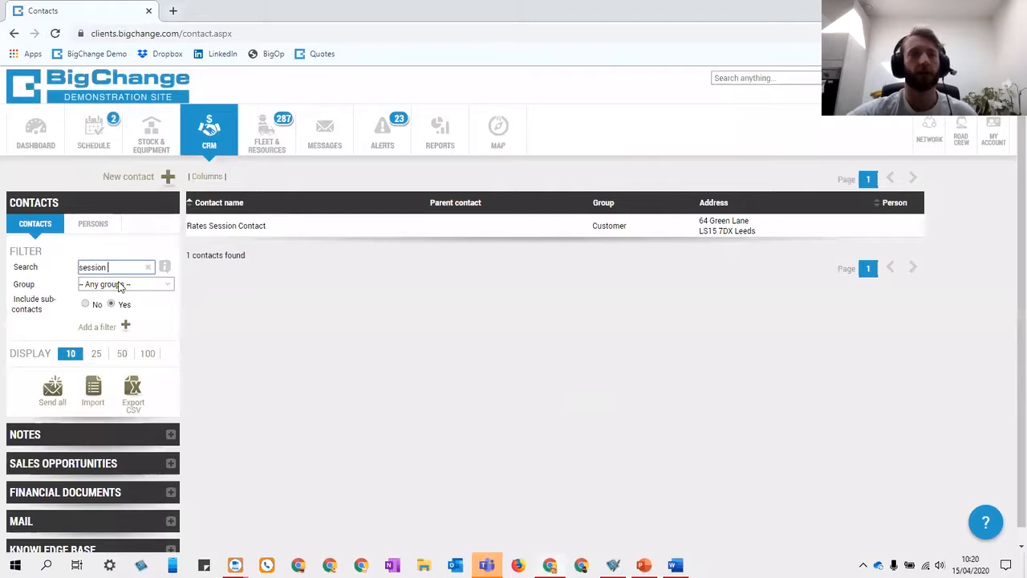
left_click(280, 234)
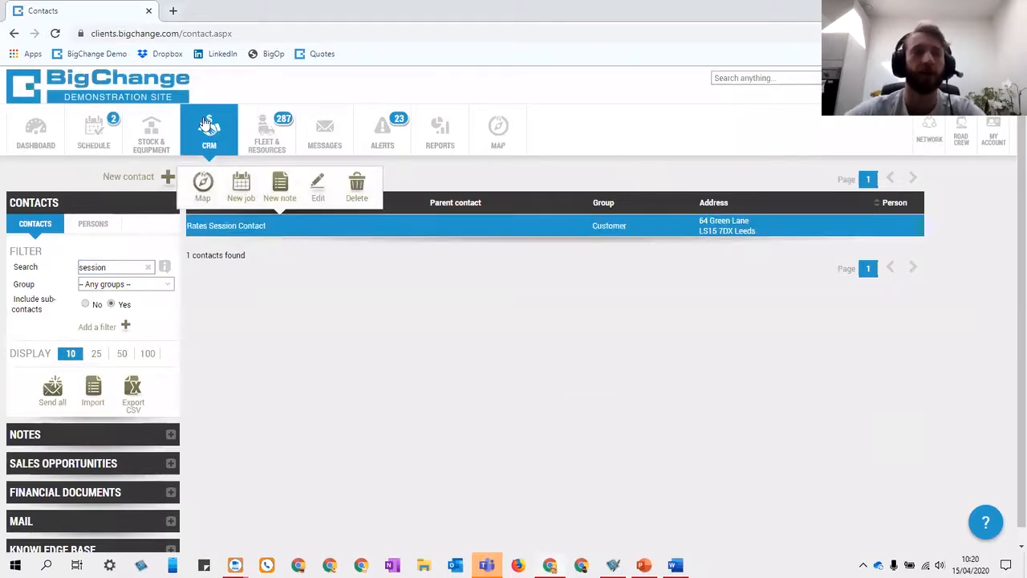
left_click(318, 190)
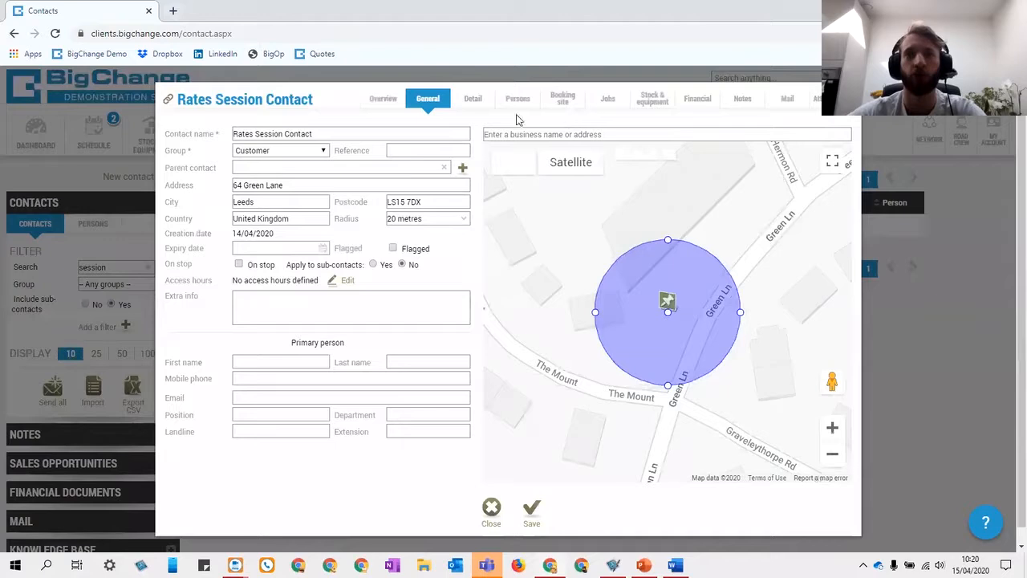
left_click(696, 99)
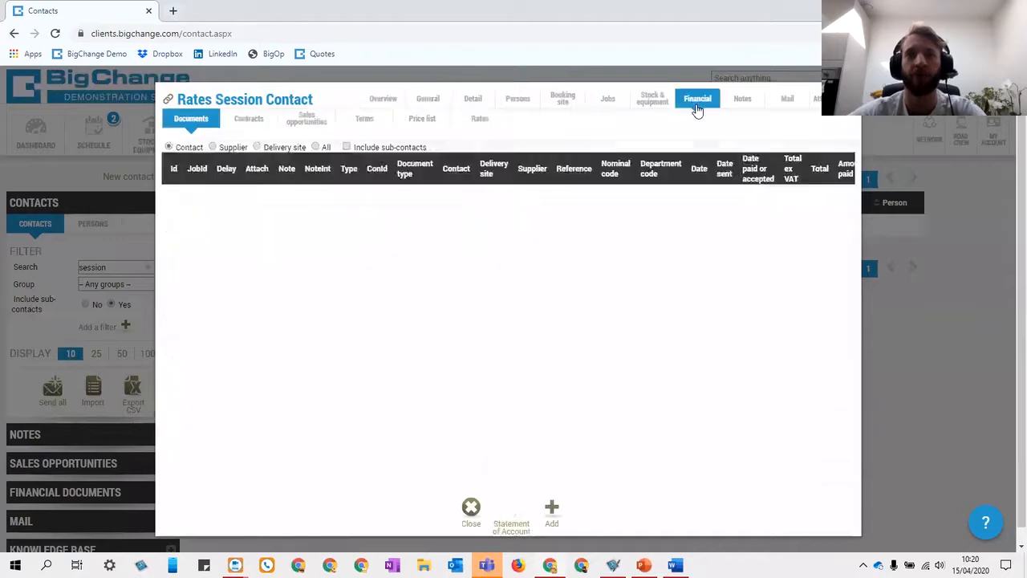
left_click(479, 120)
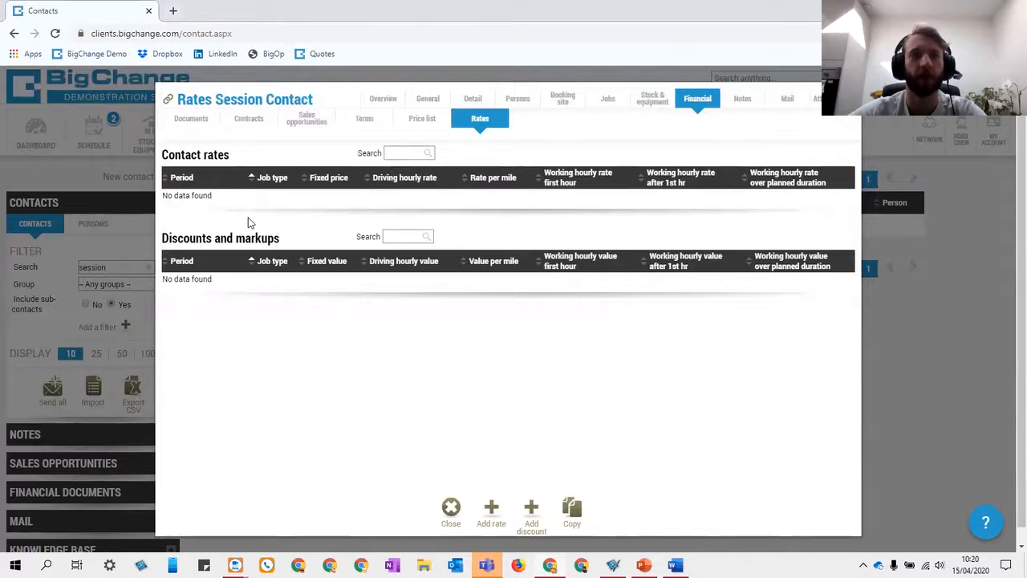
- Start a new contact rate and look through the available job types, keeping it set to any type
left_click(492, 514)
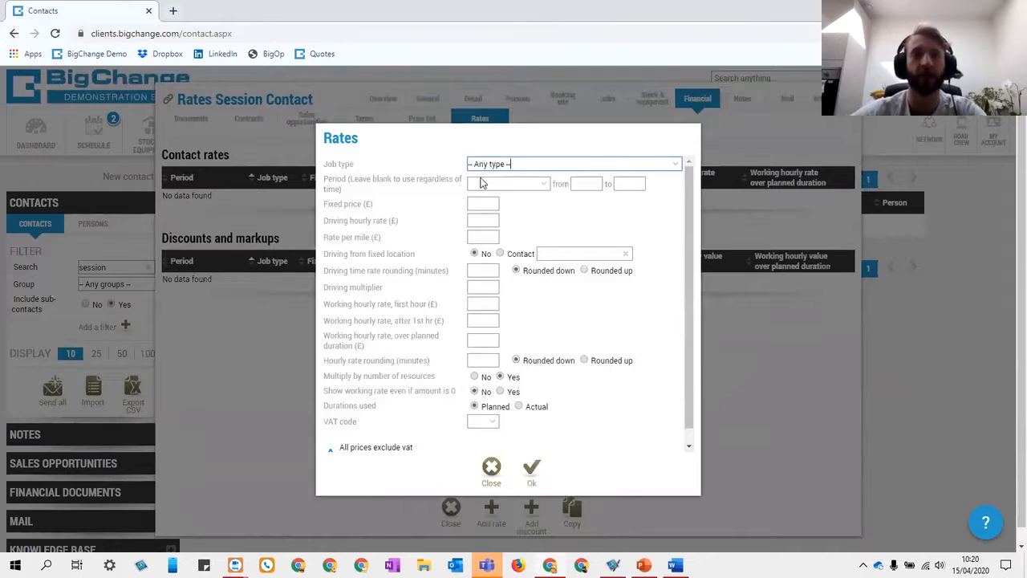
left_click(546, 163)
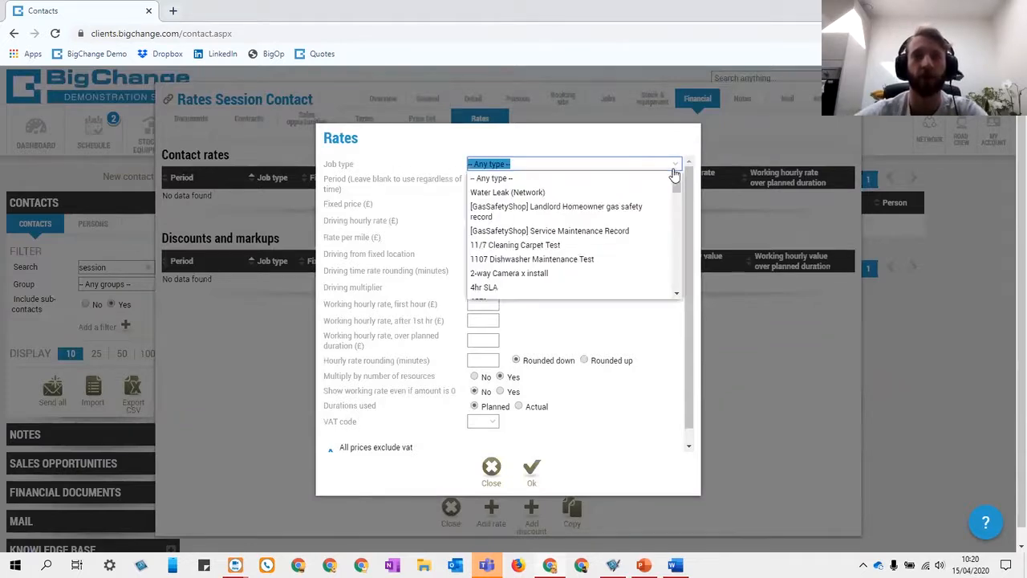
left_click(427, 167)
left_click(503, 165)
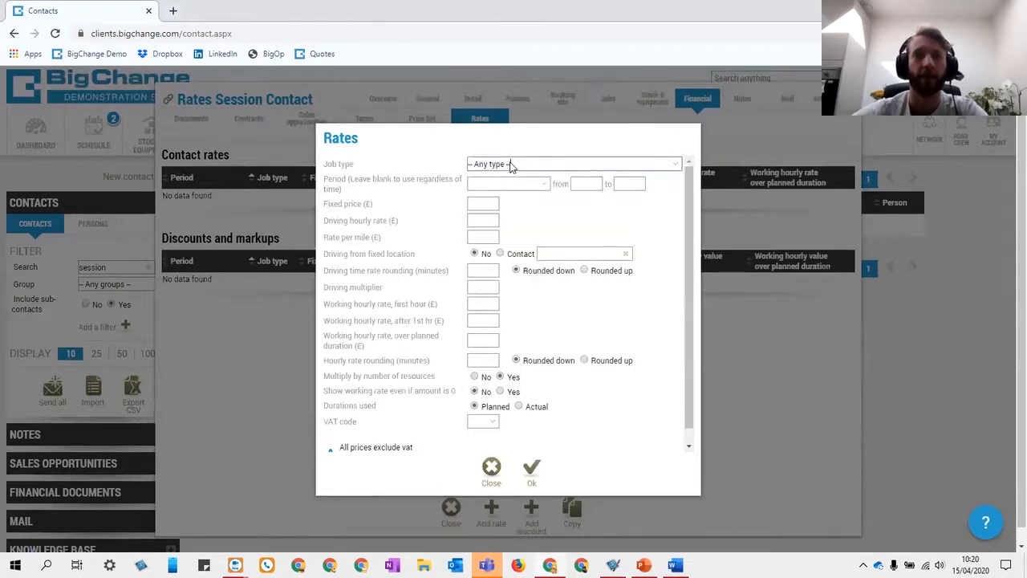
left_click(686, 164)
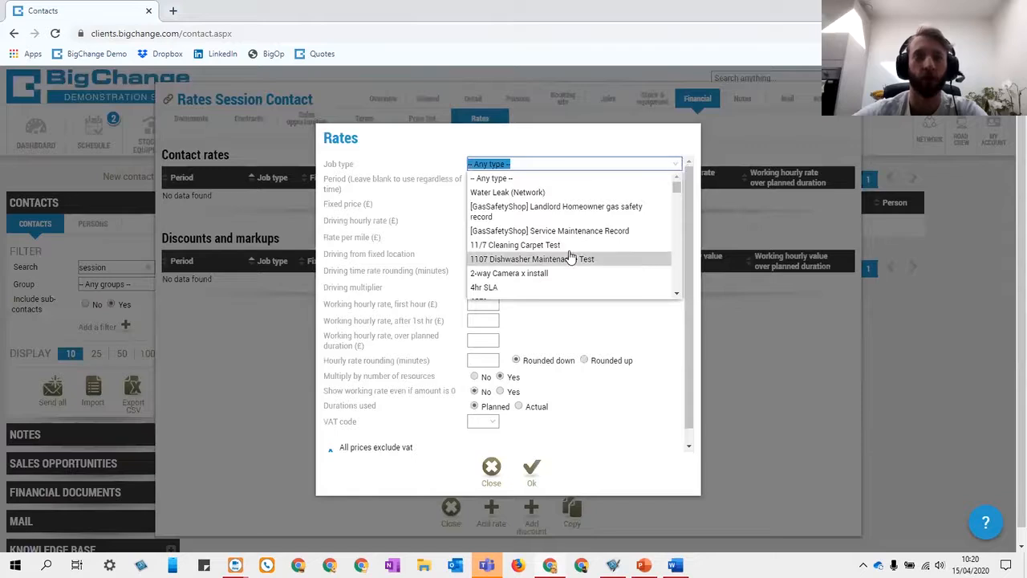
scroll(569, 257, "down", 3)
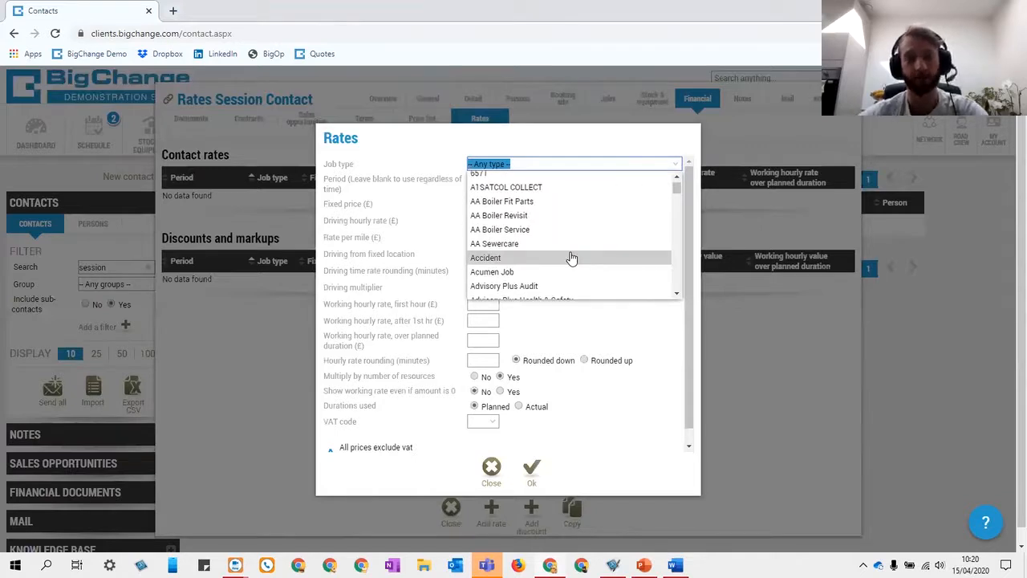
left_click(383, 236)
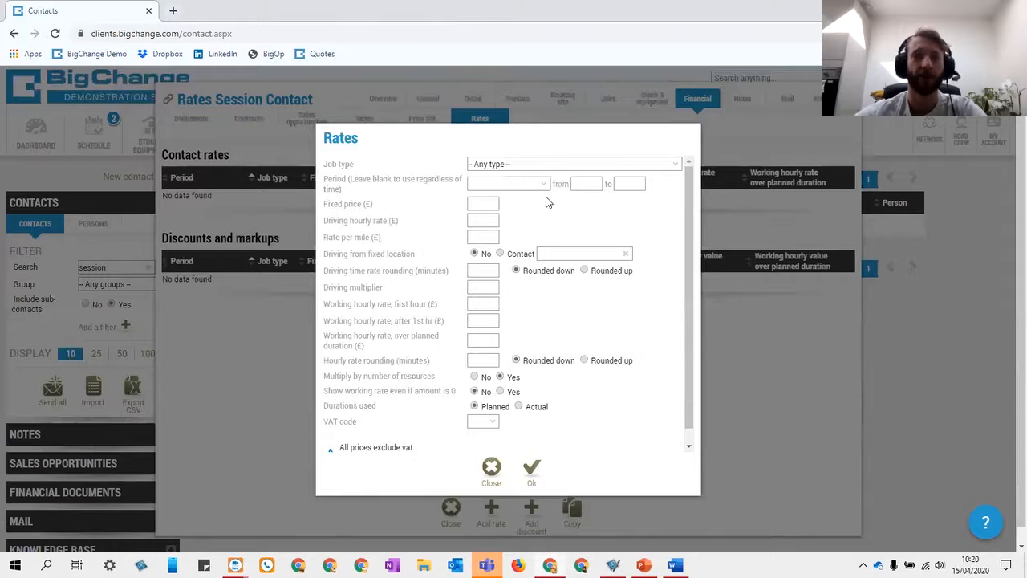
- Set the contact's working hourly rates to £80 for the first hour, £160 after the first hour and £80 over planned duration
left_click(490, 287)
left_click(494, 302)
type("80")
left_click(493, 318)
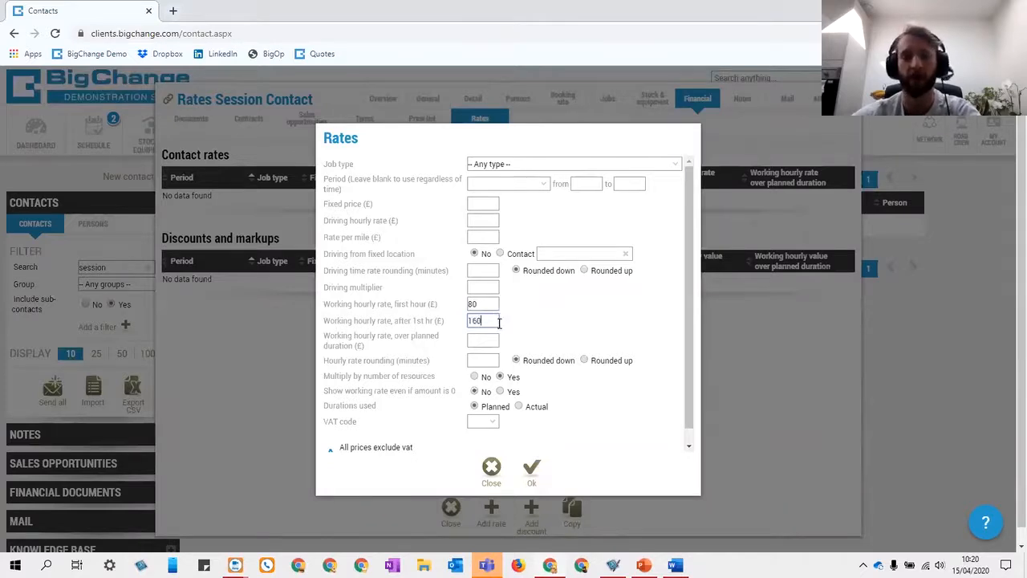
left_click(487, 305)
left_click(494, 337)
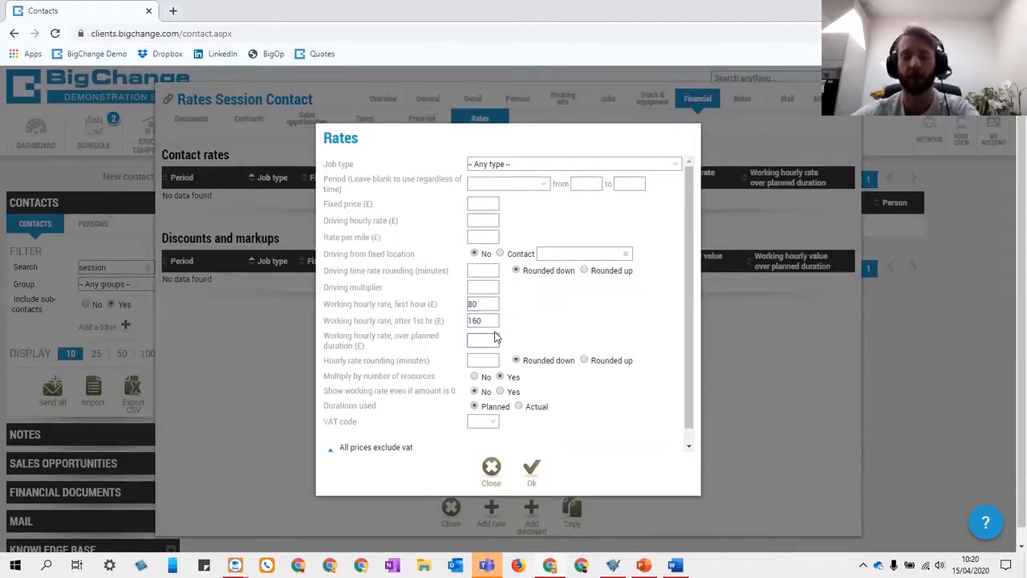
- Set 15-minute hourly rounding up, actual durations, VAT code T1 and a £100 fixed price, and save the rate and the contact
left_click(487, 357)
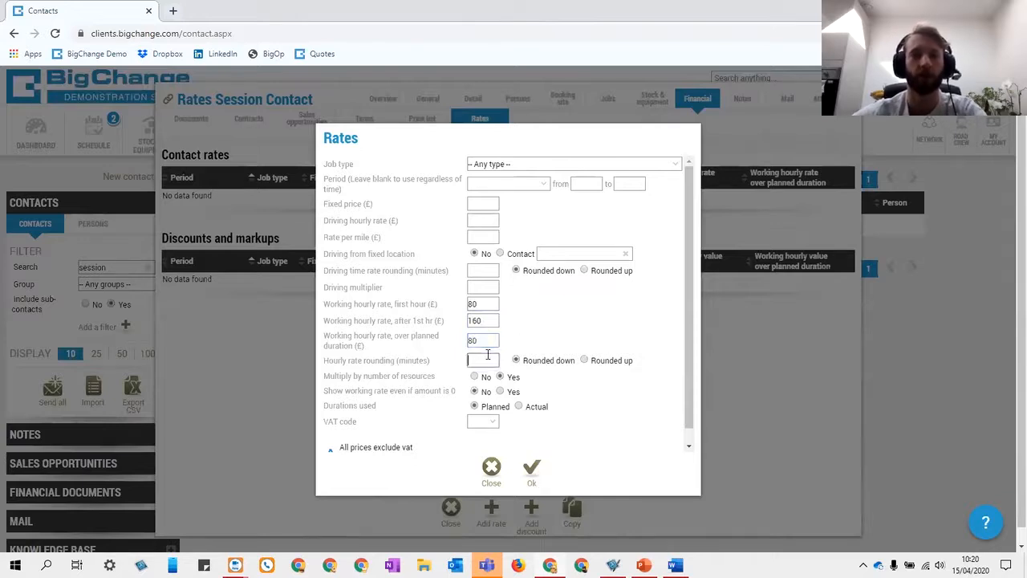
left_click(583, 360)
left_click(519, 406)
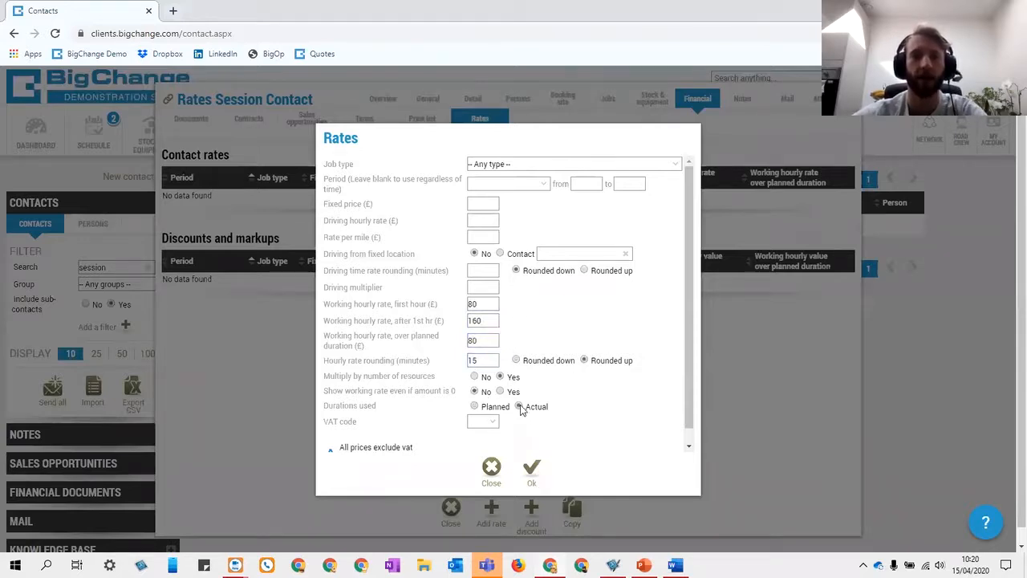
left_click(484, 421)
left_click(486, 446)
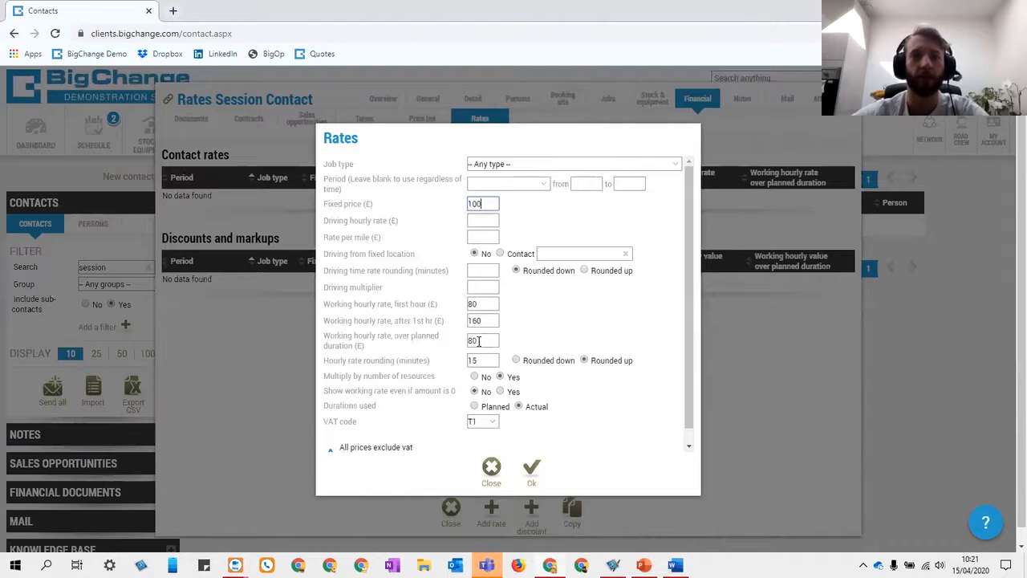
left_click(534, 468)
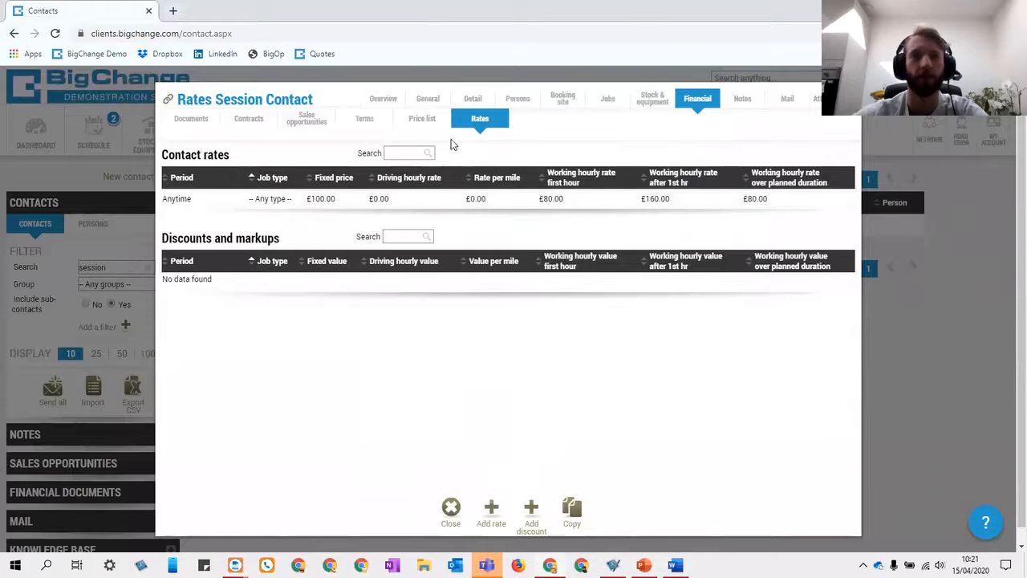
left_click(433, 101)
left_click(532, 512)
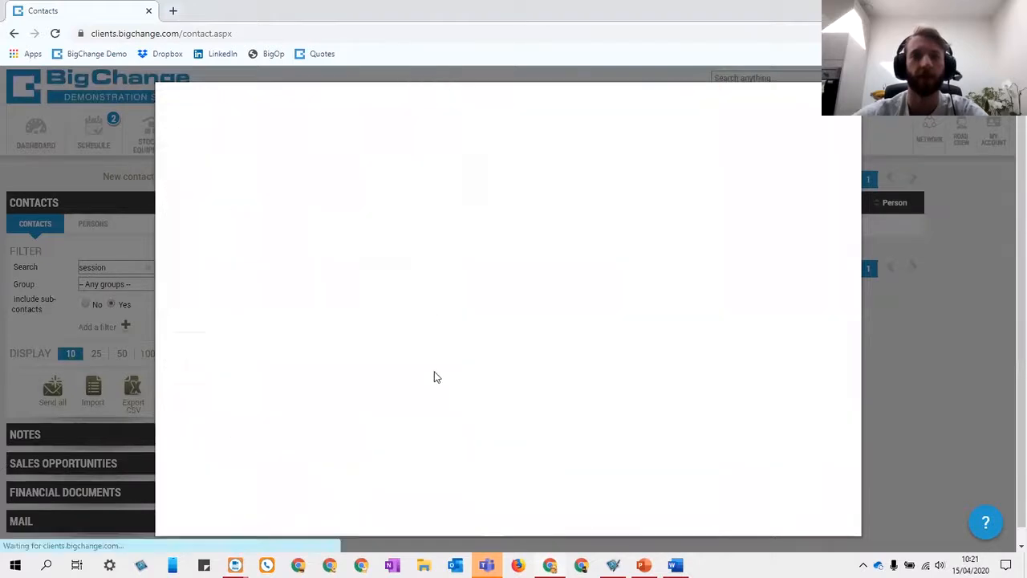
- Open the completed Rates Live Session job from the schedule and recalculate its invoice items, replacing the existing ones
left_click(94, 140)
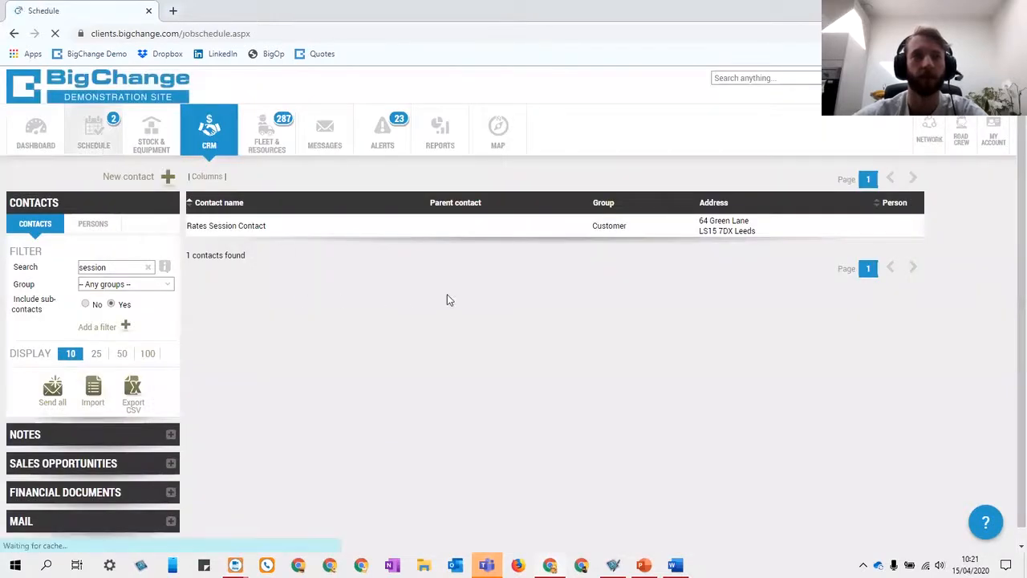
left_click(561, 231)
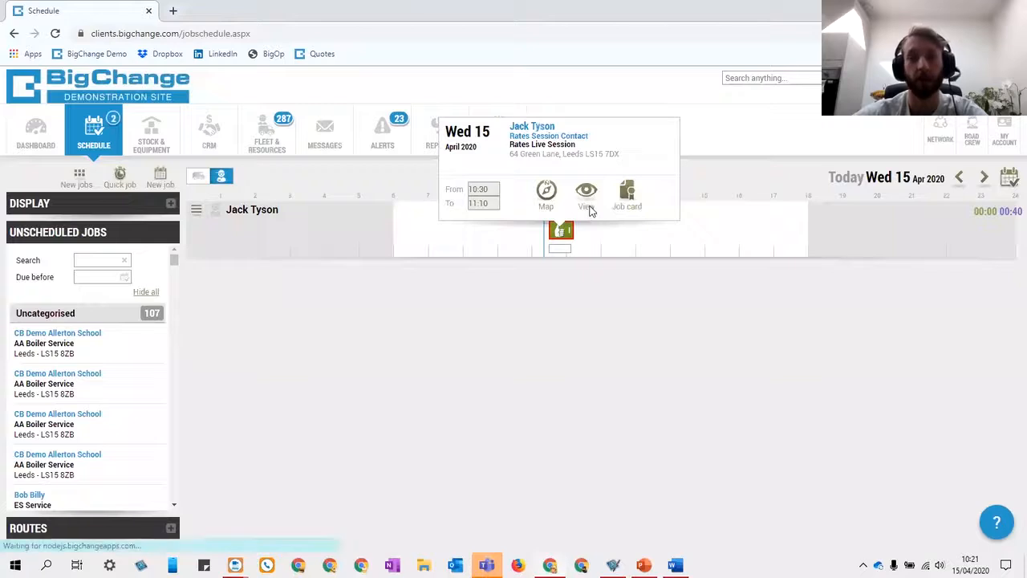
left_click(587, 205)
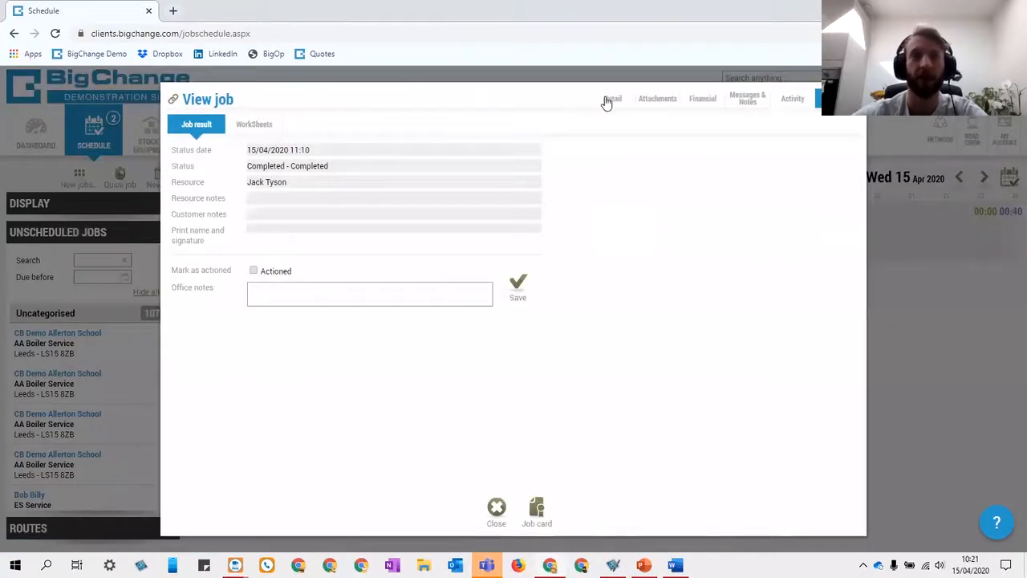
left_click(608, 100)
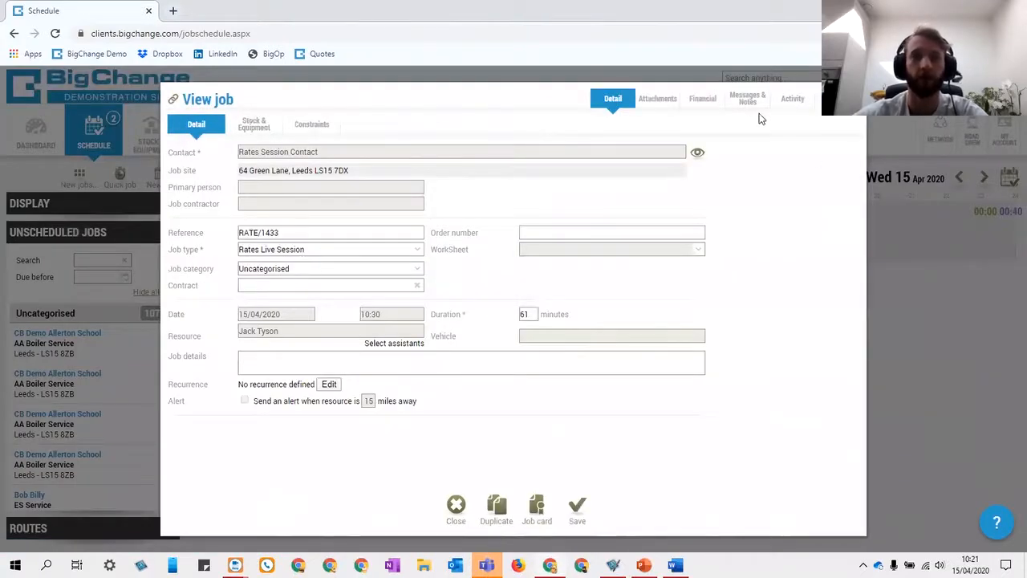
left_click(703, 100)
left_click(546, 232)
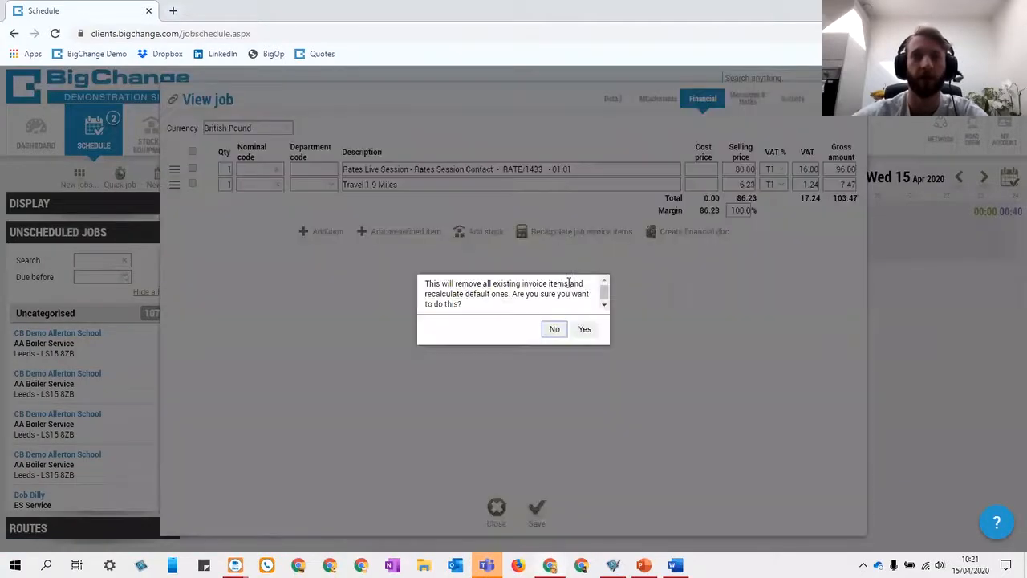
left_click(584, 329)
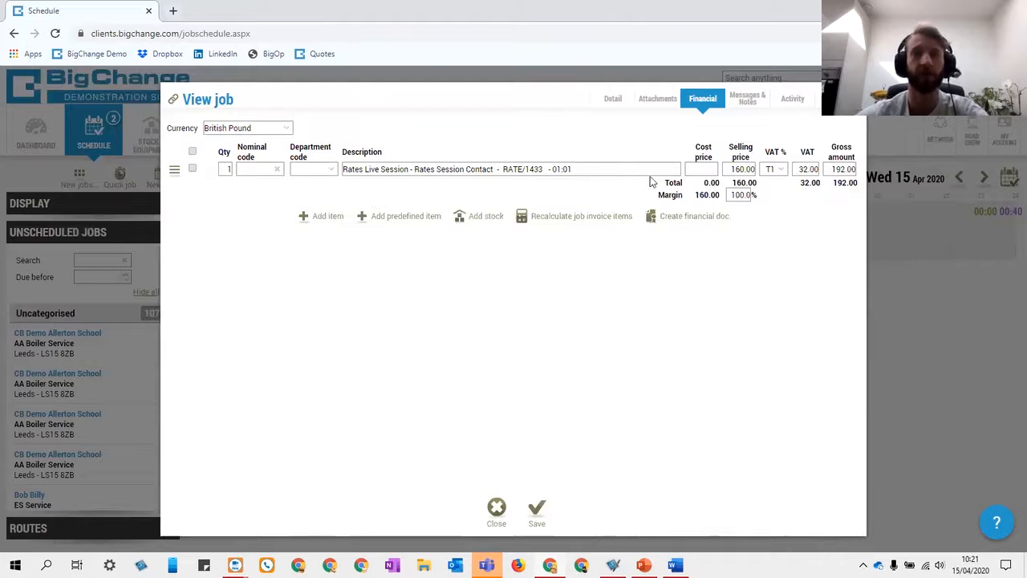
- Check the selling price of the recalculated session line and save the job
left_click_drag(729, 172, 750, 172)
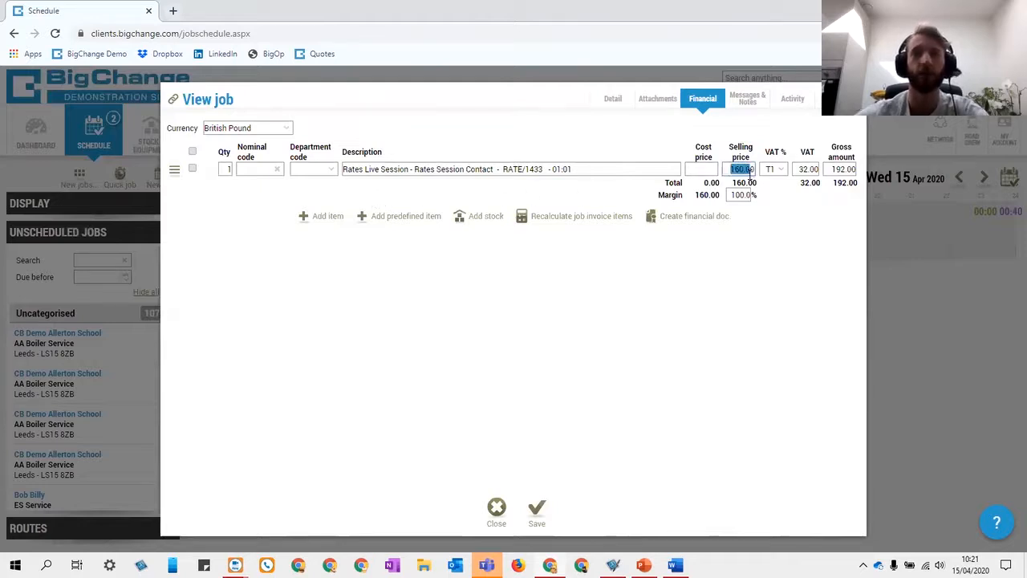
left_click(663, 300)
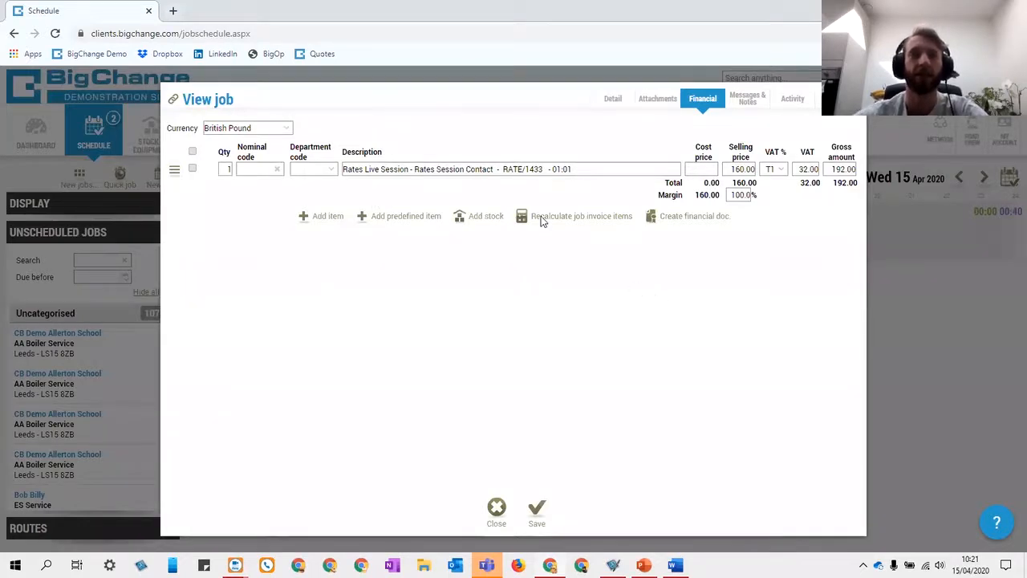
left_click(537, 507)
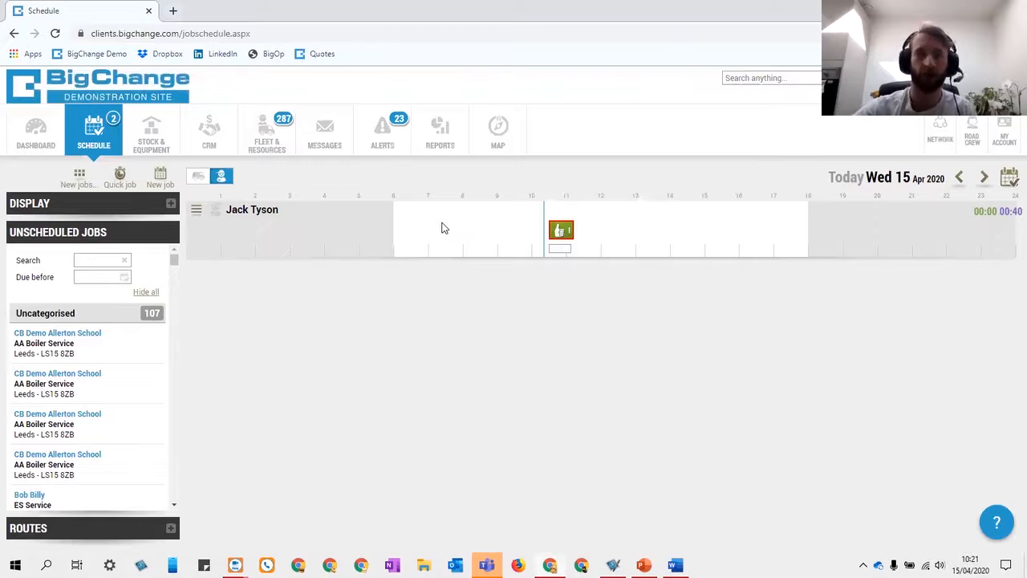
- Find the Rates Live Session job type in the account's schedule settings by searching "session" and open it for editing
left_click(1004, 132)
left_click(928, 235)
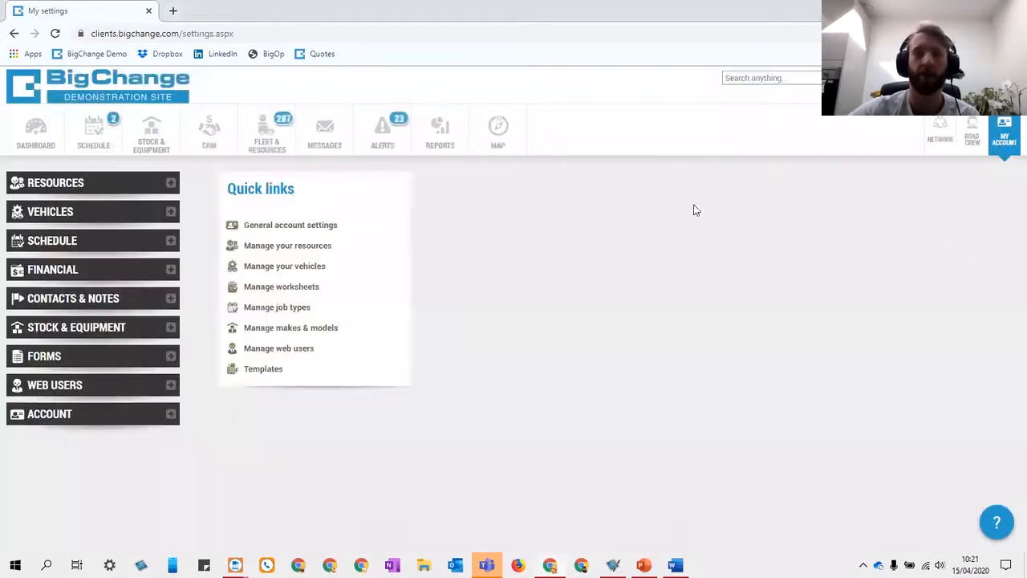
left_click(129, 240)
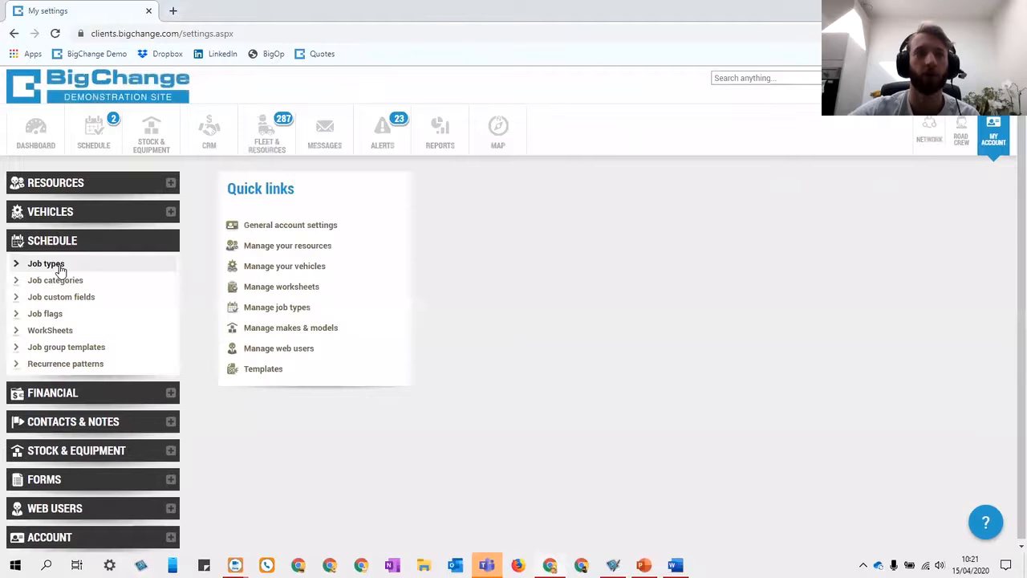
left_click(58, 267)
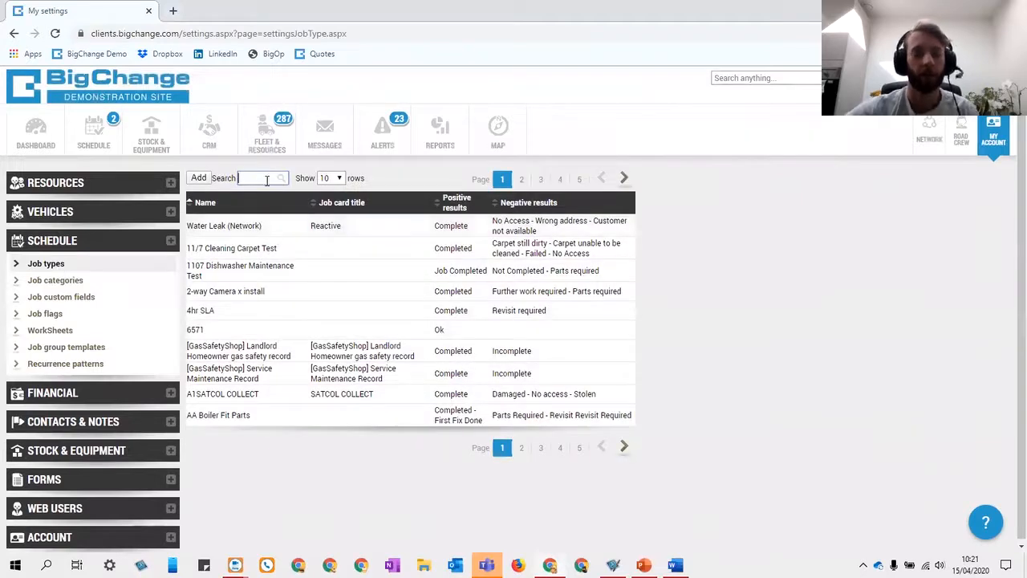
type("session")
left_click(283, 226)
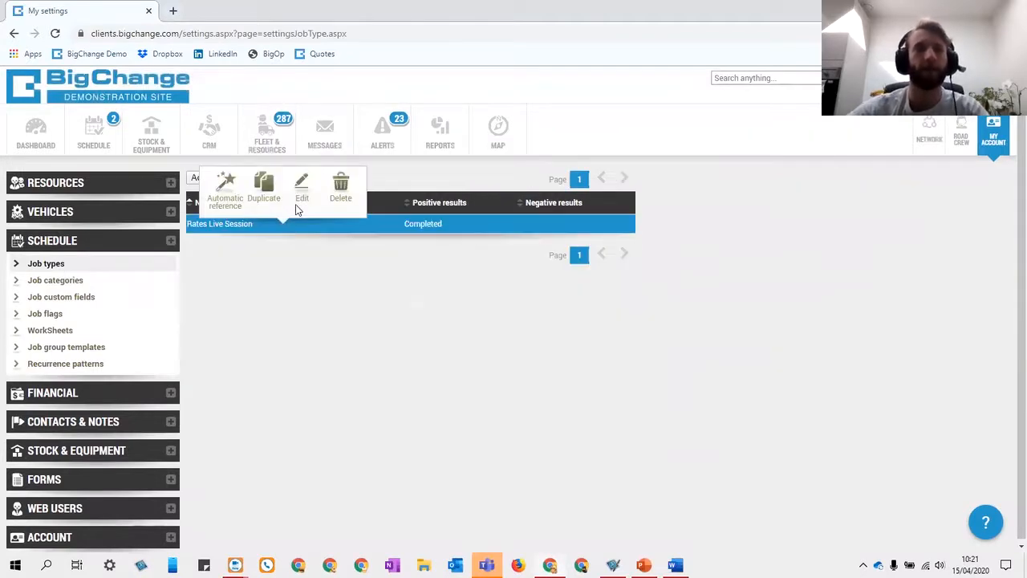
left_click(299, 194)
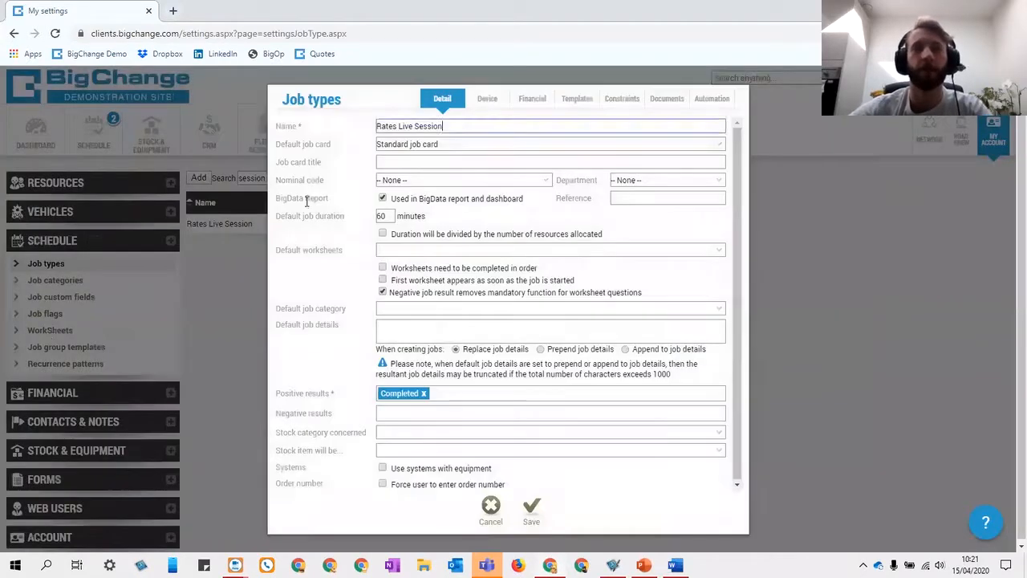
- Open the job type's weekday 08:00 to 18:00 rate and examine the option for overriding the contact's set rates
left_click(533, 103)
left_click(382, 219)
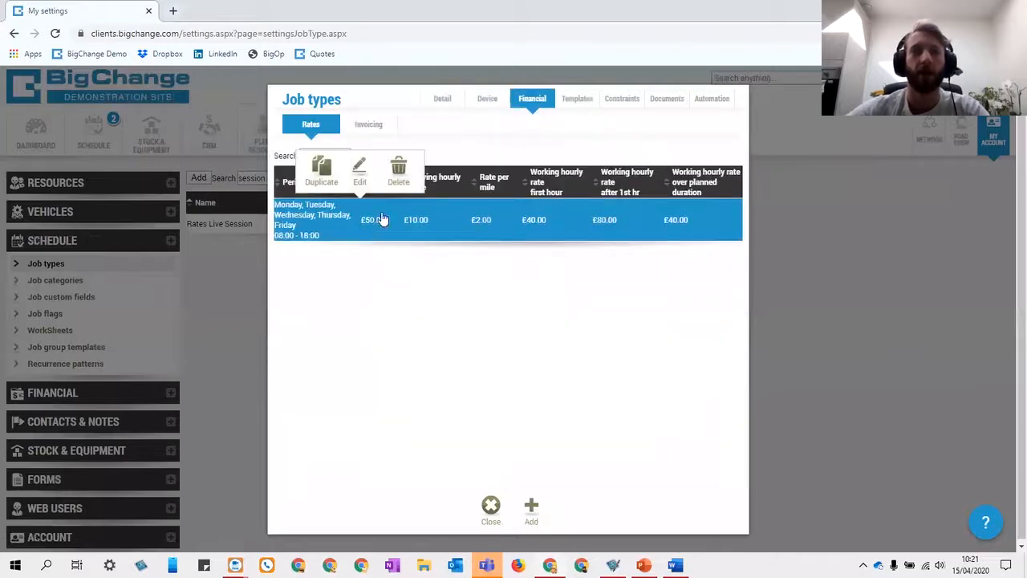
left_click(361, 181)
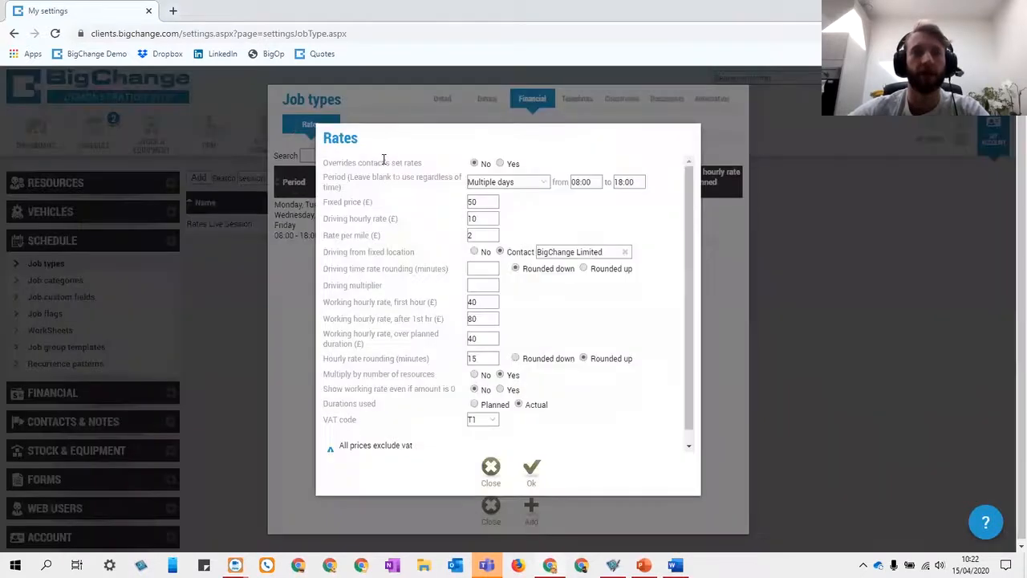
left_click_drag(324, 162, 426, 163)
left_click(426, 163)
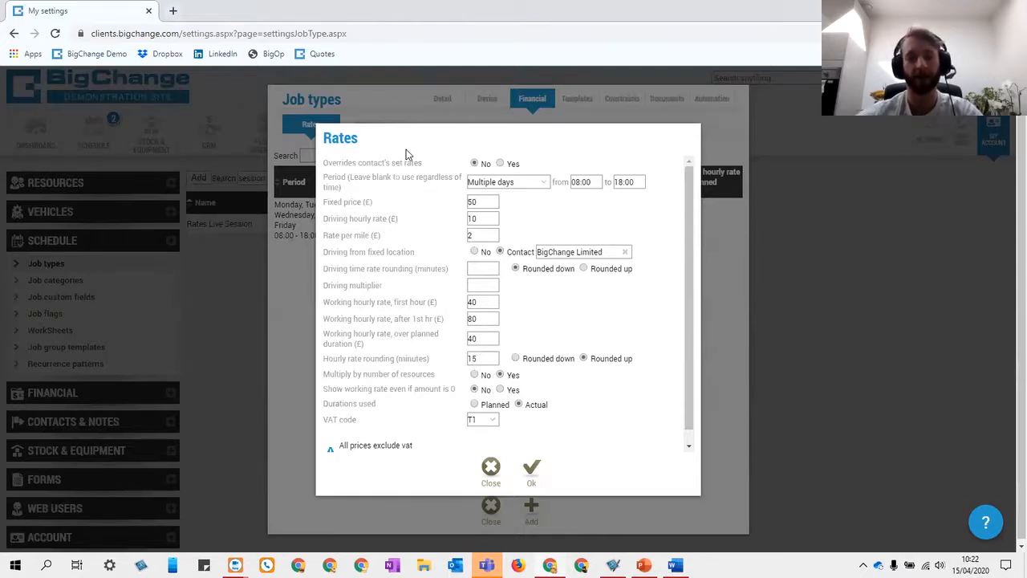
- Make the weekday 08:00 to 18:00 job type rate override the contact's set rates and save the Rates Live Session job type
left_click(500, 164)
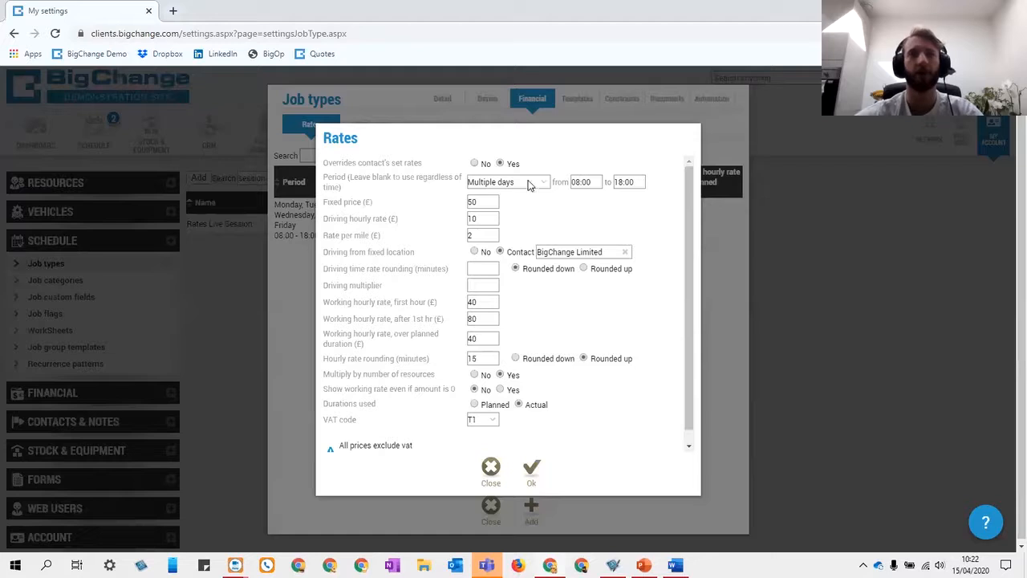
left_click(533, 466)
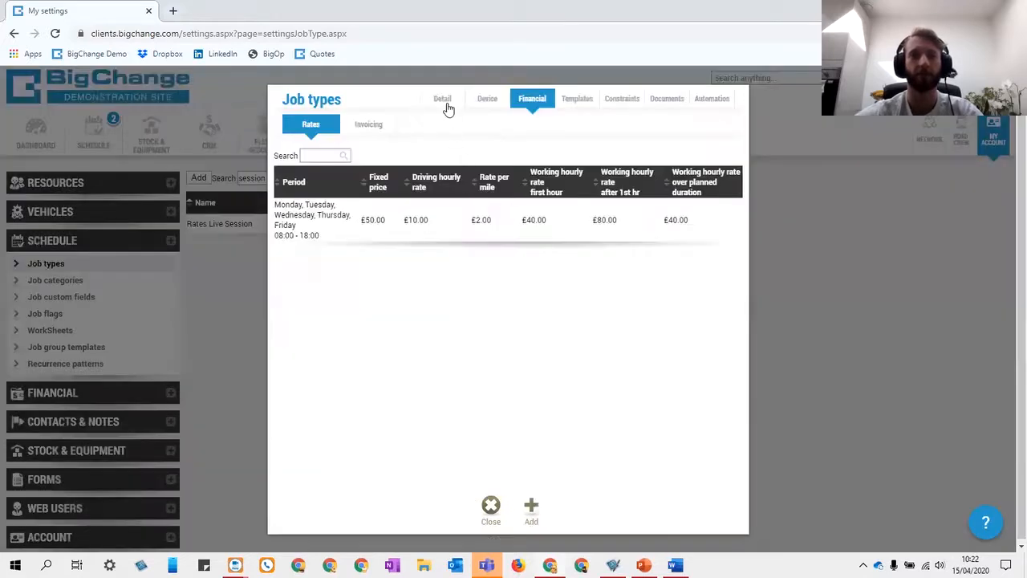
left_click(444, 103)
left_click(531, 513)
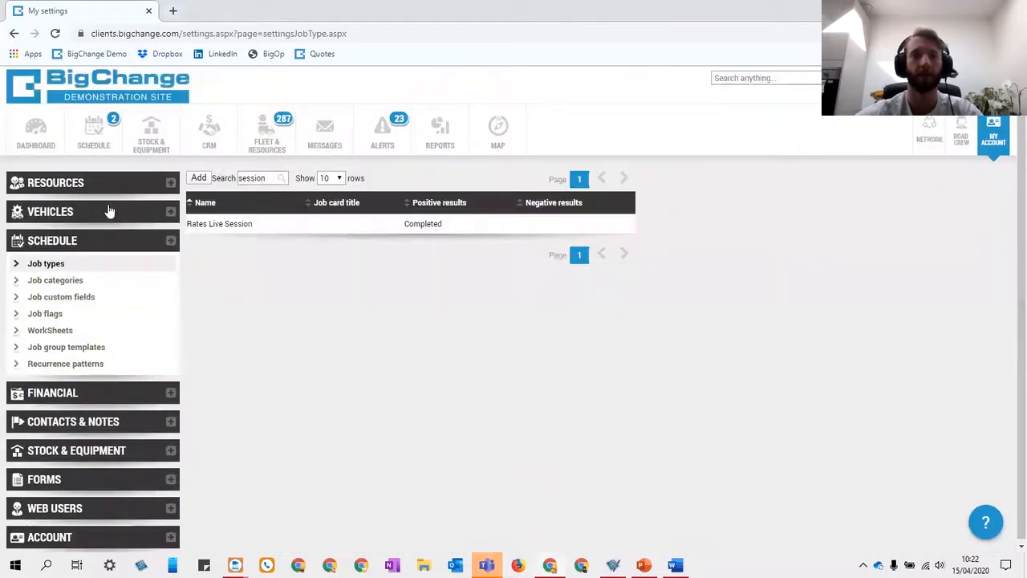
- Open the completed Rates Live Session job from the schedule and recalculate its invoice items, replacing the existing ones
left_click(101, 147)
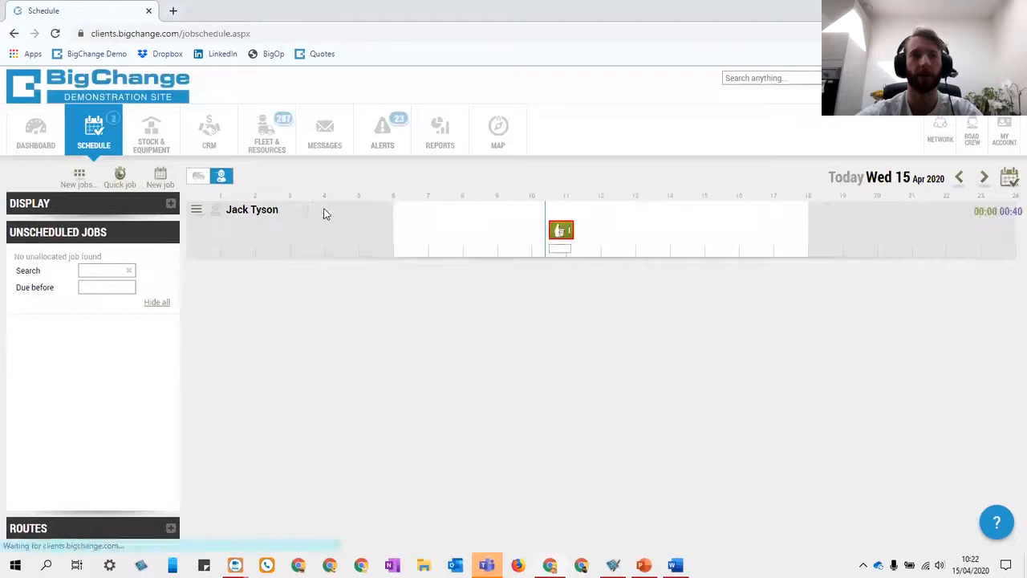
double_click(561, 231)
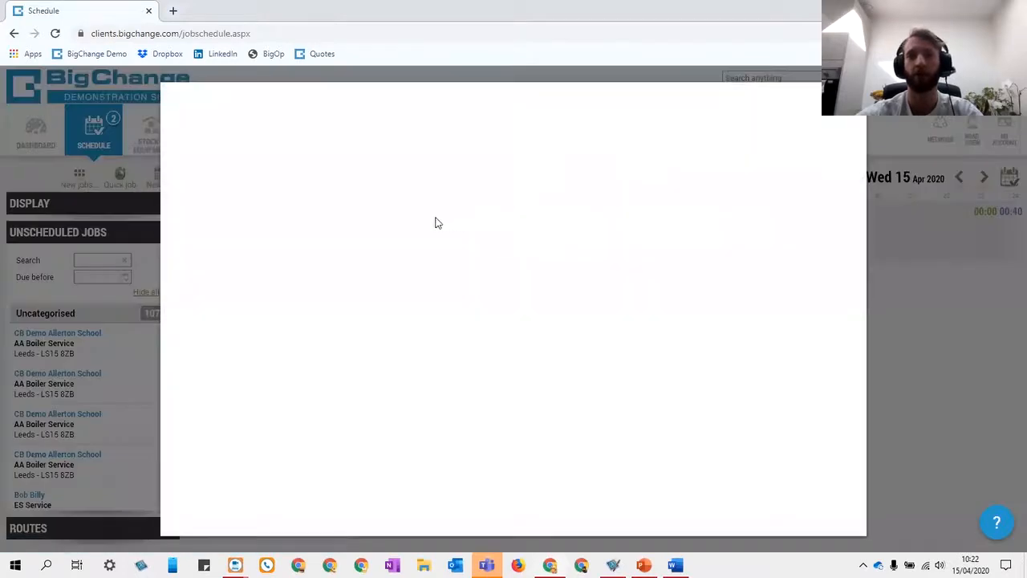
left_click(702, 100)
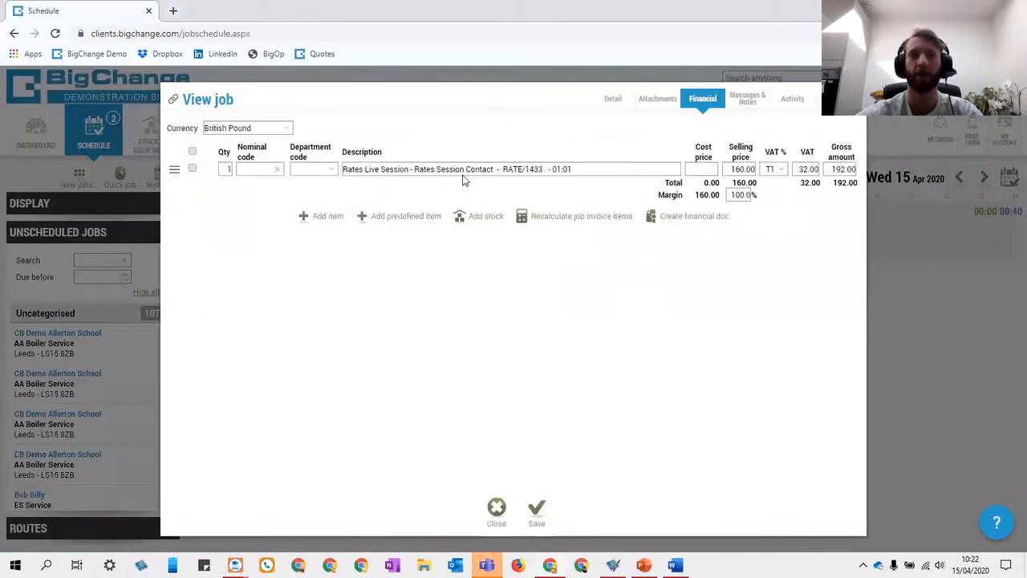
left_click(549, 216)
left_click(583, 330)
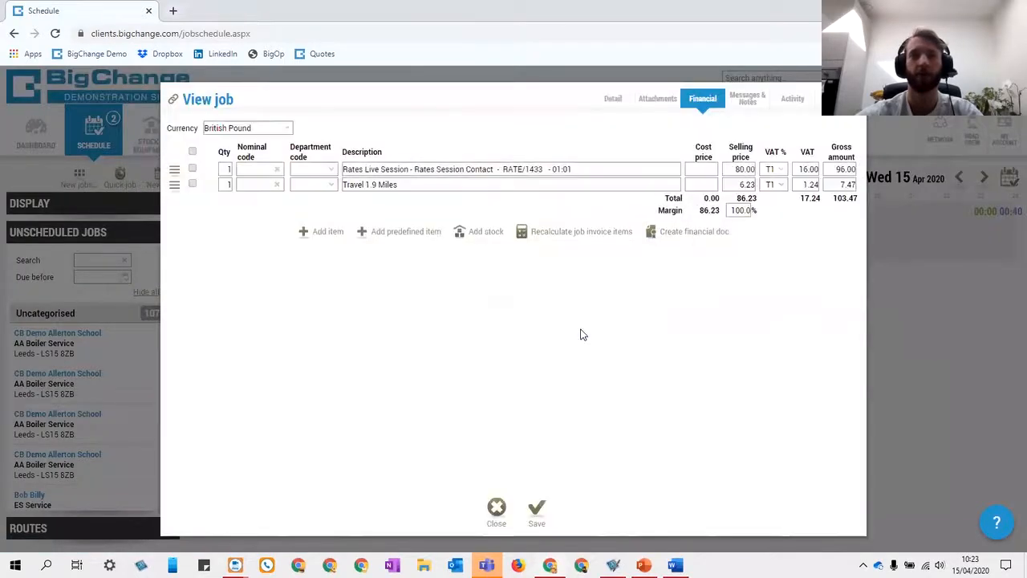
- Check the travel line among the recalculated invoice items and close the job
left_click(432, 185)
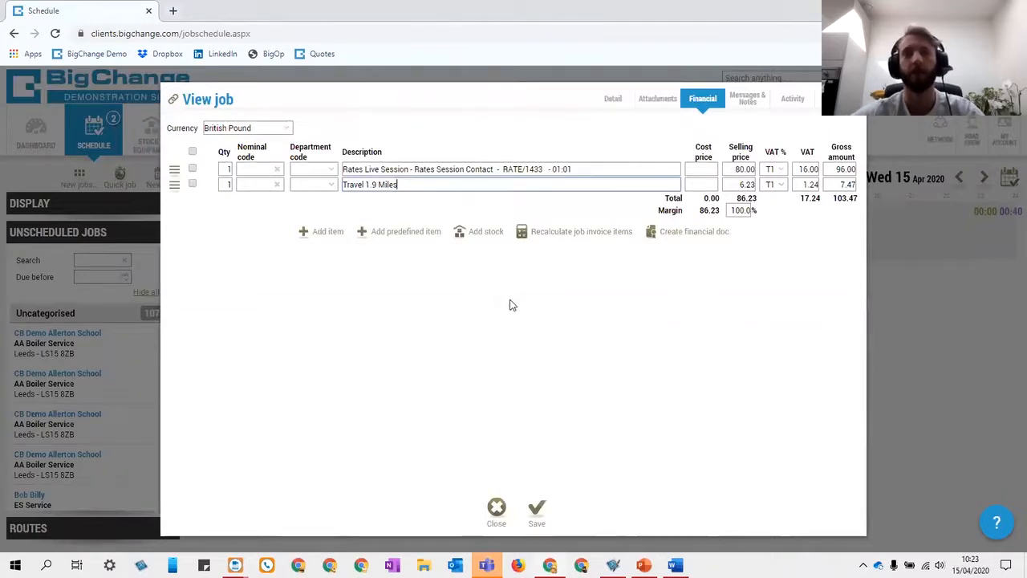
left_click(888, 298)
left_click(585, 357)
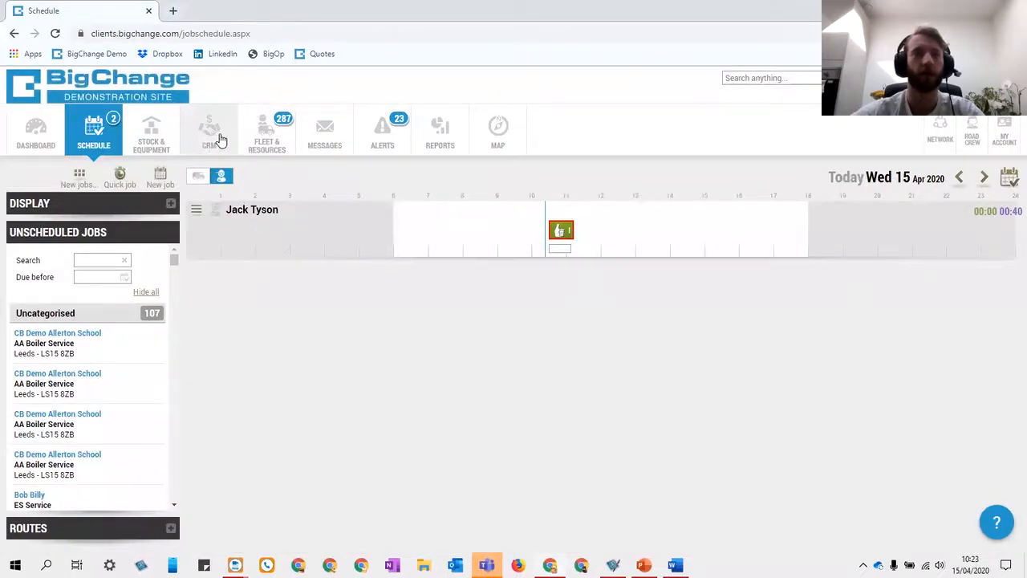
- Open Rates Session Contact for editing from the CRM contacts and bring up its financial rates with the discounts and markups section
left_click(221, 140)
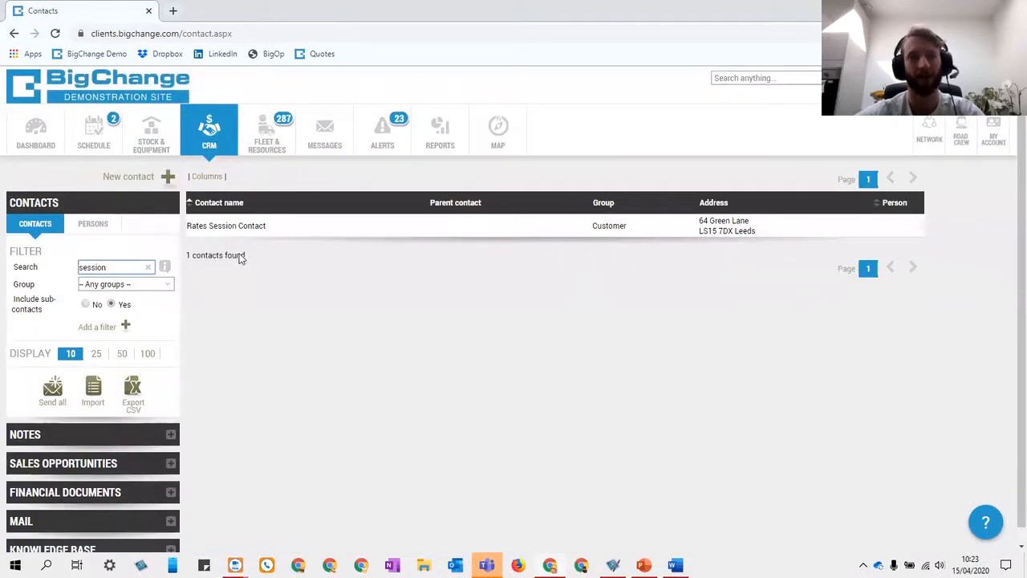
left_click(257, 234)
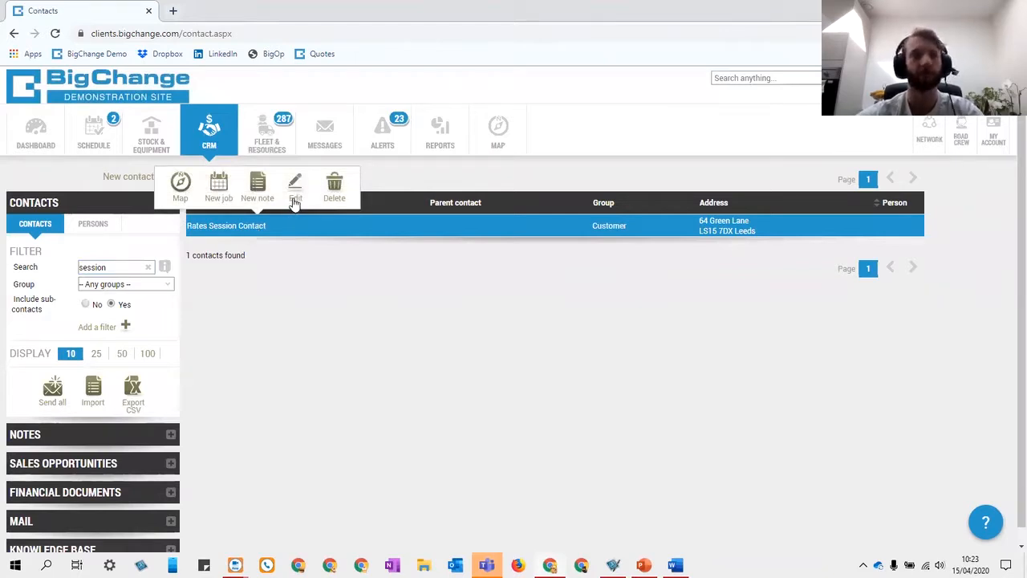
left_click(295, 202)
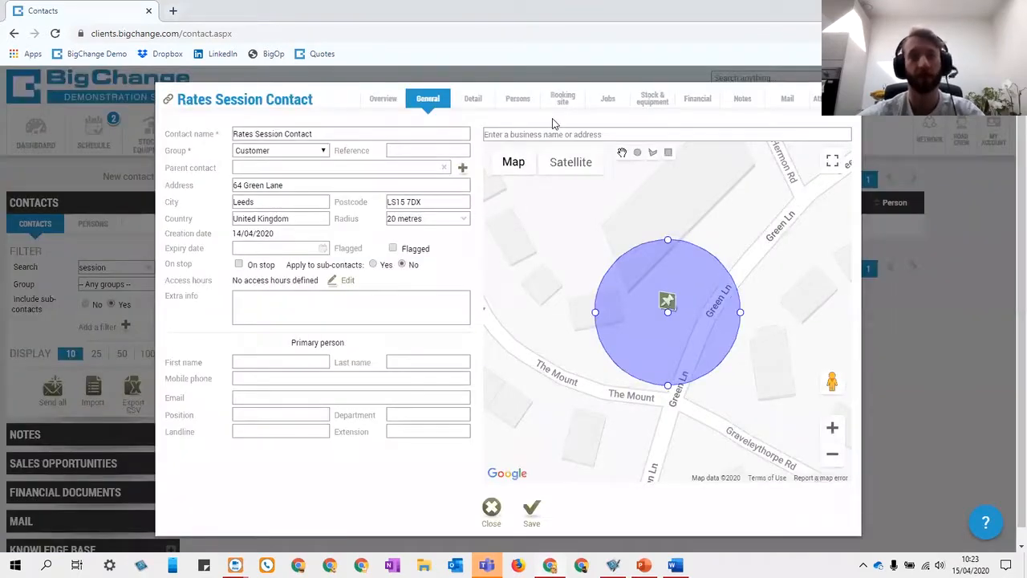
left_click(694, 112)
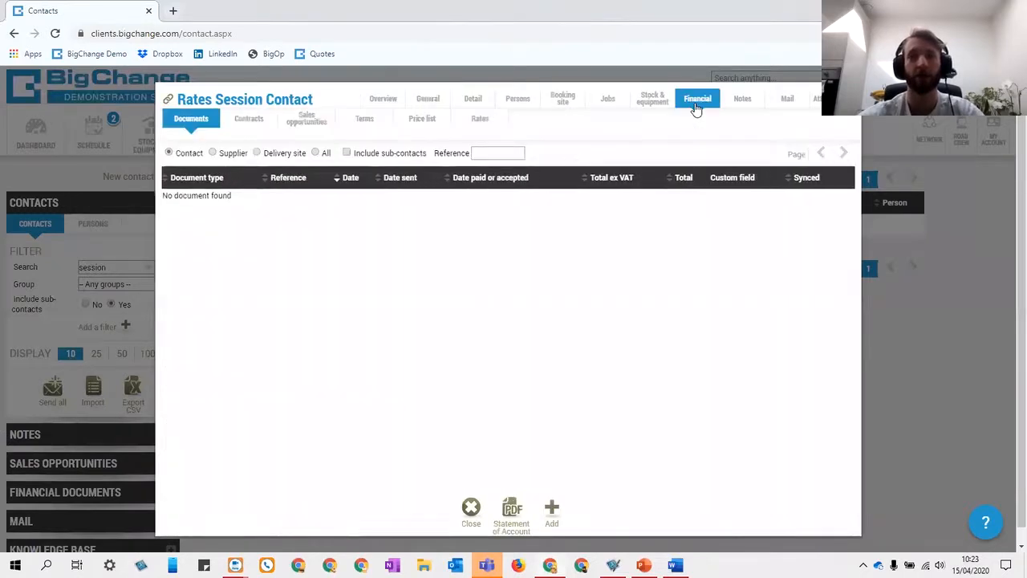
left_click(487, 119)
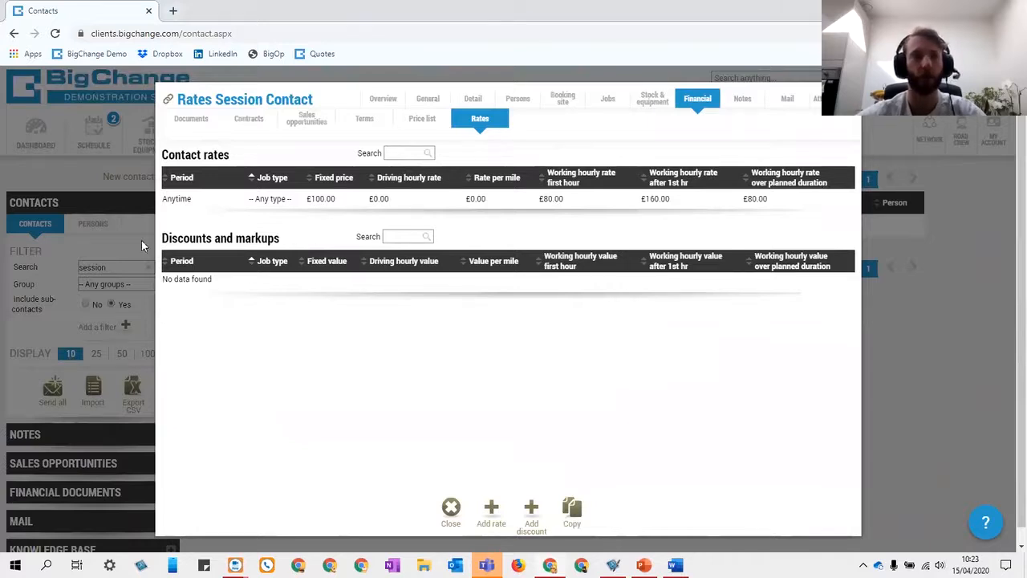
mouse_move(162, 238)
left_mouse_down()
mouse_move(269, 240)
mouse_move(170, 239)
left_mouse_up()
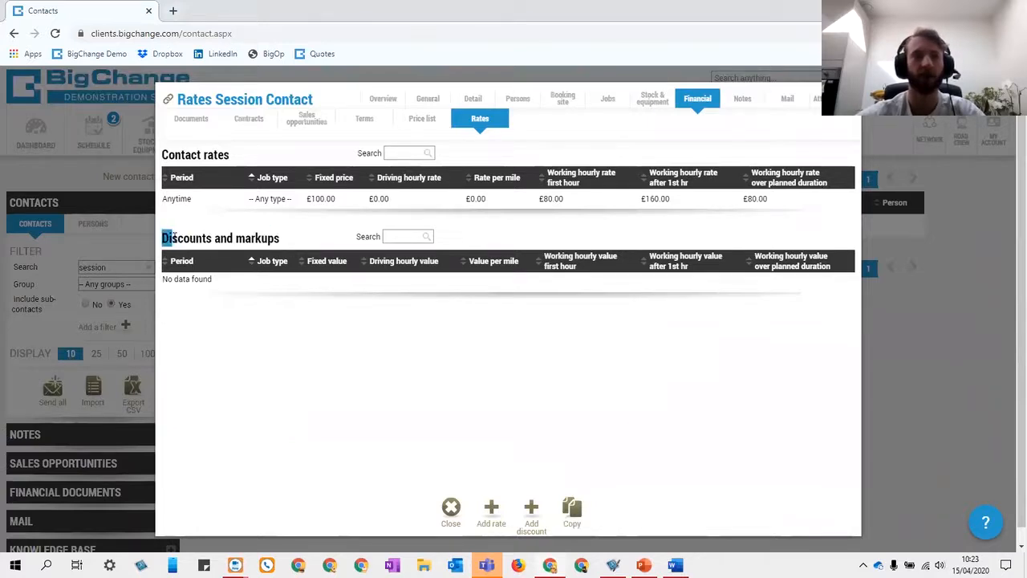
left_click(307, 313)
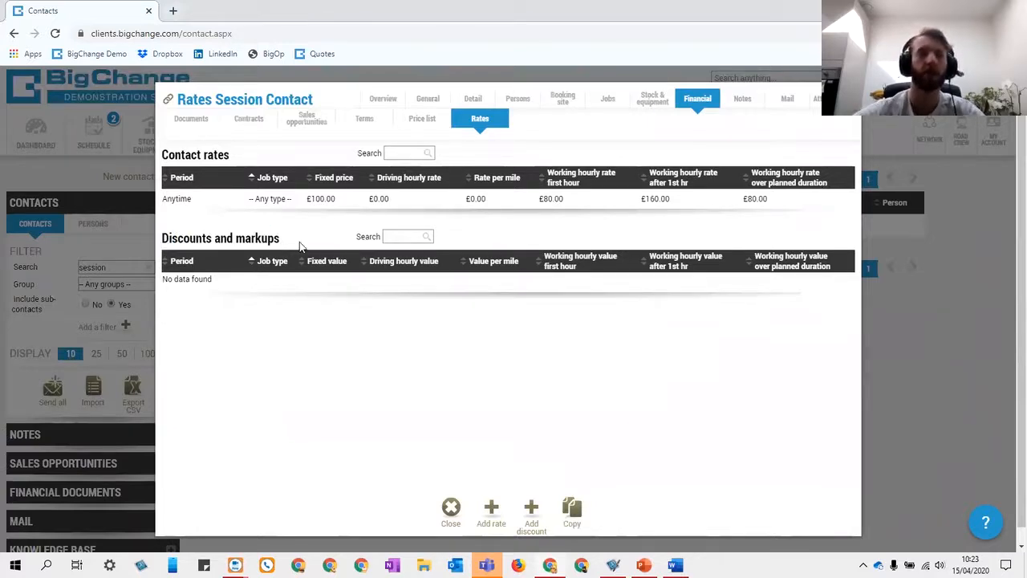
- Create a discount for any job type with no set period, giving the fixed value -50%
left_click(530, 510)
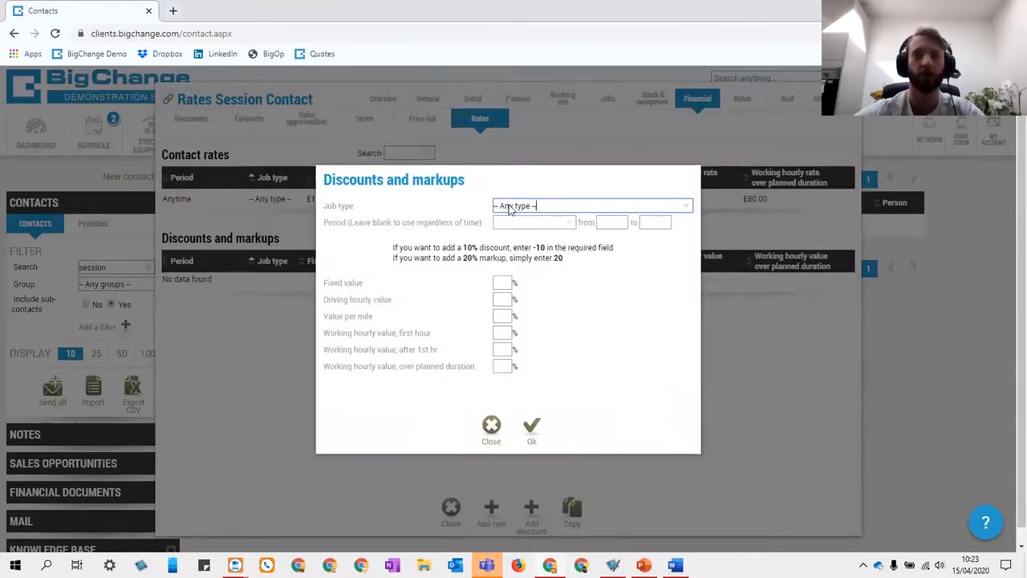
left_click(556, 223)
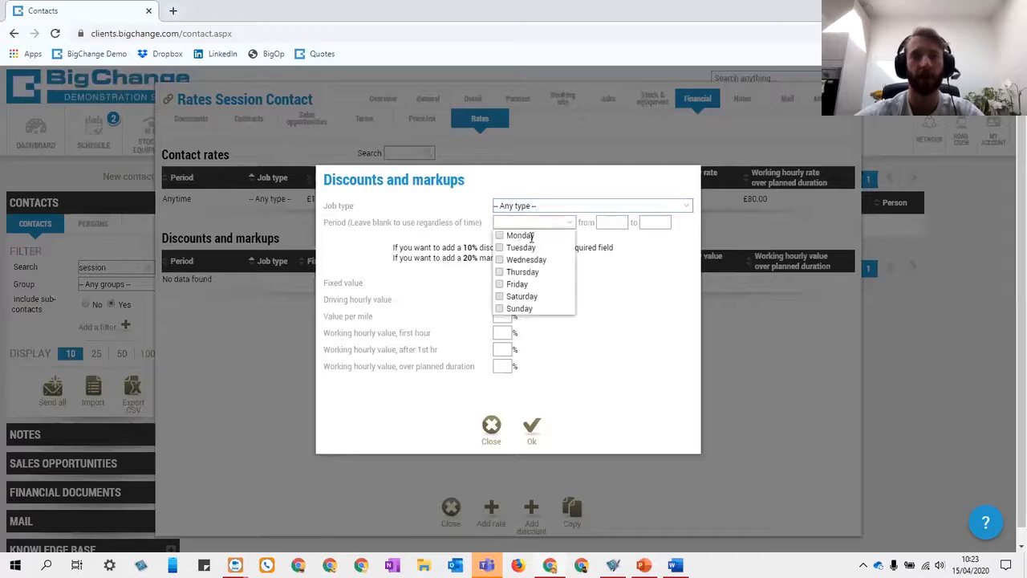
left_click(607, 278)
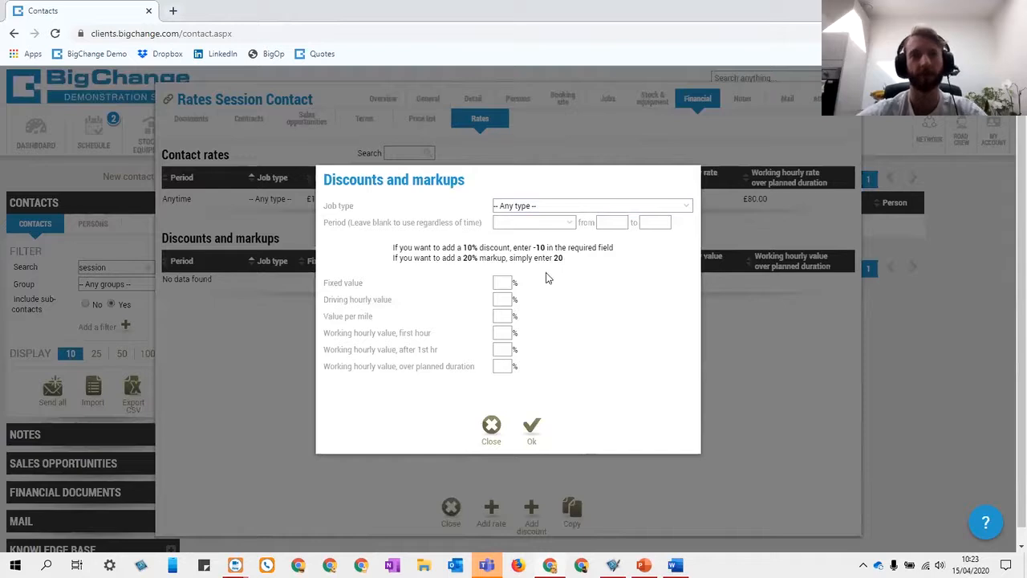
left_click(504, 283)
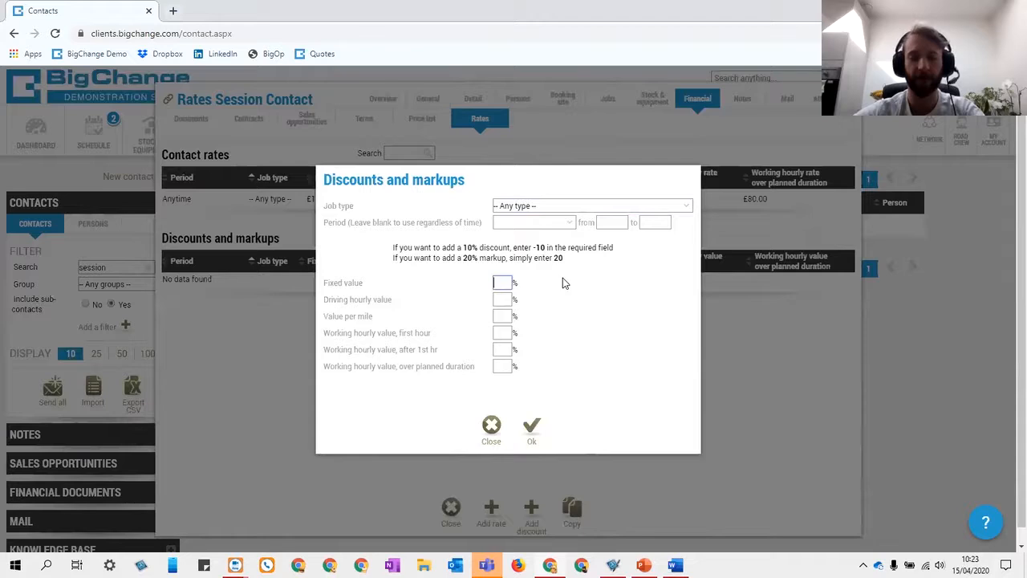
type("-50")
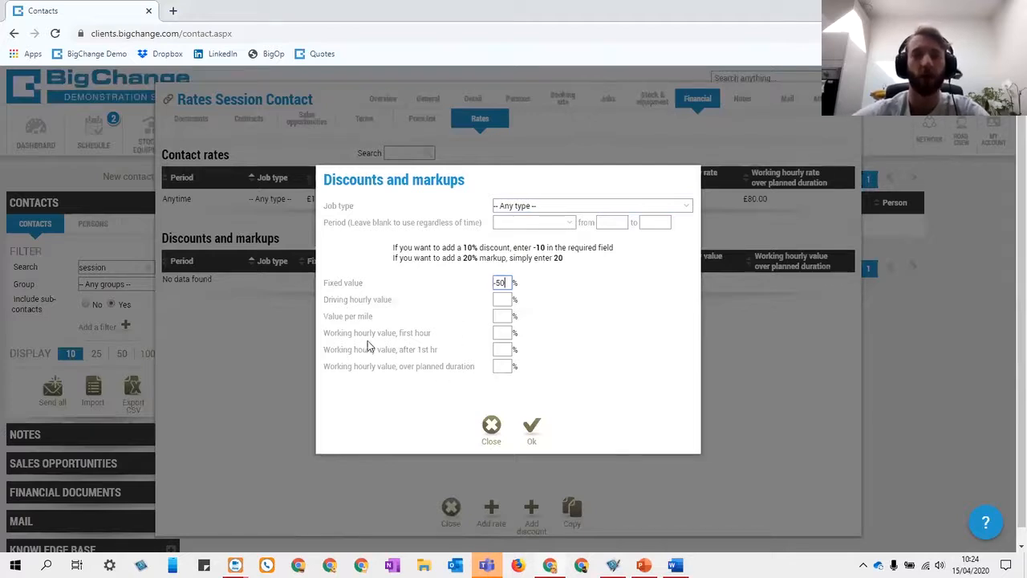
- Try 20% markups on the first-hour, after-first-hour and over-planned-duration working hourly values, and clear them again
left_click(504, 331)
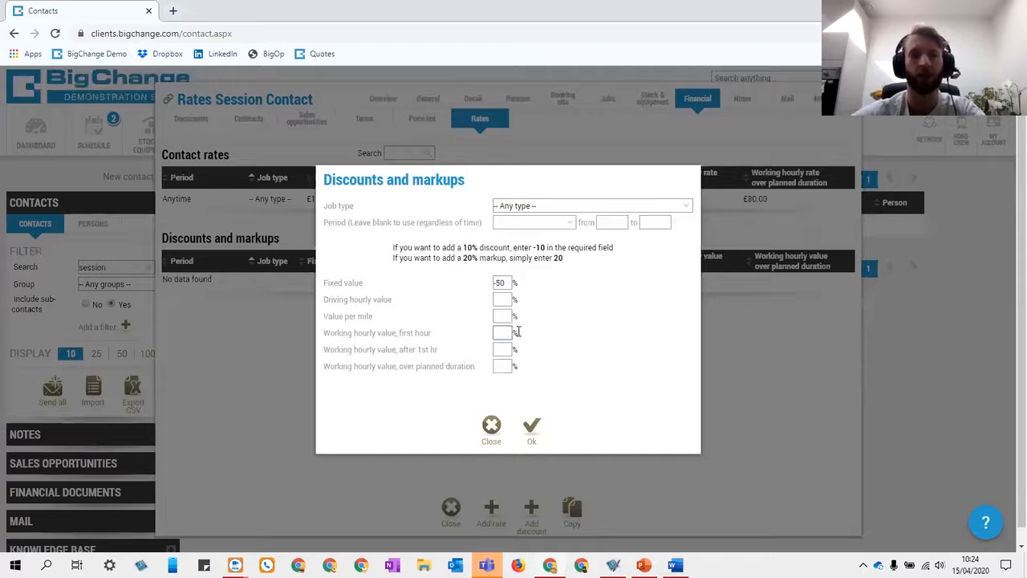
type("20")
left_click(504, 348)
type("20")
left_click(505, 366)
type("20")
double_click(508, 365)
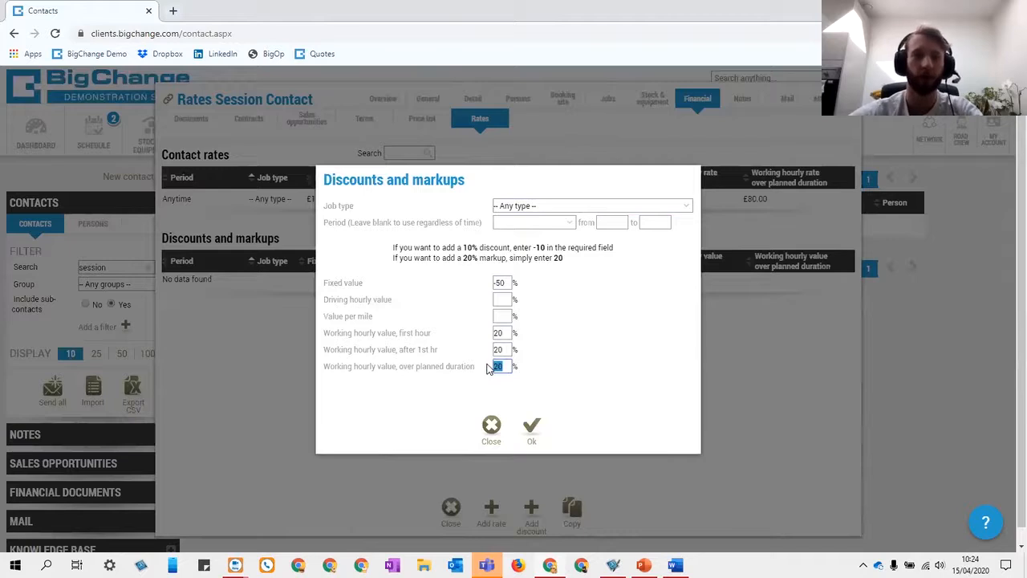
key("BackSpace")
double_click(501, 349)
key("BackSpace")
double_click(499, 333)
key("BackSpace")
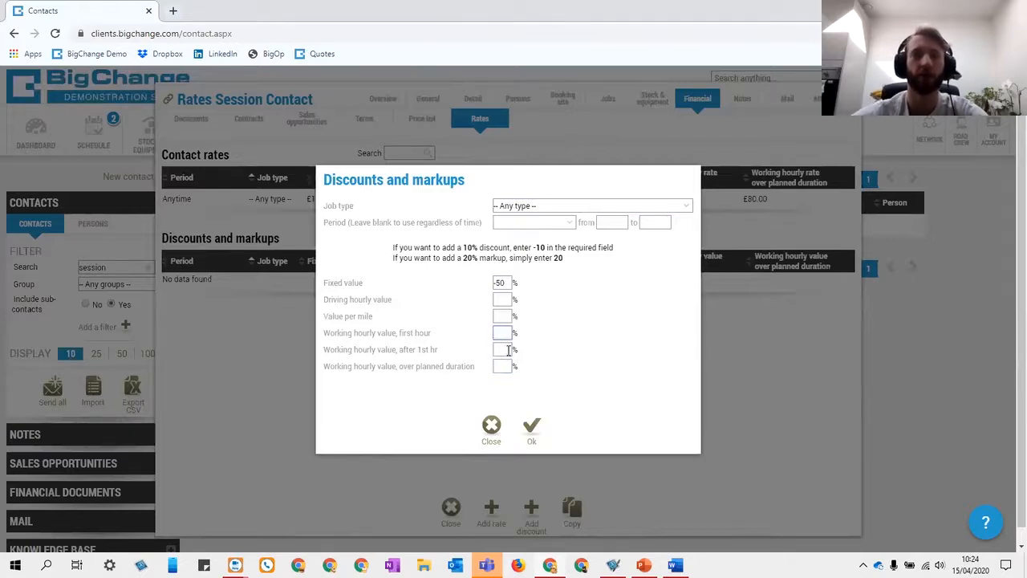
- Confirm the discount entry, delete the contact's Anytime rate for any job type, and save the contact
left_click(532, 425)
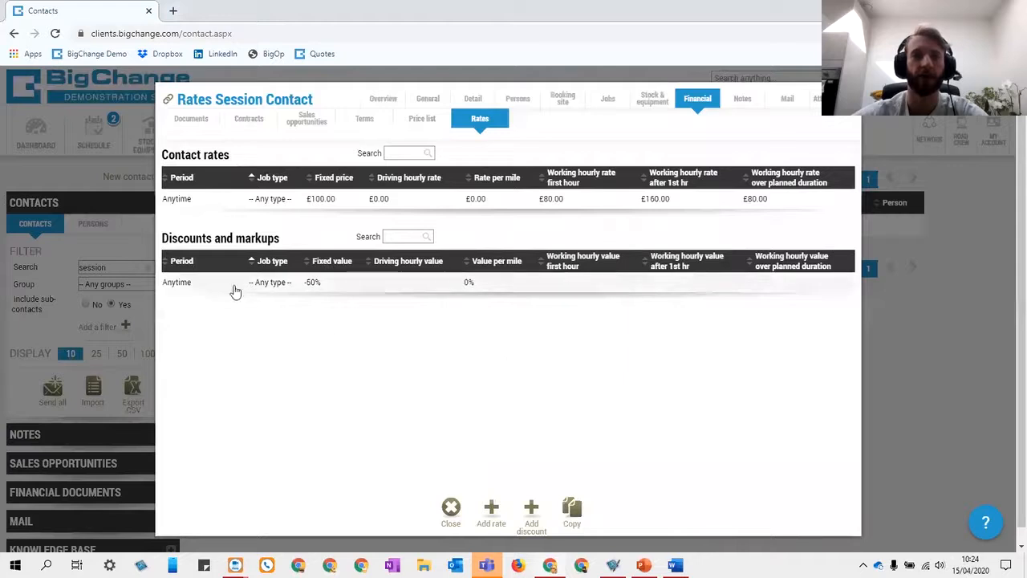
left_click(424, 201)
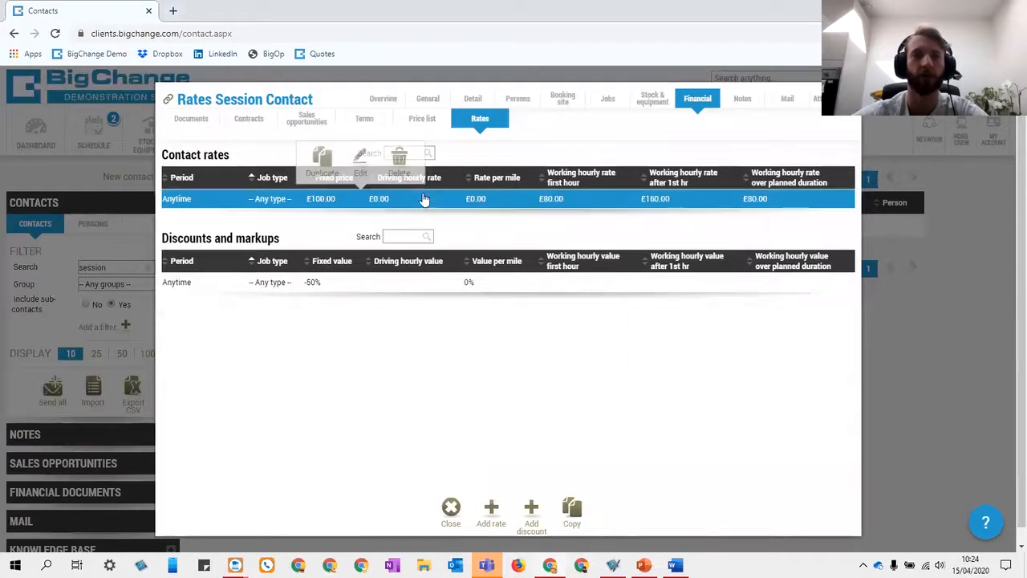
left_click(405, 159)
left_click(578, 329)
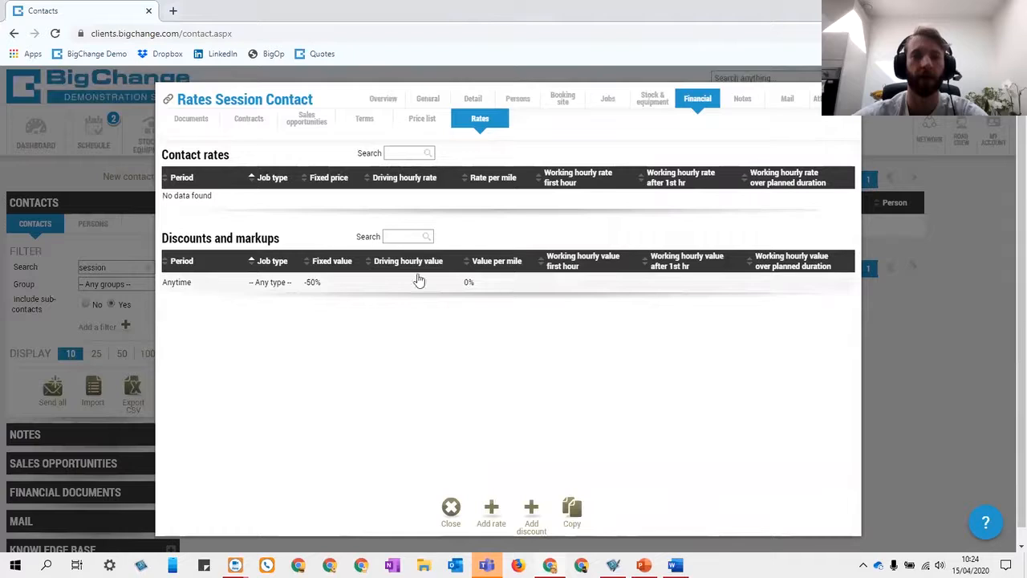
left_click(431, 100)
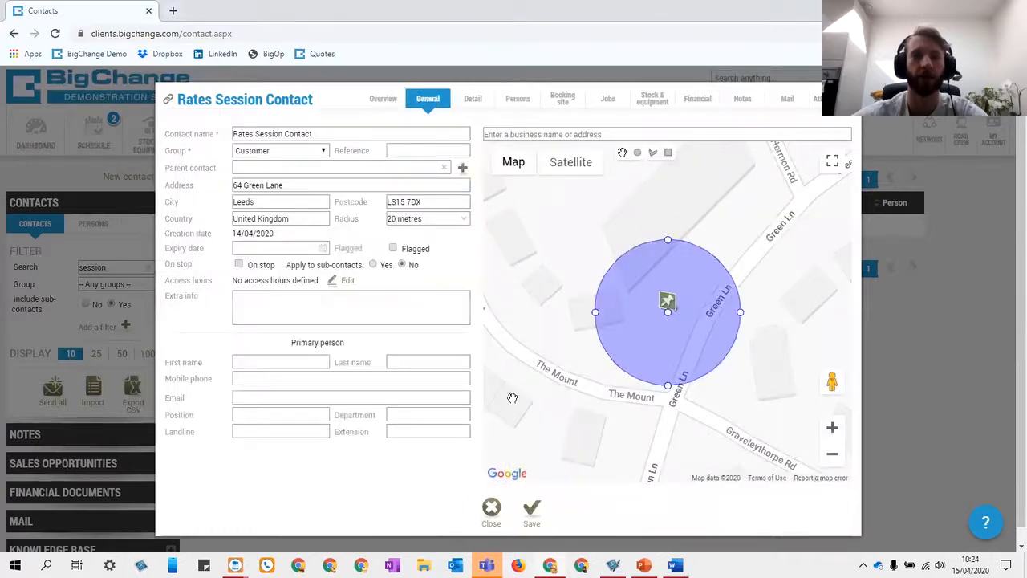
left_click(536, 507)
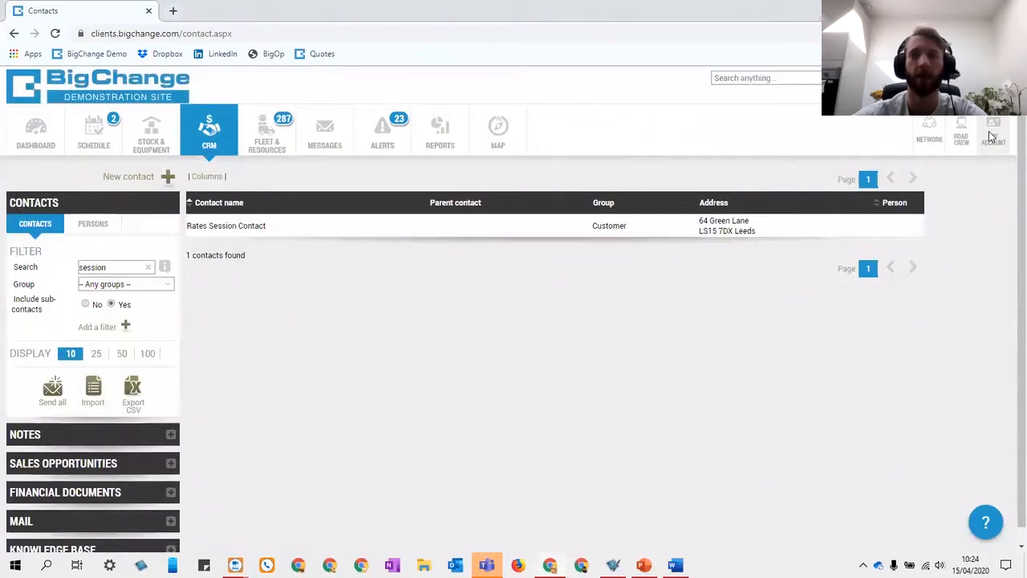
- Return to the job types in the account's administration, find Rates Live Session by searching "session", and open it for editing
left_click(992, 134)
left_click(916, 239)
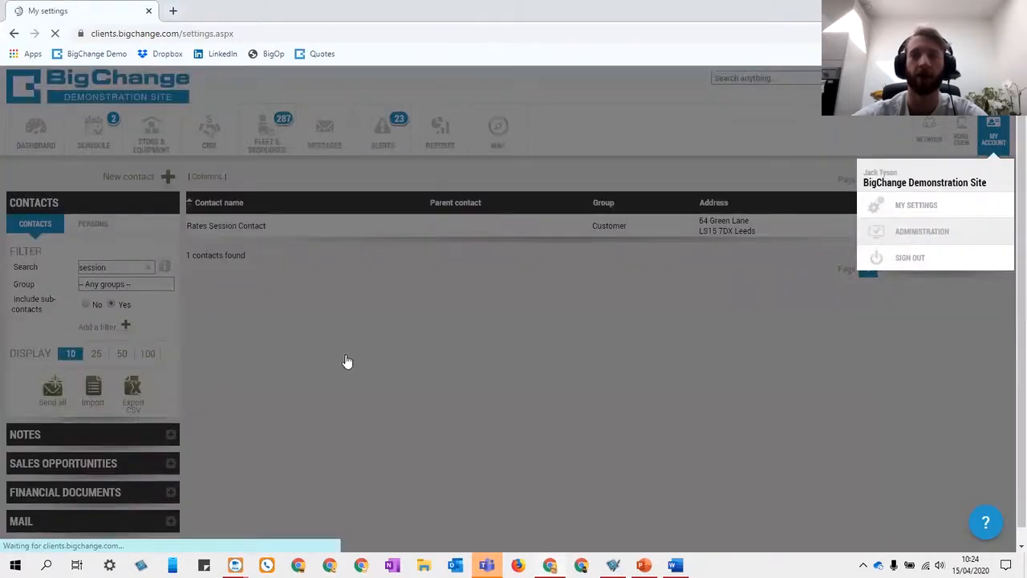
left_click(56, 243)
left_click(58, 266)
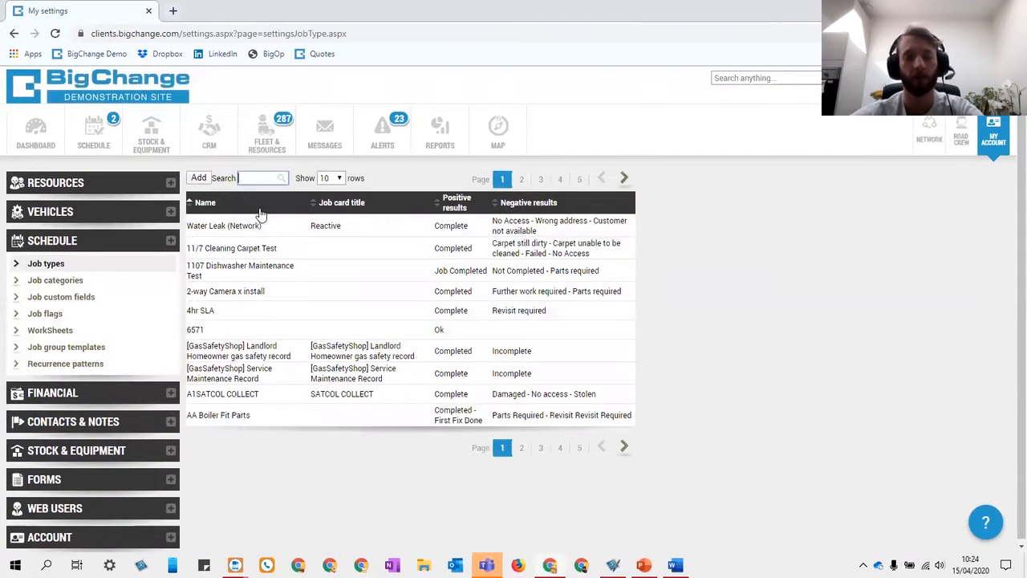
type("session")
left_click(267, 225)
left_click(286, 195)
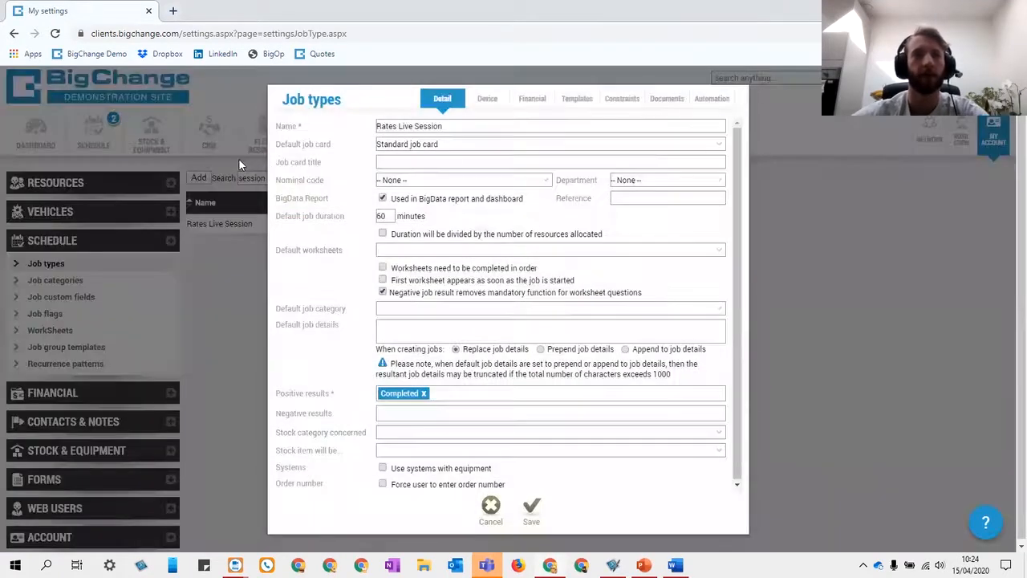
- Set the job type's Monday-to-Friday 08:00 to 18:00 rate not to override the contact's set rates, and save the job type
left_click(532, 101)
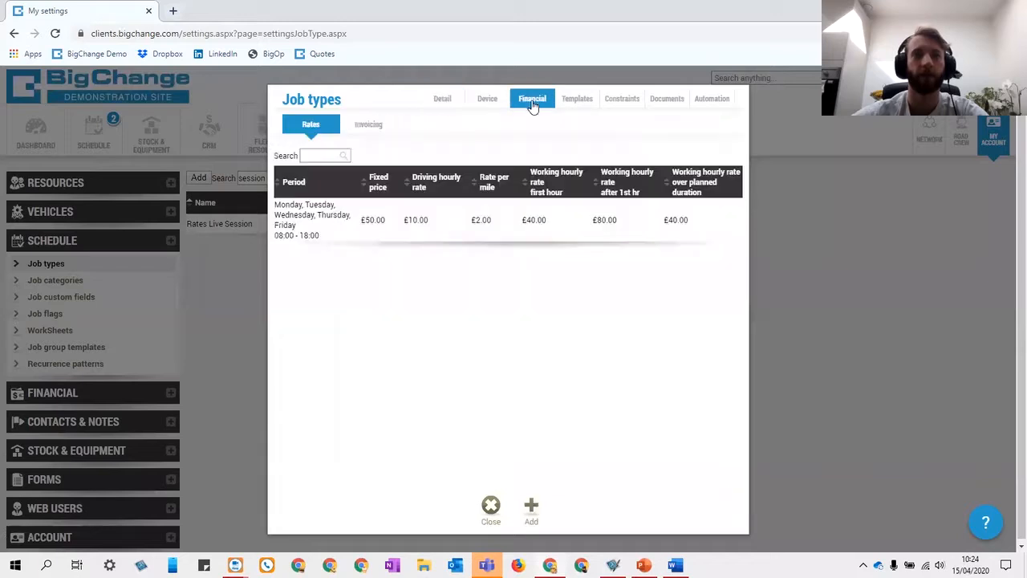
left_click(368, 233)
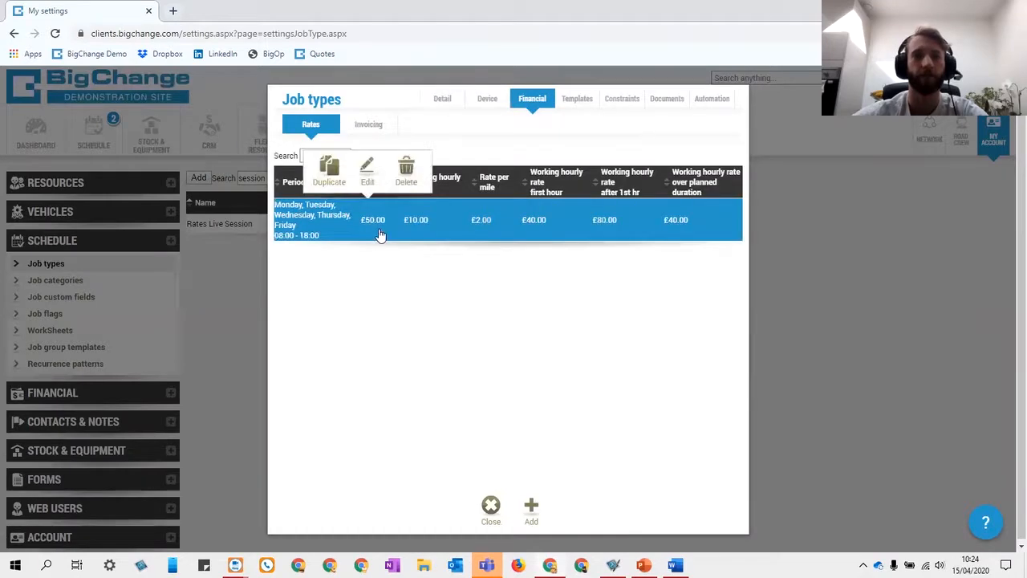
left_click(367, 180)
left_click(474, 163)
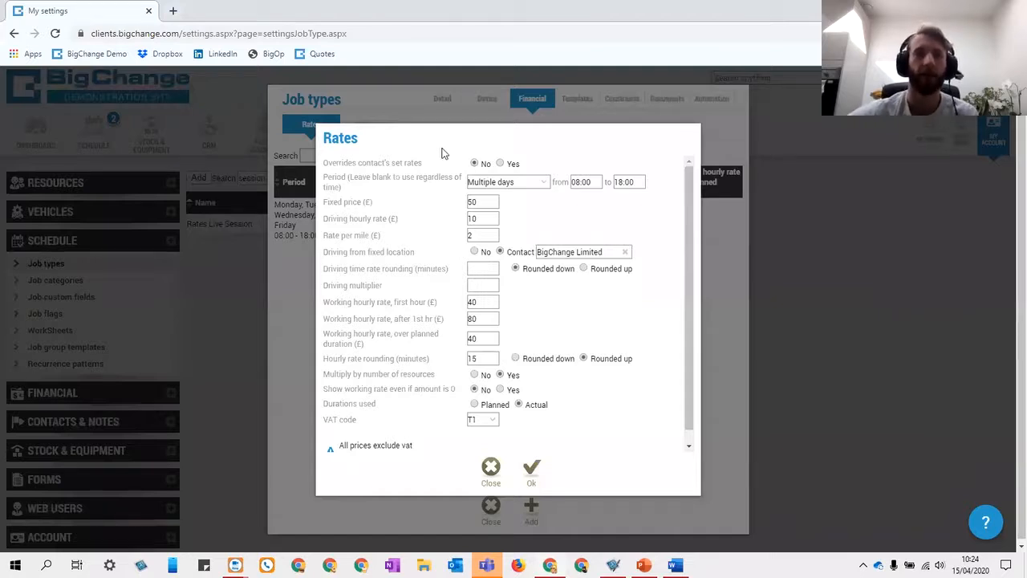
left_click(531, 468)
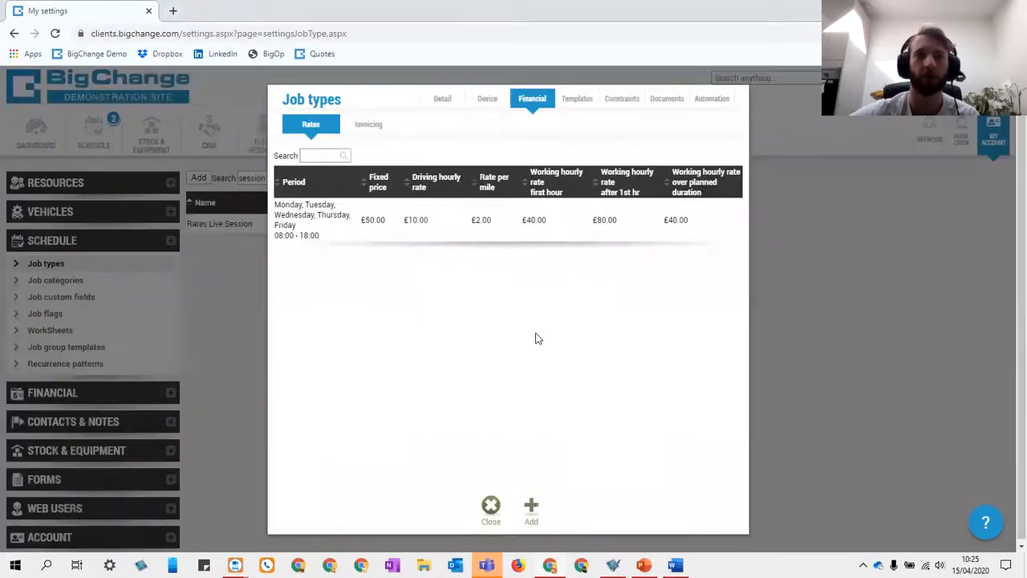
left_click(480, 101)
left_click(532, 509)
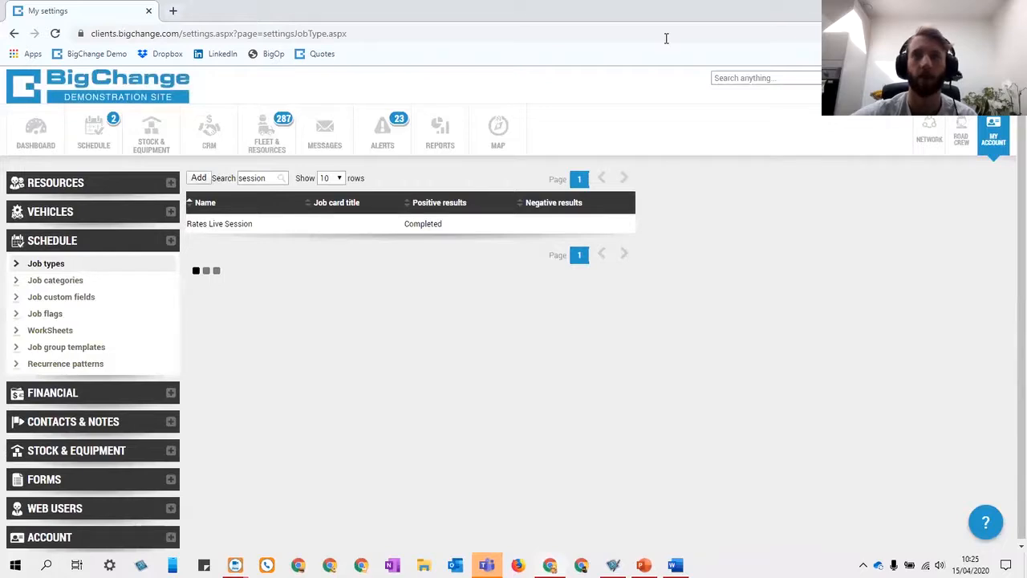
- Open the completed job on today's schedule and show its financial lines
left_click(97, 138)
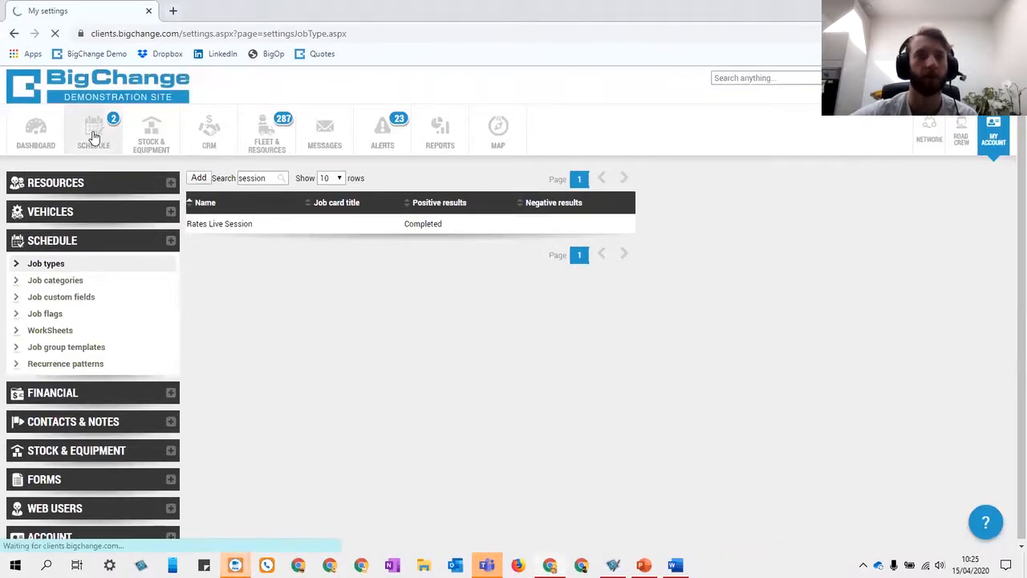
mouse_move(235, 564)
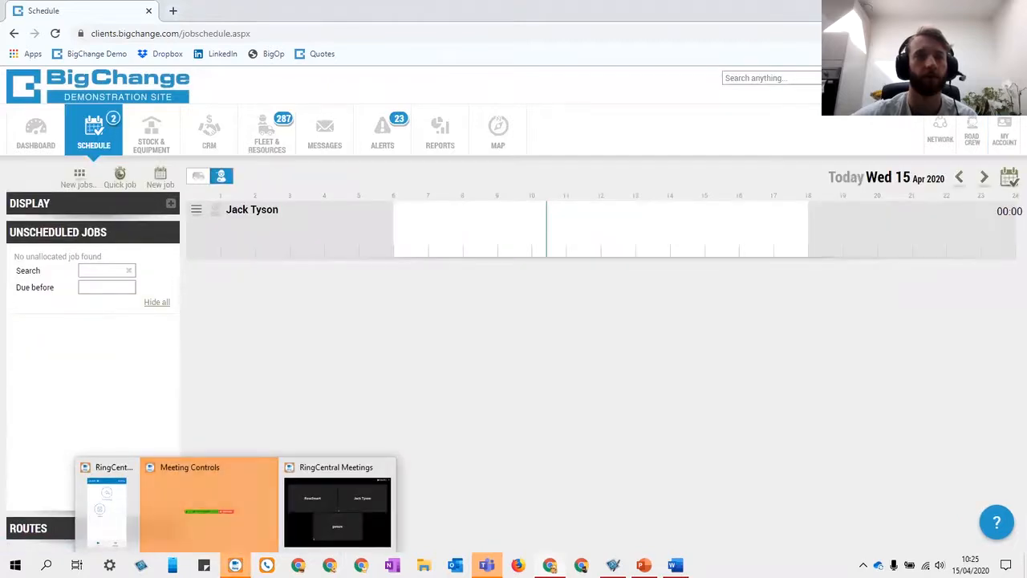
mouse_move(244, 524)
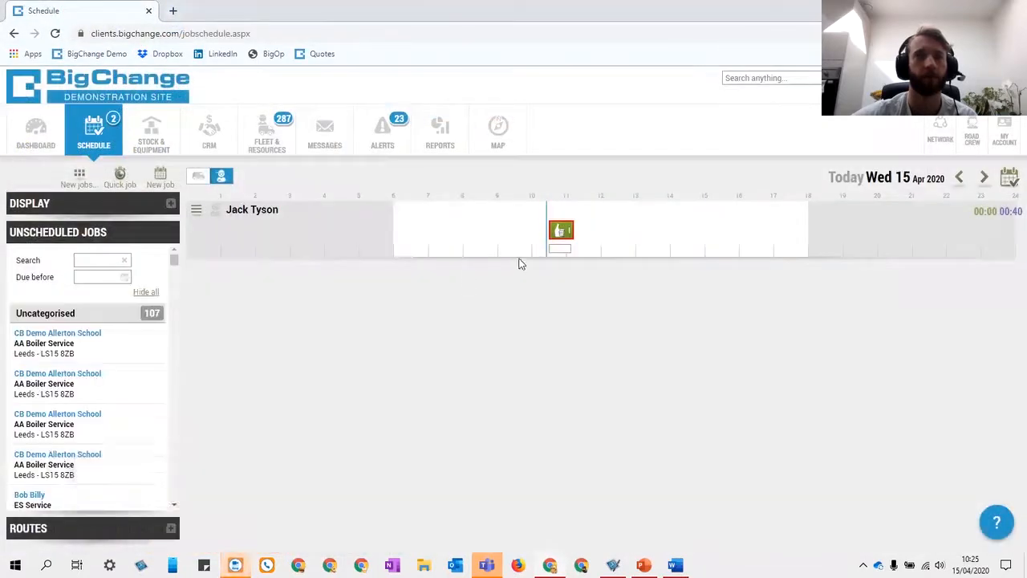
mouse_move(566, 230)
left_click(589, 207)
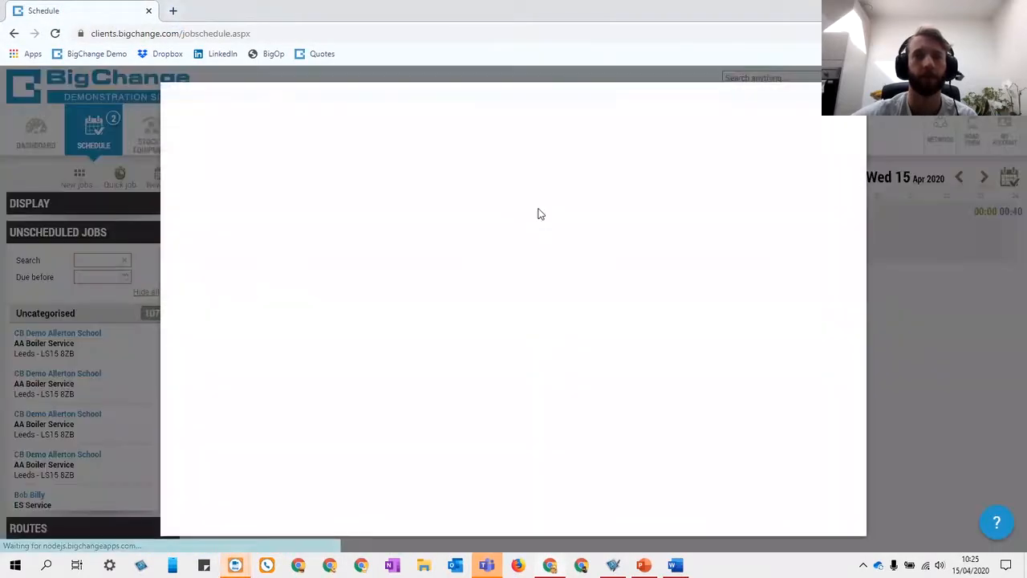
left_click(708, 104)
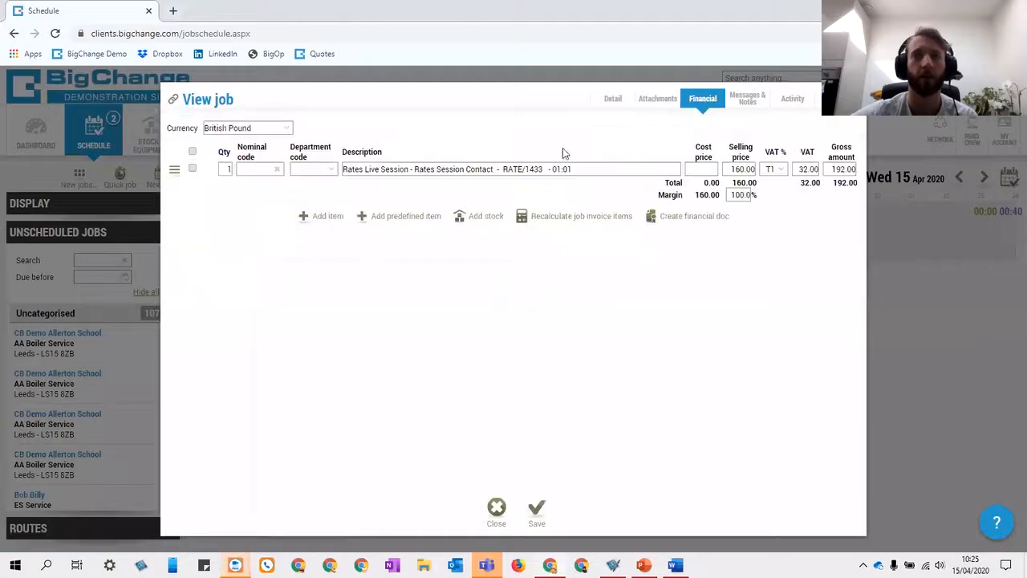
- Recalculate the job's invoice items, review the new selling prices, and save the job from its details
left_click_drag(732, 169, 751, 171)
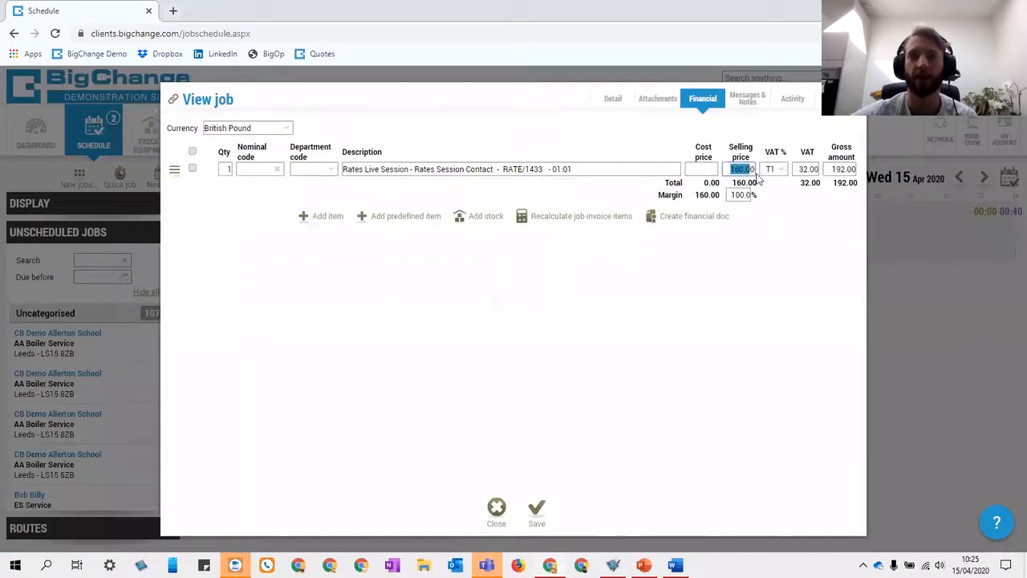
left_click(565, 217)
left_click(584, 330)
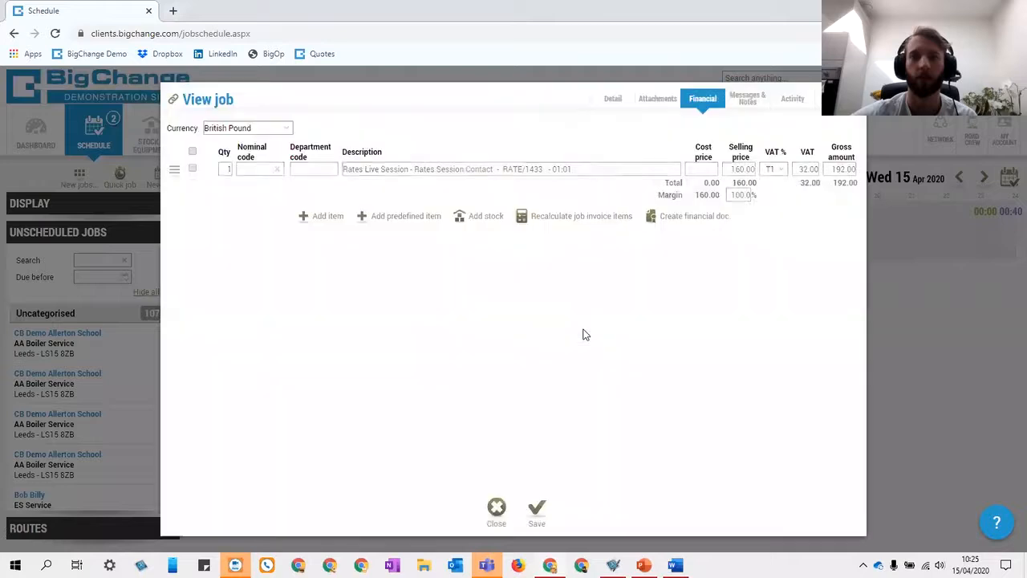
left_click_drag(748, 169, 774, 173)
left_click(765, 134)
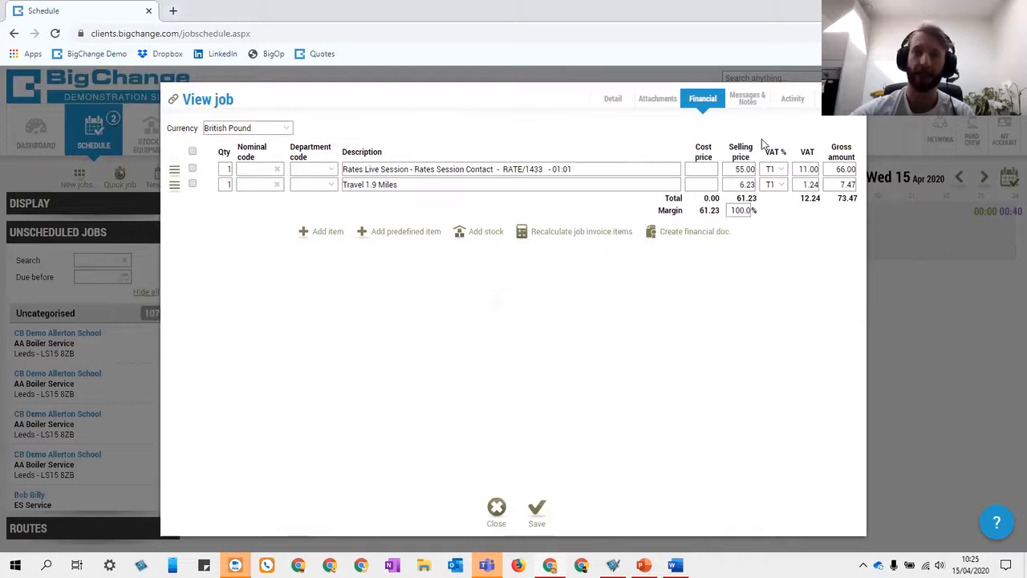
left_click_drag(729, 167, 755, 170)
left_click(662, 139)
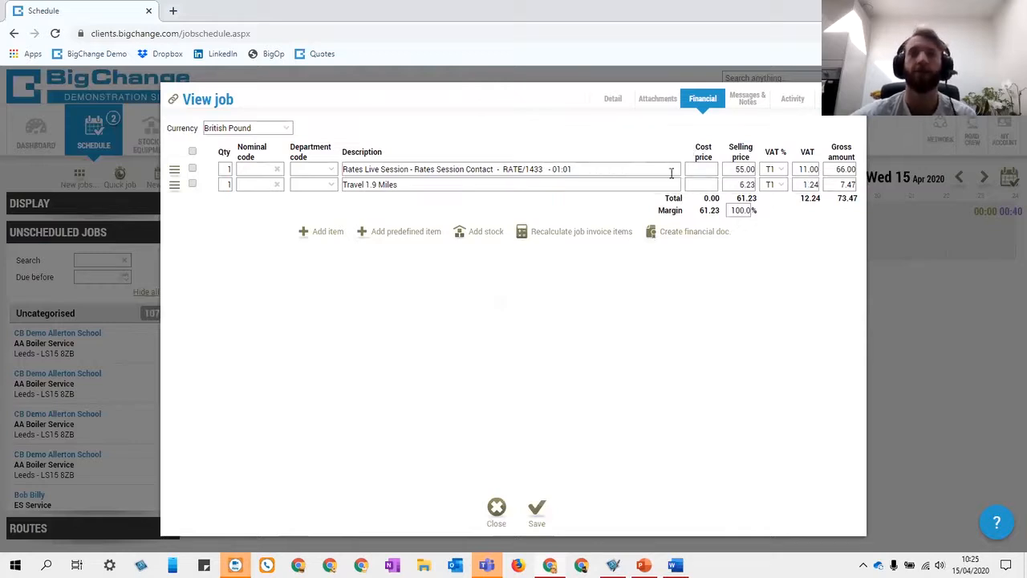
left_click(613, 99)
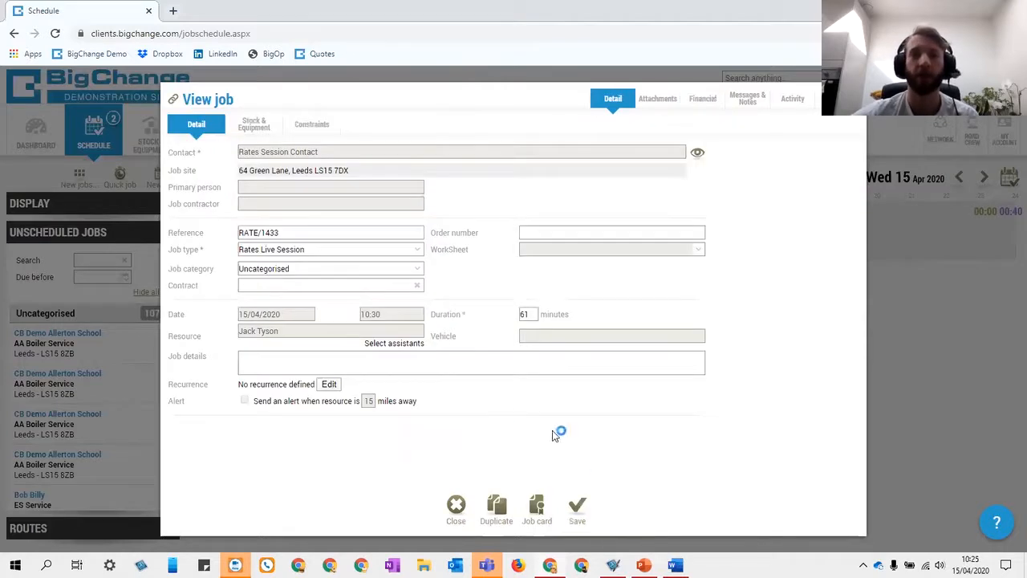
left_click(577, 504)
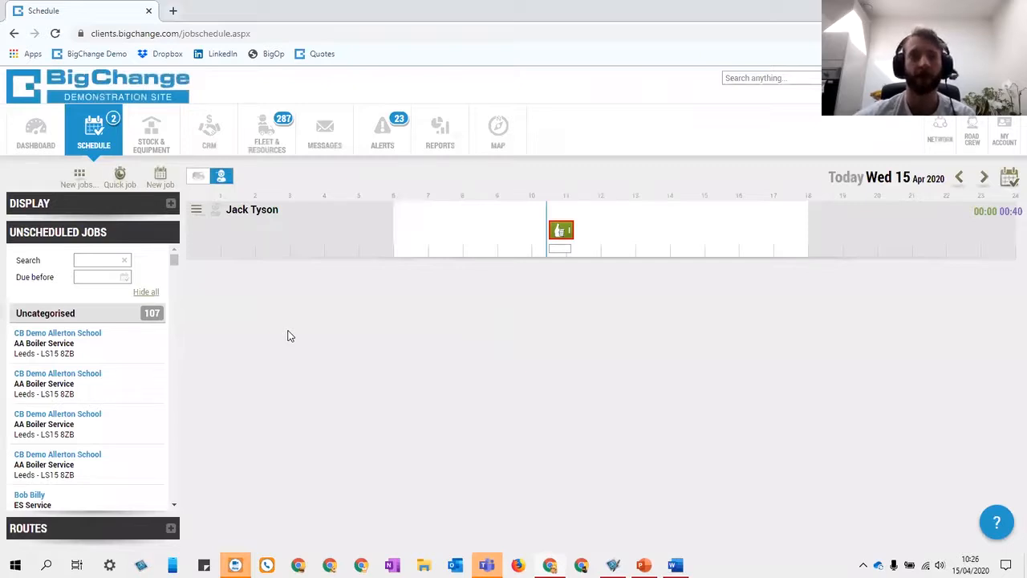
- Return to the account's administration and open the schedule of rates in the financial settings
left_click(1004, 132)
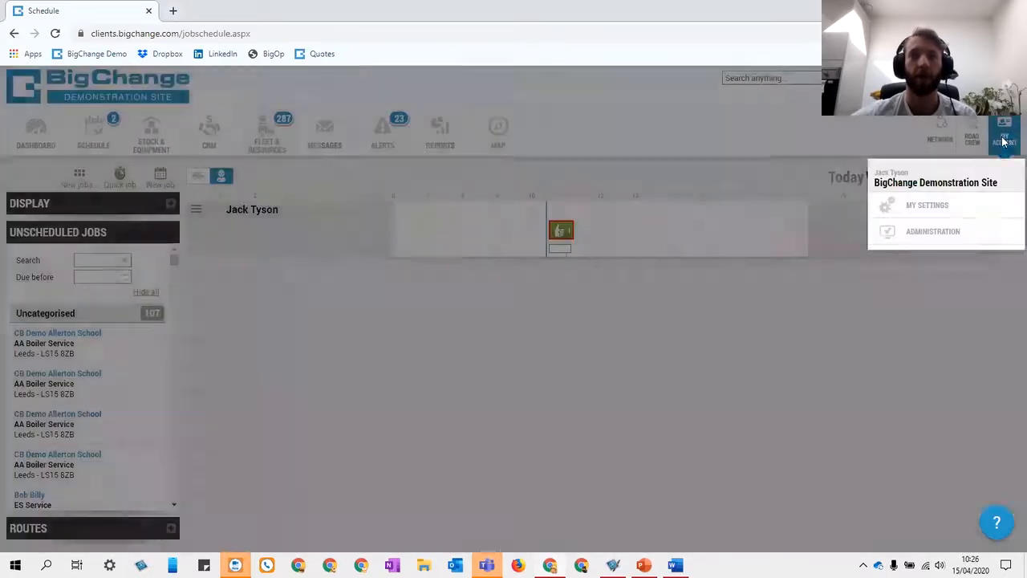
left_click(931, 234)
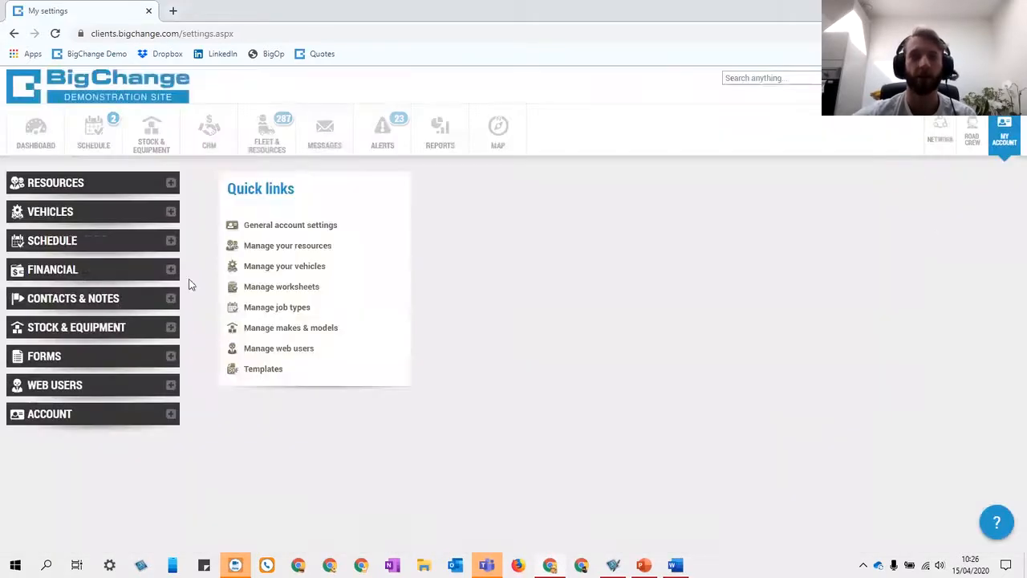
left_click(36, 240)
left_click(46, 263)
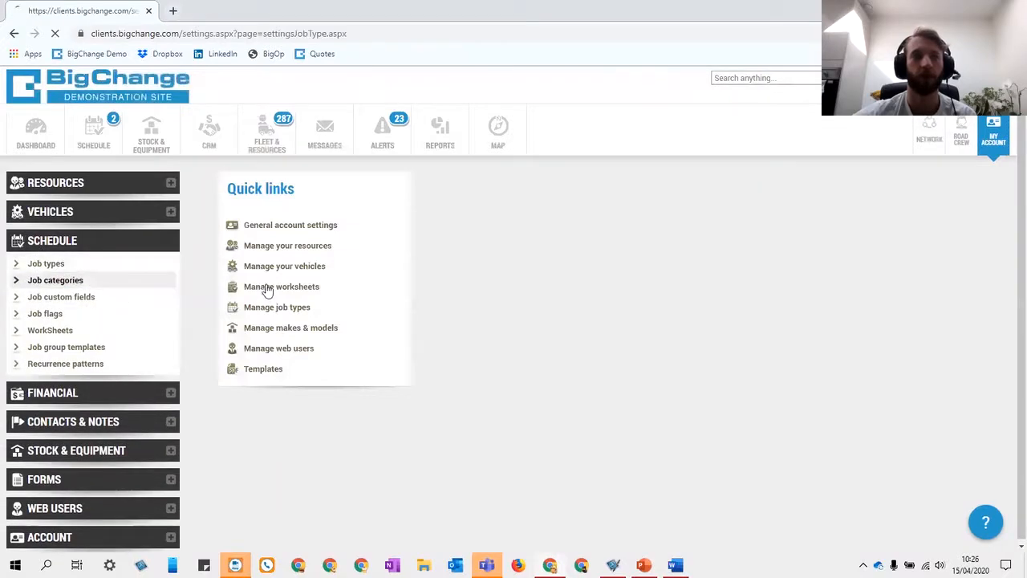
left_click(267, 180)
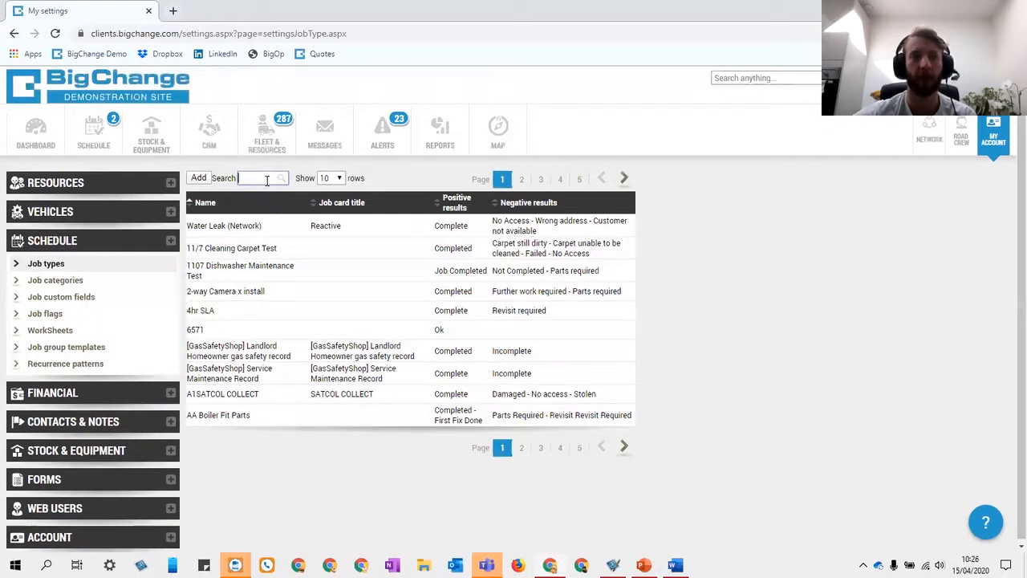
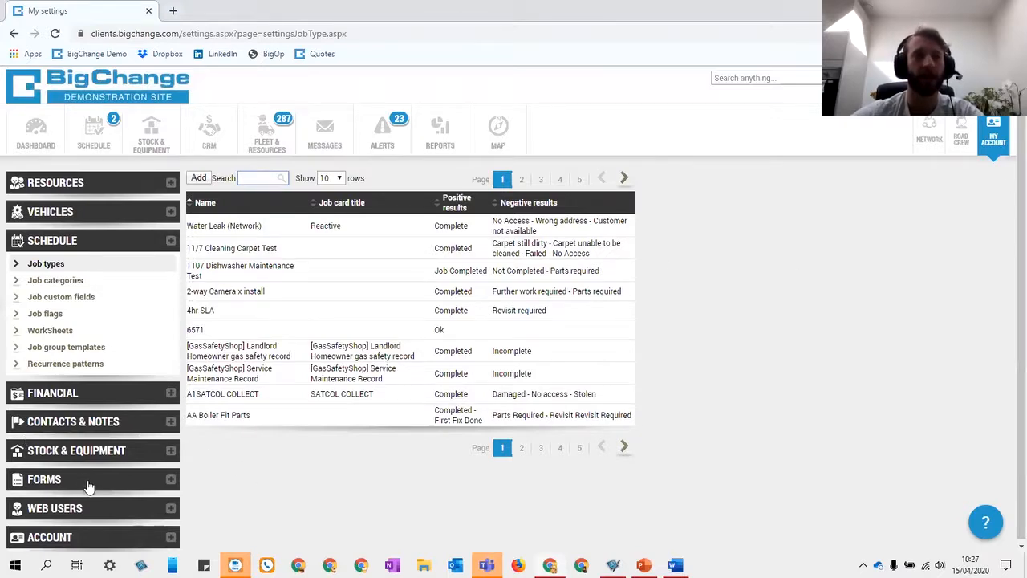
left_click(77, 393)
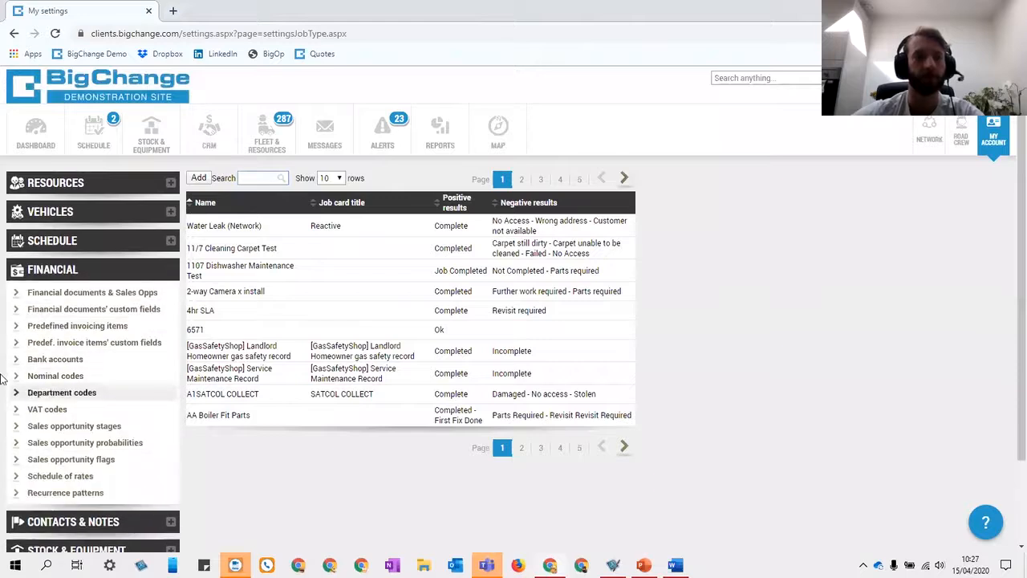
left_click(84, 477)
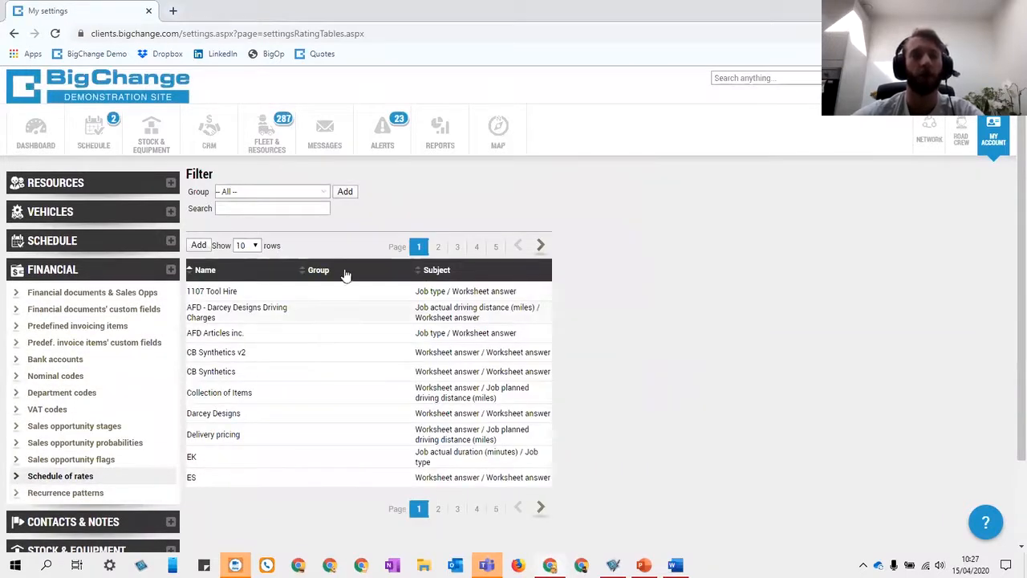
- Create a new rating table named Rate Session Table in the Live Sessions group
left_click(198, 245)
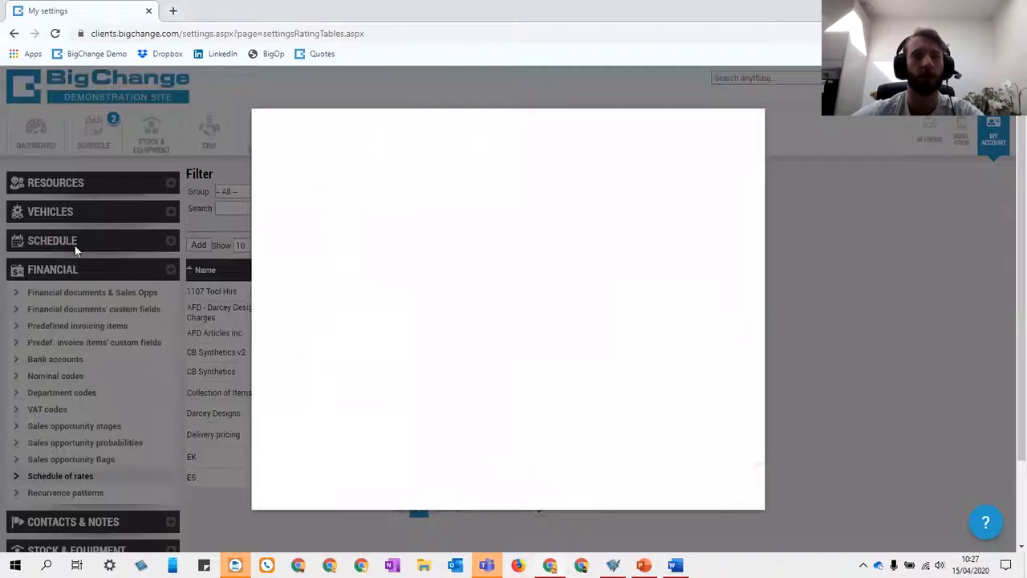
left_click(522, 145)
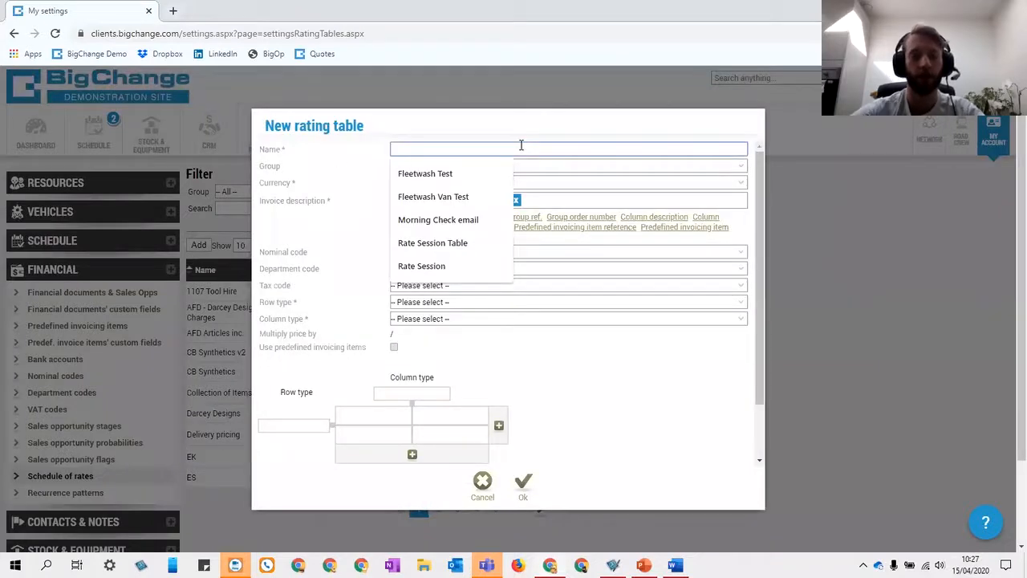
type("Rate Session Table")
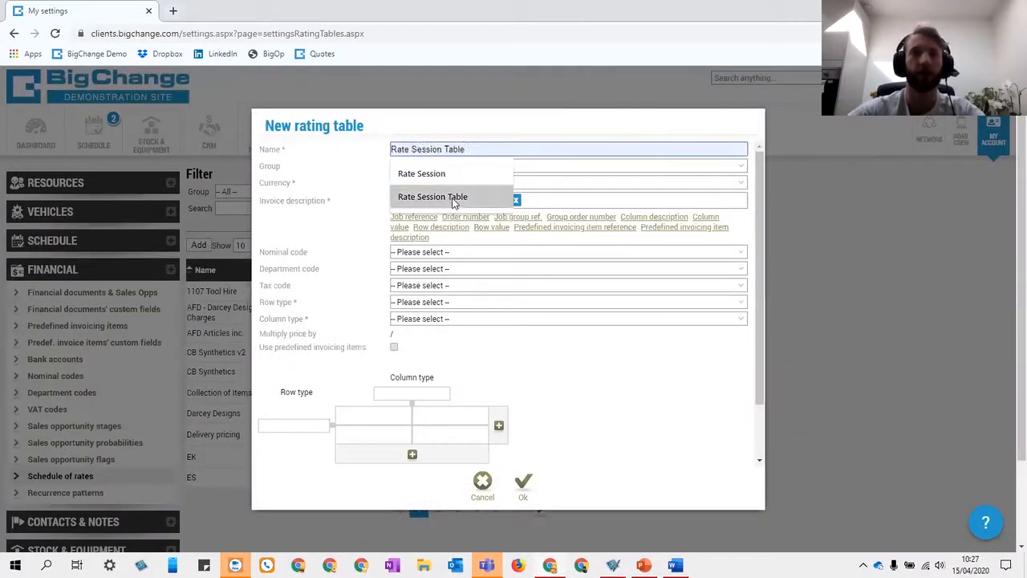
left_click(464, 196)
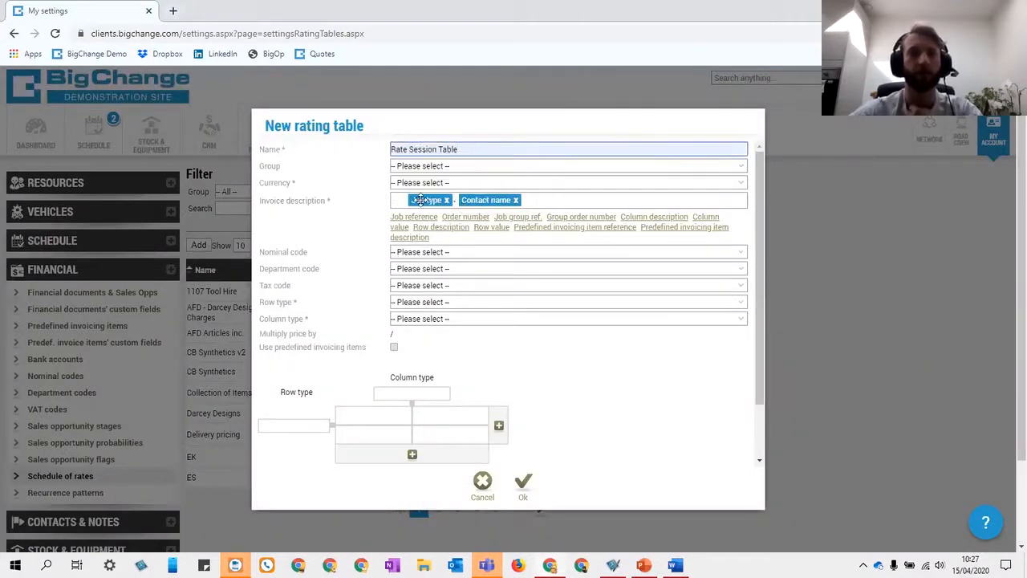
left_click(430, 167)
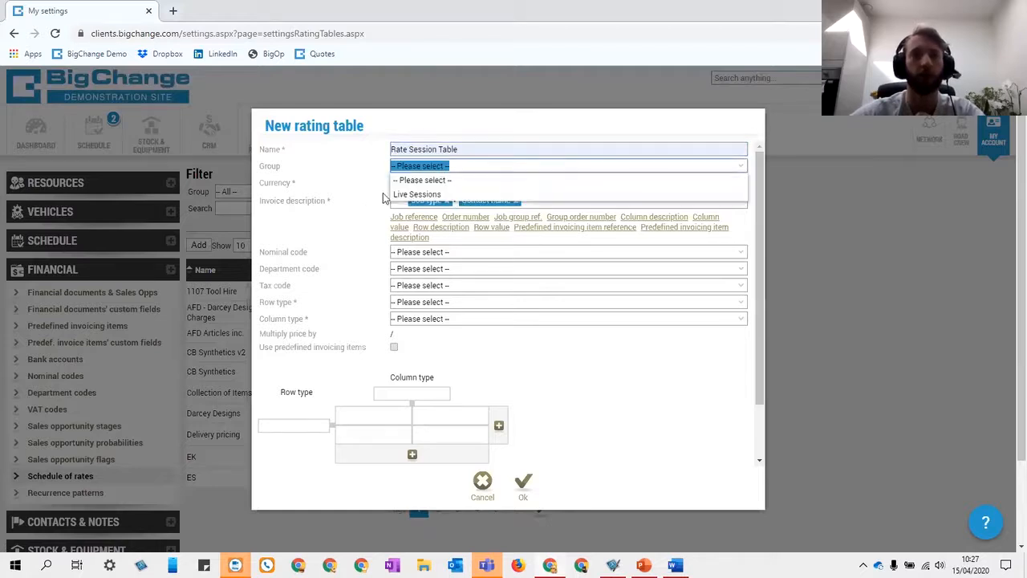
left_click(407, 194)
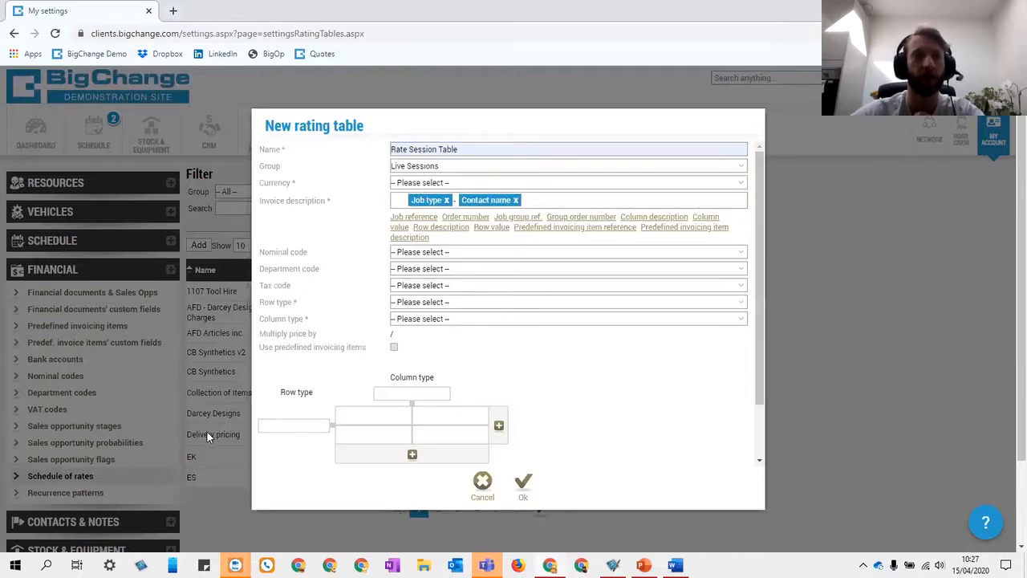
- Set the rating table's currency to British Pound and append "- from rating table" to its invoice description
left_click(411, 180)
left_click(396, 212)
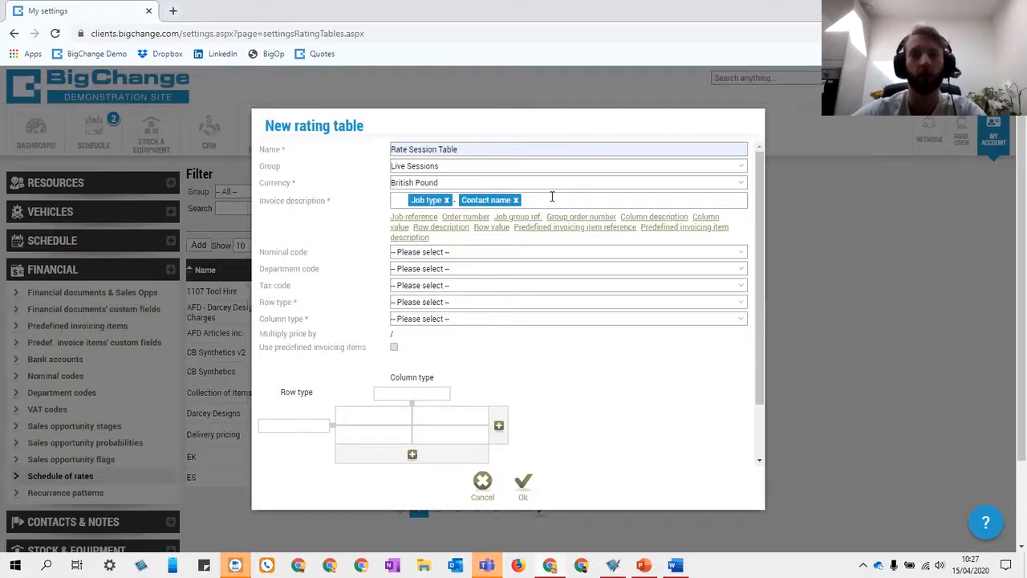
type("from rating table")
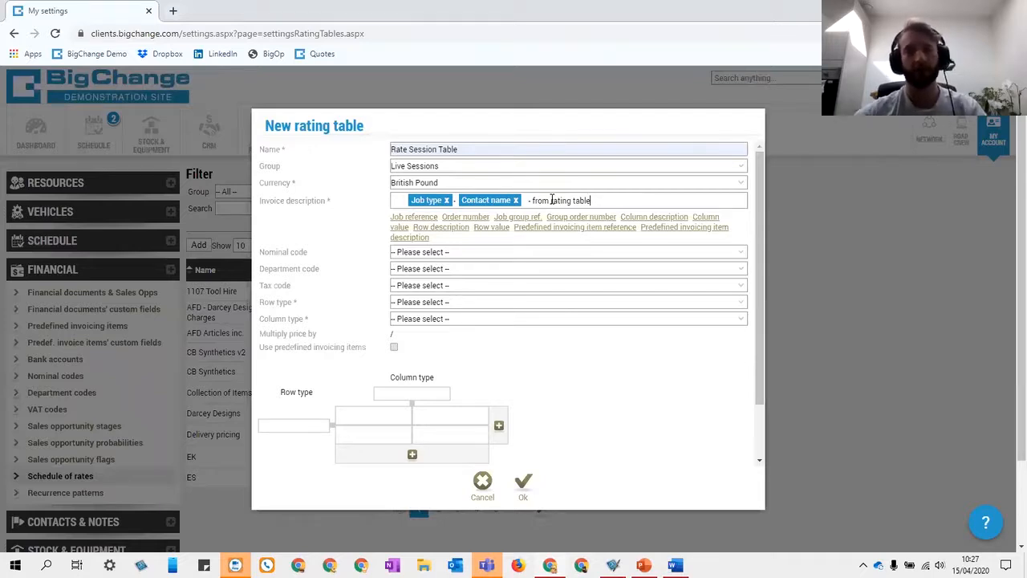
- Assign nominal code 1000, department code 1146 and tax code T1 to the rating table
left_click(467, 254)
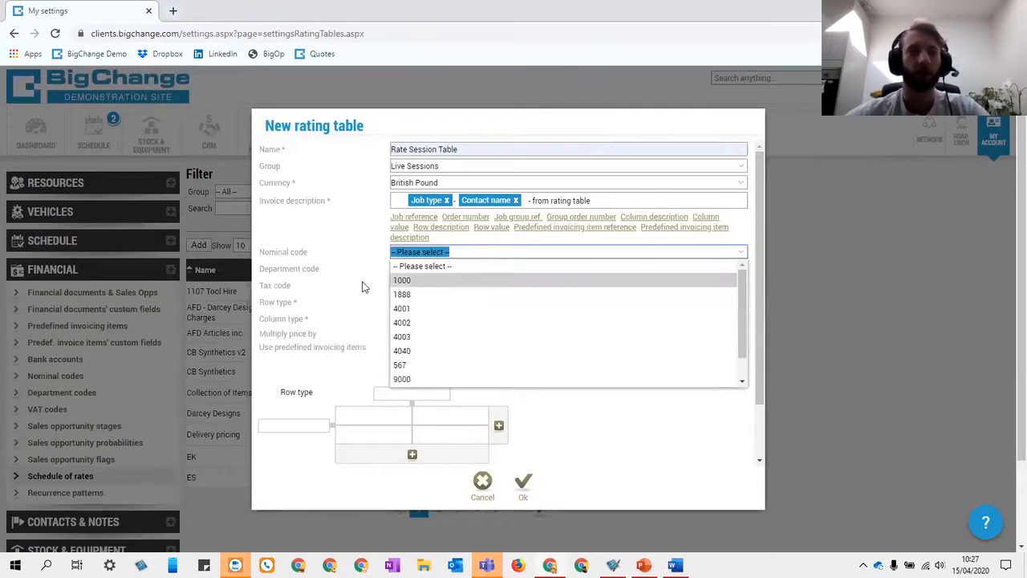
left_click(346, 261)
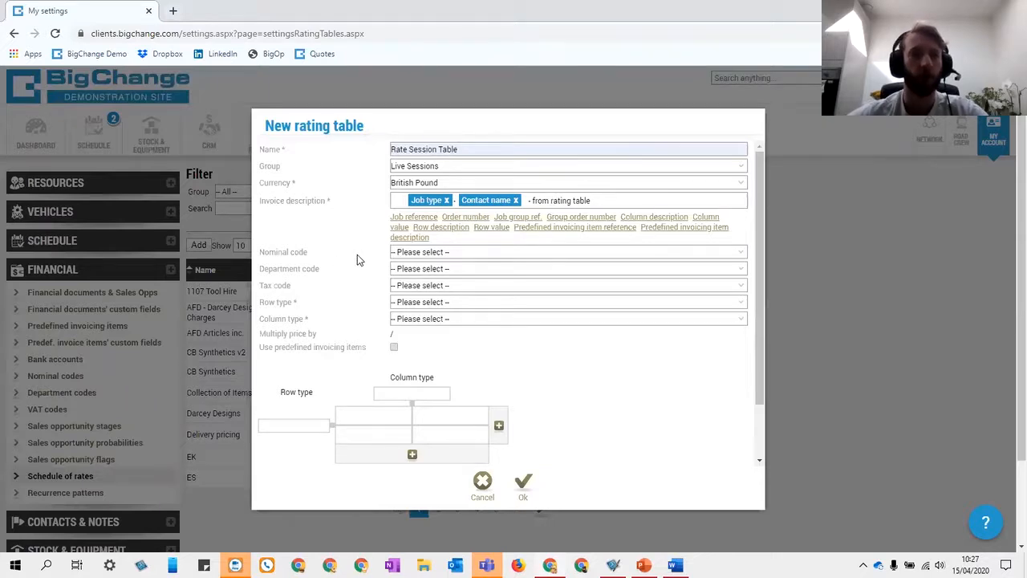
left_click(399, 254)
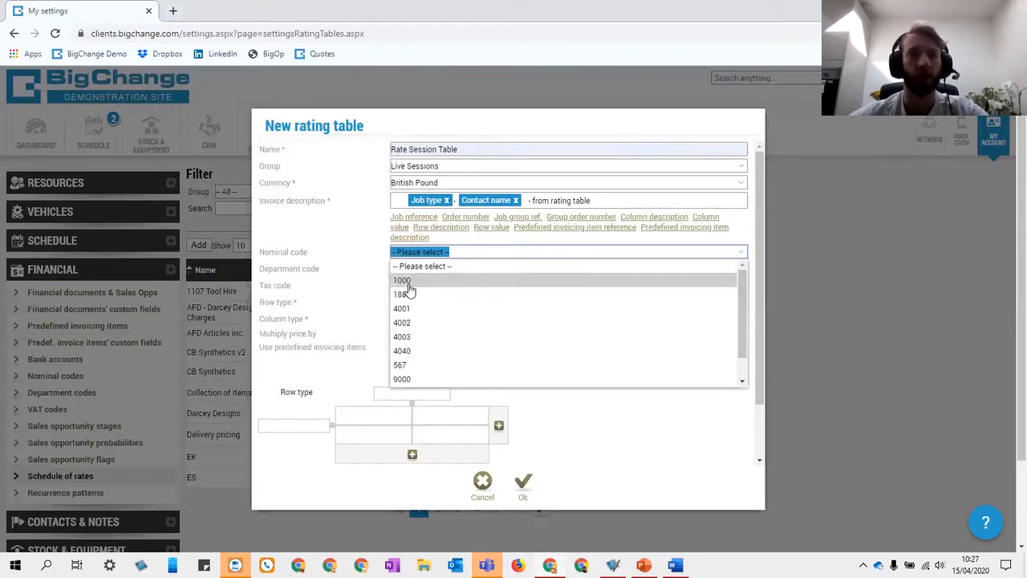
left_click(405, 281)
left_click(411, 269)
left_click(412, 293)
left_click(415, 291)
left_click(407, 312)
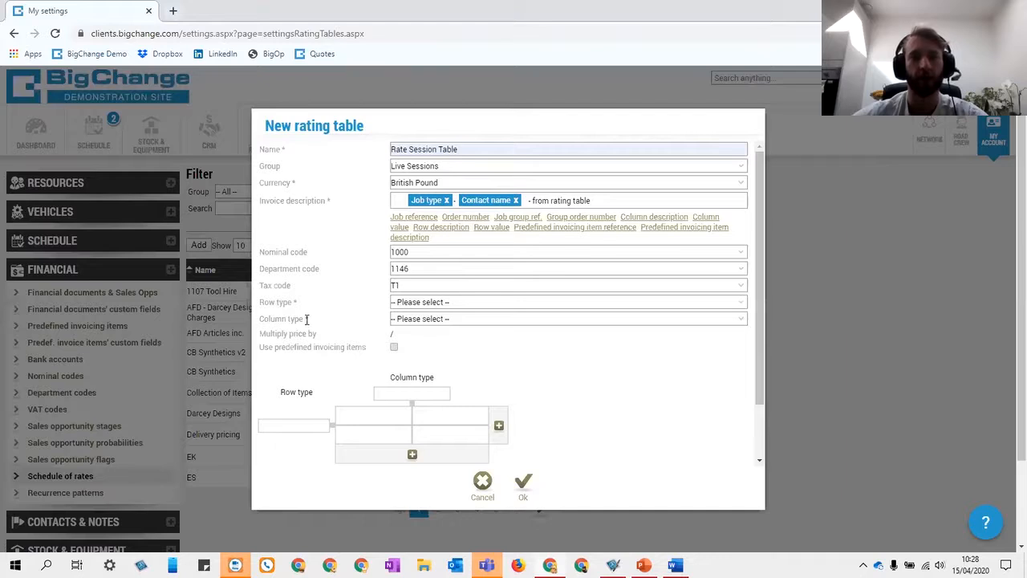
- Set the rating table's row type to Job actual duration (minutes) and its column type to Job planned driving distance (miles)
left_click(440, 307)
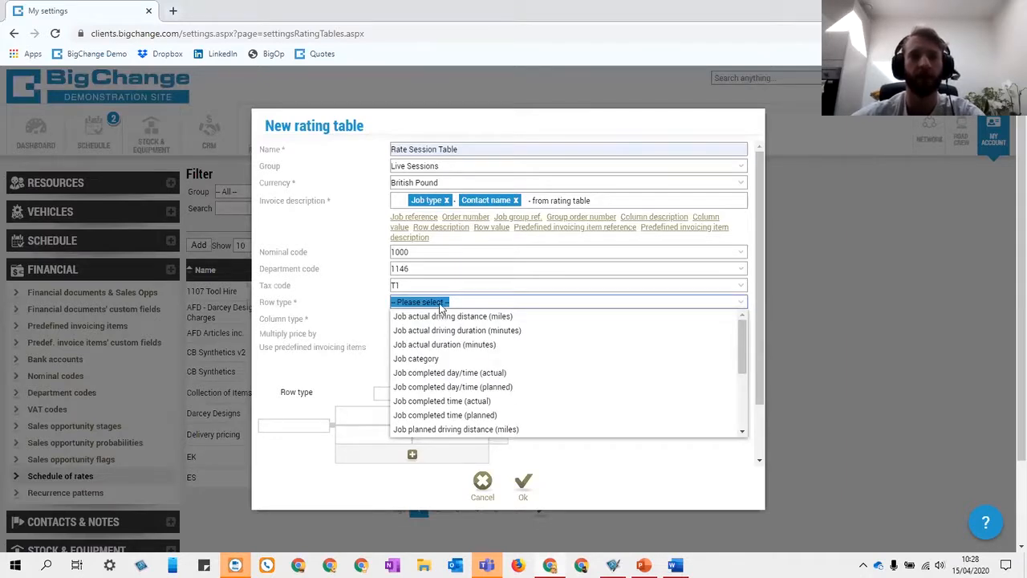
left_click(421, 352)
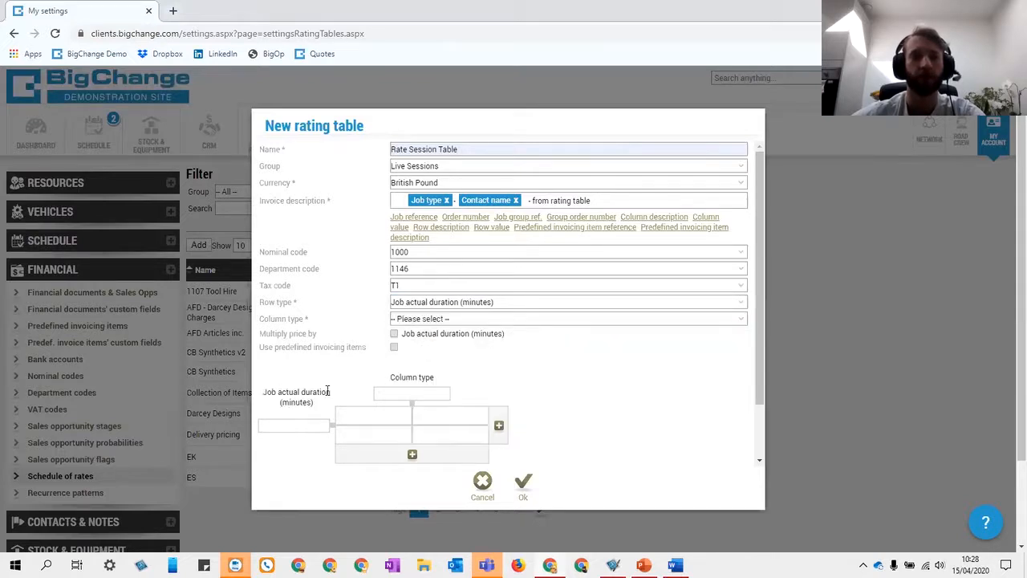
left_click(444, 320)
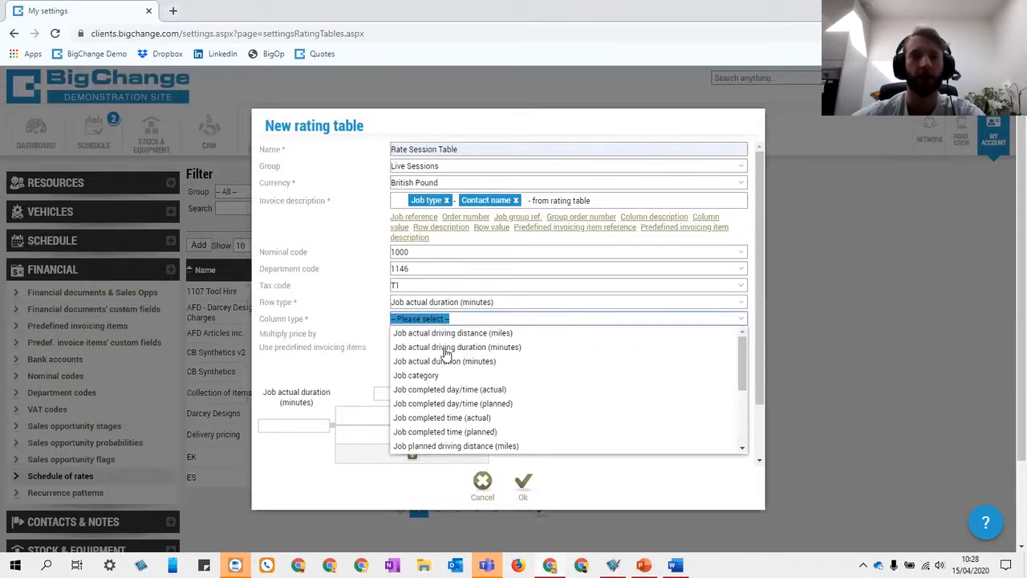
scroll(464, 392, "down", 2)
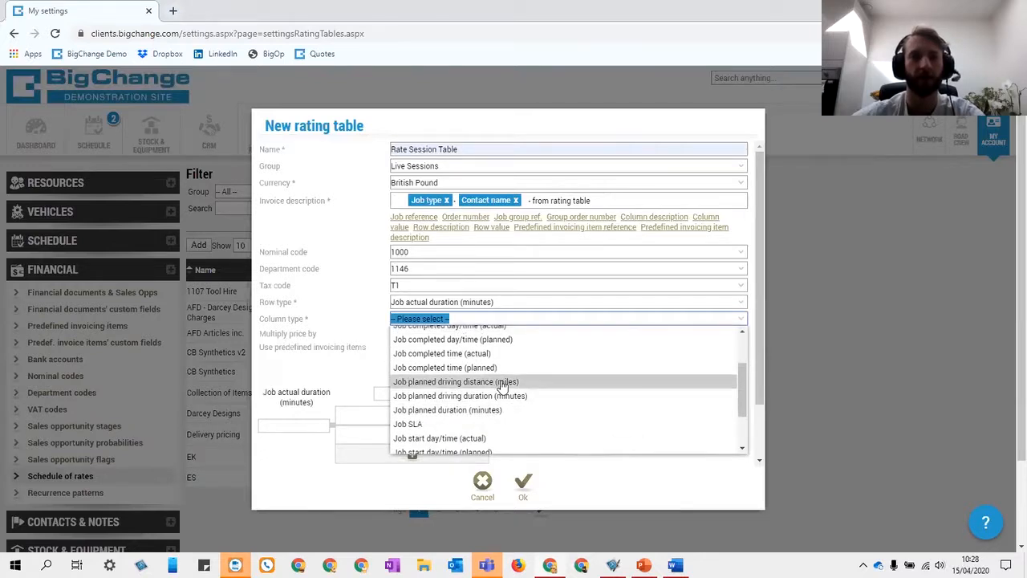
left_click(503, 382)
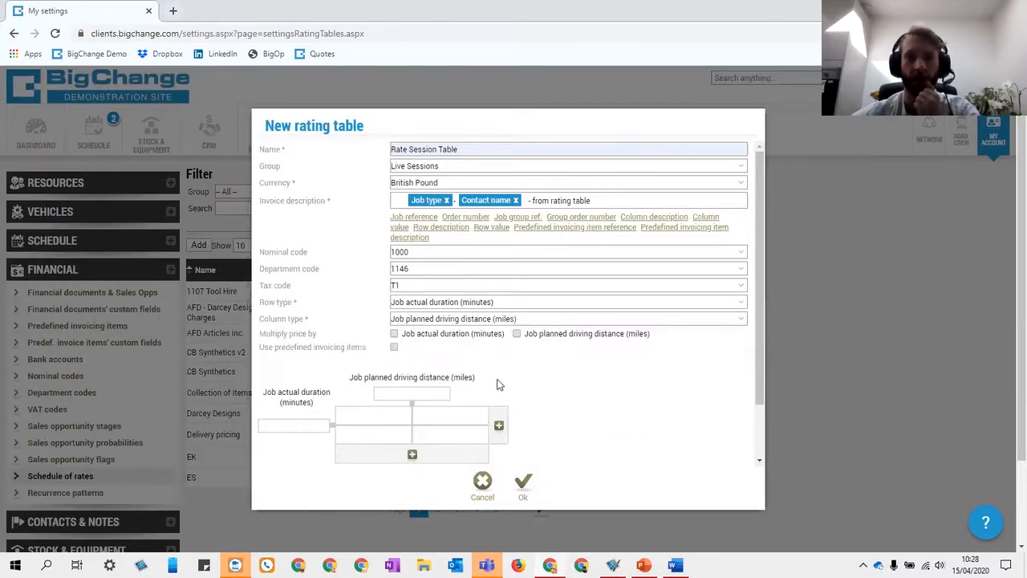
- Set the rate grid's thresholds to 10 miles of planned driving distance and 60 minutes of actual job duration
left_click(413, 390)
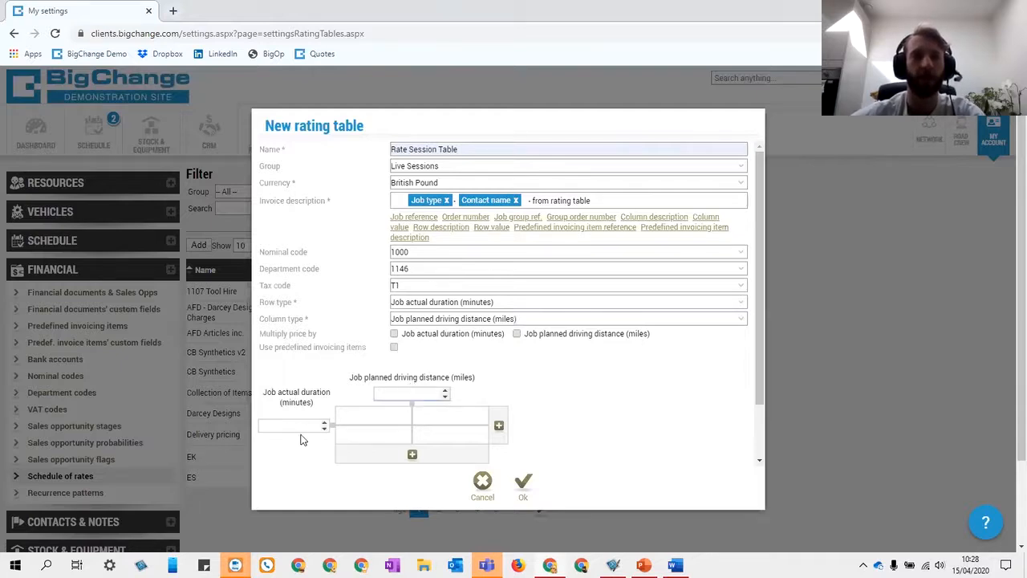
type("10")
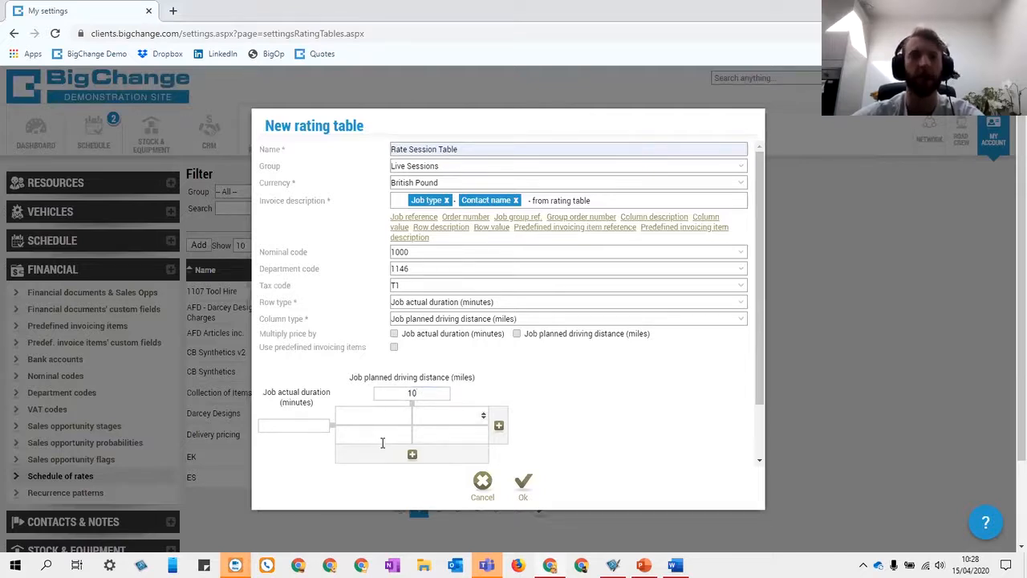
left_click(321, 424)
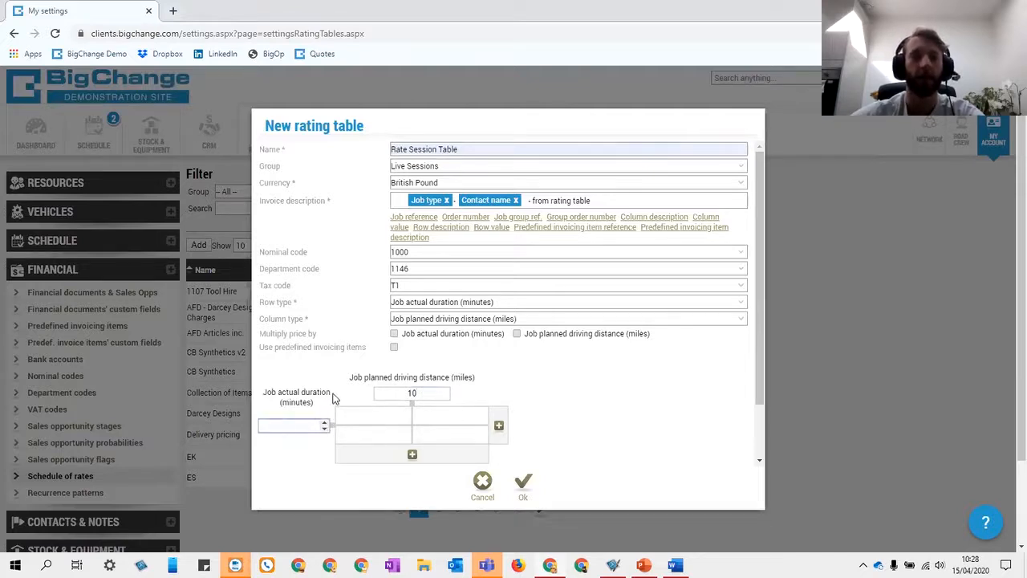
type("60")
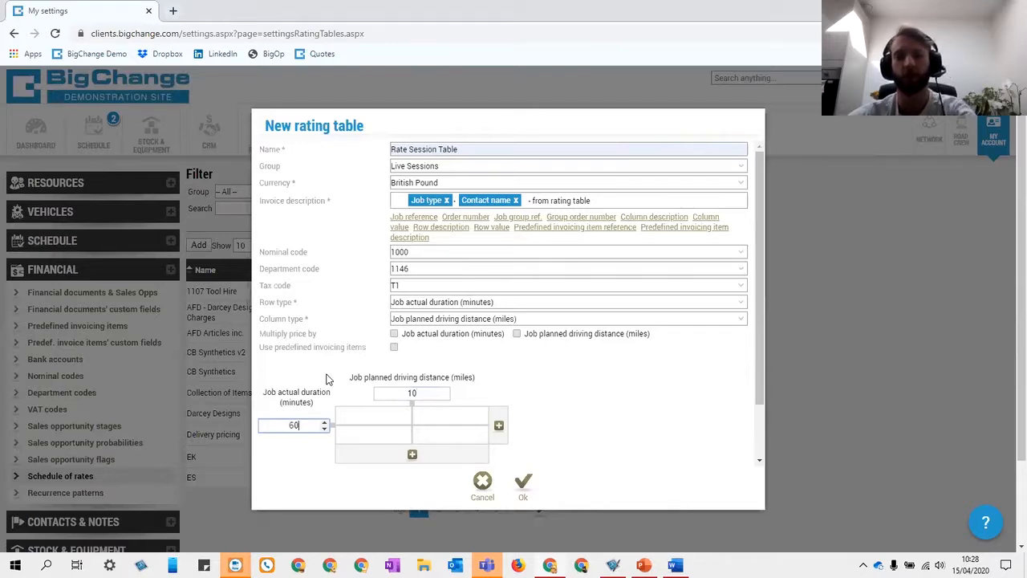
- Fill the rate grid with prices 50 and 100 in the first row, and 75 and 150 in the second
left_click(362, 409)
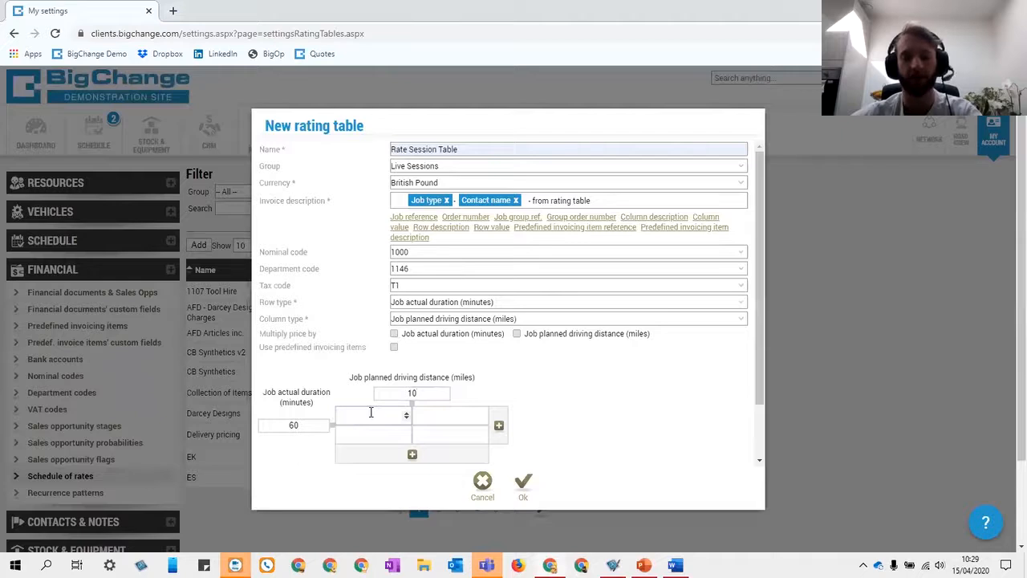
left_click(450, 415)
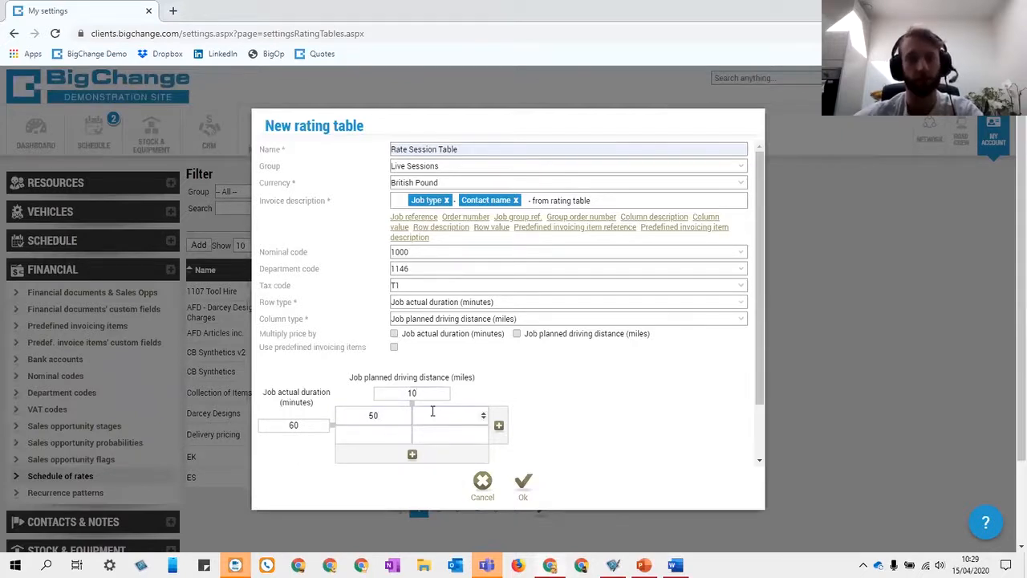
type("100")
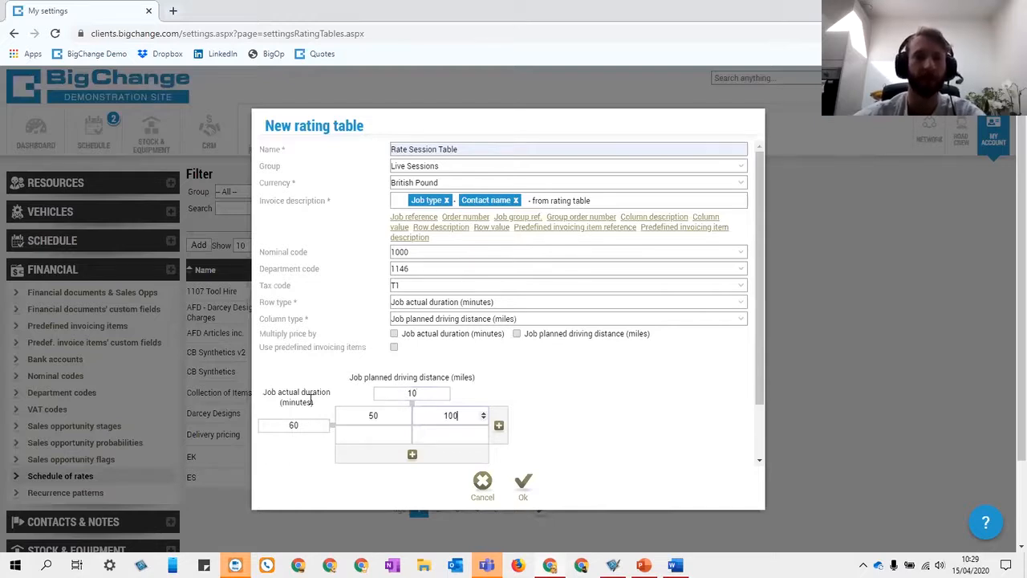
left_click(379, 433)
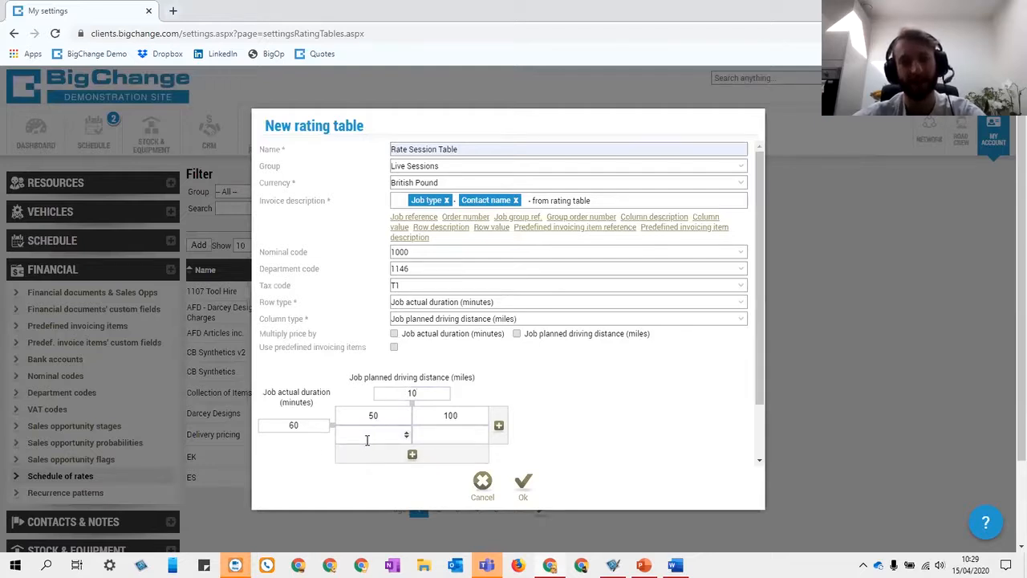
type("5")
left_click(428, 437)
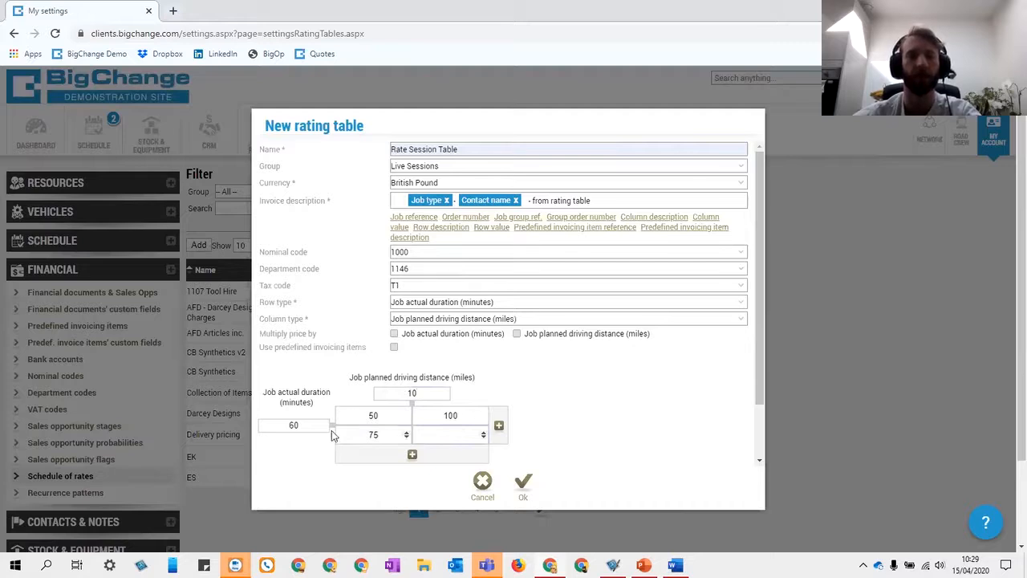
type("150")
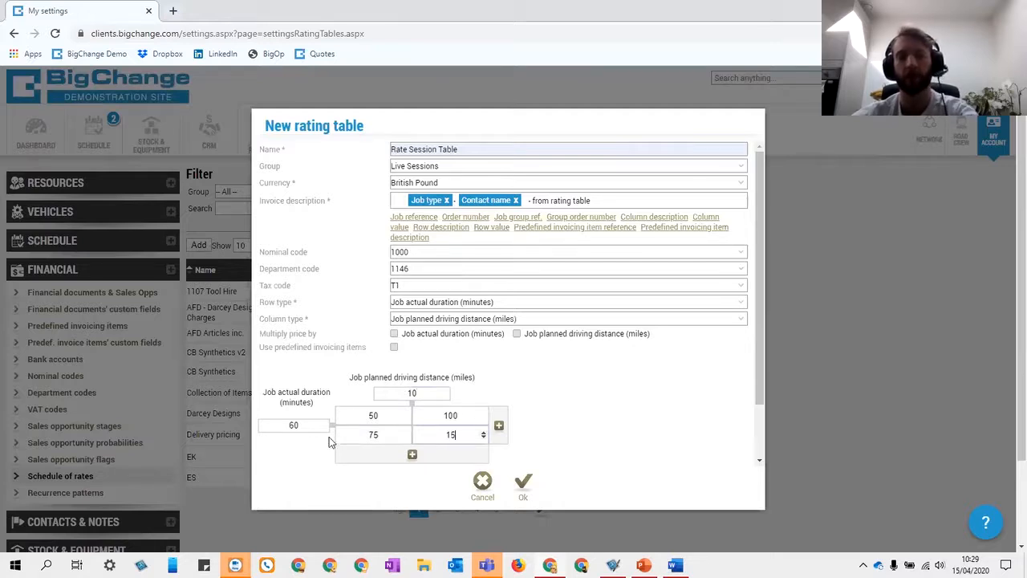
- Add driving distance thresholds of 20 and 30 miles to the rate grid, and remove both added columns
left_click(498, 425)
left_click(504, 396)
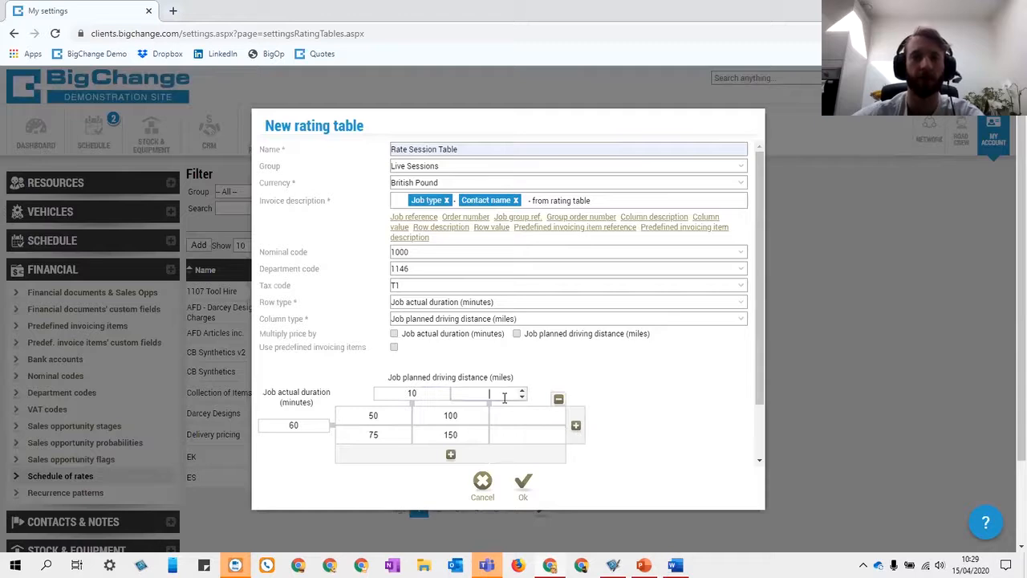
type("20")
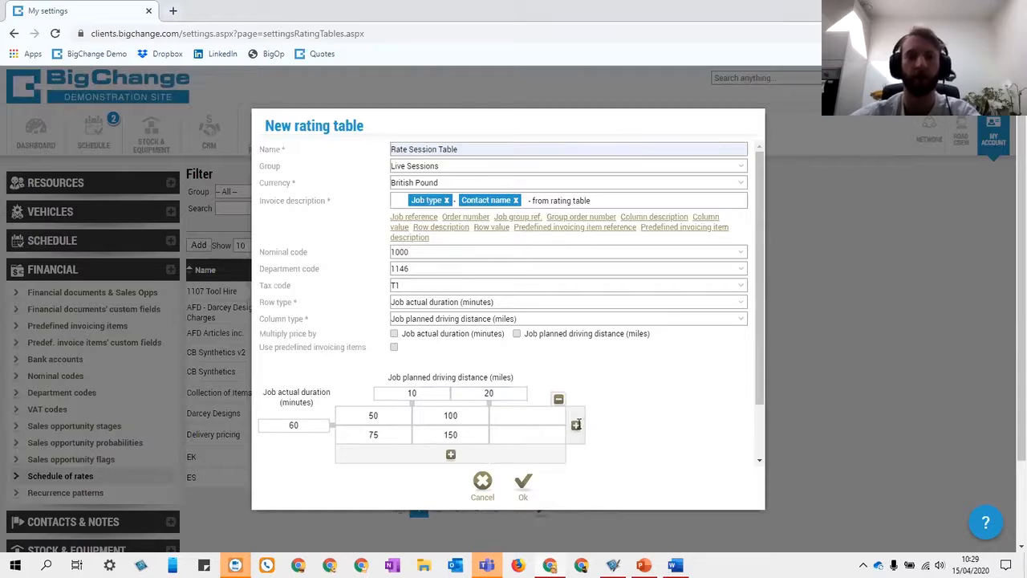
left_click(575, 426)
left_click(583, 394)
type("30")
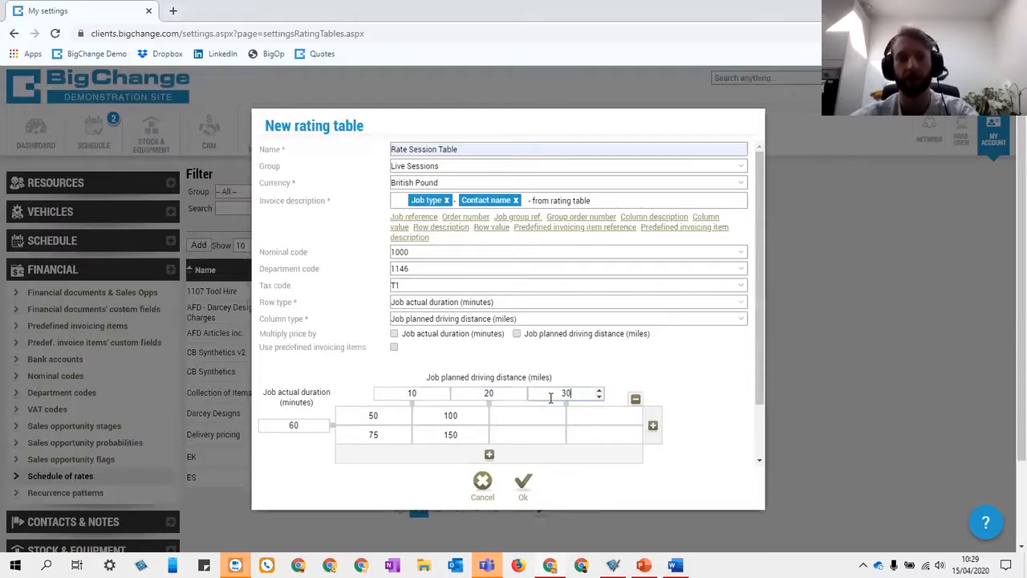
left_click(636, 404)
left_click(561, 405)
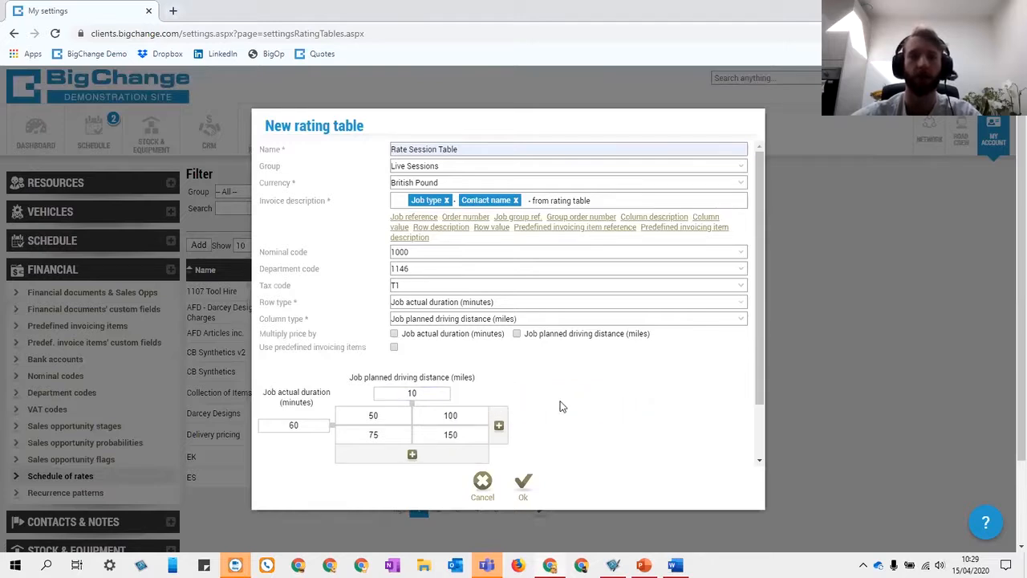
- Add an extra job duration row to the rate grid and remove it again
left_click(414, 455)
scroll(361, 437, "down", 1)
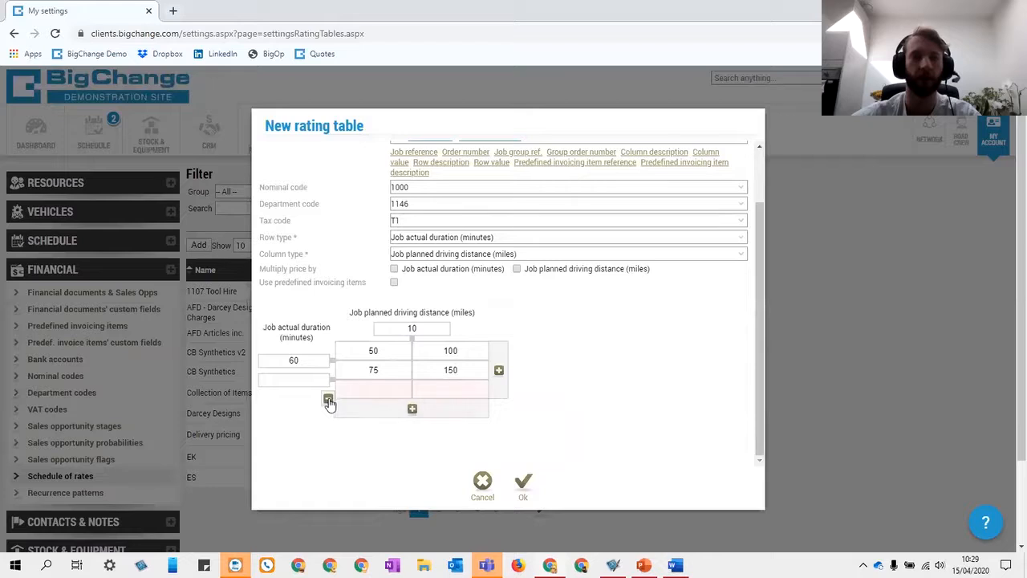
left_click(329, 400)
- Review the 60-minute duration threshold and save the new rating table
scroll(546, 393, "up", 1)
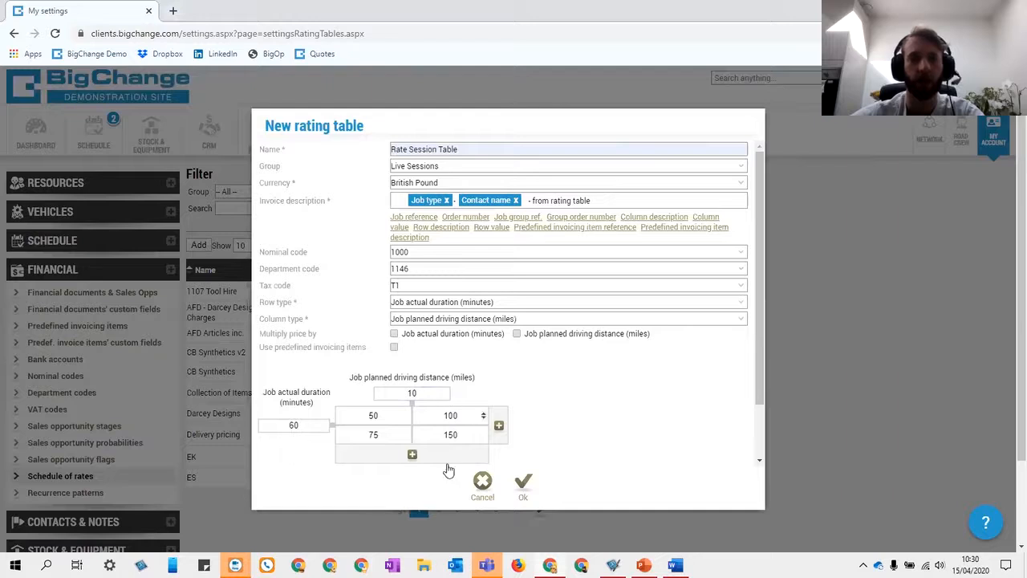
left_click(305, 425)
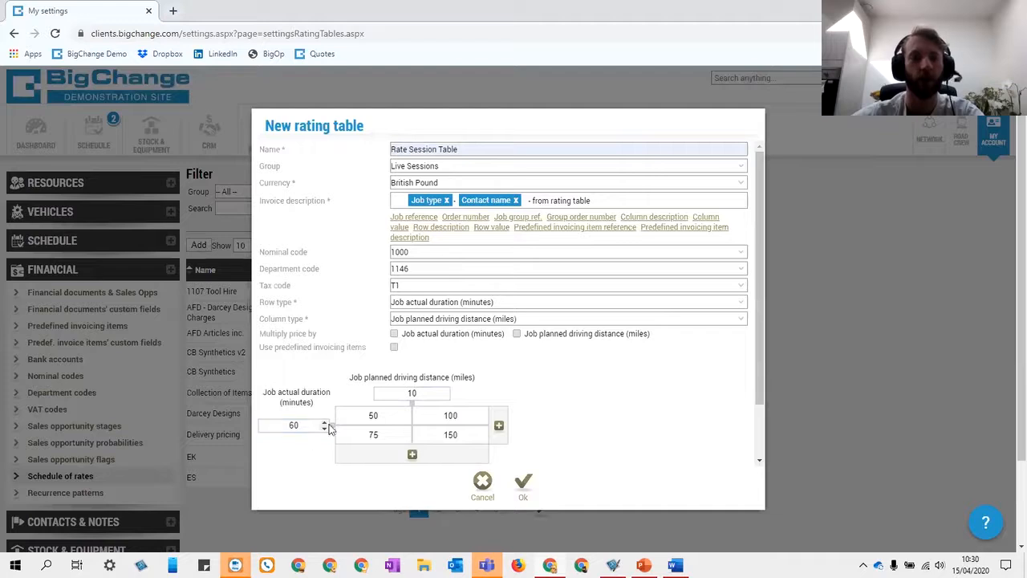
left_click(523, 484)
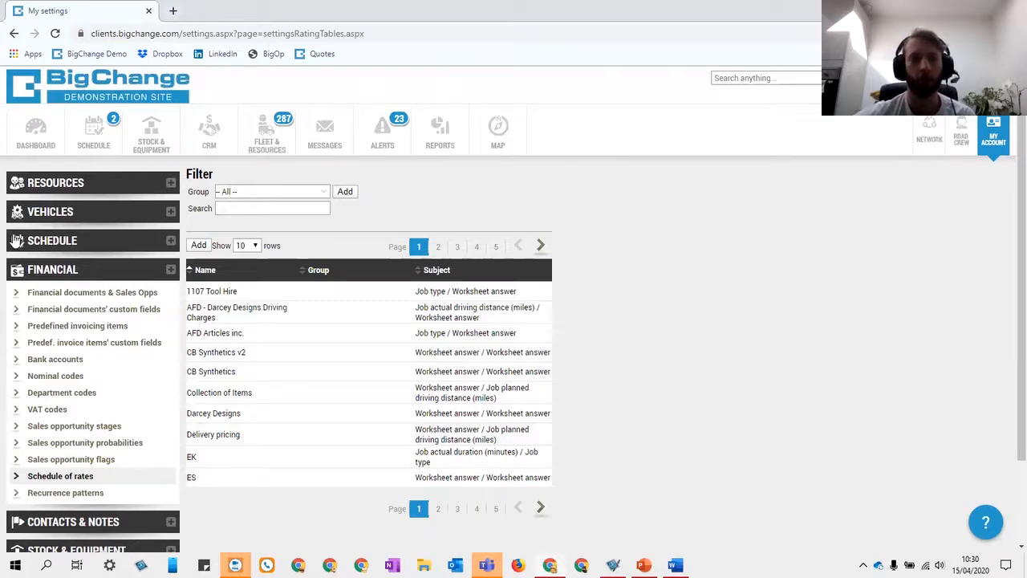
- Open the worksheets in the schedule settings and create a worksheet named Rate Session Worksheet
left_click(28, 240)
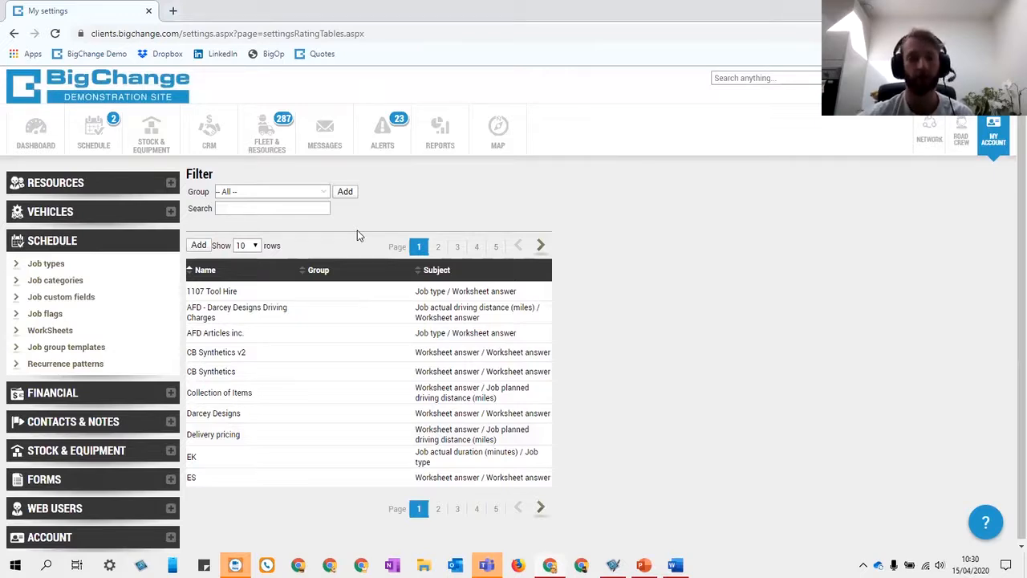
left_click(56, 334)
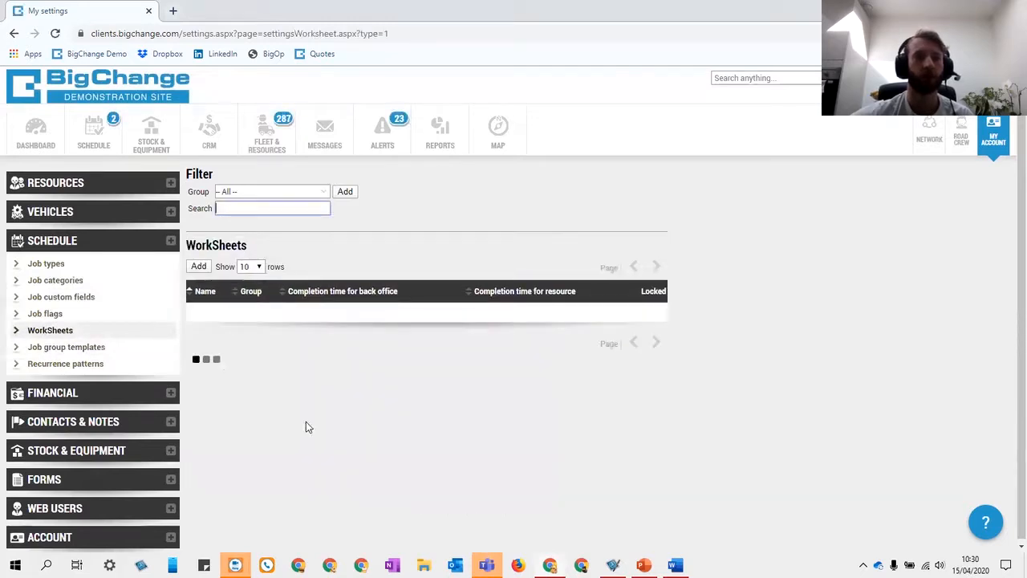
left_click(198, 266)
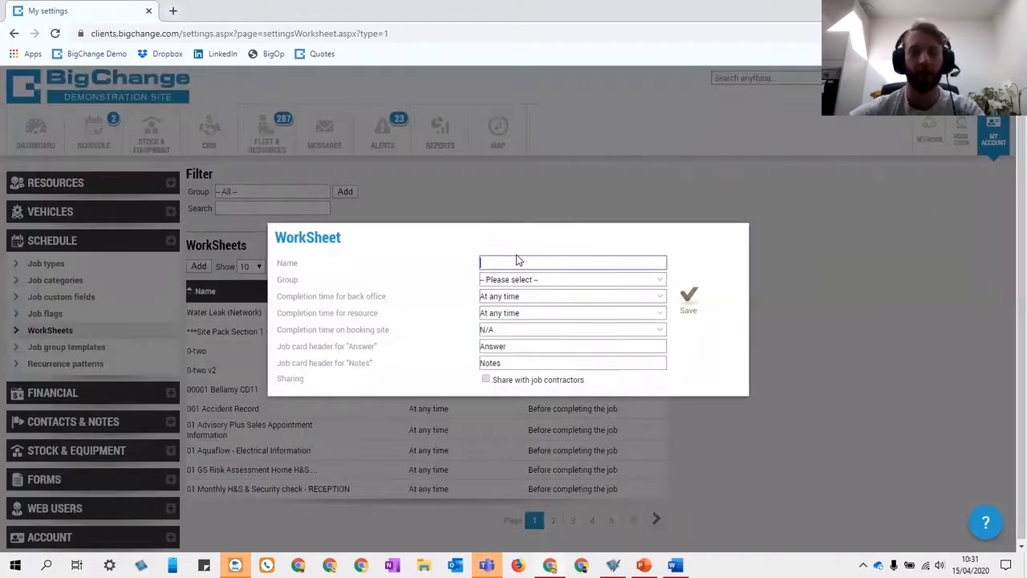
type("Rate Sesso")
type("s Worksheet")
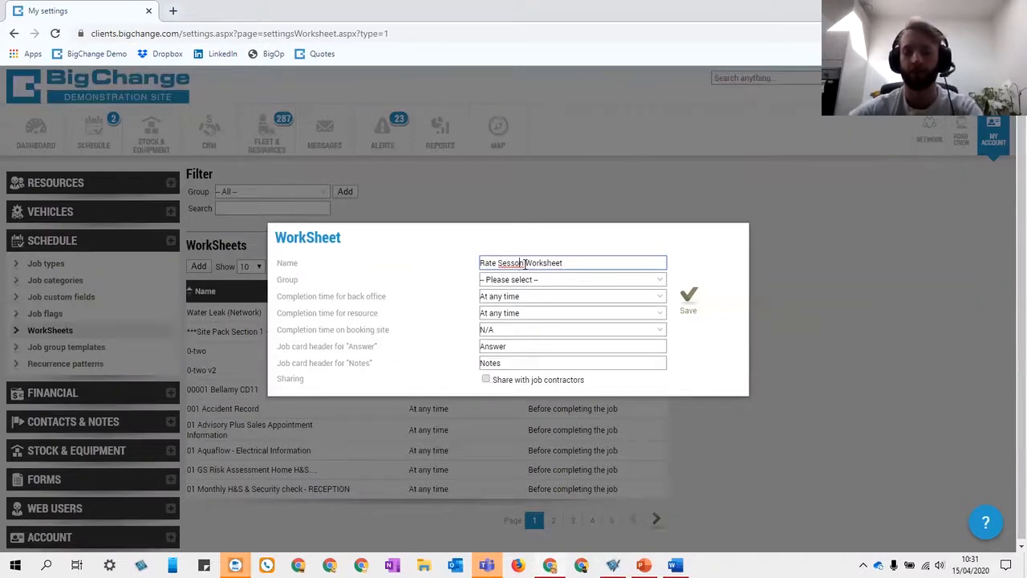
left_click(517, 263)
type("ion")
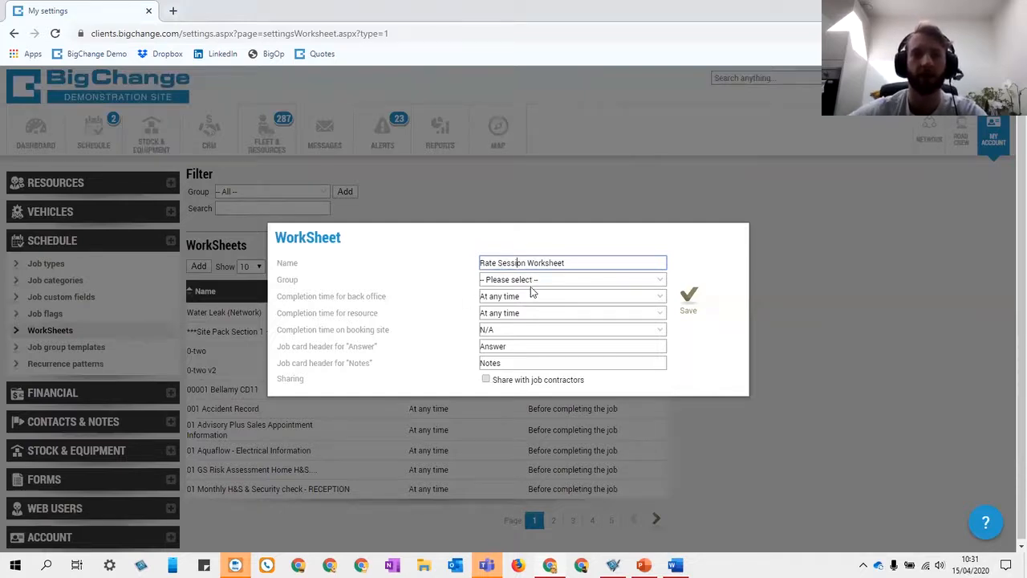
left_click(688, 303)
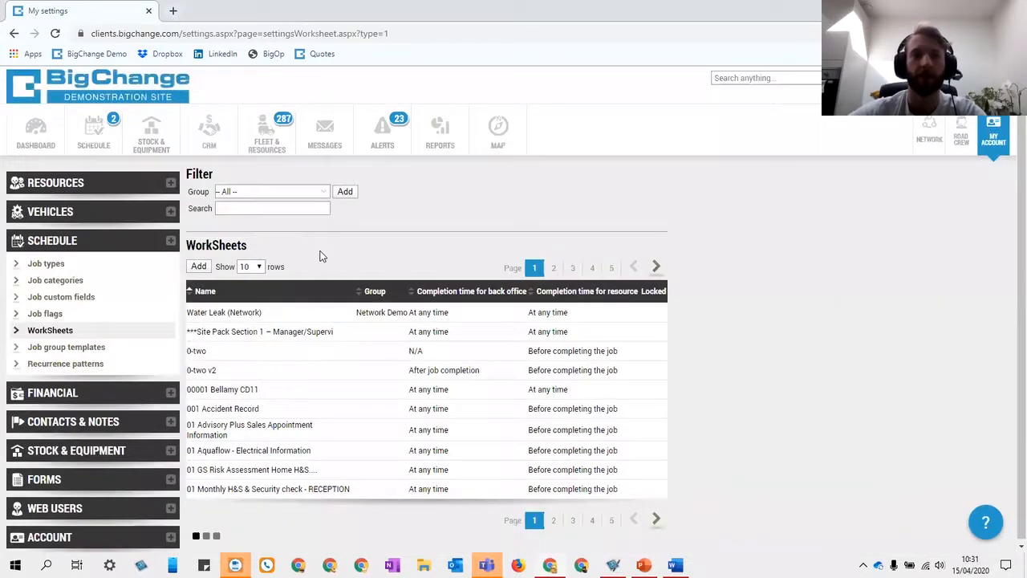
- Search the worksheets for "session" and select Rate Session Worksheet
left_click(275, 208)
left_click(259, 231)
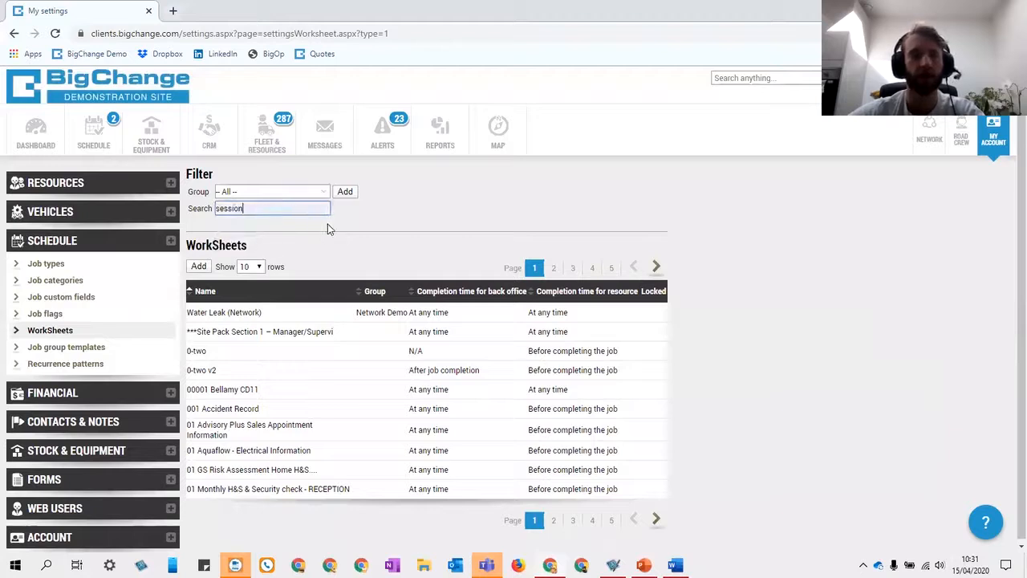
left_click(314, 321)
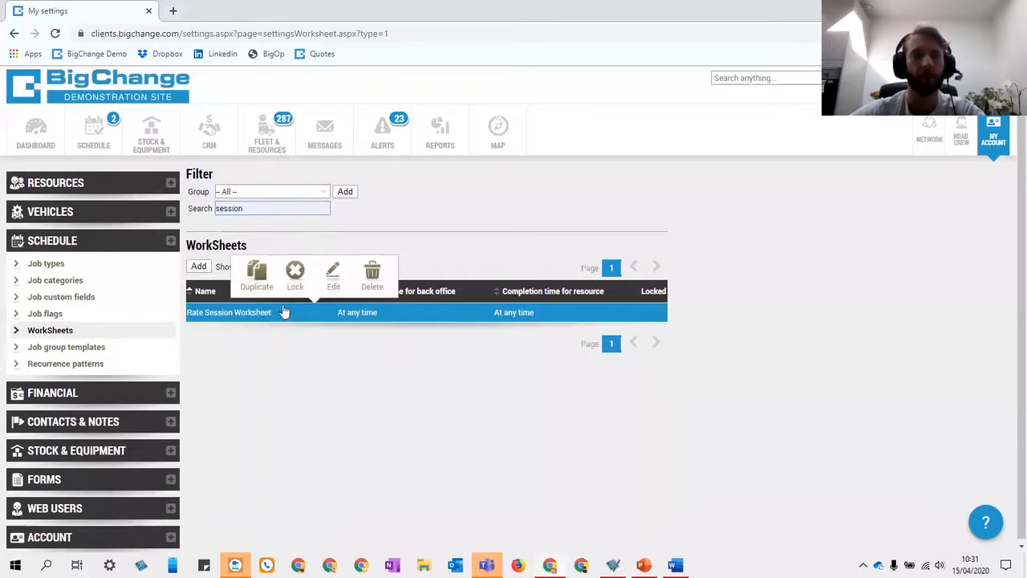
- Add the Yes/no question "Do you want to apply the rate?" to the Rate Session Worksheet and save it
left_click(332, 283)
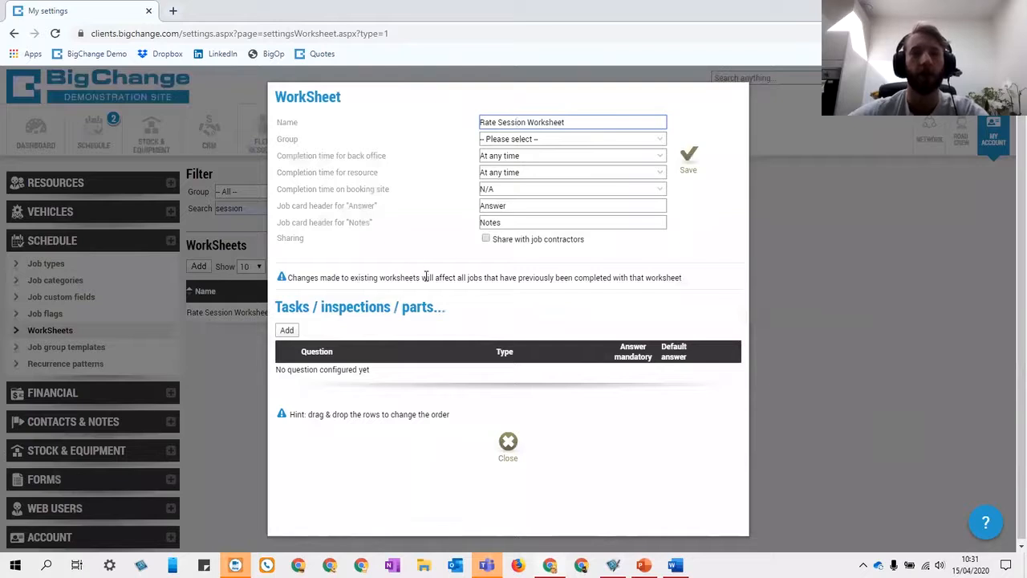
left_click(287, 329)
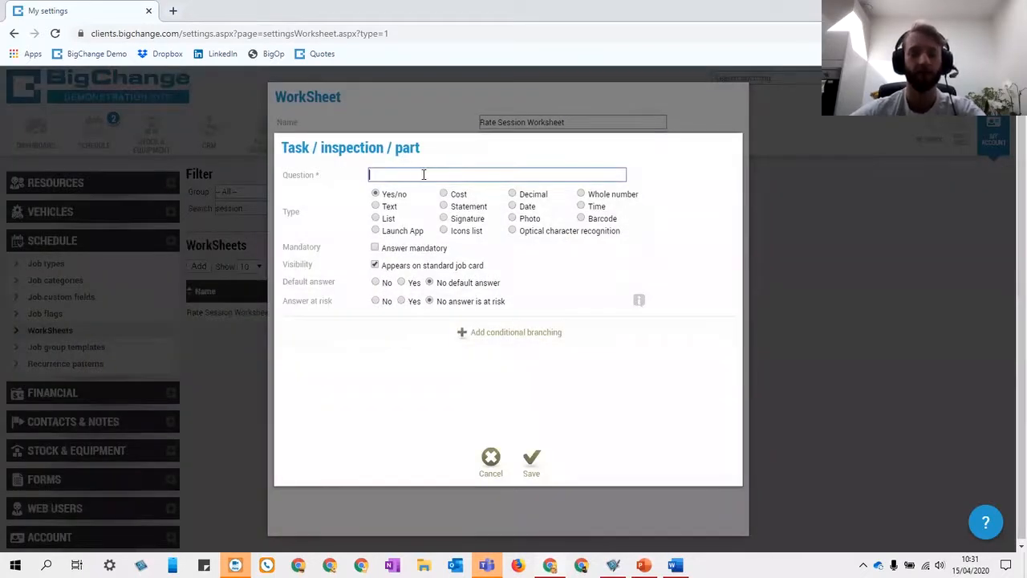
type("Do you wan")
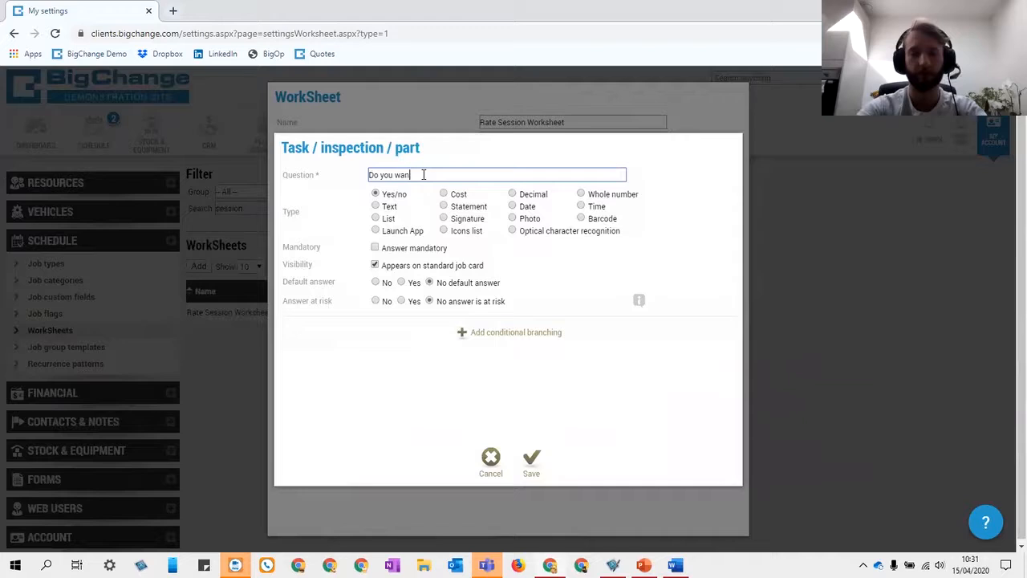
type("t to apply the rate?")
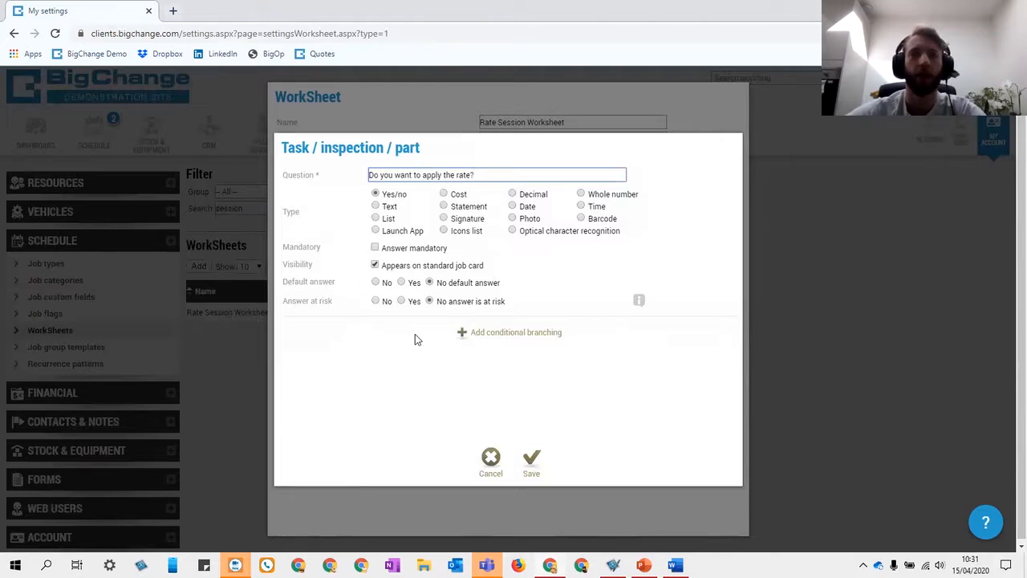
left_click(532, 459)
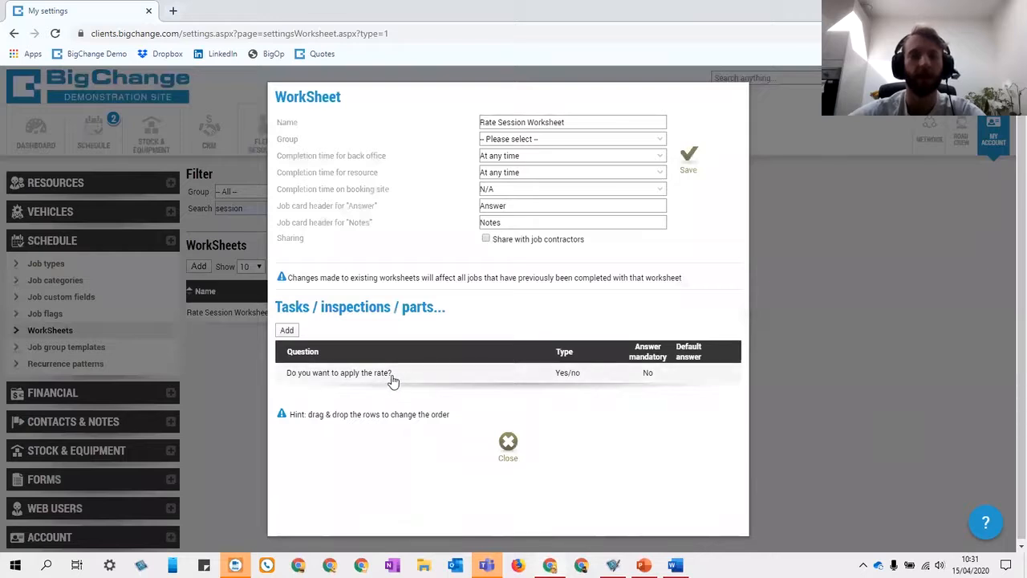
- Add conditional branching to the question so an answer equal to Yes applies the Rate Session Table rating, and save it
left_click(388, 381)
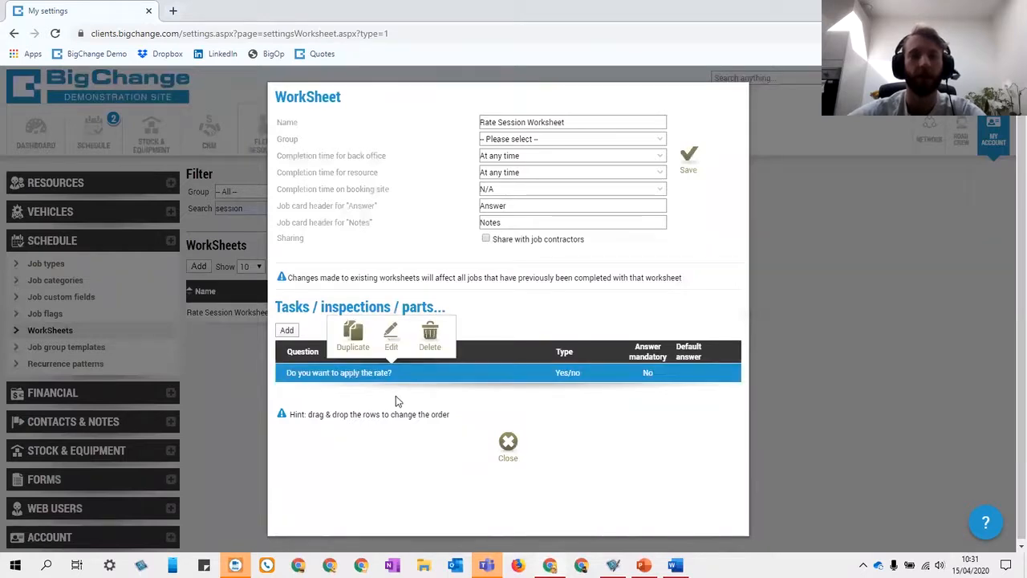
left_click(392, 343)
left_click(485, 339)
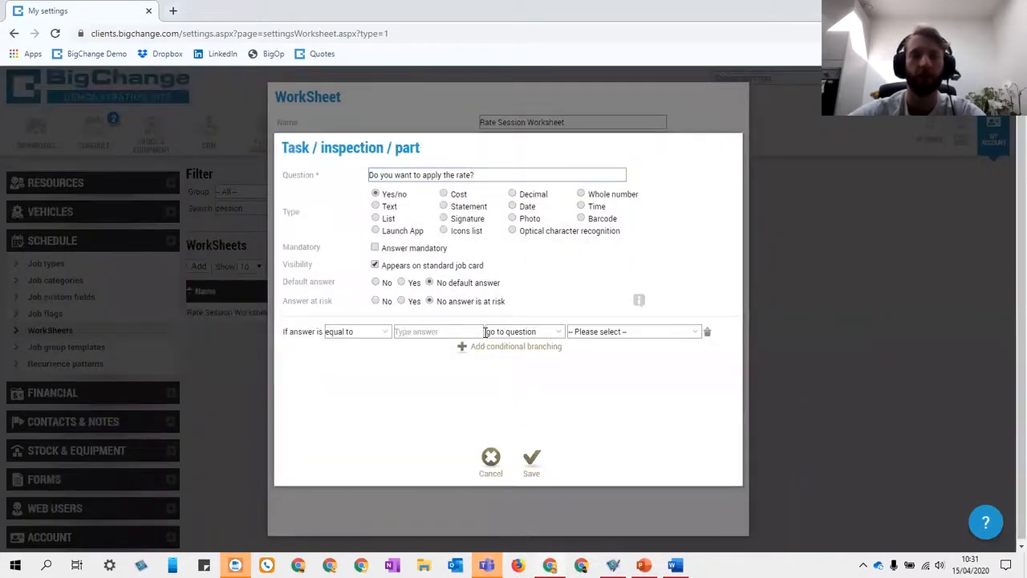
left_click(409, 331)
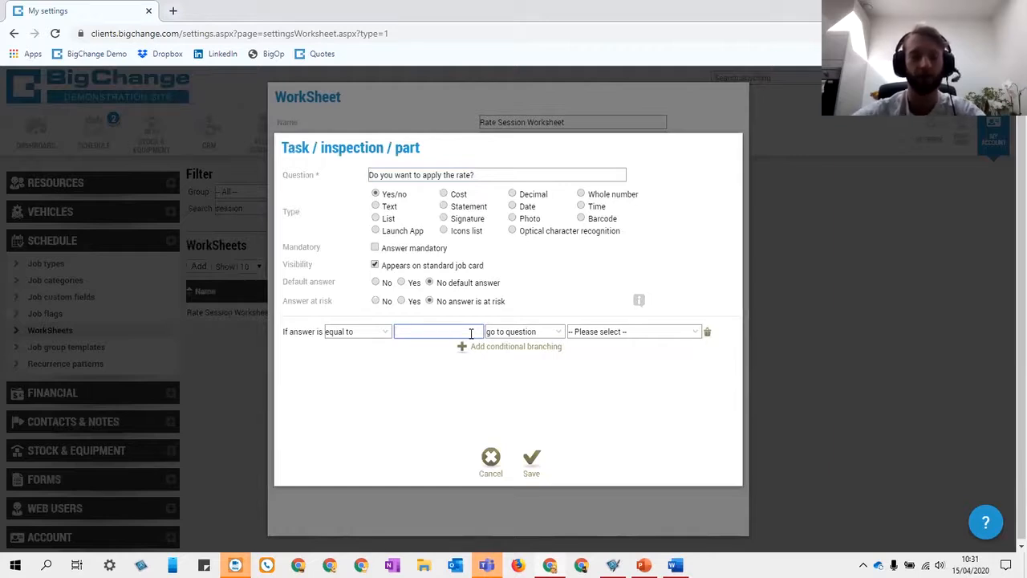
type("Yes")
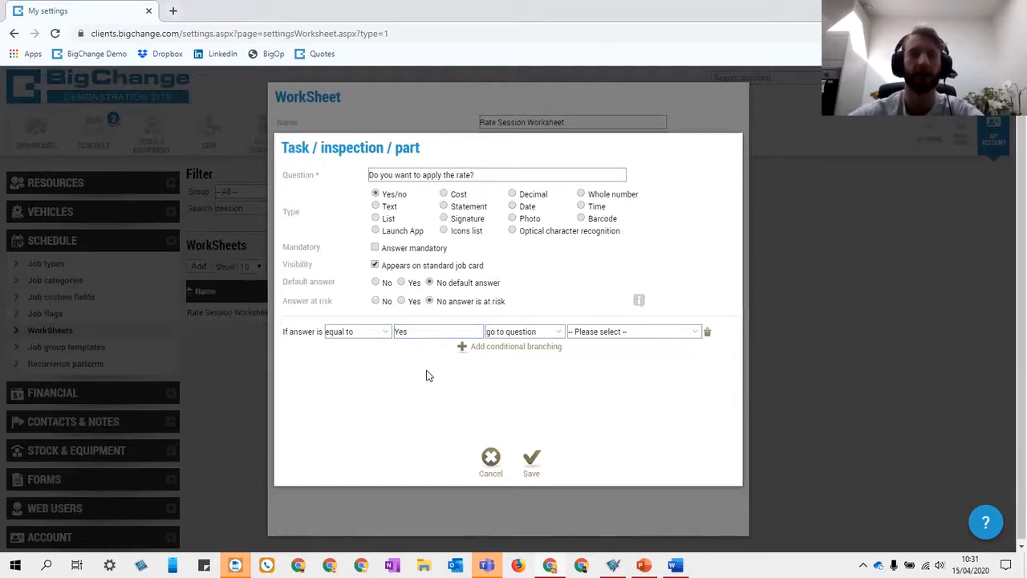
left_click(542, 333)
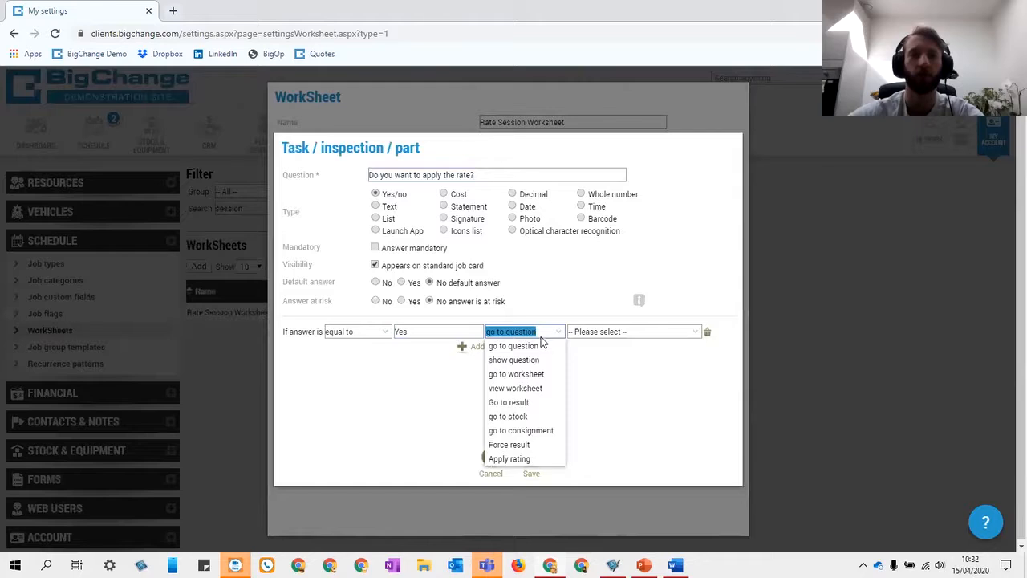
left_click(514, 458)
left_click(659, 334)
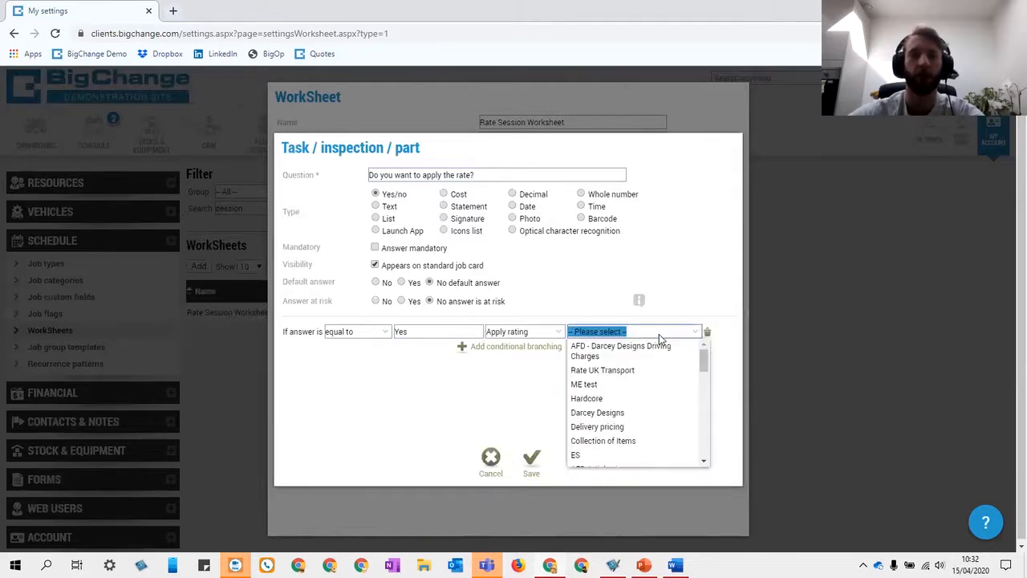
left_click(639, 336)
type("session")
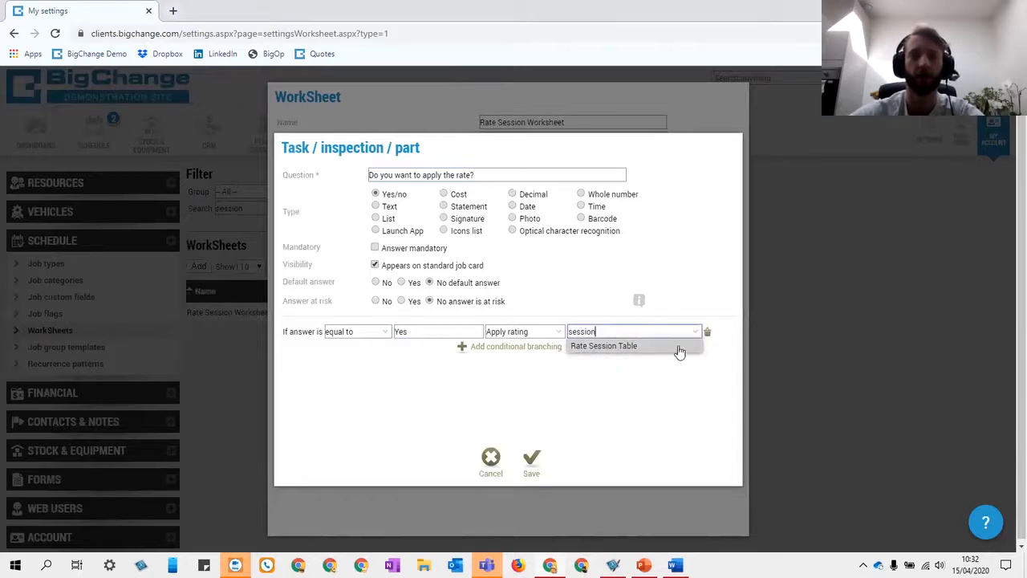
left_click(598, 350)
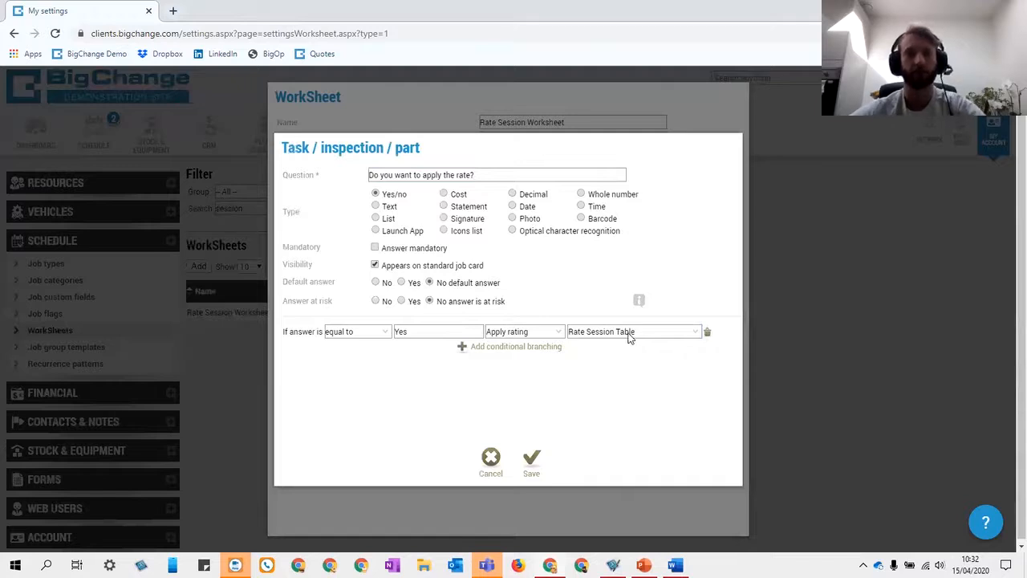
left_click(532, 460)
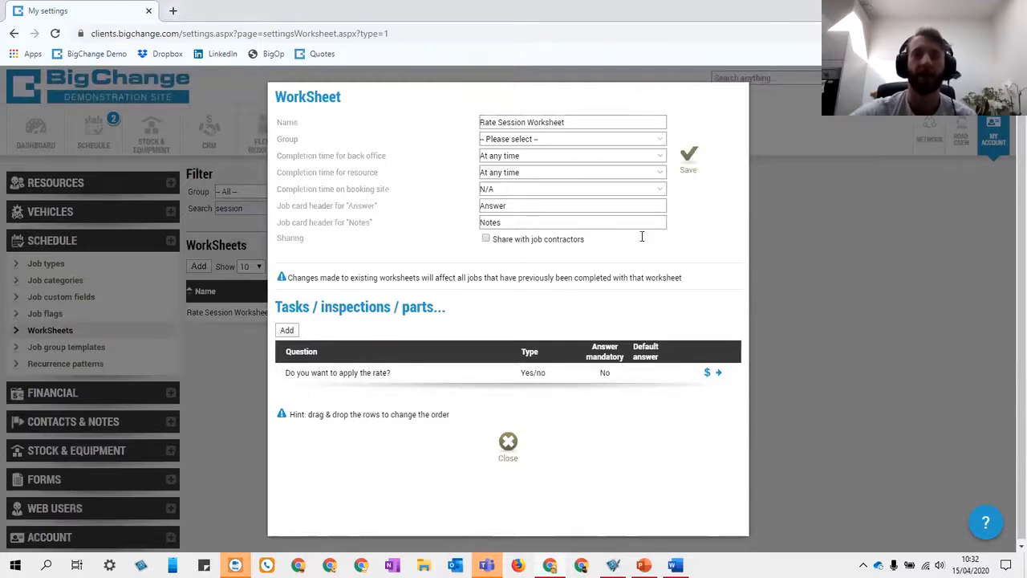
left_click(417, 378)
left_click(417, 340)
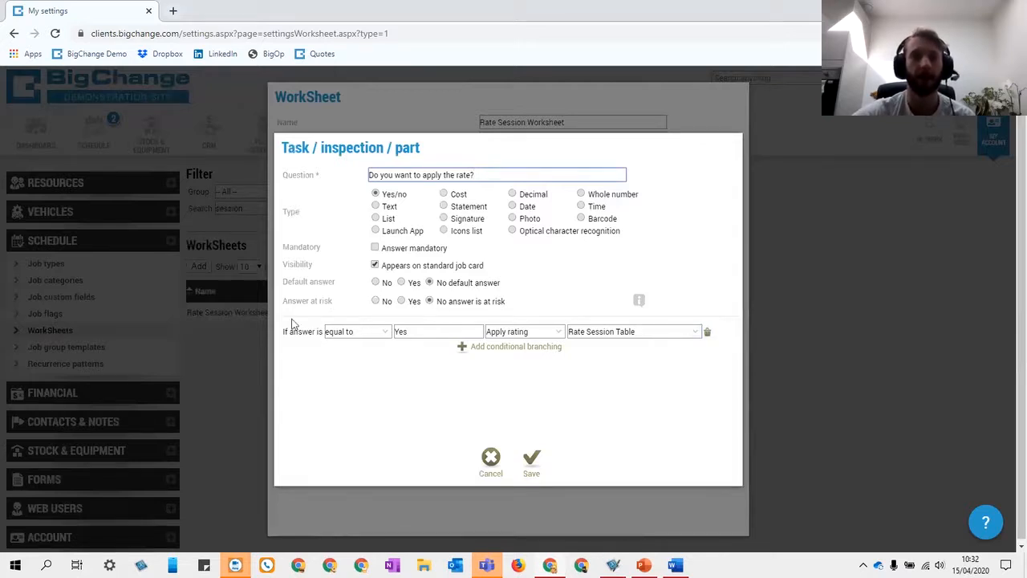
left_click(494, 348)
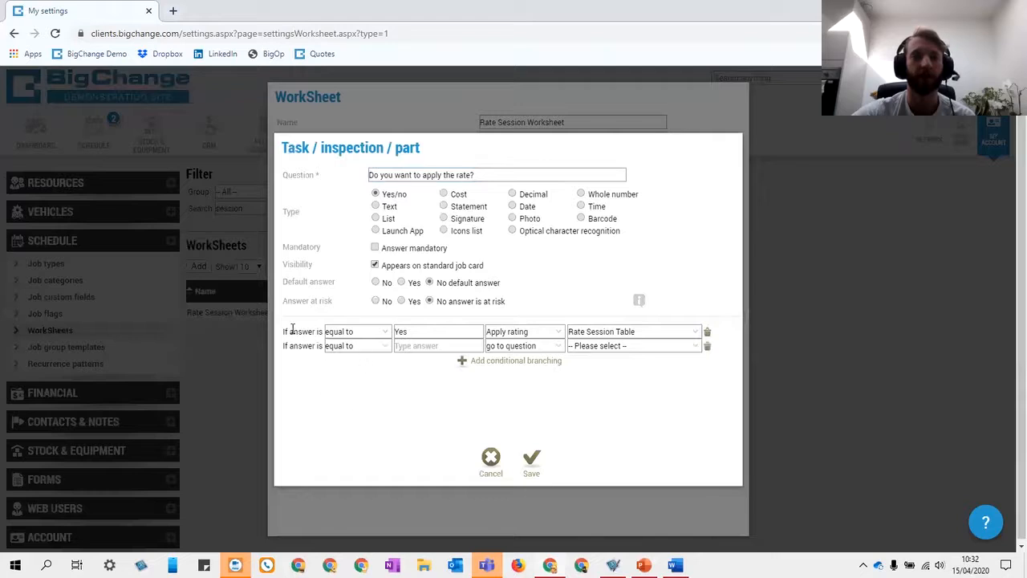
left_click(358, 347)
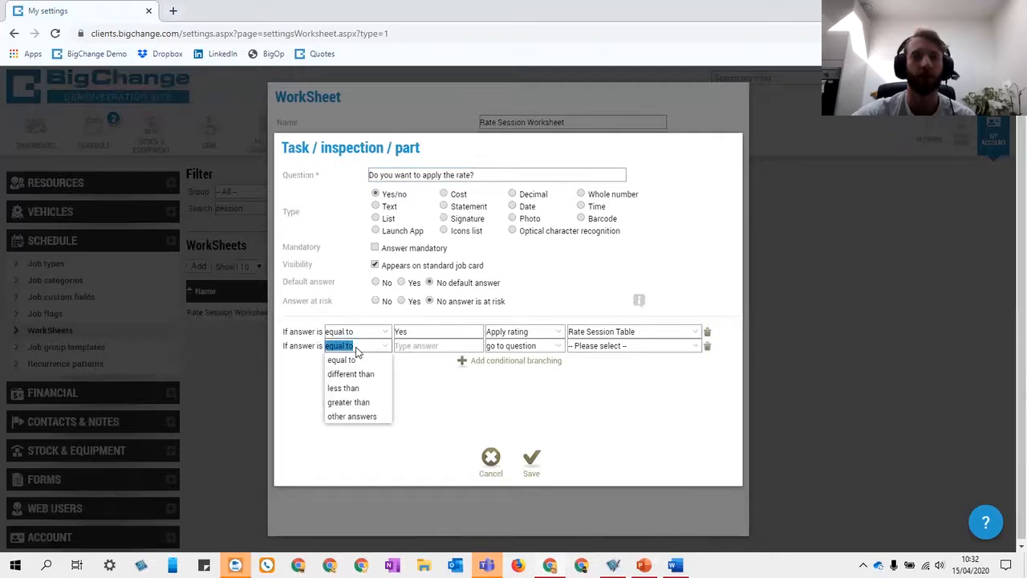
left_click(353, 417)
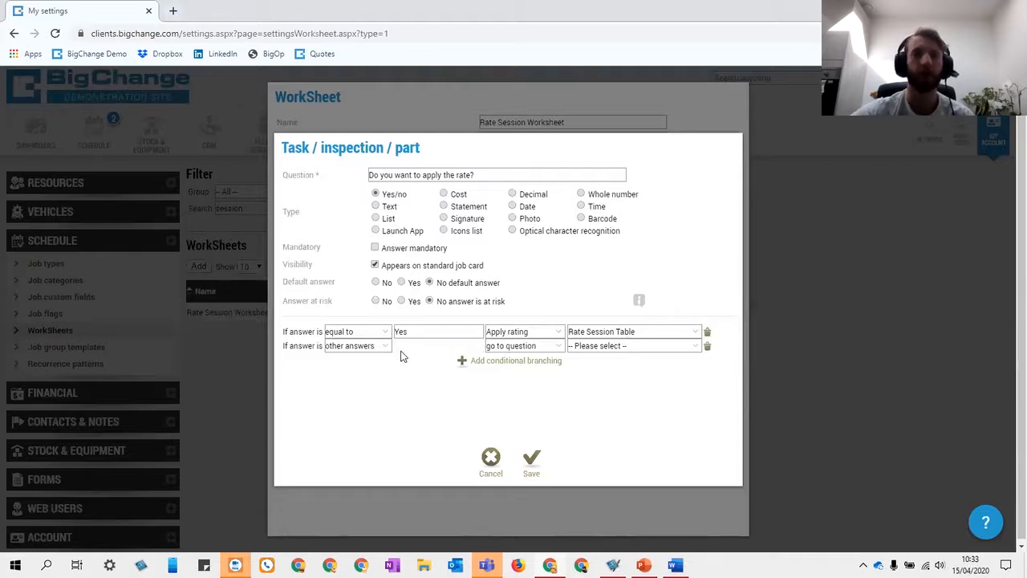
left_click(552, 347)
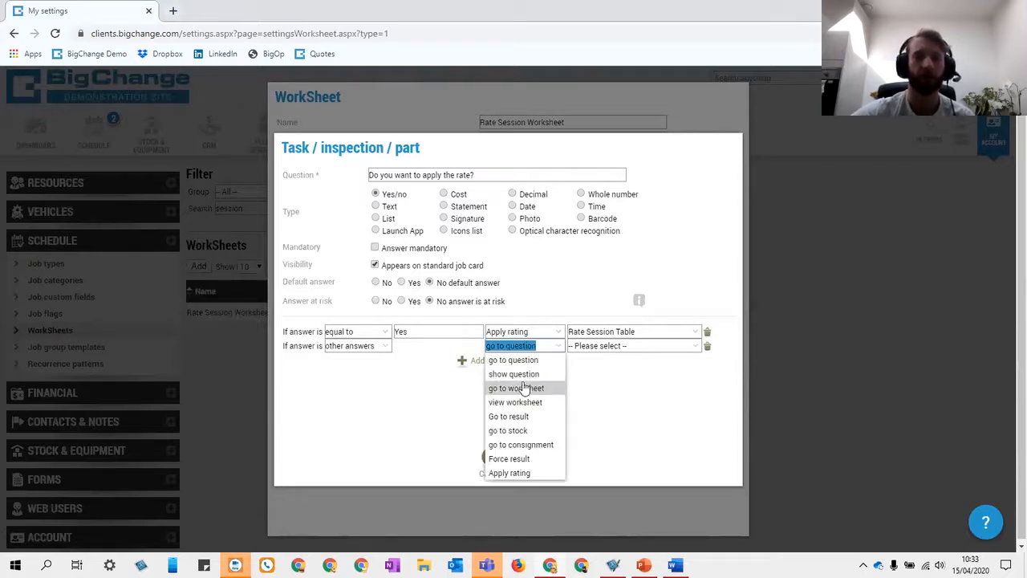
left_click(421, 409)
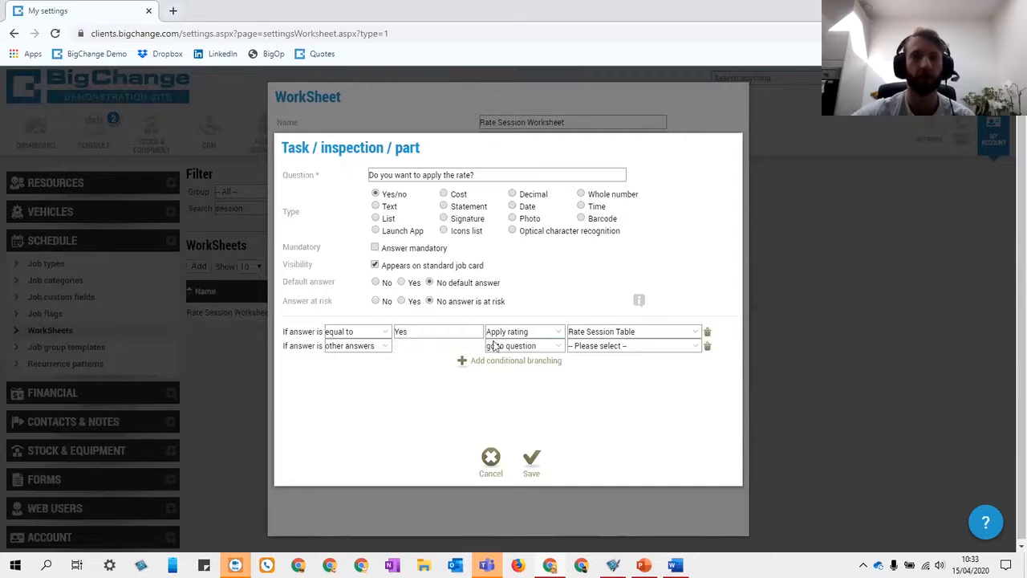
left_click(707, 331)
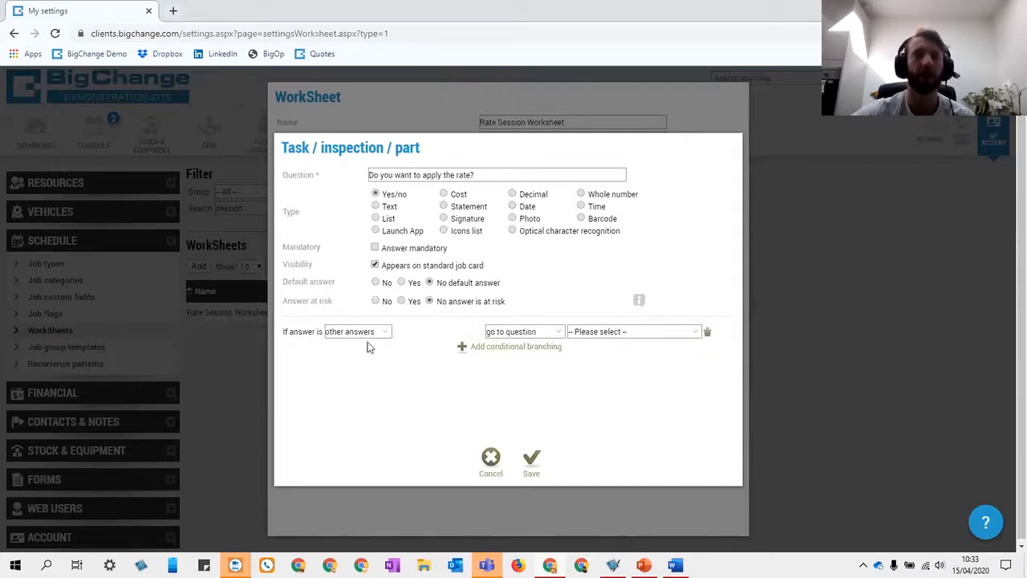
left_click(537, 336)
left_click(527, 459)
left_click(670, 331)
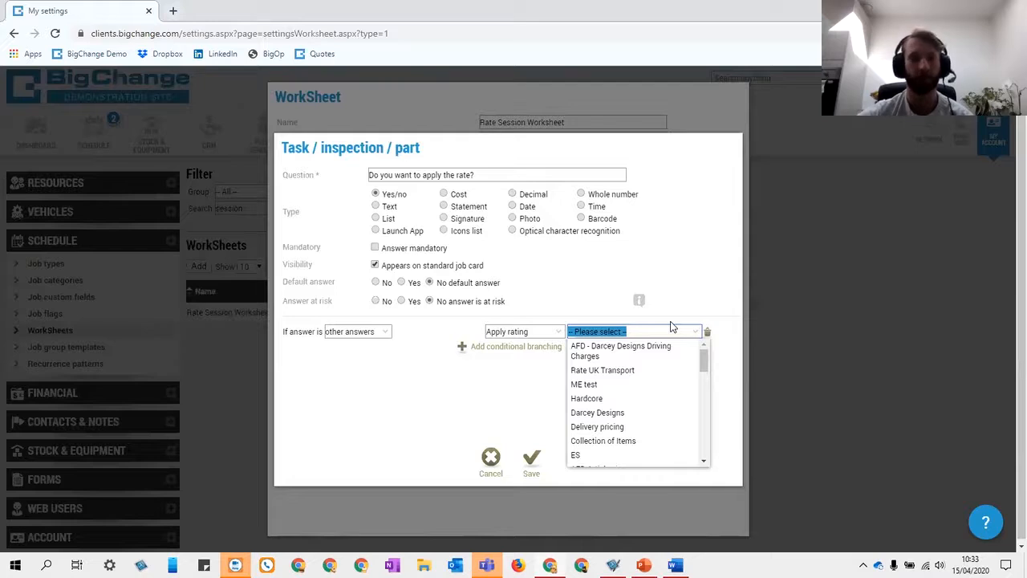
left_click(661, 333)
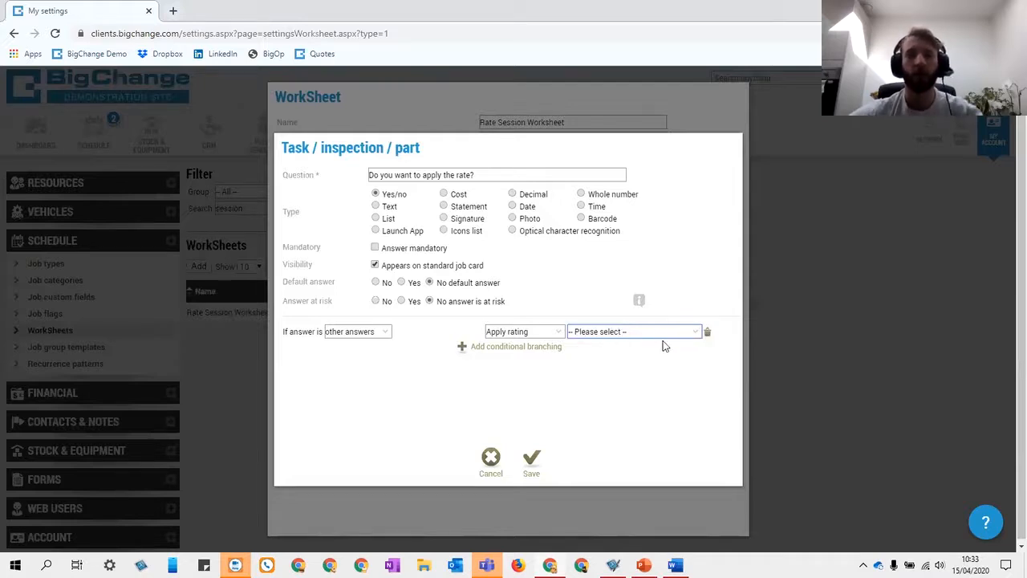
left_click(706, 331)
left_click(490, 458)
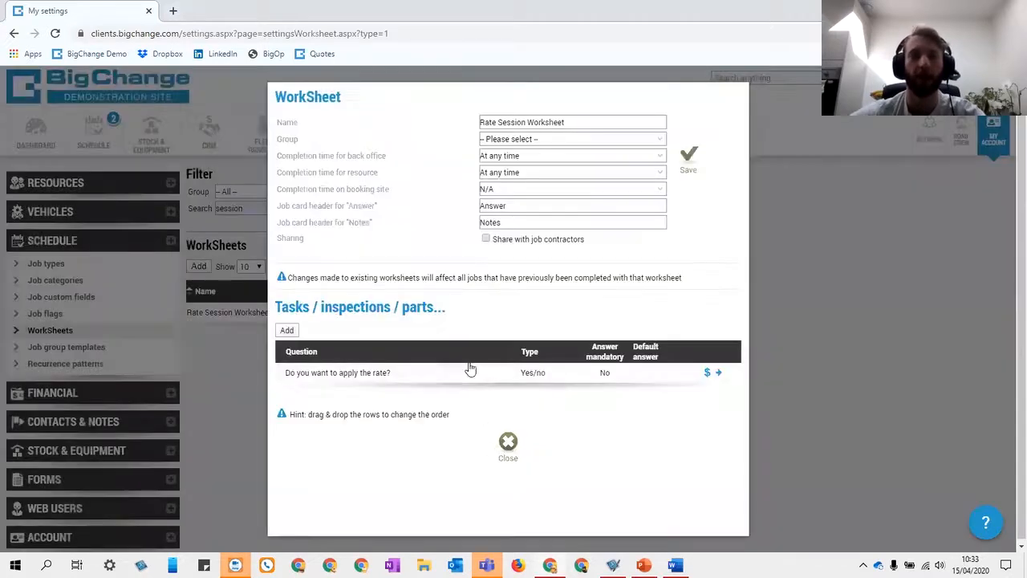
mouse_move(472, 374)
left_click(460, 350)
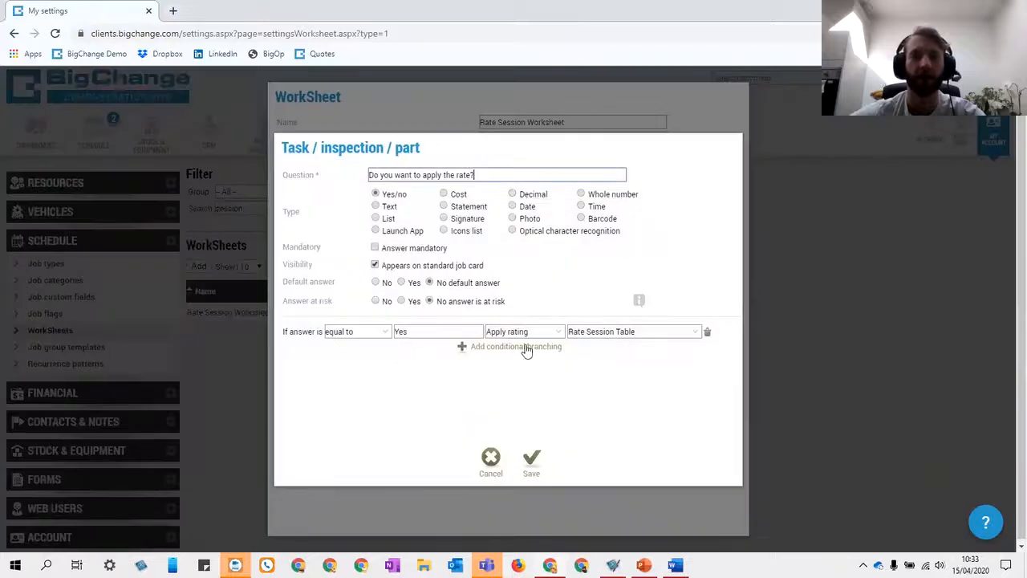
left_click(491, 459)
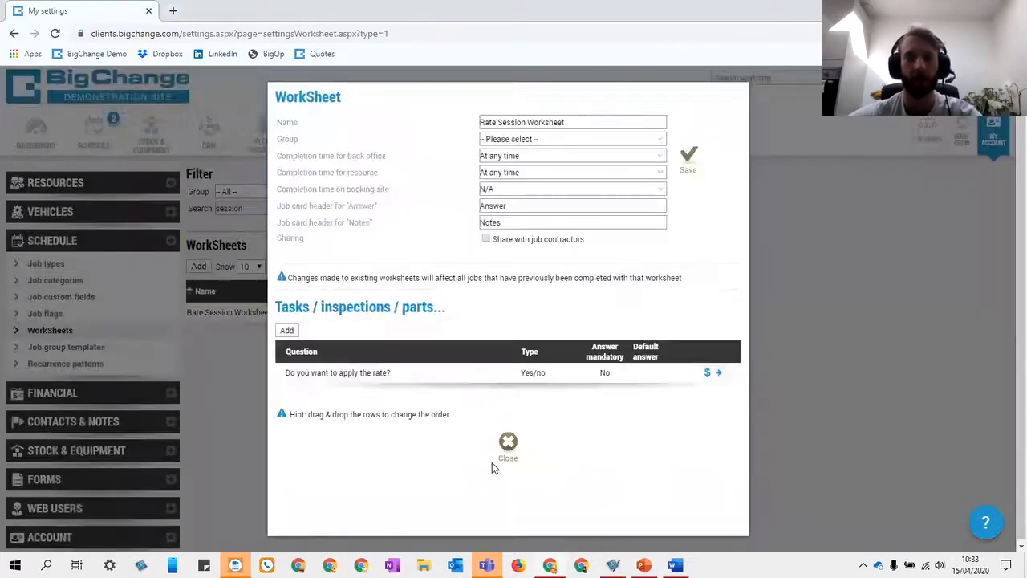
- Save the worksheet, and find the Rates Live Session job type by searching "session" and open it for editing
left_click(691, 170)
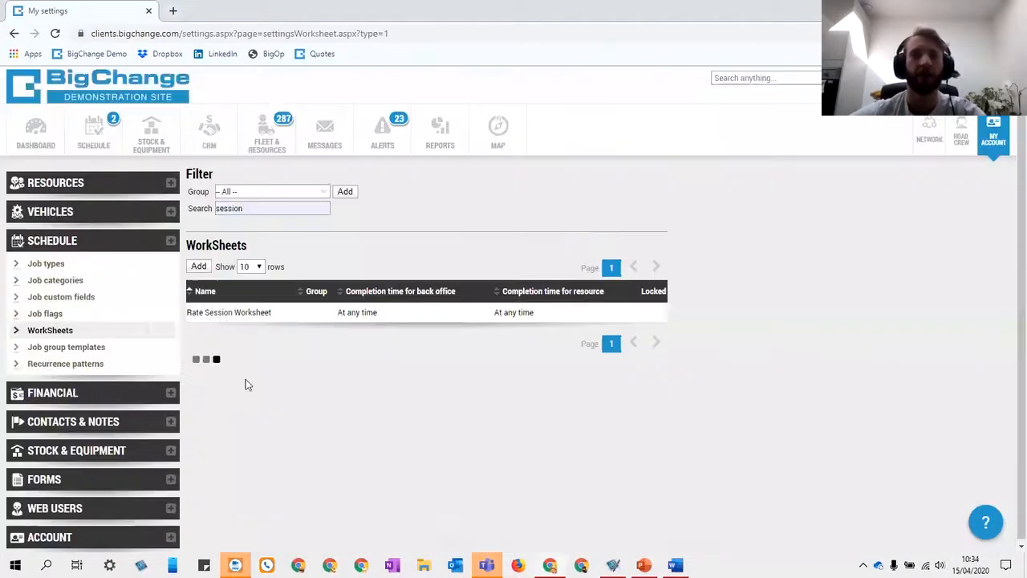
left_click(83, 270)
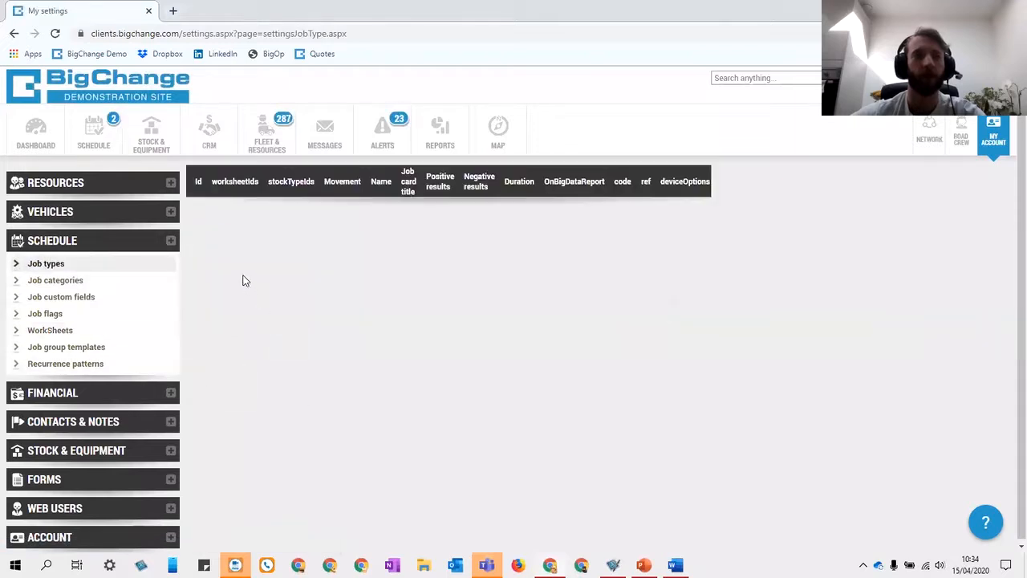
type("session")
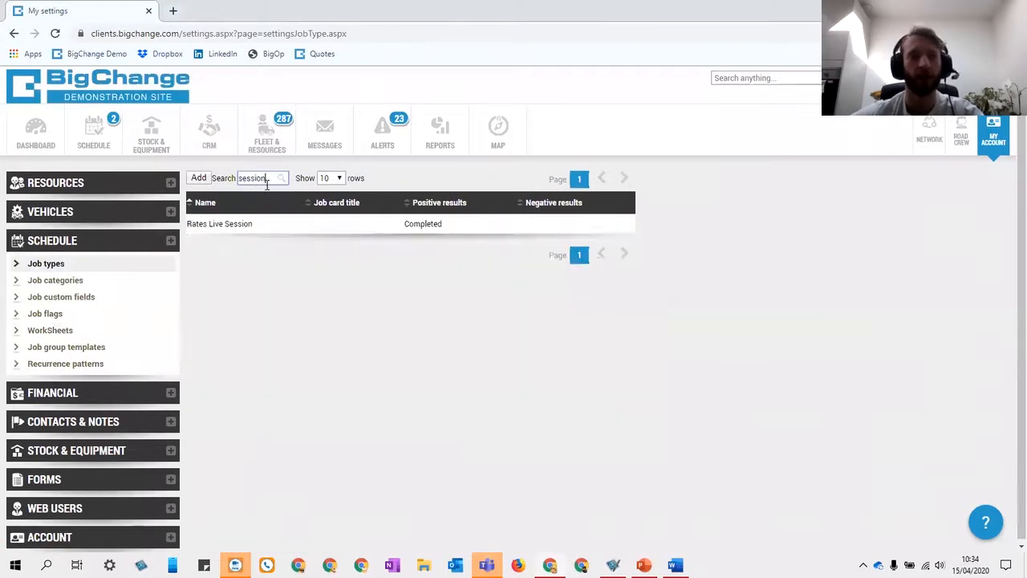
left_click(262, 227)
left_click(278, 199)
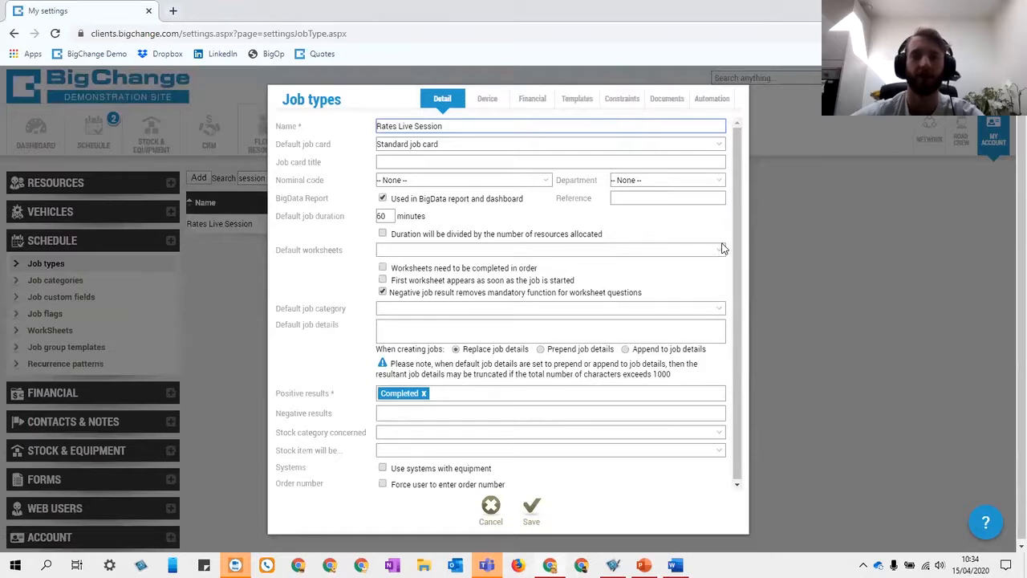
- Set Rate Session Worksheet as the default worksheet of the Rates Live Session job type and save it
left_click(622, 252)
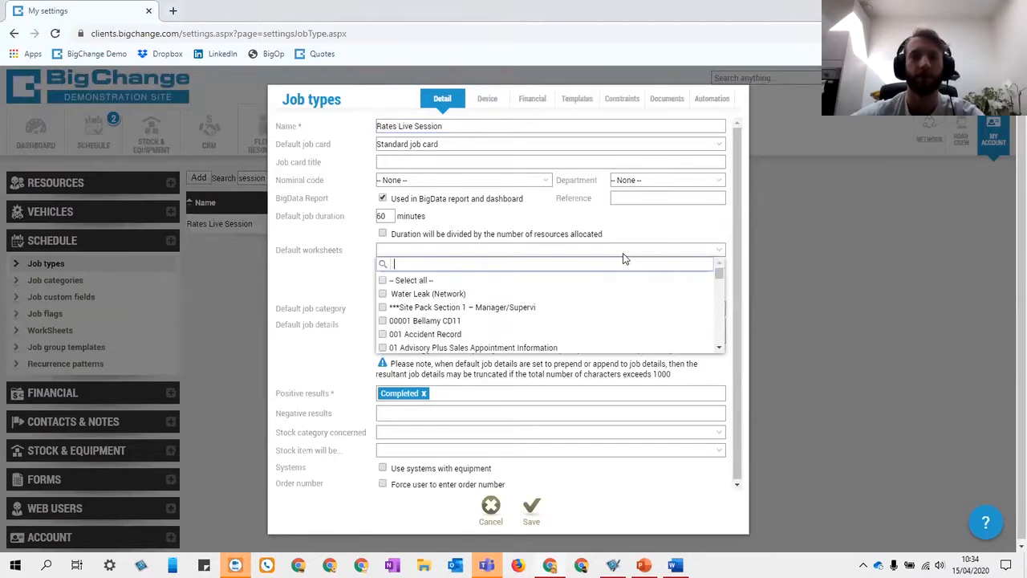
type("session")
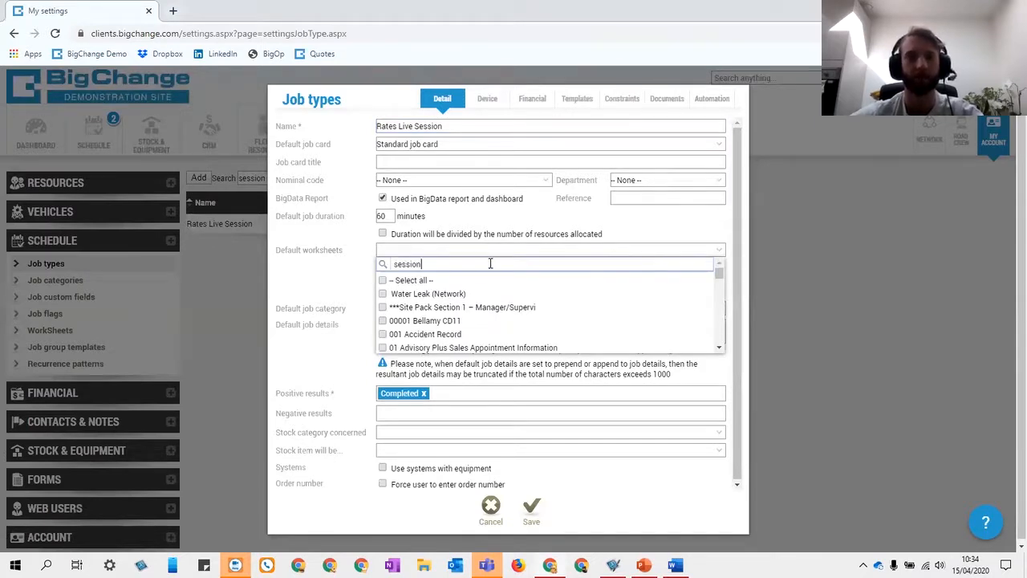
left_click(386, 295)
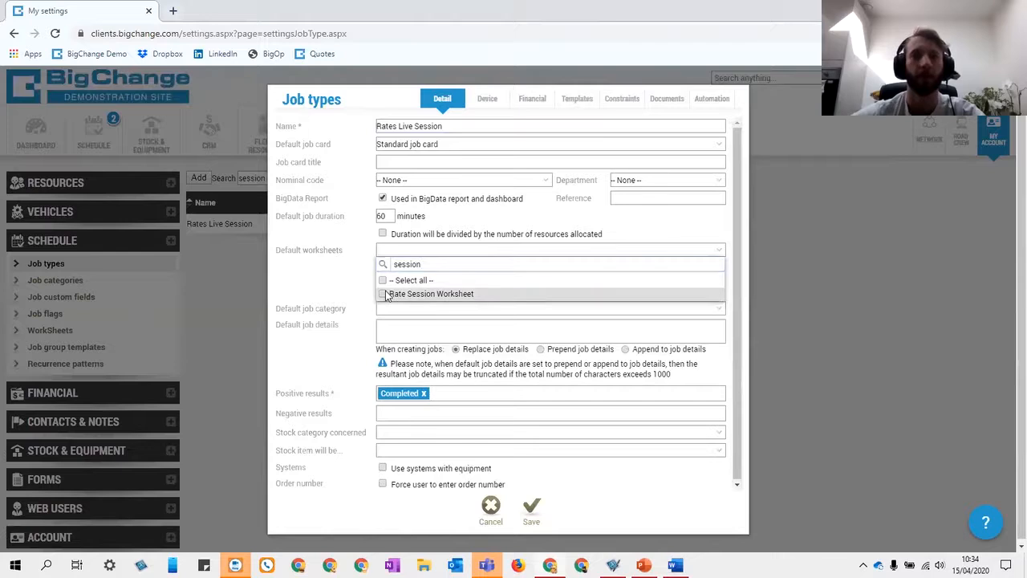
left_click(321, 286)
left_click(531, 507)
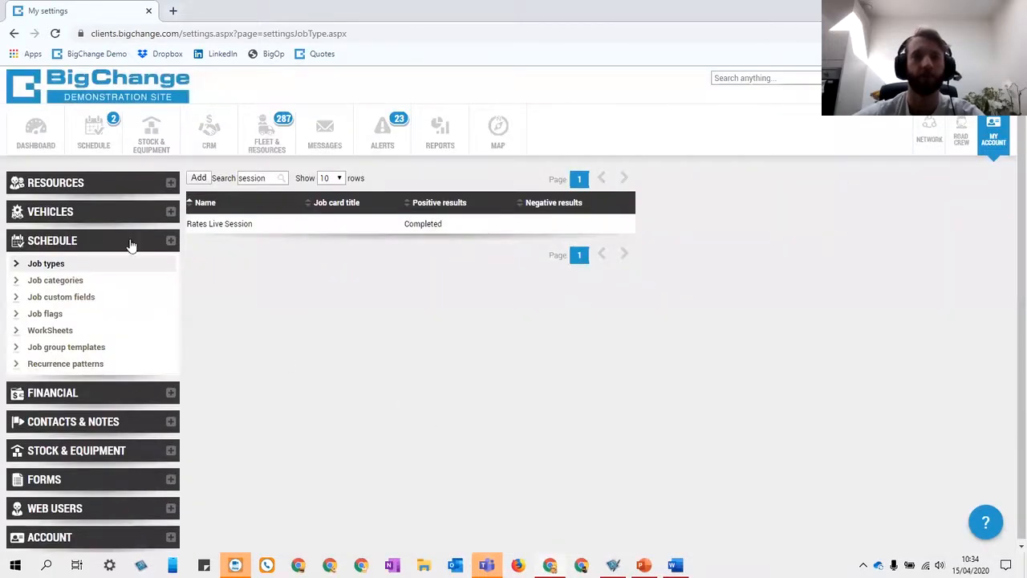
- Start a new job in the schedule for Rates Session Contact with the job type Rates Live Session
left_click(83, 143)
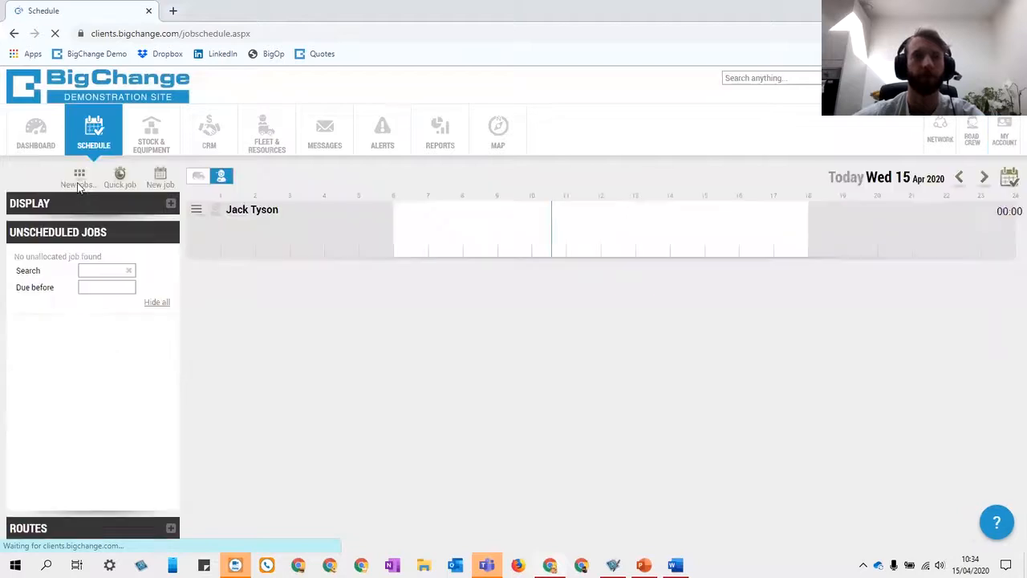
left_click(160, 176)
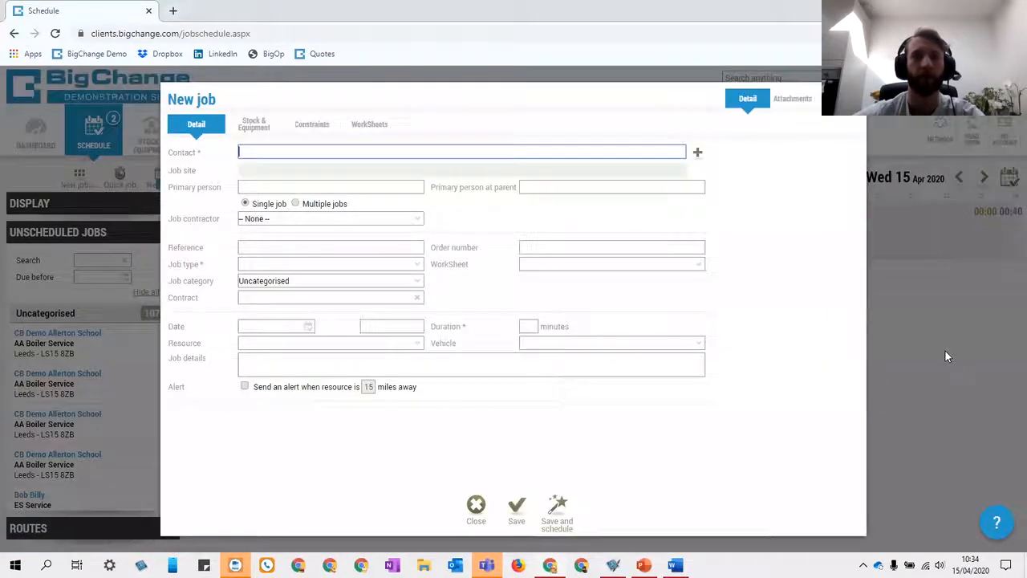
left_click(945, 356)
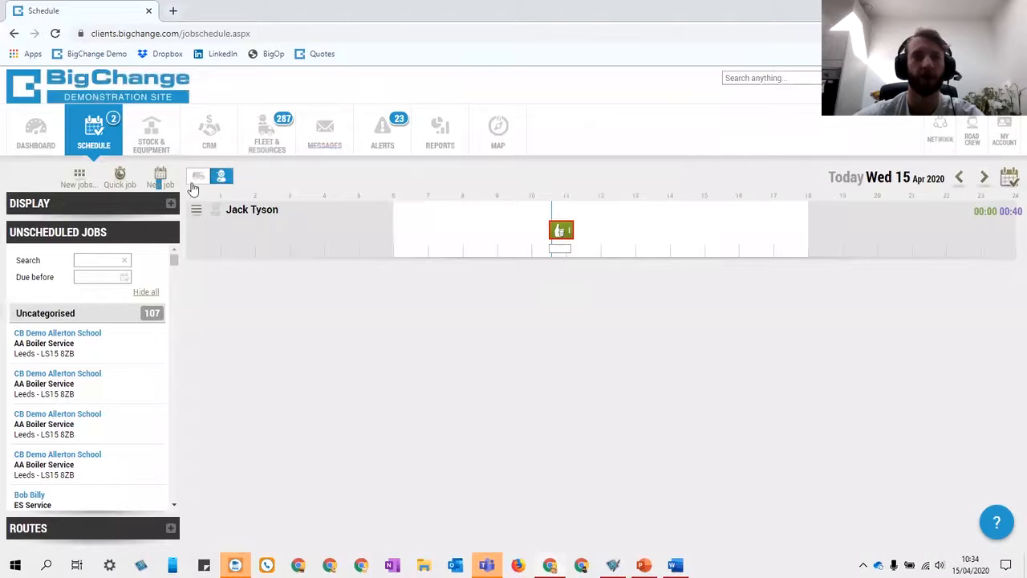
left_click(160, 177)
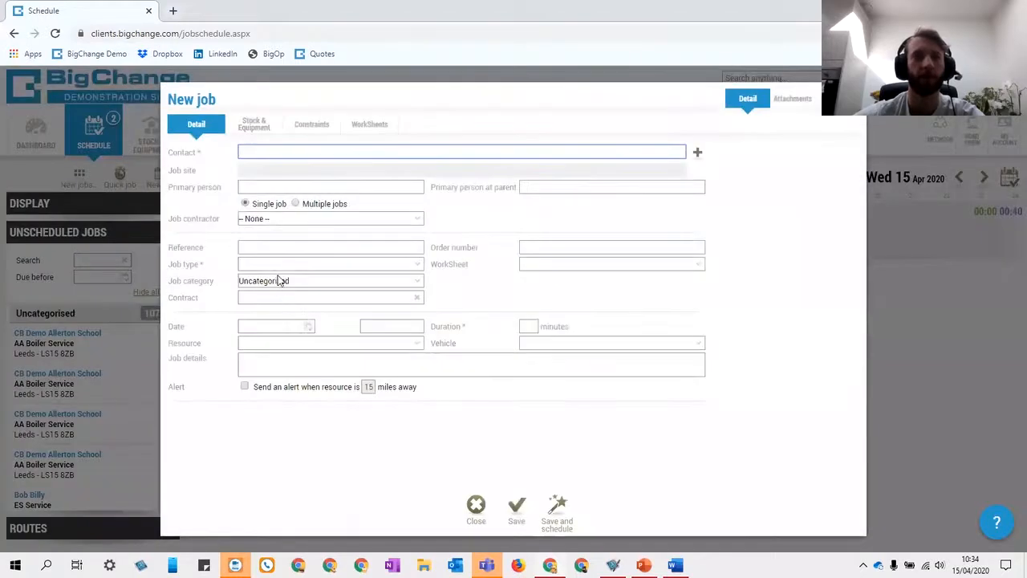
type("session")
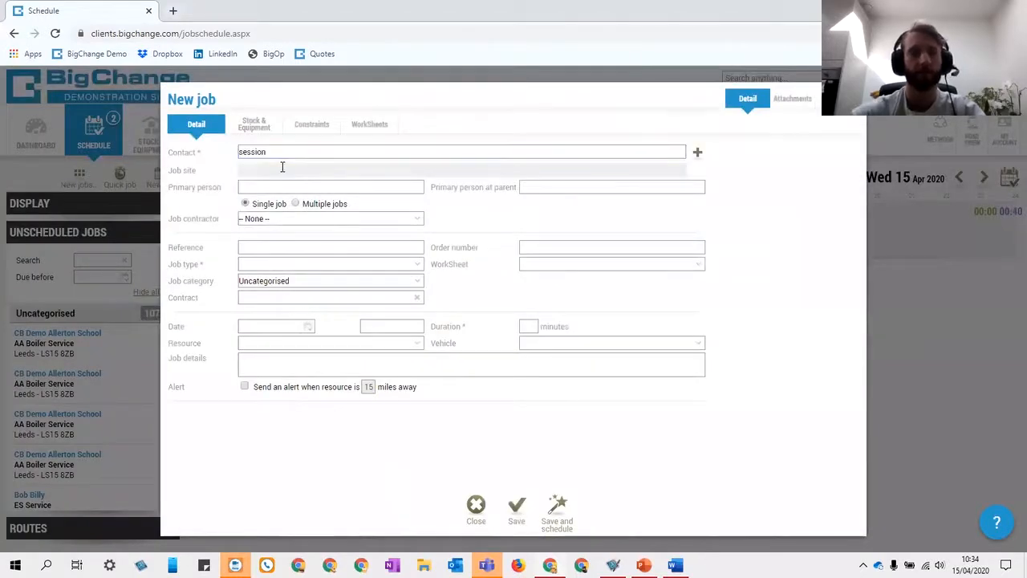
left_click(285, 150)
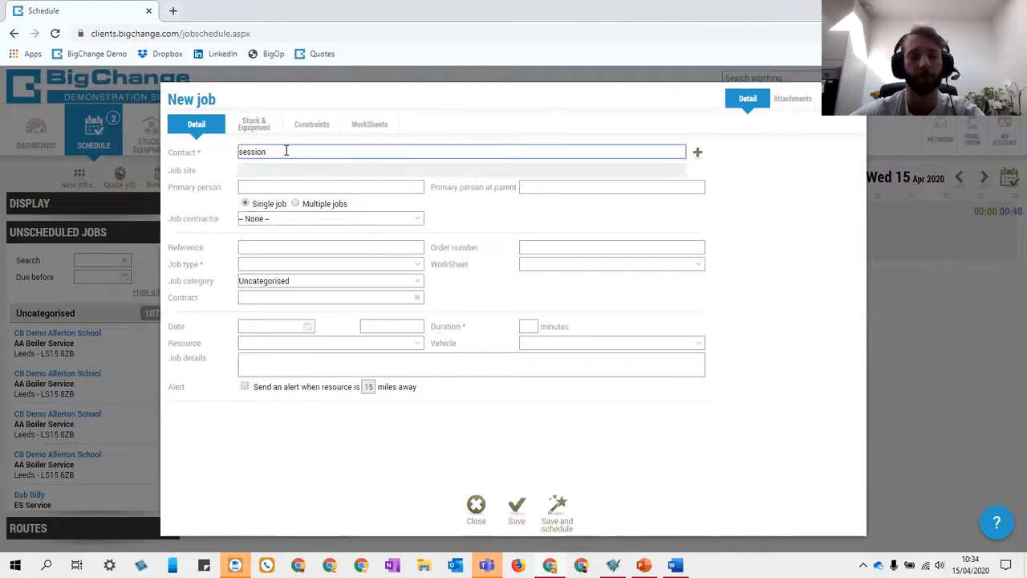
left_click(286, 168)
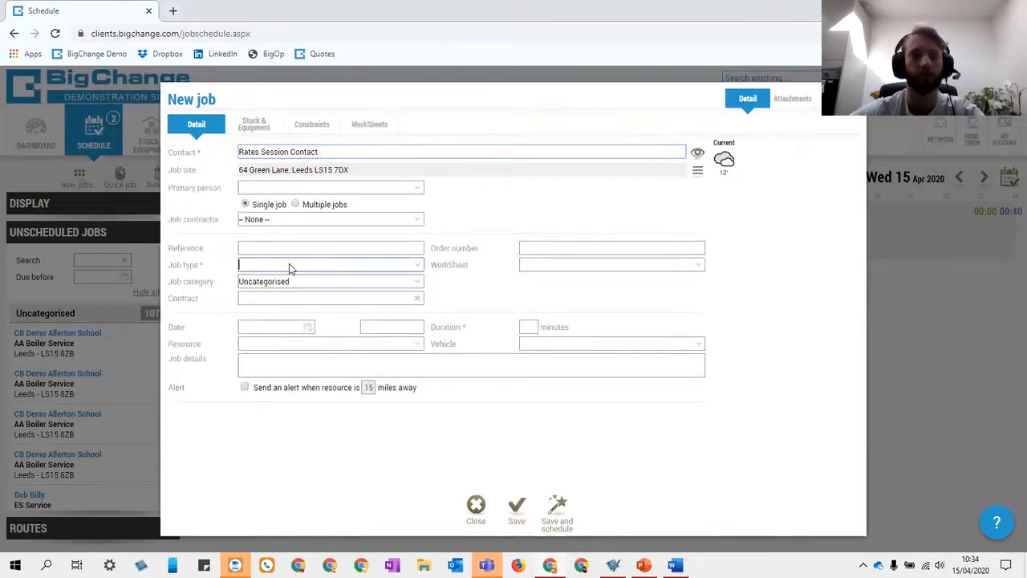
type("session")
left_click(299, 277)
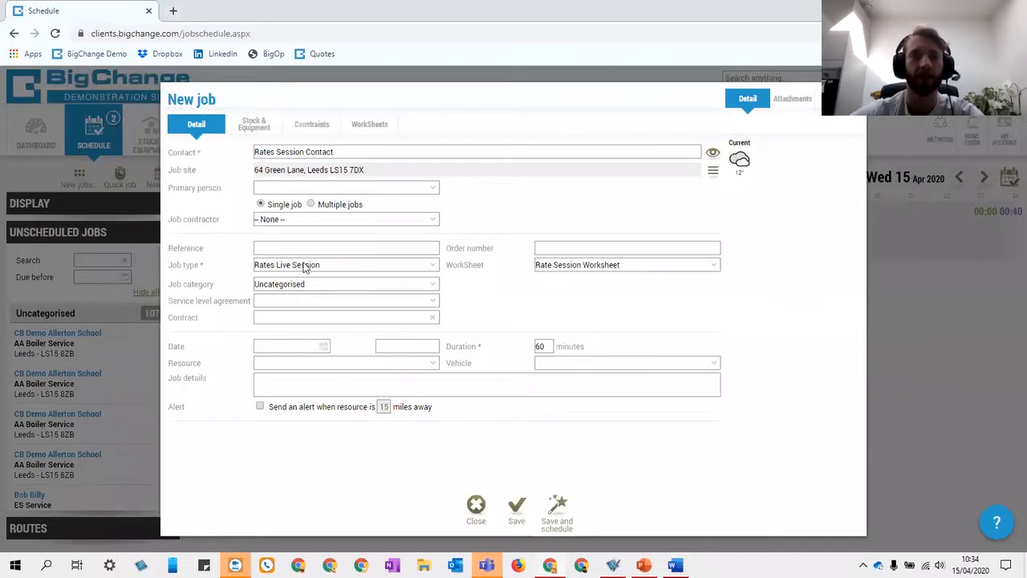
- Set the new job's date to 15/04/2020 and its start time to 11:30
left_click(287, 347)
left_click(300, 424)
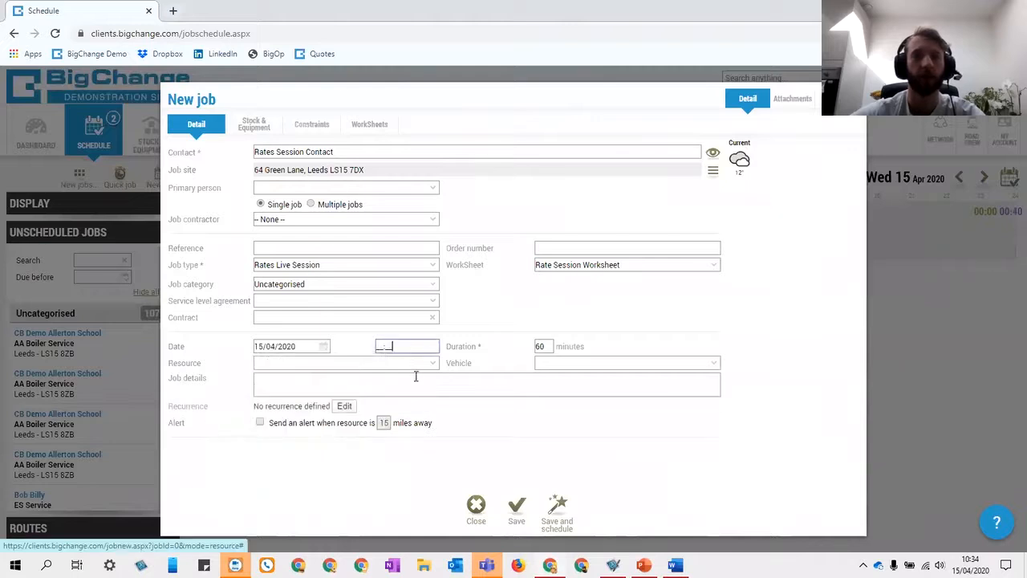
left_click(375, 347)
type("18")
left_click_drag(426, 347, 347, 355)
type("1130")
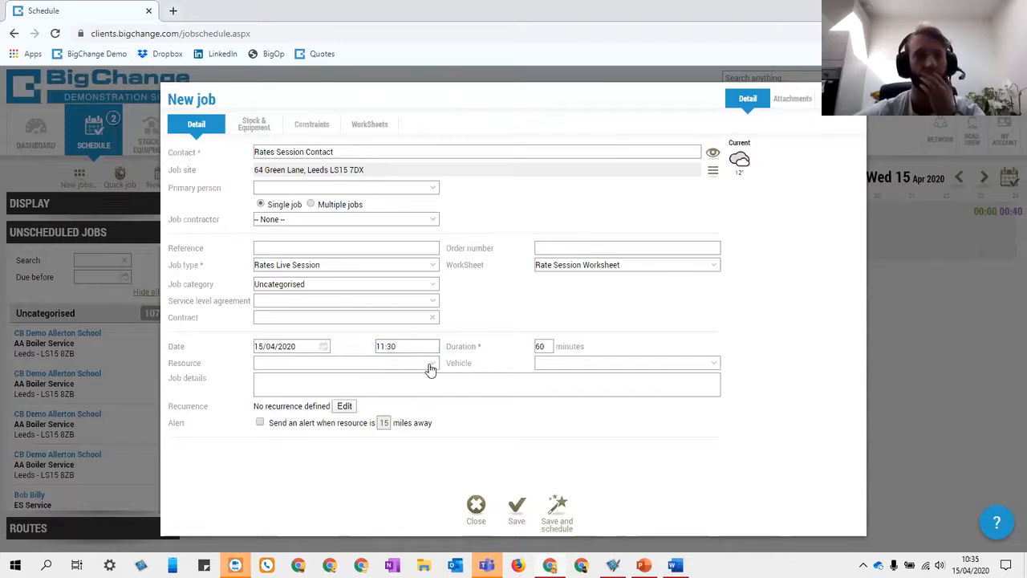
- Assign the job to the resource whose surname starts with "tys" and save the job
left_click(430, 367)
left_click(324, 362)
type("ty")
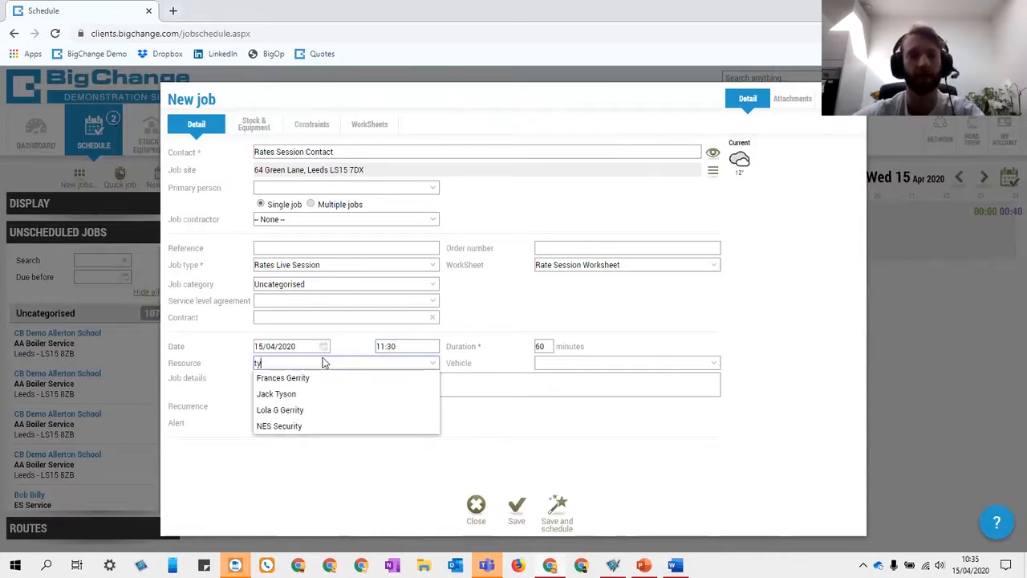
type("s")
left_click(316, 378)
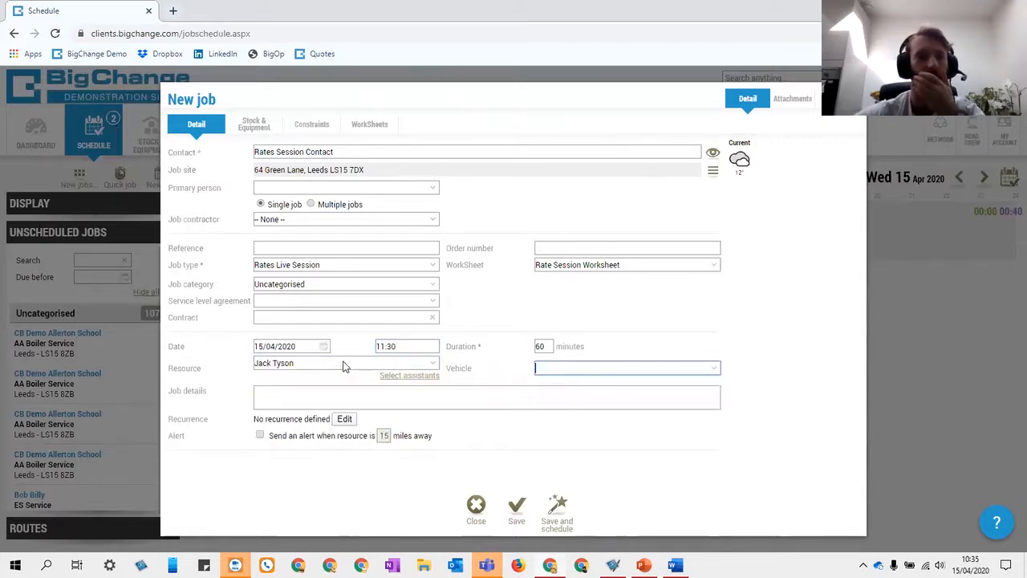
left_click(514, 509)
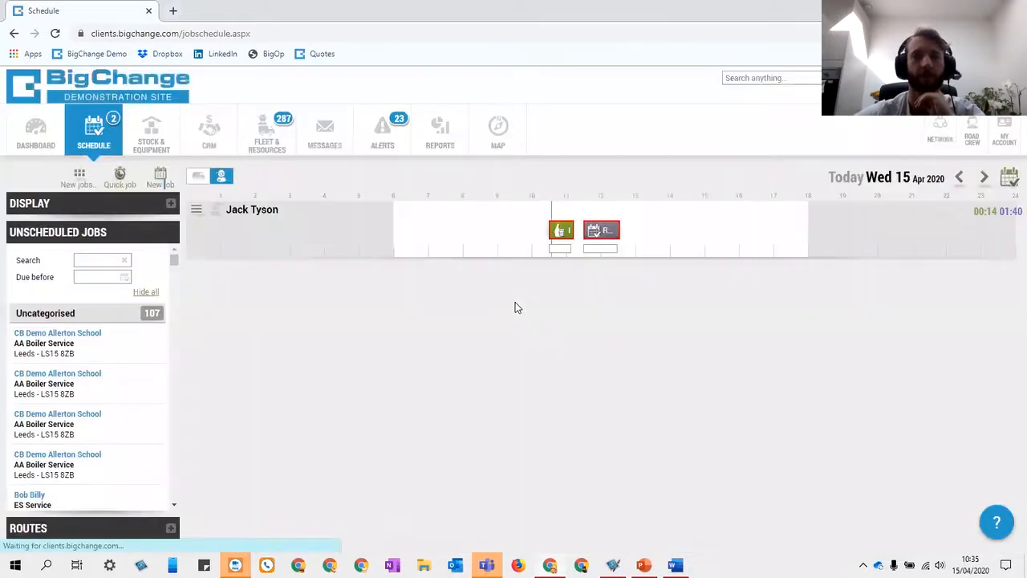
- Open the 11:30 Rates Live Session job and answer its worksheet question "Do you want to apply the rate?" with No
left_click(602, 230)
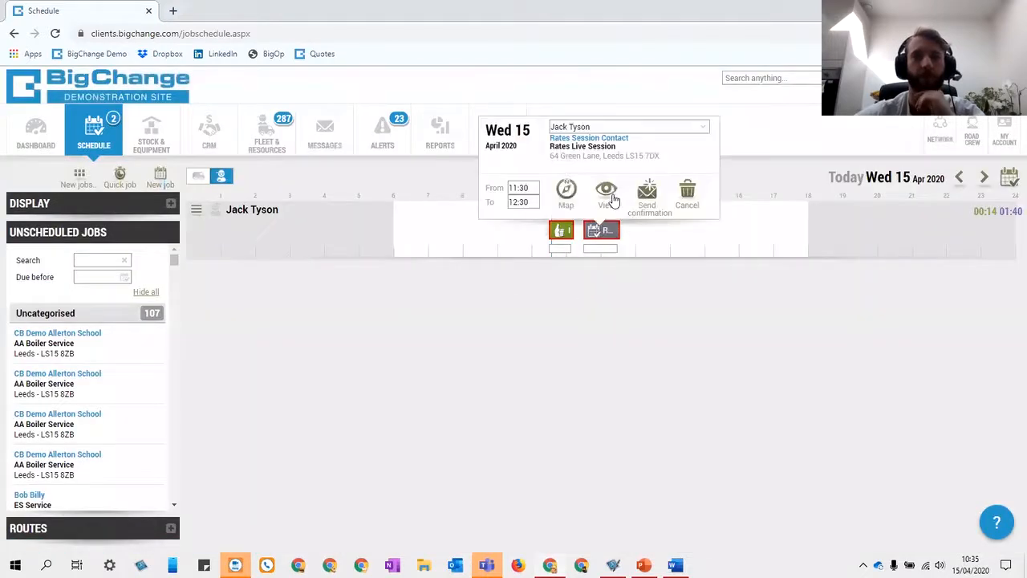
left_click(608, 195)
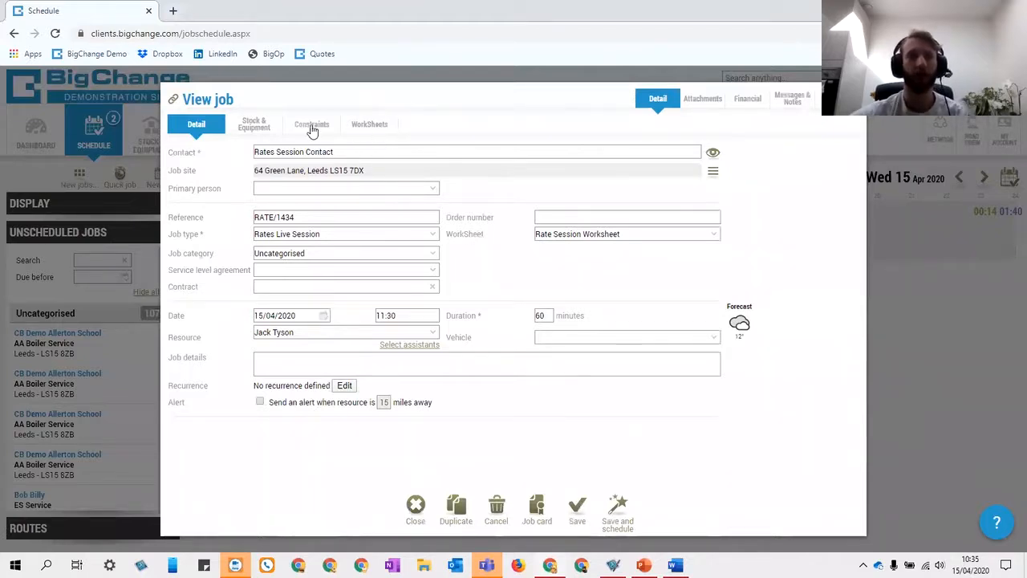
left_click(373, 128)
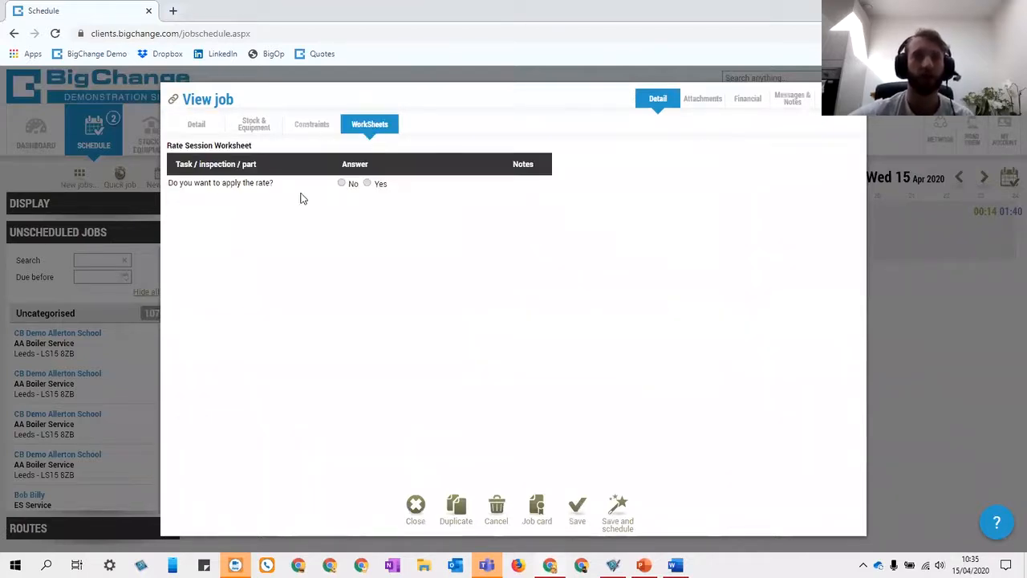
left_click(342, 183)
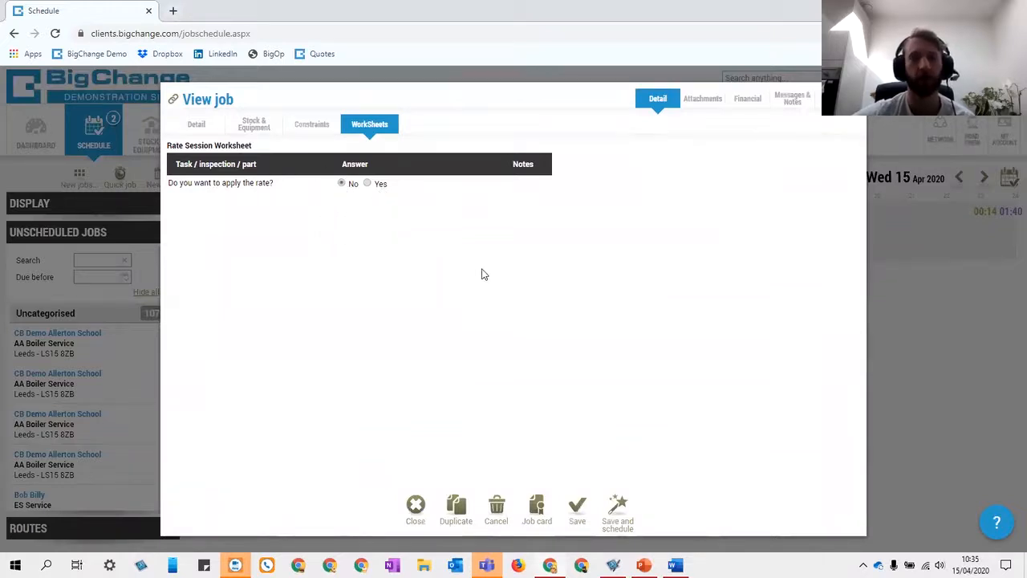
- Save the job's pending changes and add a Started activity dated 15/04/2020 at 11:30
left_click(836, 98)
left_click(541, 505)
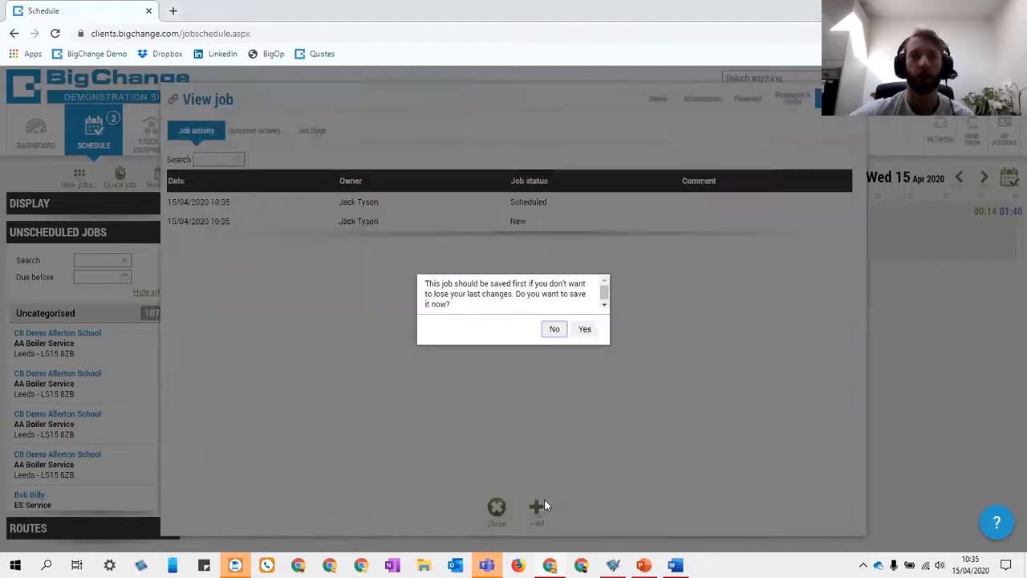
left_click(585, 330)
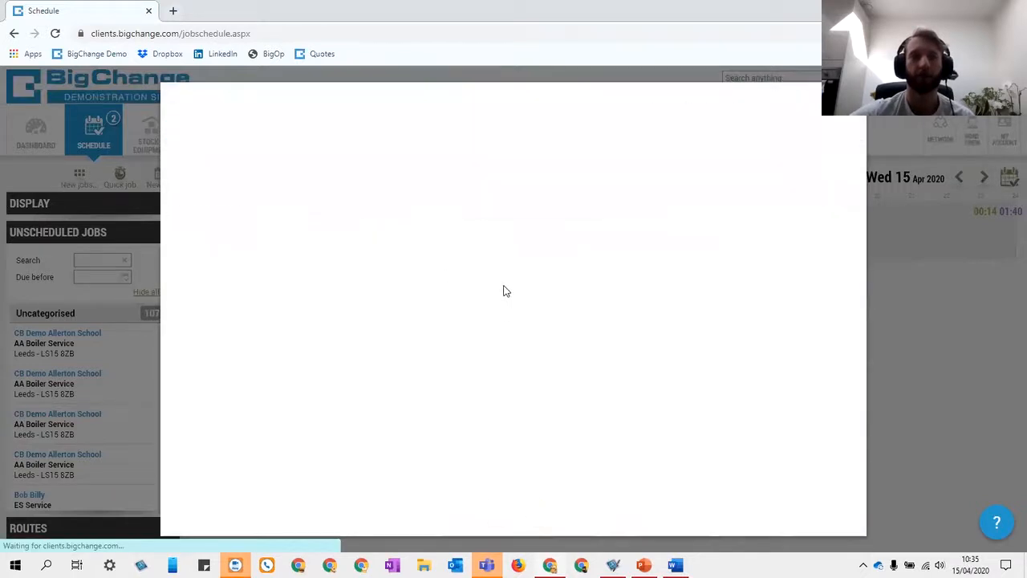
left_click(549, 508)
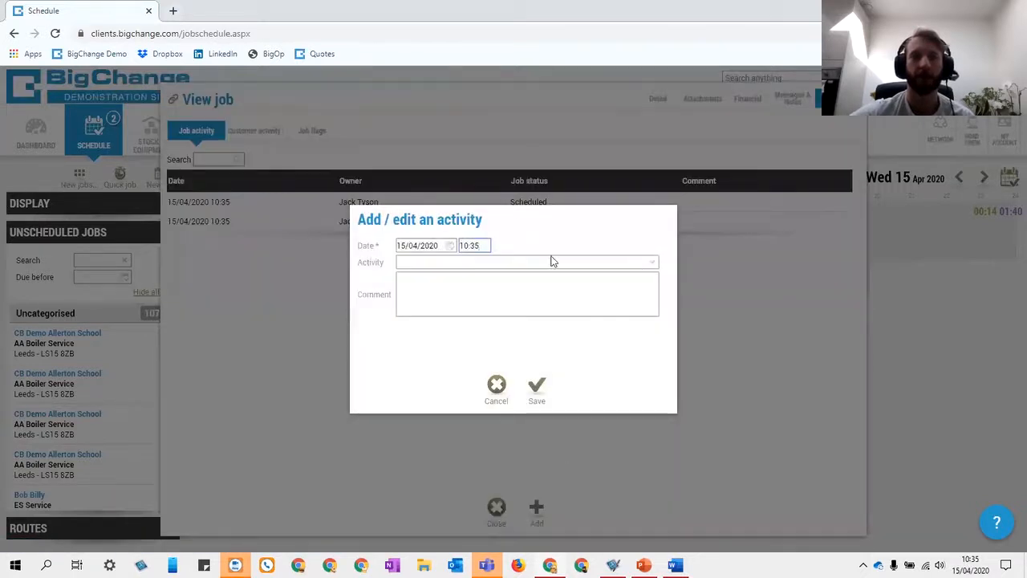
left_click_drag(484, 244, 450, 248)
type("11:30")
left_click(479, 261)
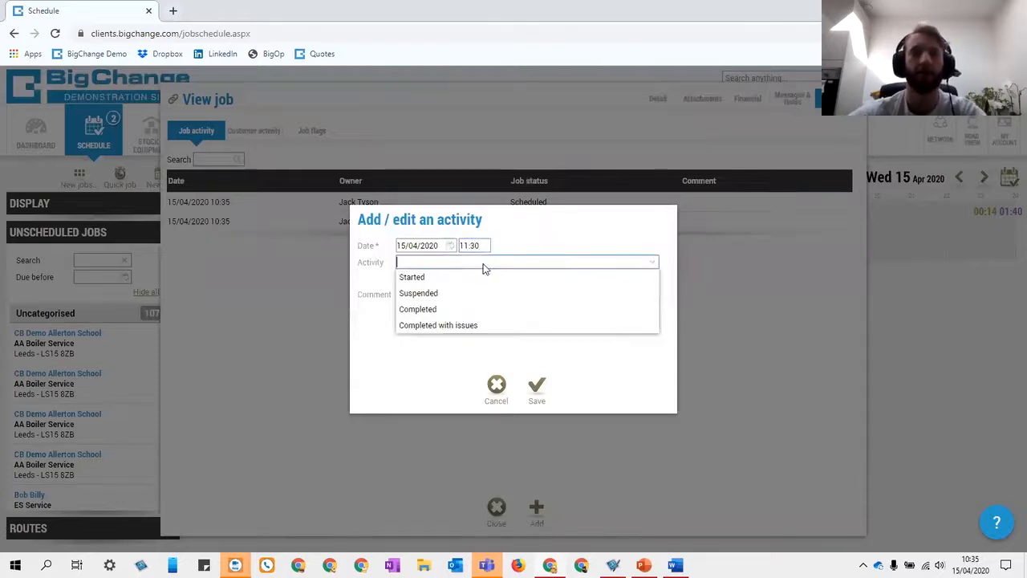
left_click(461, 275)
left_click(548, 403)
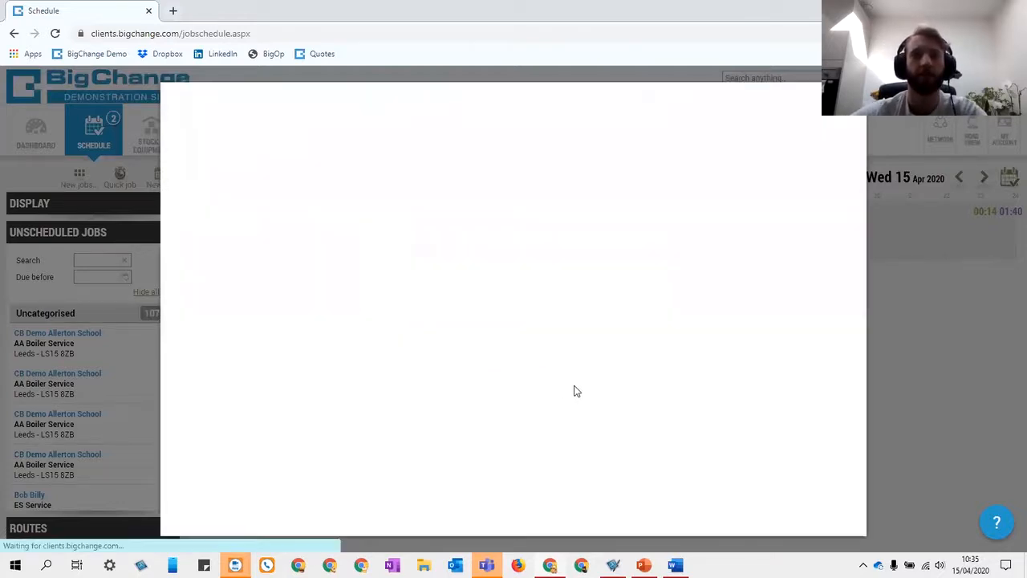
- Add a Completed activity dated 15/04/2020 at 12:25 with the comment Completed, and save it
left_click(536, 507)
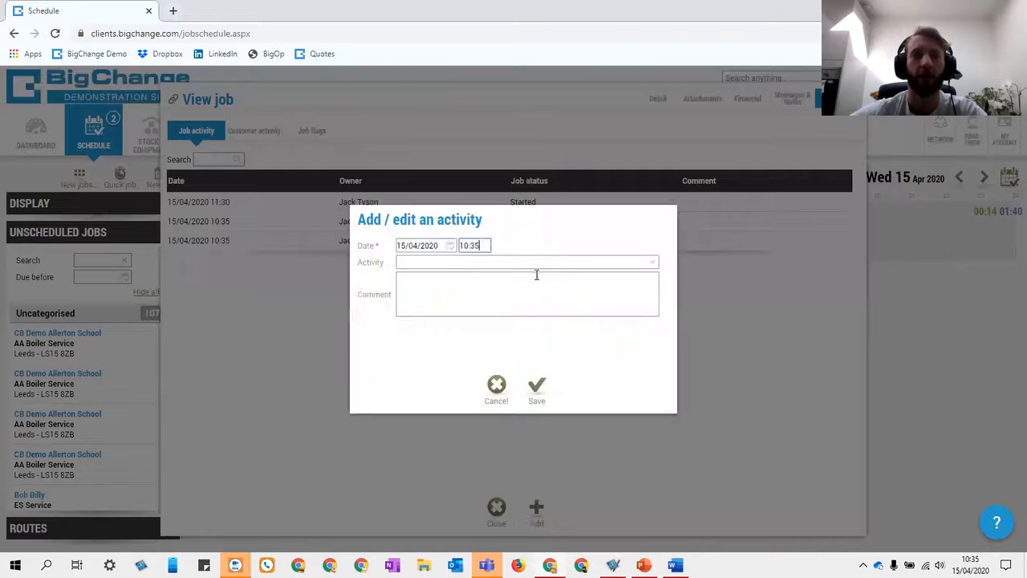
left_click_drag(489, 244, 430, 244)
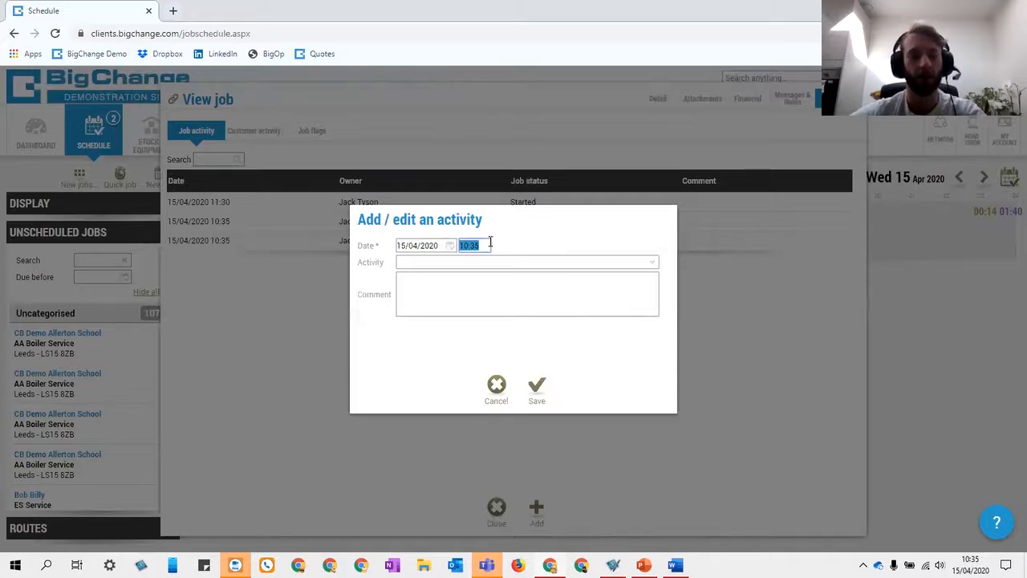
type("12")
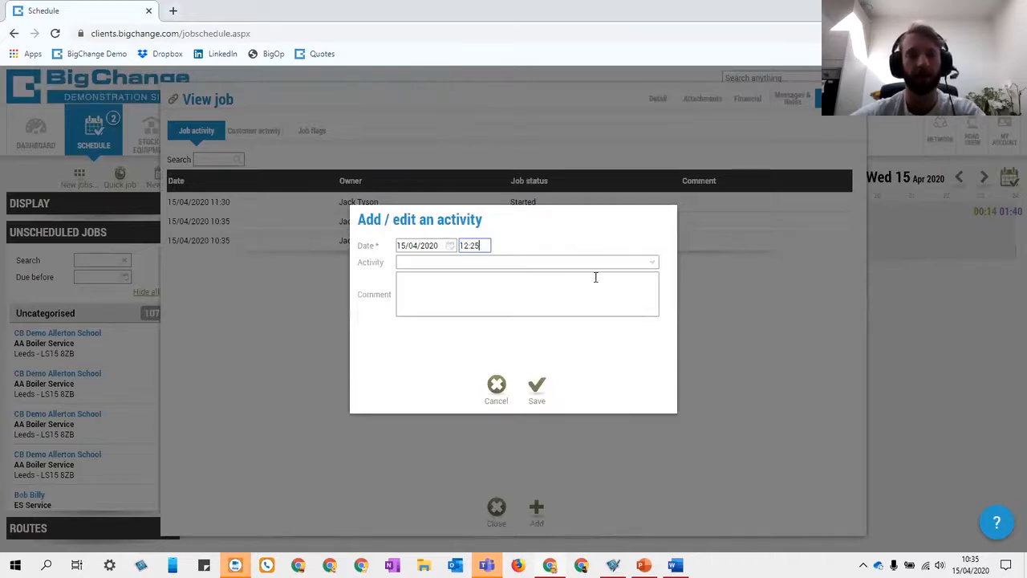
left_click(642, 268)
left_click(584, 277)
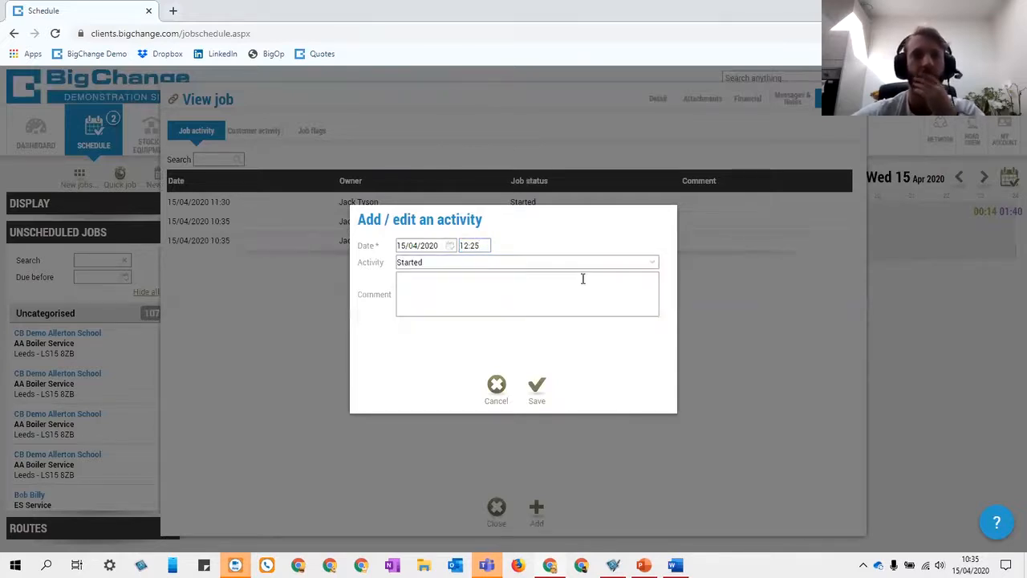
left_click(627, 266)
left_click(470, 308)
left_click(592, 280)
left_click(609, 300)
left_click(633, 279)
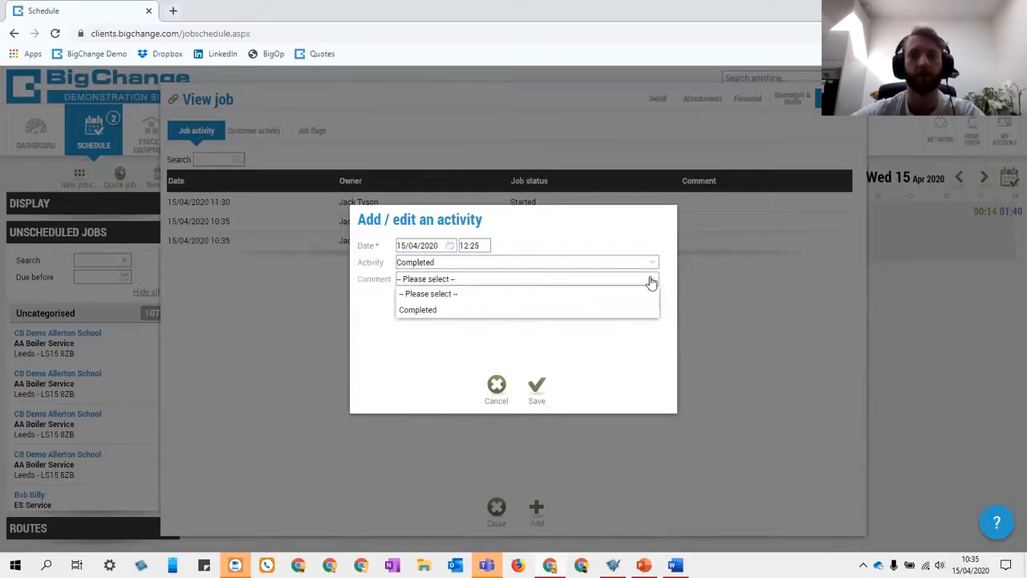
left_click(546, 315)
left_click(542, 387)
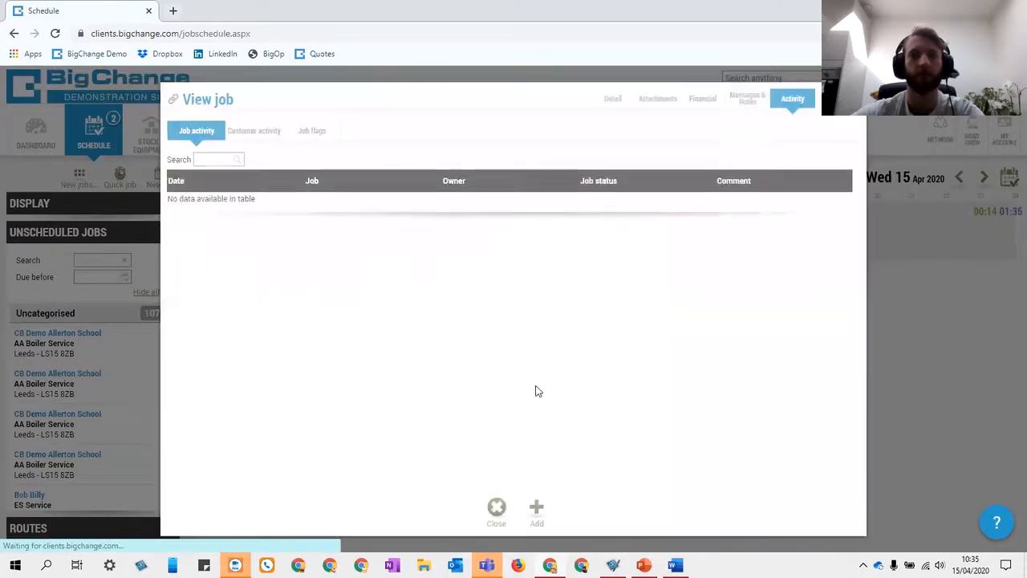
- Save the job from its details, reopen it in the schedule, and examine its financial lines
left_click(611, 99)
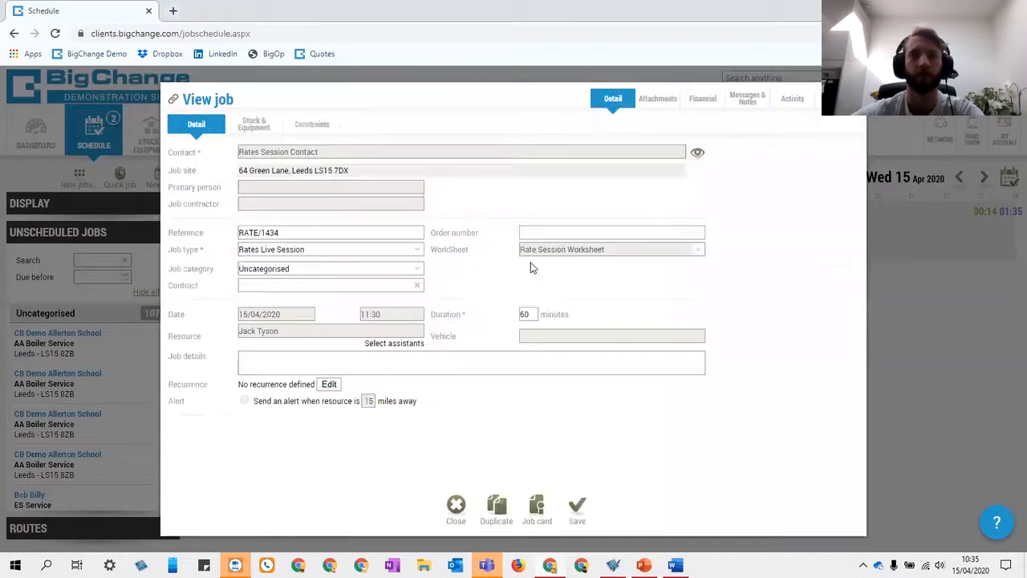
left_click(576, 510)
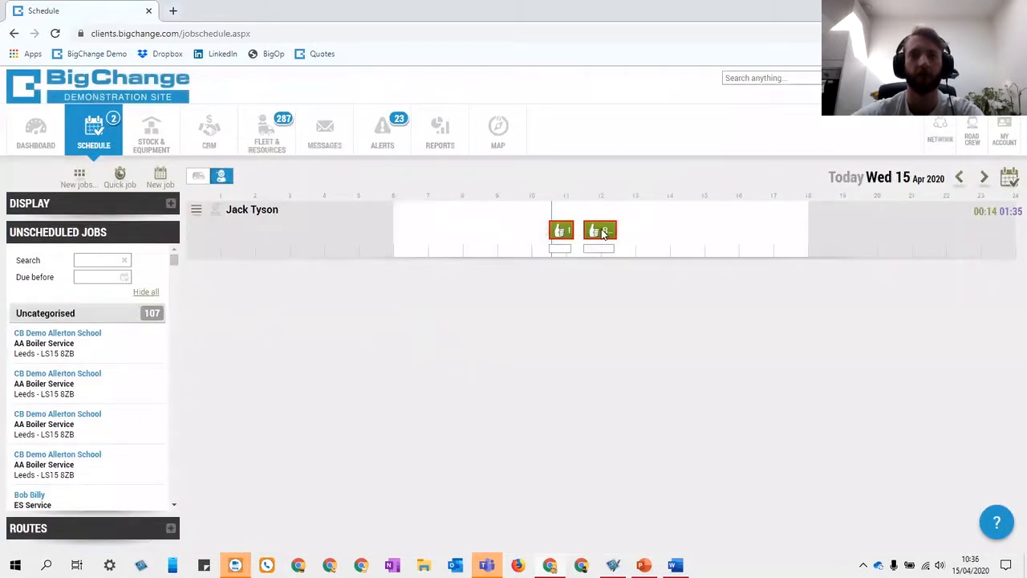
mouse_move(624, 231)
left_click(619, 207)
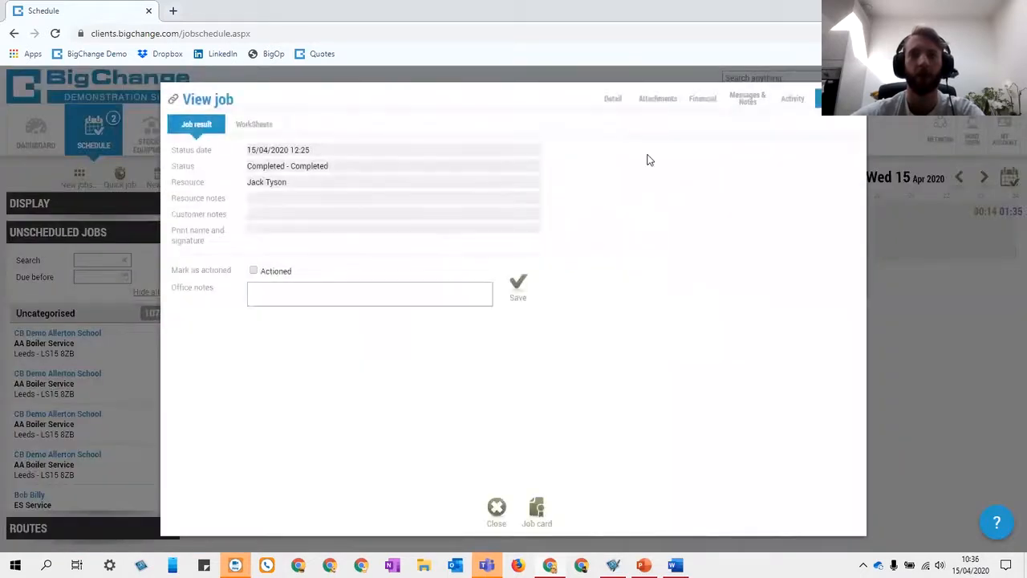
left_click(701, 103)
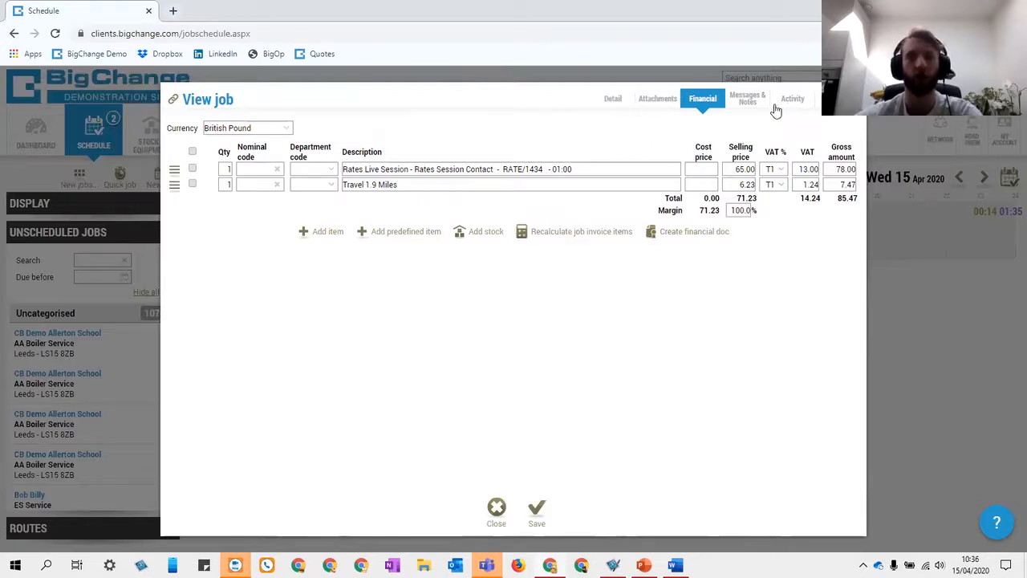
- Change the job's worksheet answer to "Do you want to apply the rate?" to Yes and save the job
left_click(830, 98)
left_click(254, 125)
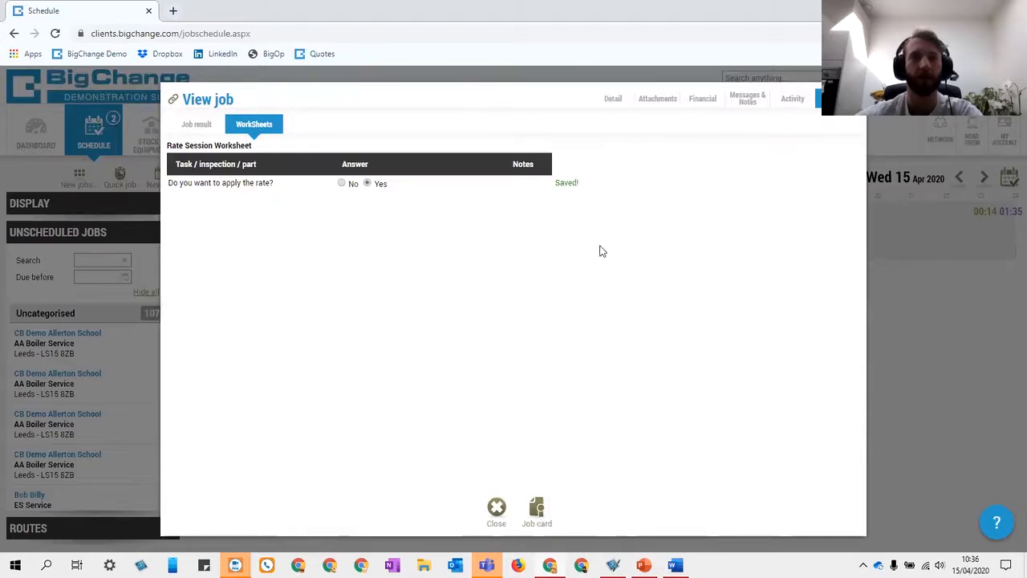
left_click(613, 100)
left_click(577, 504)
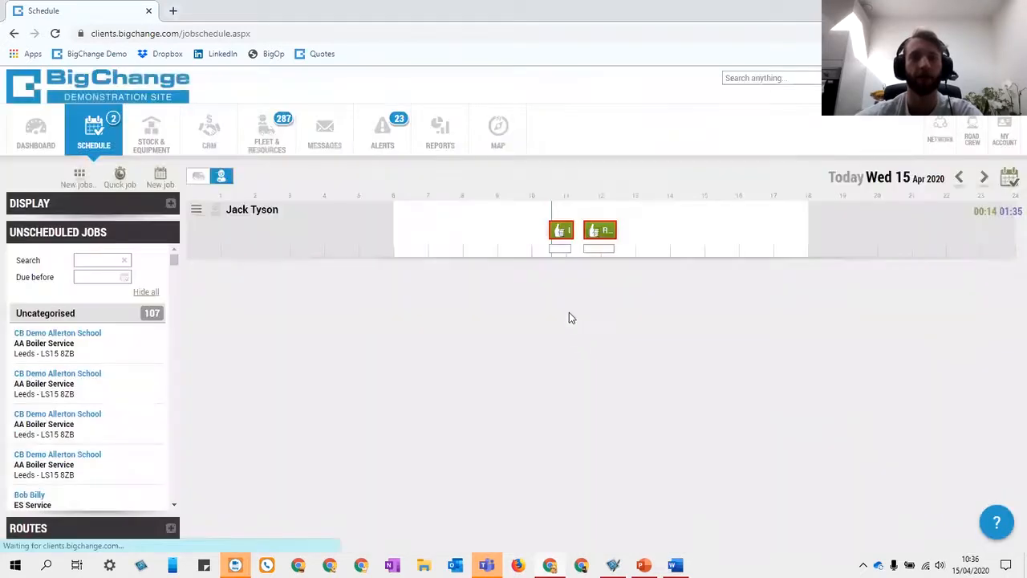
- Reopen the completed Rates Live Session job, recalculate its invoice items, and examine the selling price of the rating table line
left_click(604, 234)
left_click(622, 195)
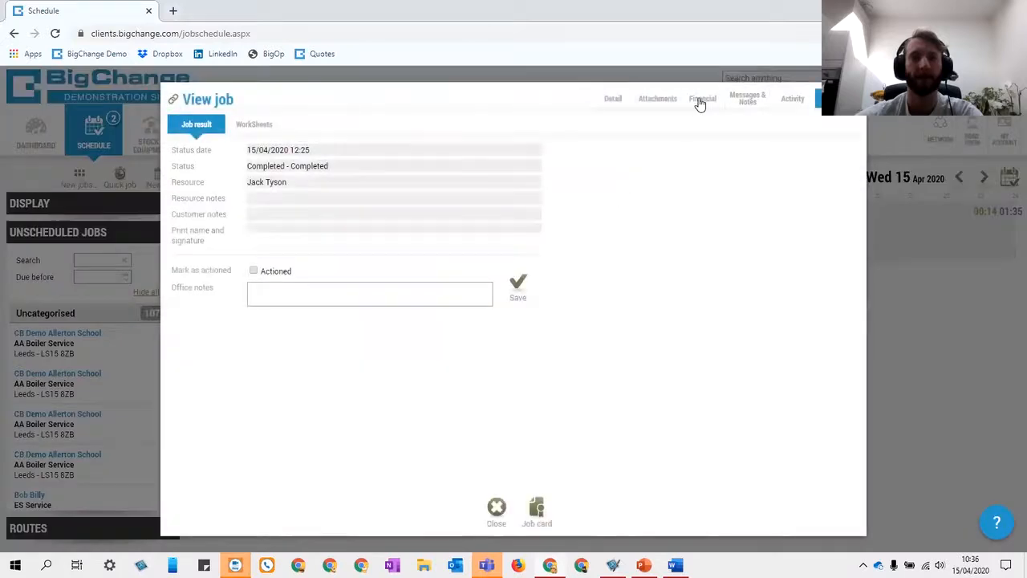
left_click(700, 101)
left_click(543, 234)
left_click(576, 330)
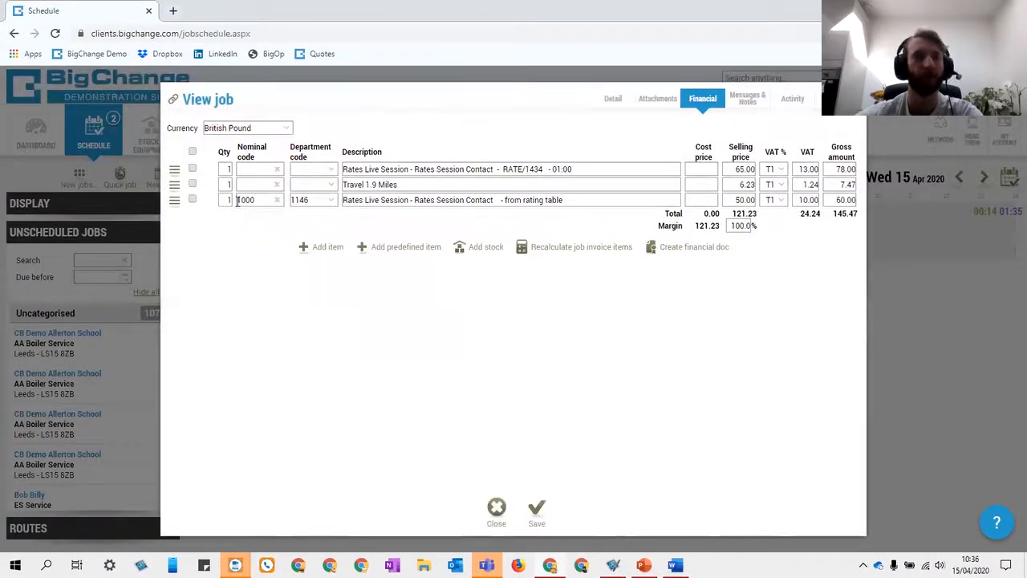
left_click_drag(565, 203, 517, 201)
left_click(515, 214)
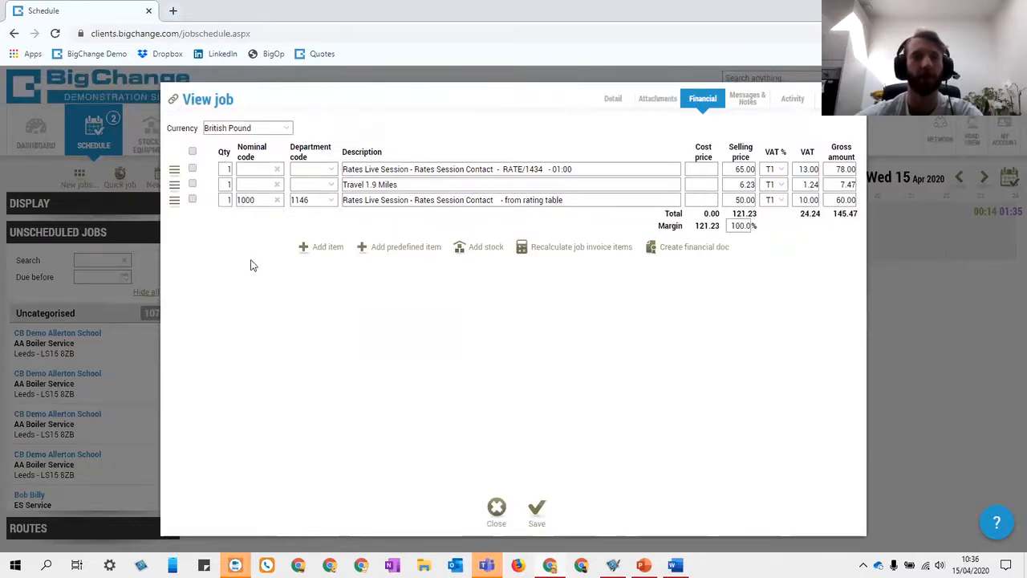
left_click(744, 206)
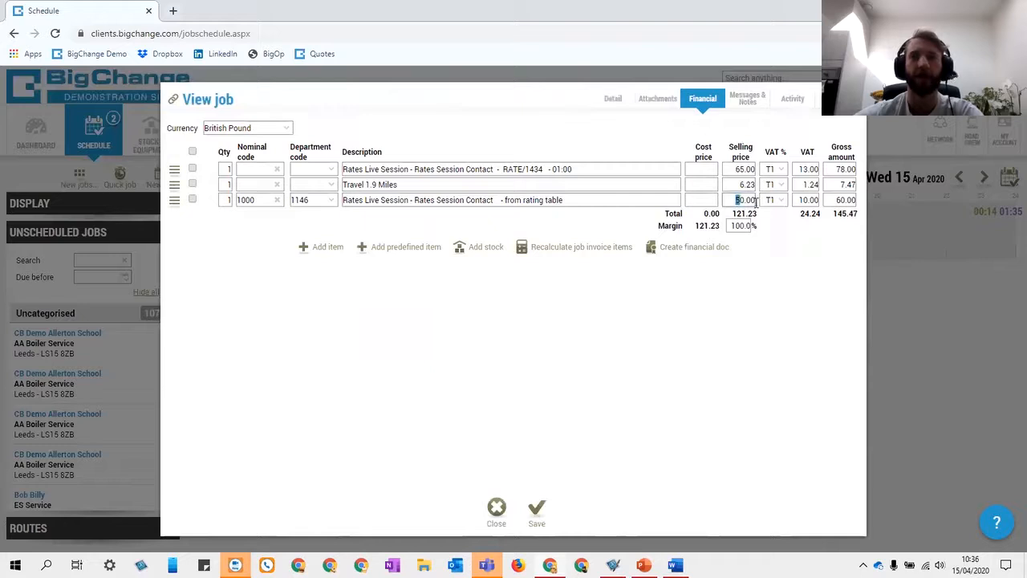
left_click(749, 298)
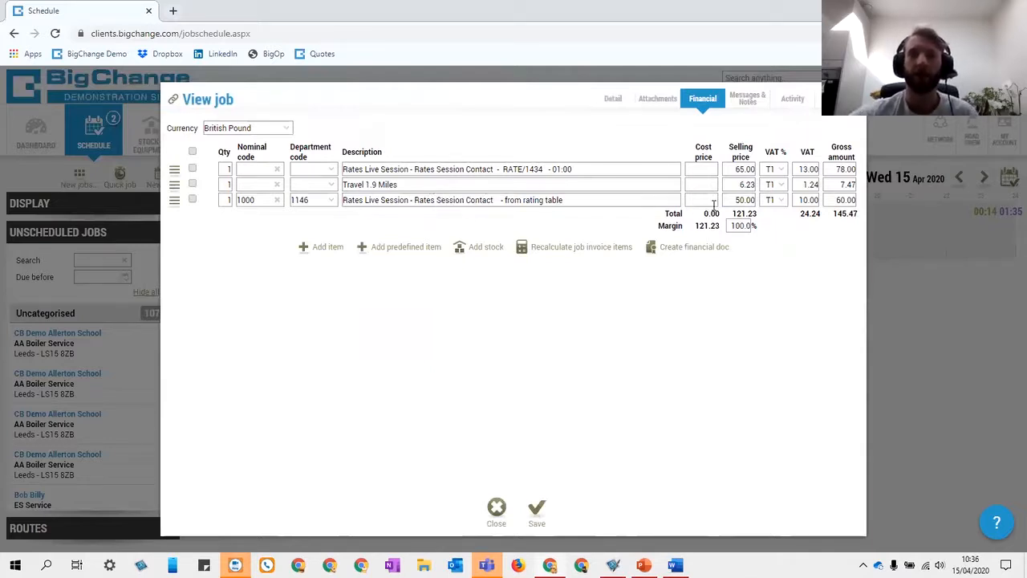
left_click(739, 200)
left_click(728, 298)
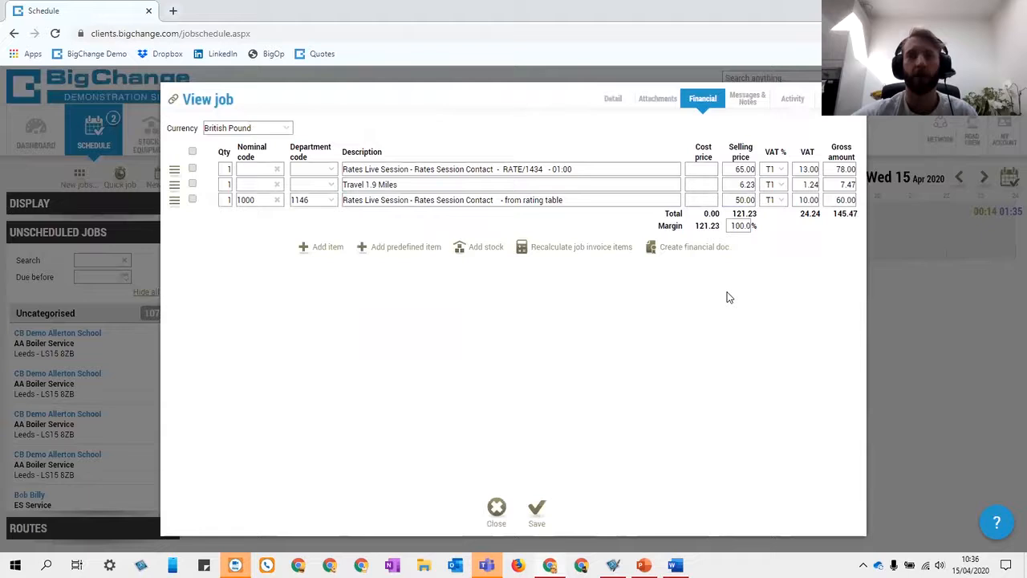
- Change the time of the job's Completed activity to 12:35, save the activity, and save the job from its details
left_click(805, 106)
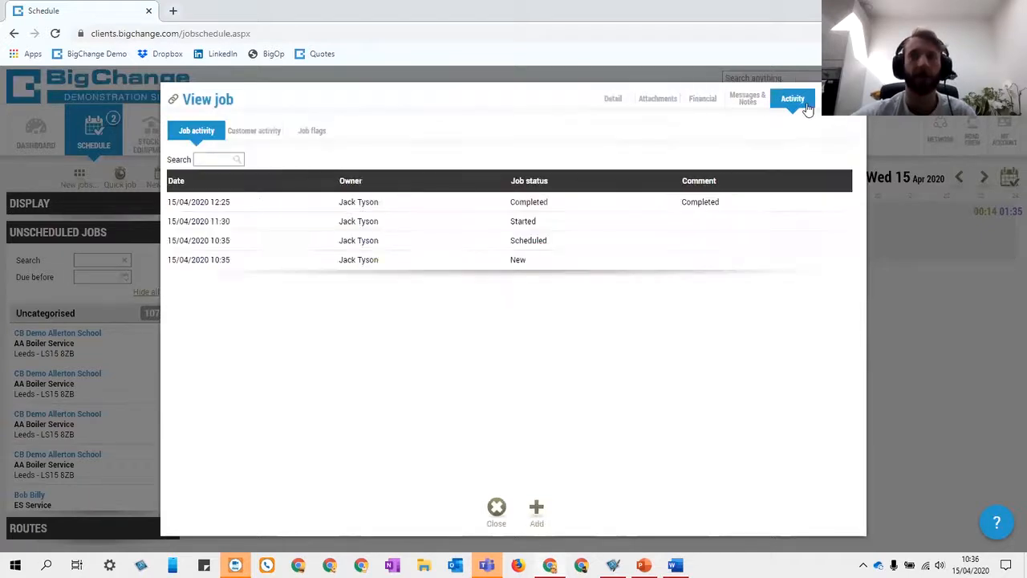
left_click(353, 204)
left_click(585, 329)
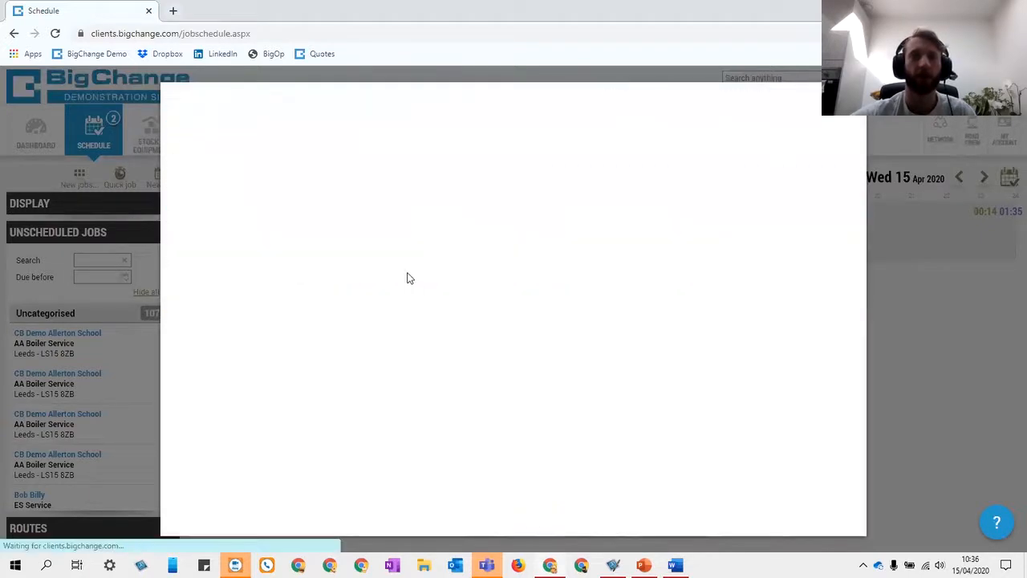
left_click(377, 204)
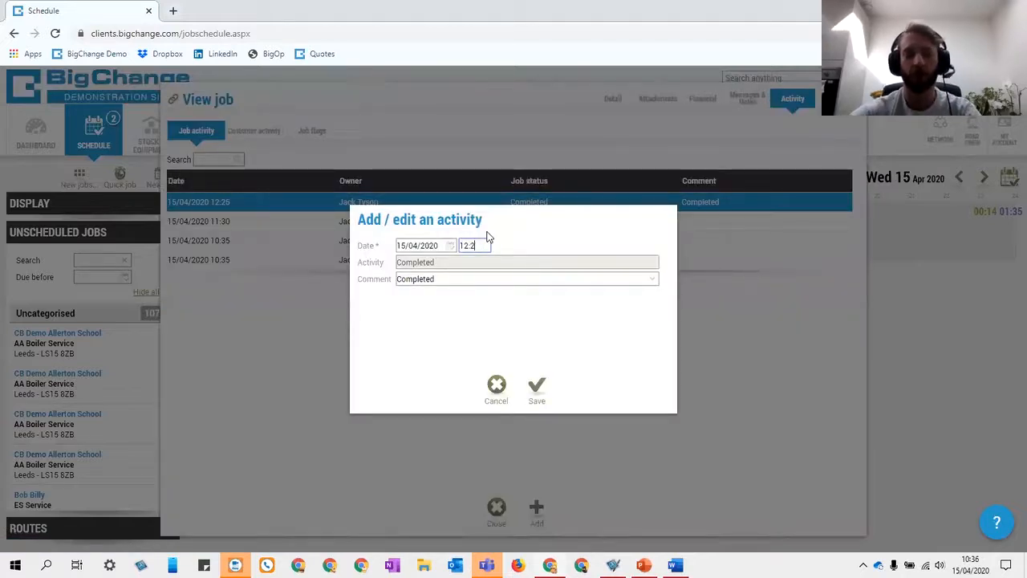
left_click(543, 381)
left_click(608, 113)
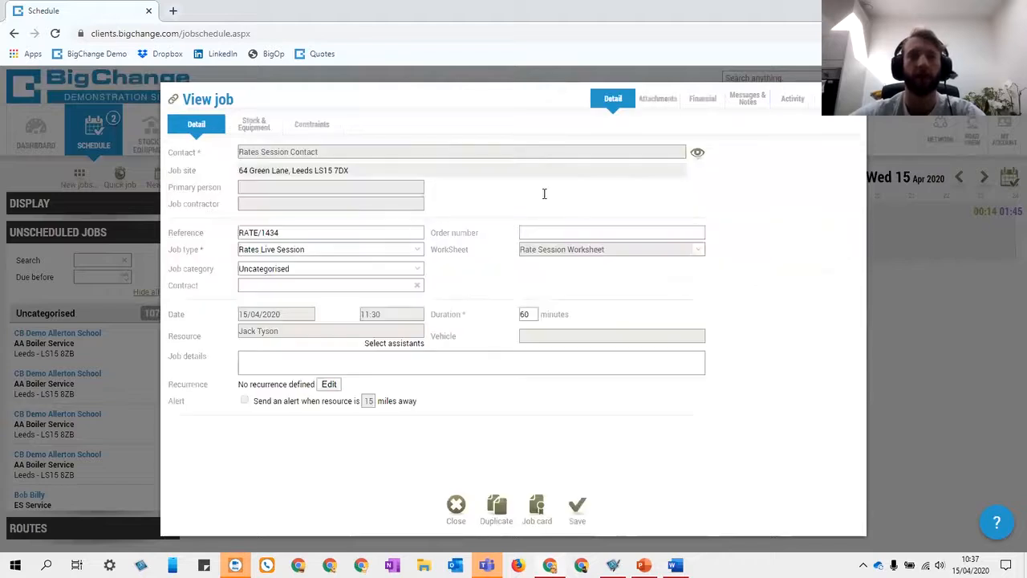
left_click(578, 511)
- Reopen the job, recalculate its invoice items to compare the rating table line's selling price, and close it without saving
mouse_move(608, 233)
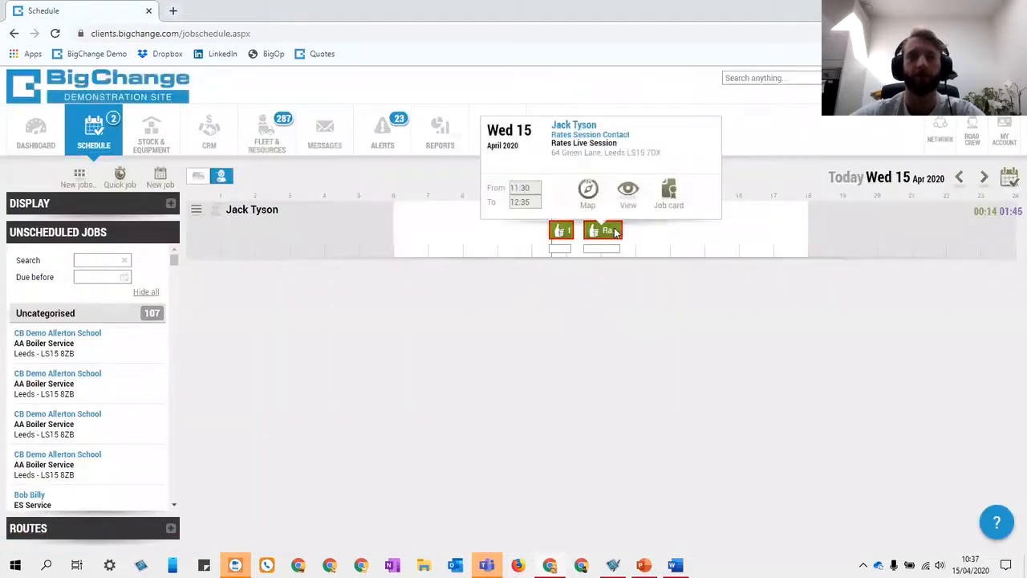
left_click(621, 208)
left_click(699, 101)
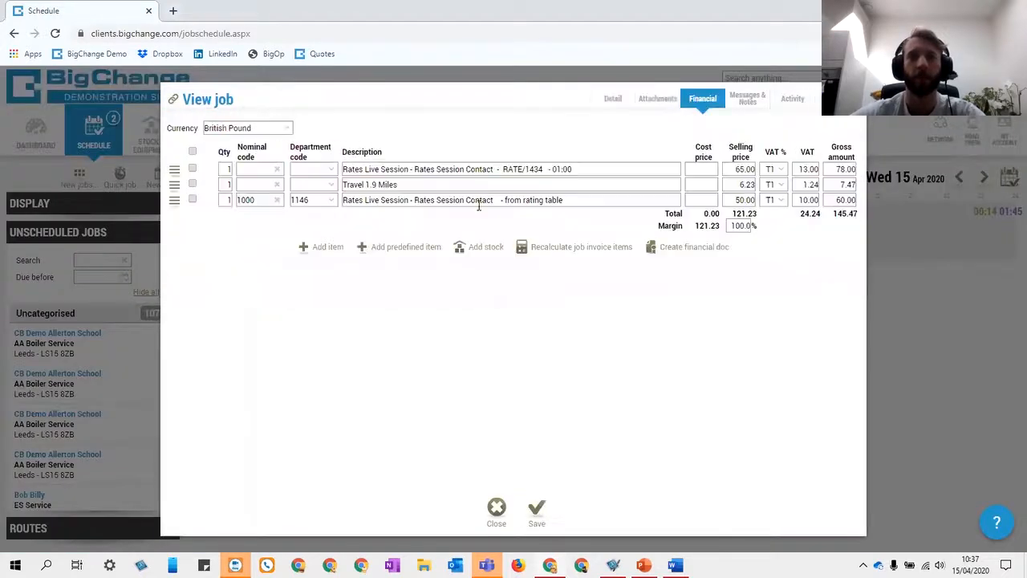
left_click(564, 248)
left_click(588, 329)
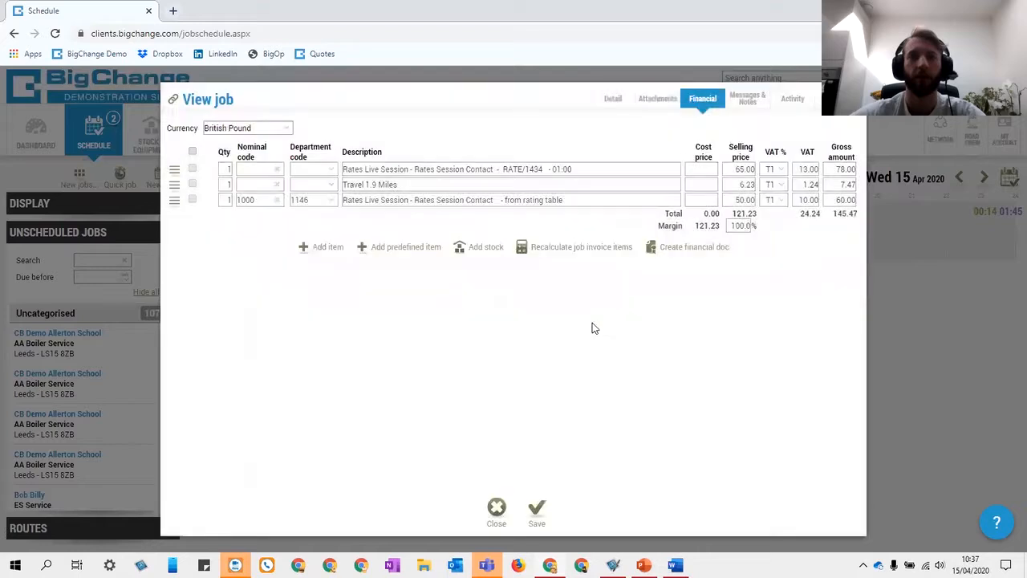
left_click_drag(747, 200, 758, 206)
left_click(736, 341)
left_click(873, 293)
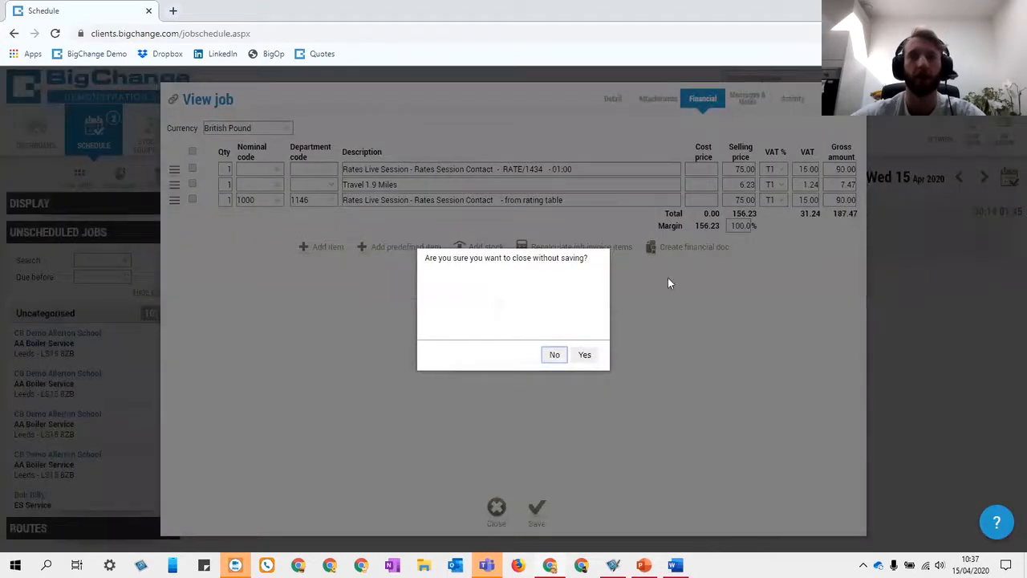
left_click(585, 353)
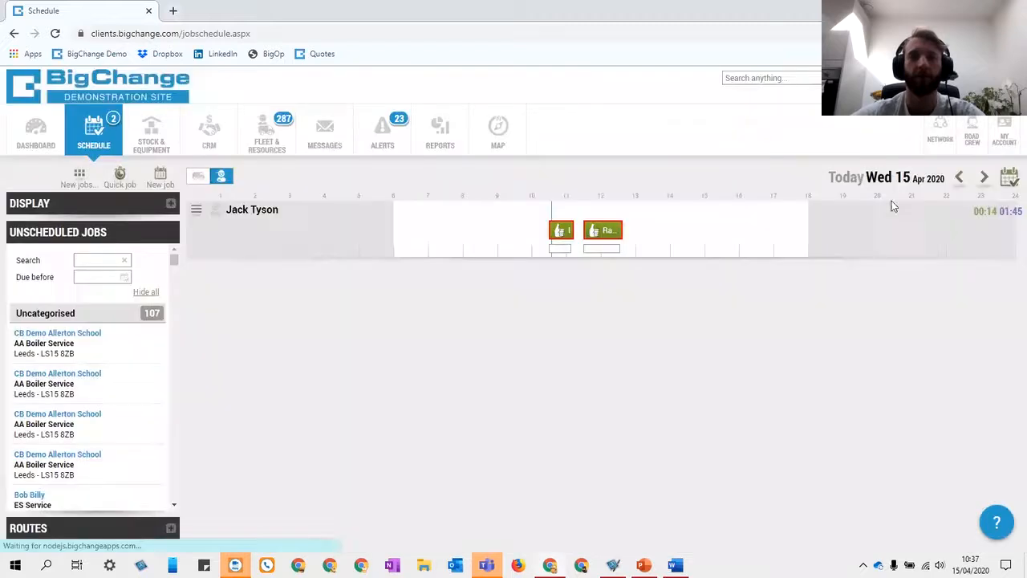
- Search for "session" in the administration's schedule of rates and open the Rate Session Table for editing
left_click(1003, 136)
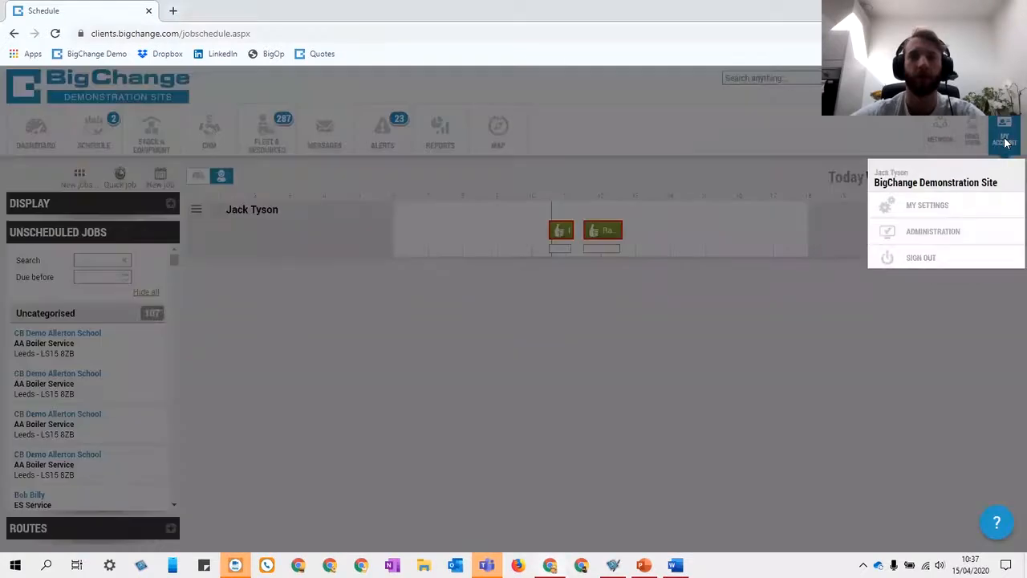
left_click(932, 232)
left_click(128, 270)
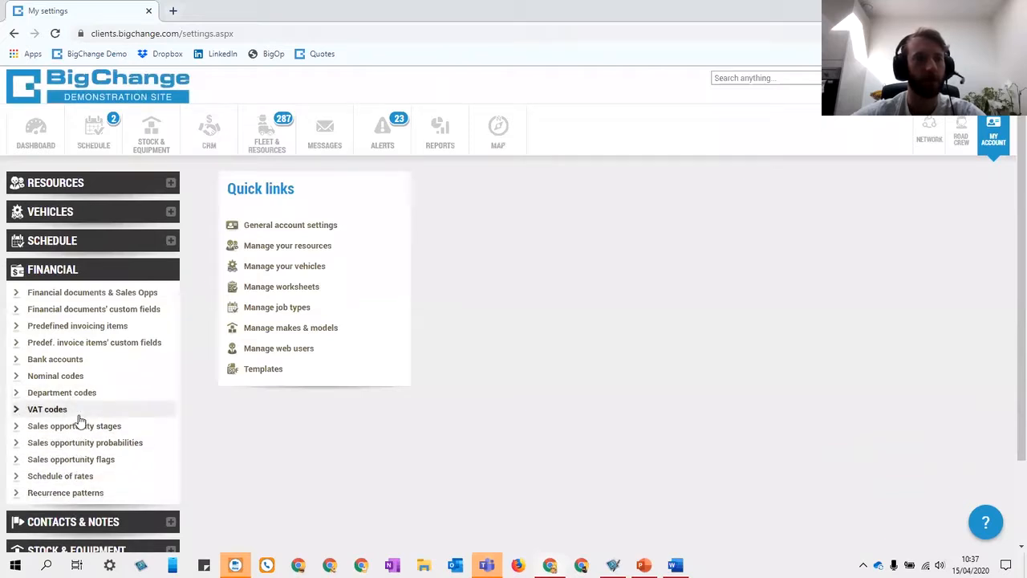
left_click(80, 475)
left_click(264, 209)
left_click(263, 230)
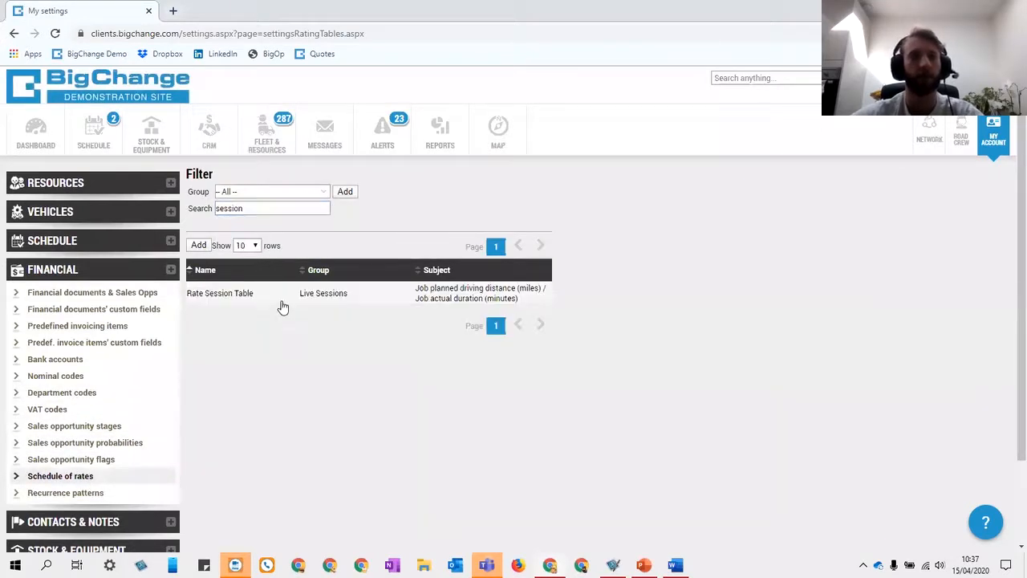
left_click(286, 292)
left_click(243, 258)
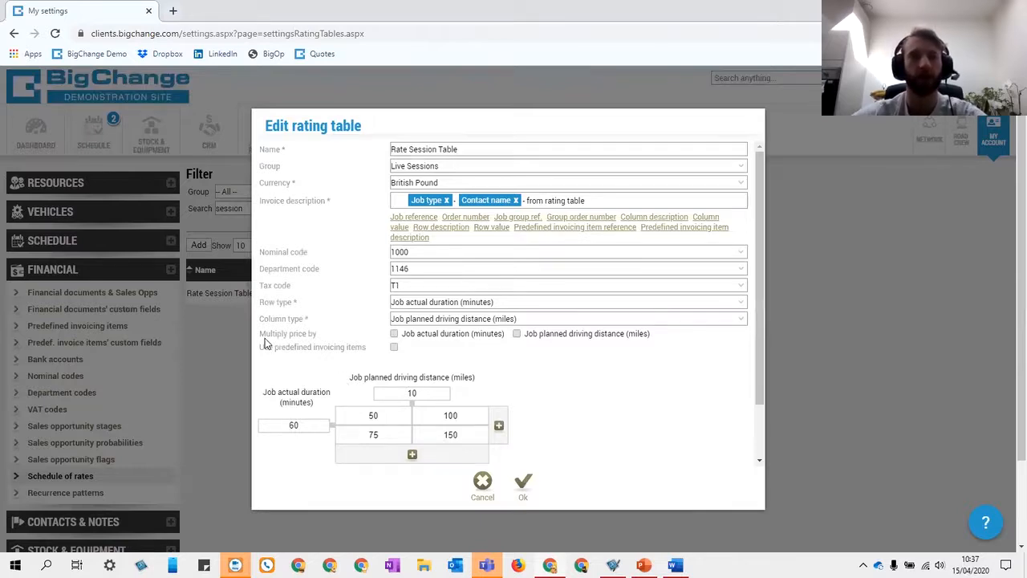
- Set the Rate Session Table to multiply its price by Job actual duration (minutes) and save the table
left_click_drag(265, 334, 307, 337)
left_click(333, 342)
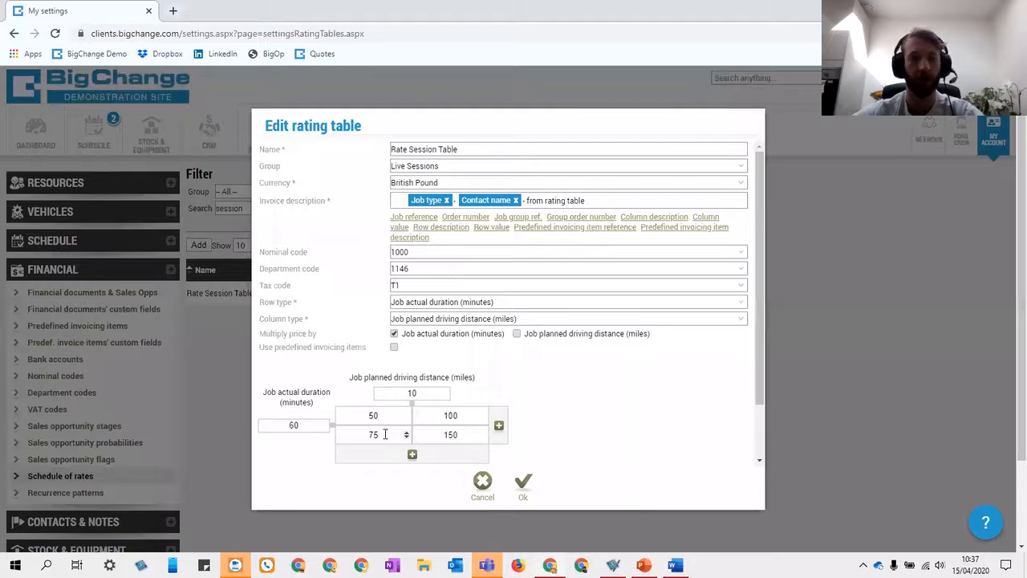
left_click_drag(384, 438, 369, 437)
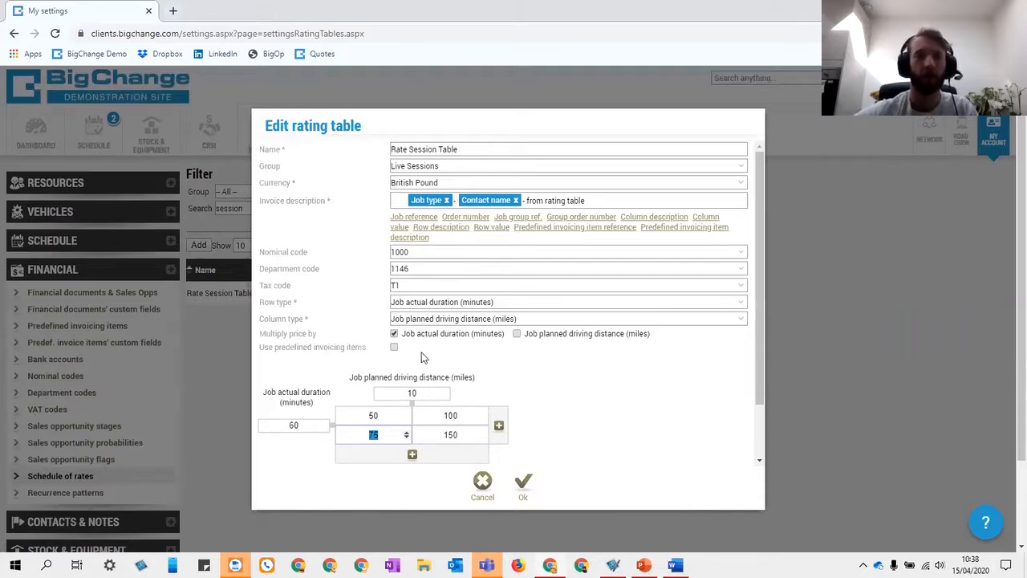
left_click(522, 499)
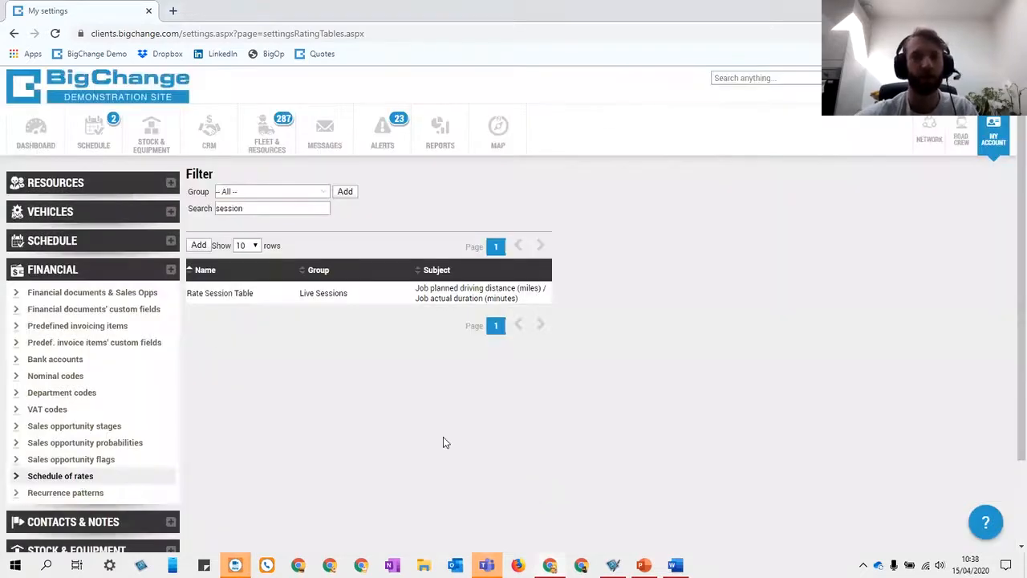
- Return to the schedule, recalculate the Rates Live Session job's invoice items with the multiplied rate, examine the rating table line, and close without saving
left_click(107, 147)
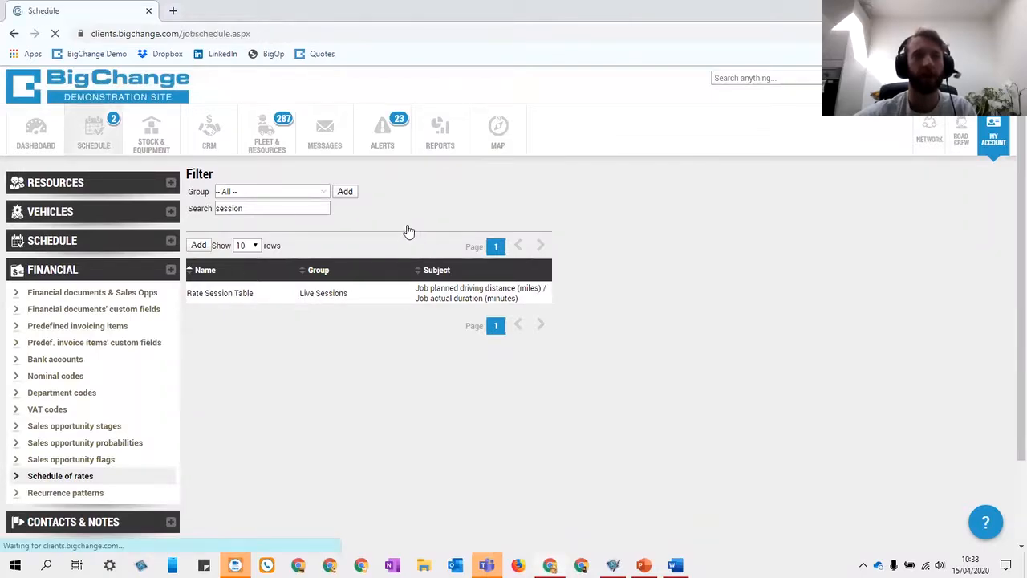
mouse_move(617, 233)
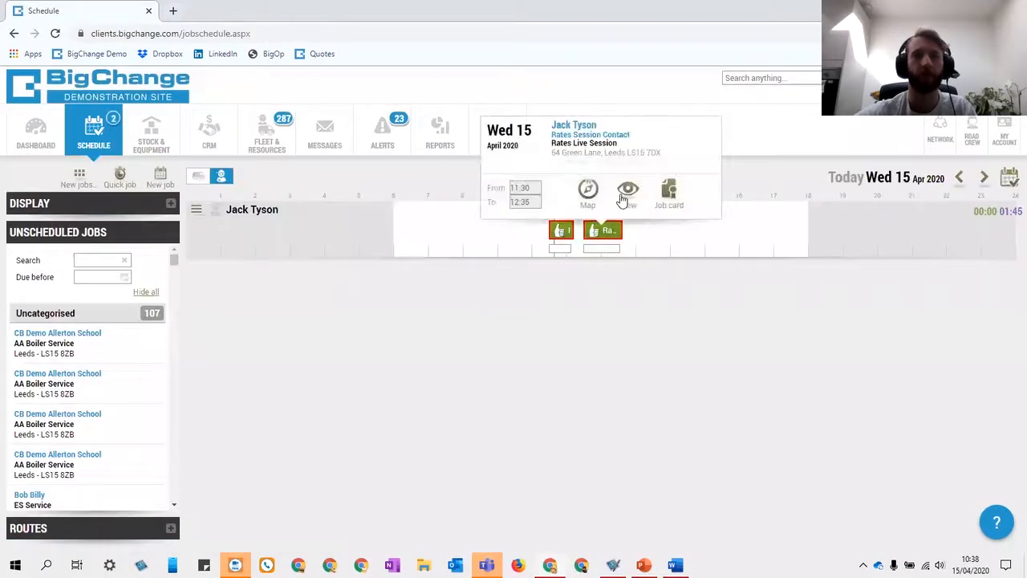
left_click(620, 200)
left_click(691, 99)
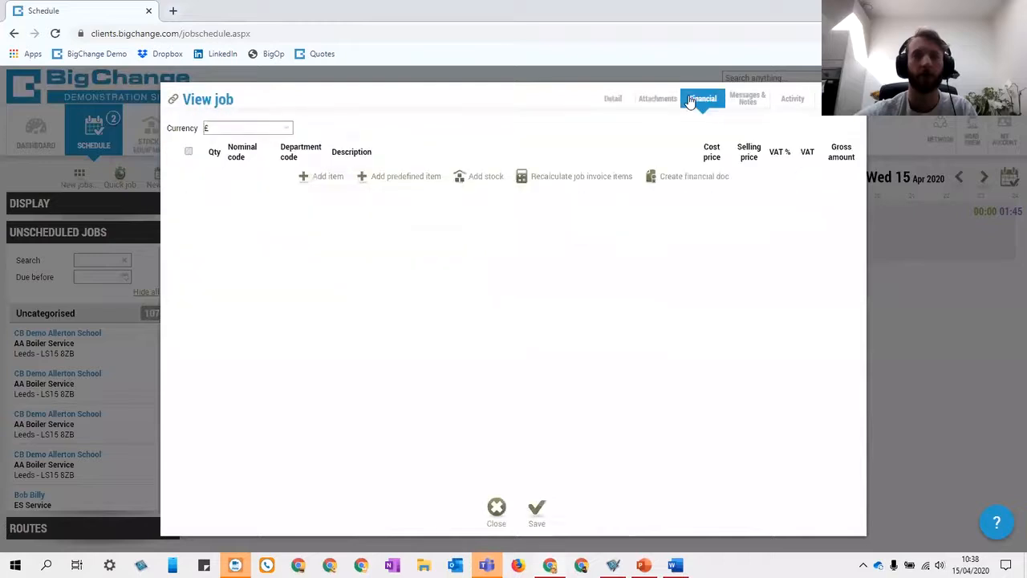
left_click(542, 251)
left_click(583, 329)
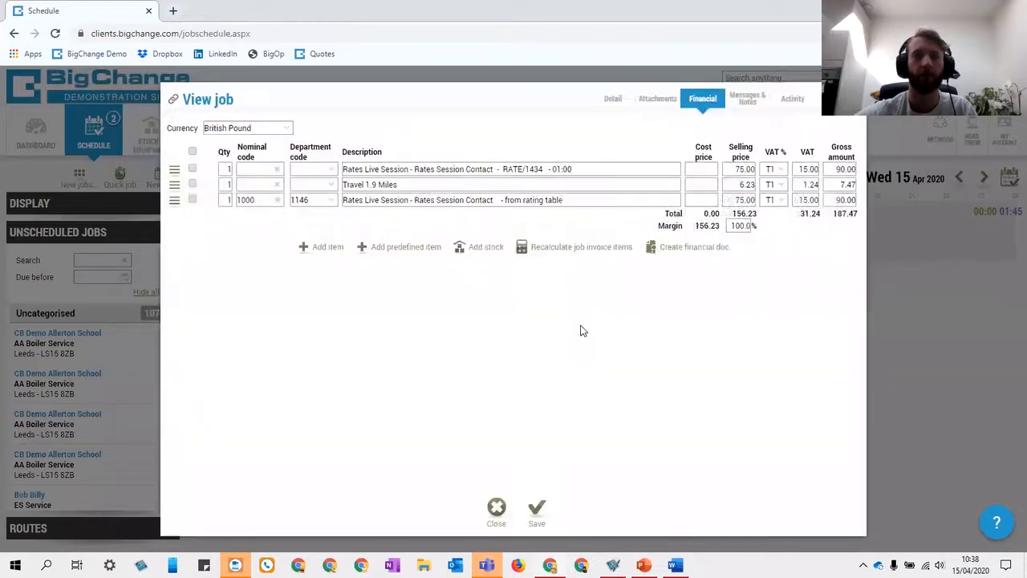
left_click_drag(728, 200, 741, 201)
left_click(710, 310)
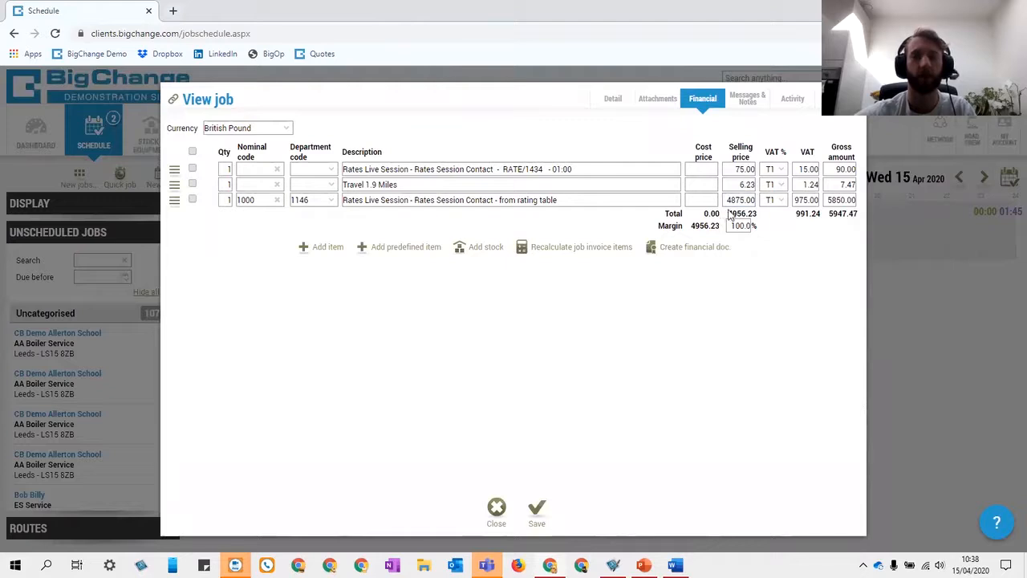
left_click(891, 294)
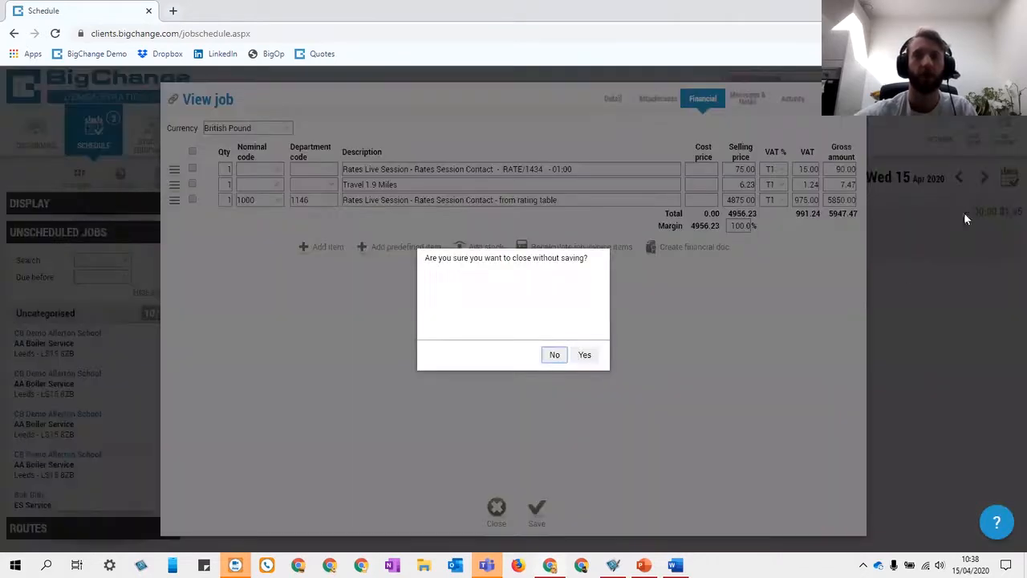
left_click(586, 353)
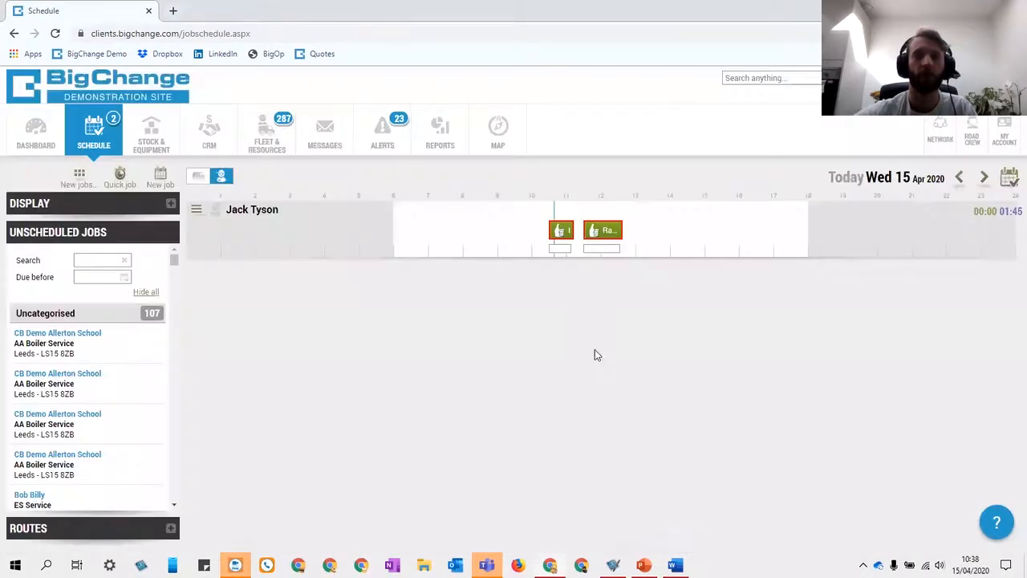
- In the administration's schedule of rates, search for "session" and open the Rate Session Table for editing
left_click(1001, 144)
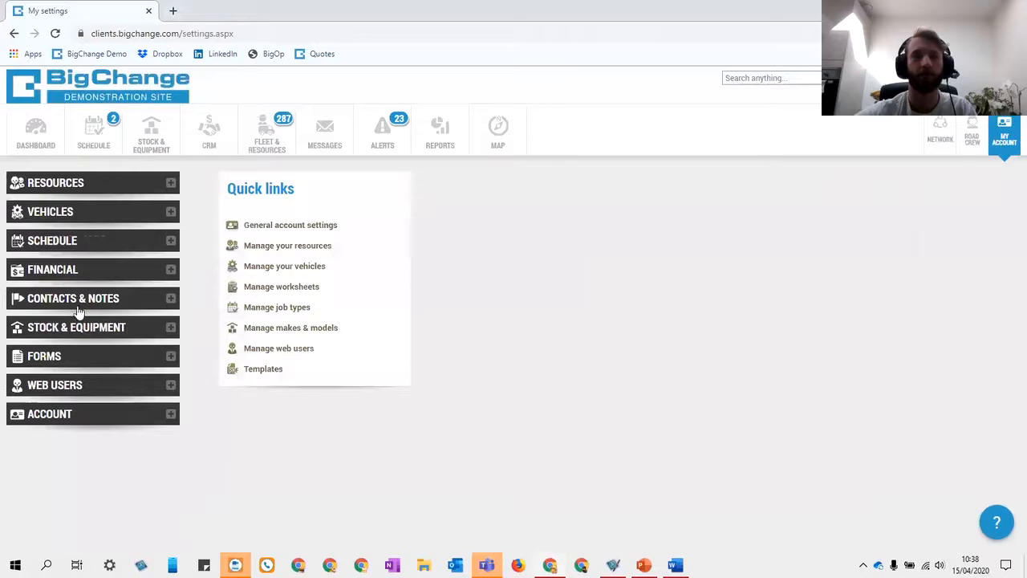
left_click(70, 269)
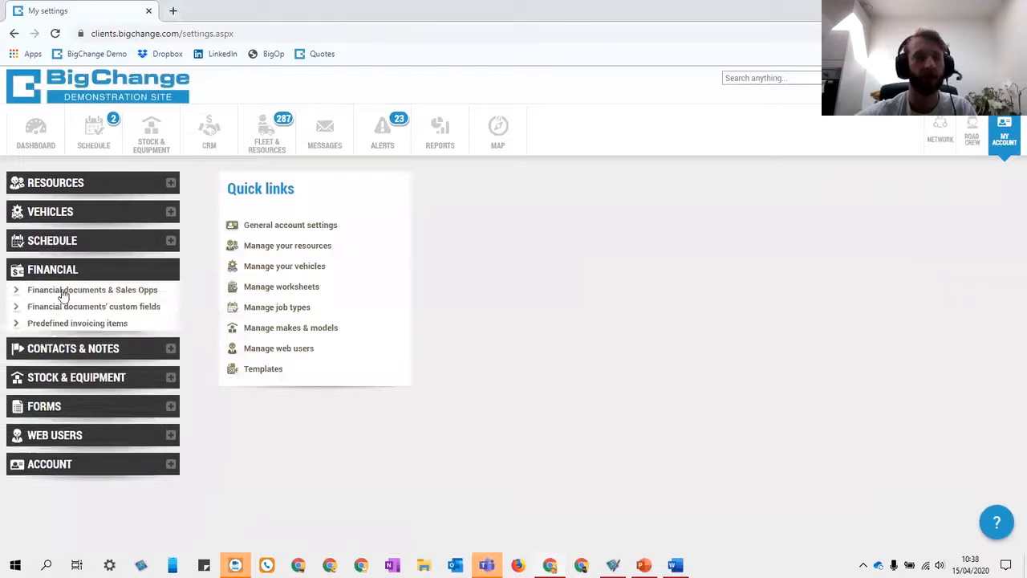
left_click(63, 477)
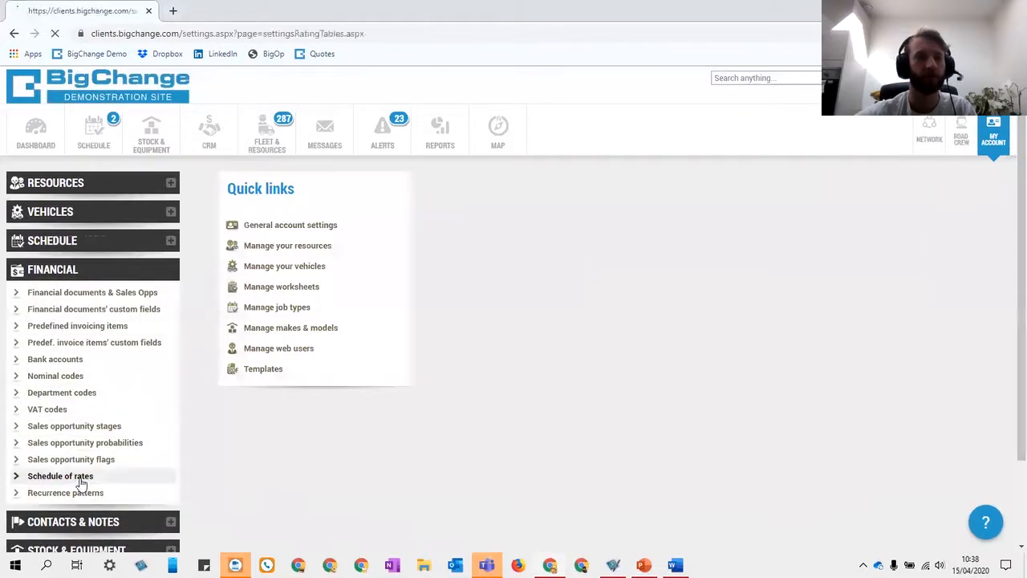
left_click(264, 209)
left_click(262, 233)
left_click(305, 297)
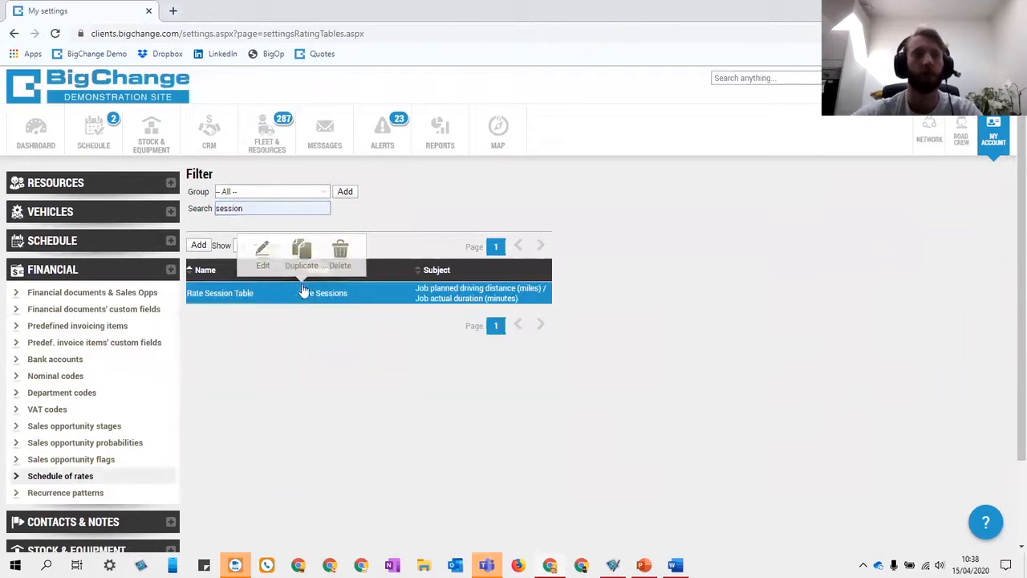
left_click(263, 262)
scroll(373, 289, "down", 1)
scroll(374, 291, "up", 1)
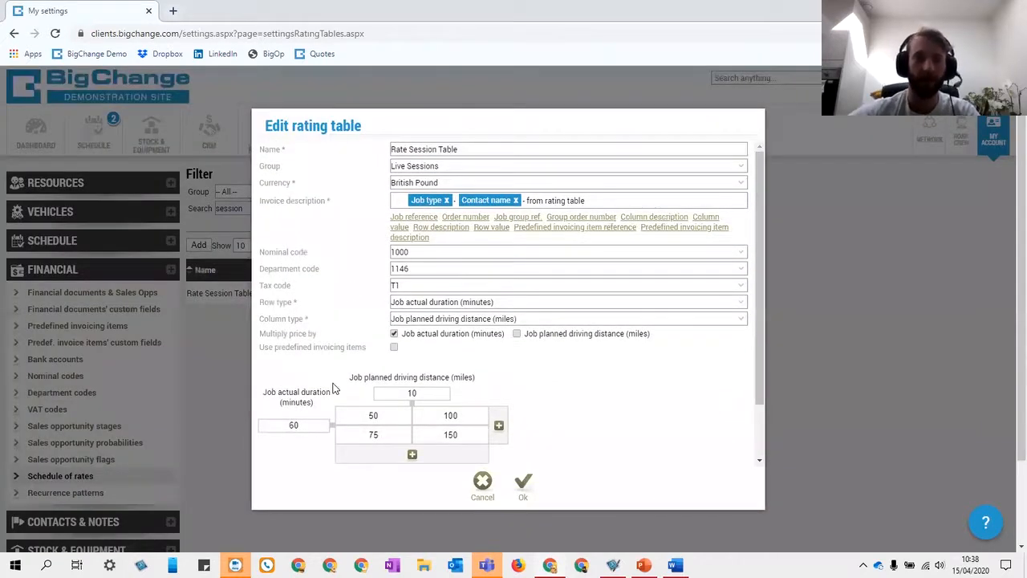
left_click(365, 413)
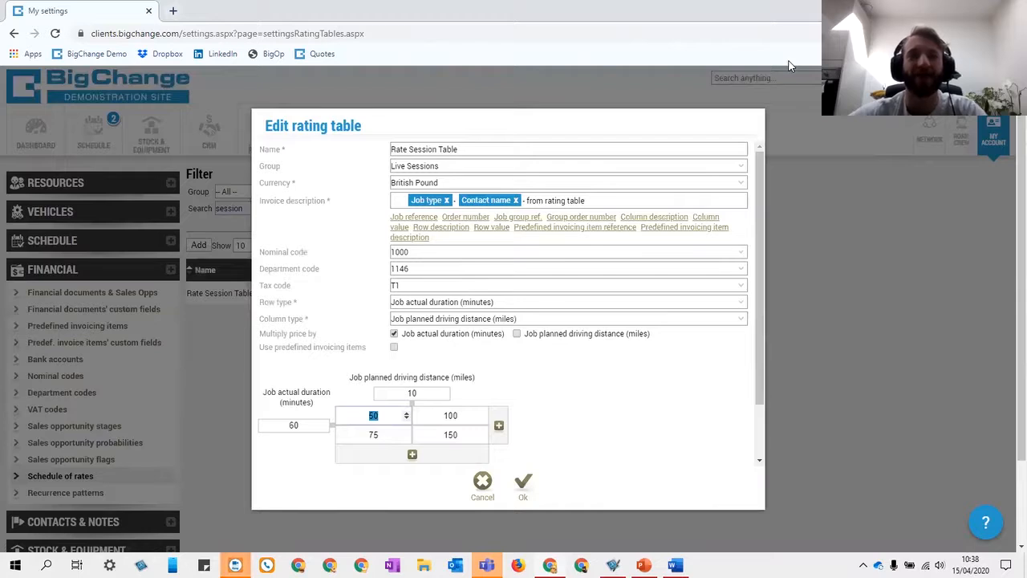
left_click(319, 355)
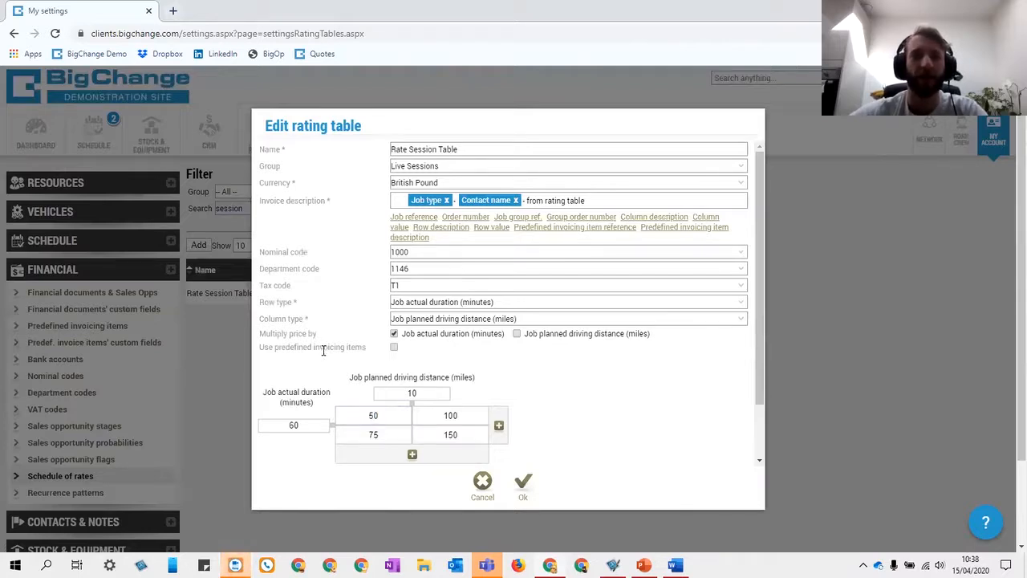
- Add six blank columns to the Job planned driving distance (miles) axis of the rating grid
left_click(498, 426)
left_click(575, 426)
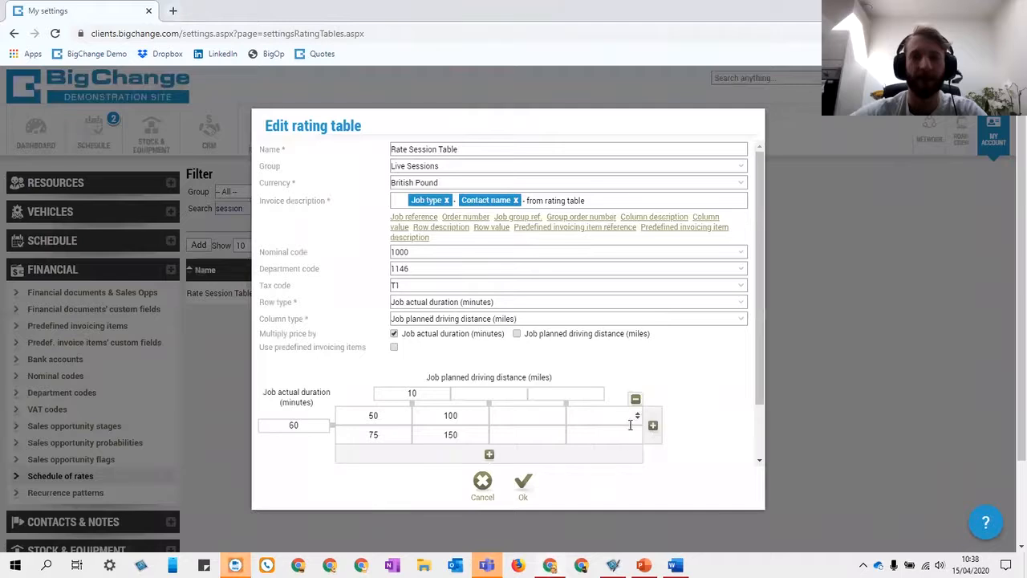
left_click(652, 426)
left_click(729, 424)
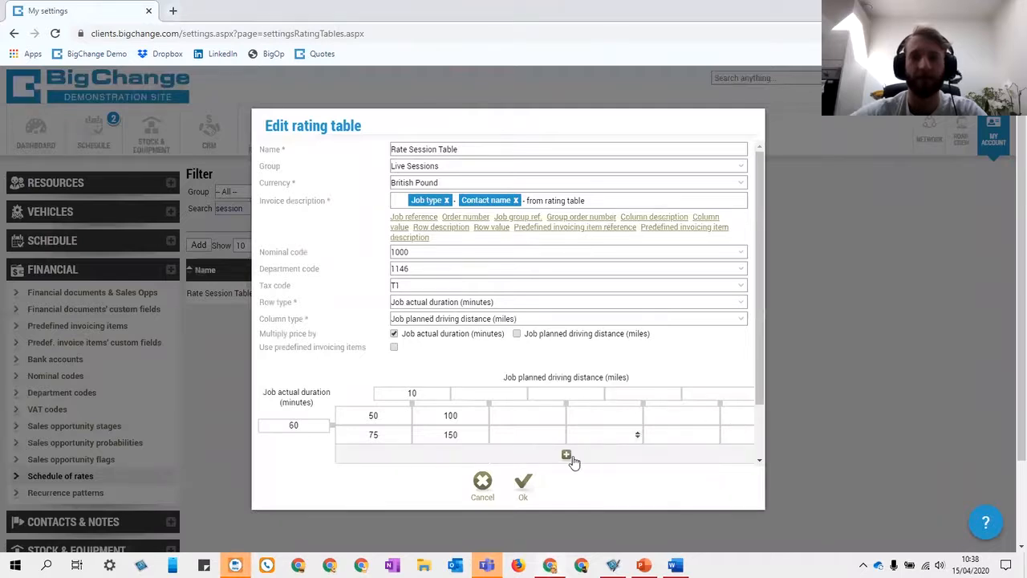
left_click_drag(762, 392, 767, 446)
left_click_drag(671, 460, 514, 460)
left_click(744, 362)
left_click(743, 363)
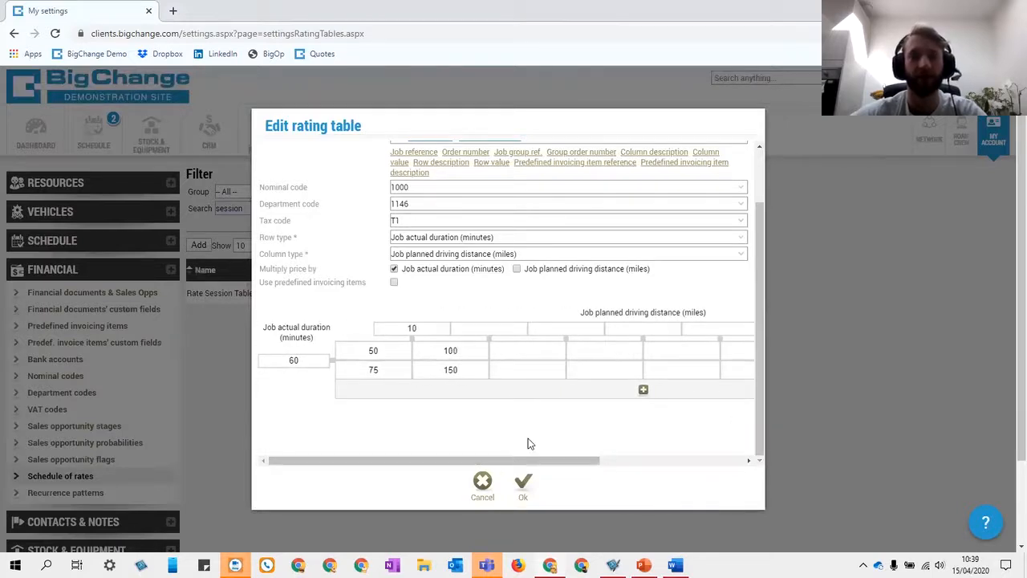
left_click_drag(564, 461, 738, 460)
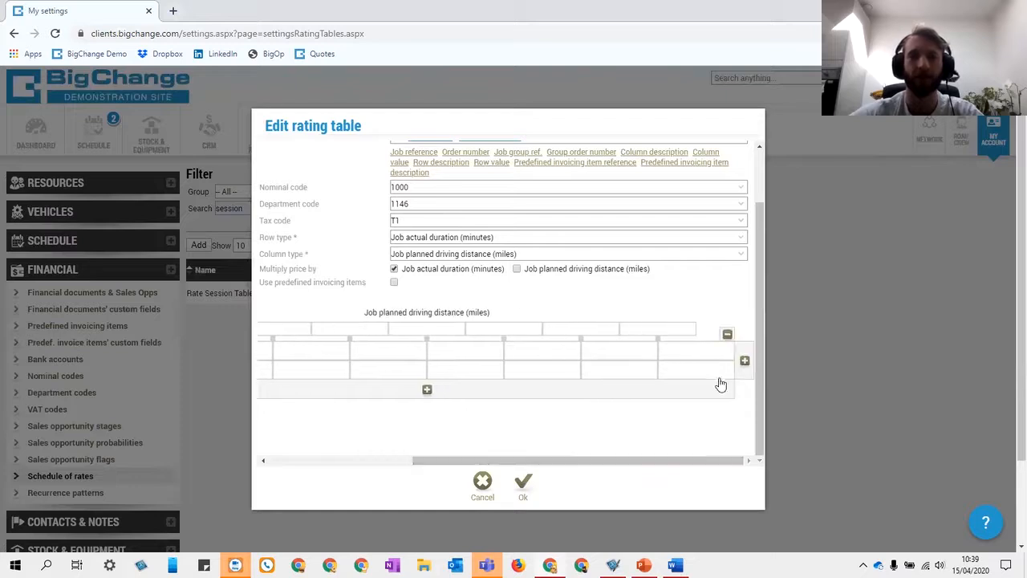
- Remove all the blank driving distance columns, restoring the two-by-two rating grid
left_click(726, 334)
left_click(727, 333)
left_click(714, 334)
left_click(638, 335)
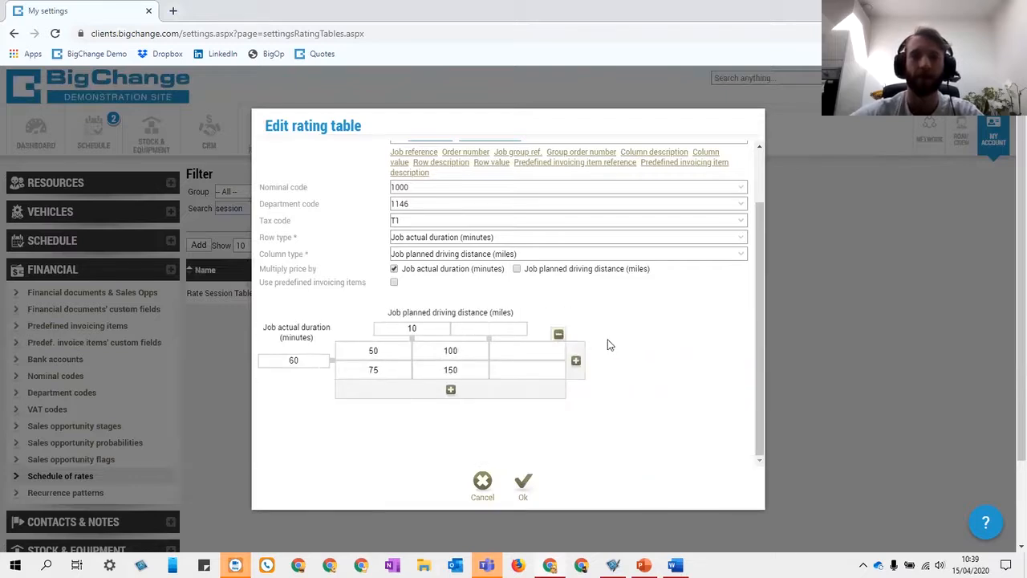
left_click(559, 335)
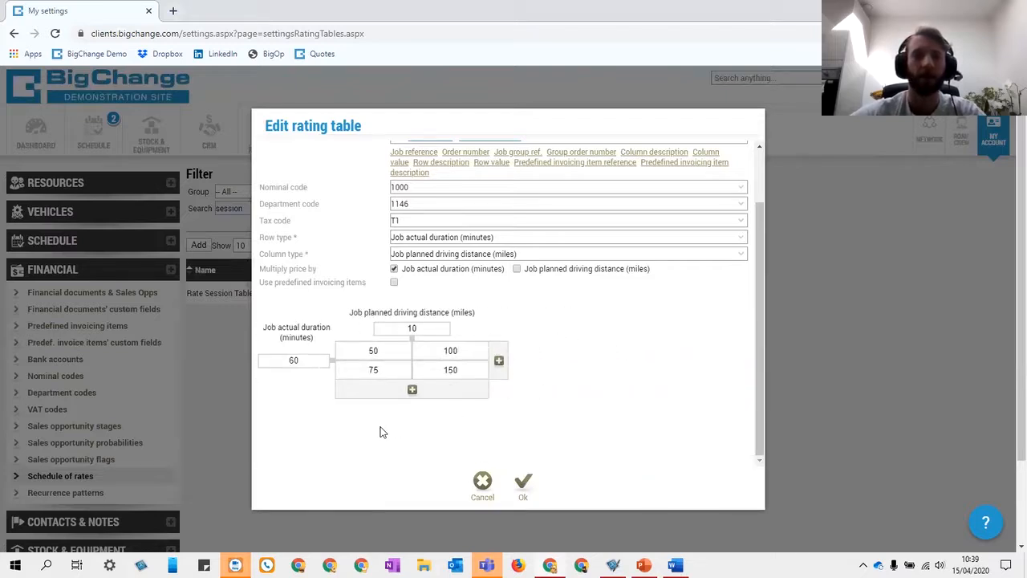
- Set the grid's upper row rates to 1 and 2 and its lower row rates to 1.5 and 3
left_click(362, 350)
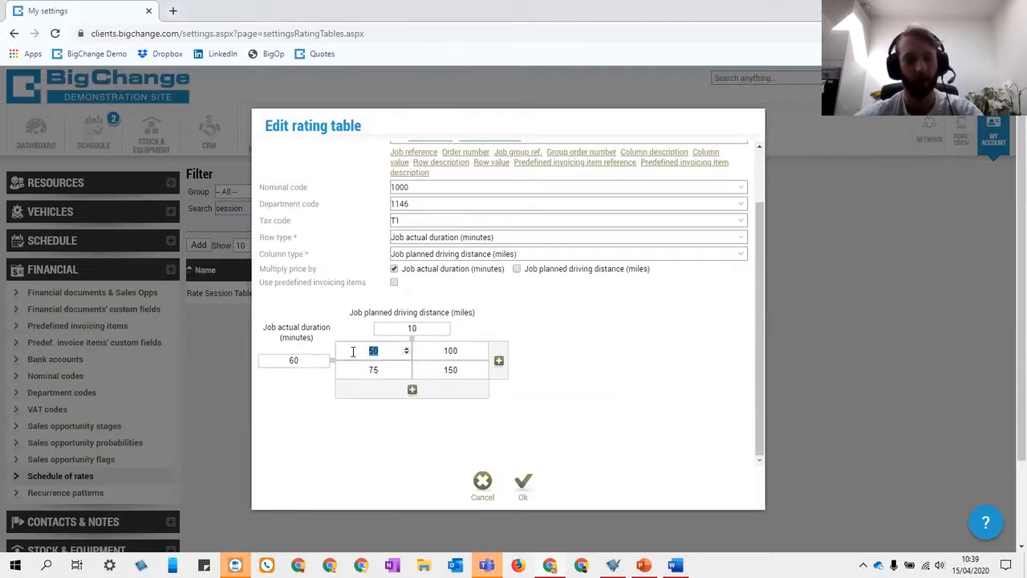
type("1")
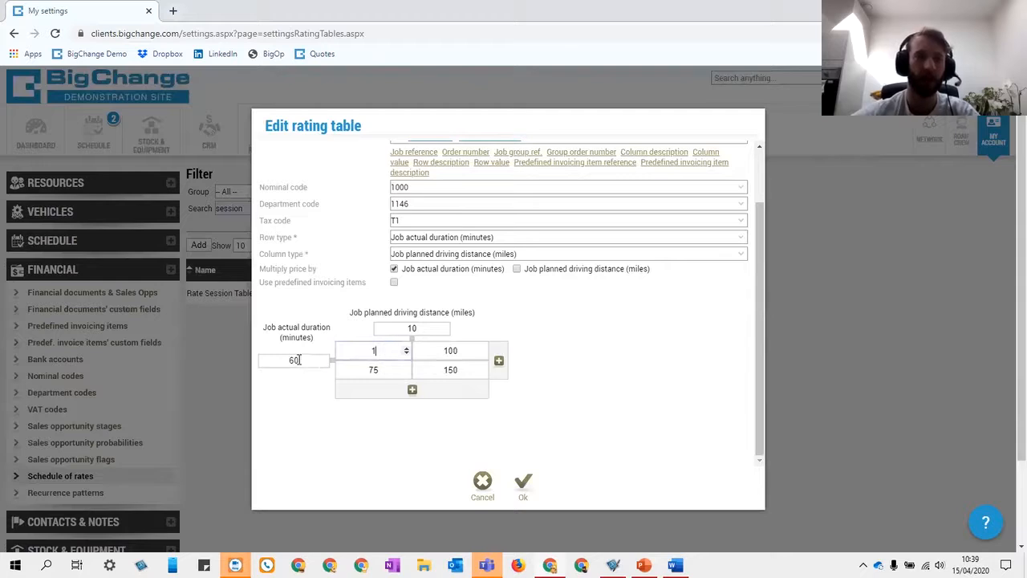
key("Tab")
type("2")
left_click_drag(396, 372, 352, 371)
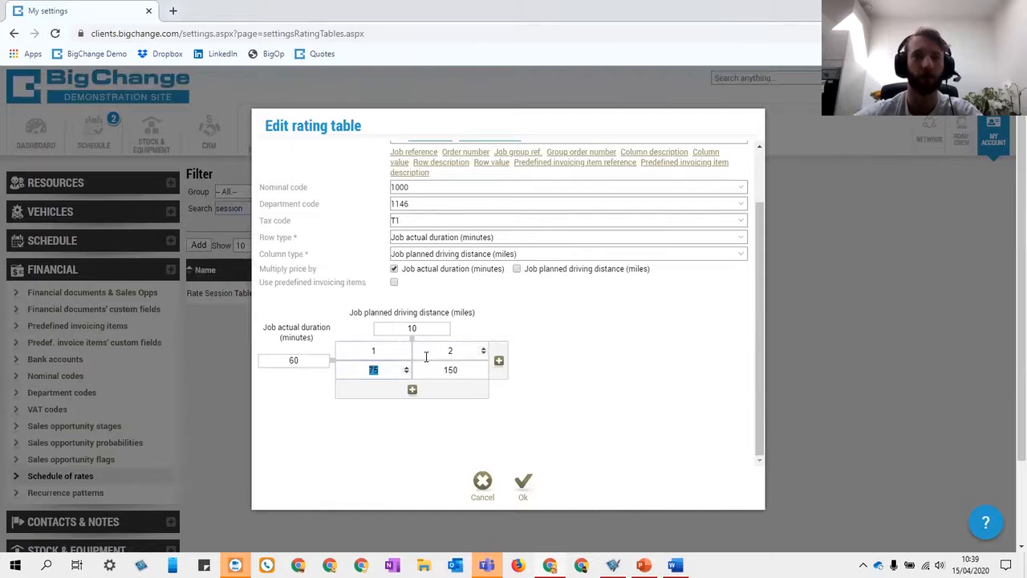
type("1.5")
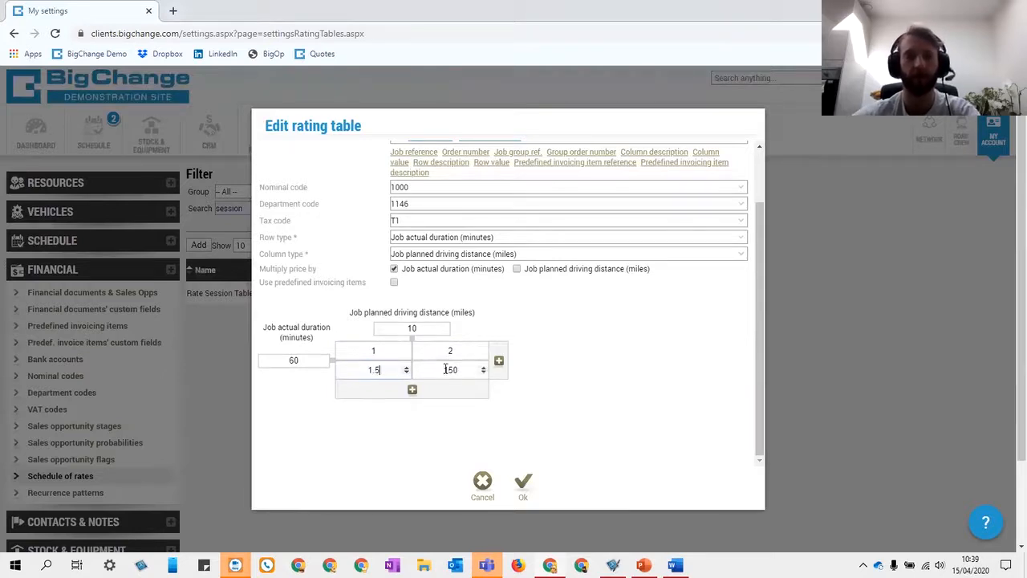
left_click_drag(462, 375, 432, 369)
type("3")
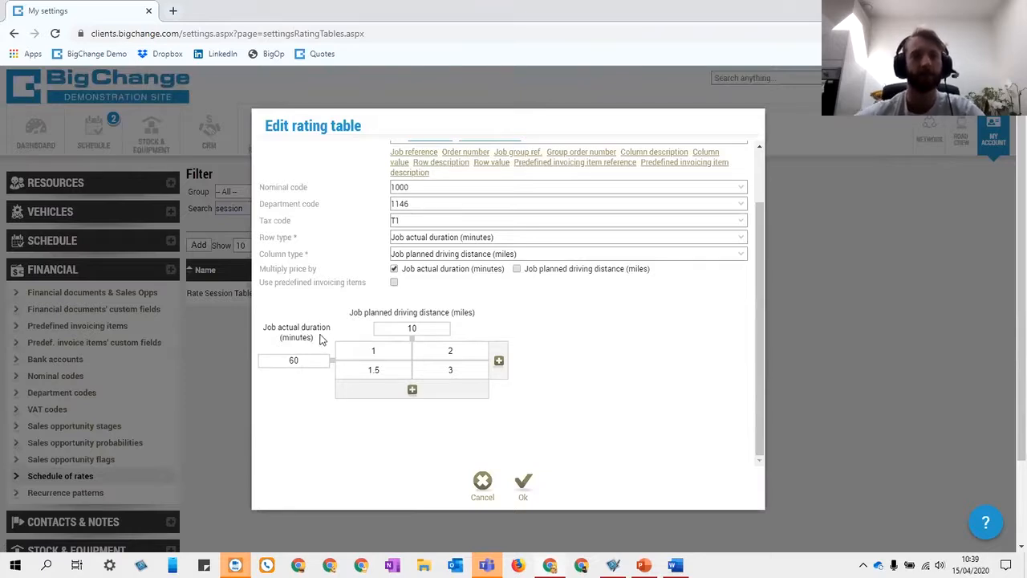
- Try multiplying the price by Job planned driving distance (miles) too, switch that option off again, and save the rating table
left_click(516, 270)
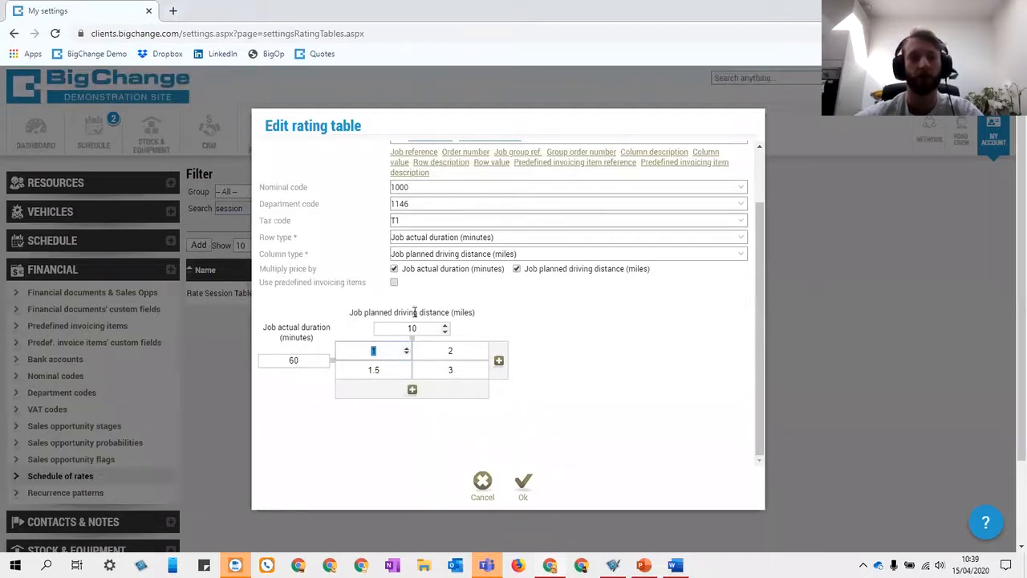
left_click(517, 269)
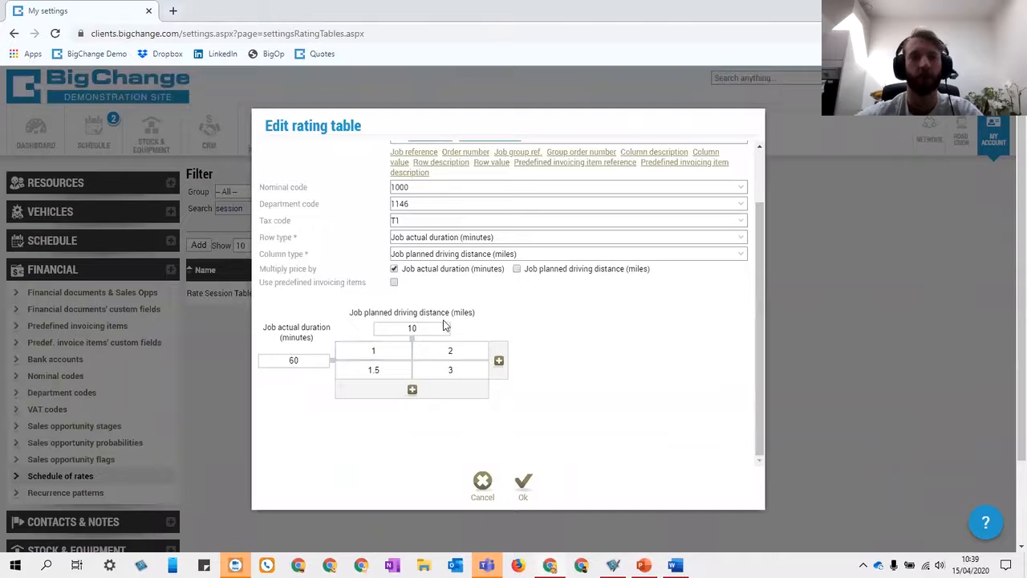
left_click(527, 482)
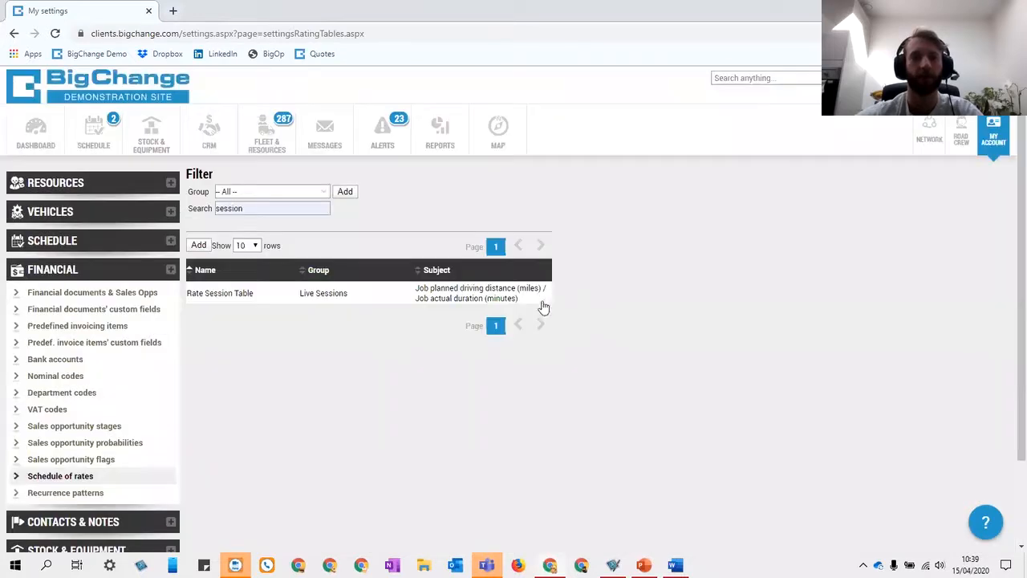
- Reopen the Rate Session Table and review the rate for jobs over 60 minutes within 10 miles
left_click(285, 295)
left_click(241, 257)
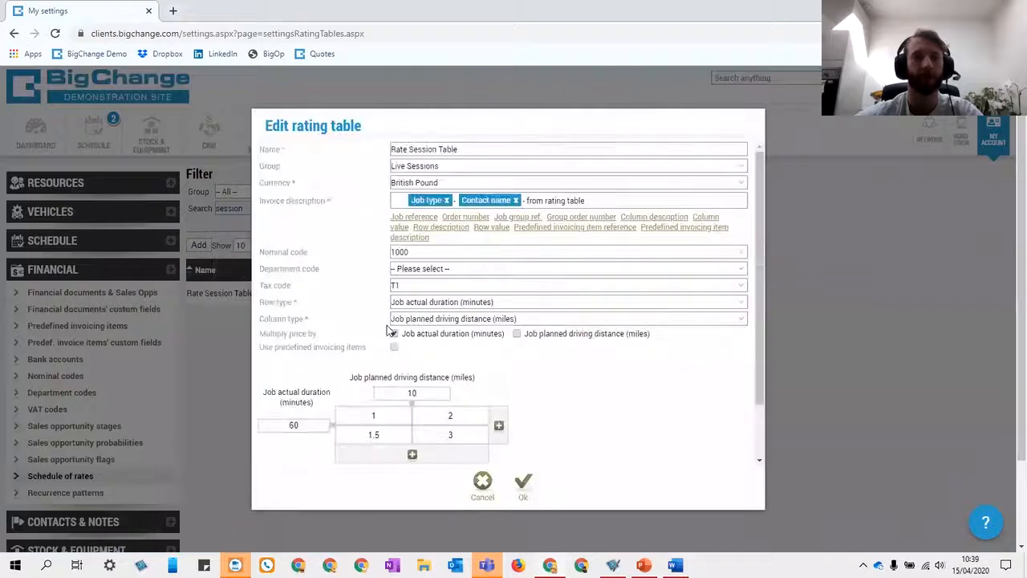
scroll(376, 321, "down", 2)
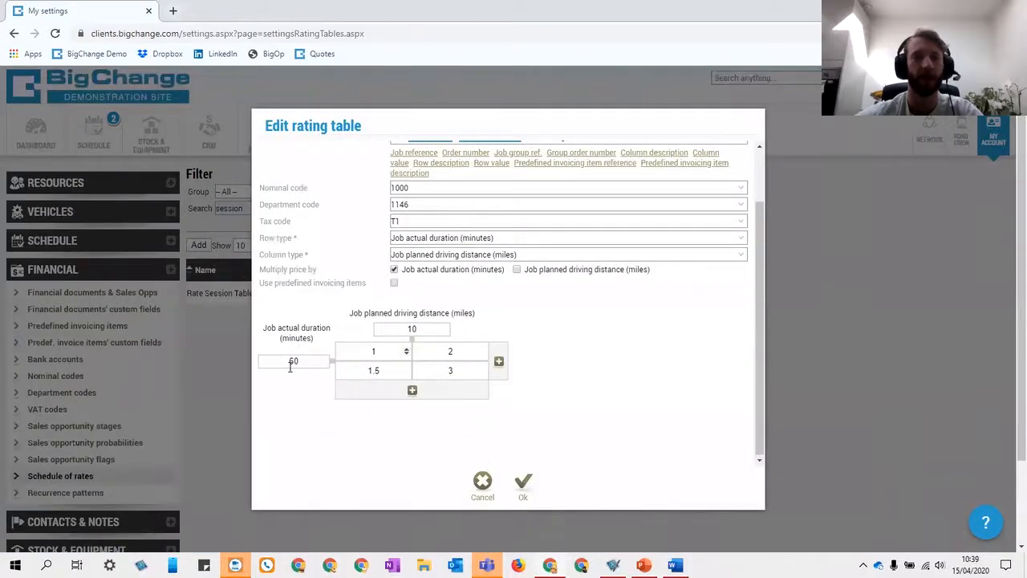
left_click(388, 370)
left_click_drag(387, 370, 363, 370)
left_click(396, 372)
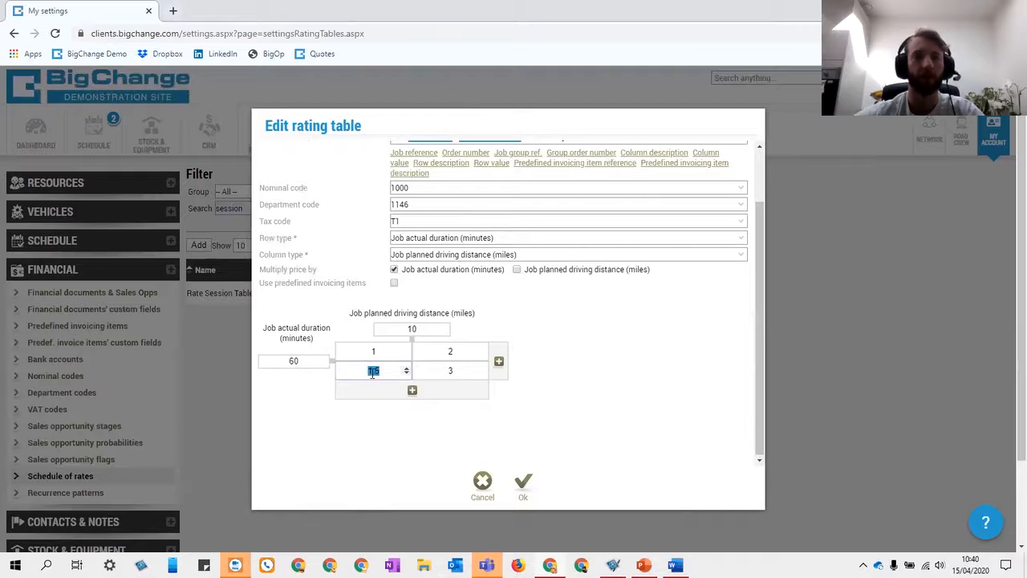
left_click(240, 367)
- Return to the schedule, recalculate the Rates Live Session job's invoice items to check the per-minute price, and close without saving
left_click(93, 132)
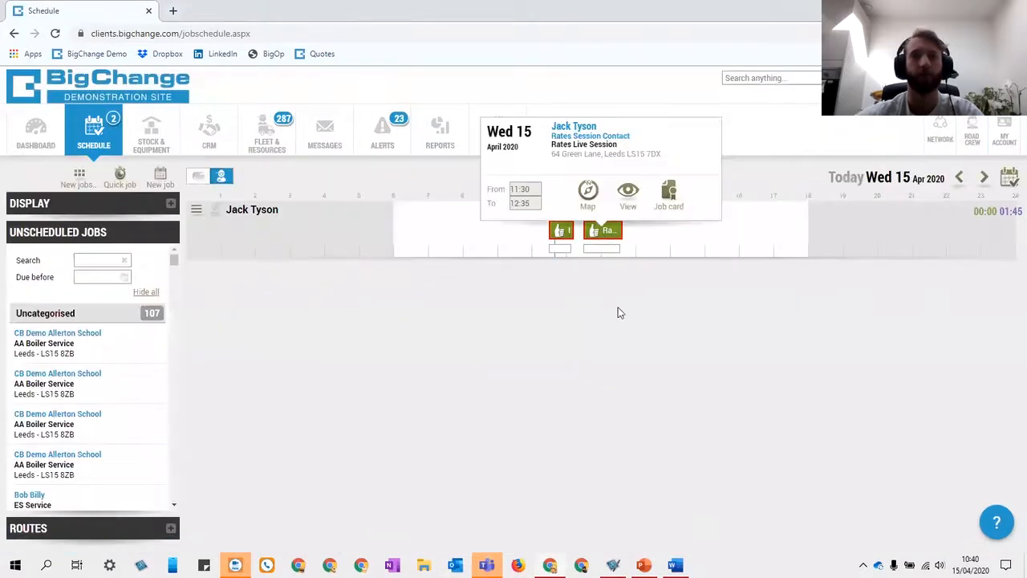
left_click(635, 231)
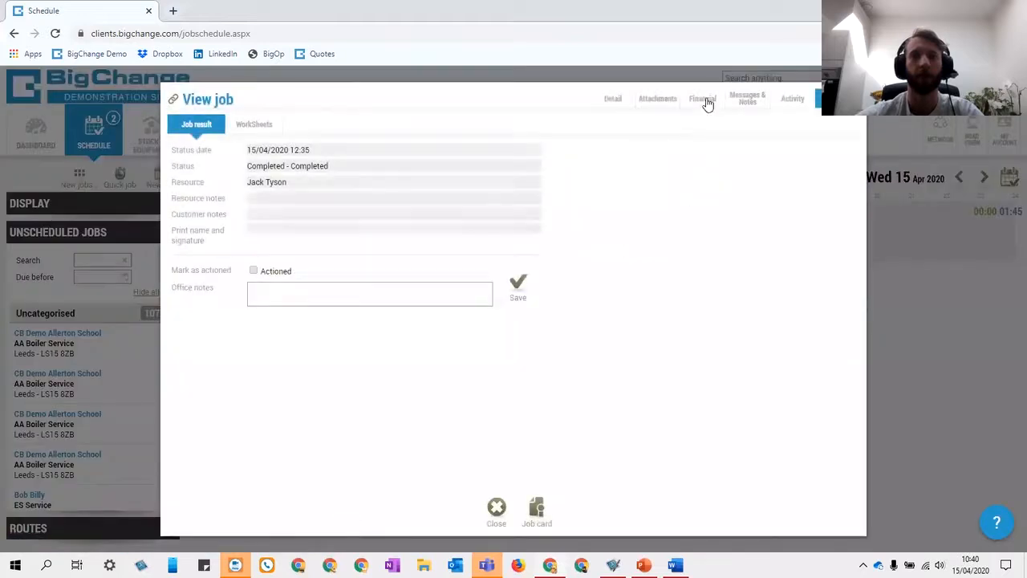
left_click(704, 100)
left_click(582, 249)
left_click(584, 331)
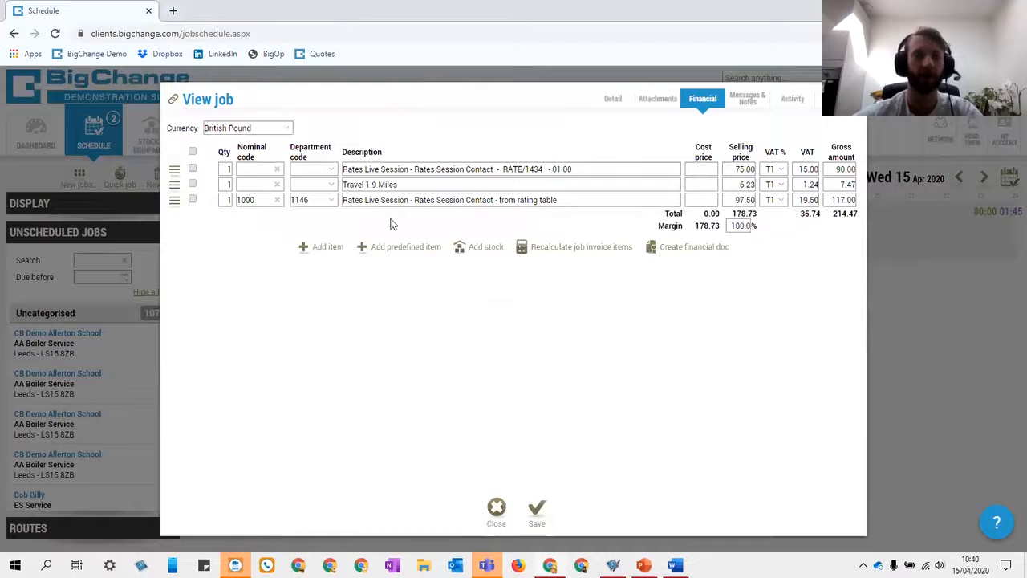
left_click(907, 290)
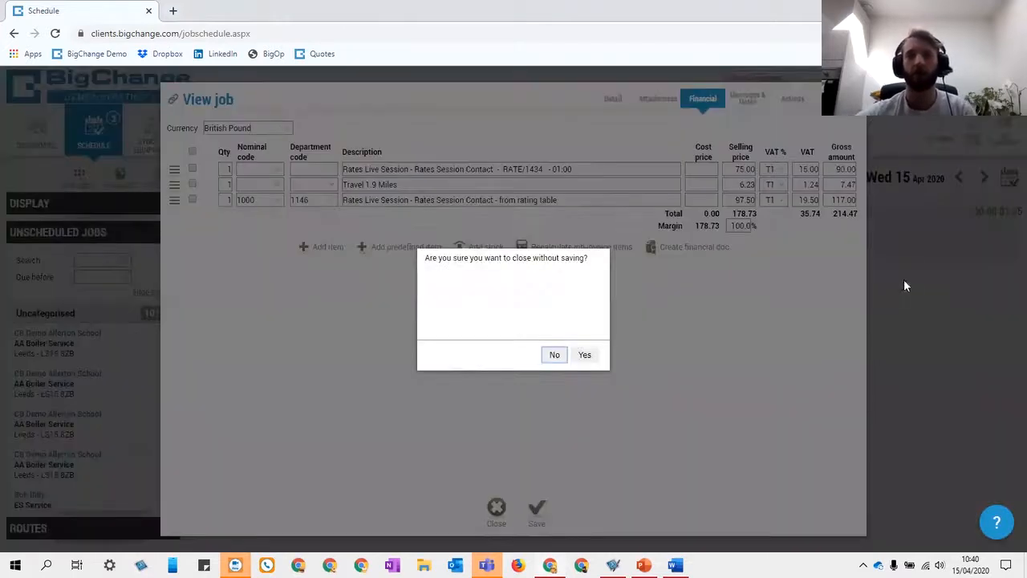
left_click(585, 354)
- Go back to the administration's schedule of rates, filter it by "session", and reopen the Rate Session Table for editing
left_click(1004, 138)
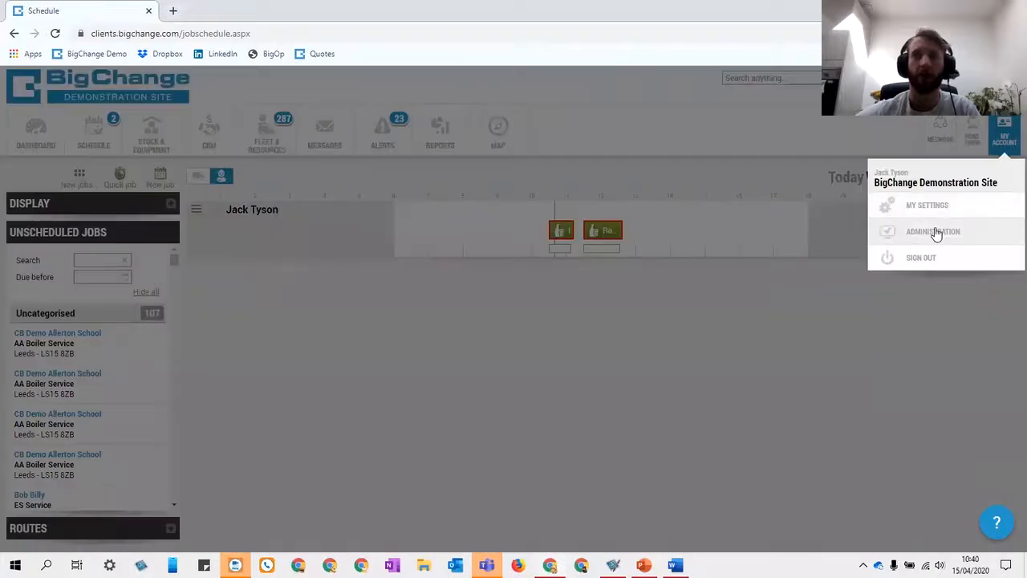
left_click(933, 231)
left_click(107, 271)
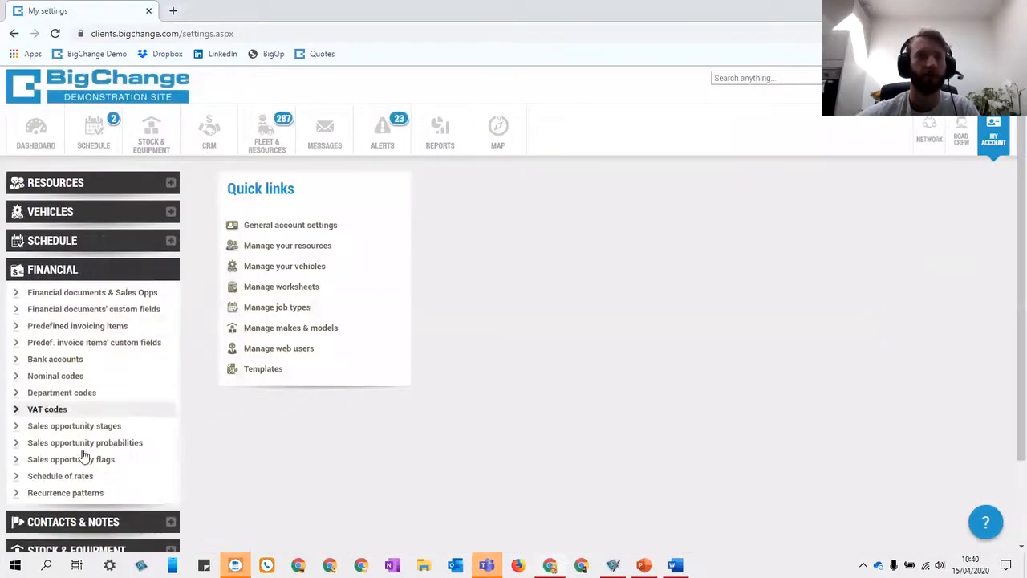
left_click(81, 478)
left_click(242, 209)
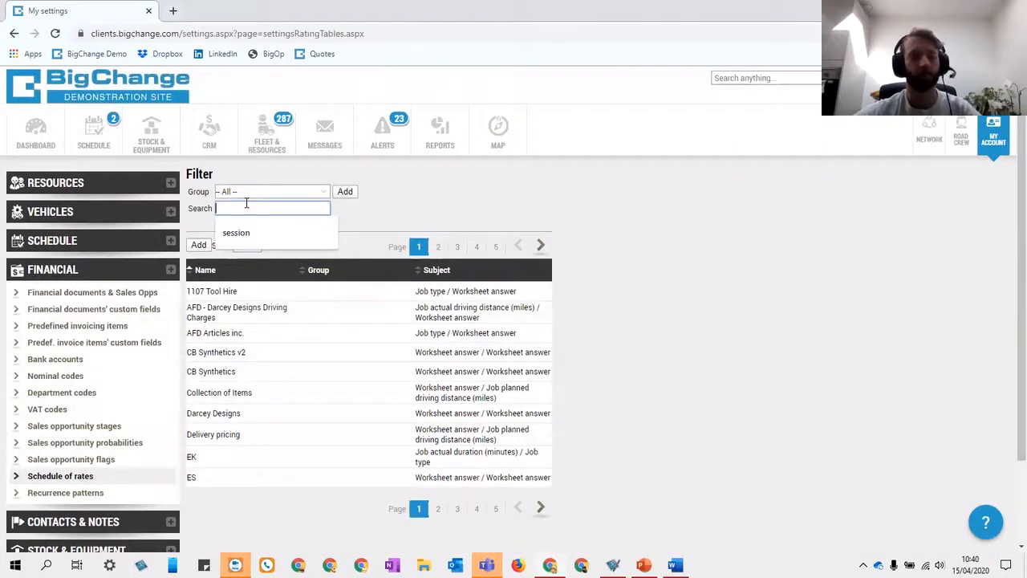
left_click(237, 240)
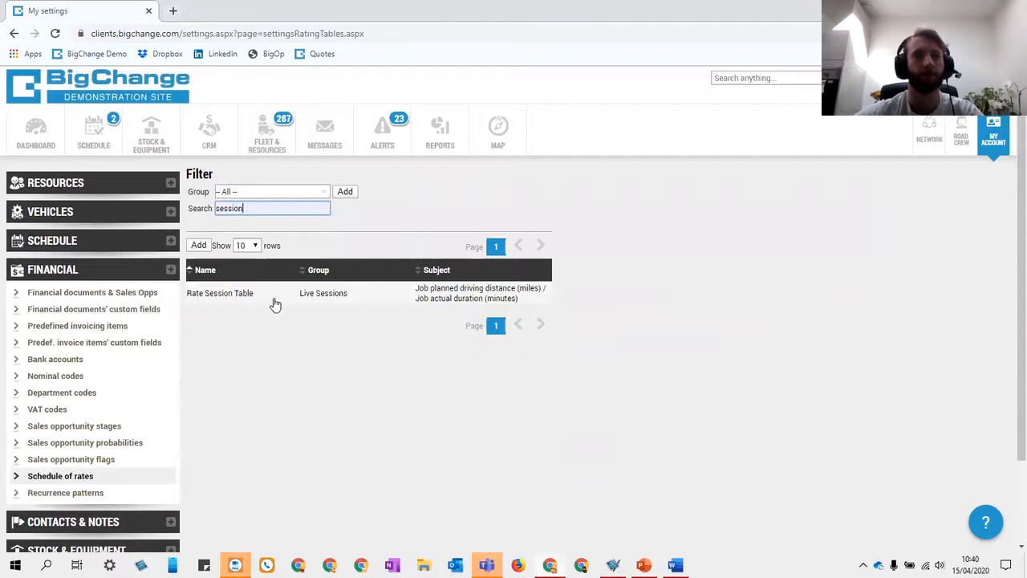
left_click(275, 297)
left_click(241, 265)
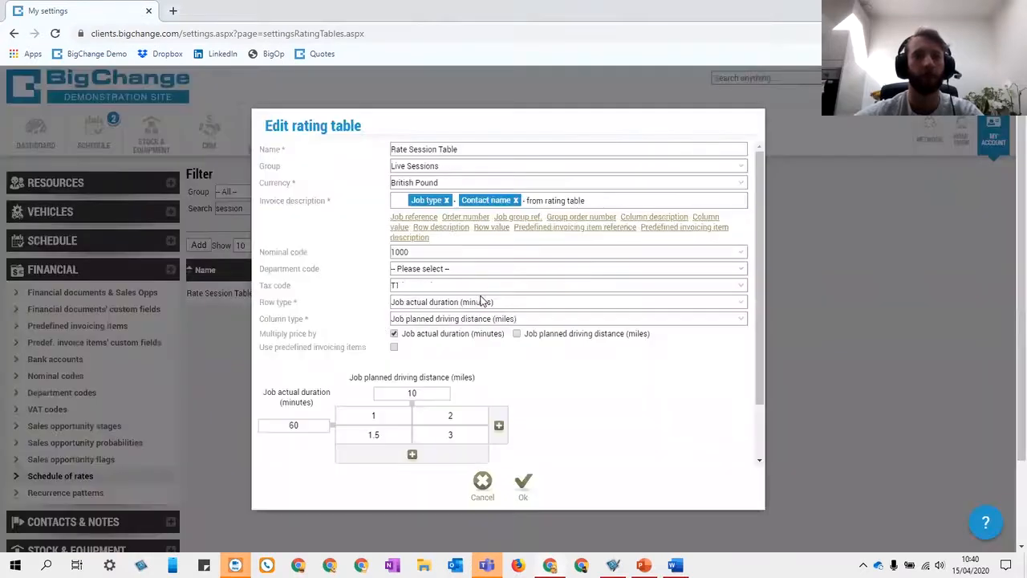
- Look through the available row types and try Job category as the rating table's row type
scroll(376, 325, "down", 2)
scroll(377, 325, "up", 1)
scroll(377, 326, "up", 1)
left_click(418, 306)
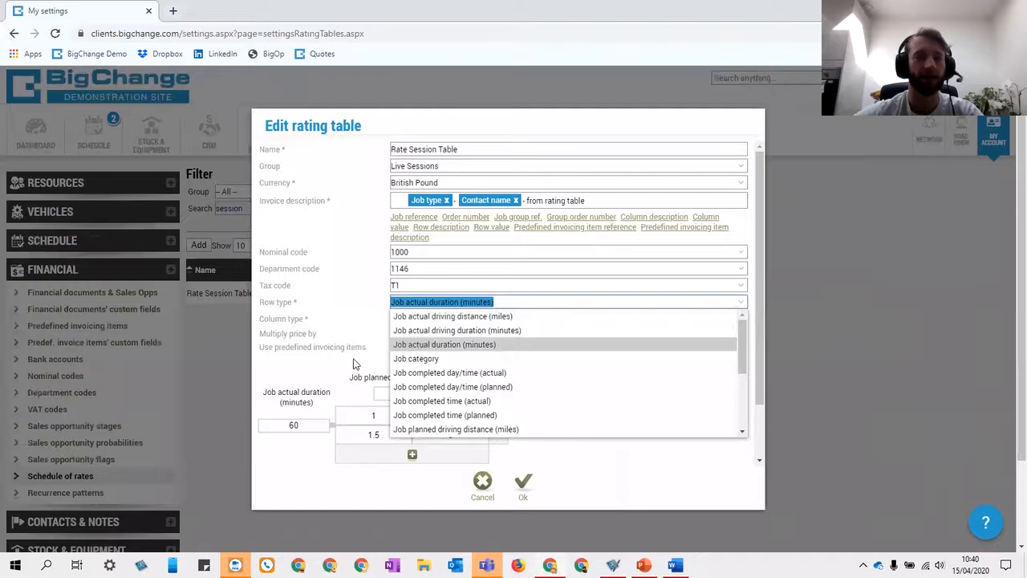
scroll(684, 412, "down", 2)
mouse_move(741, 361)
left_mouse_down()
mouse_move(741, 401)
mouse_move(740, 342)
left_mouse_up()
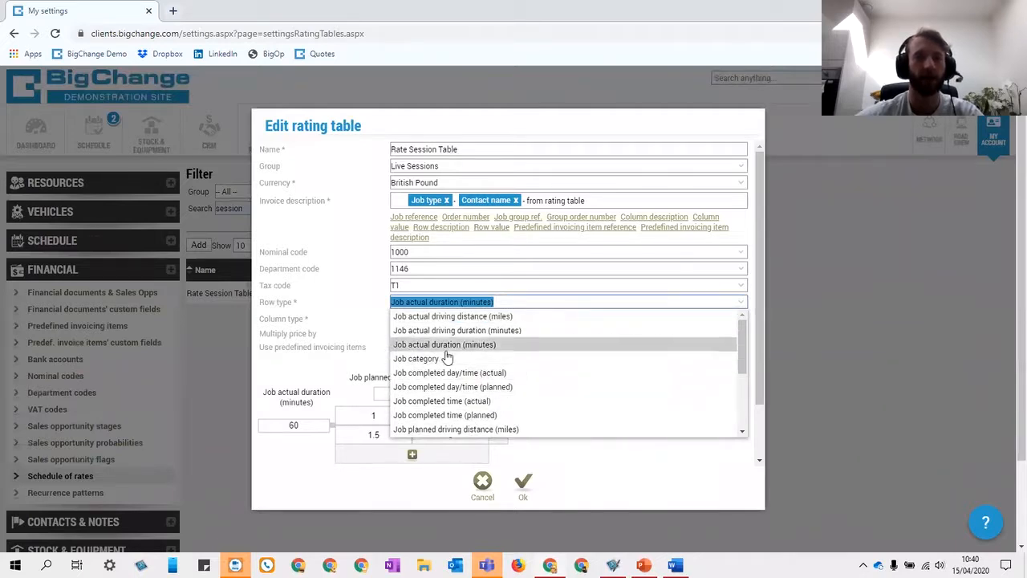
left_click(421, 359)
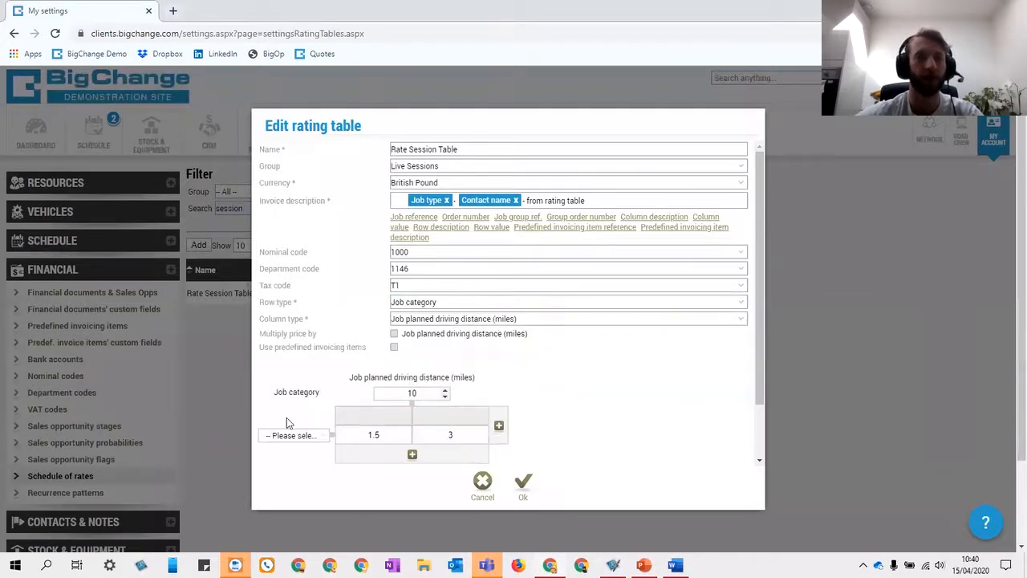
- Add two more rows to the rate grid and browse the job categories selectable for the first row
left_click(412, 454)
scroll(388, 460, "down", 1)
left_click(412, 409)
left_click(311, 377)
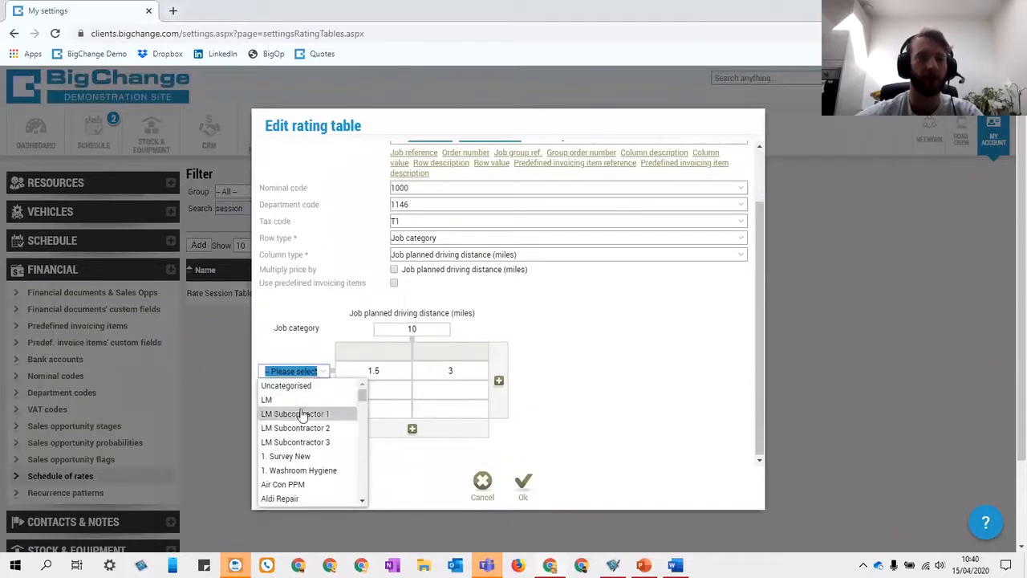
left_click(314, 377)
left_click(315, 373)
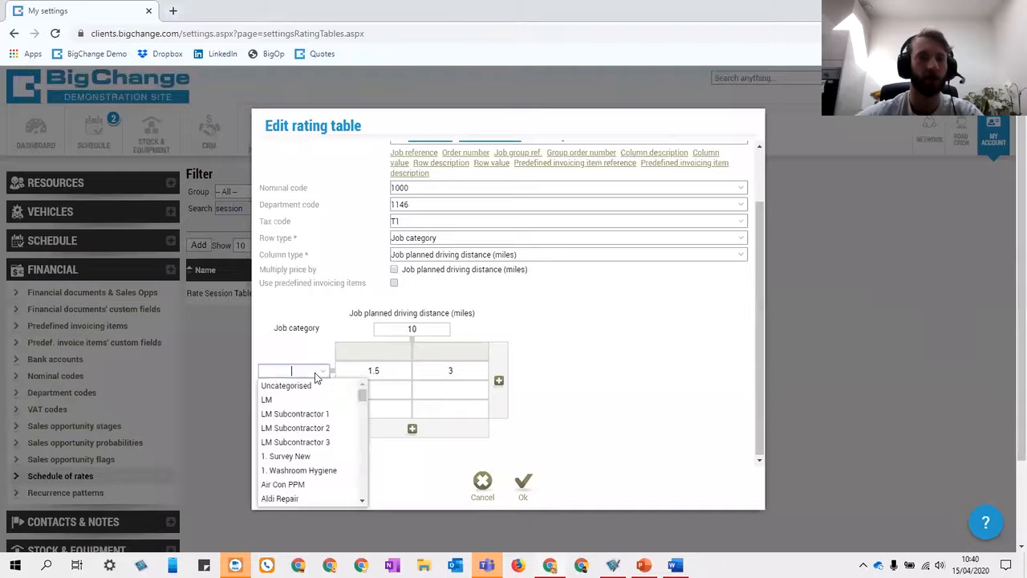
left_click(433, 378)
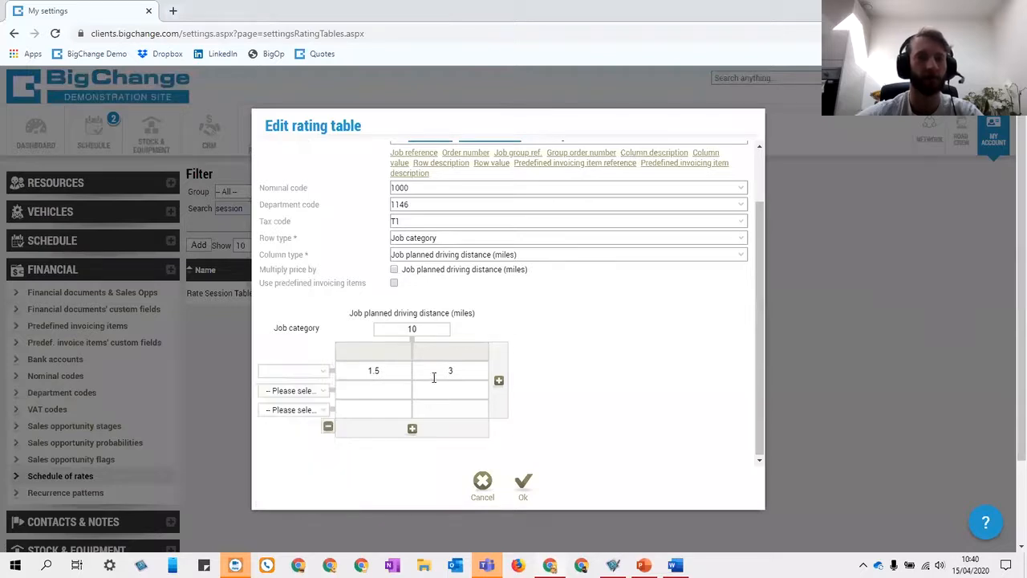
left_click(293, 372)
left_click(320, 355)
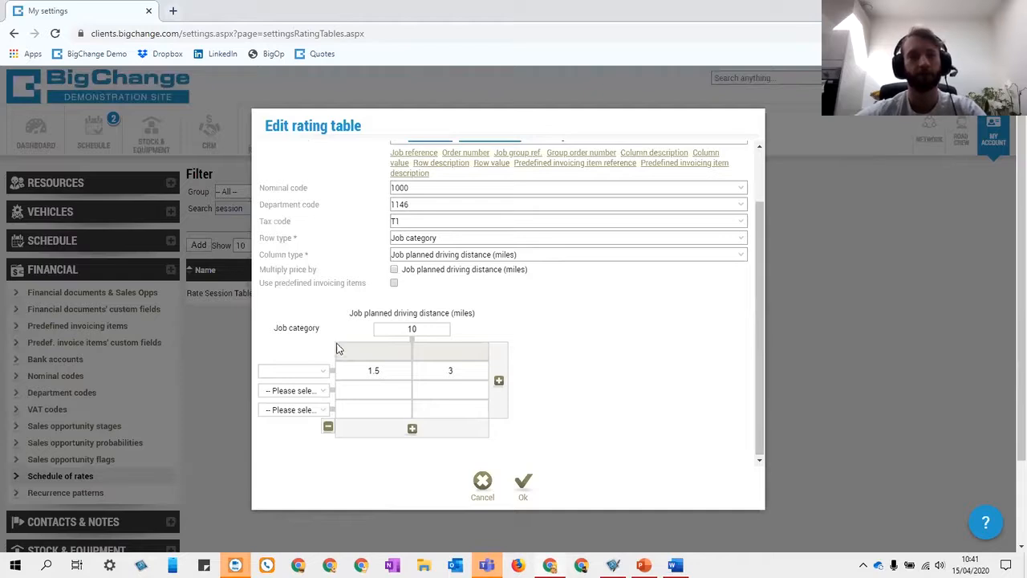
- Review the available column types and set the column type to Worksheet answer
left_click(503, 257)
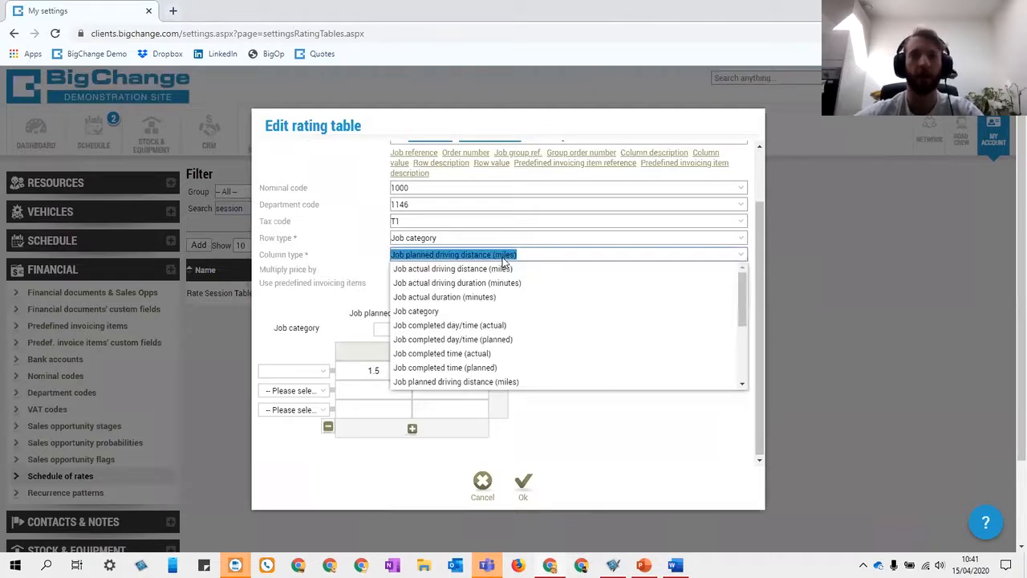
left_click_drag(736, 294, 738, 379)
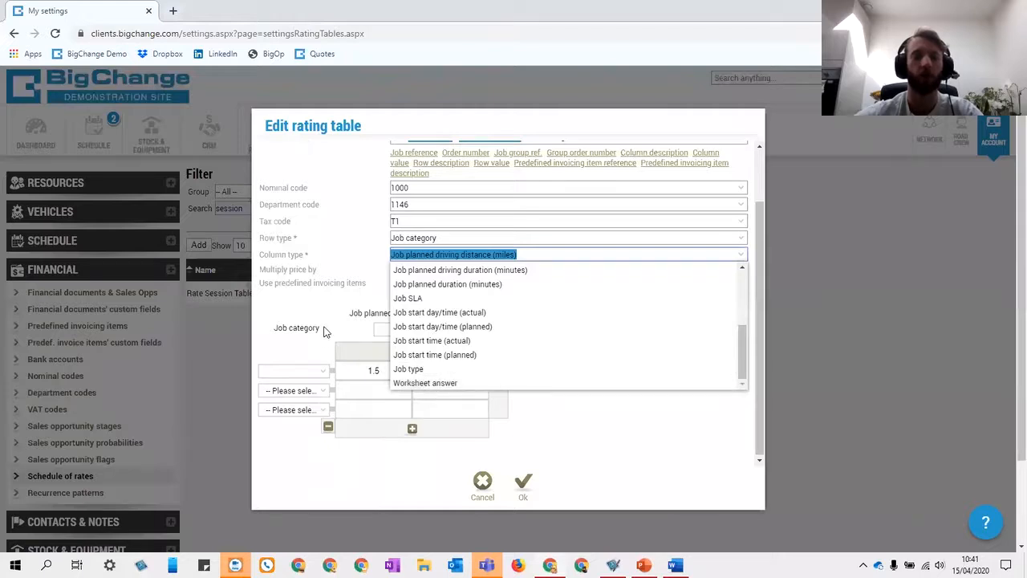
scroll(482, 343, "up", 3)
scroll(481, 345, "down", 3)
scroll(482, 344, "down", 1)
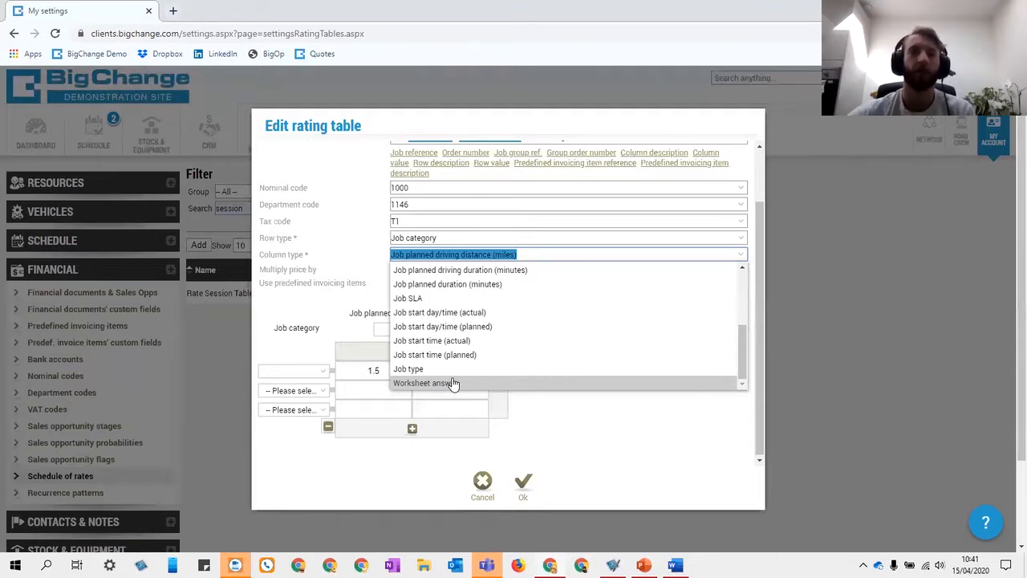
left_click(451, 383)
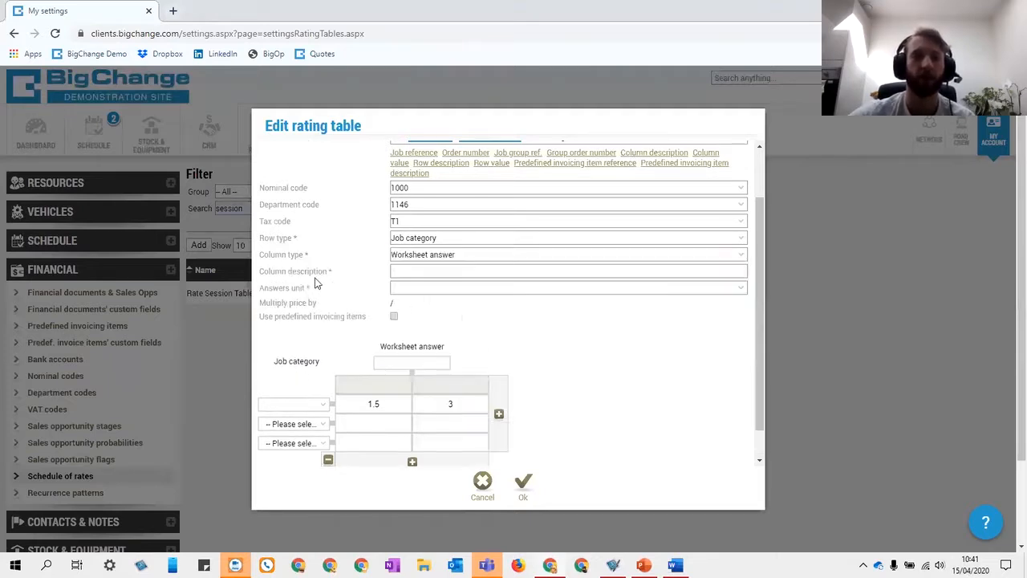
- Set the row type to Job actual duration (minutes) and remove the two extra rows from the rate grid
left_click(415, 238)
left_click(451, 280)
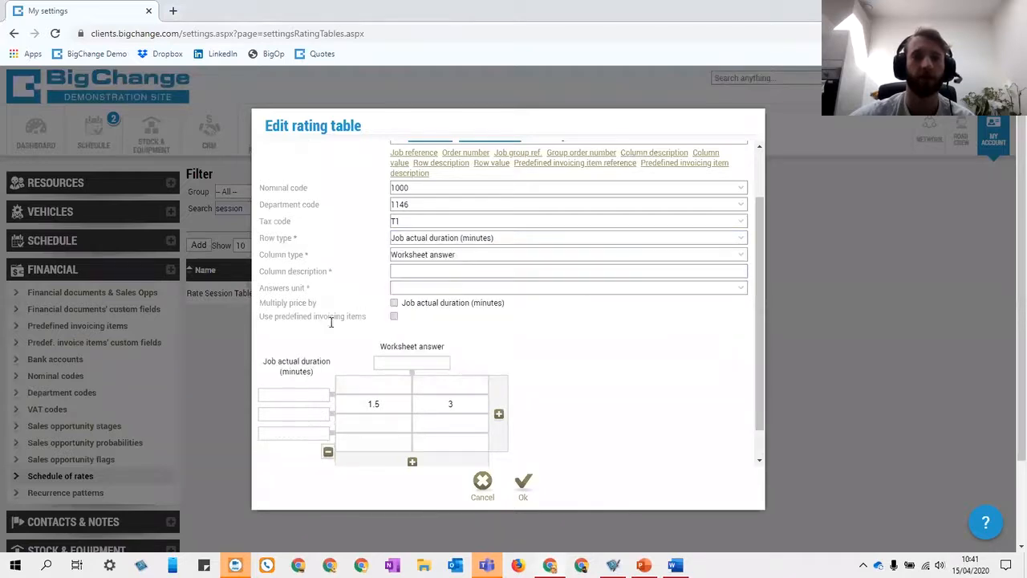
left_click(327, 460)
left_click(328, 433)
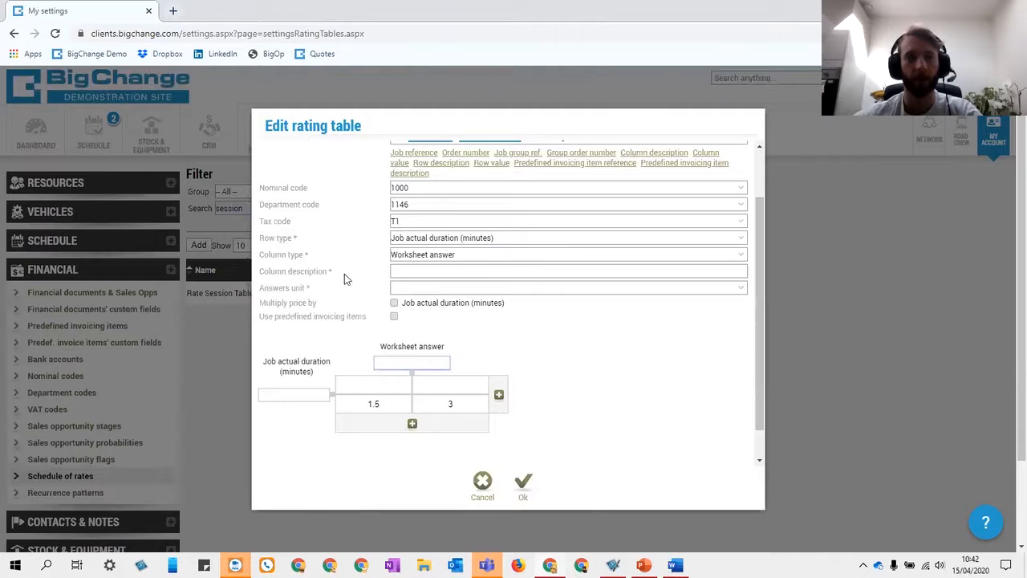
- Enter Tonnage as the column description and choose Number as the answers unit
left_click(396, 272)
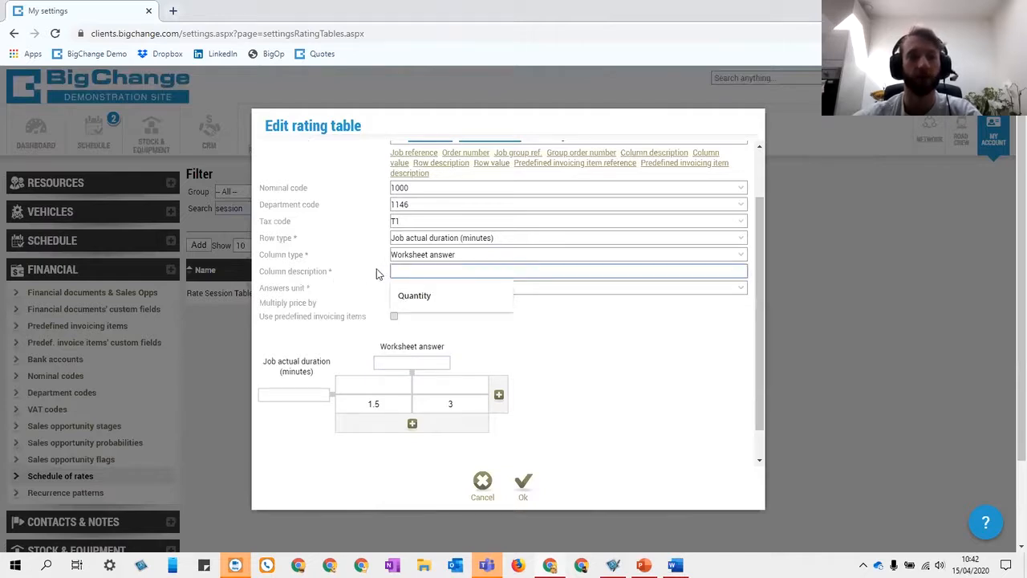
left_click(380, 274)
left_click(411, 275)
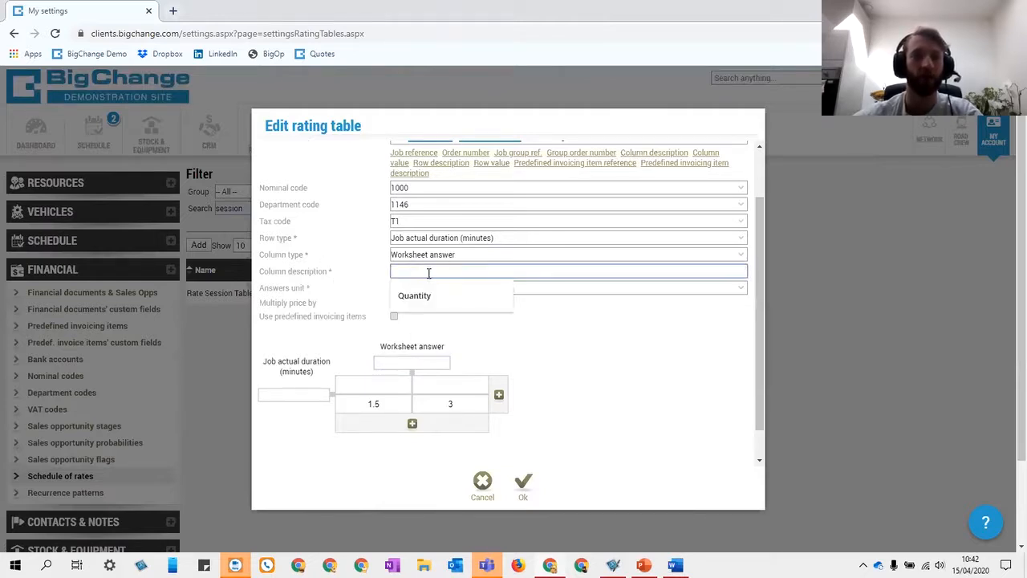
type("Tonnage")
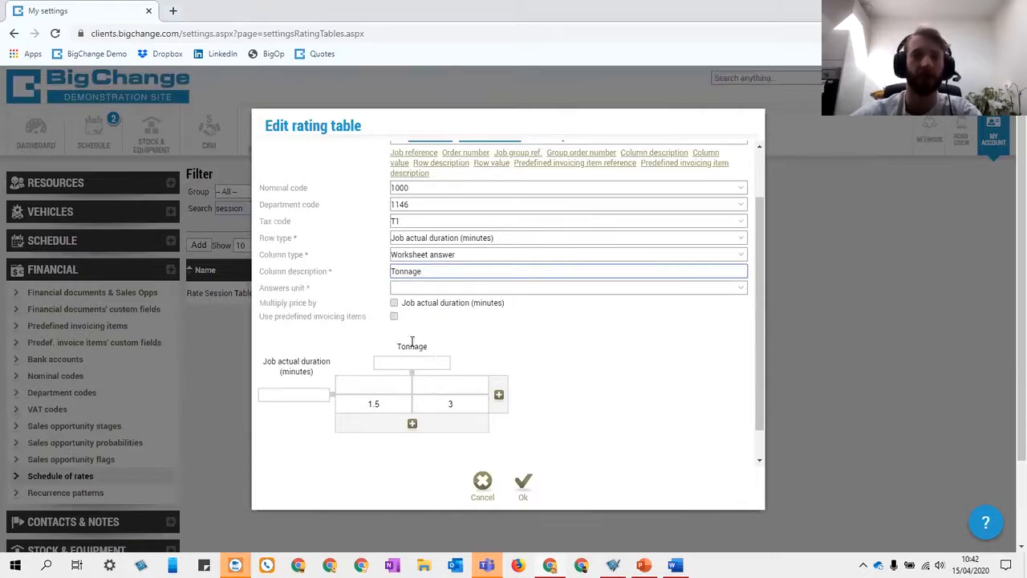
left_click(423, 289)
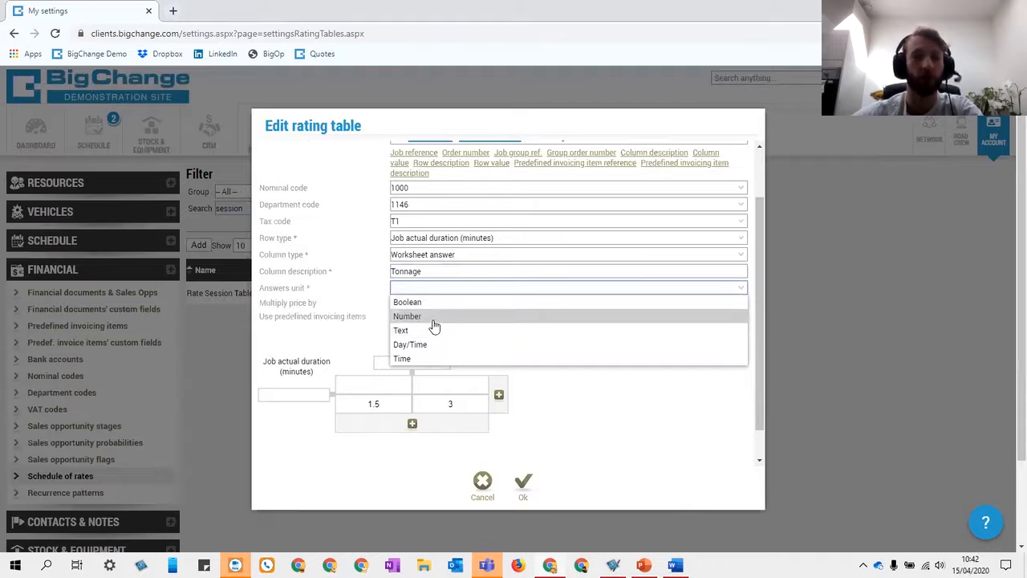
left_click(431, 321)
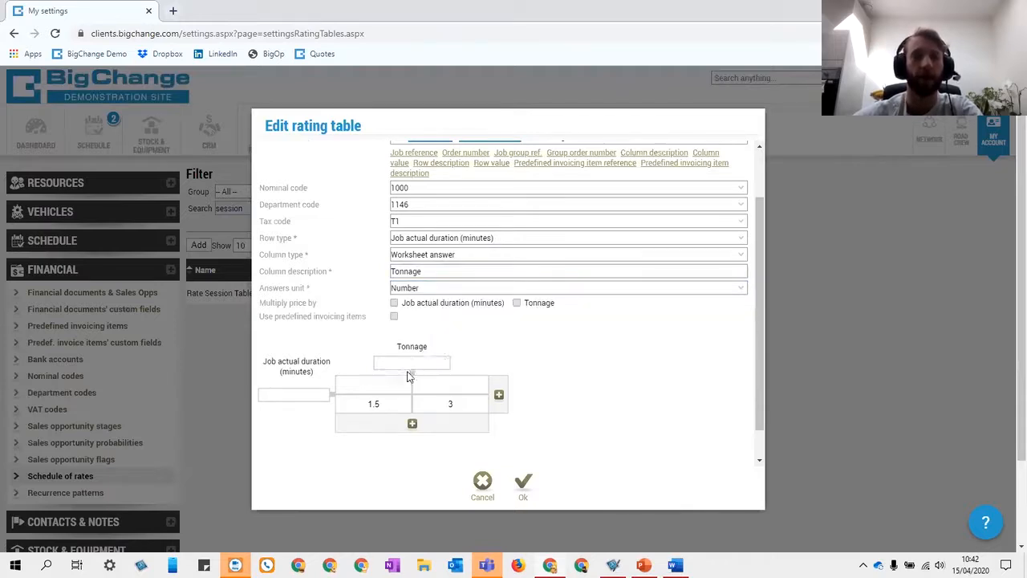
- Try Text as the answers unit for the Tonnage column
left_click(421, 289)
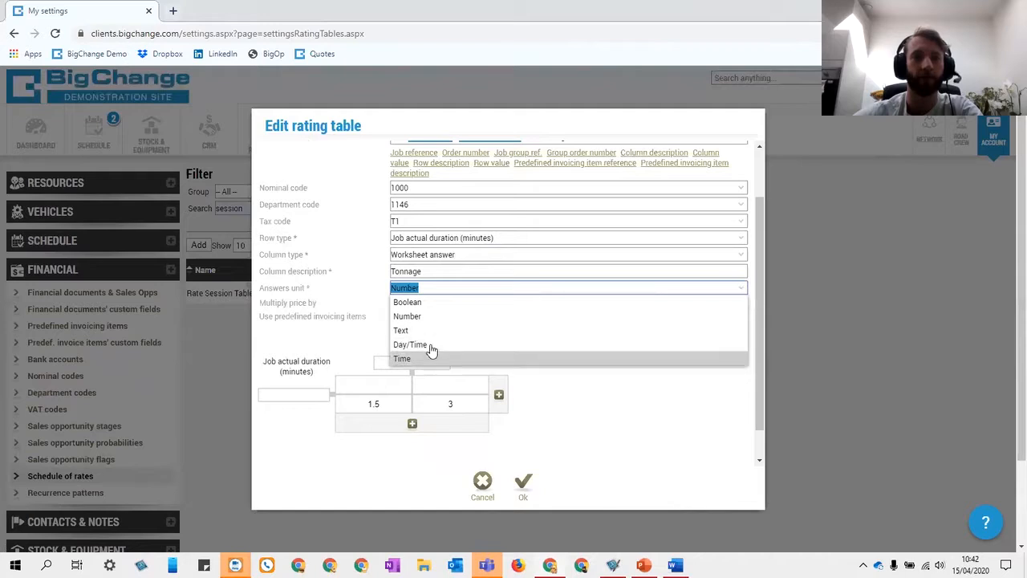
left_click(431, 332)
left_click(406, 306)
left_click(374, 353)
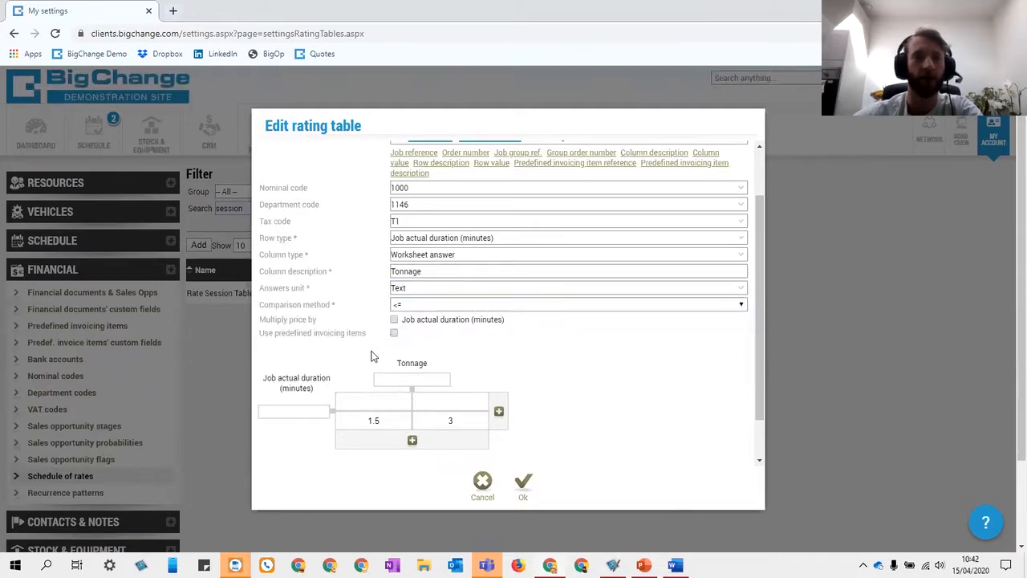
- Try Day/Time as the answers unit, choose Wednesday for the column threshold, and cancel the day selection
left_click(414, 294)
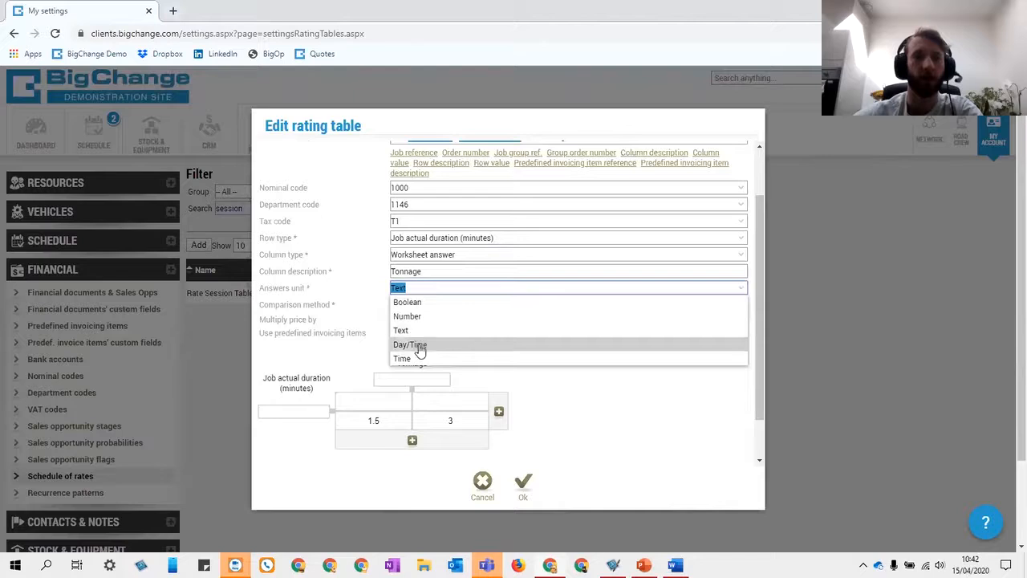
left_click(419, 344)
left_click(409, 363)
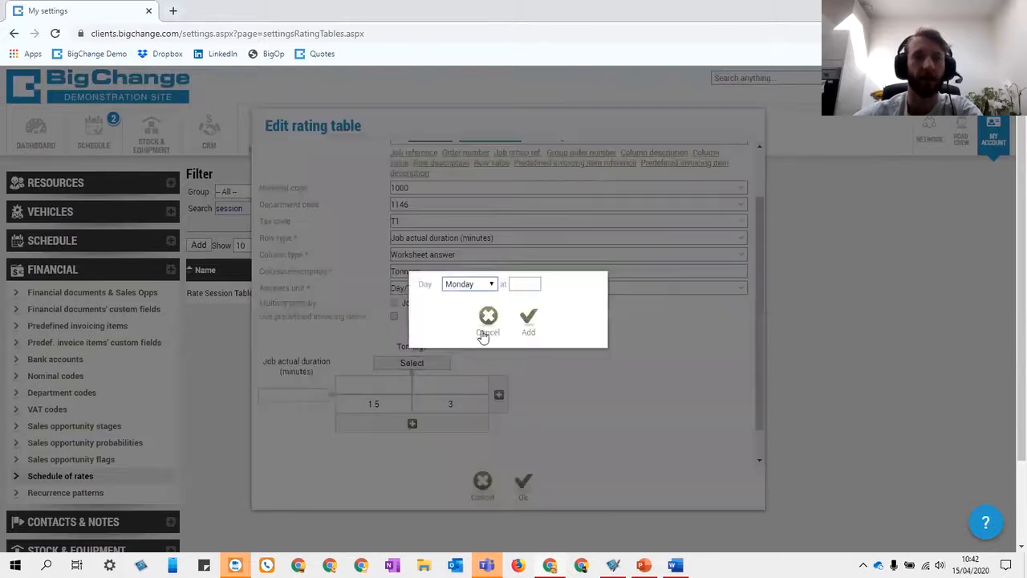
left_click(480, 286)
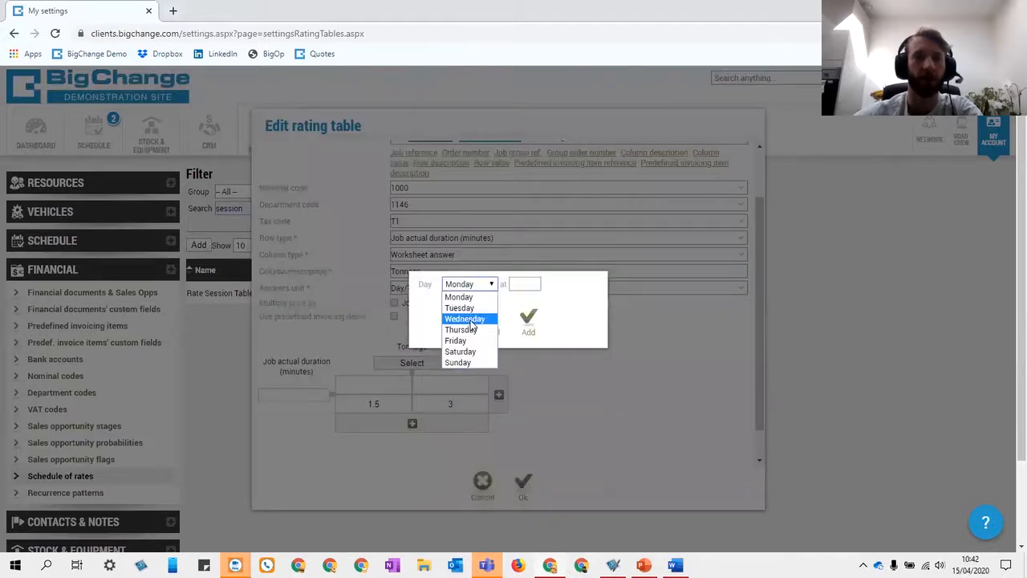
left_click(473, 319)
left_click(520, 285)
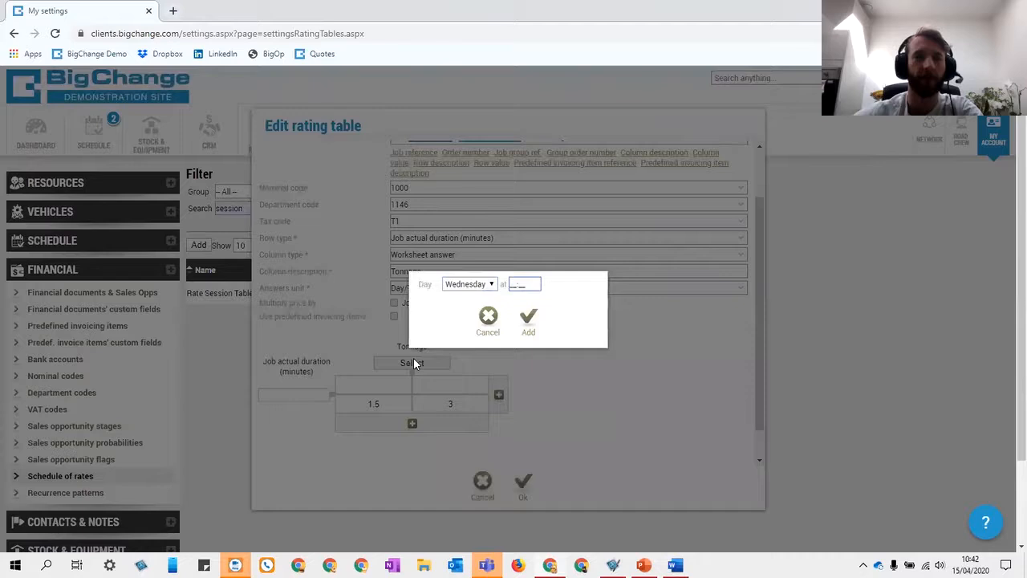
left_click(519, 284)
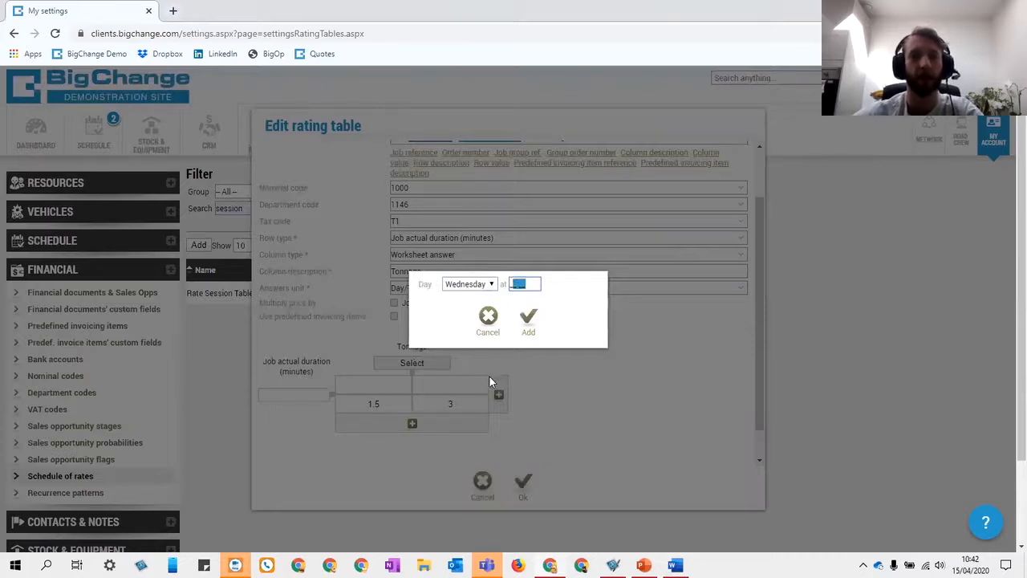
left_click(503, 330)
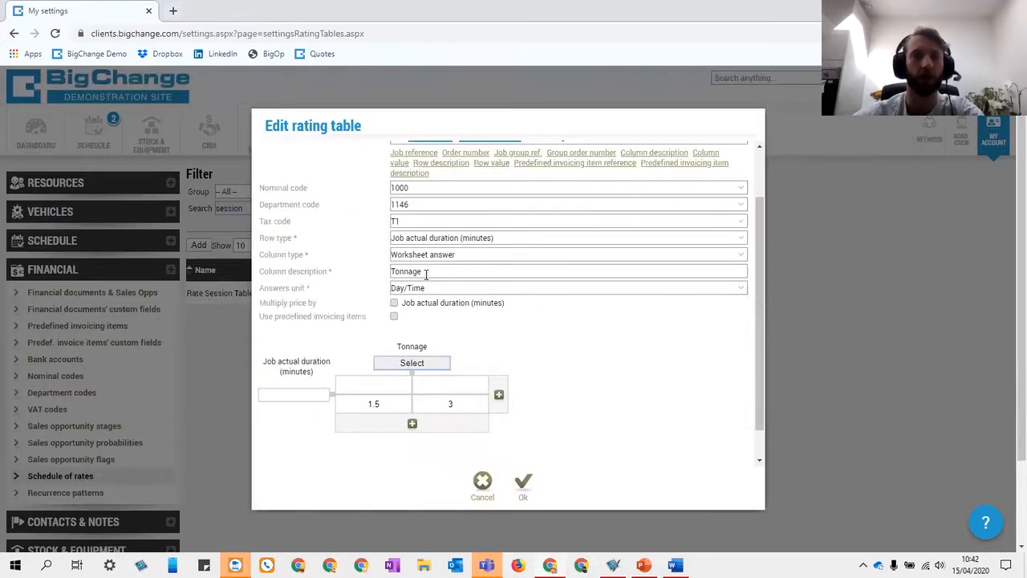
- Set the answers unit to Number, enter a Tonnage threshold of 10, and multiply the price by Tonnage
left_click(422, 288)
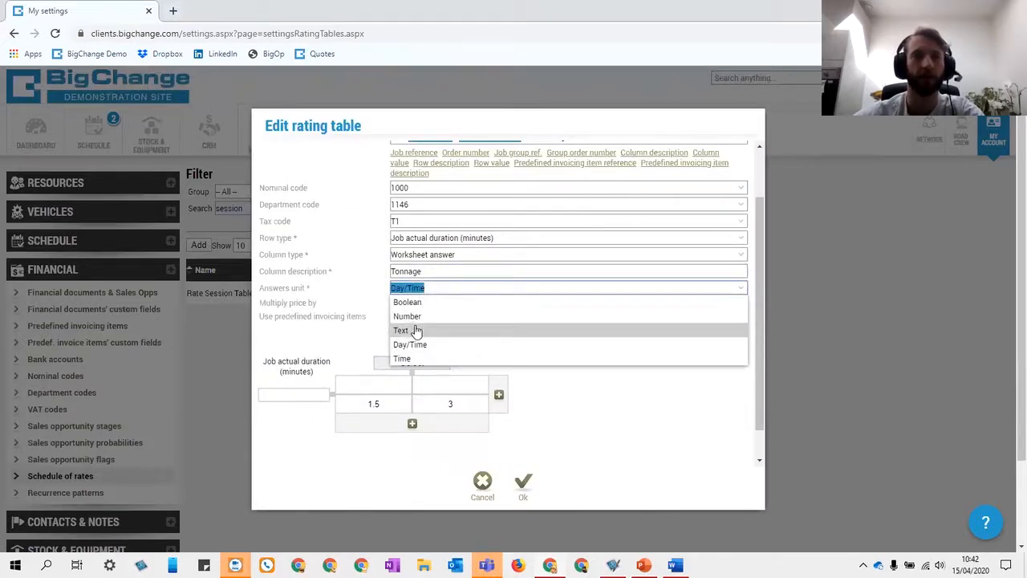
left_click(416, 316)
left_click(428, 363)
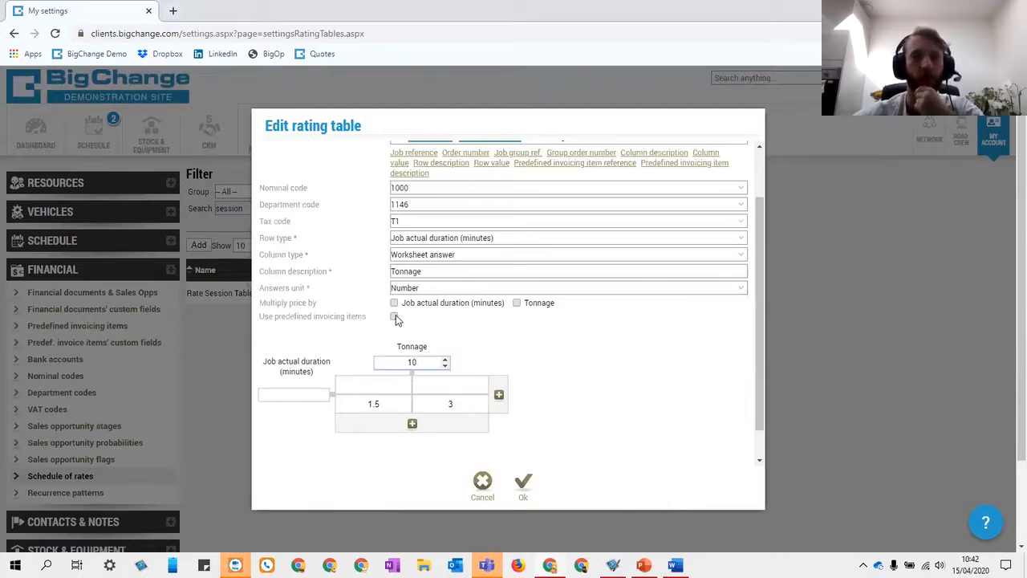
left_click(518, 303)
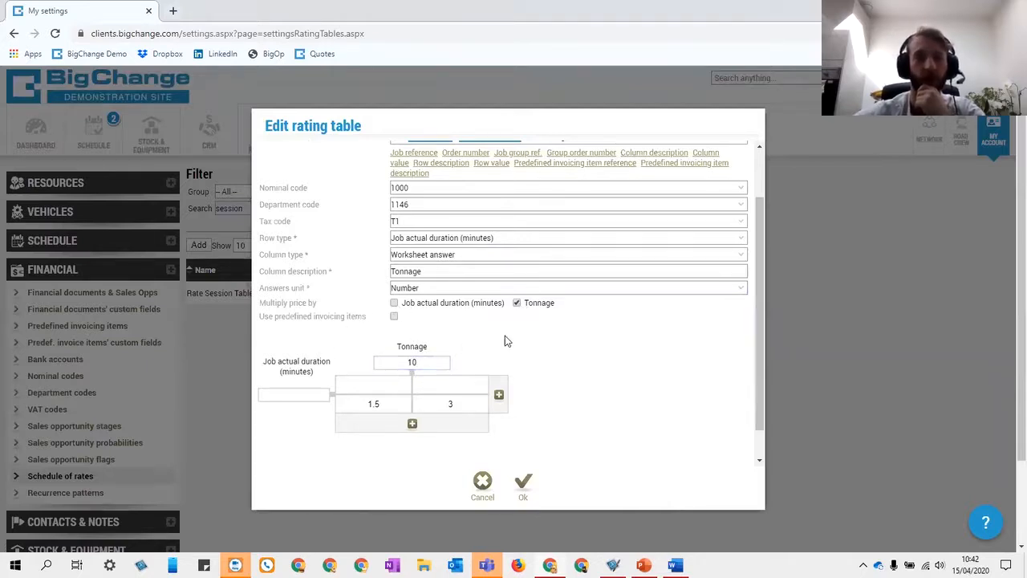
- Clear both rates in the grid's second row and set the first row's rates to 10 and 20
left_click(393, 379)
double_click(380, 404)
key("BackSpace")
double_click(450, 403)
key("BackSpace")
left_click(388, 391)
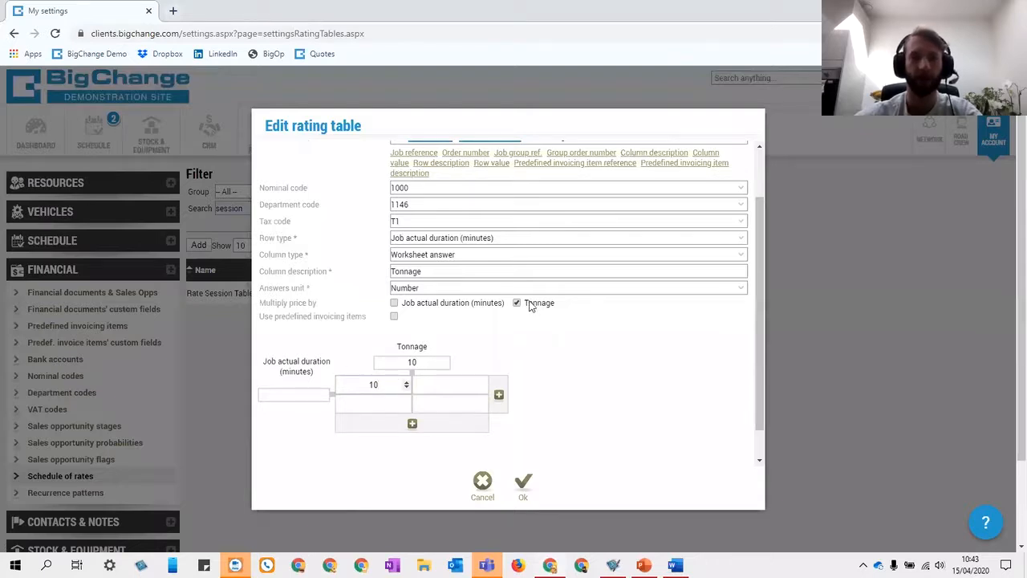
left_click(455, 384)
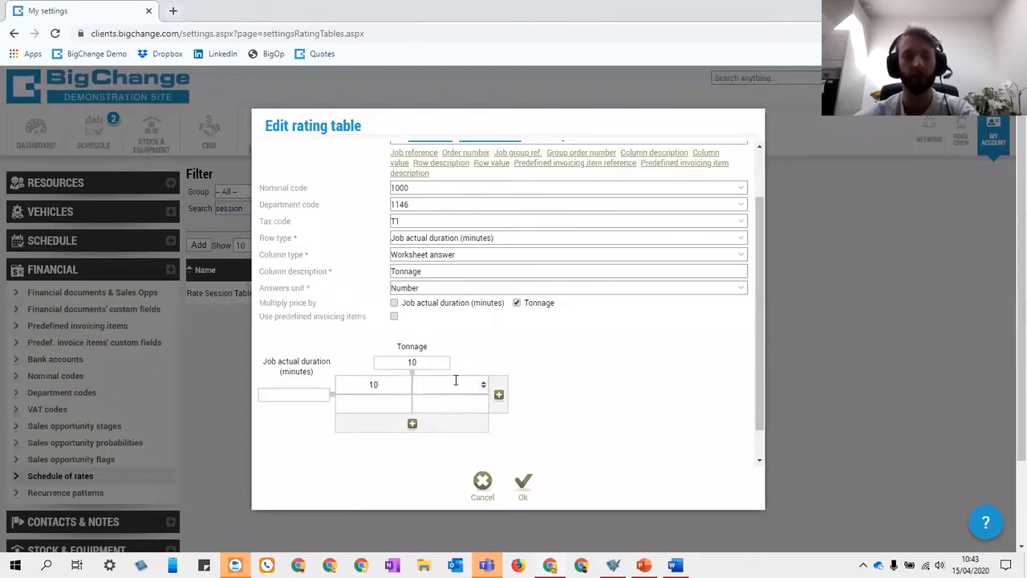
type("20")
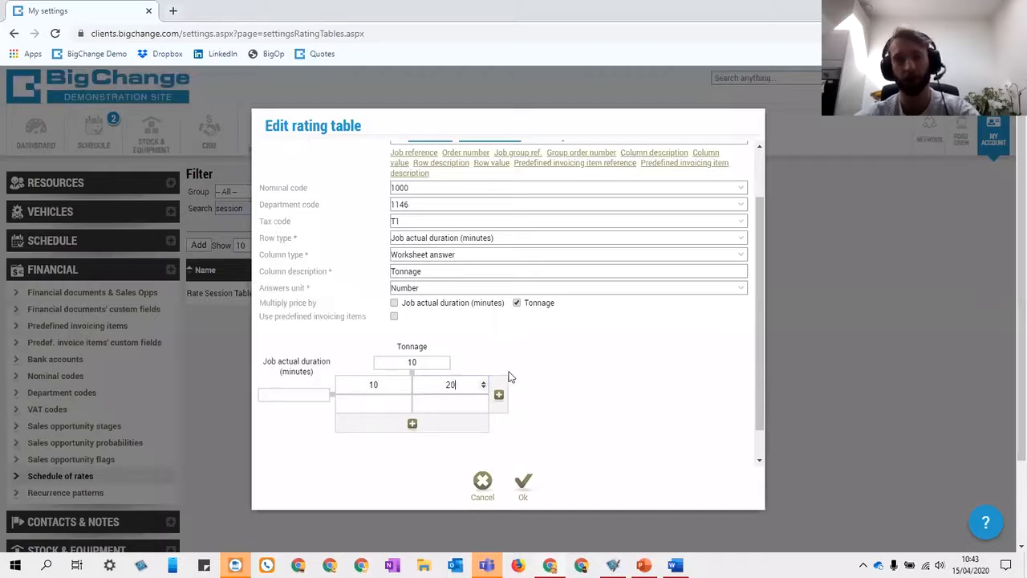
- Set the job duration threshold to 60 minutes and enter second-row rates of 10 and 20
left_click(286, 392)
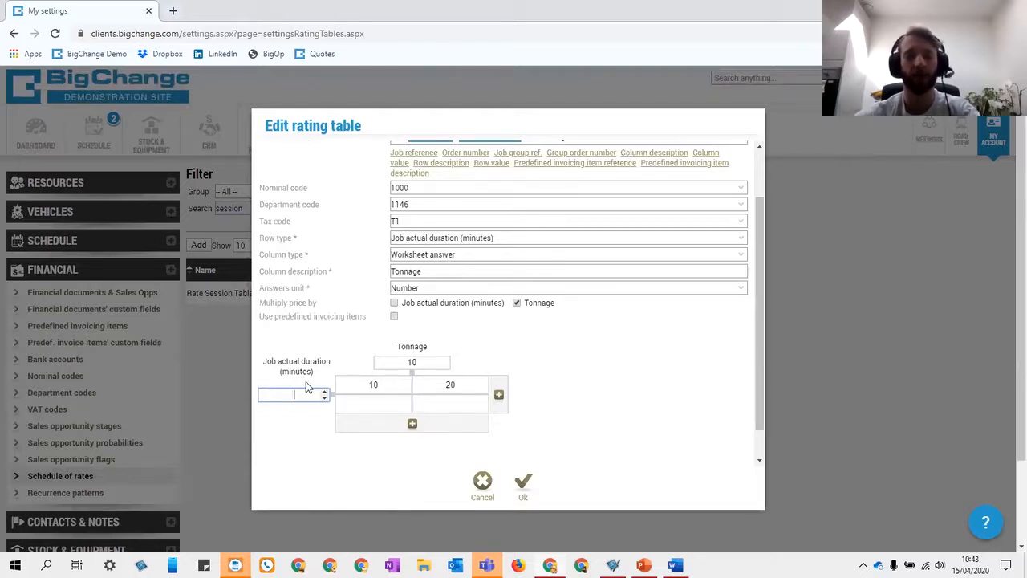
type("60")
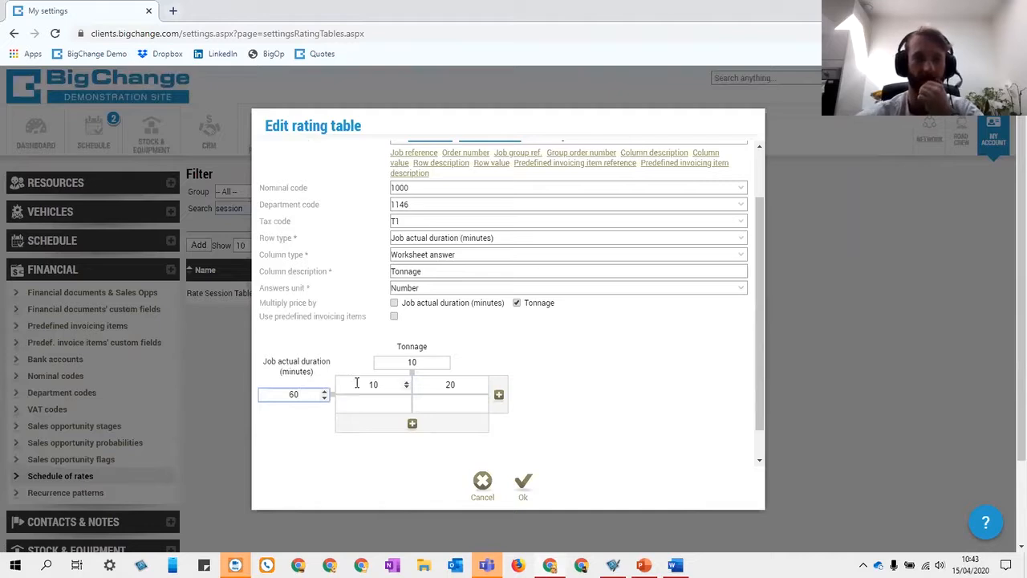
left_click(364, 401)
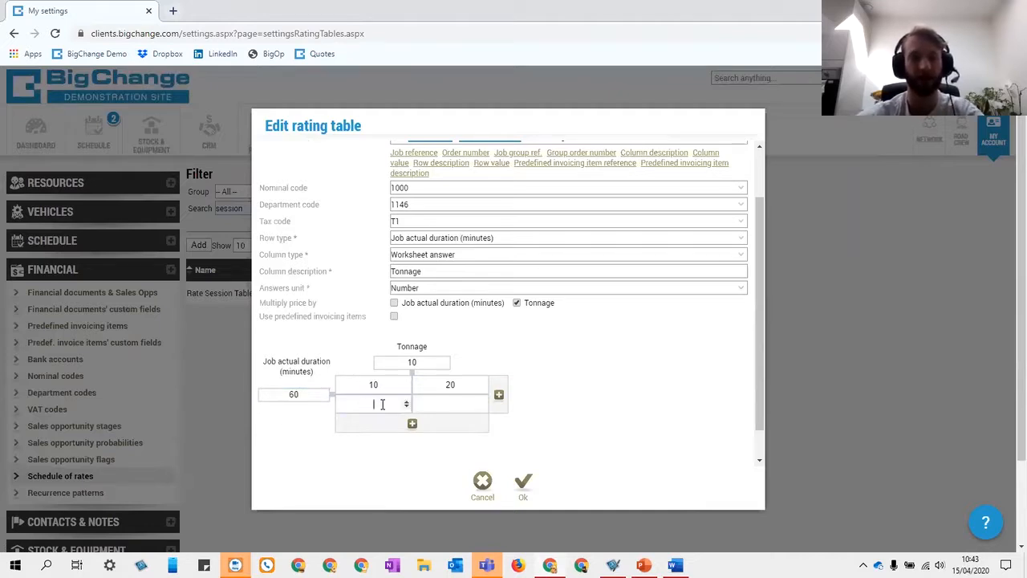
type("10")
left_click(442, 409)
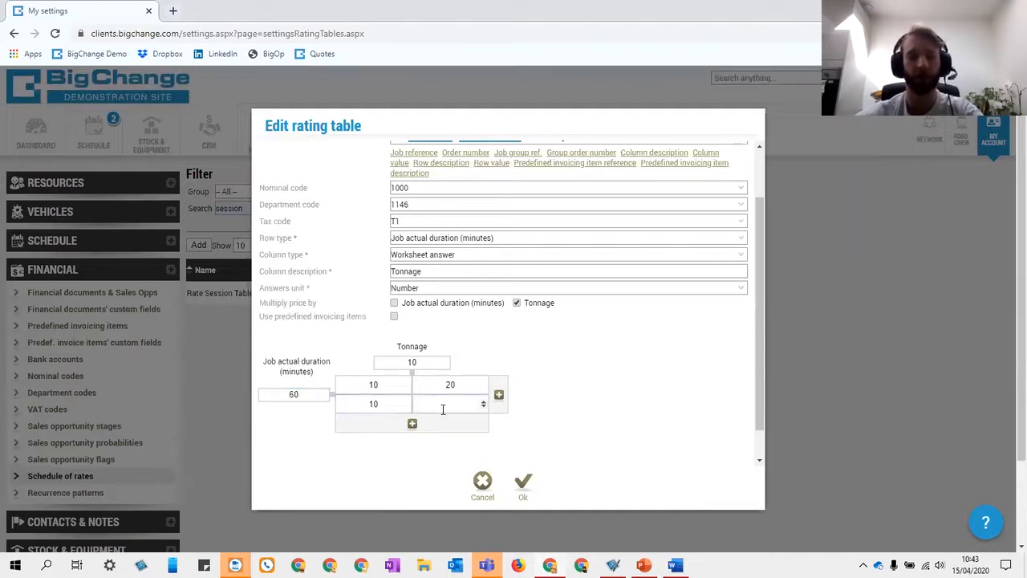
left_click(580, 415)
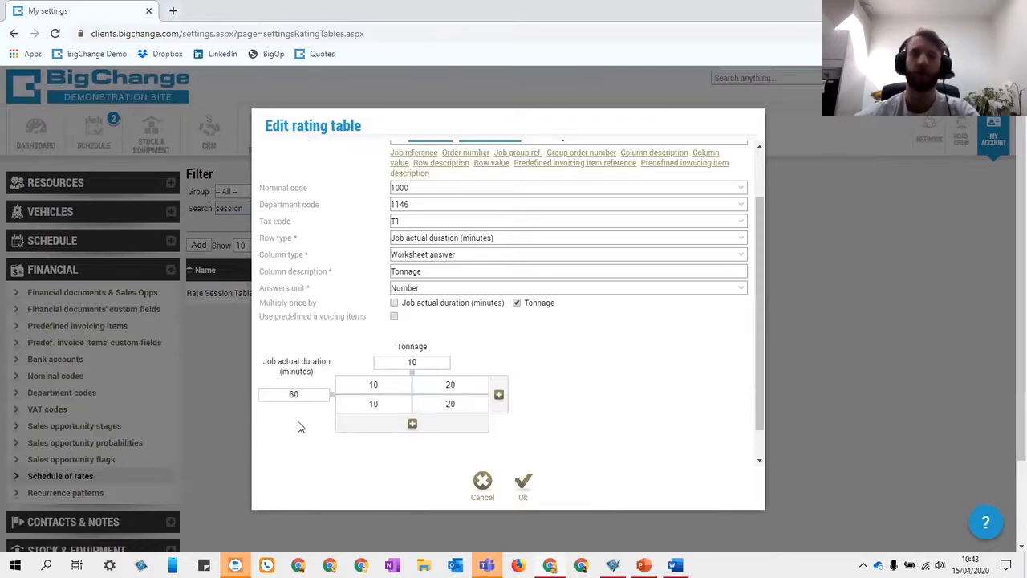
- Check the rates in the grid's first column and save the rating table
double_click(377, 384)
left_click(307, 425)
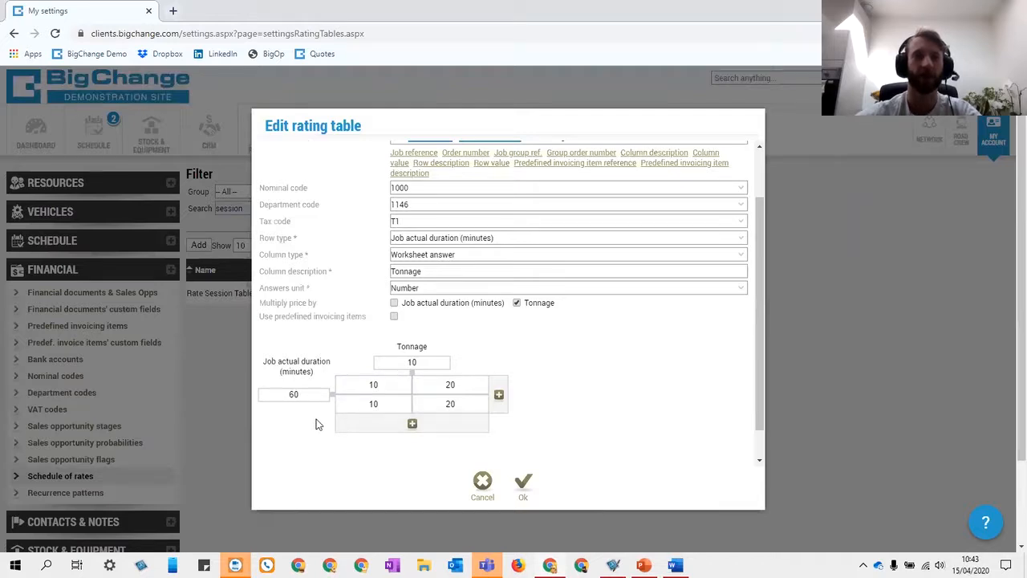
double_click(352, 404)
left_click(287, 440)
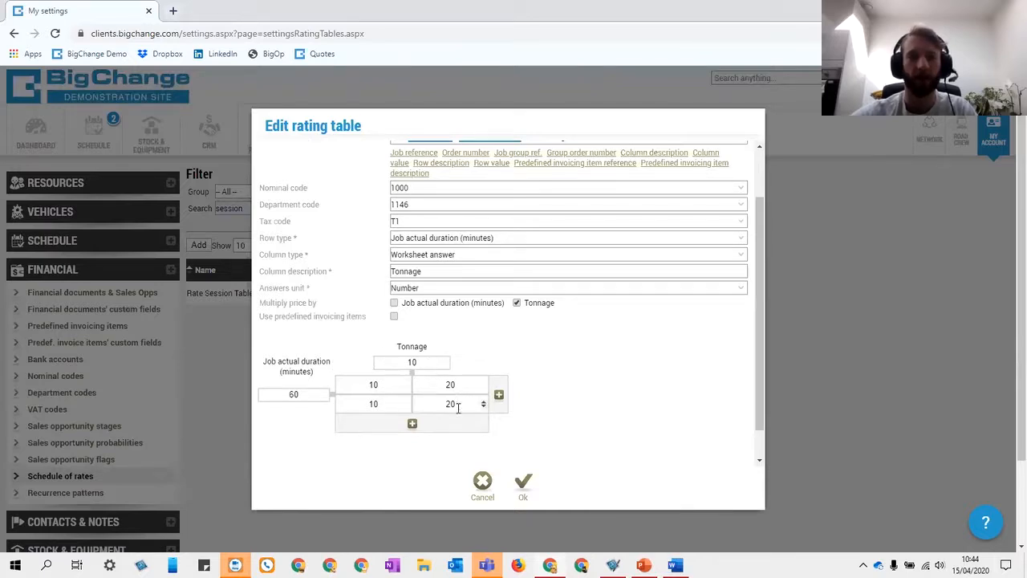
left_click(522, 482)
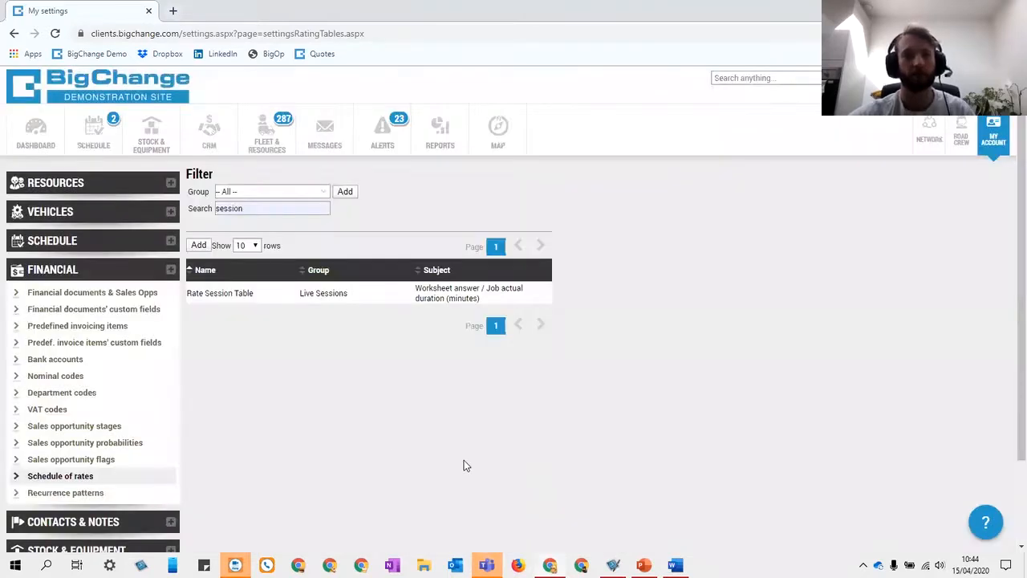
- Search the schedule worksheets for "session" and open the Rate Session Worksheet
left_click(81, 249)
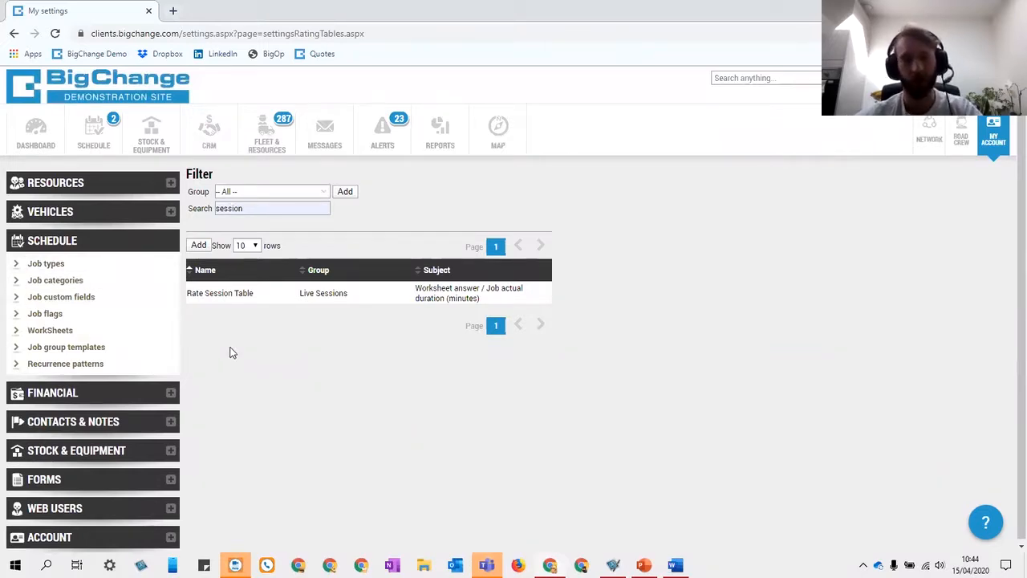
left_click(105, 329)
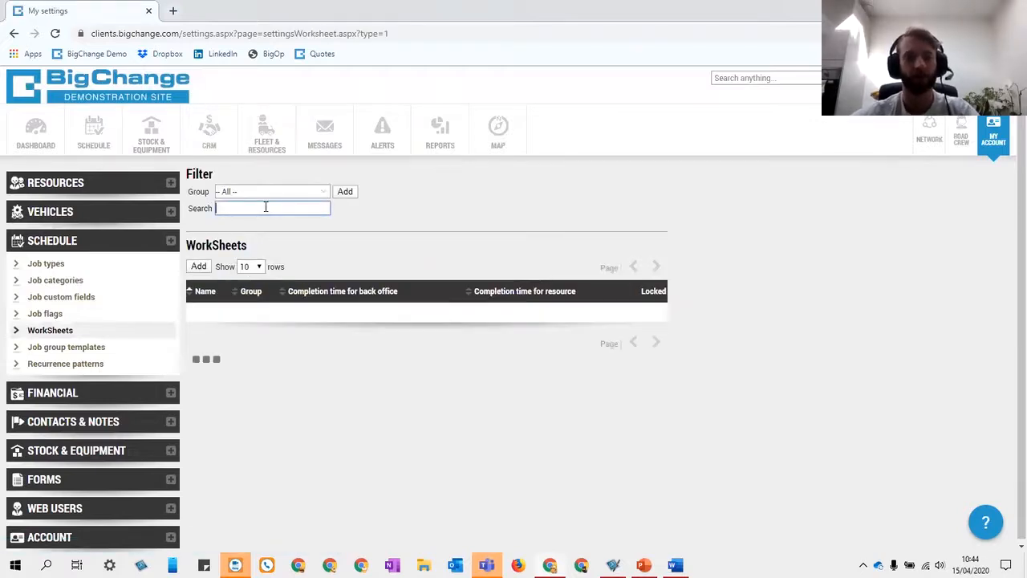
left_click(259, 312)
double_click(271, 306)
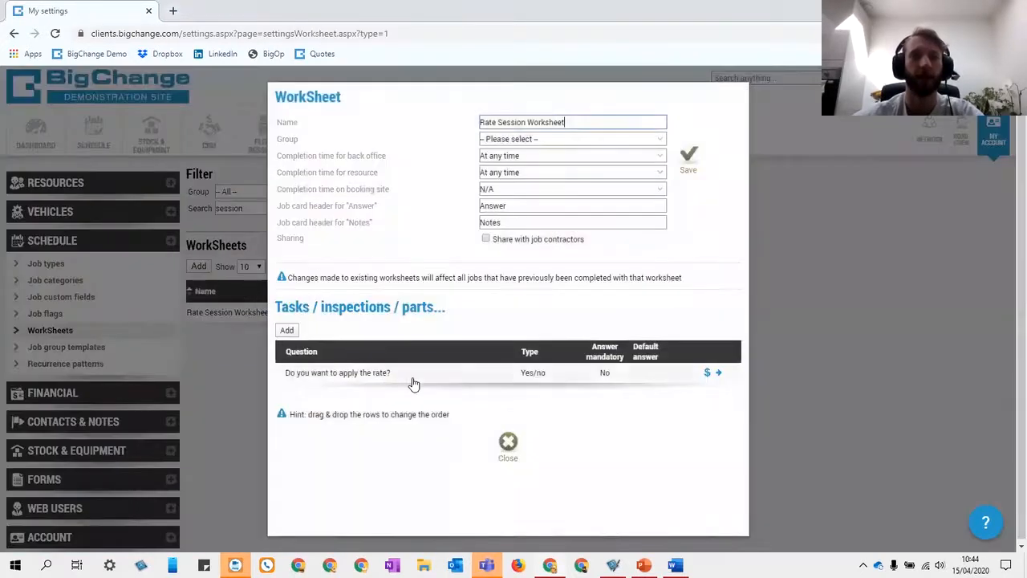
- Delete the question "Do you want to apply the rate?" from the worksheet
left_click(411, 375)
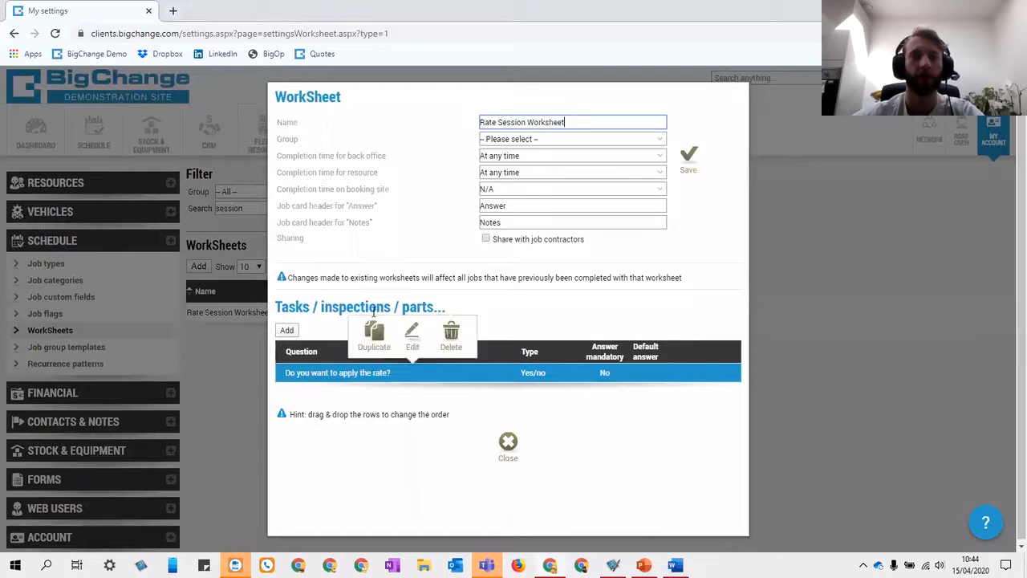
left_click(450, 334)
left_click(579, 329)
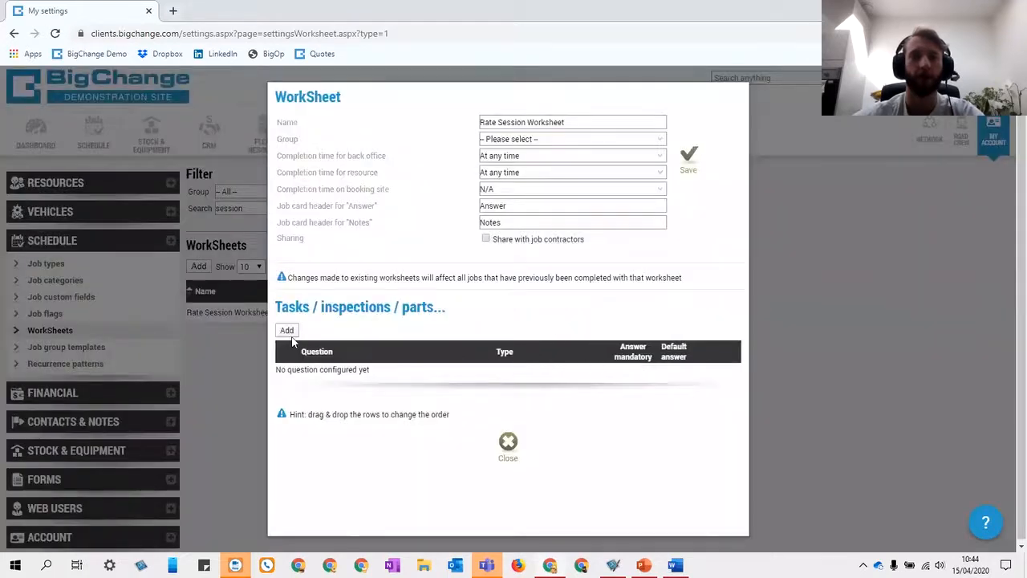
- Add and save a mandatory whole number question, "How many tonnes are there?", dismissing the updates notice
left_click(287, 330)
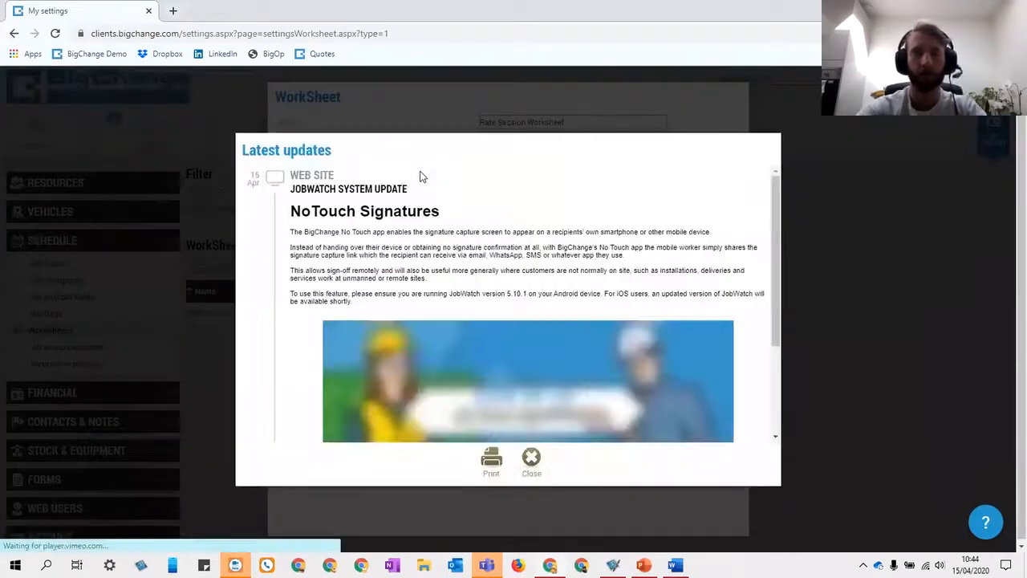
left_click(531, 457)
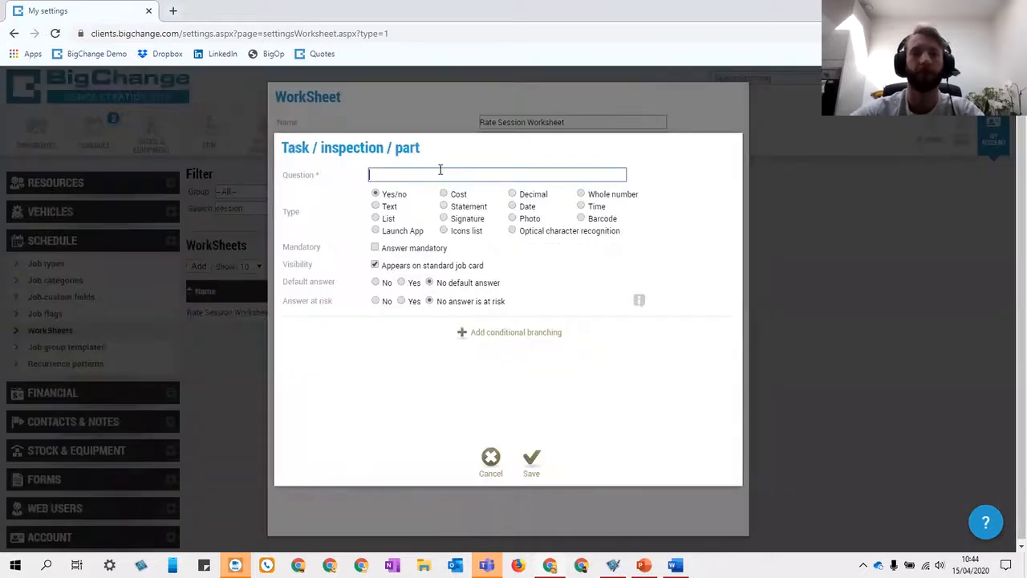
left_click(437, 169)
type("e")
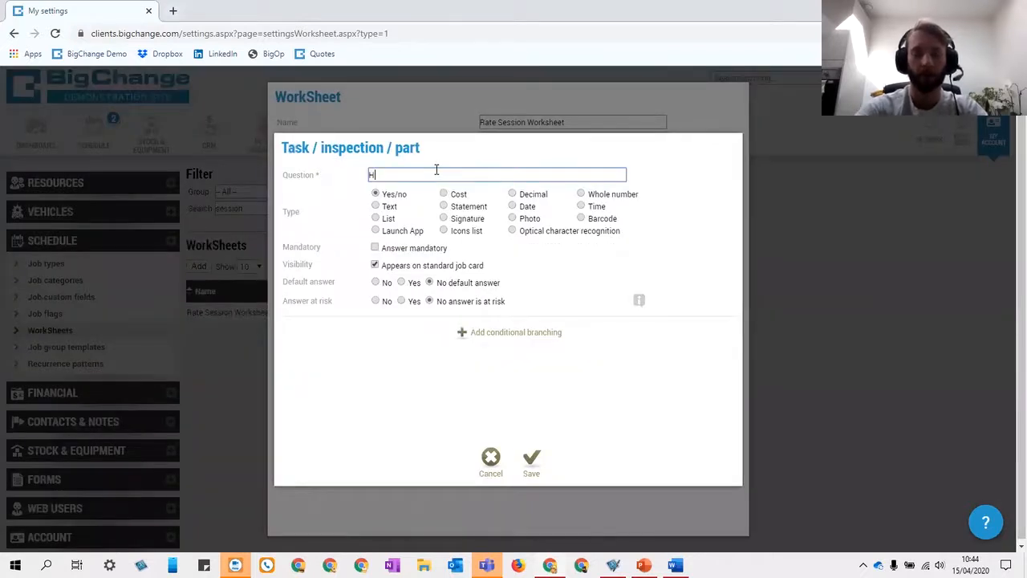
type("ow many tonn")
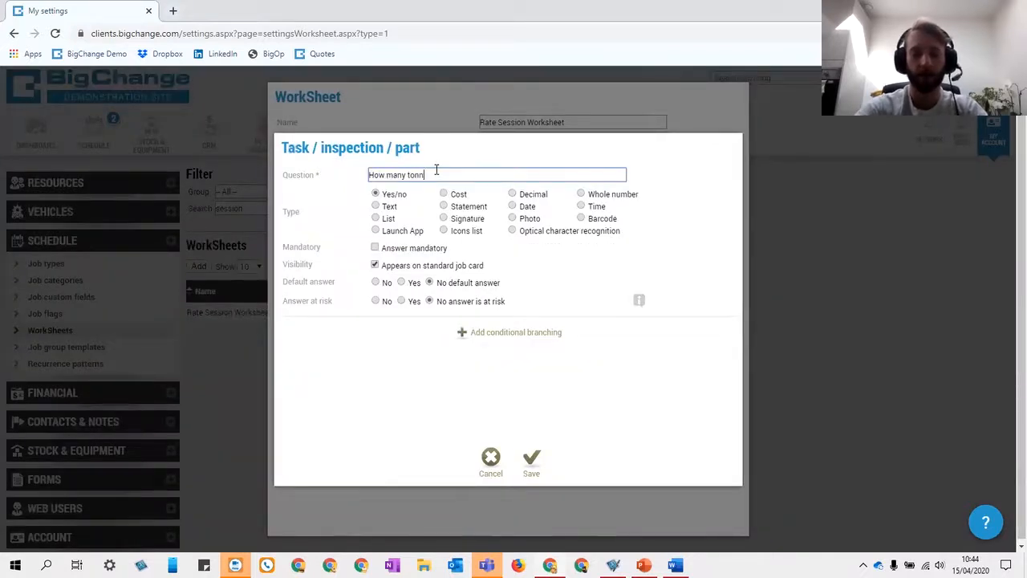
type("es are there?")
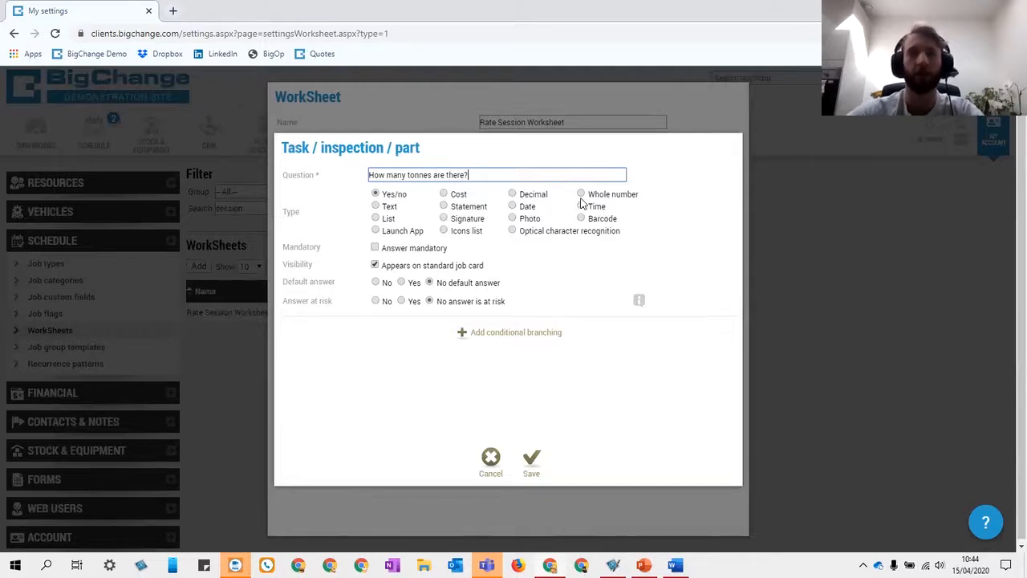
left_click(580, 194)
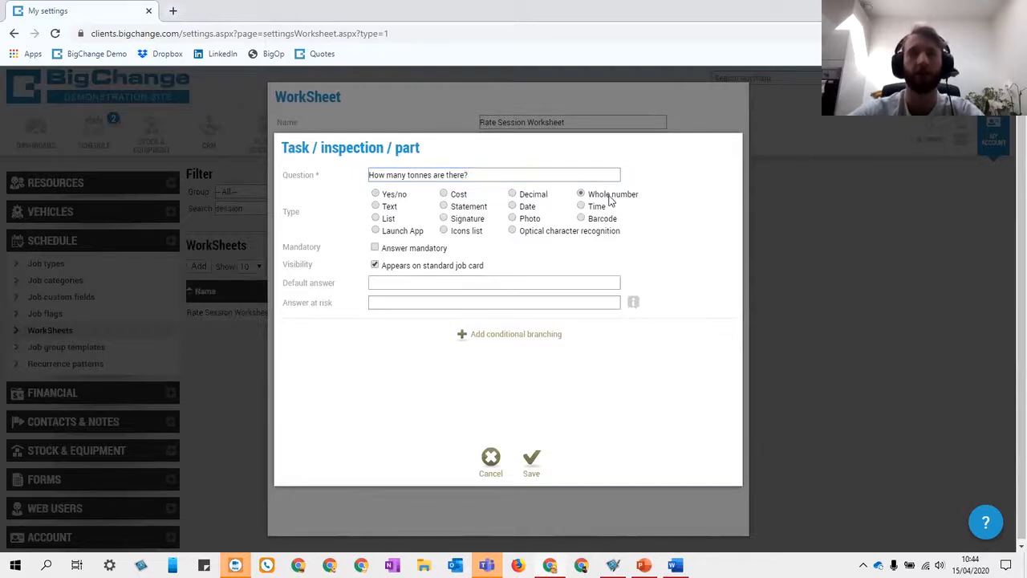
left_click(374, 248)
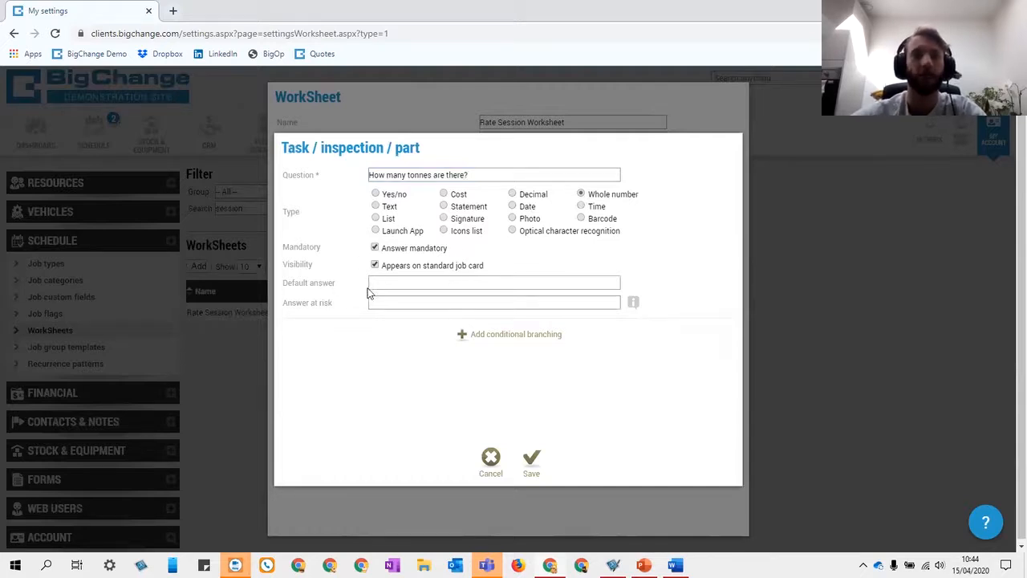
left_click(531, 459)
- Add conditional branching to the tonnes question so that other answers apply the Rate Session Table rating
mouse_move(411, 365)
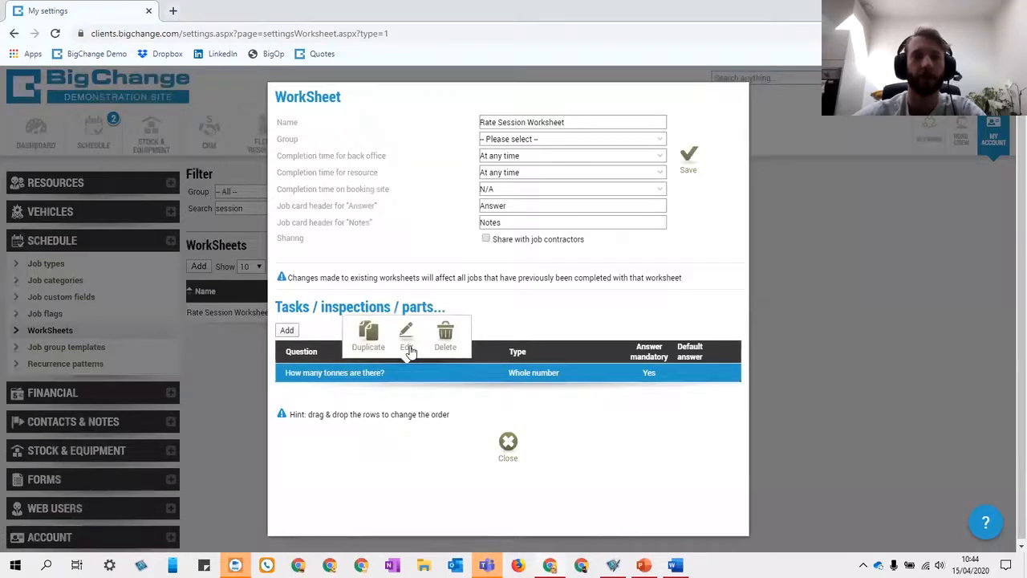
left_click(407, 347)
left_click(518, 335)
left_click(384, 335)
left_click(353, 404)
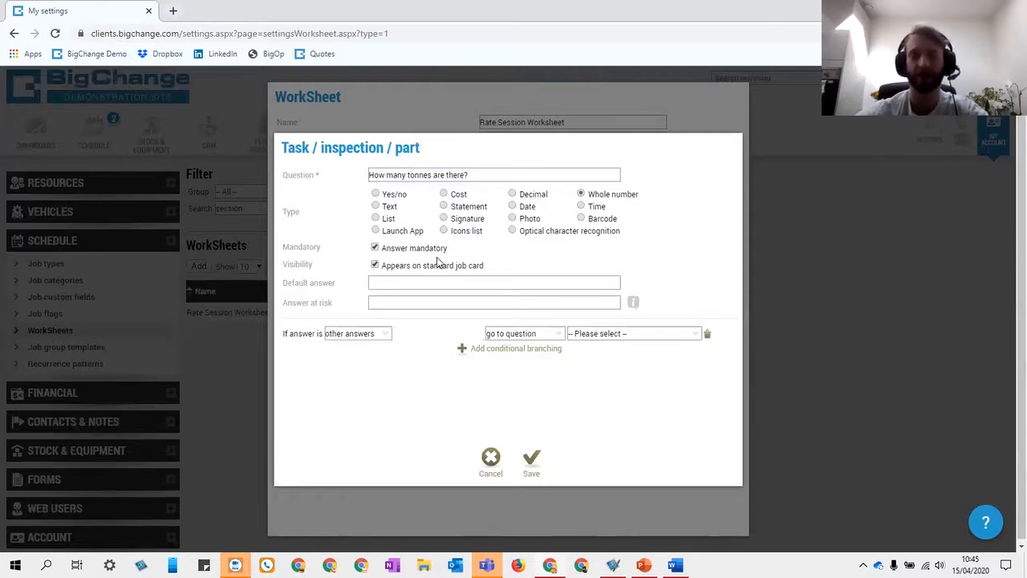
left_click(552, 335)
left_click(521, 462)
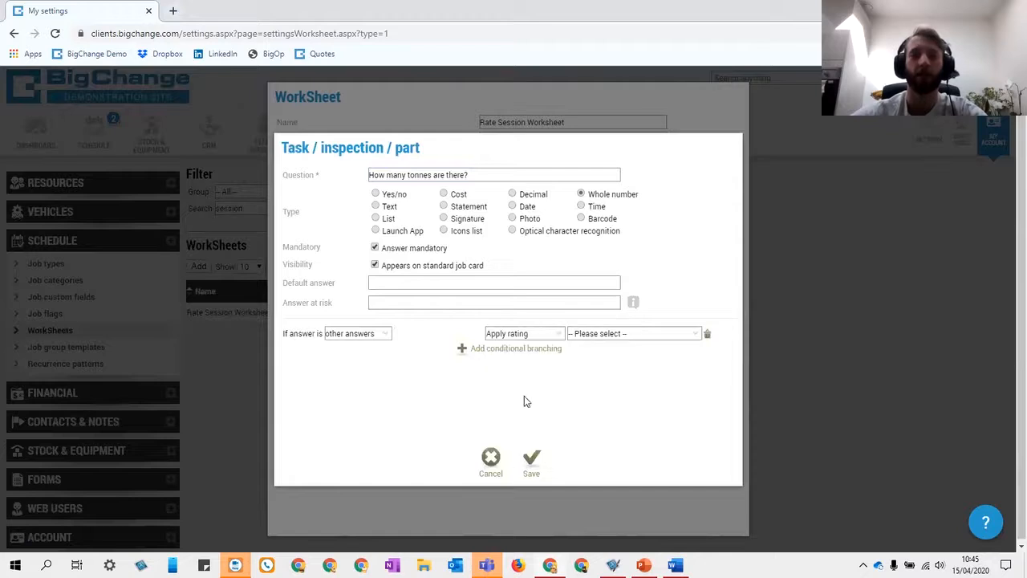
left_click(663, 335)
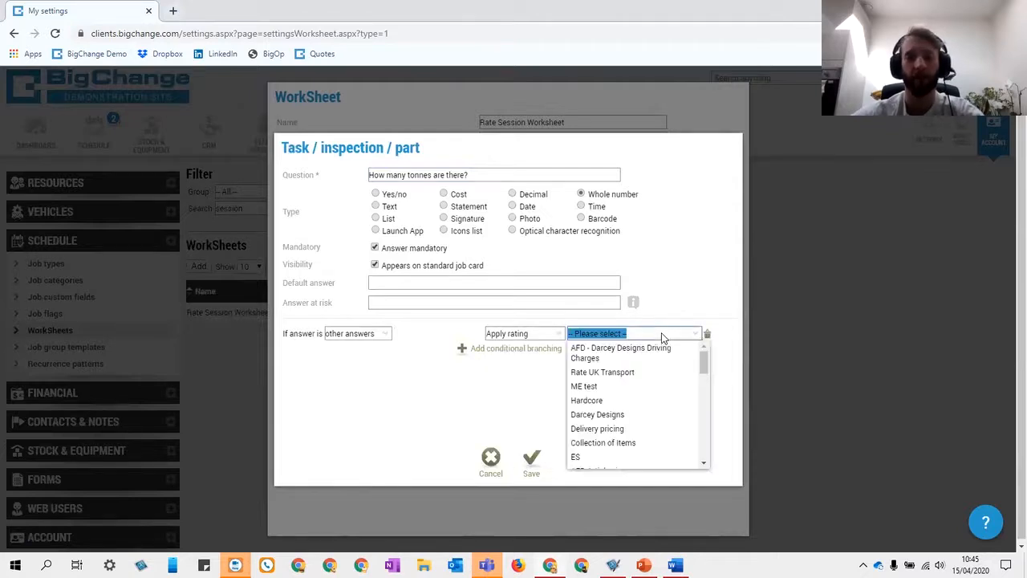
type("session")
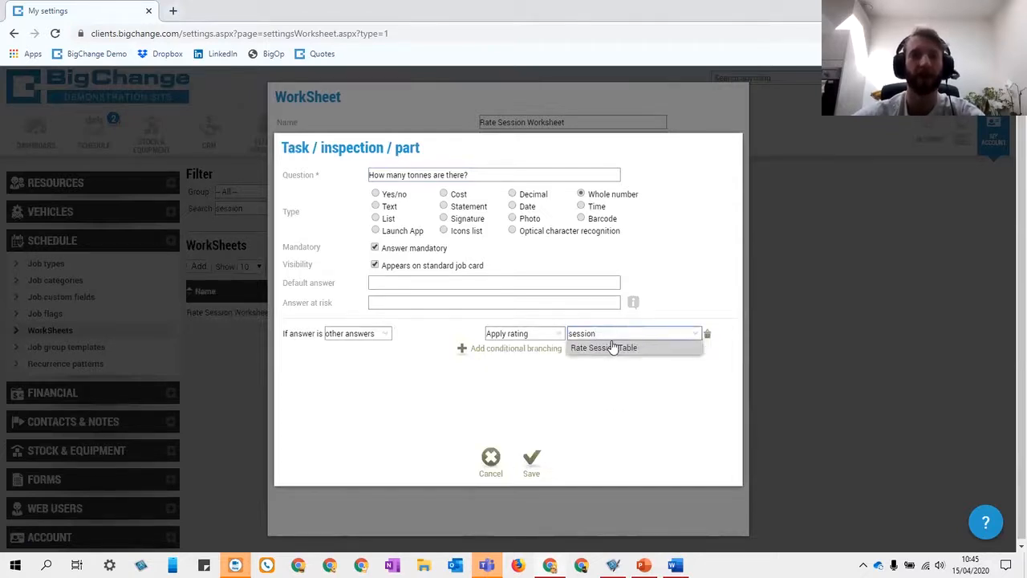
left_click(610, 348)
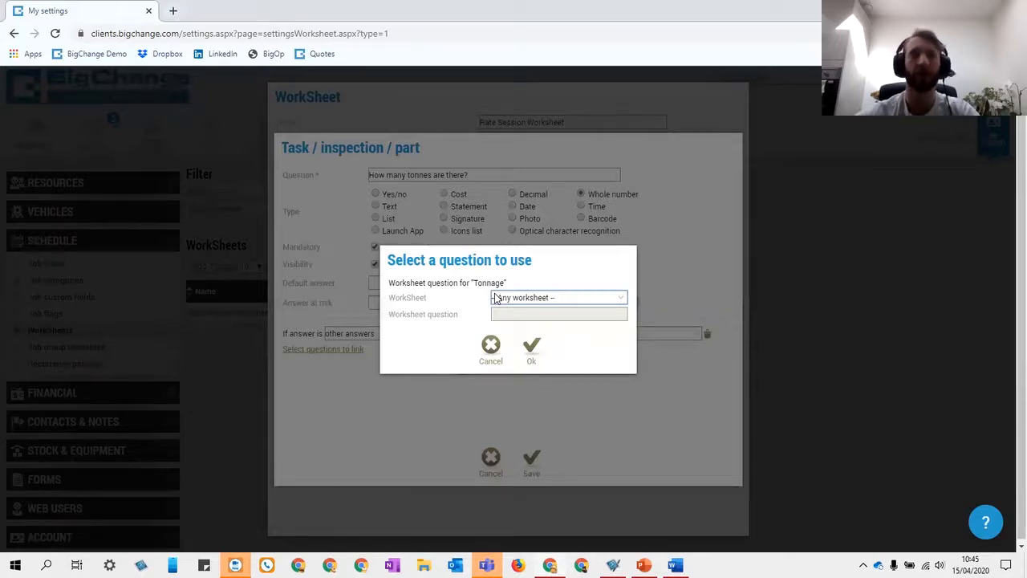
- Accept the Tonnage question link with the worksheet left as any worksheet
triple_click(562, 302)
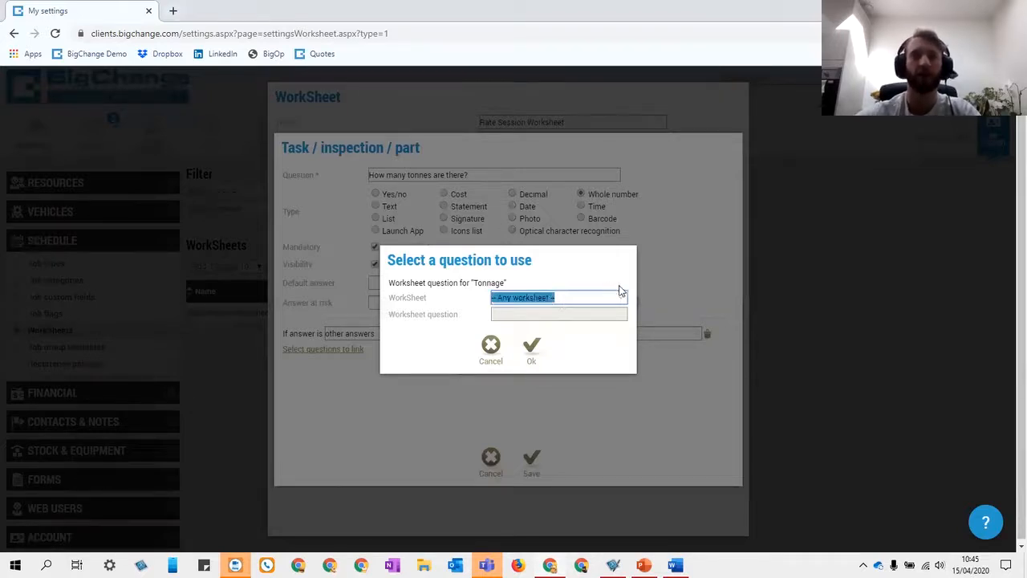
left_click(606, 298)
left_click(619, 298)
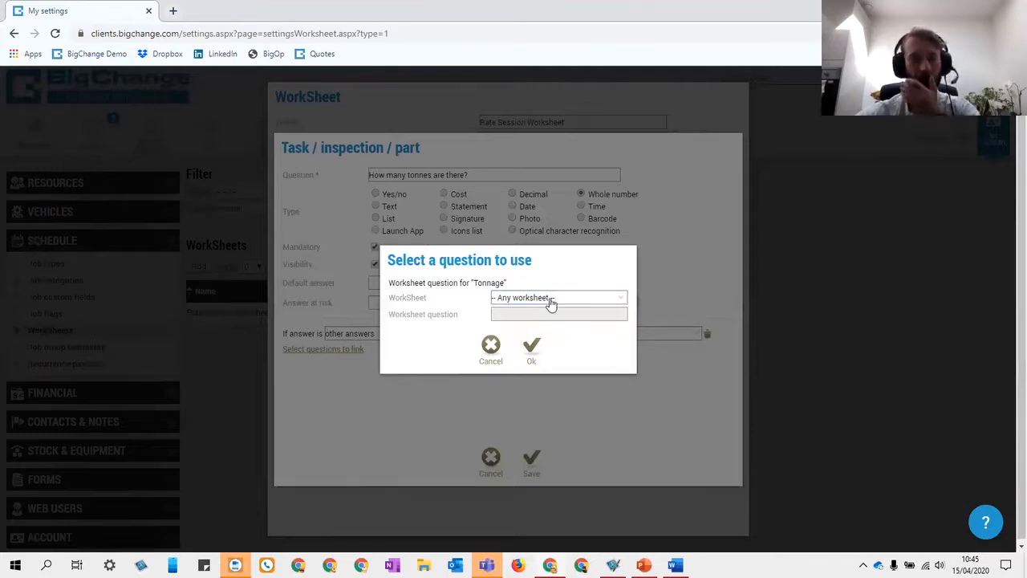
left_click(526, 346)
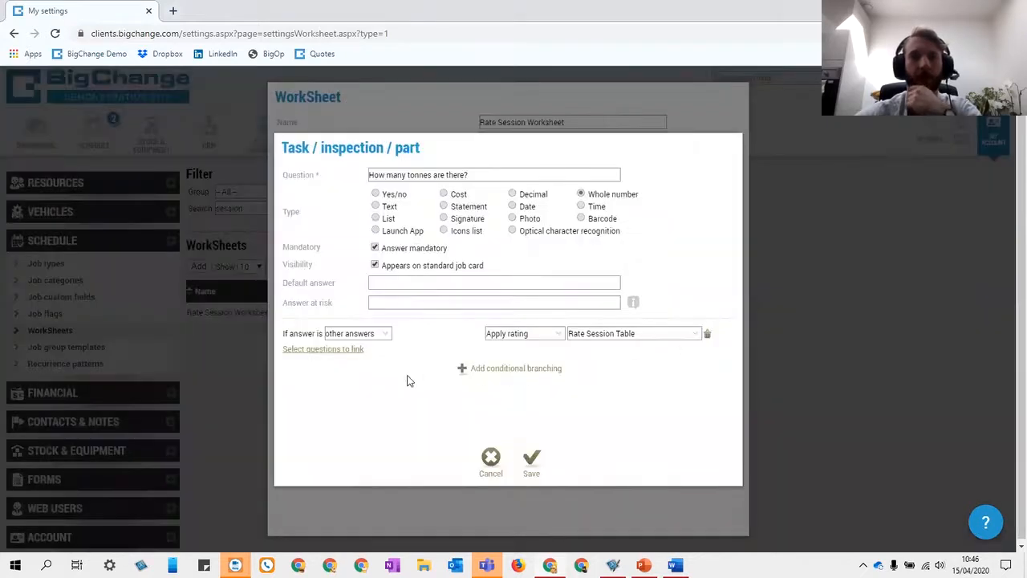
- Reopen the Tonnage question link on the rating branch and choose Rate Session Worksheet as its worksheet
left_click(346, 349)
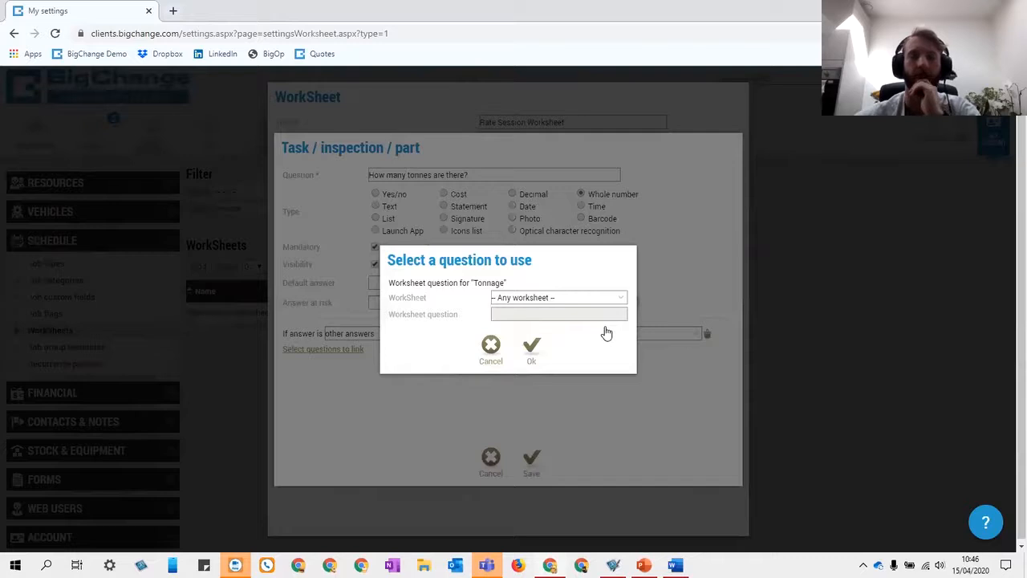
left_click(606, 299)
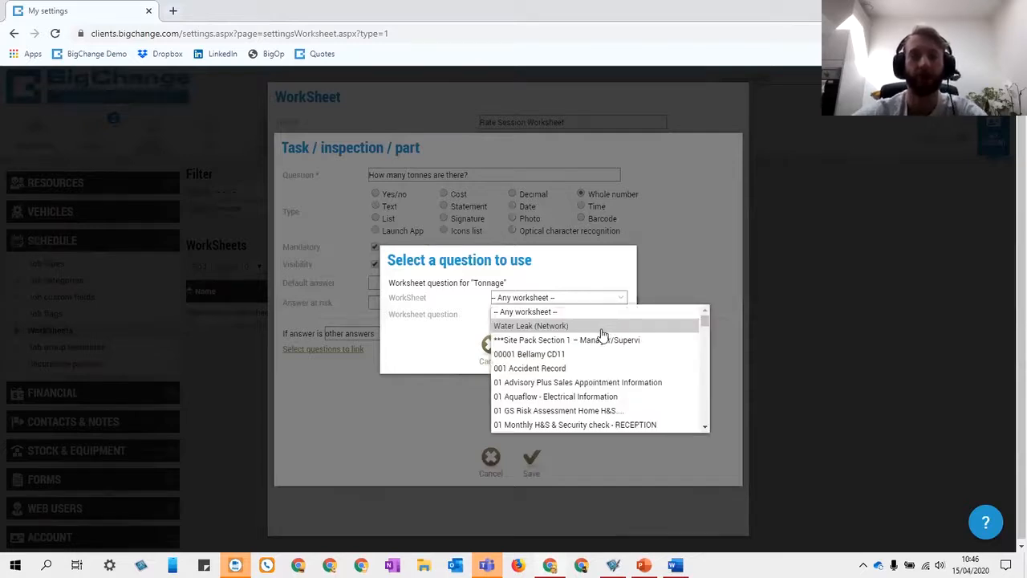
scroll(602, 337, "down", 10)
left_click_drag(705, 324, 694, 391)
scroll(589, 383, "down", 10)
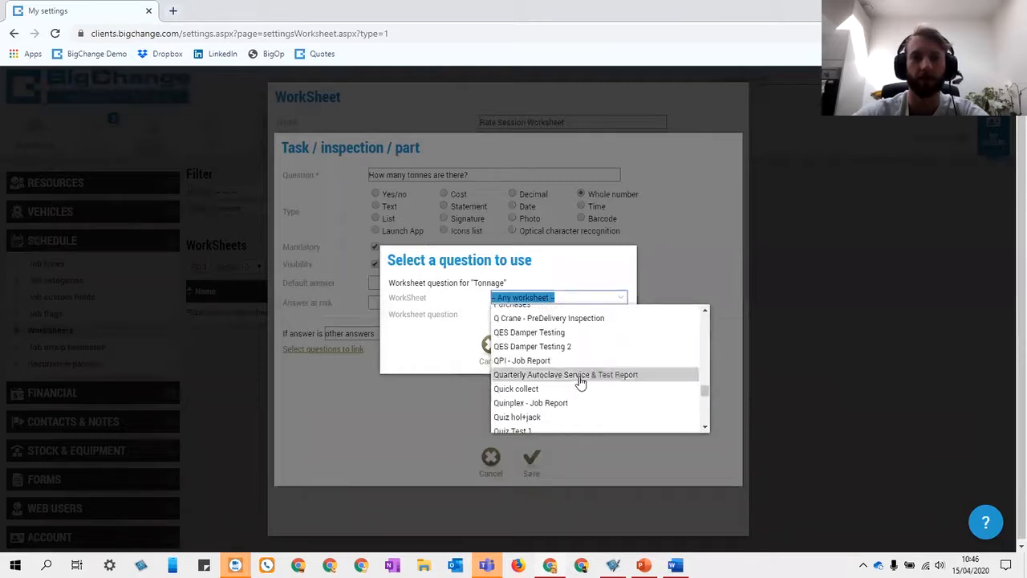
scroll(578, 384, "up", 3)
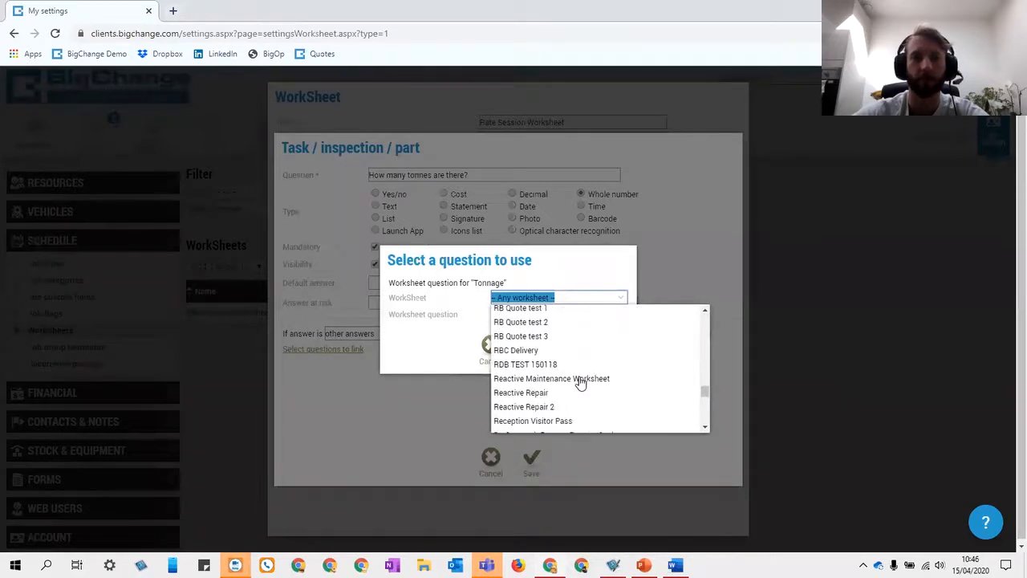
scroll(571, 384, "up", 2)
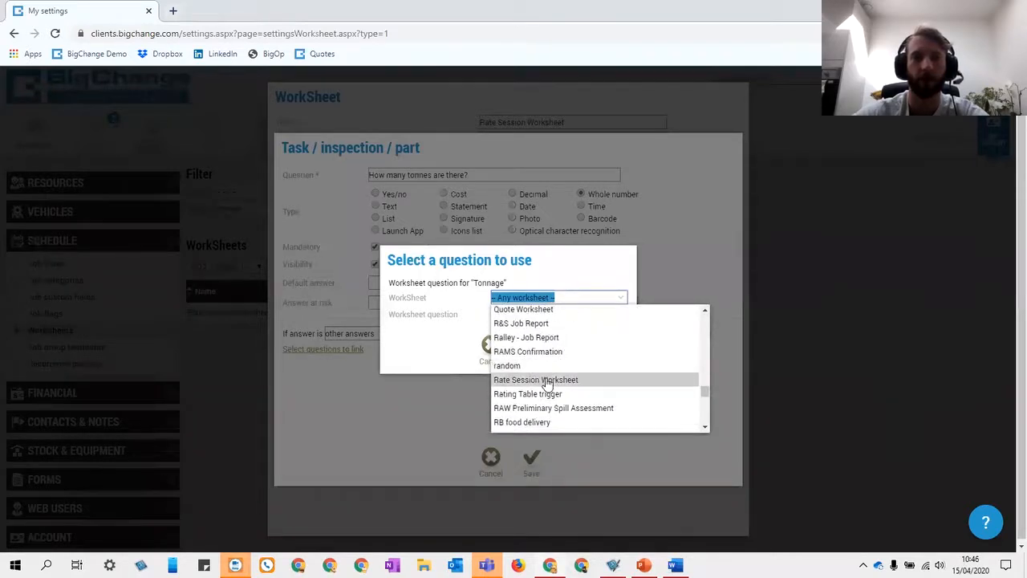
left_click(559, 376)
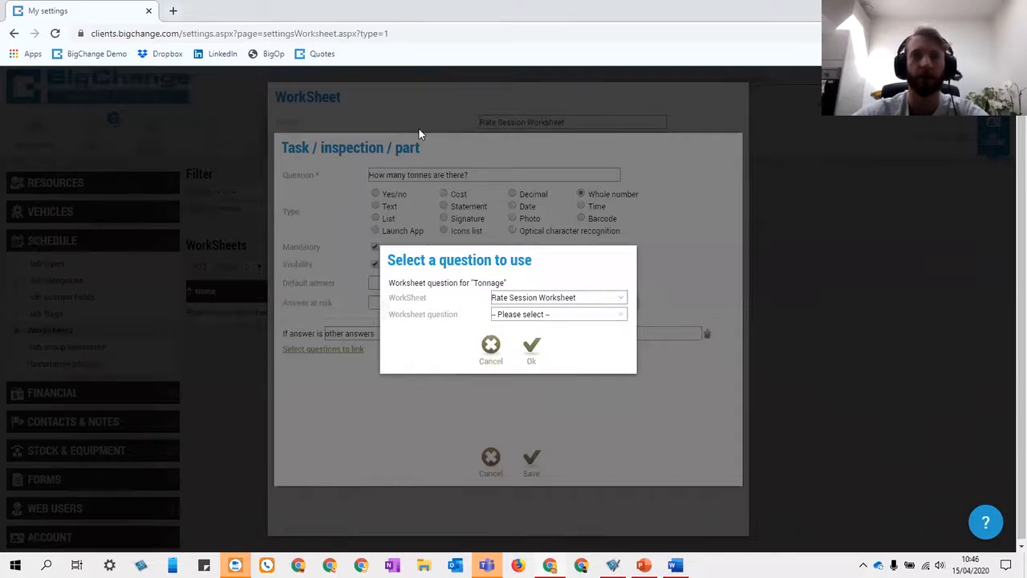
- Link Tonnage to the question "How many tonnes are there?", and save the question and the worksheet
left_click(509, 317)
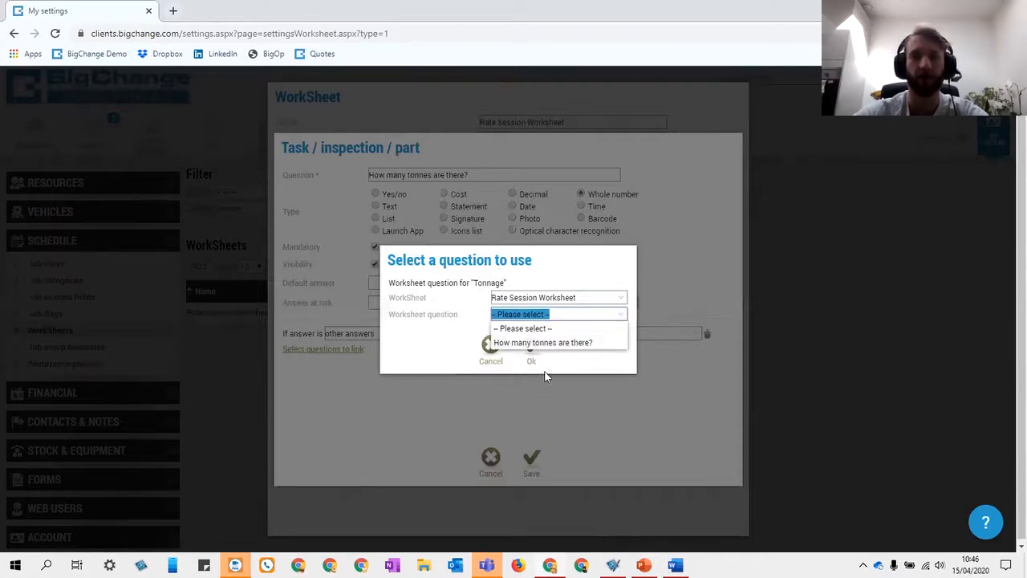
left_click(558, 345)
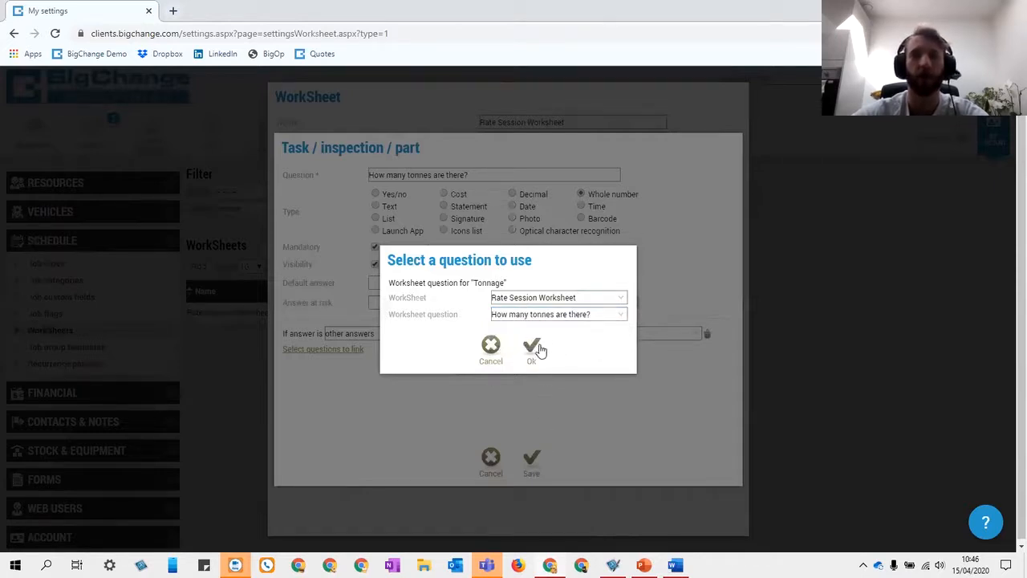
left_click(536, 349)
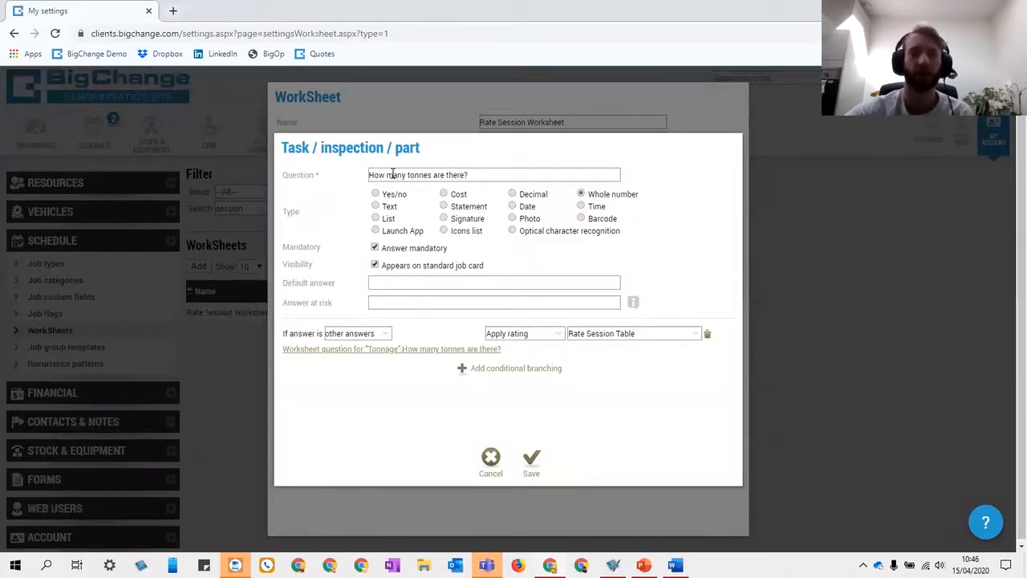
left_click(539, 469)
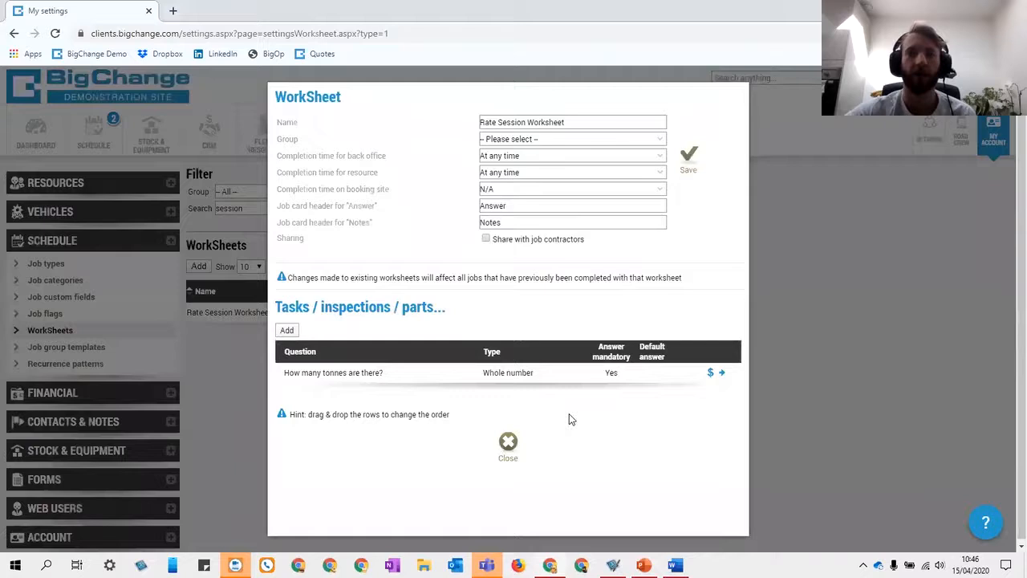
left_click(693, 171)
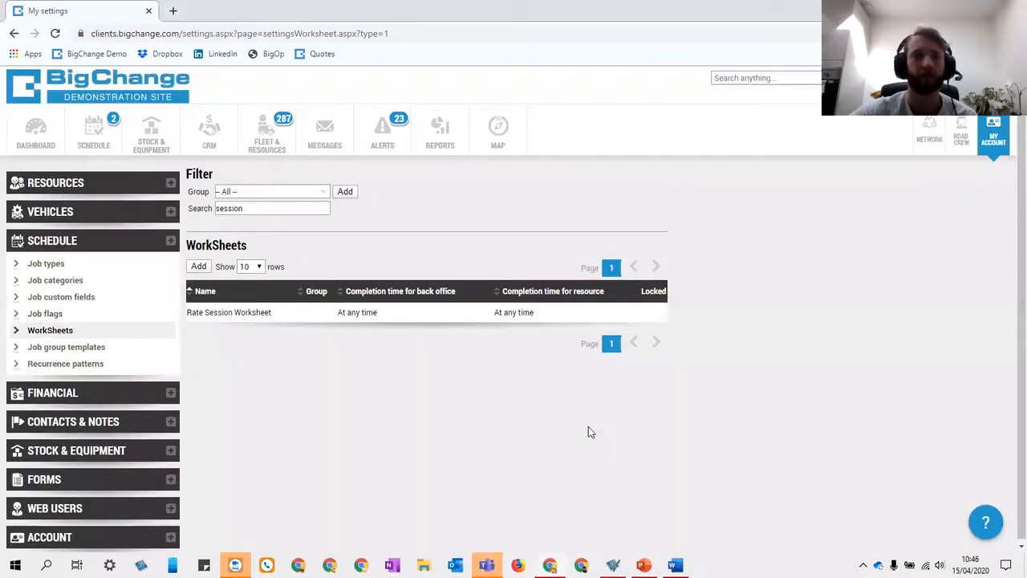
- Start a new job in the schedule for Rates Session Contact with the job type Rates Live Session
left_click(102, 141)
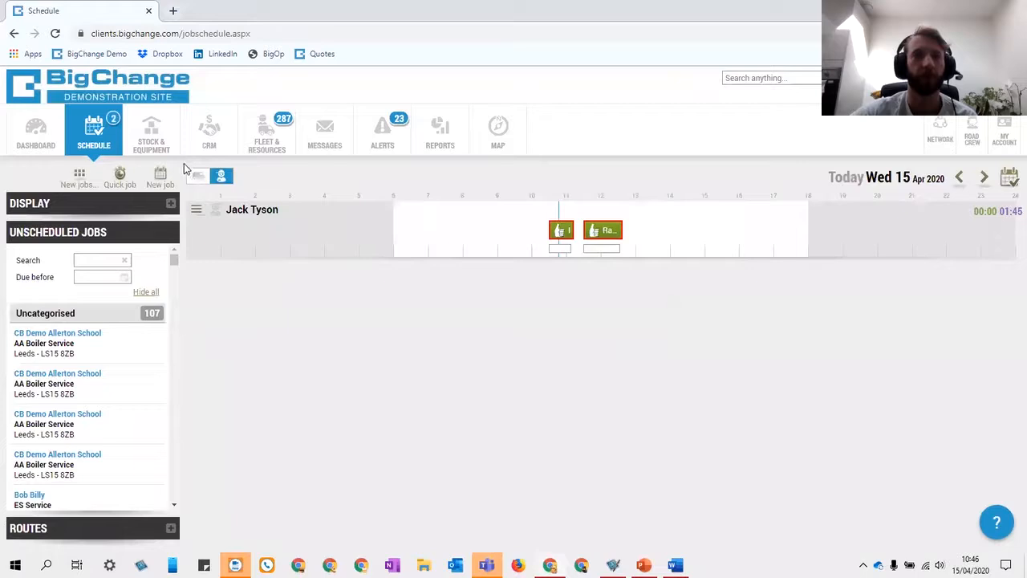
left_click(160, 176)
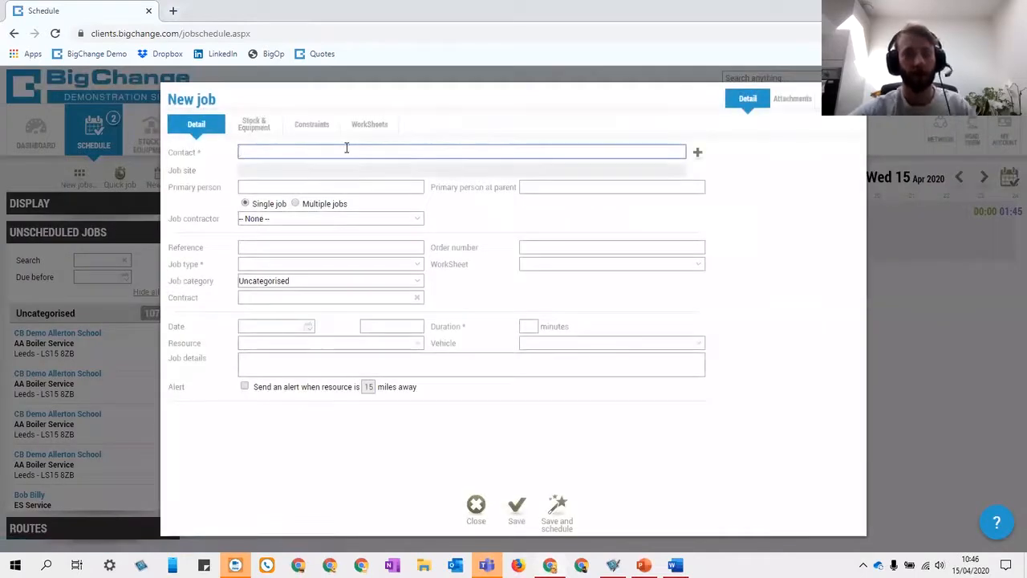
type("session")
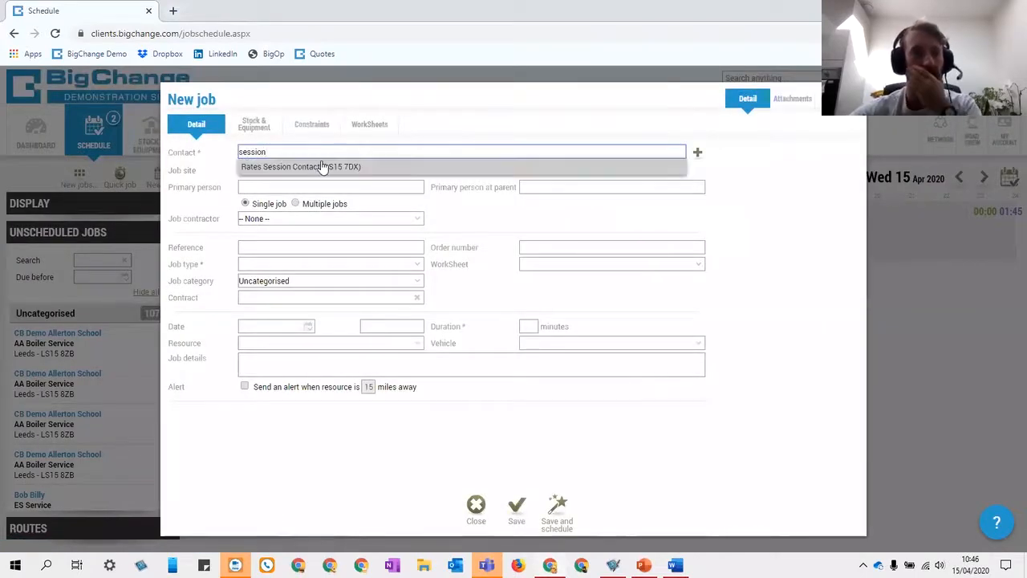
left_click(324, 166)
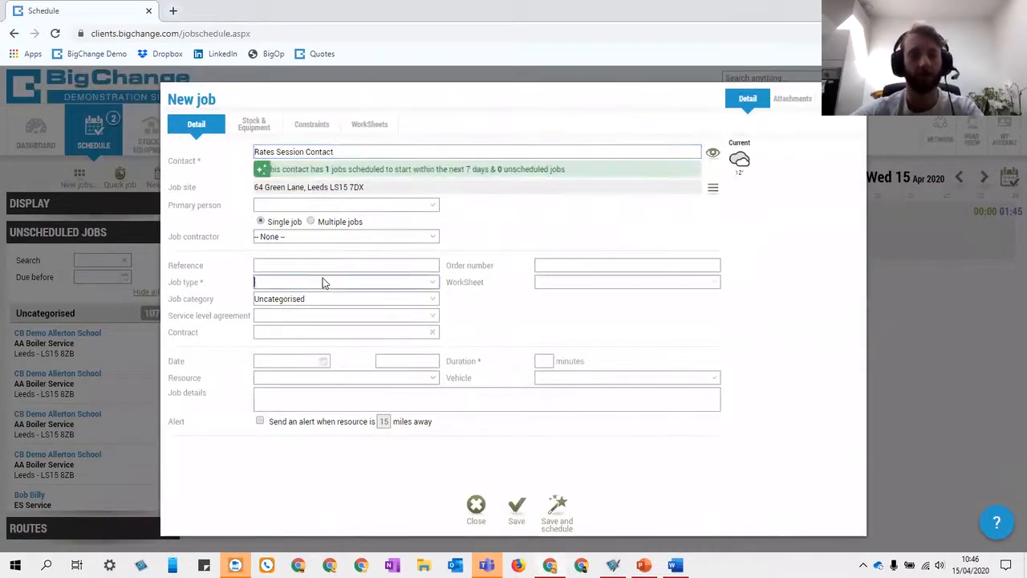
left_click(323, 280)
type("session")
left_click(311, 298)
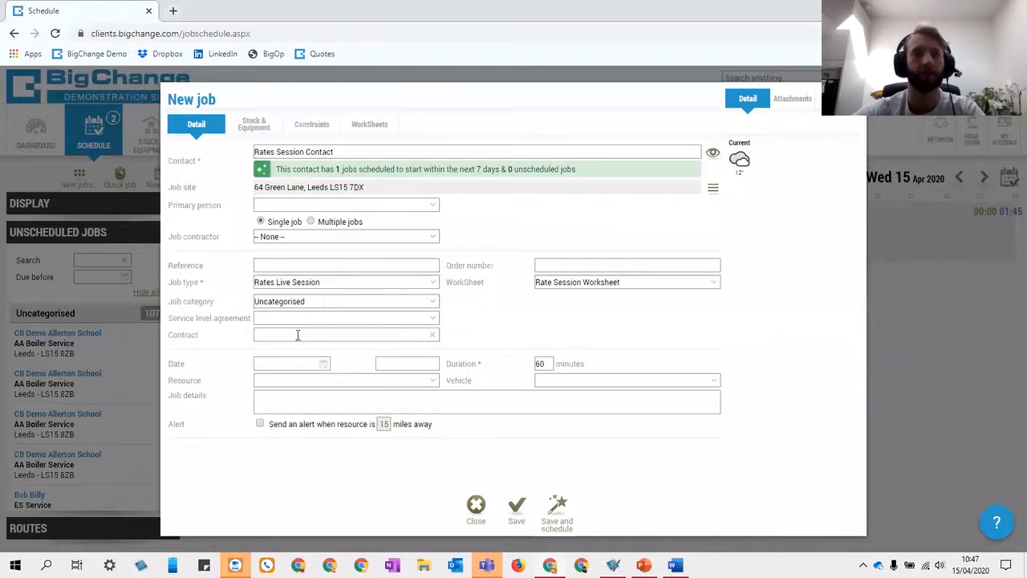
- Schedule the job for 15/04/2020 at 13:00, assign the resource, and save it
left_click(316, 363)
left_click(307, 441)
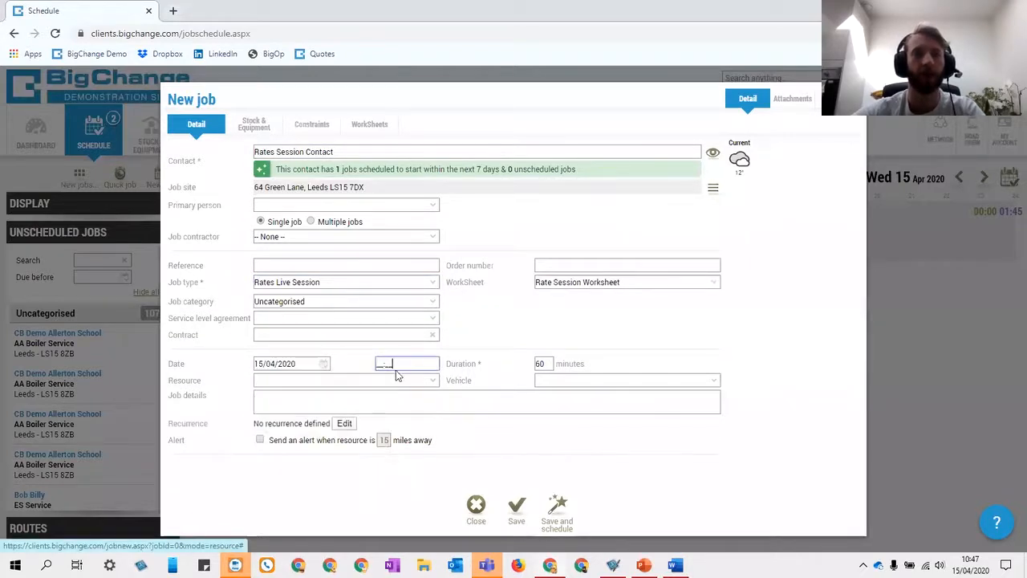
type("13")
left_click(385, 383)
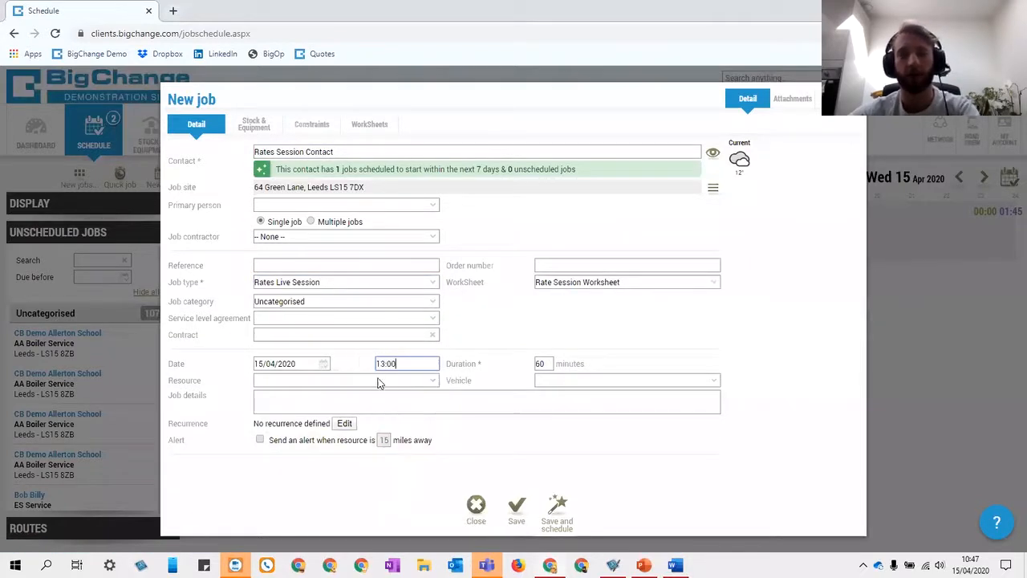
left_click(372, 378)
type("ja")
left_click(349, 397)
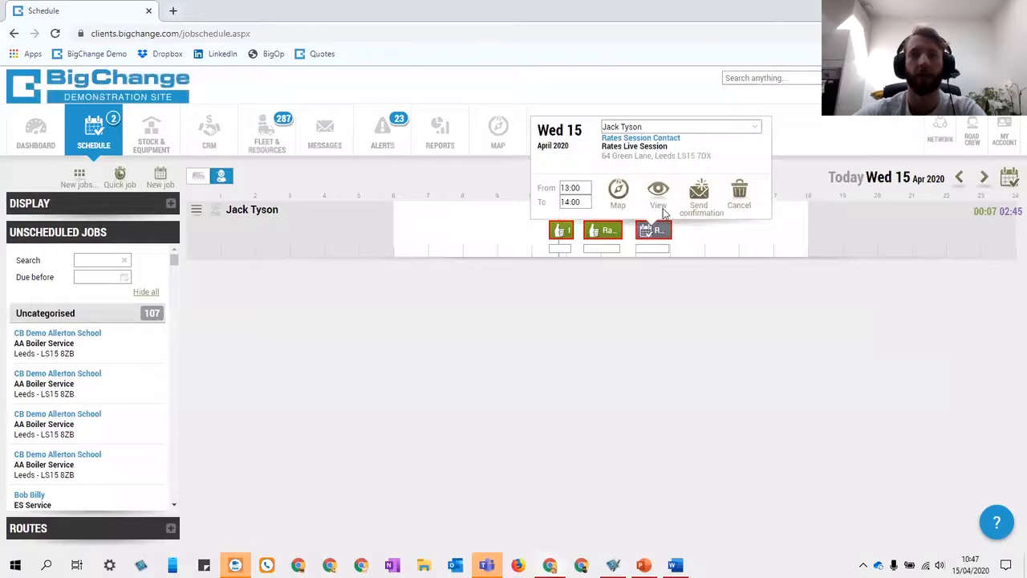
- Open the 13:00 job and add a Started activity dated 15/04/2020 at 13:00
double_click(664, 230)
left_click(837, 98)
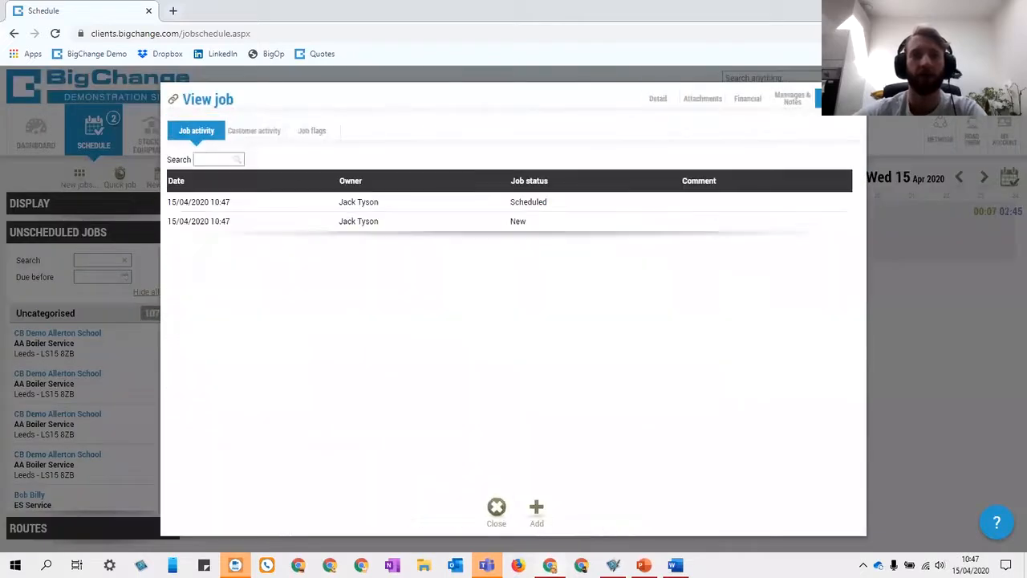
left_click(539, 509)
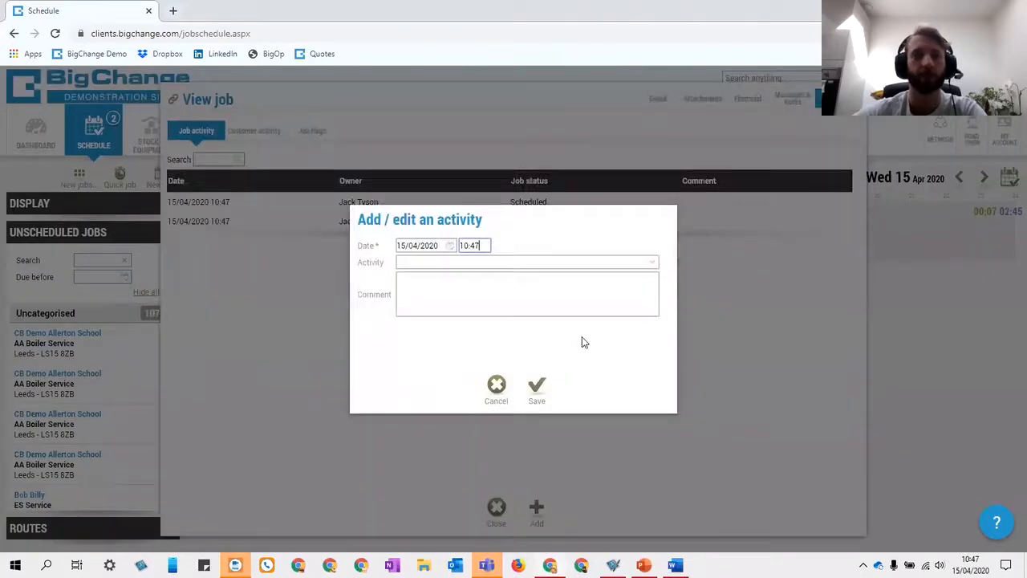
left_click_drag(486, 248, 446, 250)
type("13:00")
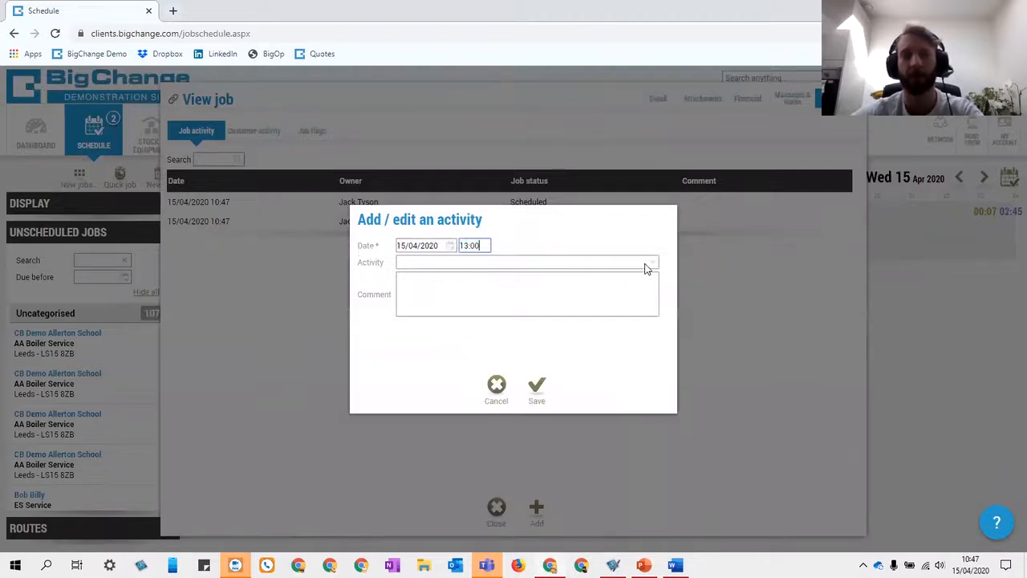
left_click(648, 268)
left_click(578, 277)
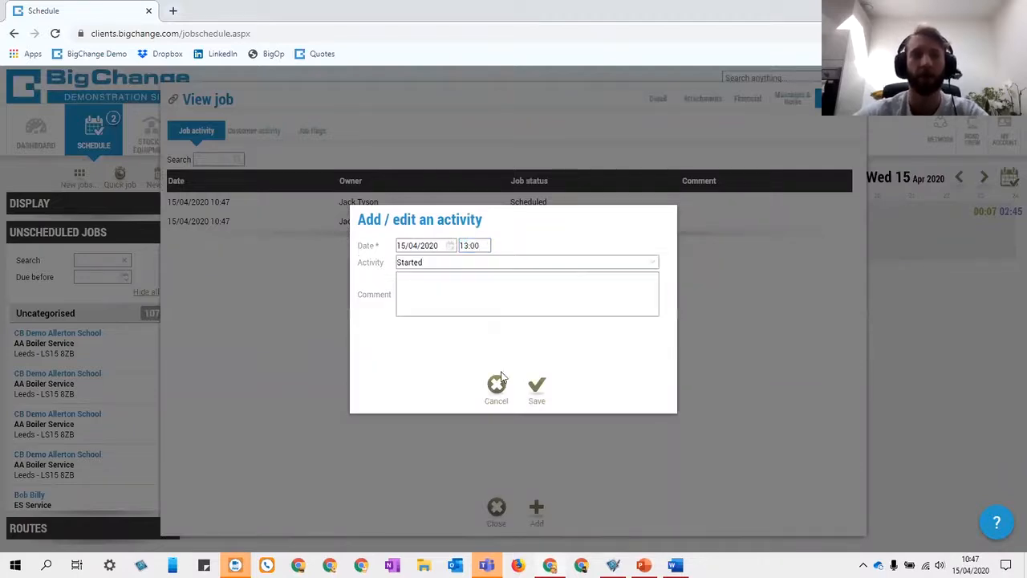
left_click(541, 393)
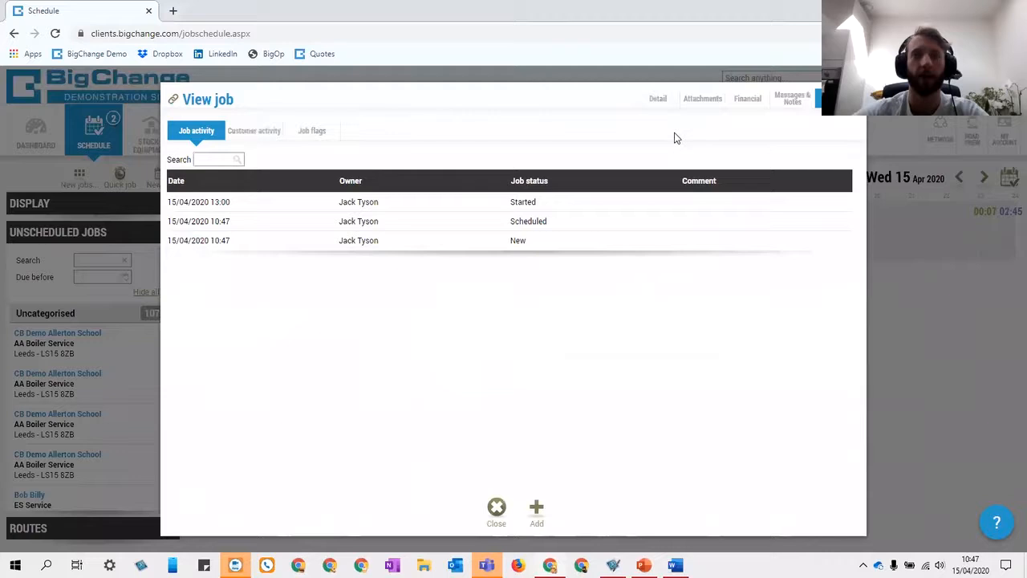
- Answer the job's worksheet question "How many tonnes are there?" with 8
left_click(659, 101)
left_click(363, 131)
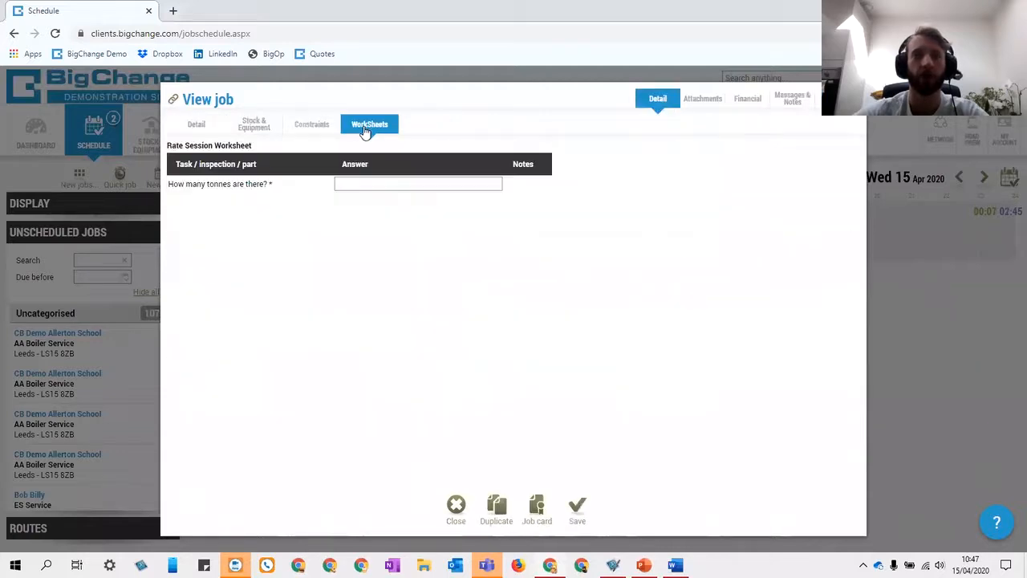
left_click(383, 184)
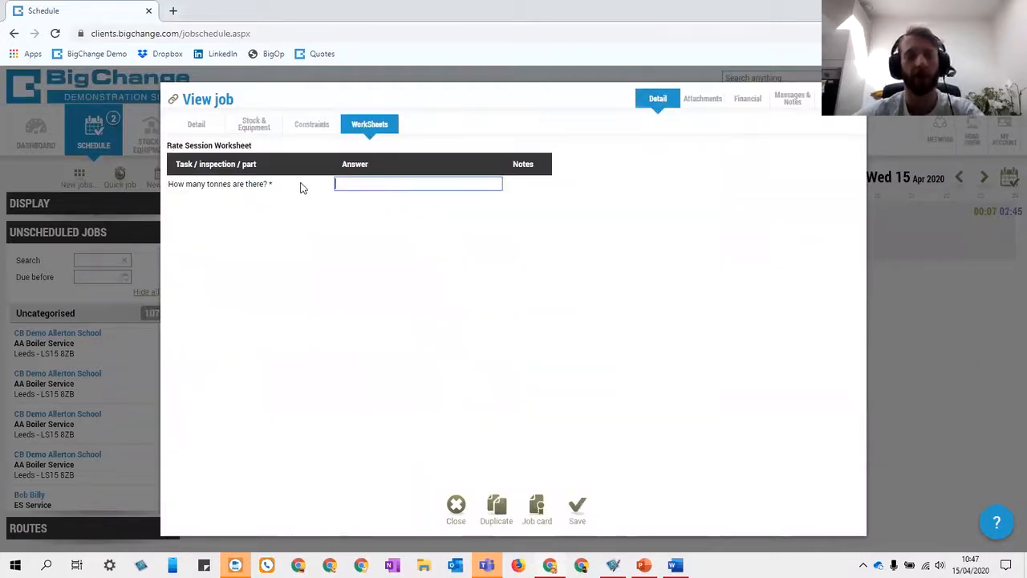
type("8")
left_click(372, 256)
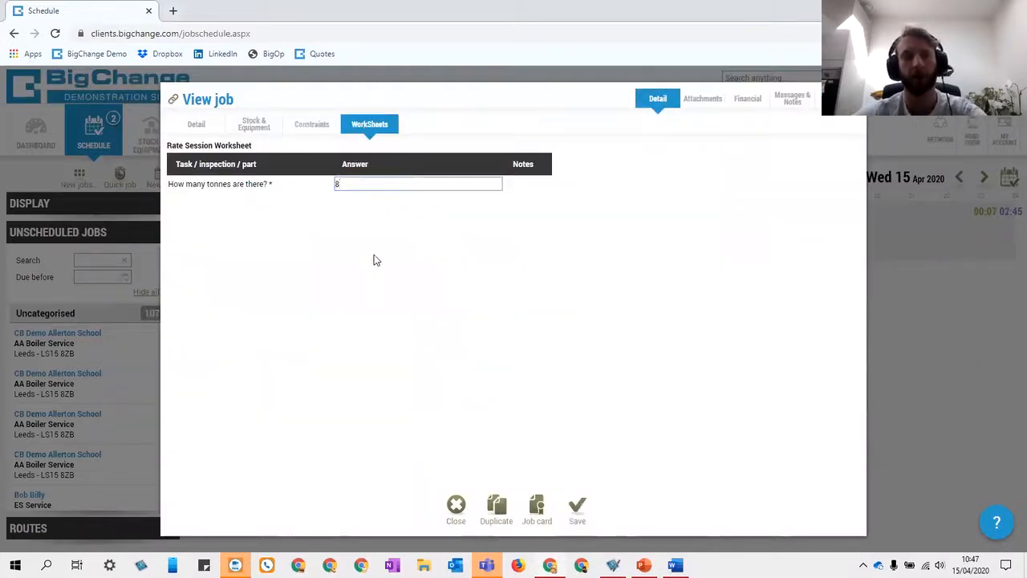
- Add and save a Completed activity for the job dated 15/04/2020 at 14:00, with the comment Completed
left_click(837, 99)
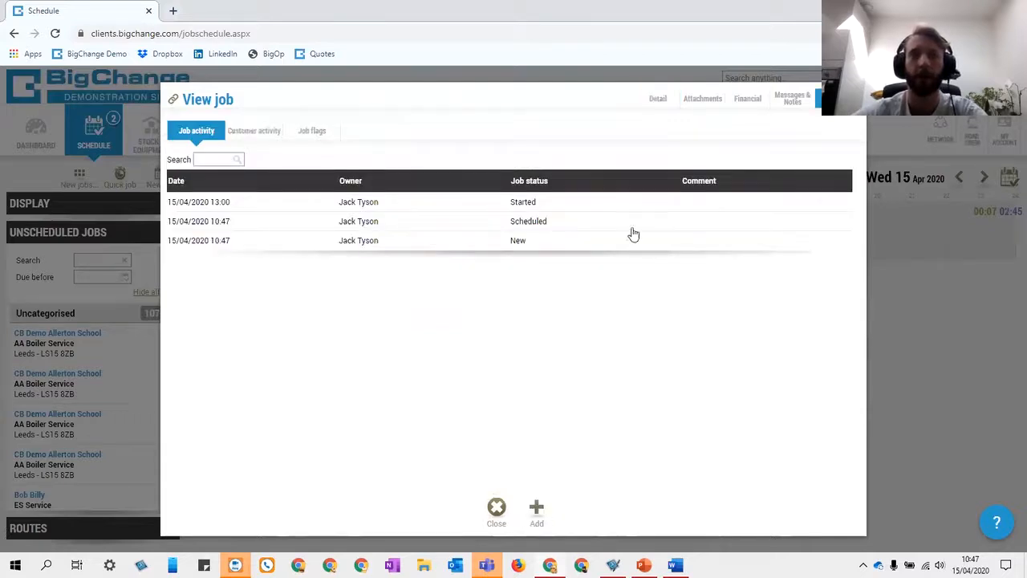
left_click(541, 510)
left_click(585, 331)
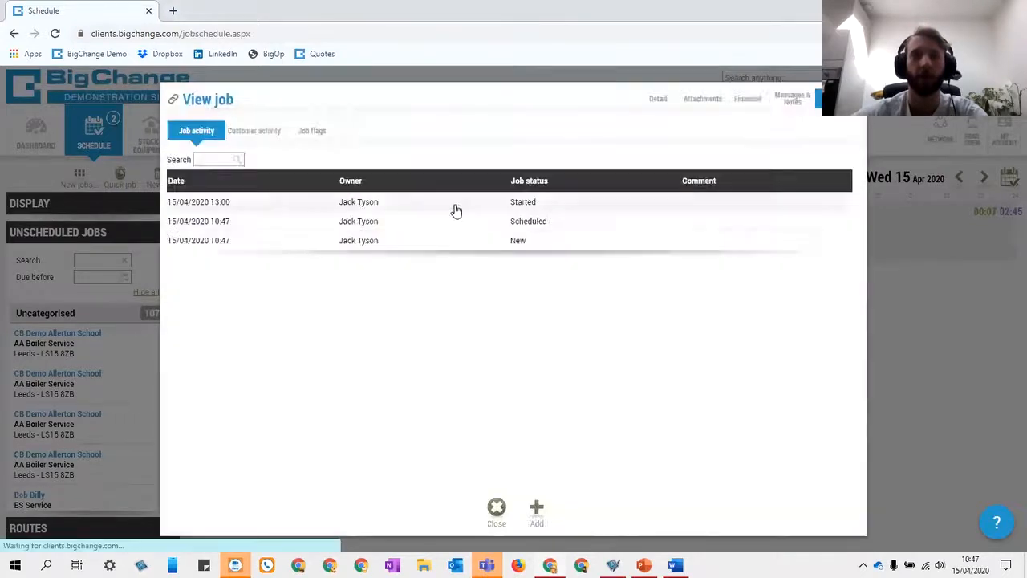
left_click(537, 510)
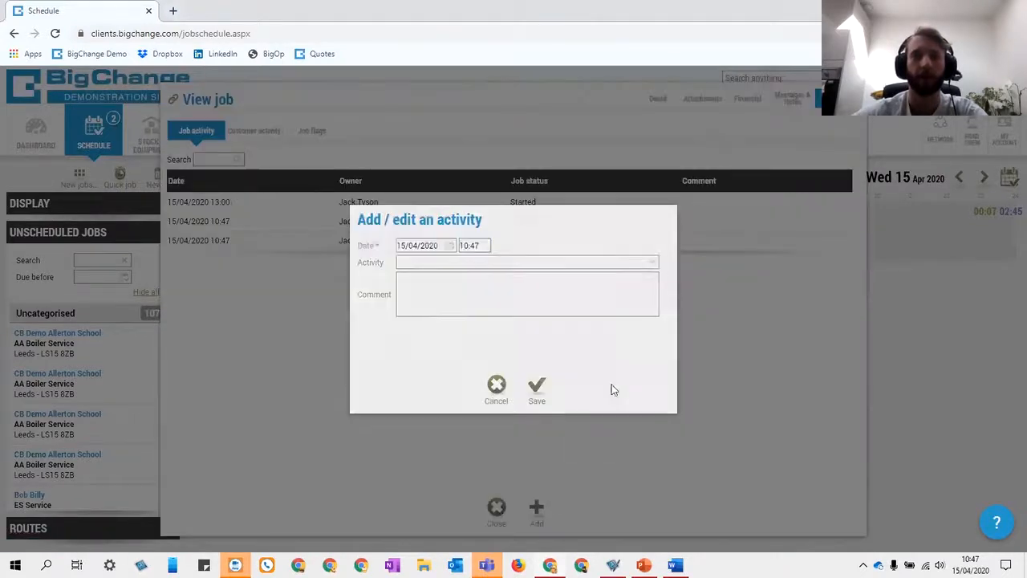
left_click_drag(483, 244, 460, 246)
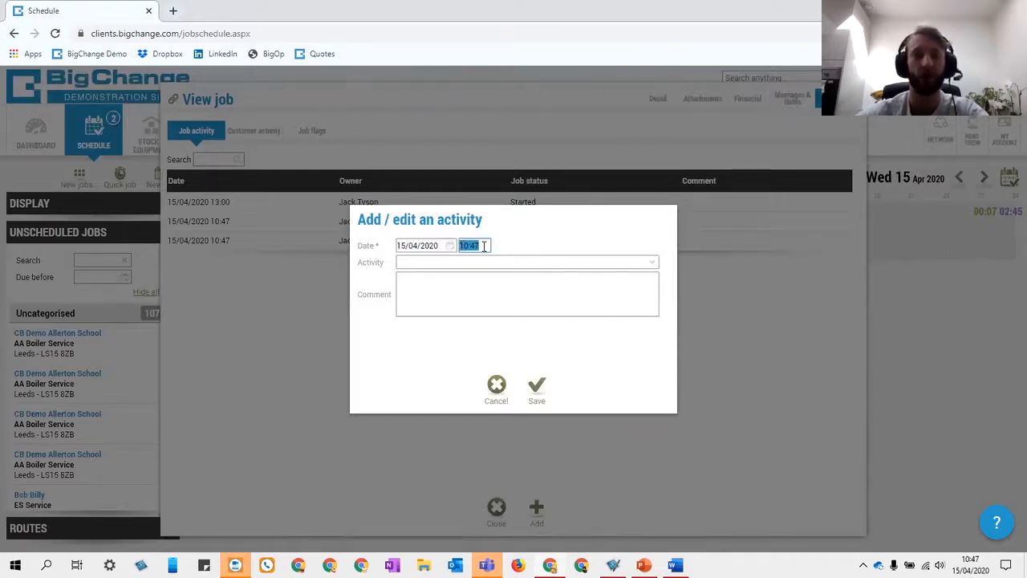
type("14:00")
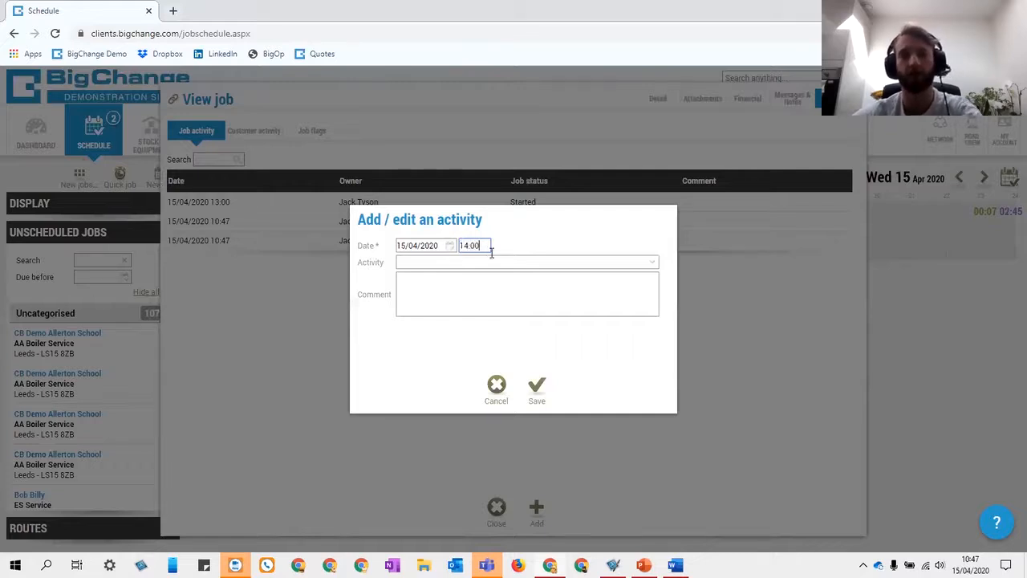
left_click(648, 266)
left_click(457, 309)
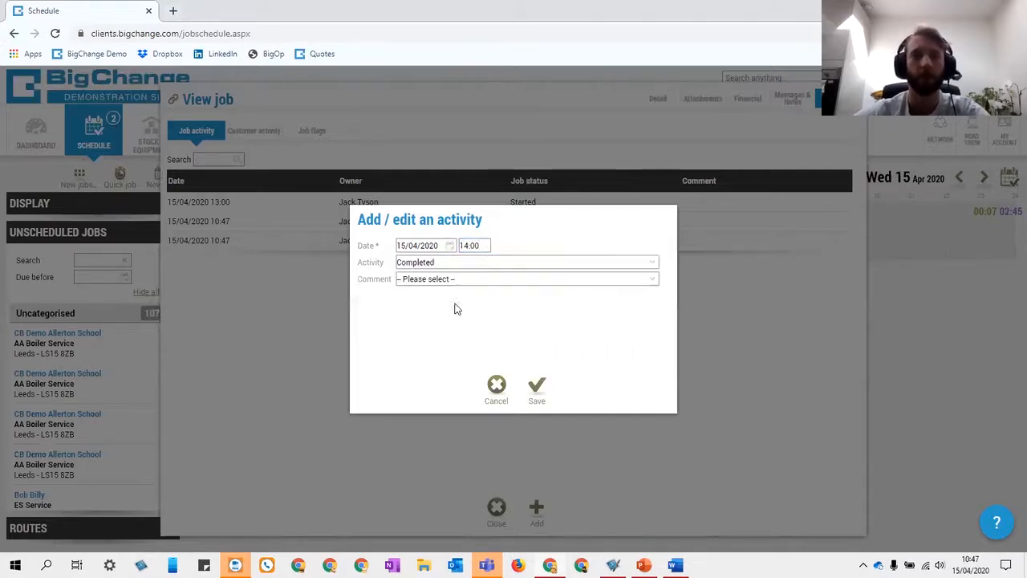
left_click(475, 281)
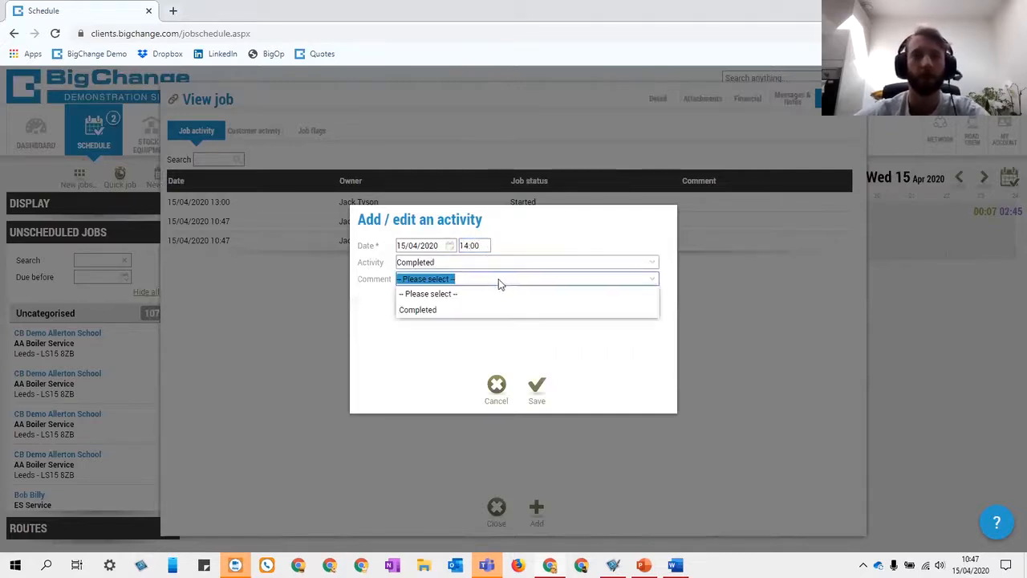
left_click(437, 308)
left_click(544, 403)
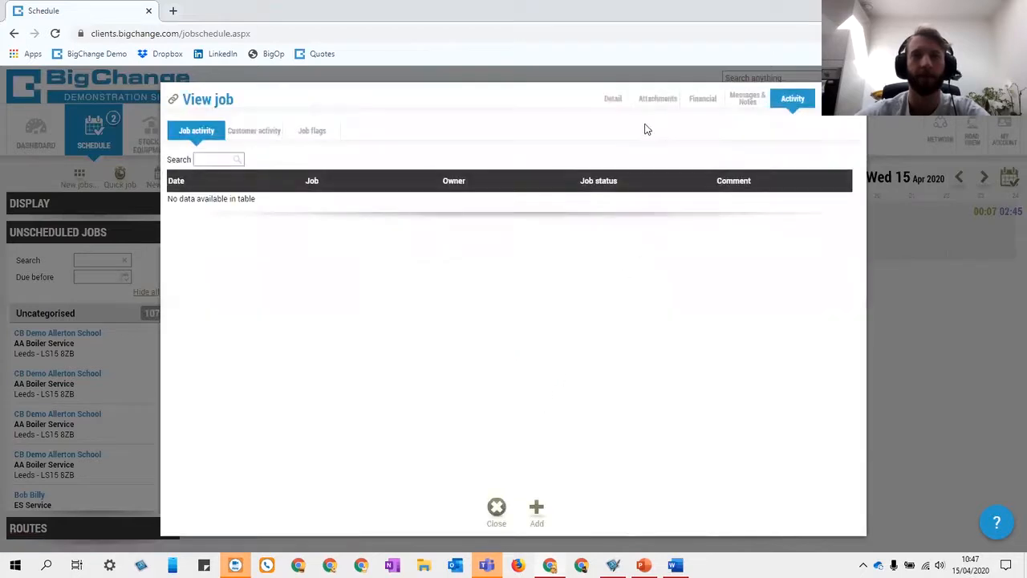
- Save the completed job, reopen the 13:00 job, and recalculate its invoice items
left_click(618, 103)
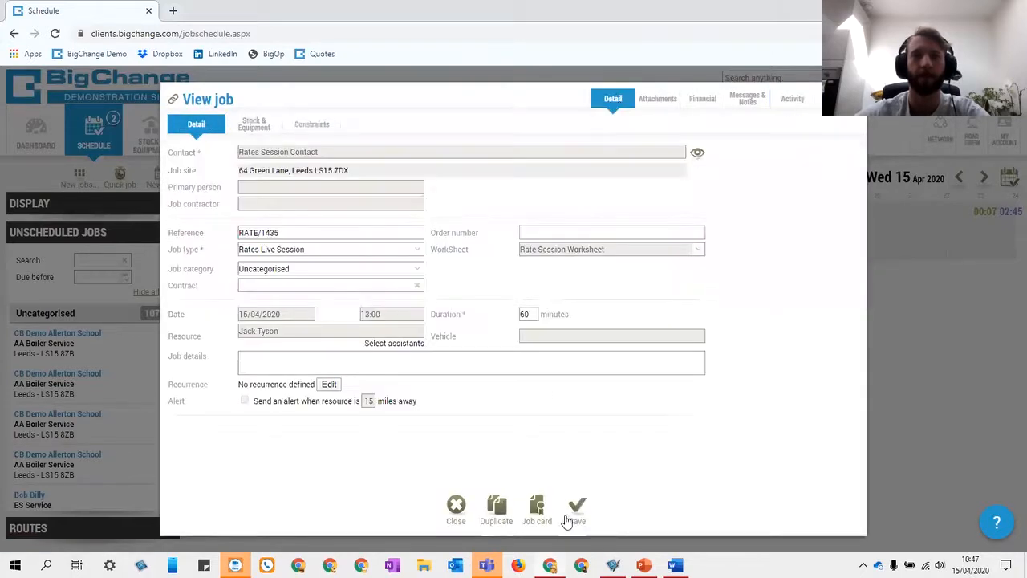
left_click(578, 517)
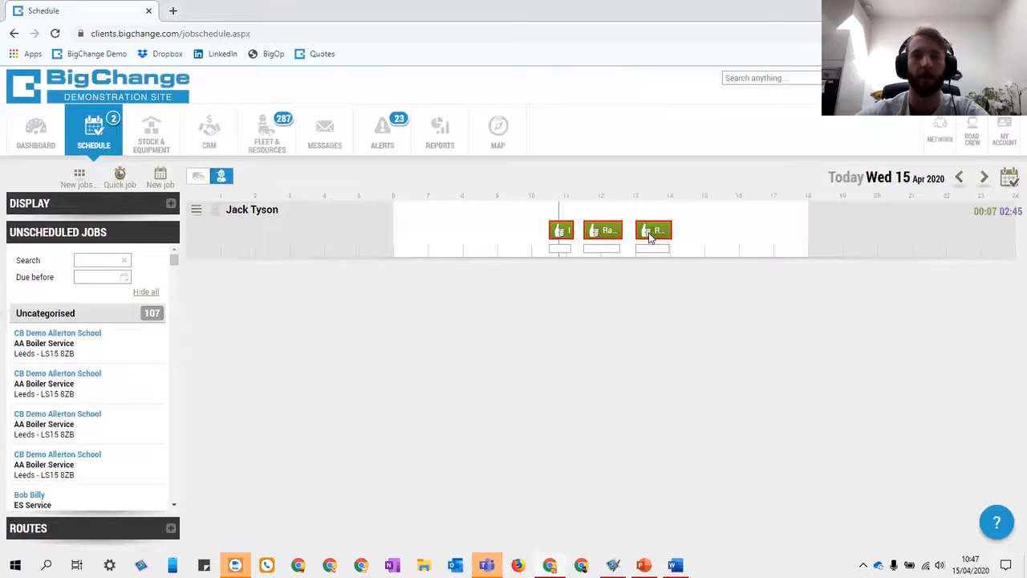
mouse_move(648, 234)
left_click(740, 199)
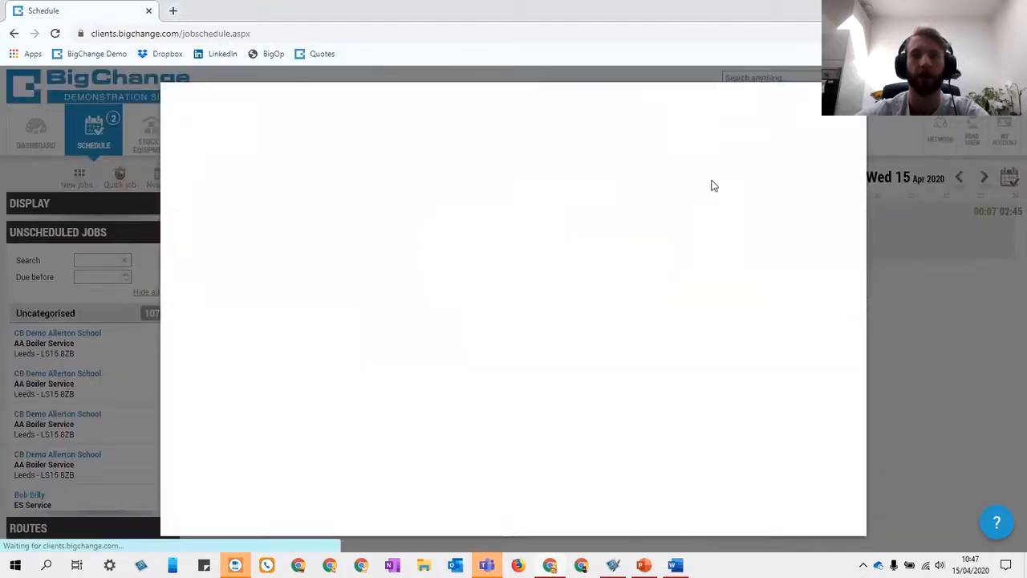
left_click(697, 101)
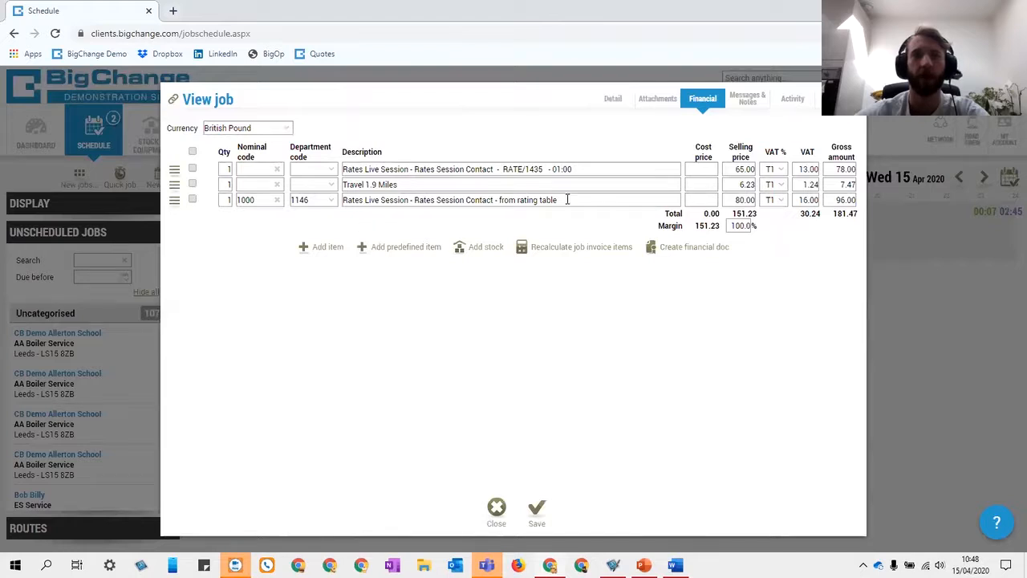
left_click(544, 250)
left_click(585, 329)
left_click(738, 199)
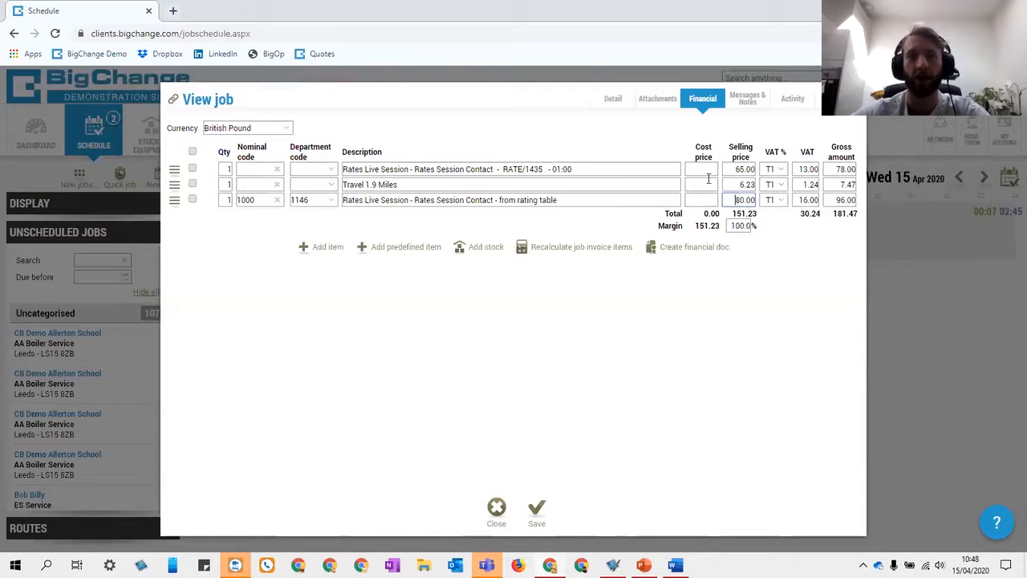
- Change the worksheet answer for "How many tonnes are there?" to 7 and save the job
left_click(834, 98)
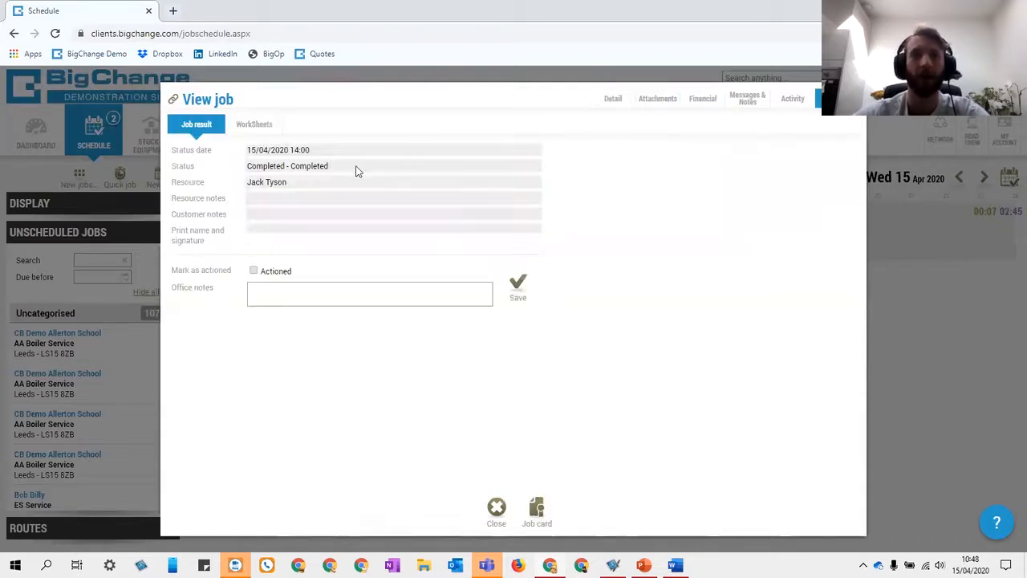
left_click(254, 127)
left_click(338, 184)
double_click(335, 185)
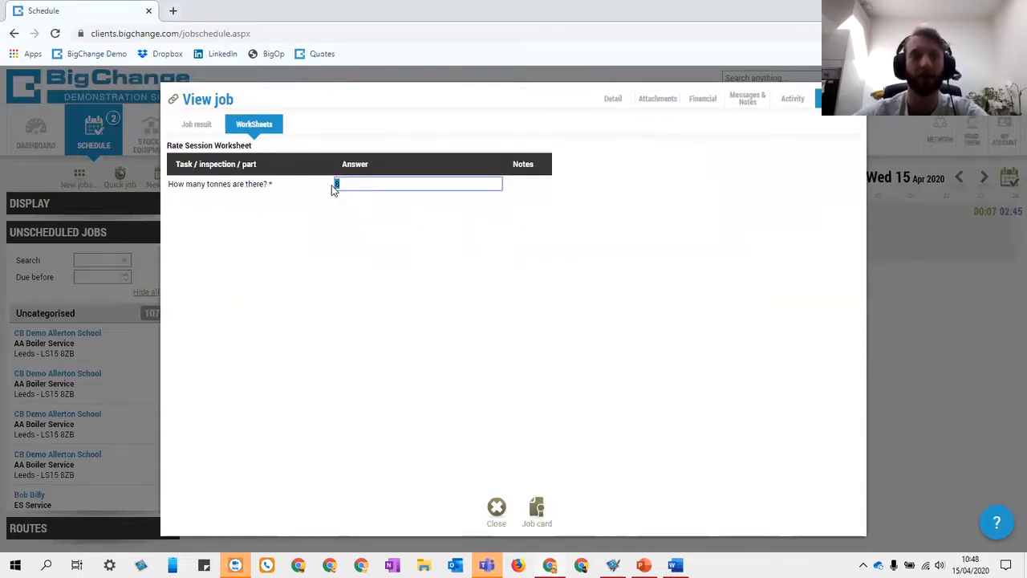
type("7")
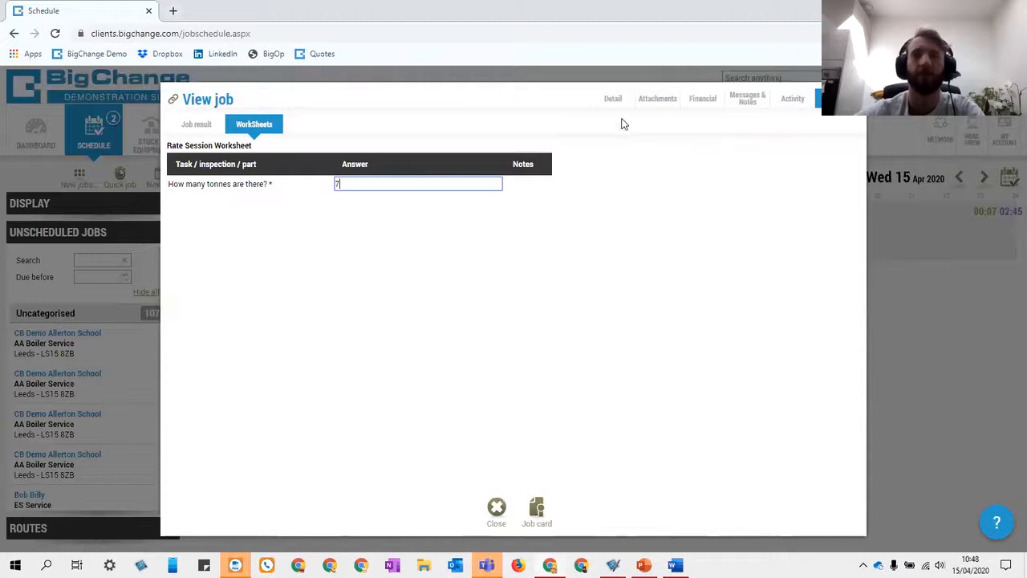
left_click(616, 101)
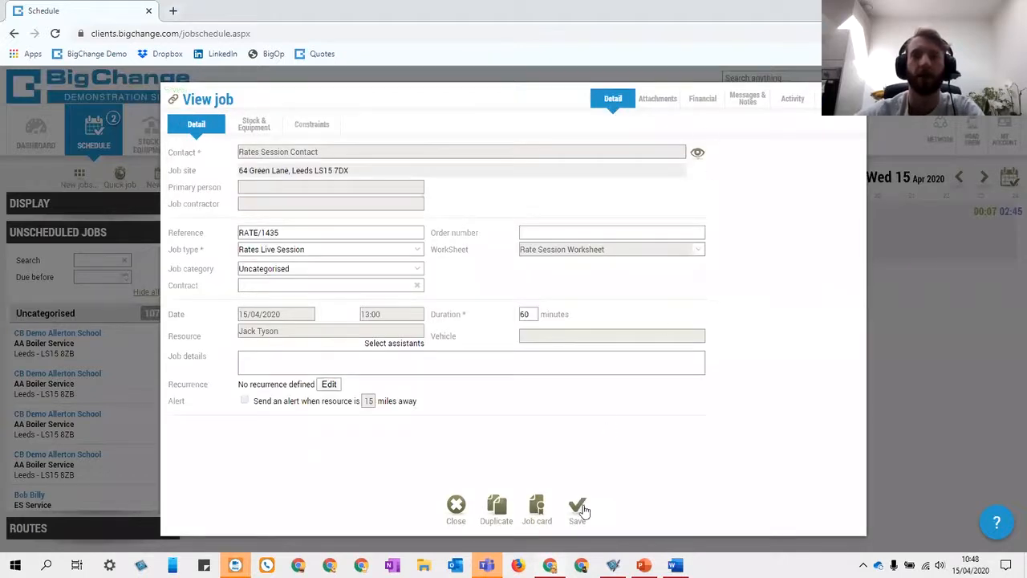
left_click(578, 507)
- Reopen the 13:00 job's financial details and recalculate the invoice items for 7 tonnes
mouse_move(654, 230)
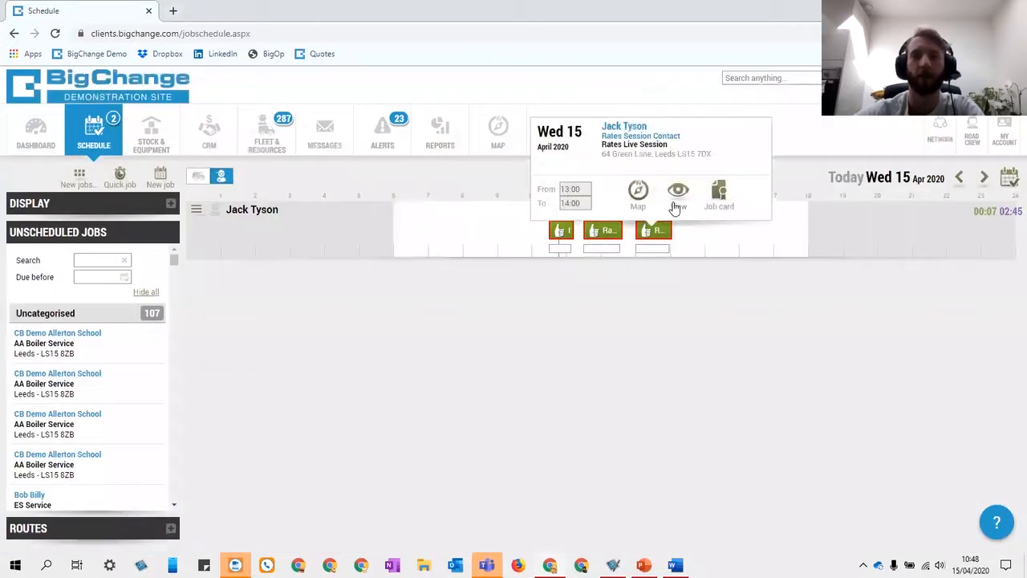
left_click(675, 208)
left_click(699, 100)
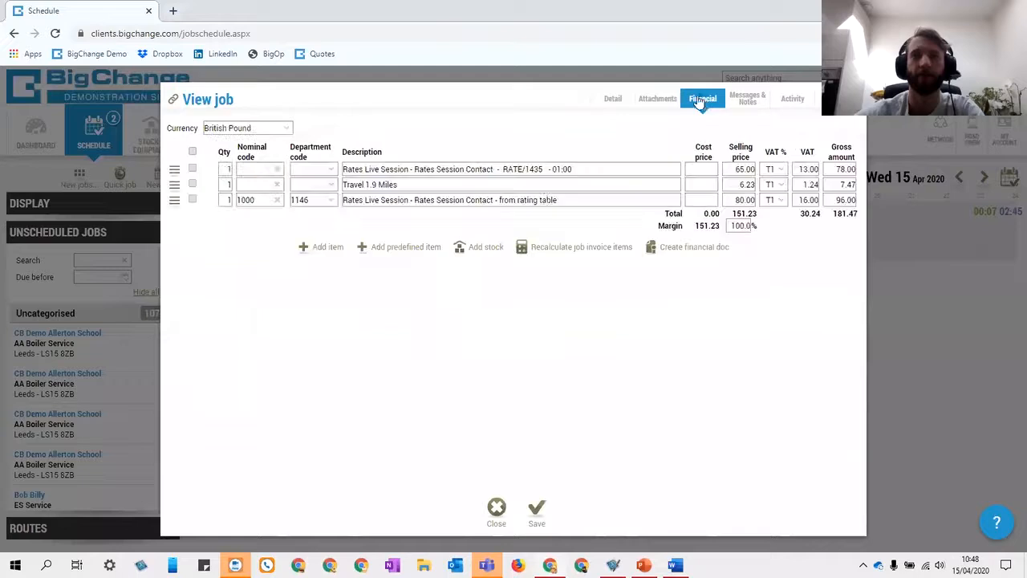
left_click(573, 249)
left_click(587, 330)
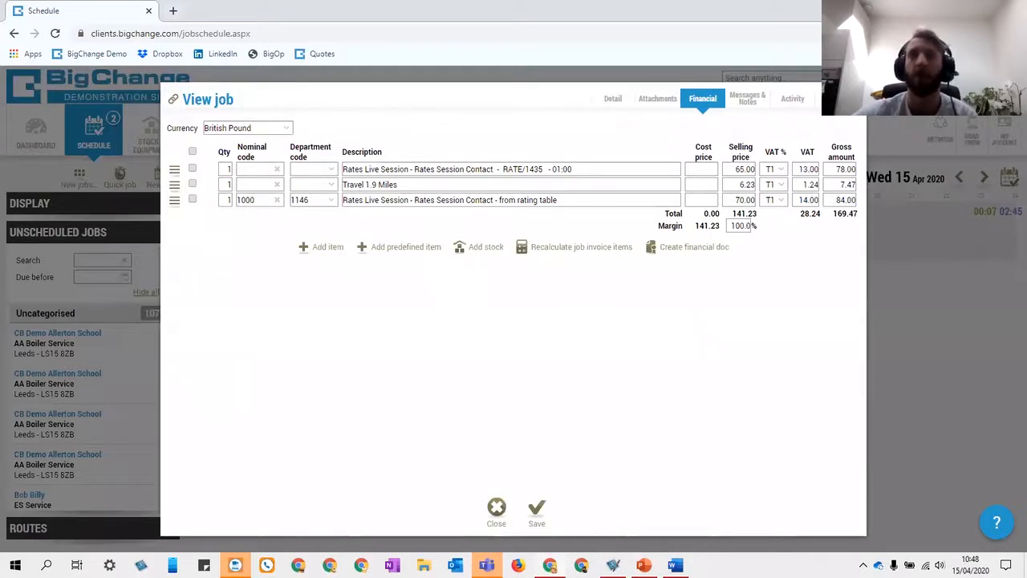
- Set the job's answer to "How many tonnes are there?" to 12 and save the job
left_click(837, 99)
left_click(256, 125)
left_click_drag(358, 187, 309, 180)
type("12")
left_click(630, 103)
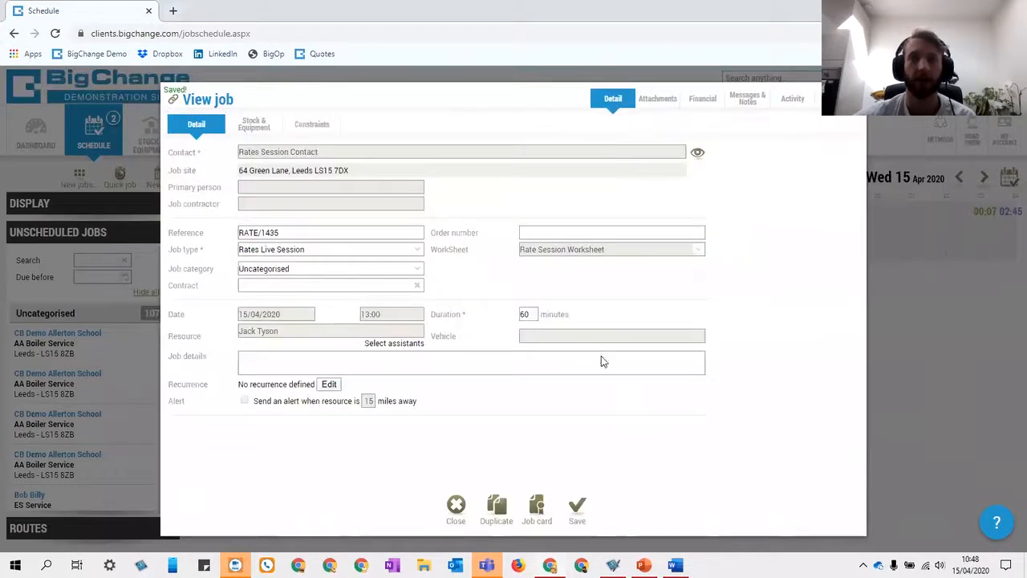
left_click(578, 507)
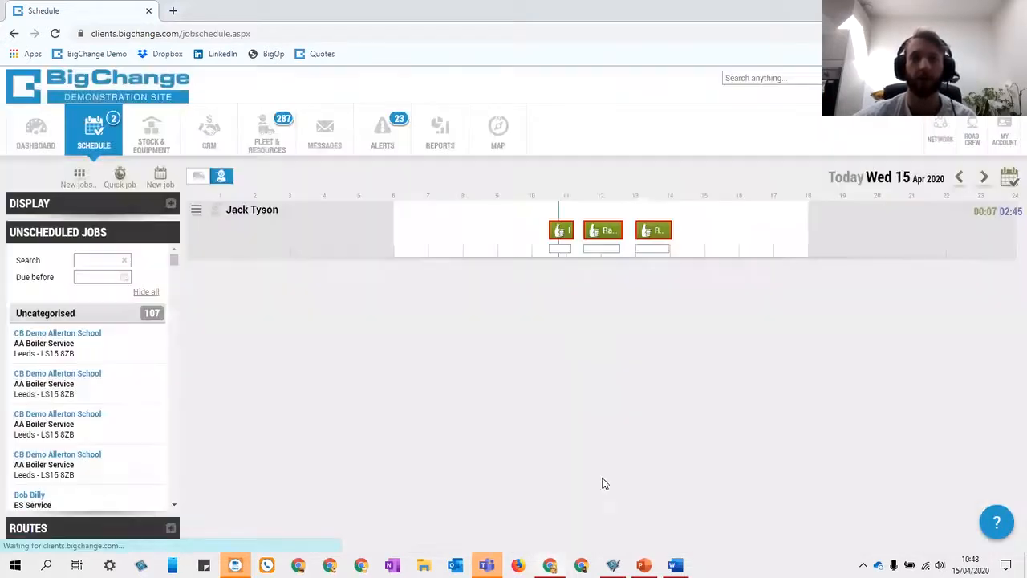
- Reopen the 13:00 job's financial details and recalculate the invoice items for 12 tonnes
left_click(663, 232)
left_click(680, 204)
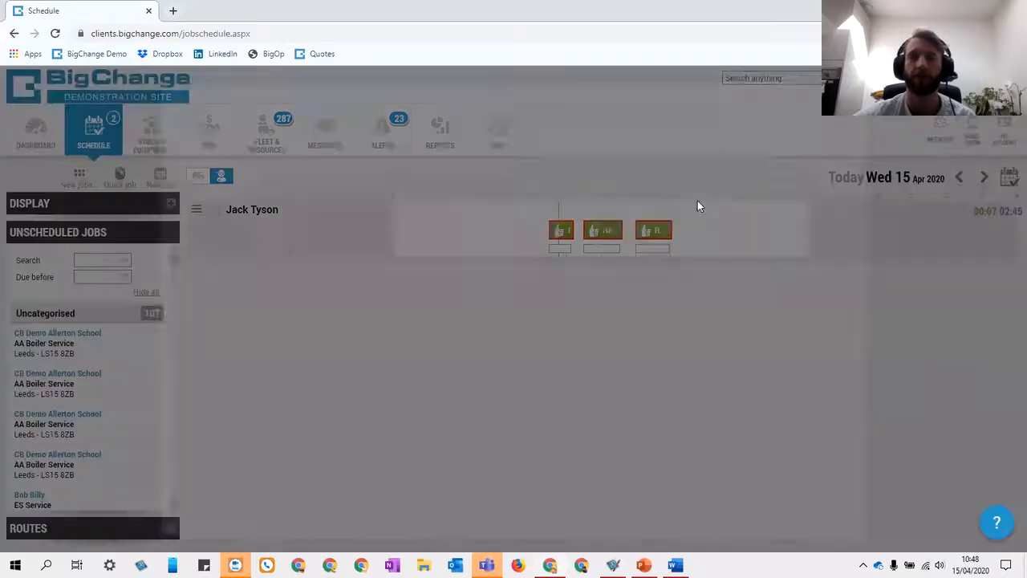
left_click(703, 100)
left_click(568, 250)
left_click(586, 330)
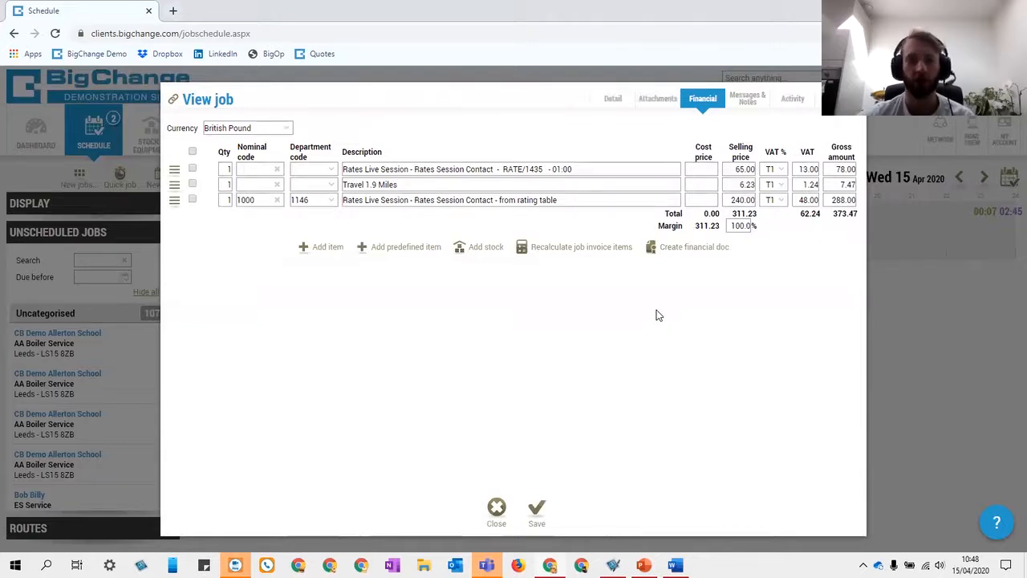
- Review the answer on the job's Rate Session Worksheet and close the job
left_click(836, 100)
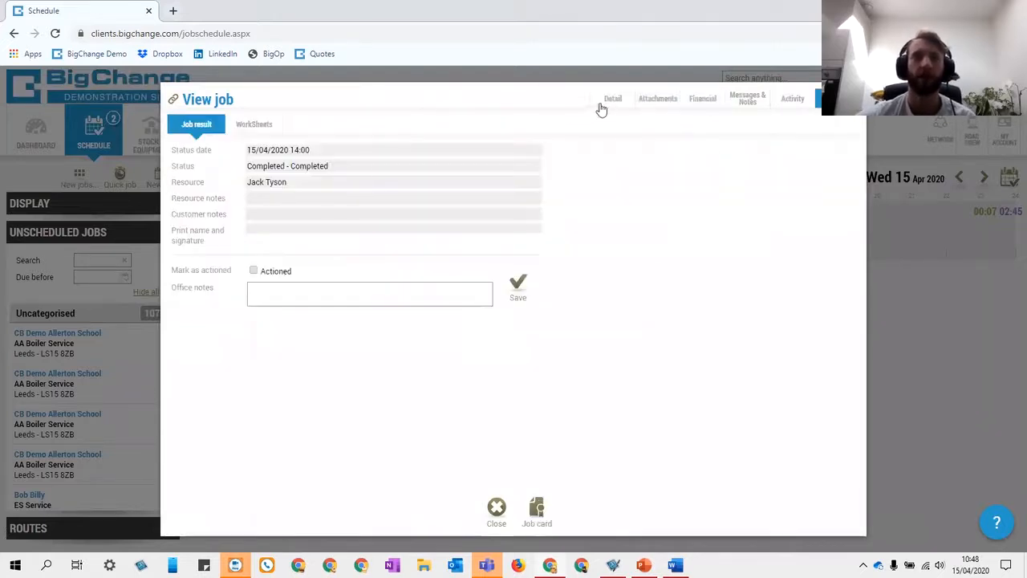
left_click(253, 125)
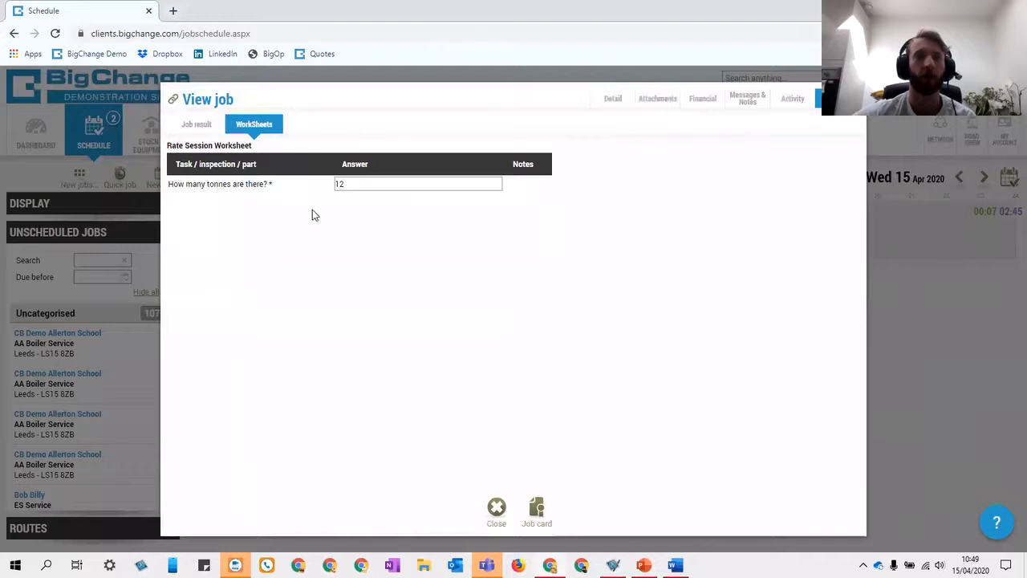
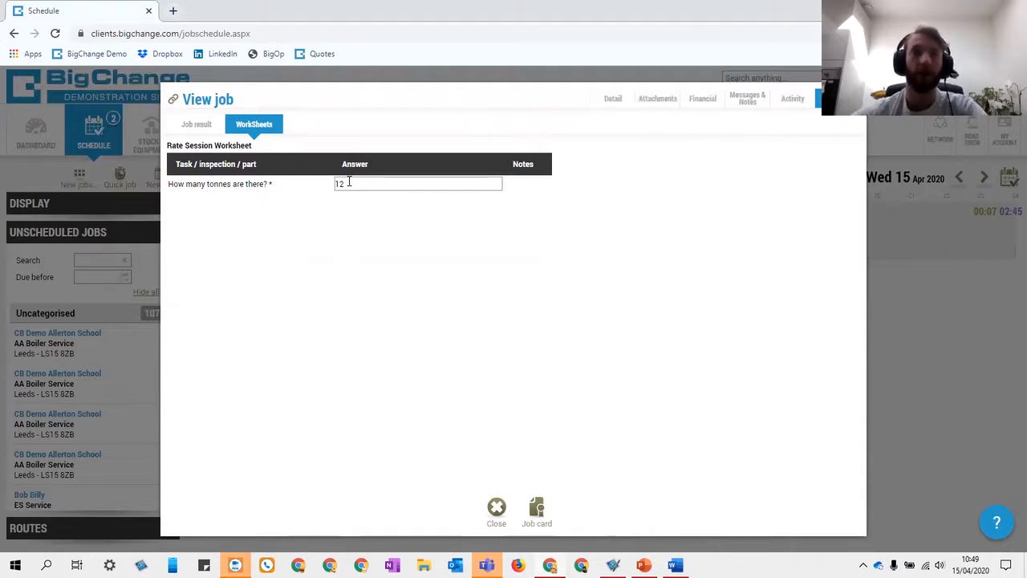
left_click(611, 103)
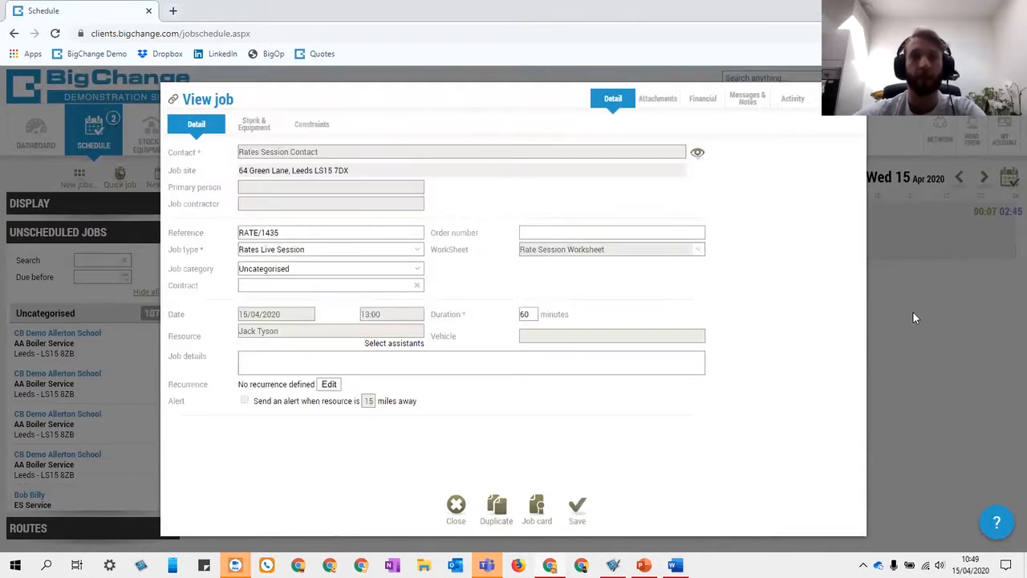
left_click(916, 312)
left_click(585, 355)
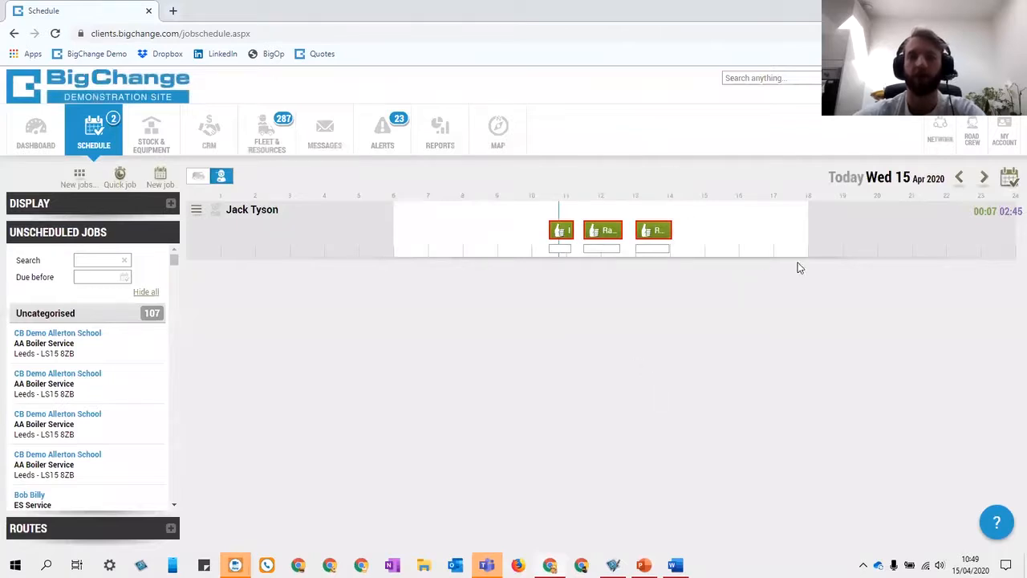
- Search the account's schedule of rates for "session" and open Rate Session Table for editing
left_click(1002, 135)
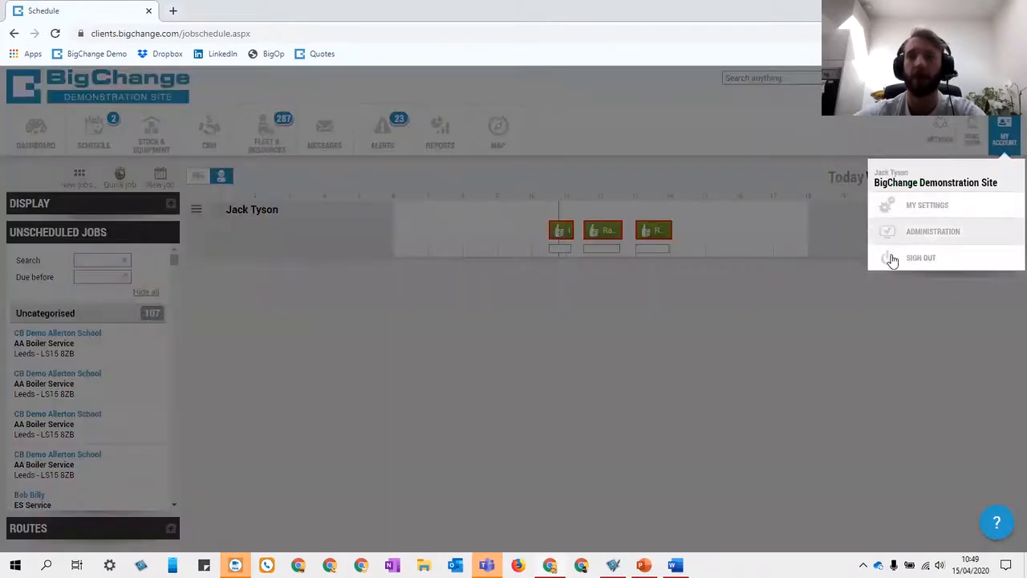
left_click(931, 239)
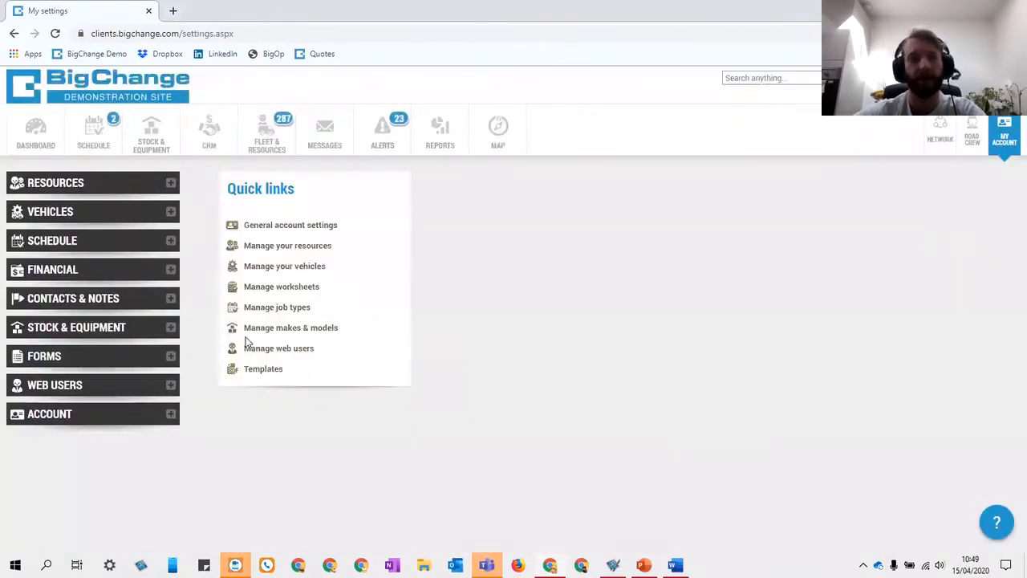
left_click(61, 275)
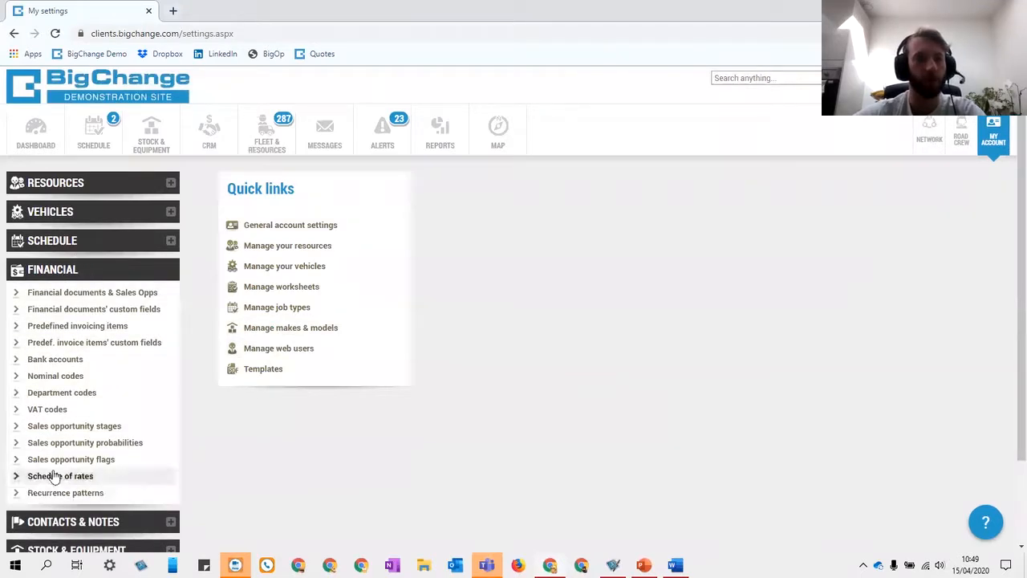
left_click(50, 475)
left_click(259, 210)
left_click(237, 233)
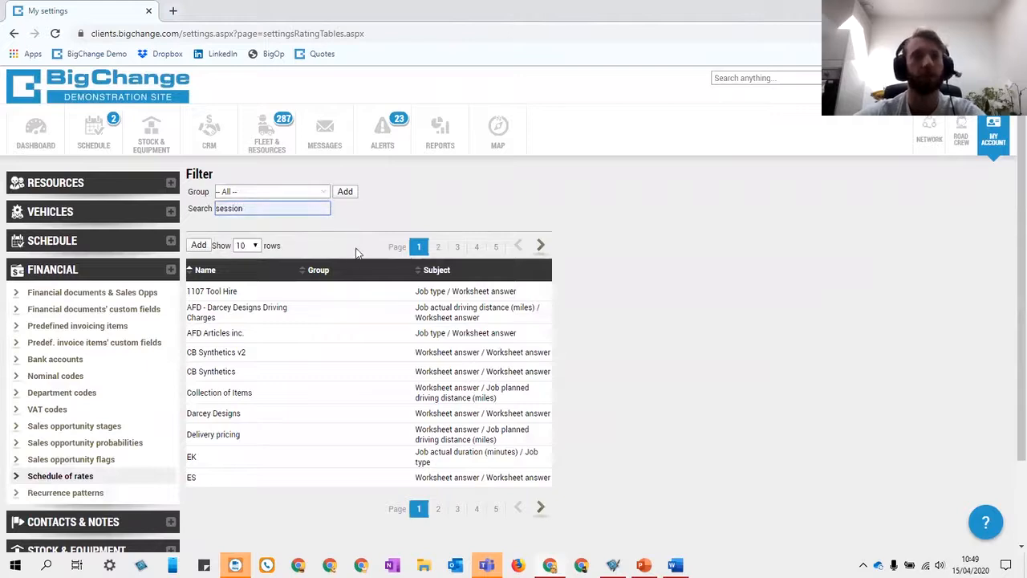
left_click(328, 298)
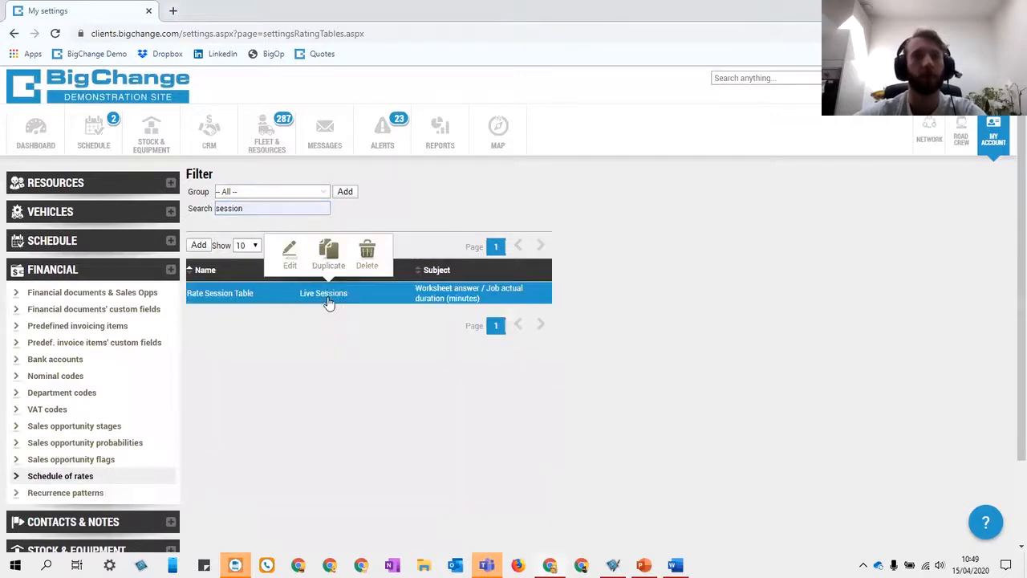
left_click(292, 263)
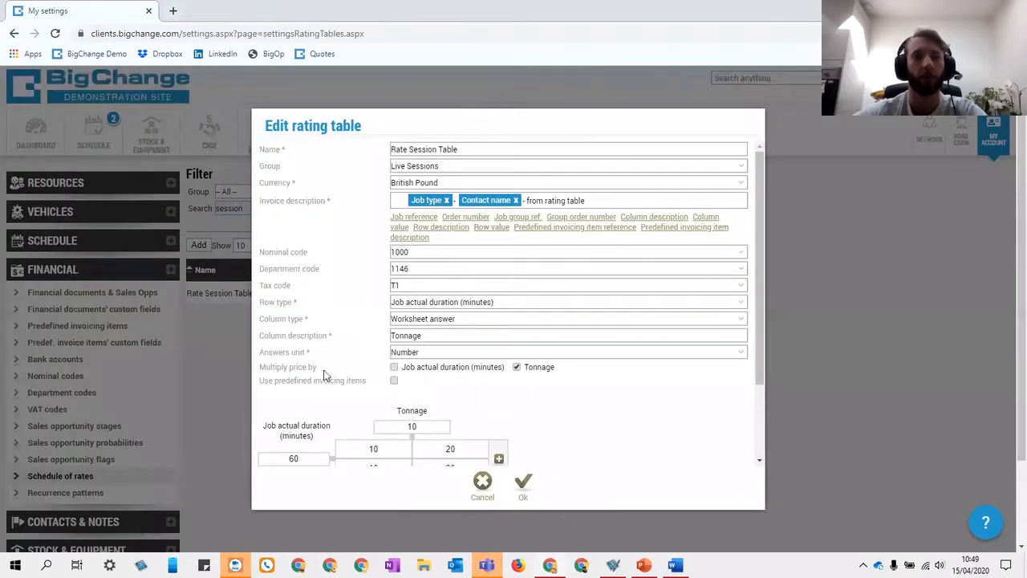
- Try using predefined invoicing items in the rating table, look up "test" for the first rate cell, and close the table without saving
scroll(355, 383, "down", 2)
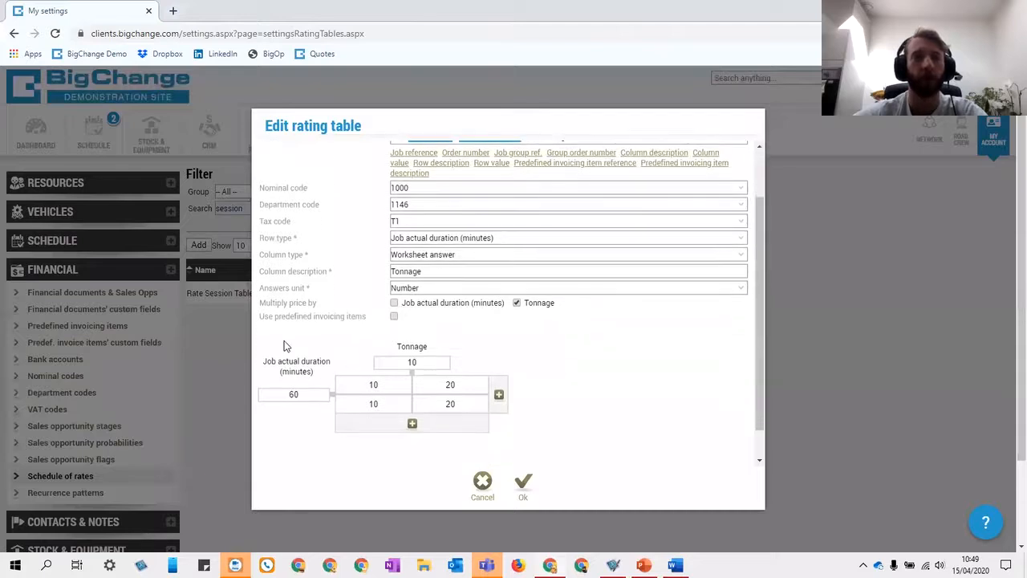
left_click(394, 317)
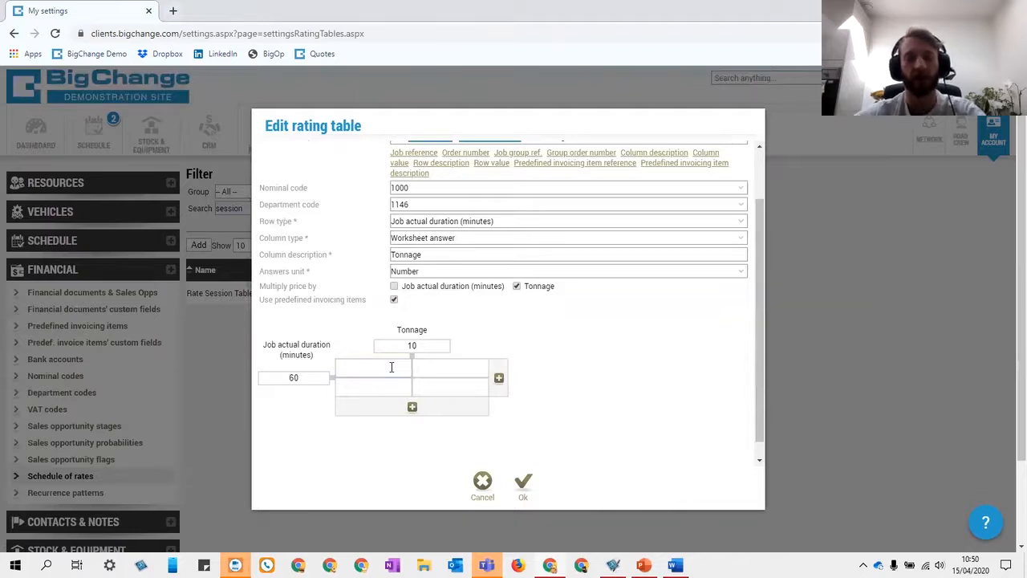
type("test")
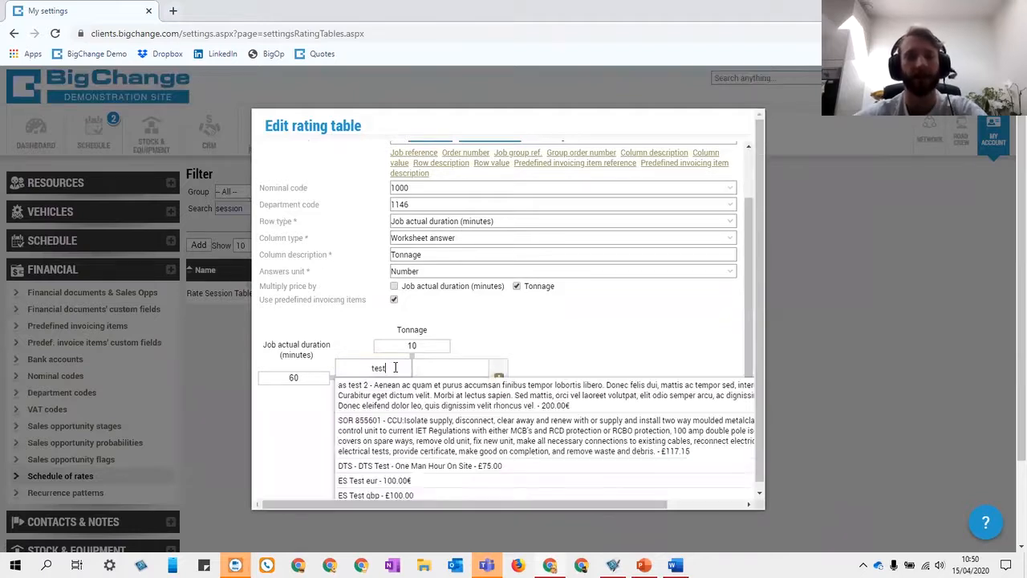
scroll(407, 416, "down", 1)
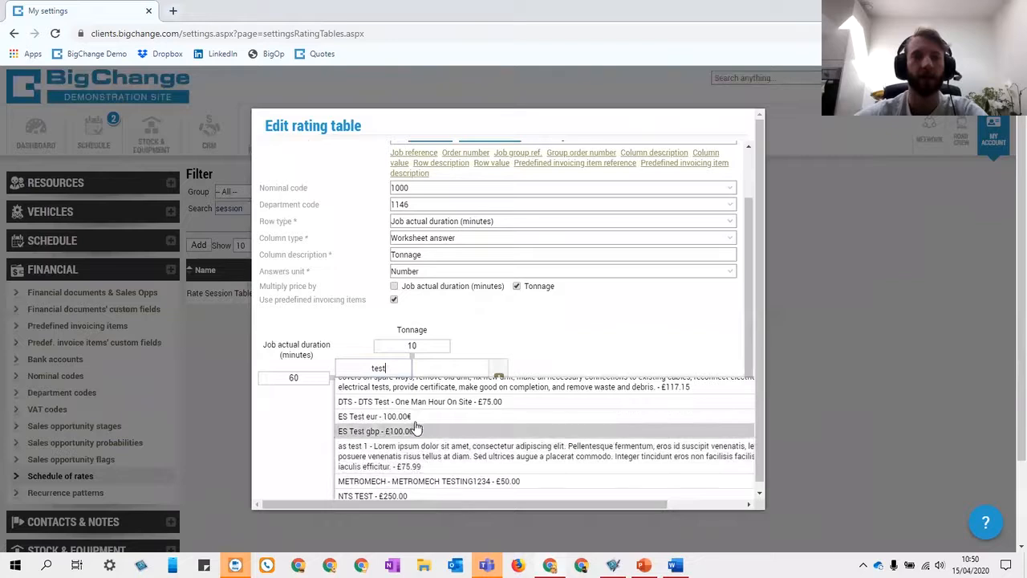
left_click(302, 443)
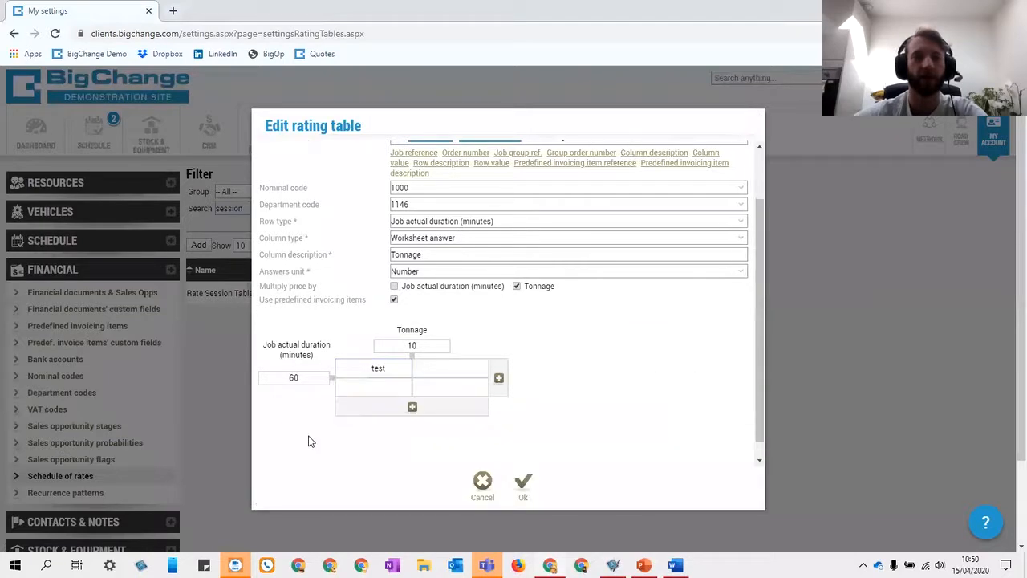
left_click(237, 425)
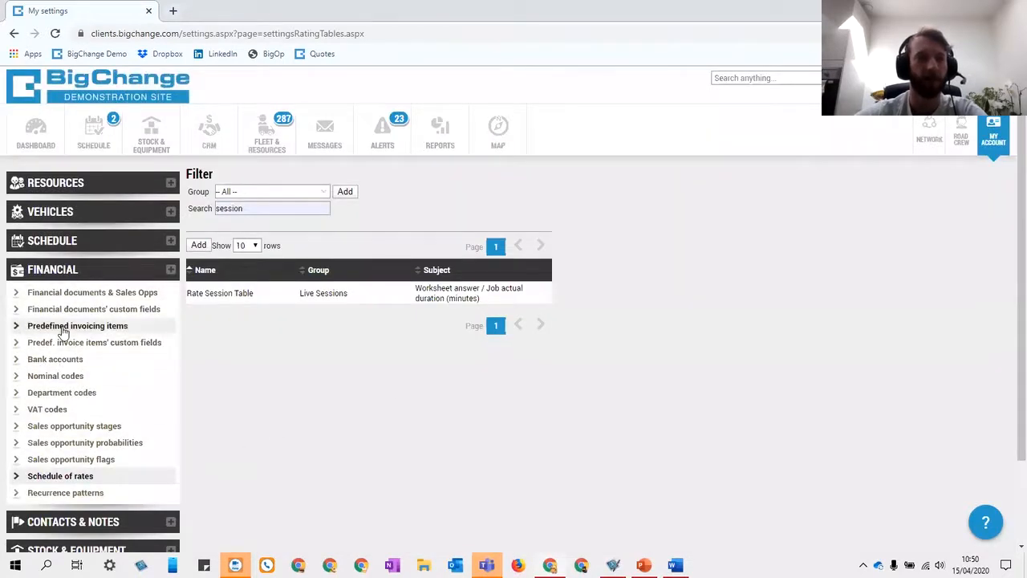
- Examine the account's list of predefined invoicing items and their cost and selling prices
left_click(64, 329)
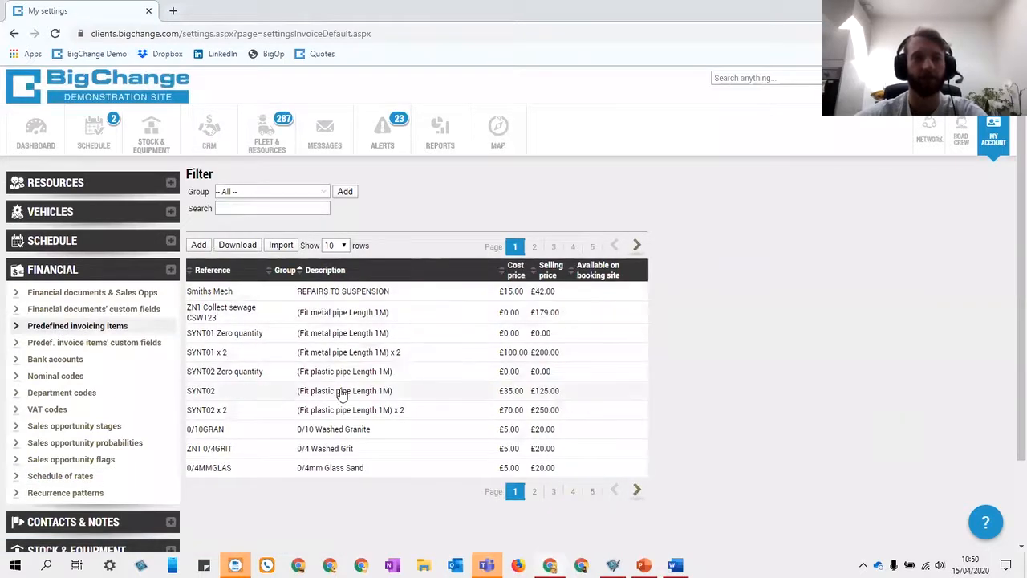
scroll(275, 399, "down", 1)
scroll(275, 378, "up", 1)
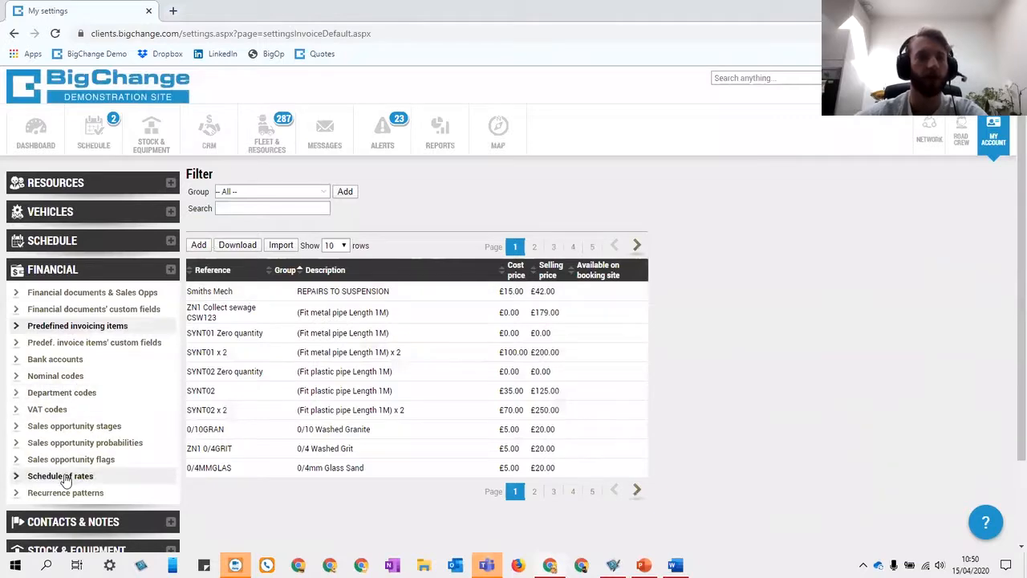
- Search the account's schedule of rates for "session" and open Rate Session Table for editing with predefined invoicing items enabled
left_click(100, 475)
left_click(254, 208)
left_click(241, 231)
left_click(240, 293)
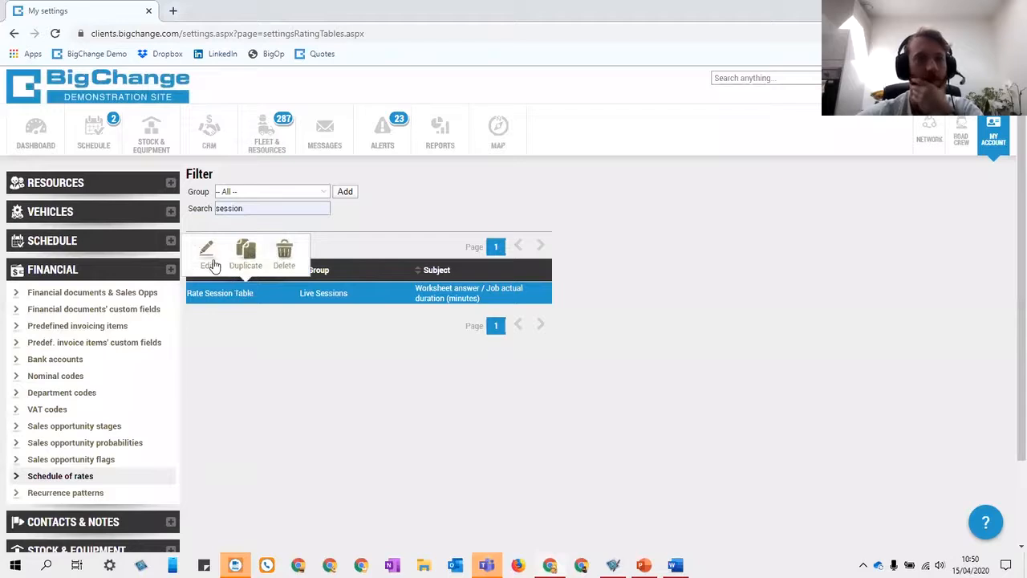
left_click(212, 258)
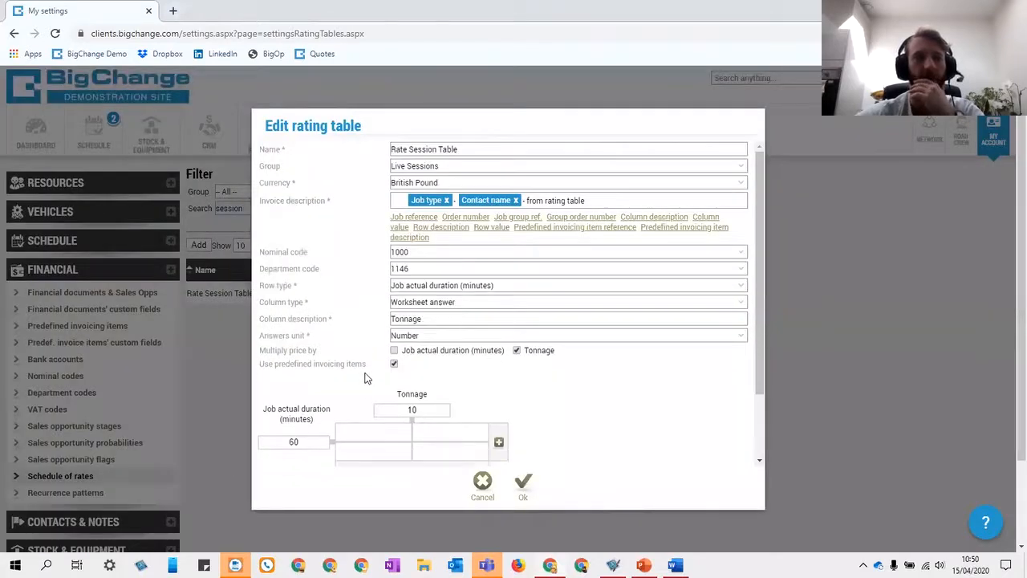
- Assign the predefined item "Smiths Mech - REPAIRS TO SUSPENSION" to both rate cells in the table's upper row
left_click(364, 432)
type("smiths")
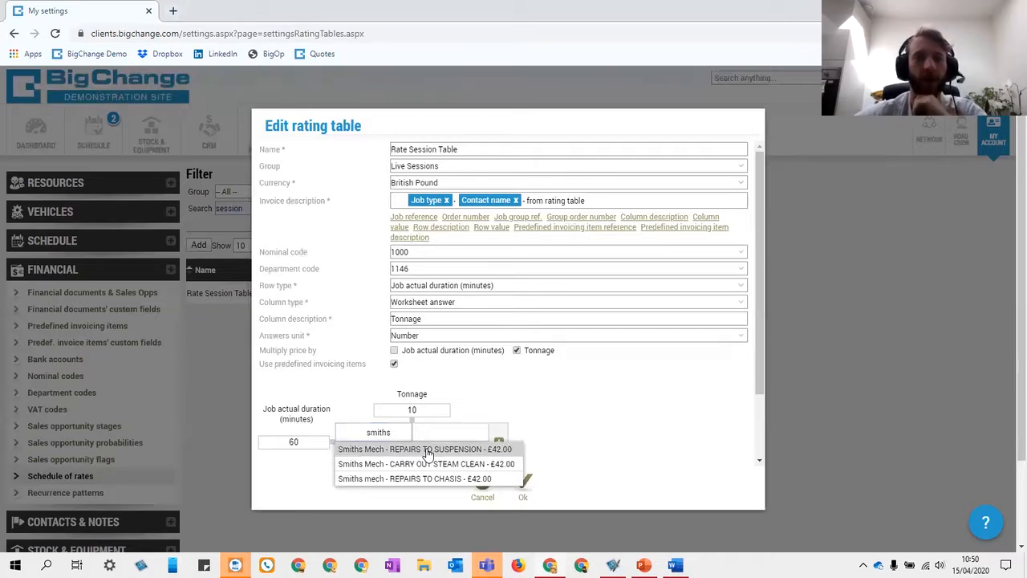
left_click(425, 450)
left_click(449, 431)
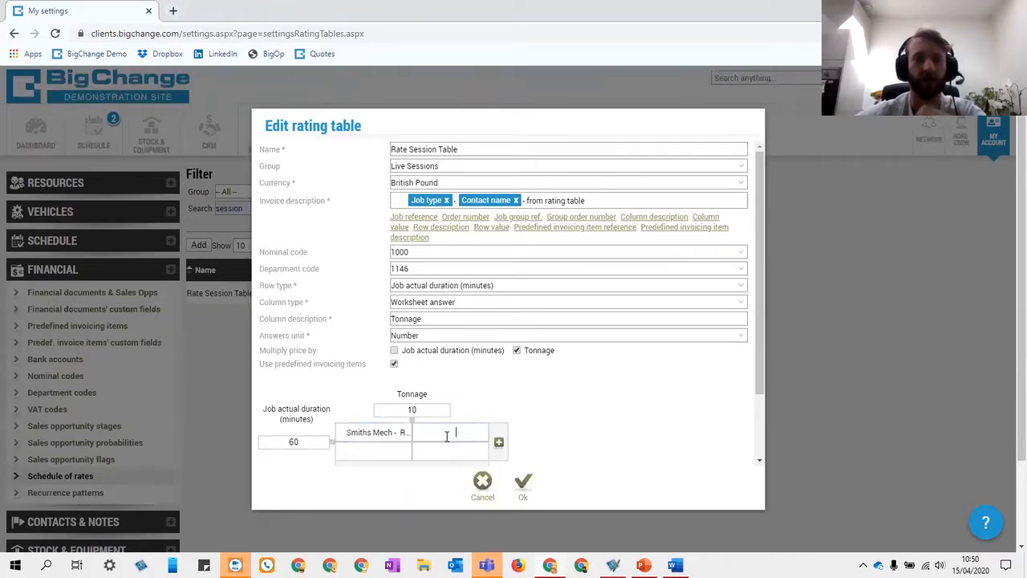
type("smith")
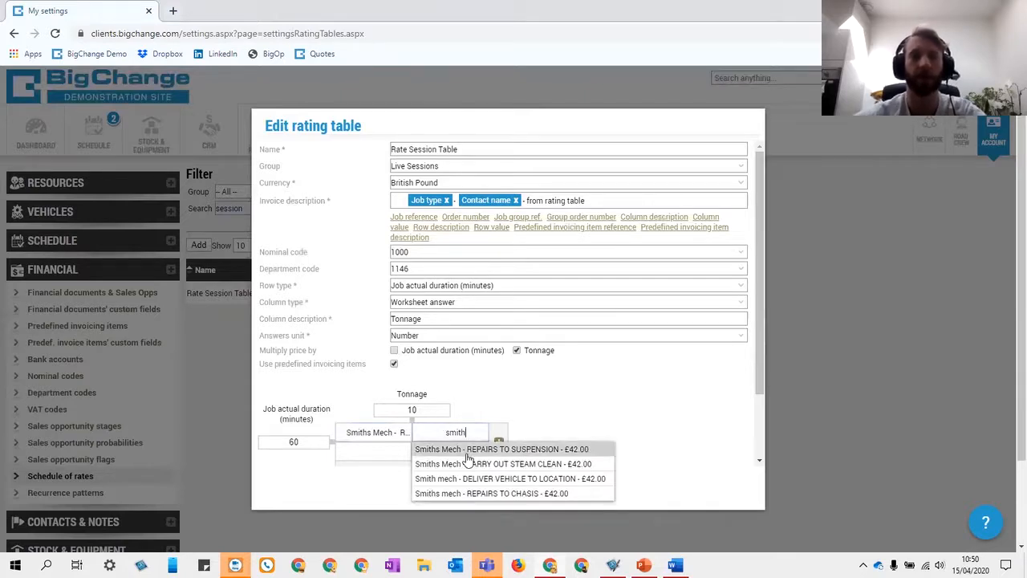
left_click(425, 450)
- Assign "Smiths Mech - REPAIRS TO SUSPENSION" to both lower-row rate cells and save the rating table
left_click(381, 451)
type("smiths")
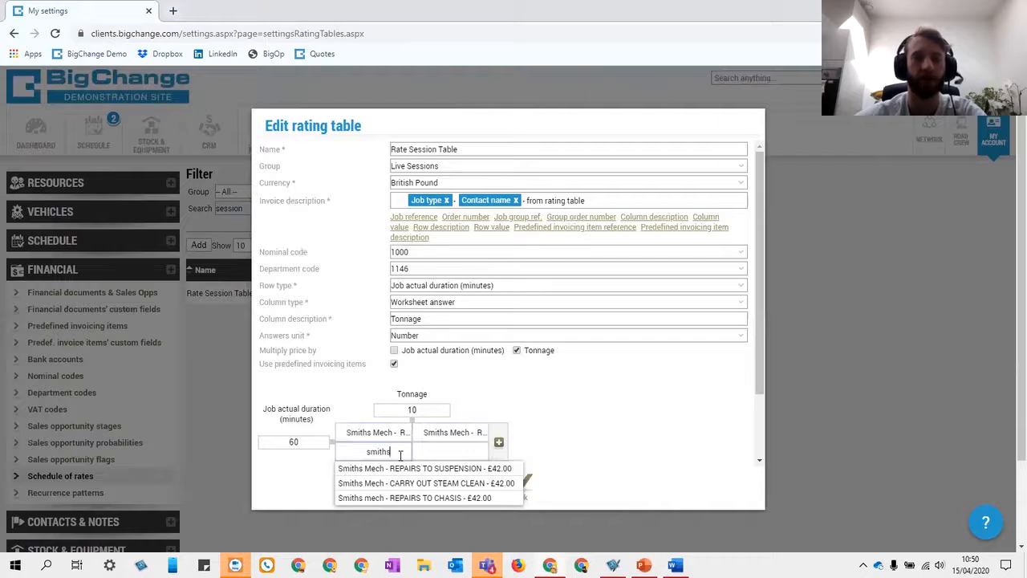
left_click(474, 473)
left_click(448, 451)
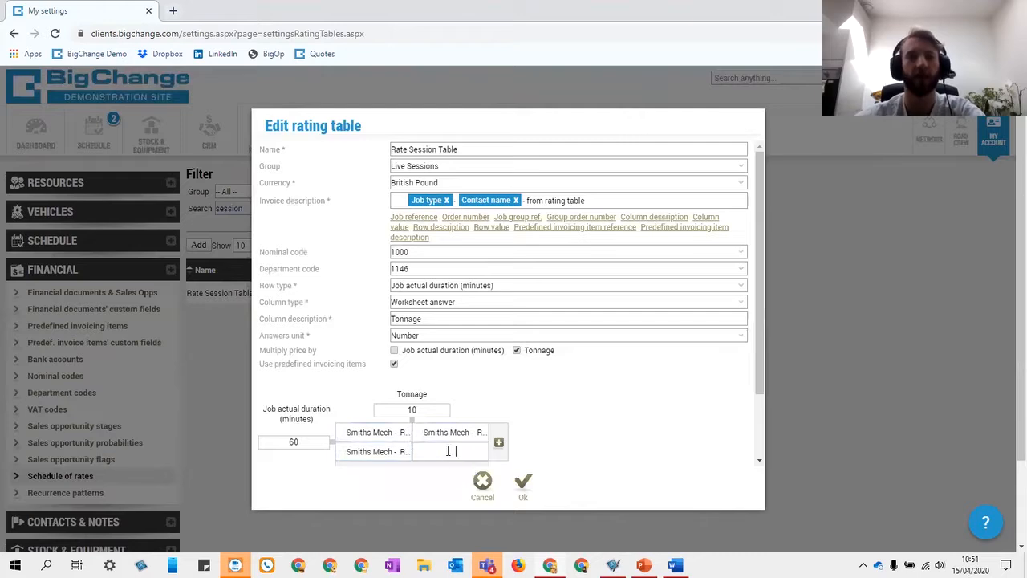
type("smiths")
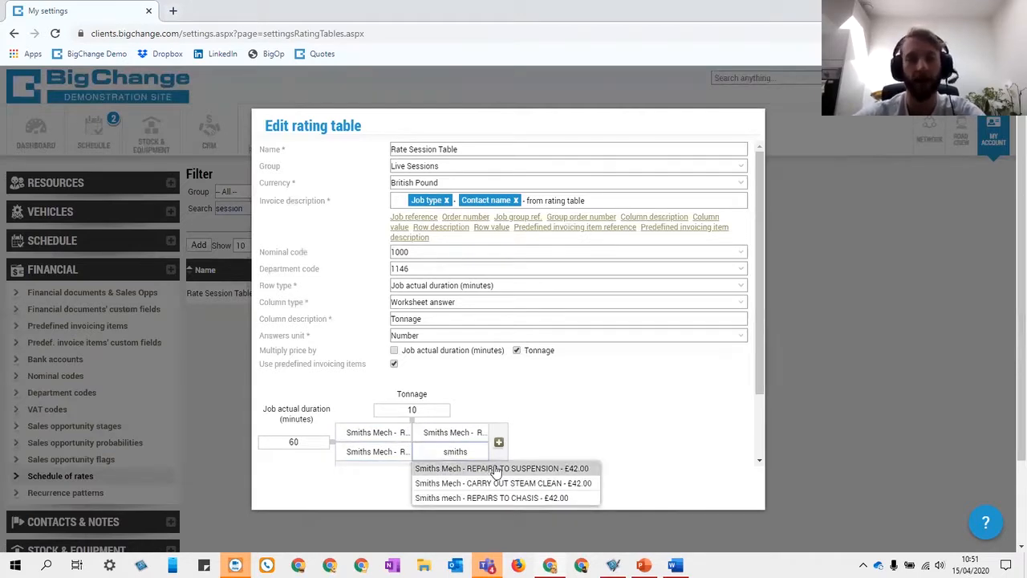
left_click(496, 471)
left_click(539, 493)
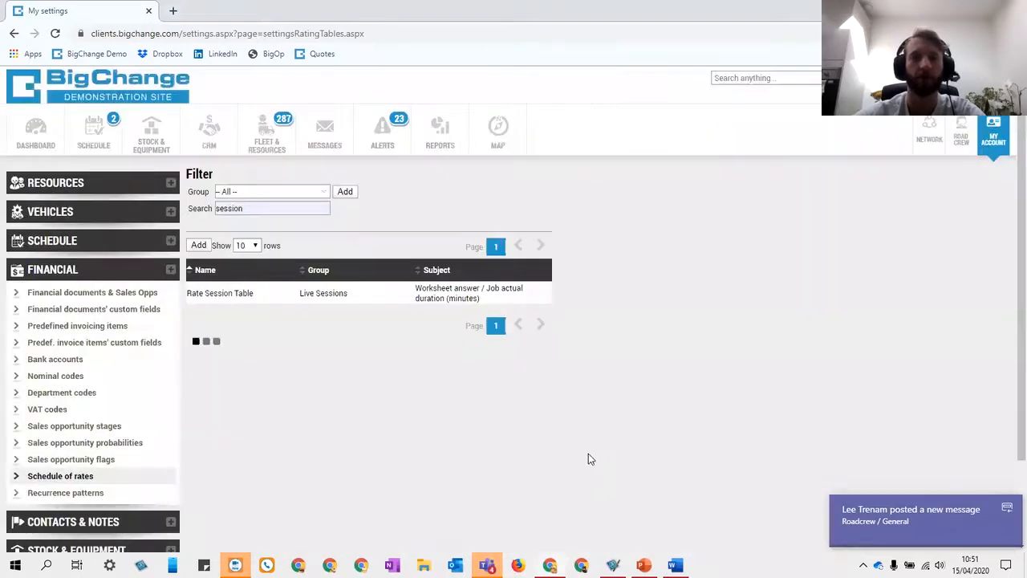
- Open the 13:00 to 14:00 Rates Live Session job from the schedule and recalculate its invoice items
left_click(89, 152)
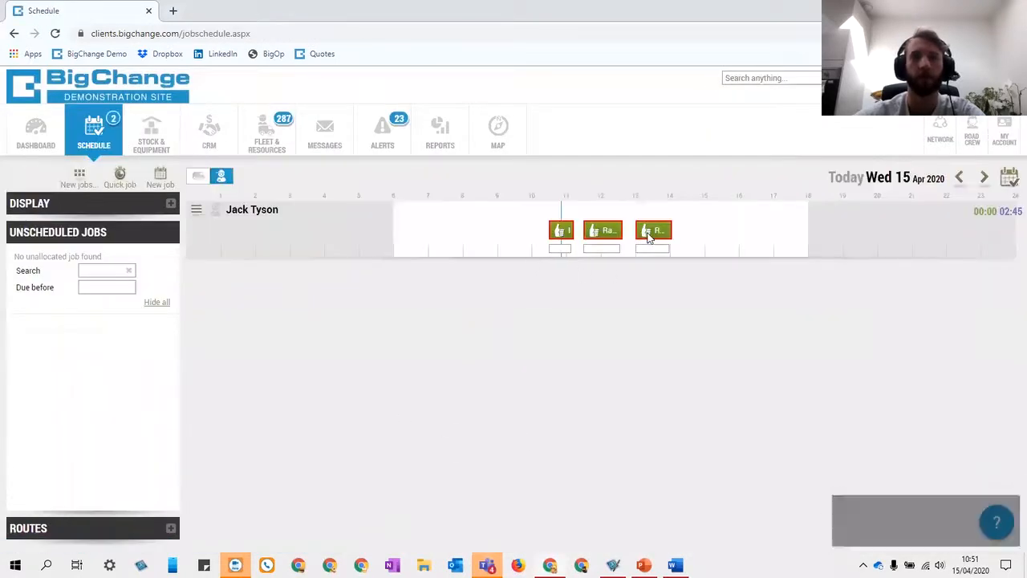
mouse_move(651, 233)
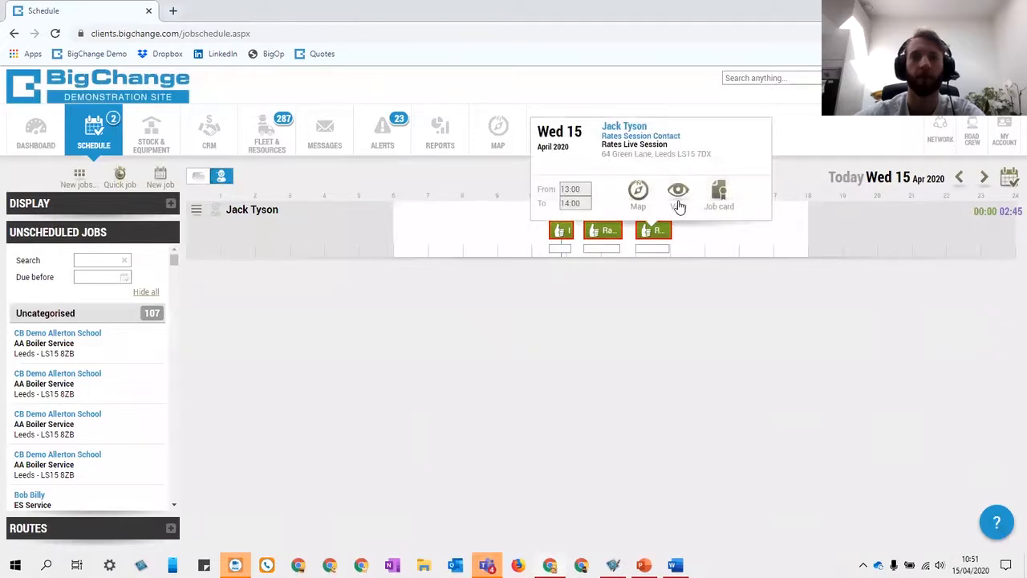
left_click(678, 207)
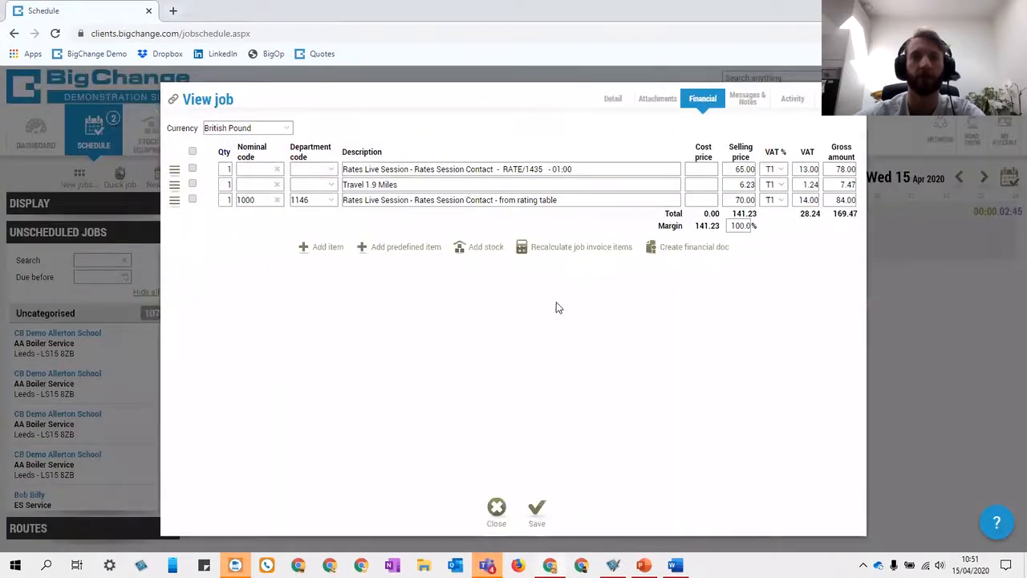
left_click(568, 252)
left_click(586, 325)
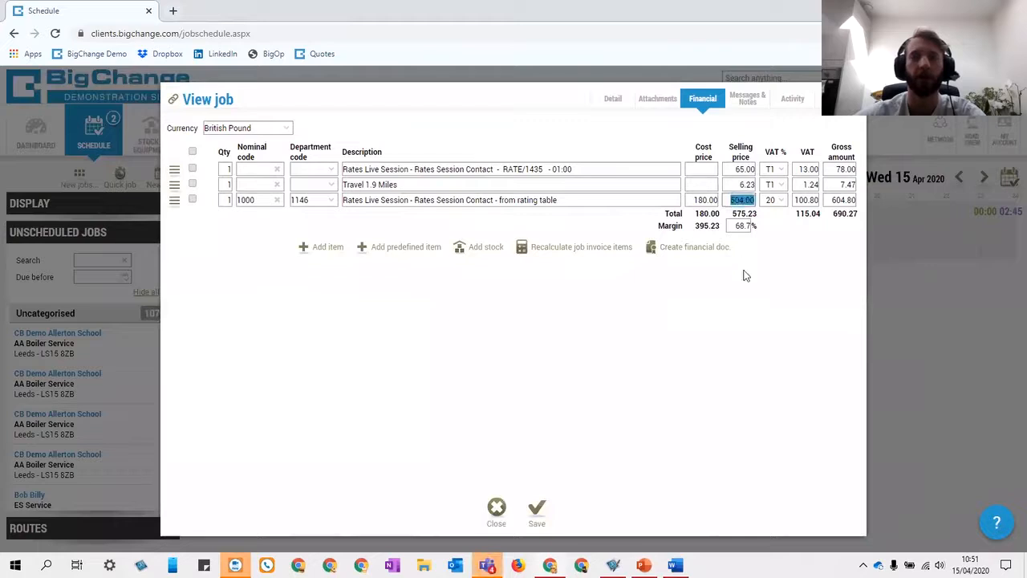
- Examine the selling price, cost price and description of the job's rating table line, and close the job
left_click(738, 200)
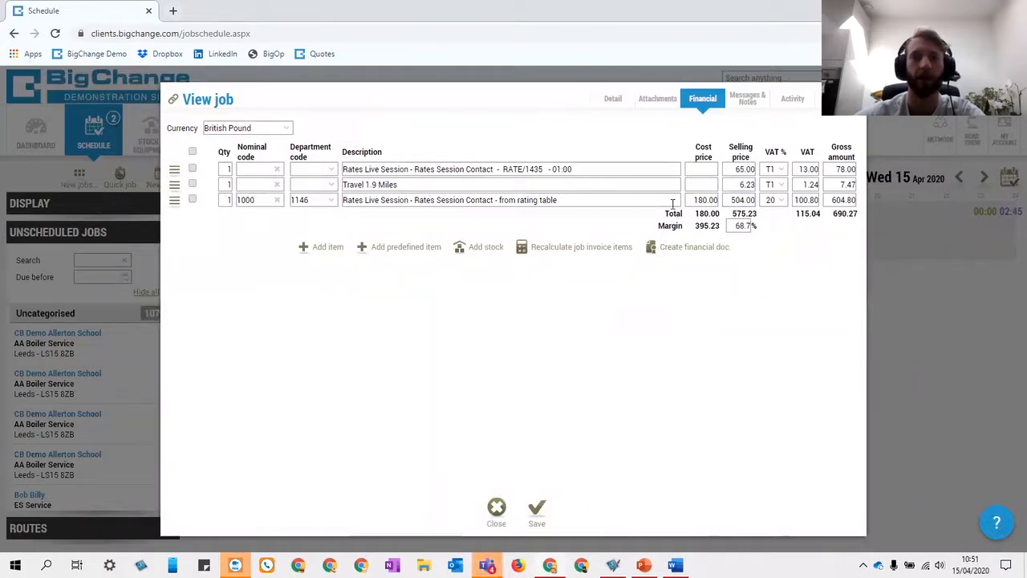
left_click(705, 200)
left_click_drag(706, 203, 719, 204)
left_click(627, 311)
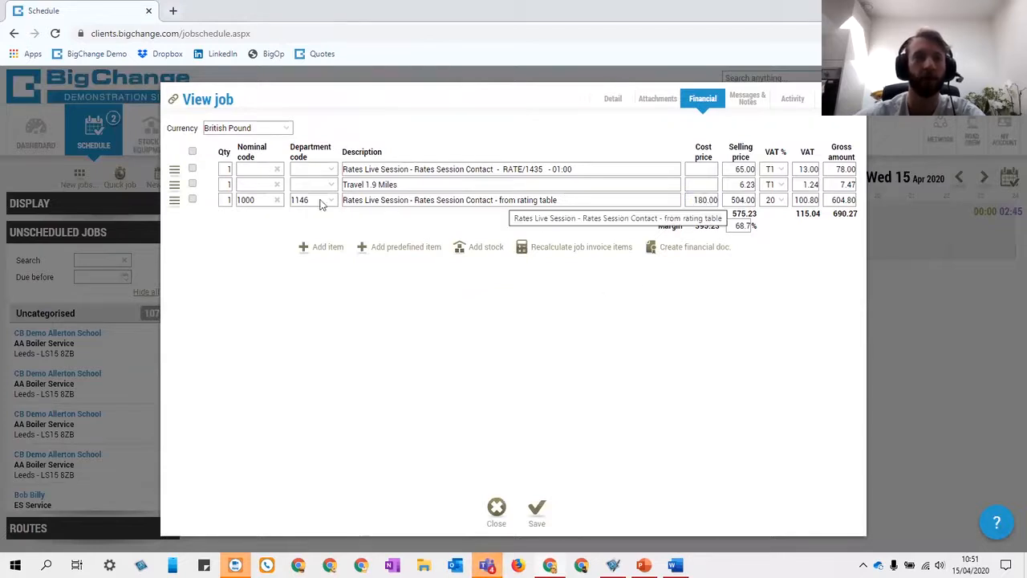
left_click_drag(598, 199, 340, 205)
left_click(416, 222)
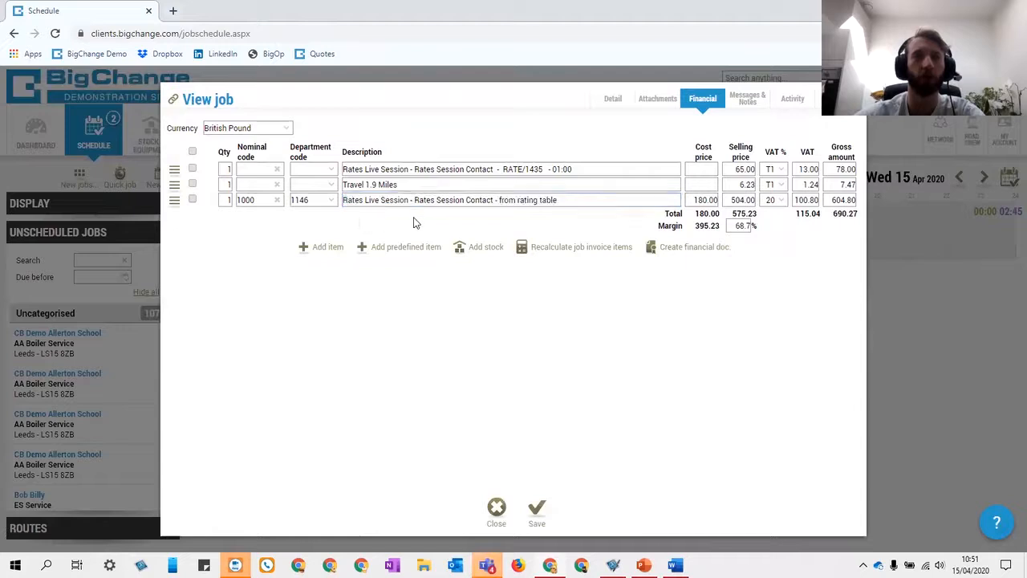
left_click_drag(564, 201, 403, 205)
left_click(402, 211)
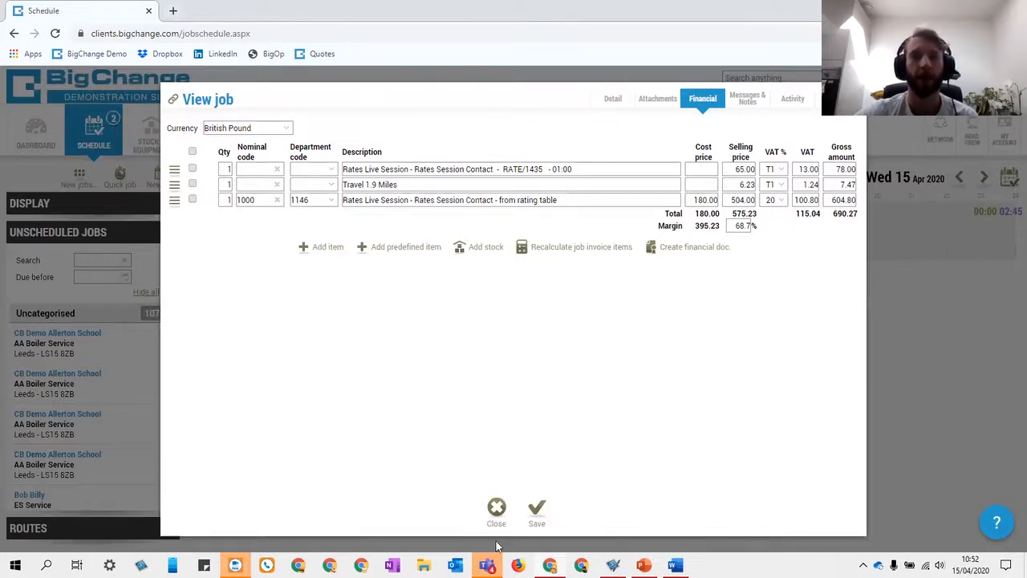
left_click(495, 514)
left_click(576, 357)
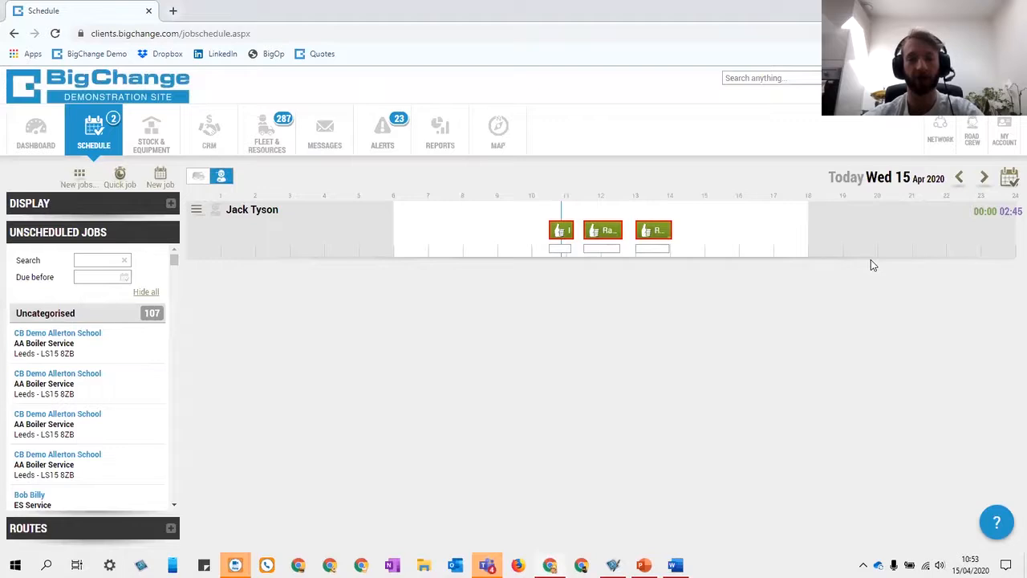
left_click(1000, 138)
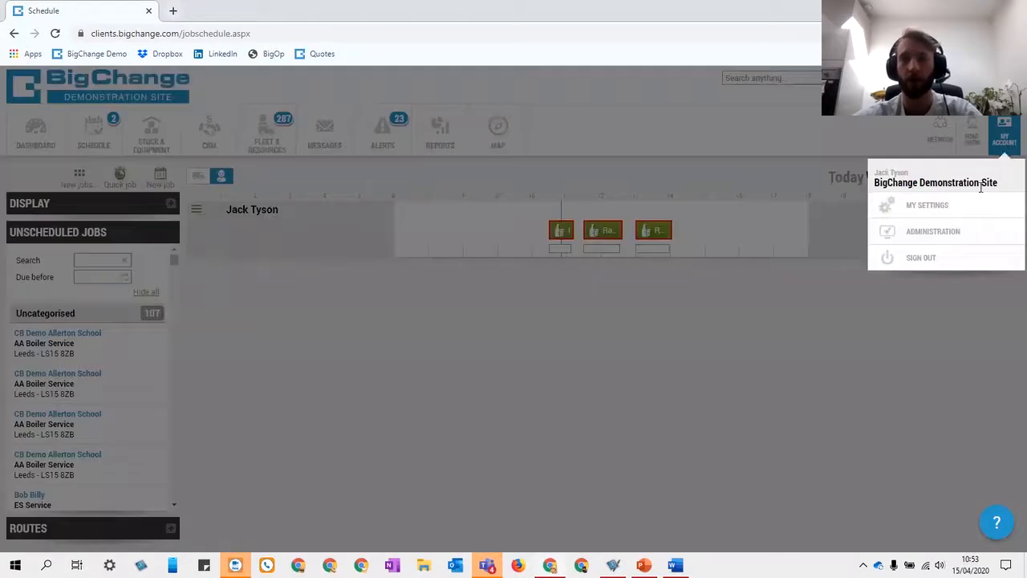
left_click(944, 231)
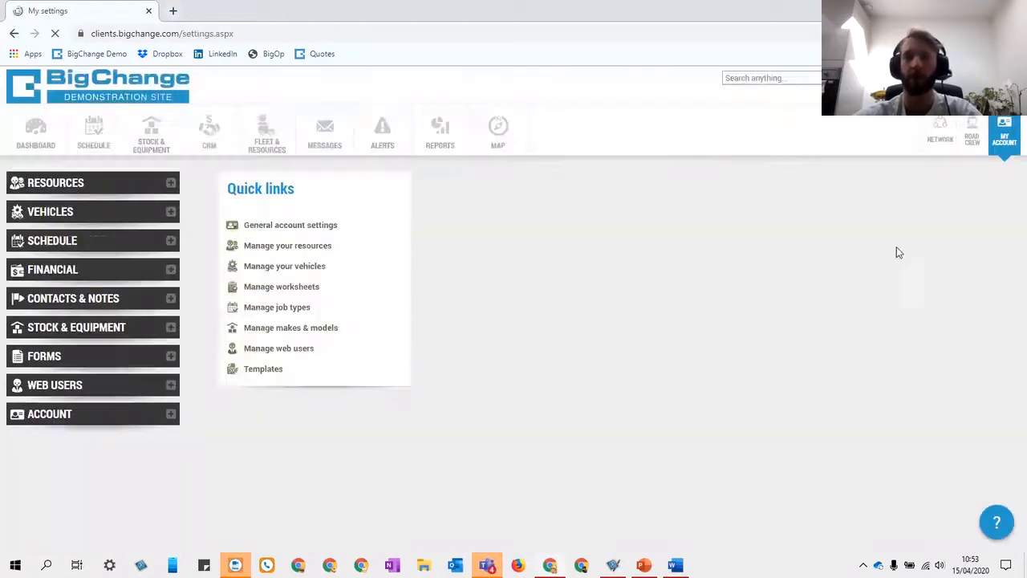
left_click(71, 244)
left_click(61, 268)
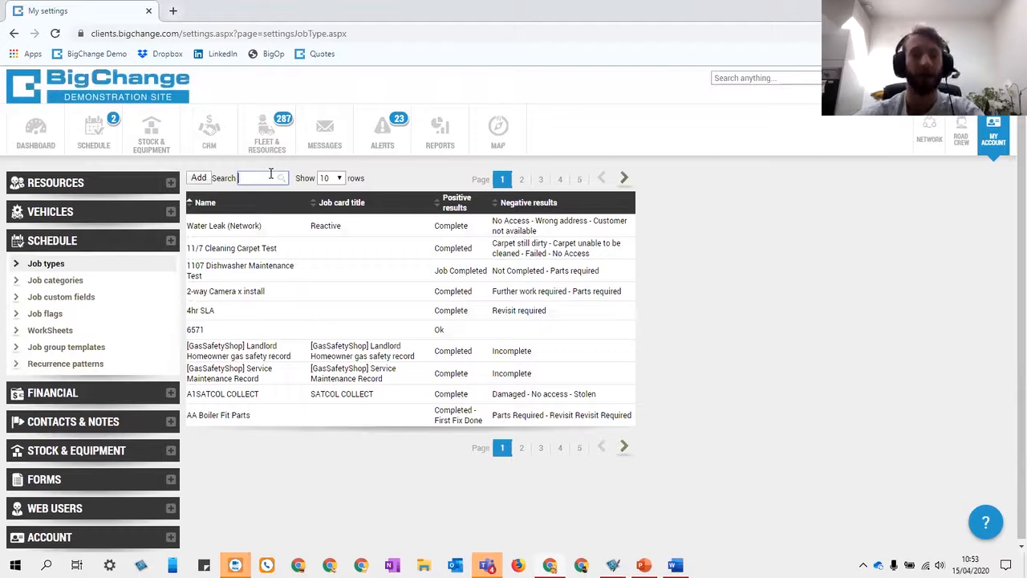
- Search the CRM contacts for a contact by surname
left_click(225, 151)
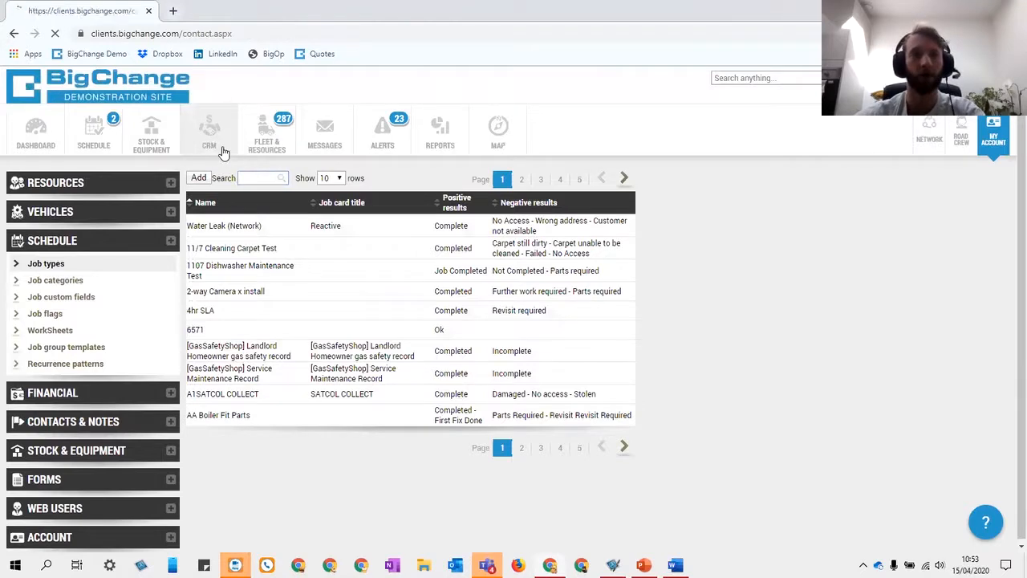
double_click(90, 267)
key("BackSpace")
type("ty")
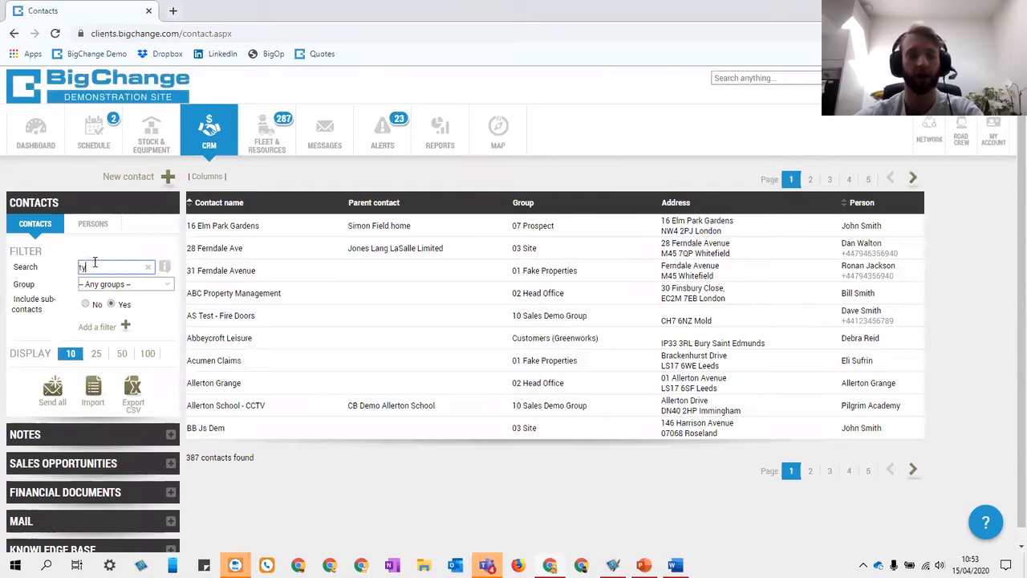
type("son")
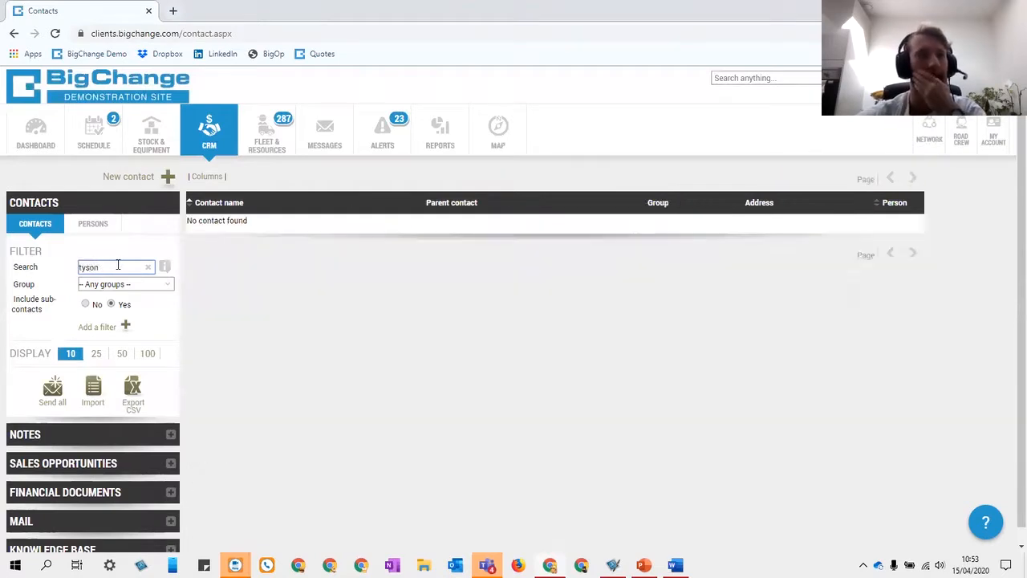
left_click_drag(117, 267, 66, 270)
left_click(168, 177)
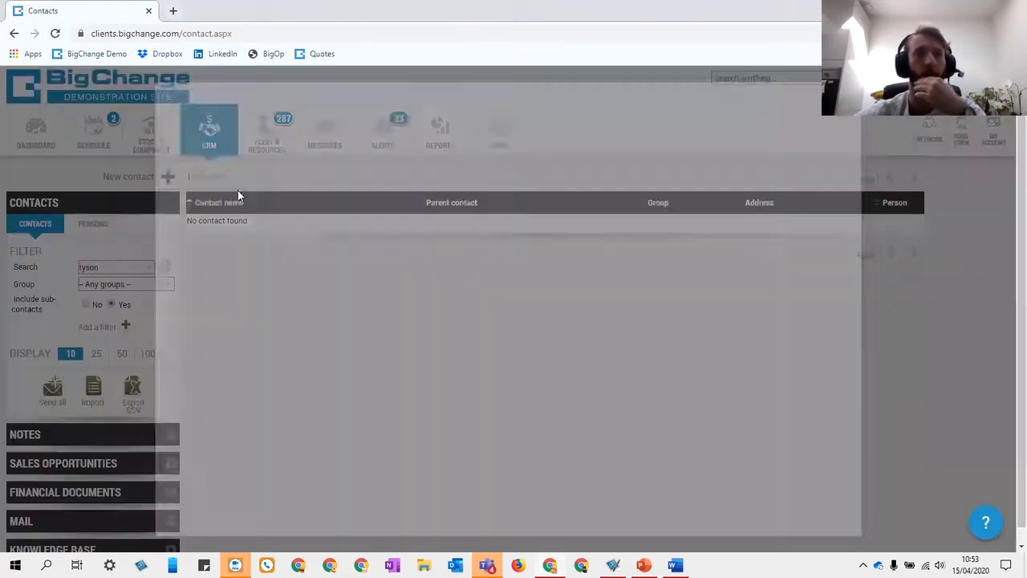
left_click(303, 134)
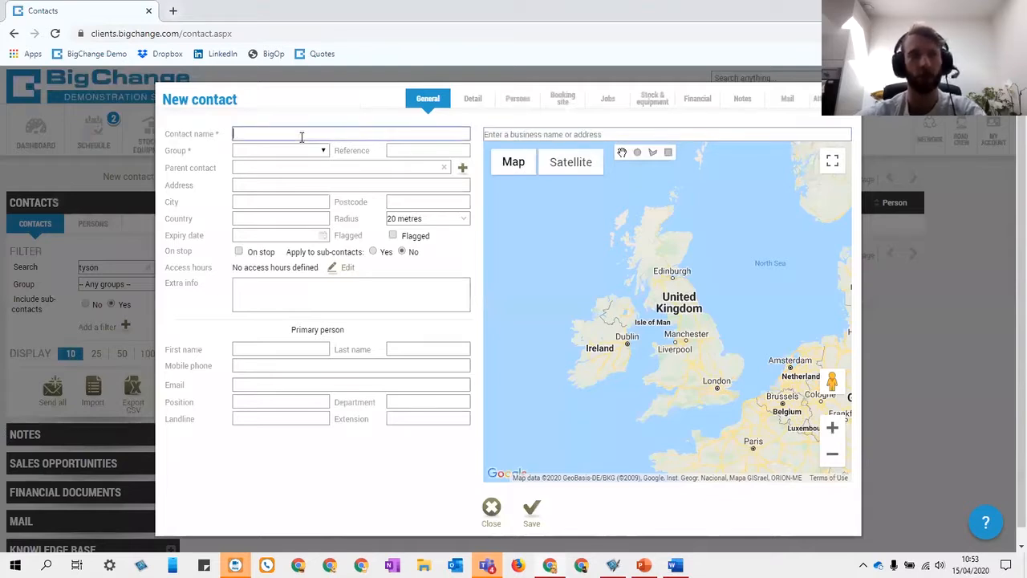
left_click(273, 151)
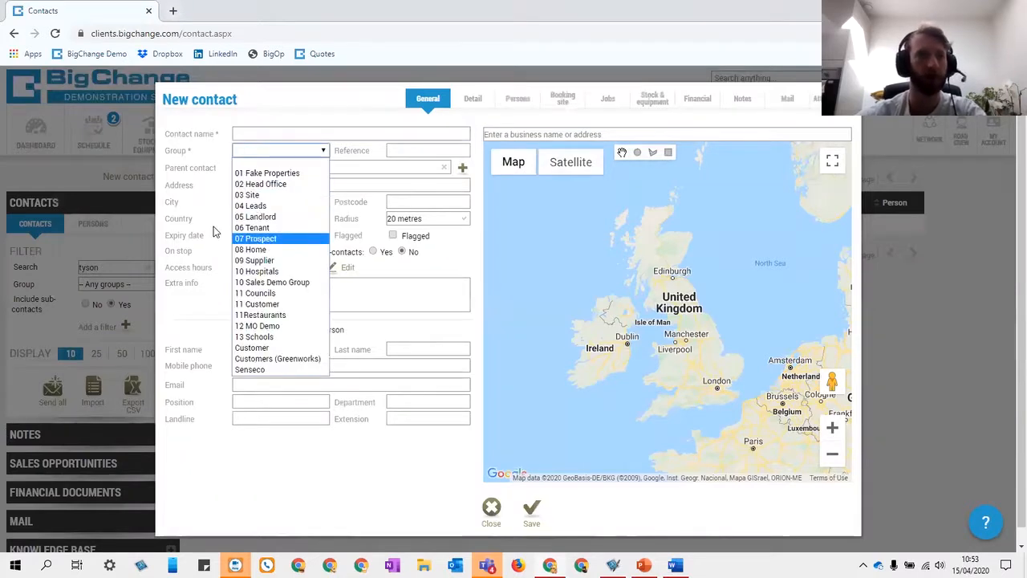
left_click(215, 233)
left_click(883, 323)
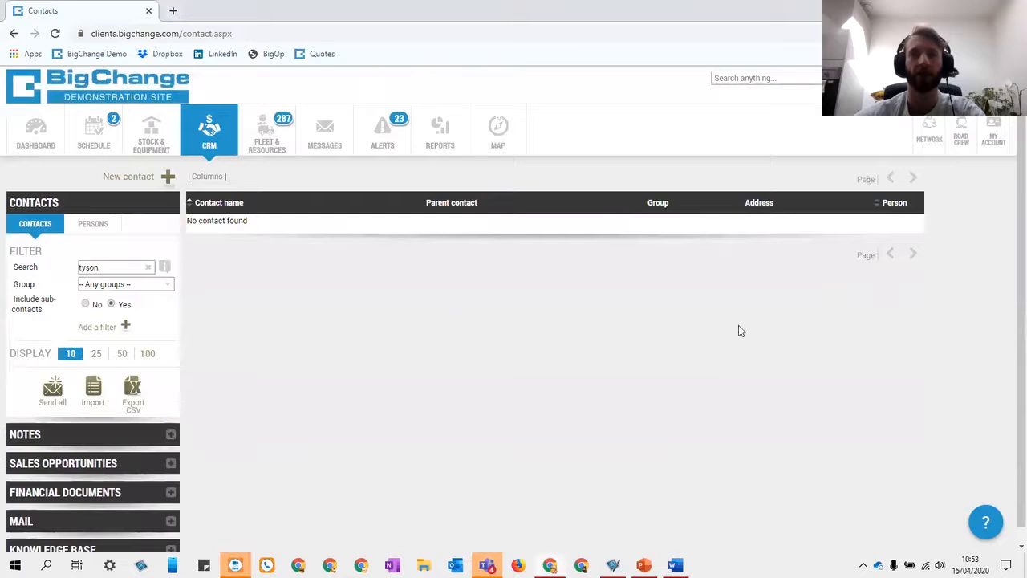
- Search the account's job types for "session" and open the Rates Live Session job type for editing
left_click(999, 131)
left_click(933, 231)
left_click(48, 241)
left_click(46, 263)
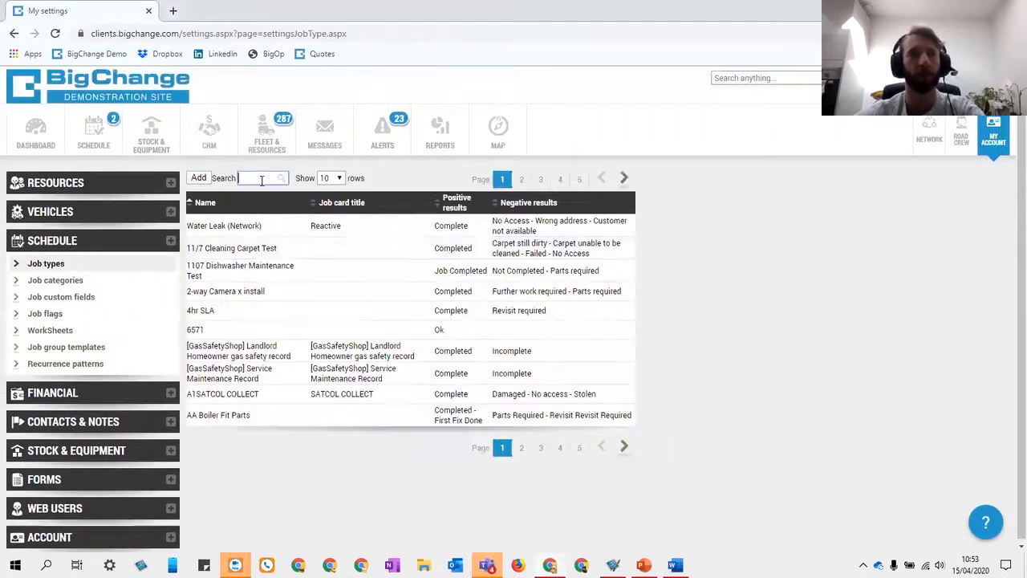
type("session")
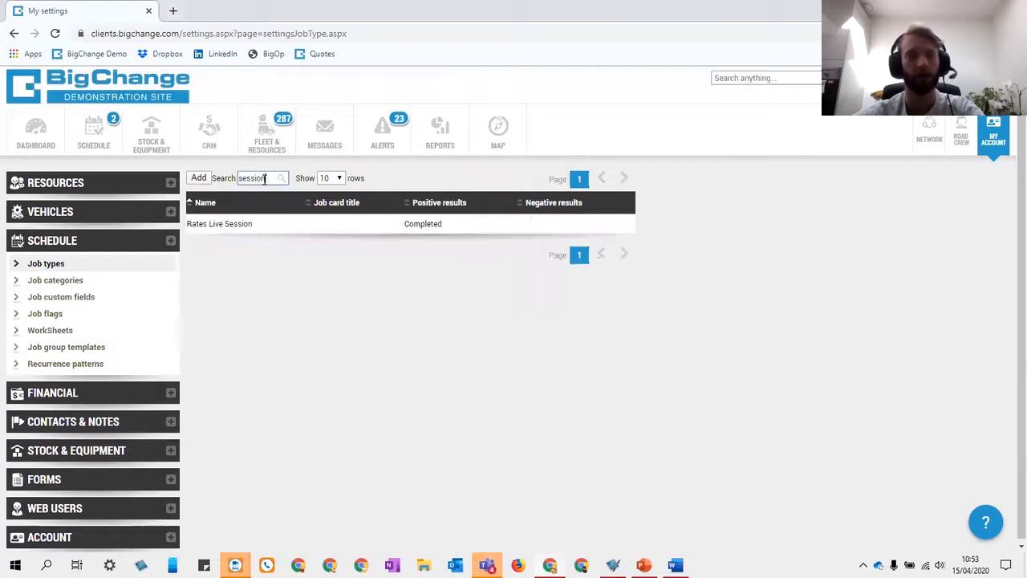
left_click(262, 223)
left_click(274, 192)
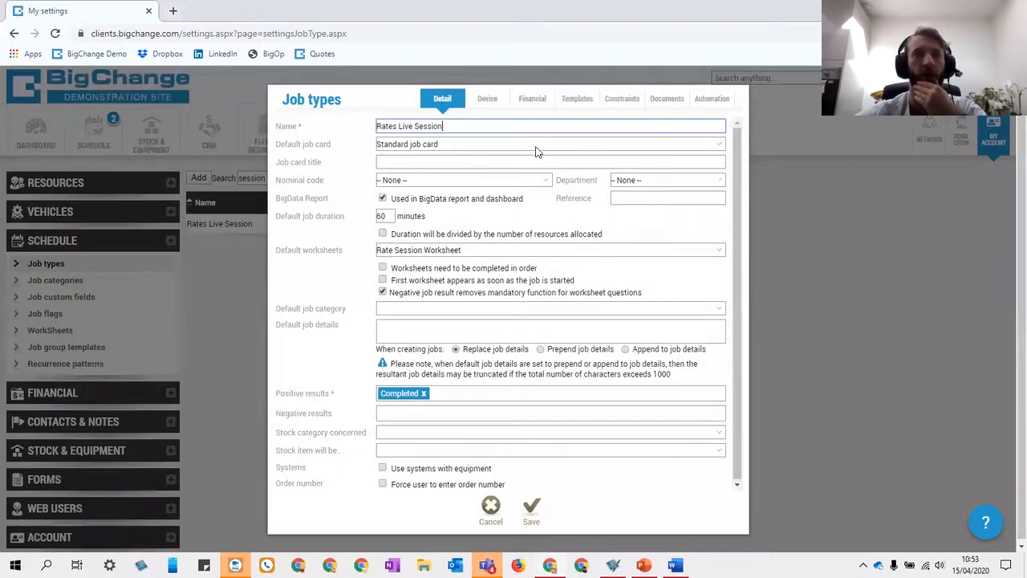
- Open the job type's 08:00 to 18:00 financial rate, review its fixed driving location contact, and set driving from fixed location to No
left_click(532, 100)
left_click(426, 222)
left_click(420, 176)
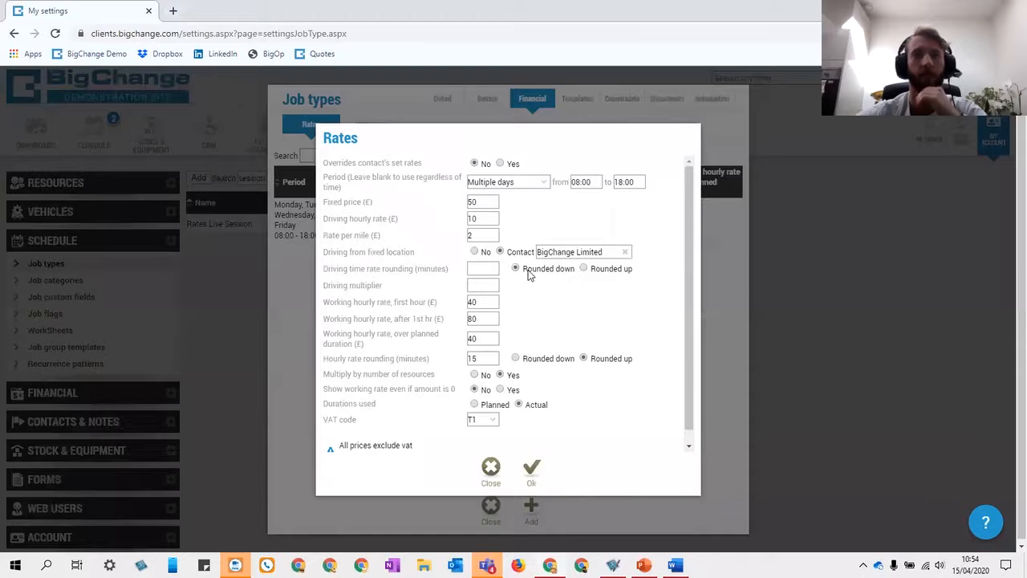
left_click(602, 251)
left_click_drag(603, 252, 538, 252)
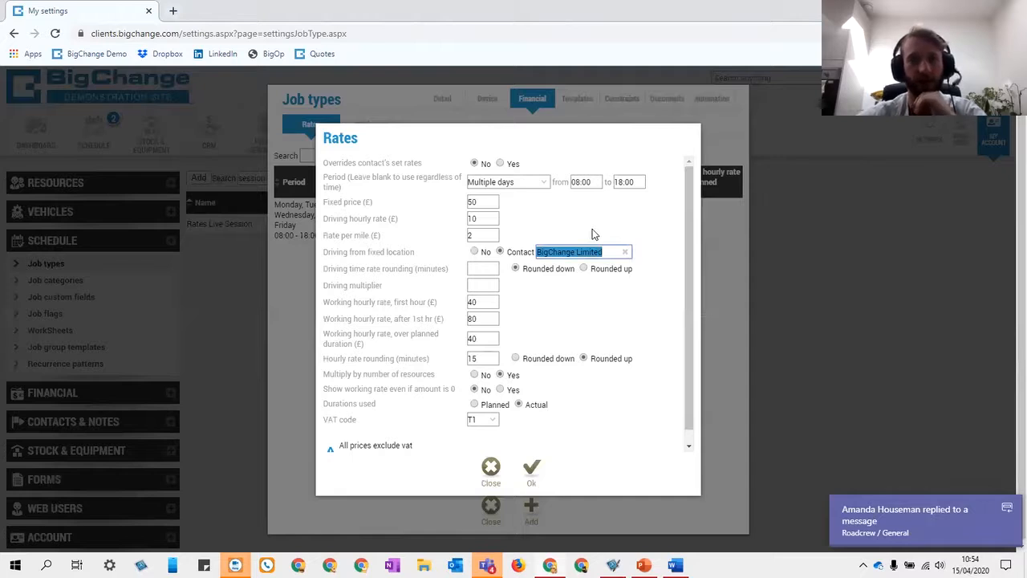
left_click(610, 249)
left_click_drag(617, 249, 537, 252)
left_click(565, 234)
left_click_drag(613, 248, 518, 249)
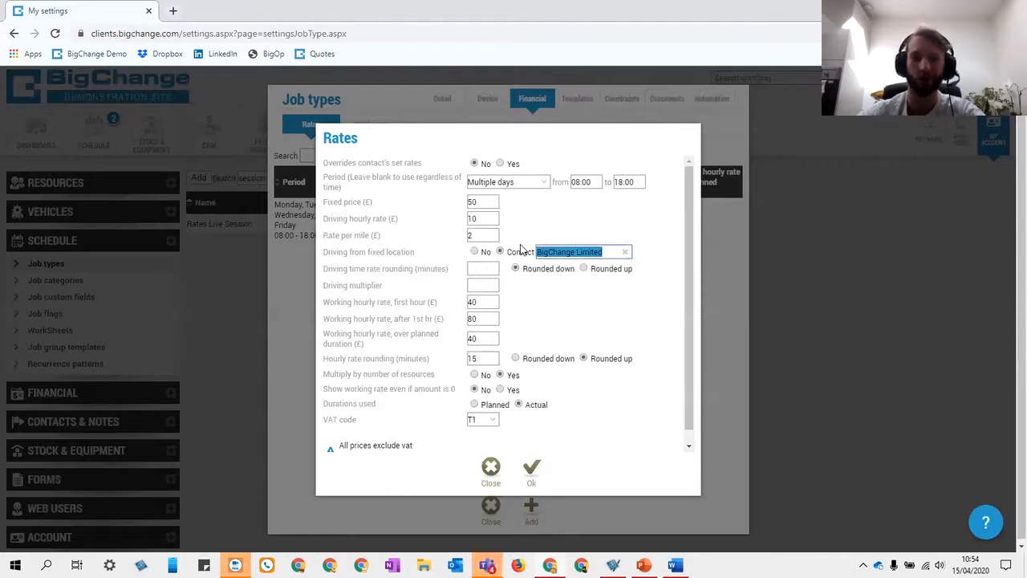
left_click(475, 252)
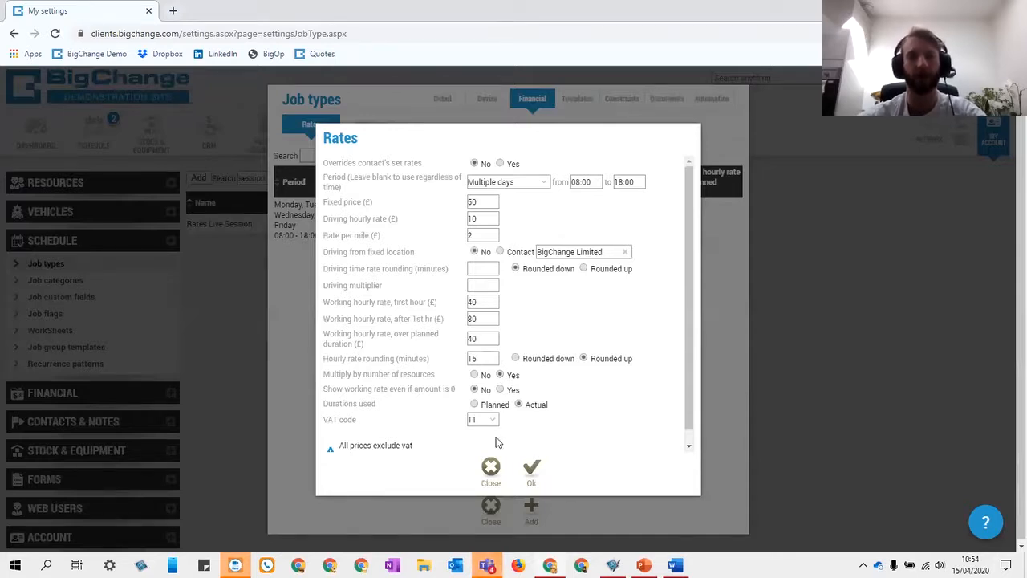
- Close the job type without saving, search the account's resources for "ty", and open the resource whose group matches their name for editing
left_click(486, 472)
left_click(491, 500)
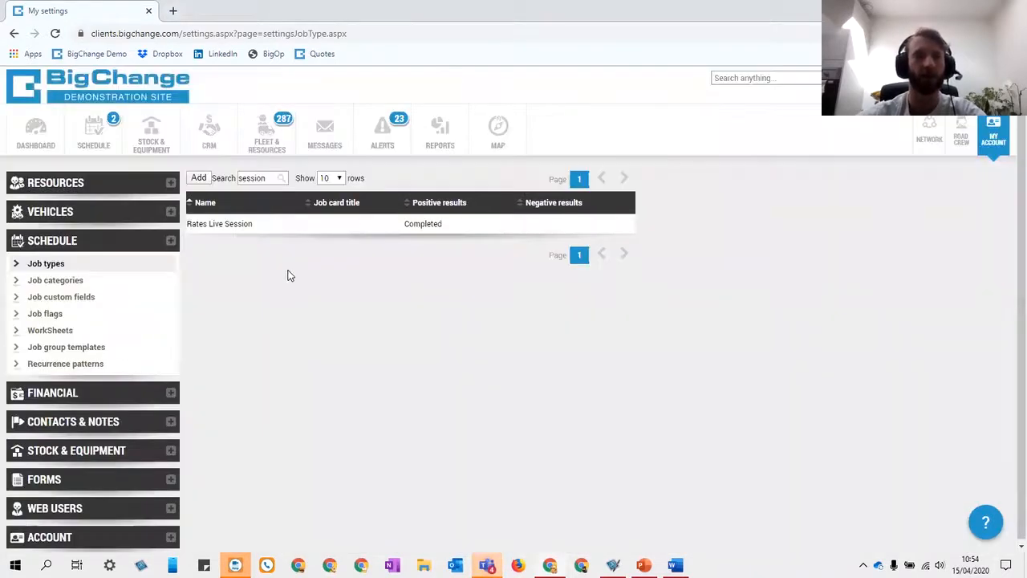
left_click(56, 183)
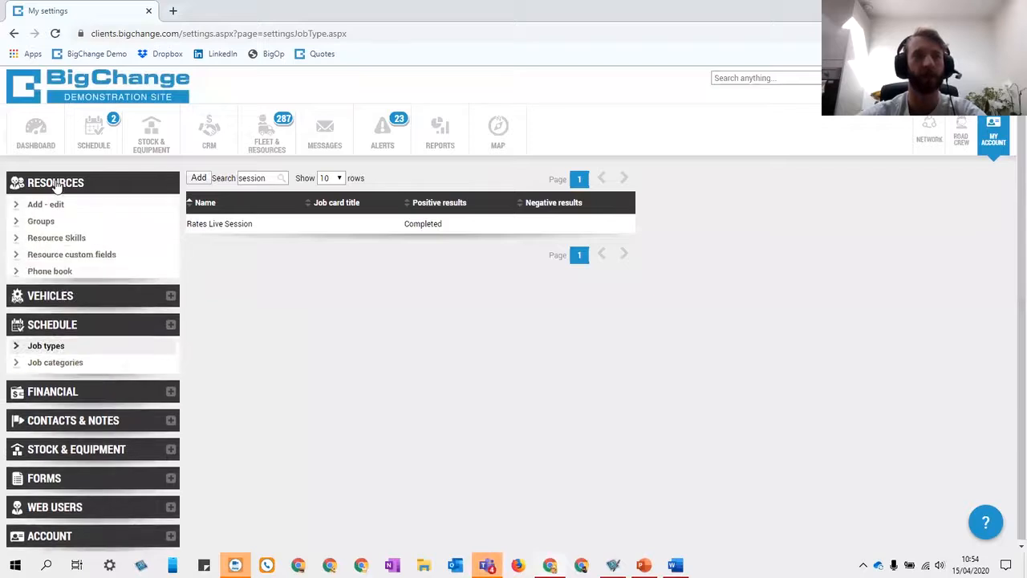
left_click(56, 208)
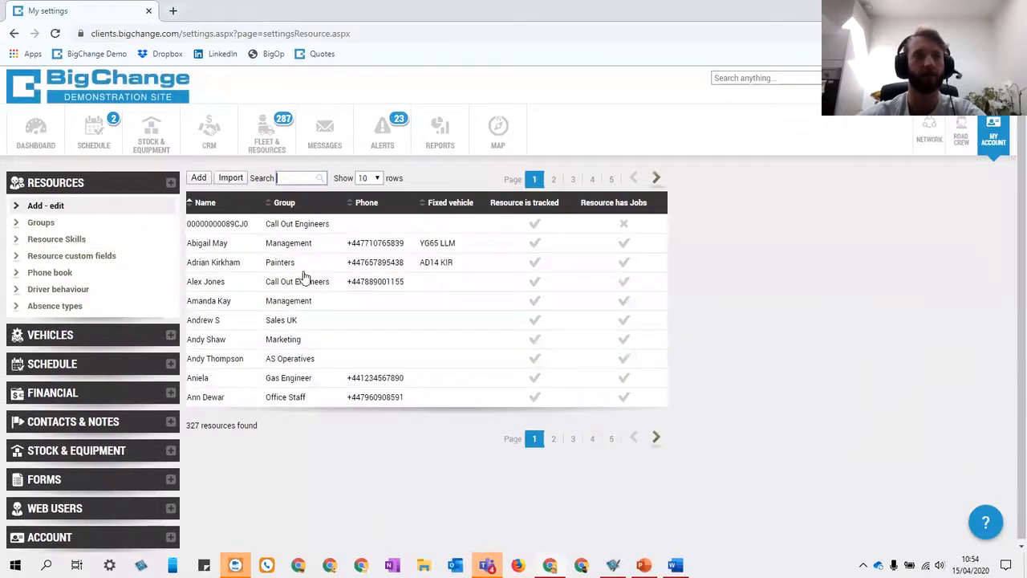
left_click(302, 178)
type("ty")
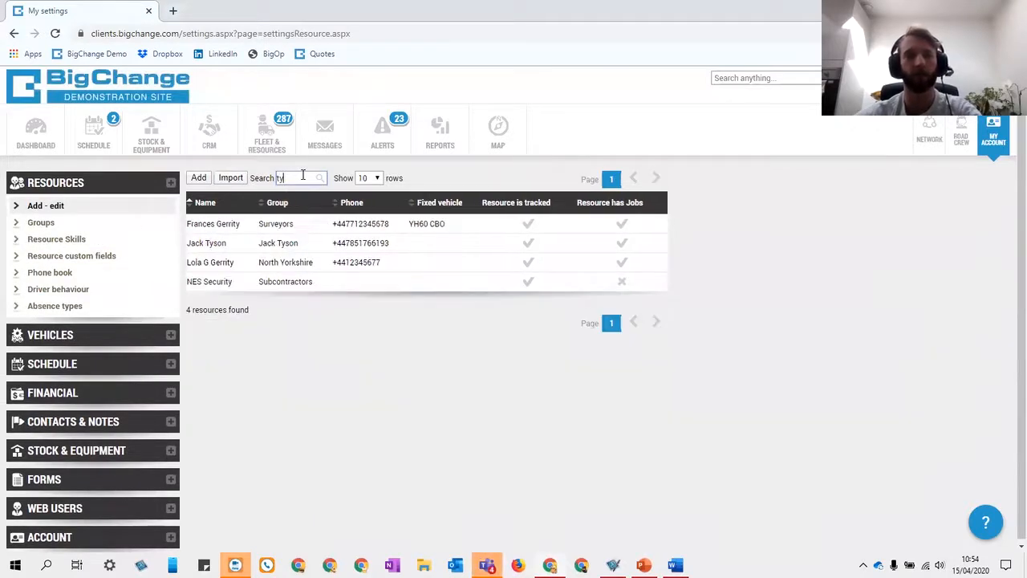
left_click(264, 245)
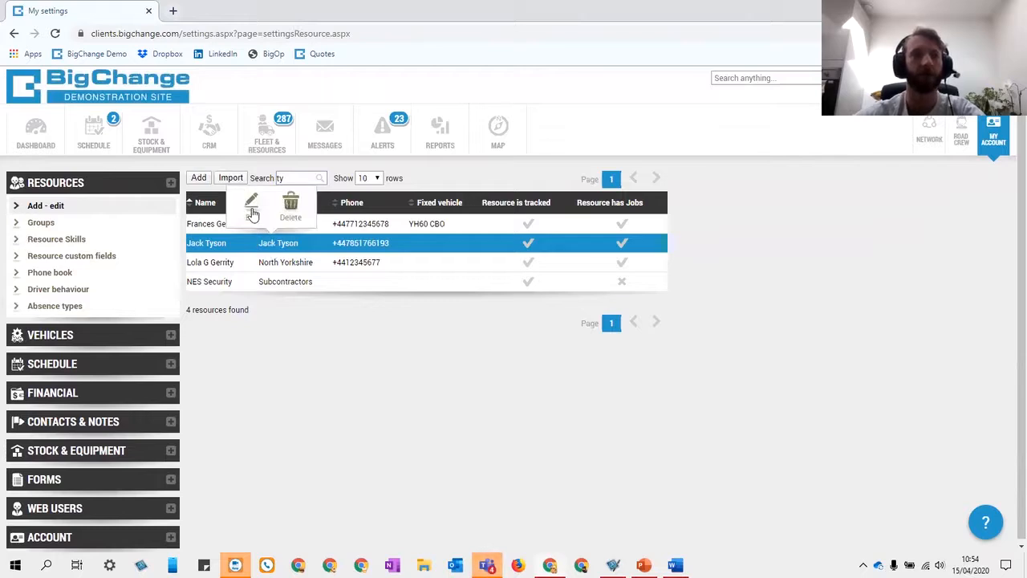
left_click(252, 210)
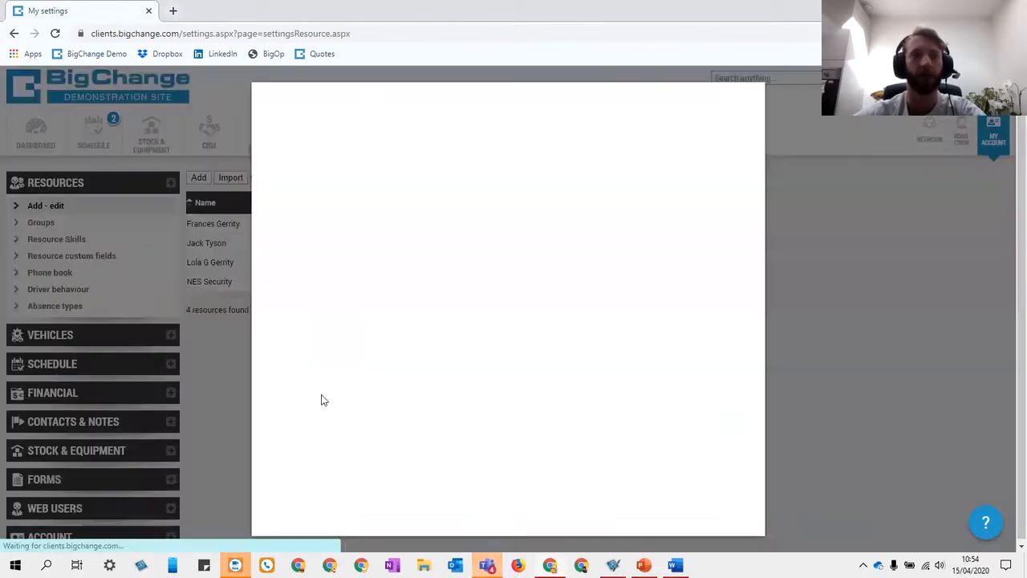
- Review the start location of the resource's Monday working hours, and close the resource without saving
left_click(368, 377)
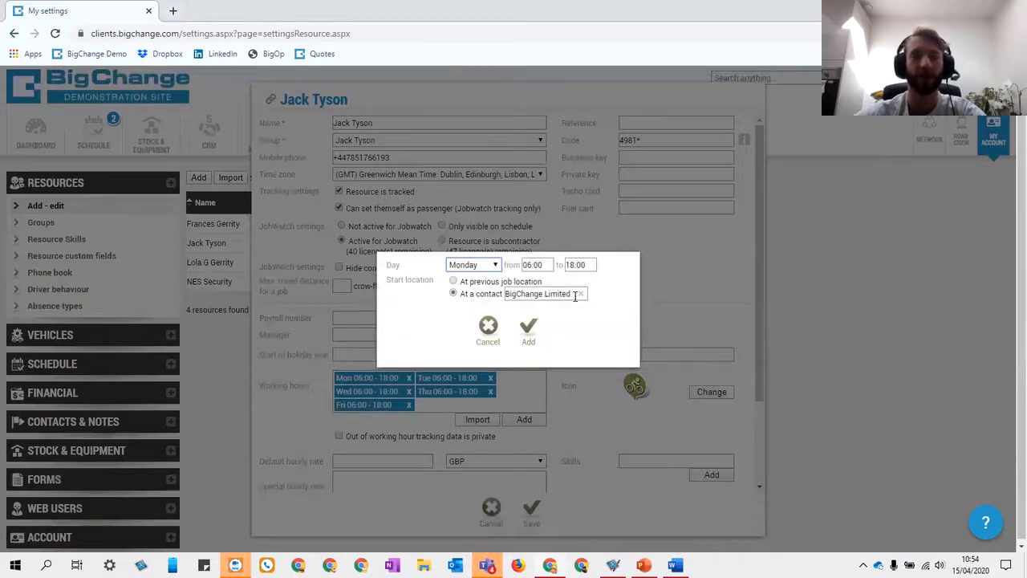
left_click_drag(575, 295, 476, 294)
left_click(456, 321)
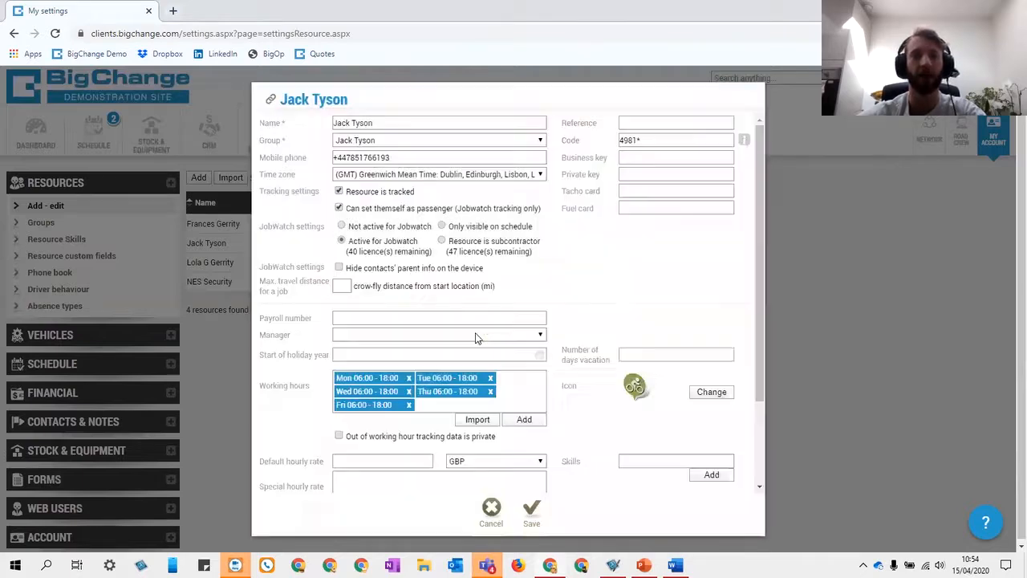
left_click(478, 336)
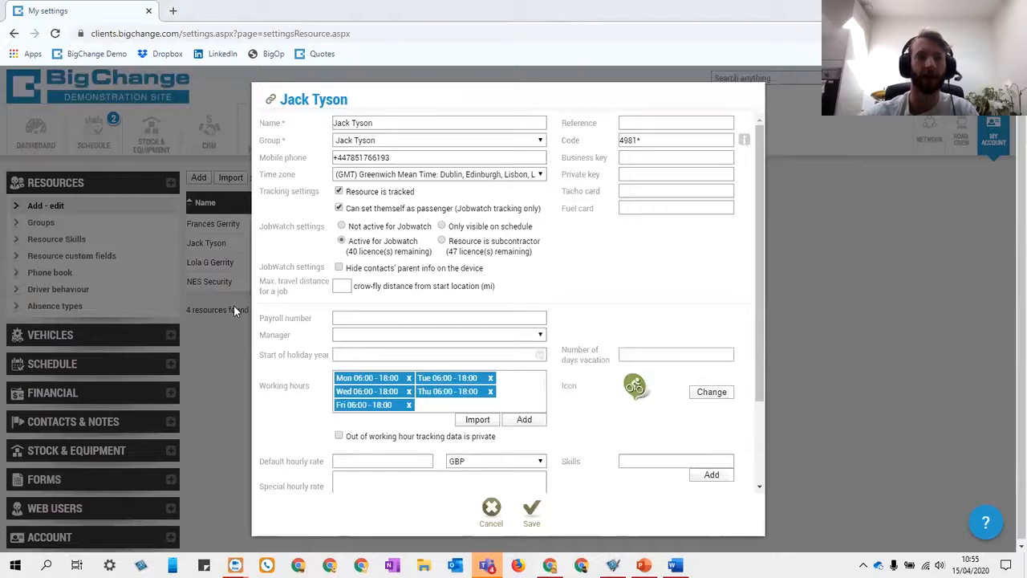
left_click(225, 325)
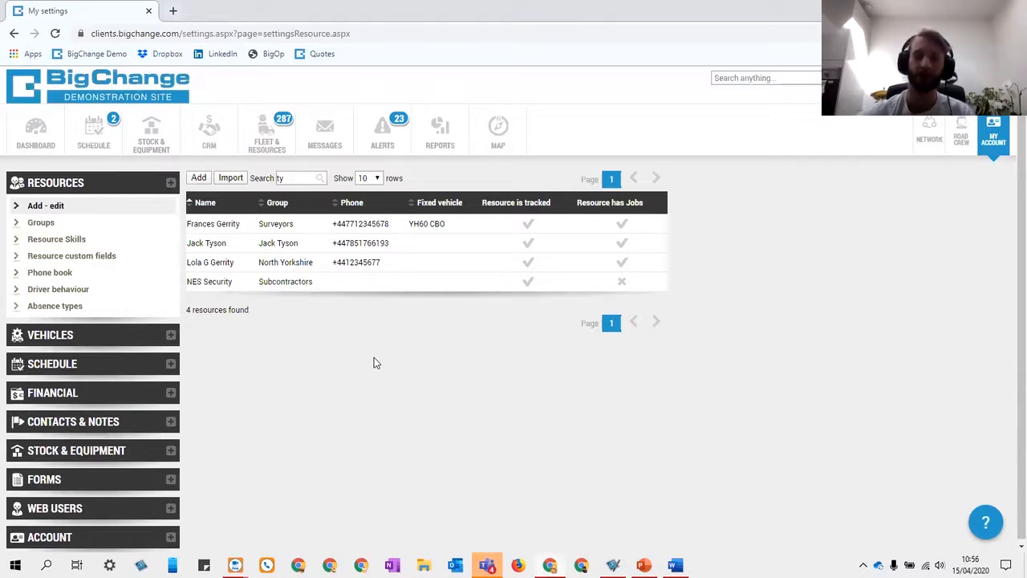
- Search the schedule's job types for "session" and open Rates Live Session for editing
left_click(69, 363)
left_click(47, 267)
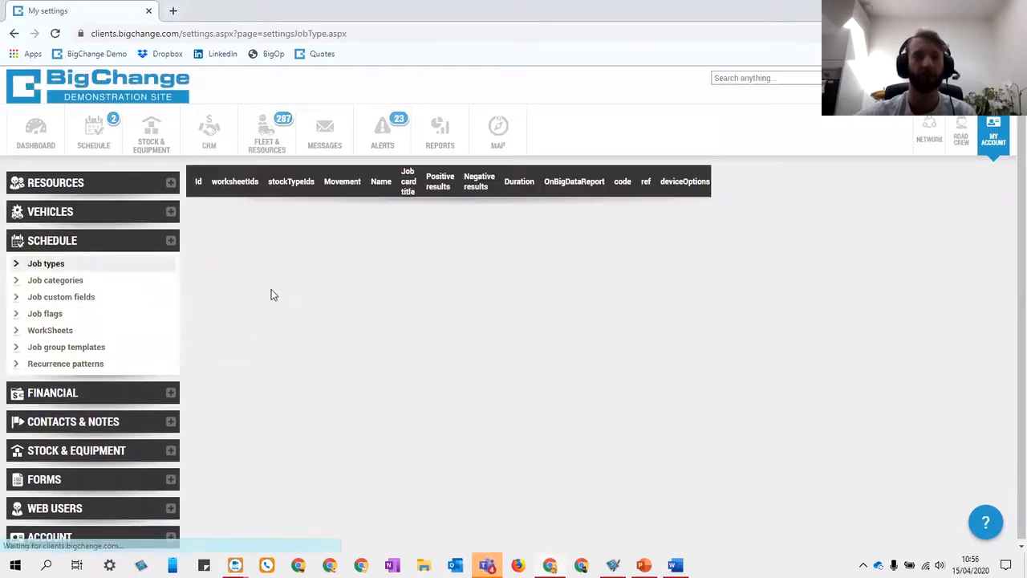
type("session")
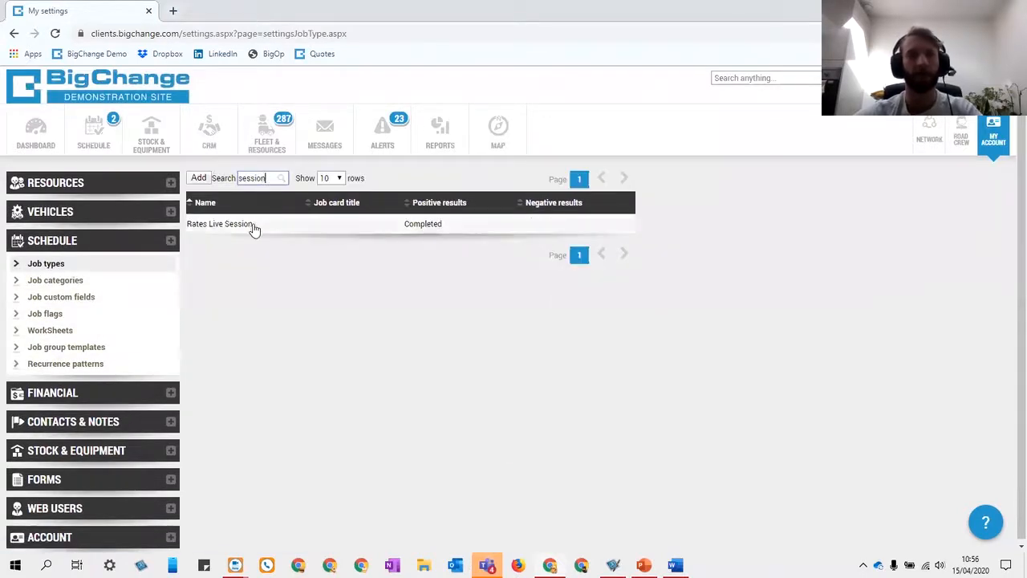
left_click(252, 225)
left_click(273, 200)
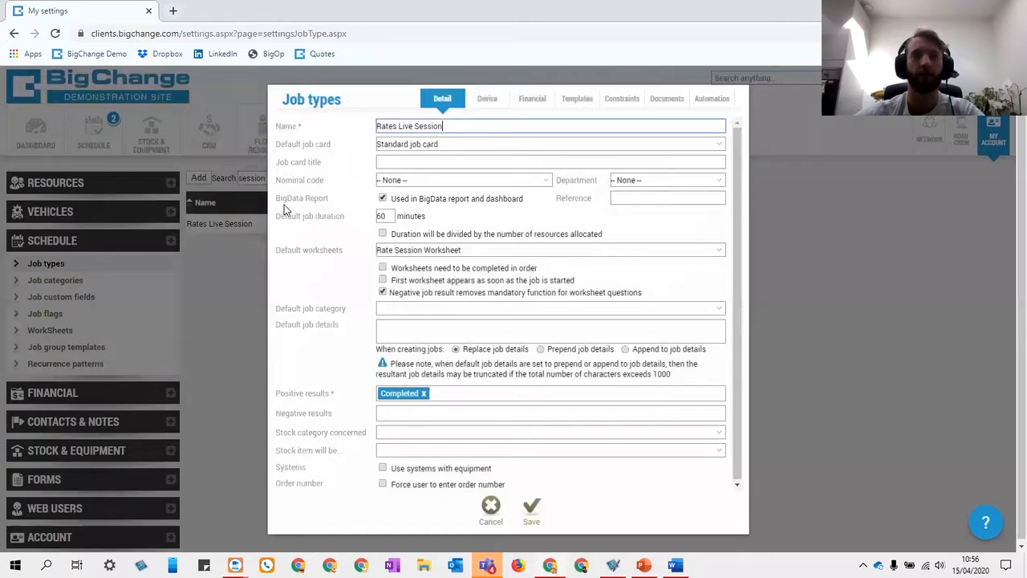
- Try removing the job type keyword from the financial description template, and close the job type without saving
left_click(382, 197)
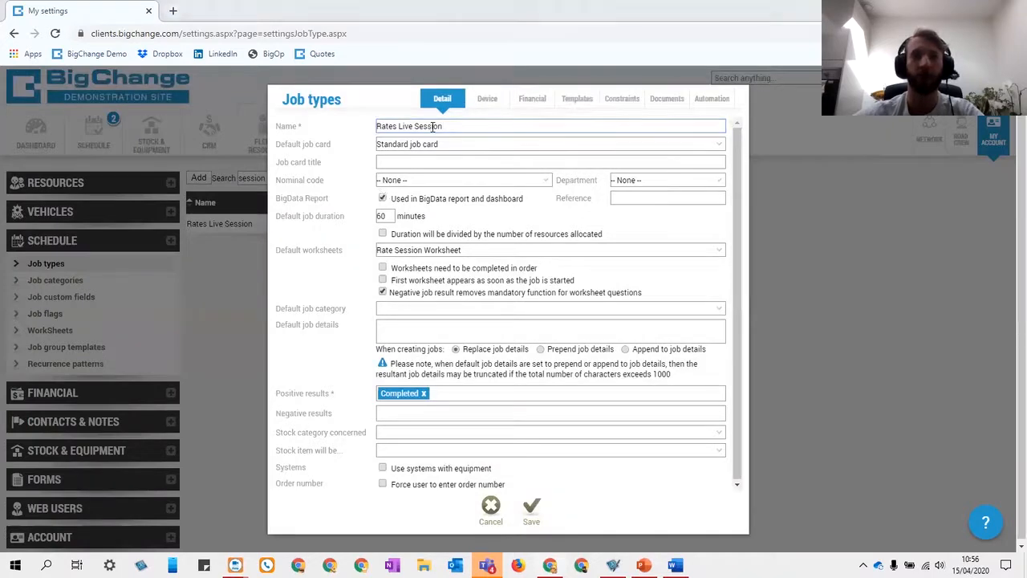
left_click(577, 100)
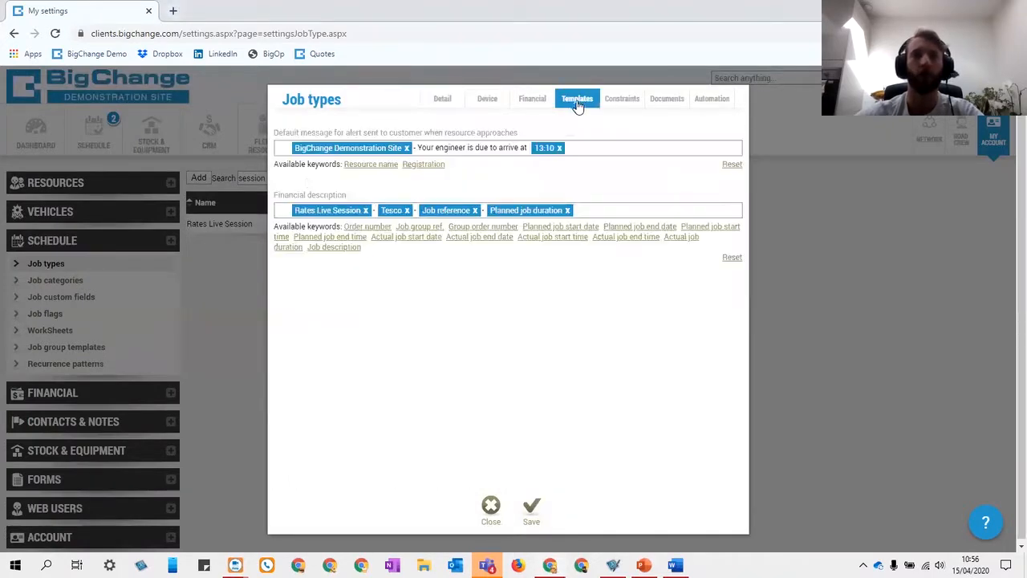
left_click(365, 210)
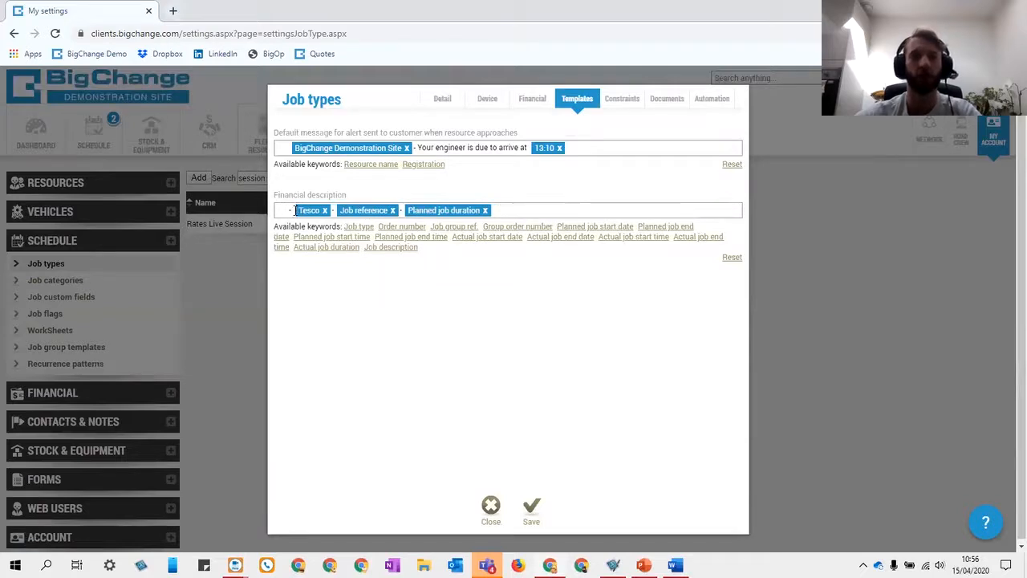
left_click(296, 210)
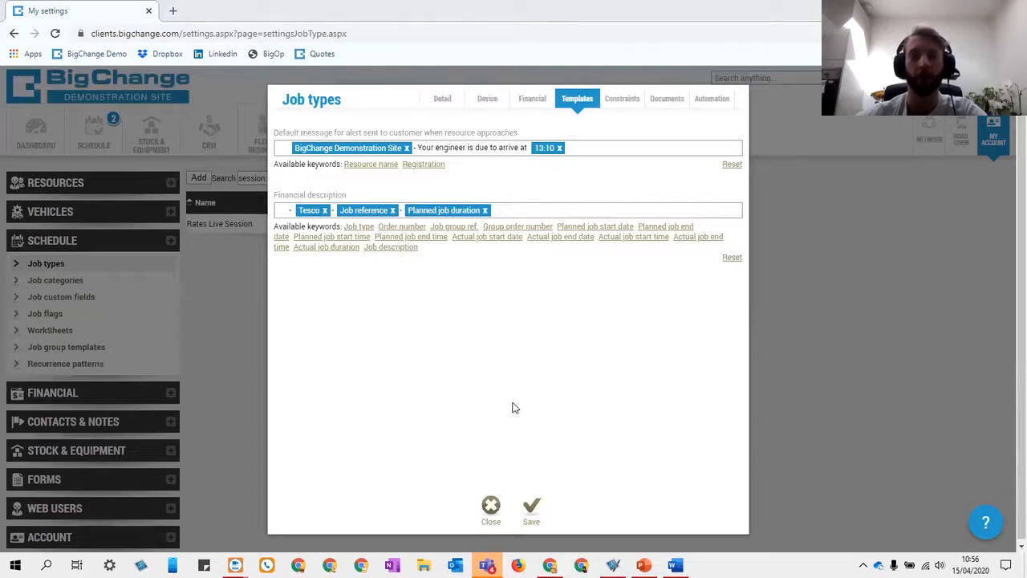
left_click(490, 504)
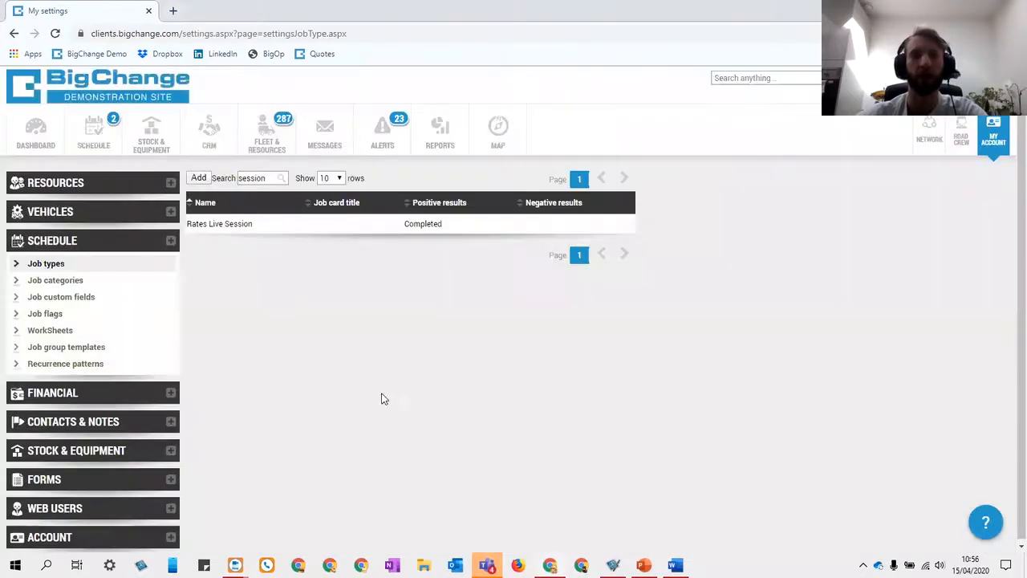
- Search the account's resources for "ty" and open the resource whose group matches their name for editing
left_click(71, 184)
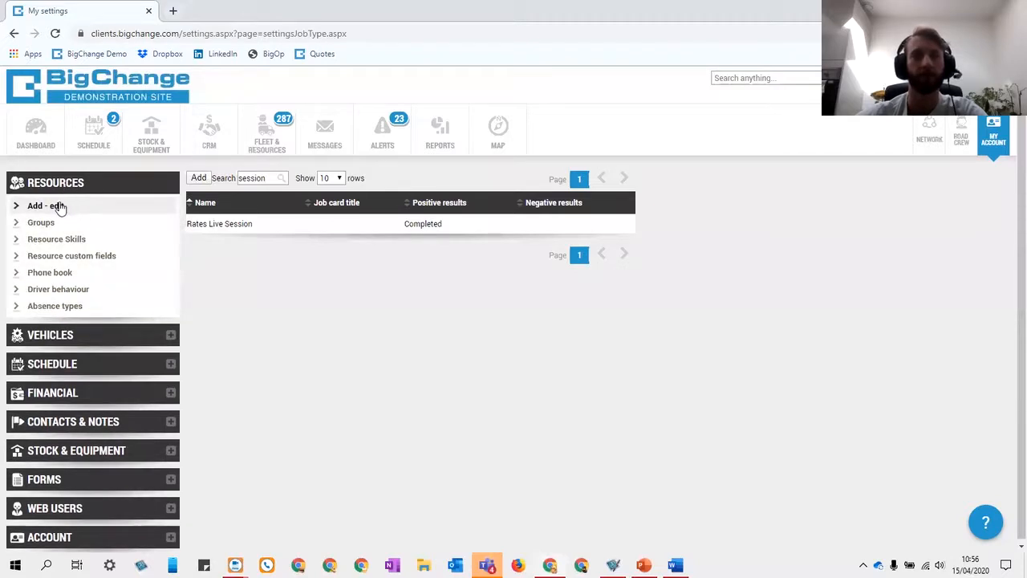
left_click(61, 208)
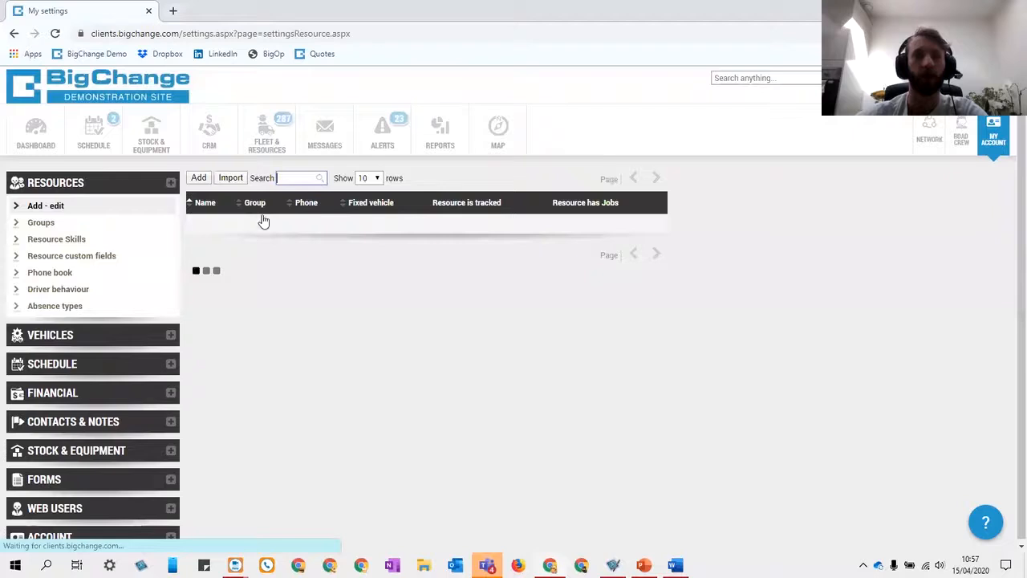
left_click(287, 180)
type("ty")
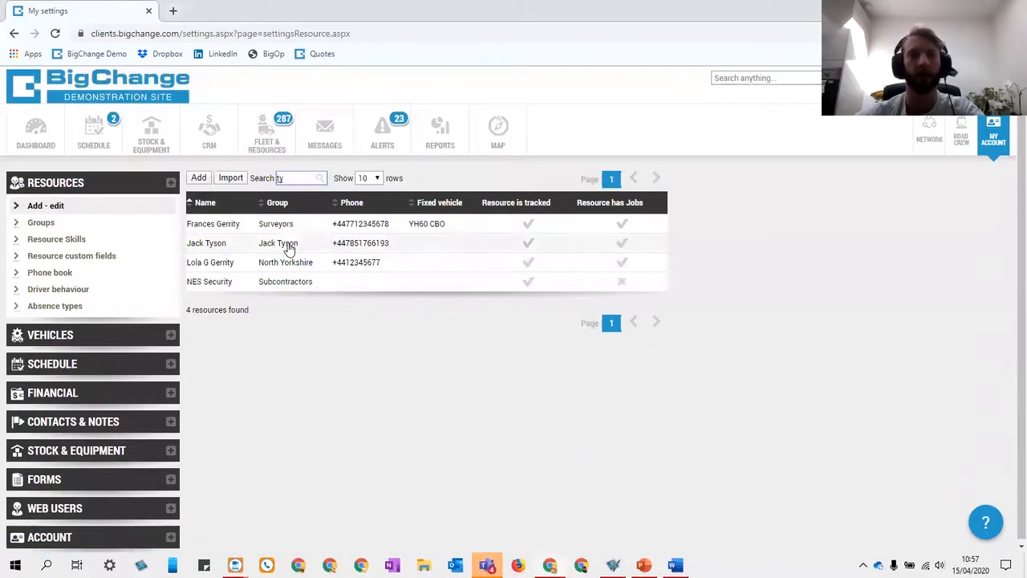
left_click(286, 246)
left_click(275, 212)
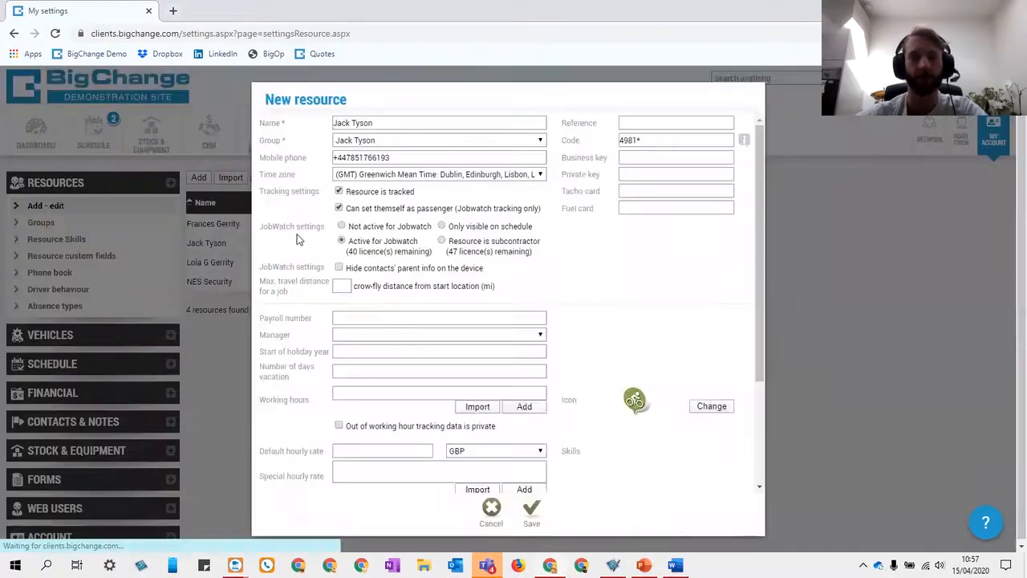
- Set the resource's default hourly rate to 10 GBP and save the resource
left_click(357, 460)
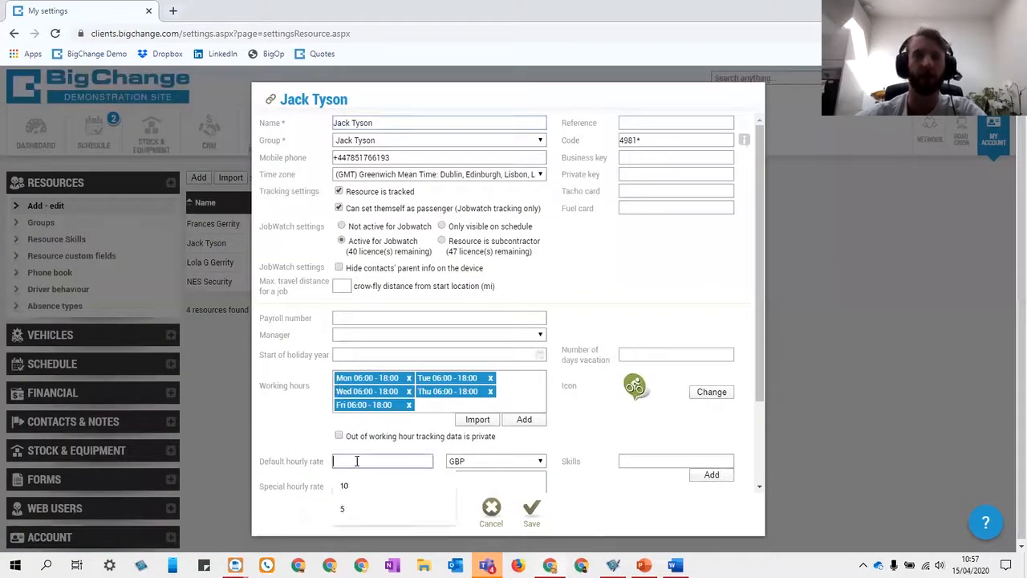
key("Down")
key("Return")
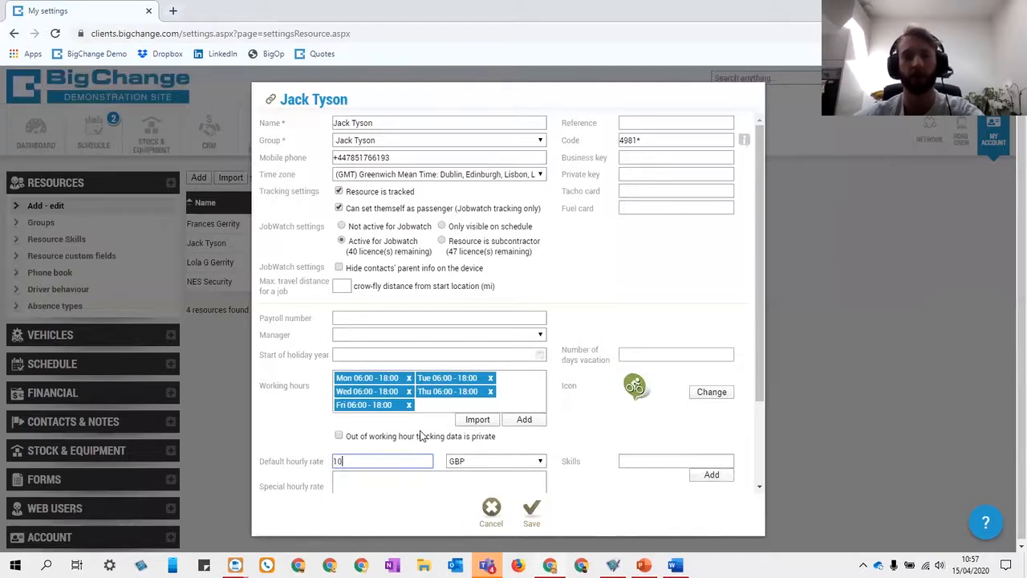
scroll(419, 418, "down", 1)
left_click(317, 377)
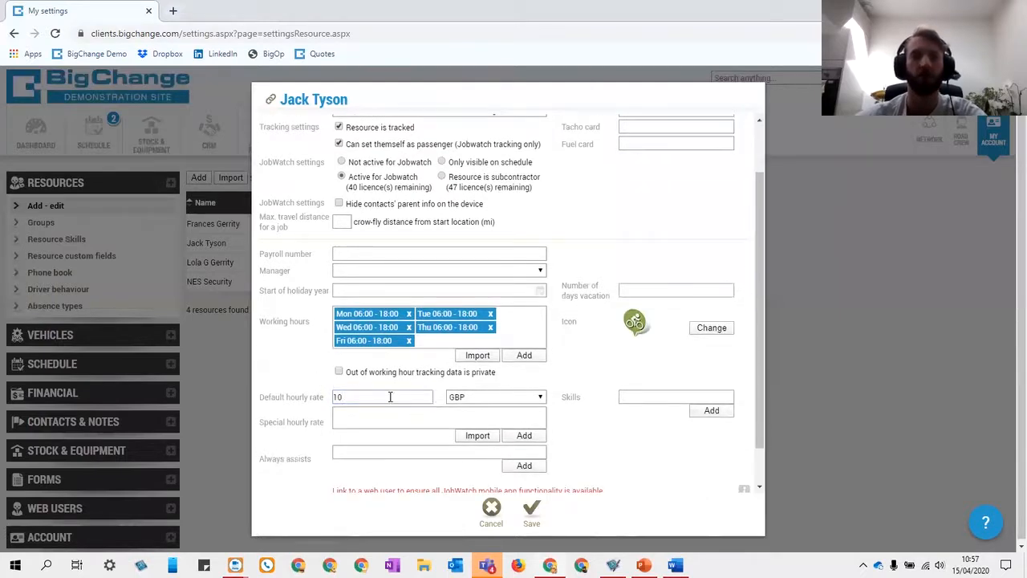
left_click(531, 511)
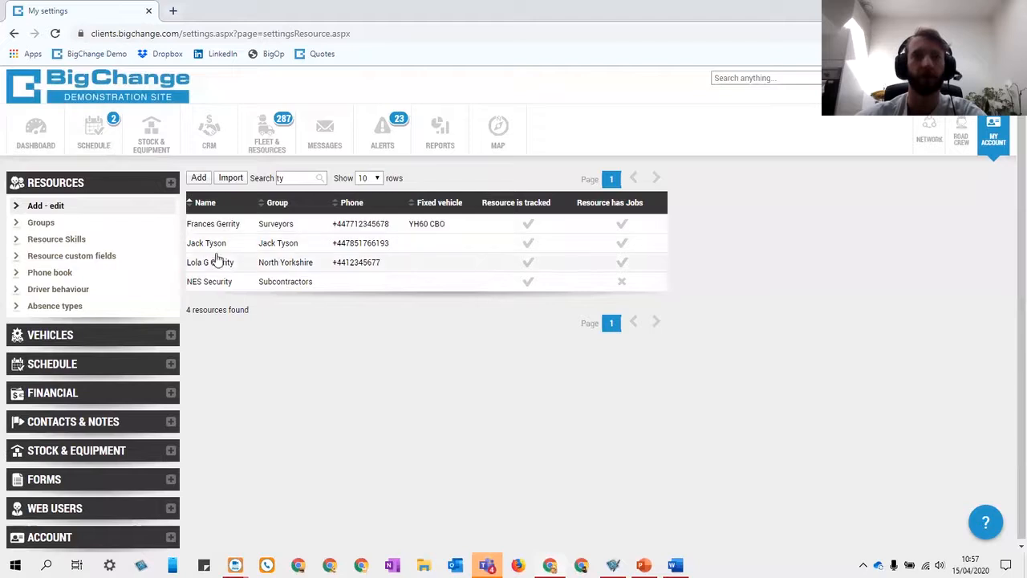
- Open the resource's completed 13:00 job from the schedule and recalculate its invoice items
left_click(96, 149)
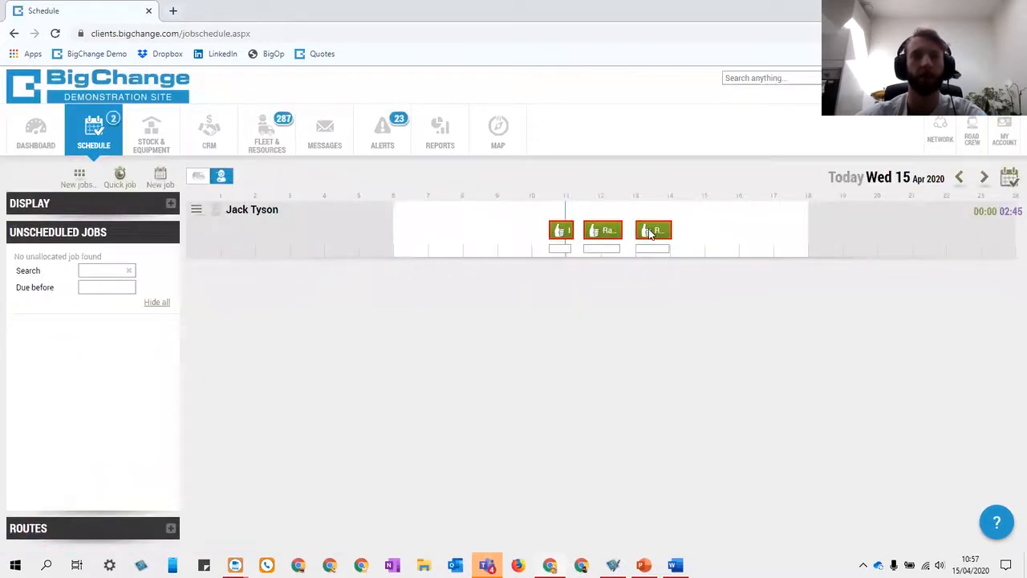
mouse_move(649, 230)
left_click(679, 211)
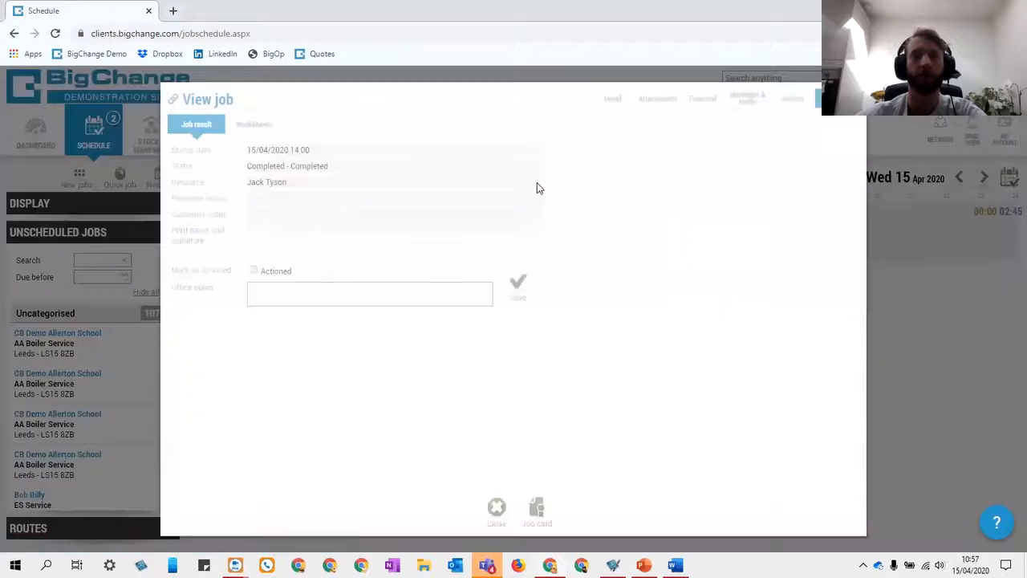
left_click(703, 99)
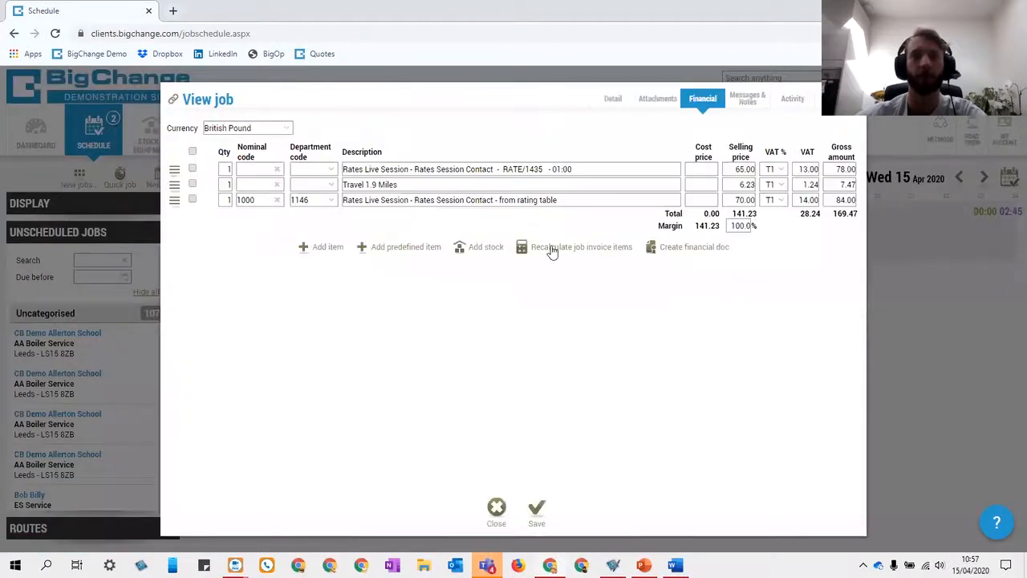
left_click(551, 249)
left_click(584, 328)
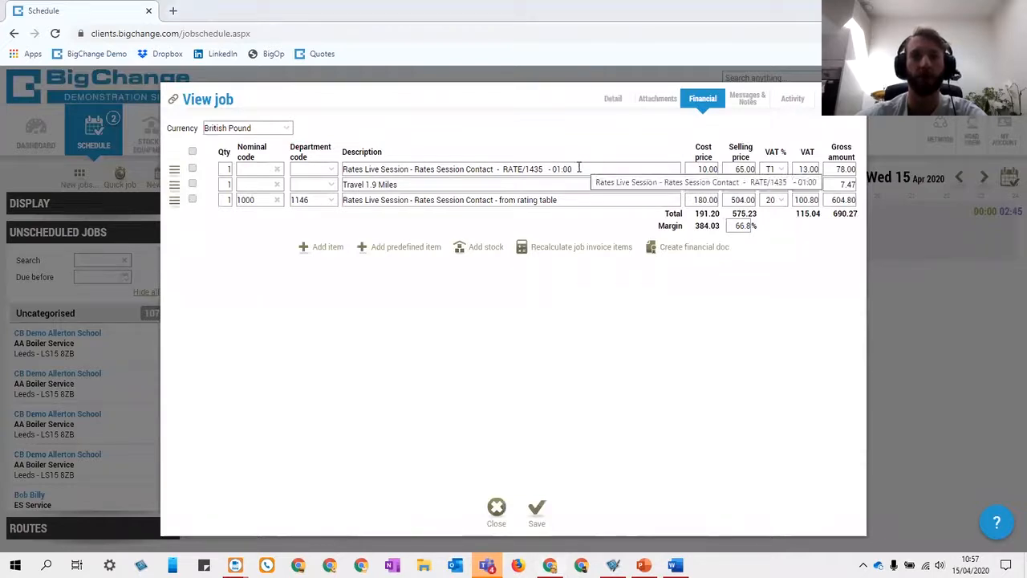
- Examine the cost prices of the job's Rates Live Session line and its travel line
double_click(707, 169)
left_click(706, 167)
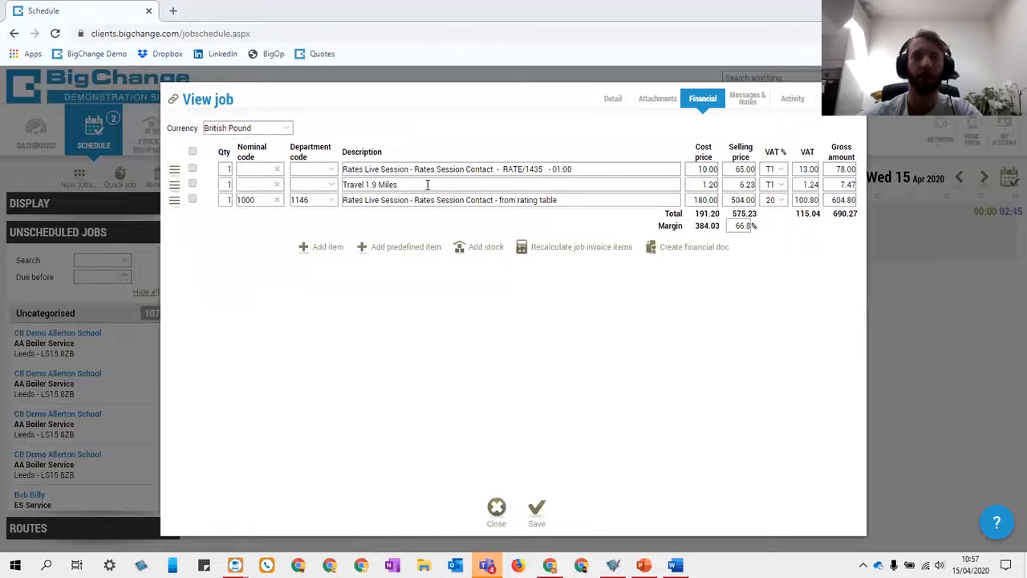
left_click(700, 184)
left_click(702, 185)
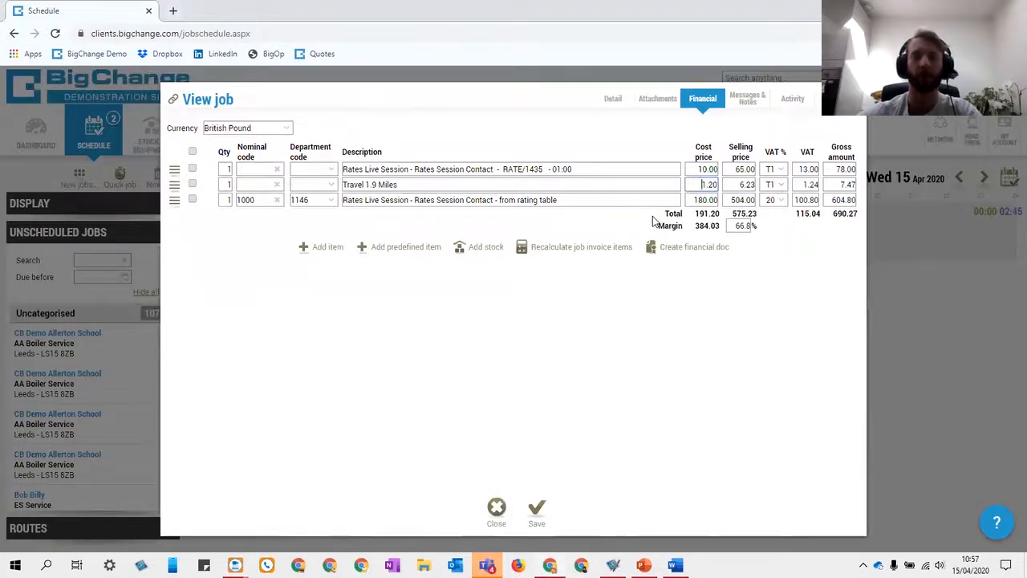
left_click(714, 185)
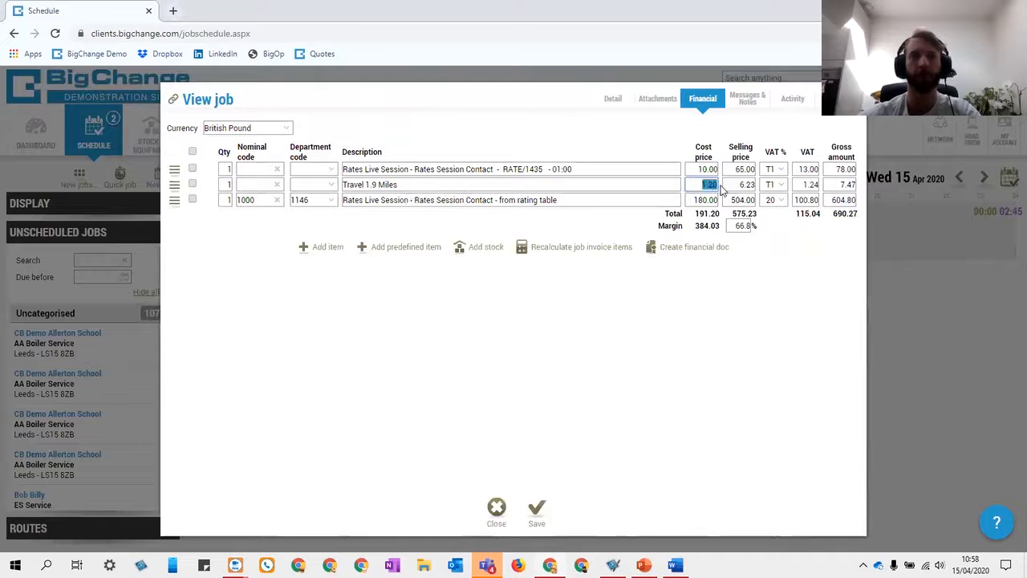
left_click(640, 224)
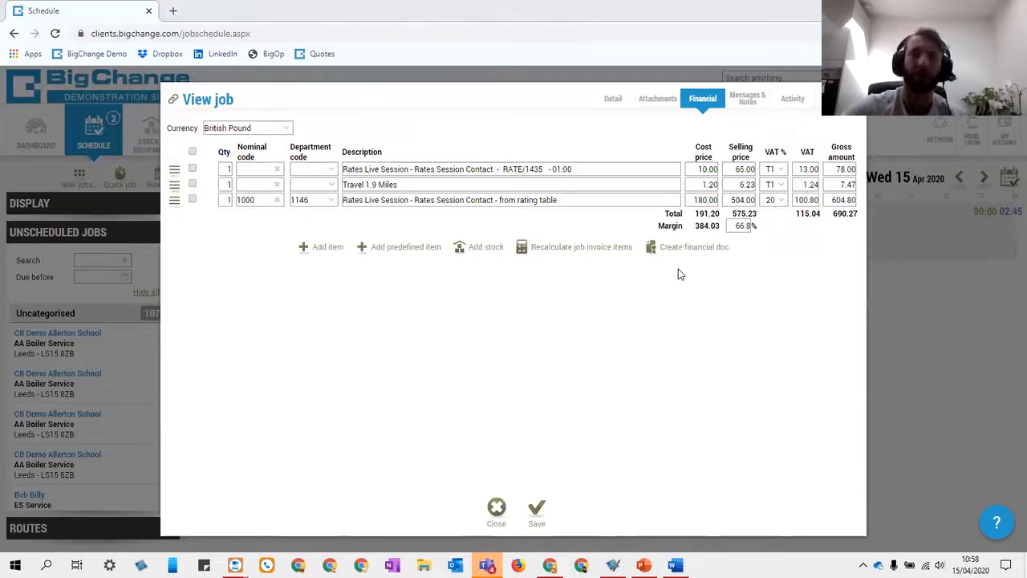
left_click(698, 170)
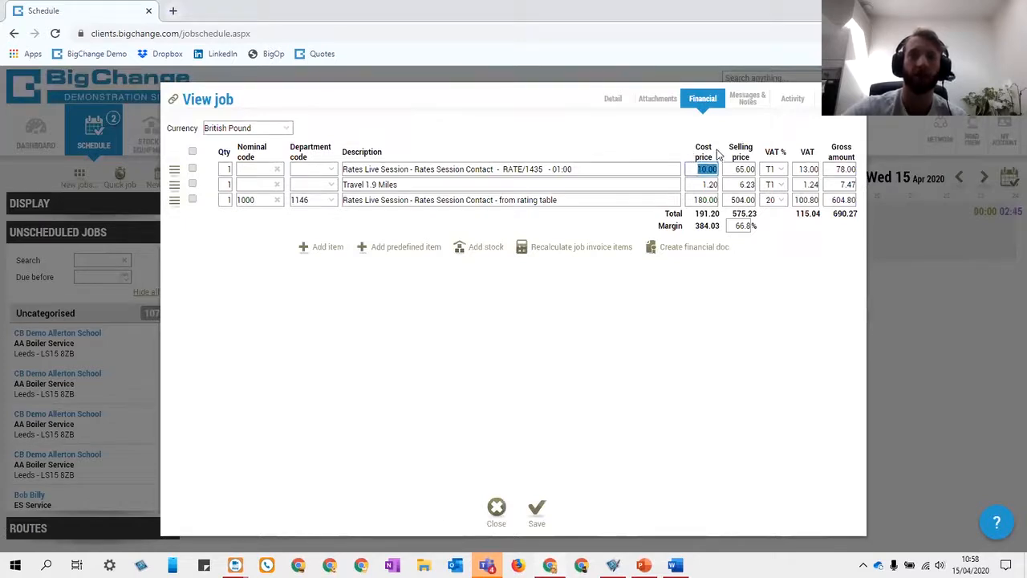
- Examine the cost price of the job's 01:00 line with reference RATE/1435
left_click(698, 169)
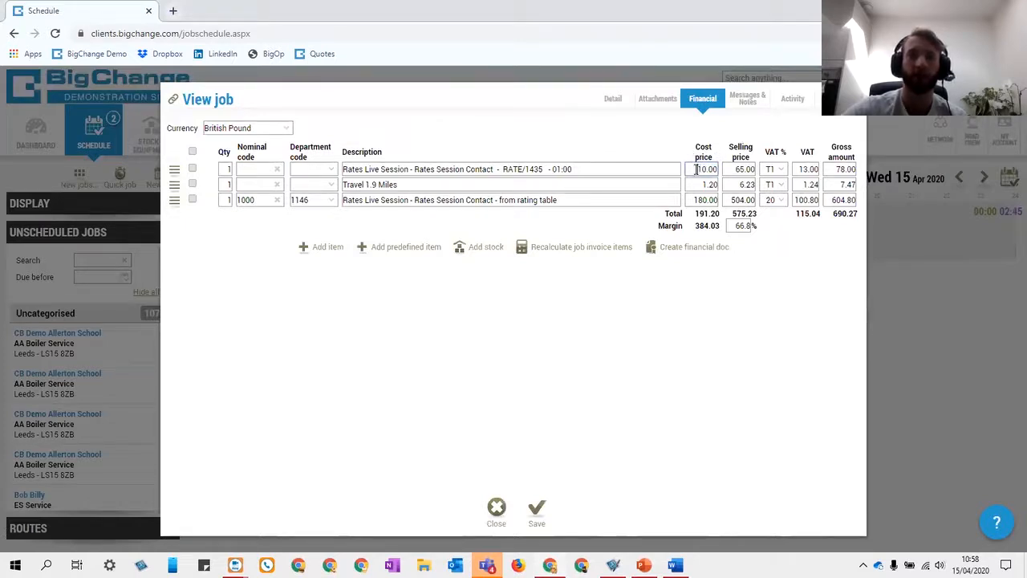
left_click_drag(697, 169, 720, 172)
left_click(700, 168)
left_click(719, 150)
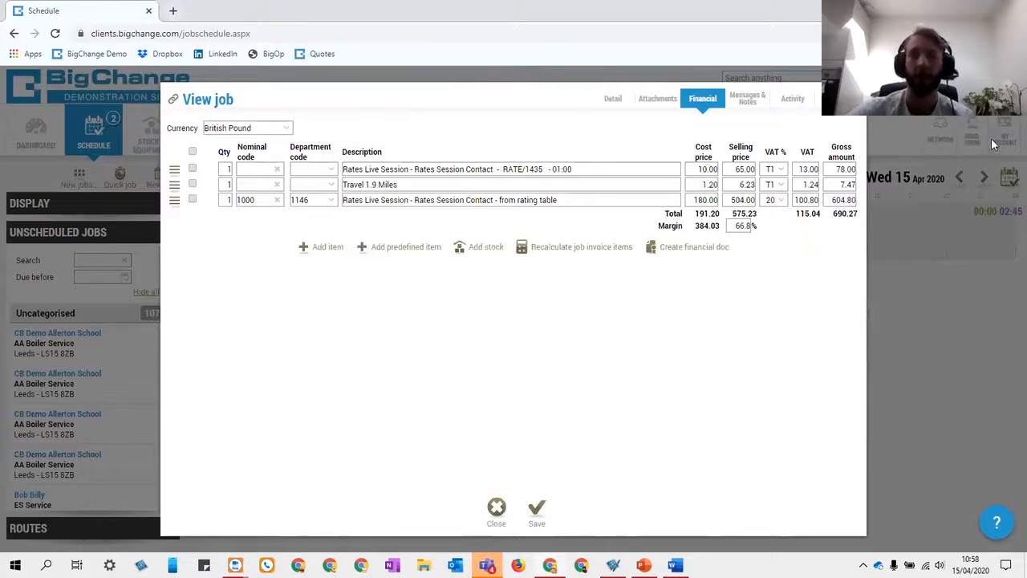
left_click(697, 173)
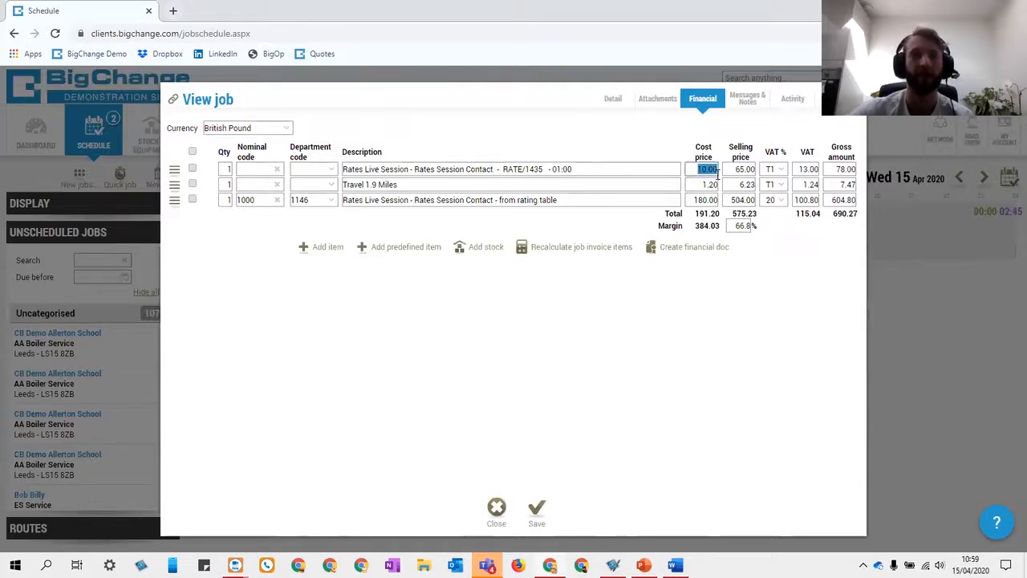
left_click(707, 149)
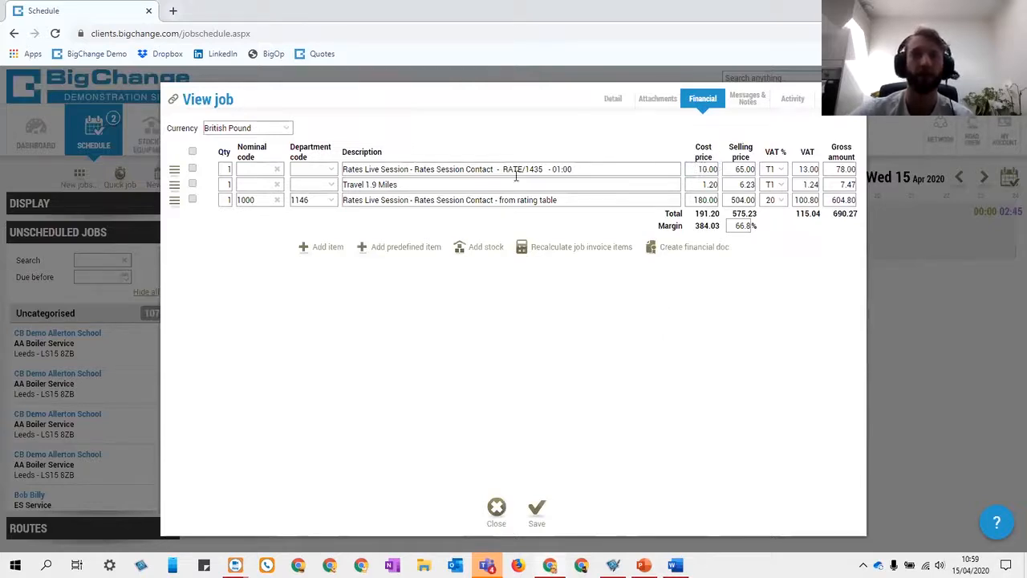
left_click(697, 170)
left_click(687, 153)
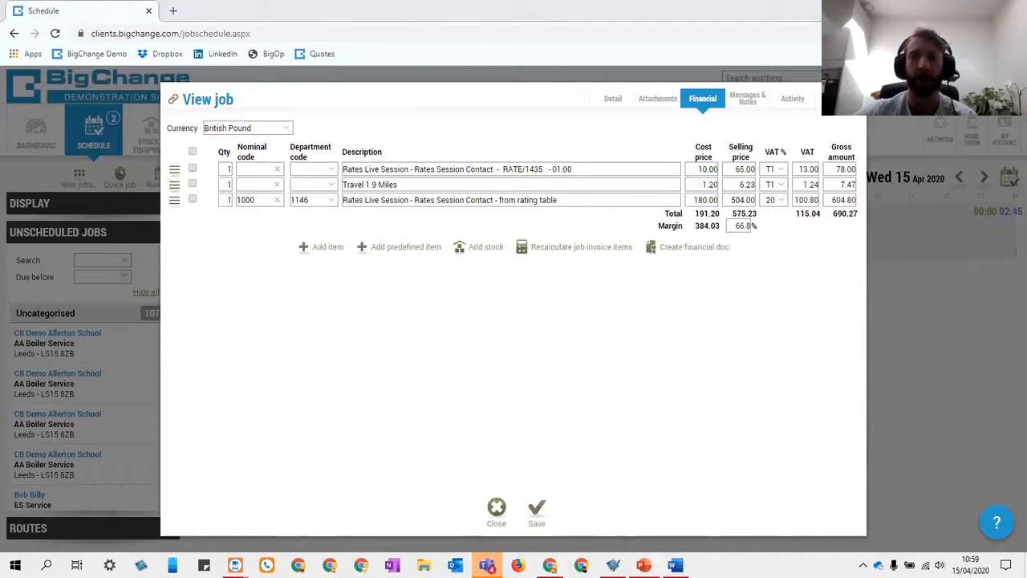
- Switch to the BigChange Live Tutorial - Rates presentation in PowerPoint, start its slide show and advance to the Q & A Time slide
left_click(644, 566)
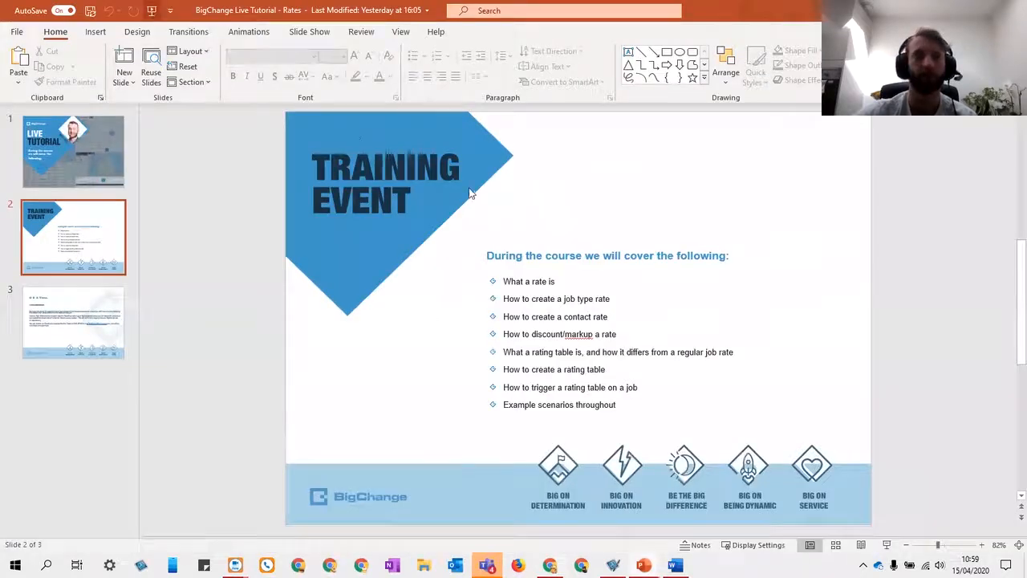
key("F5")
left_click(478, 220)
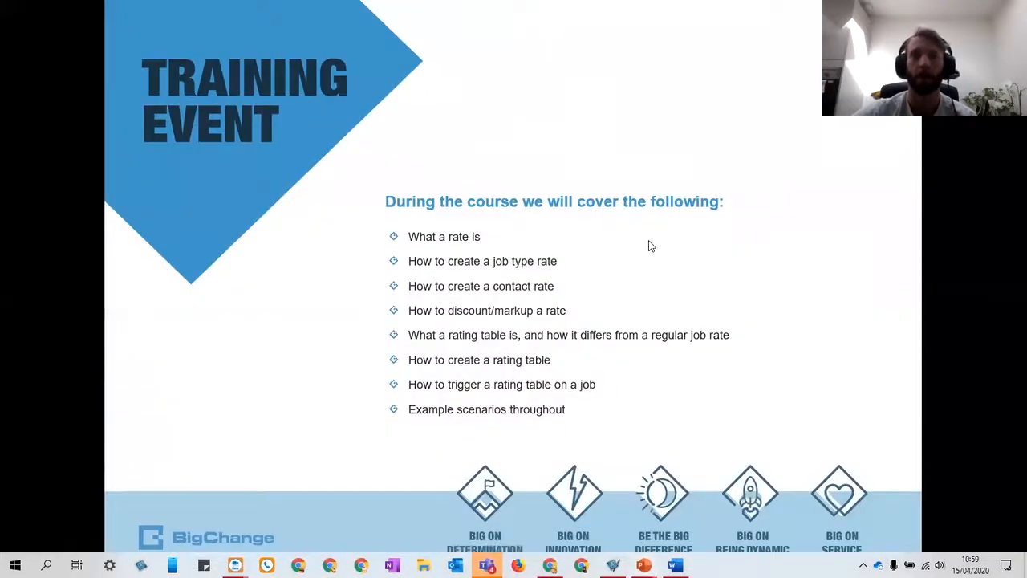
left_click(634, 285)
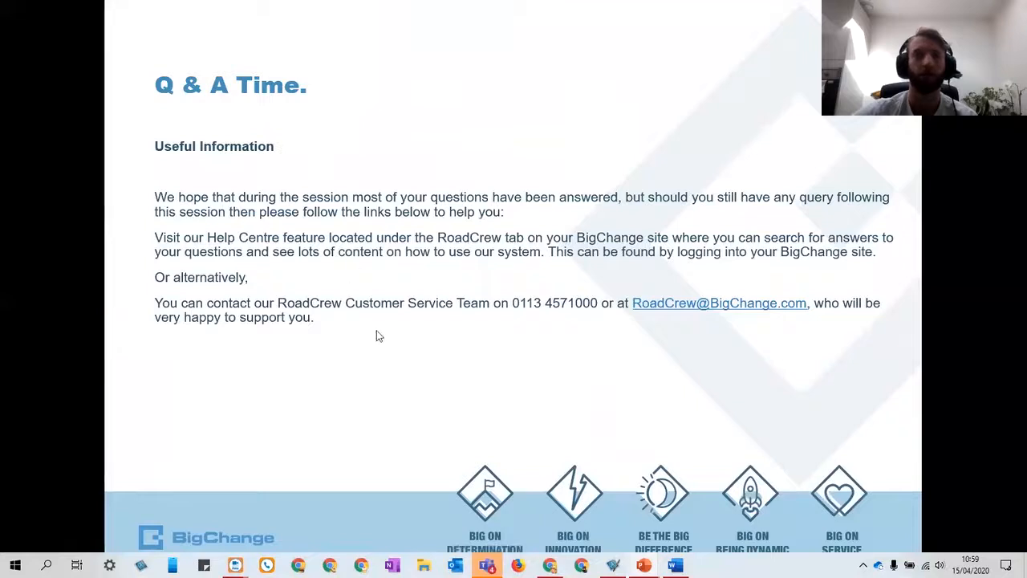